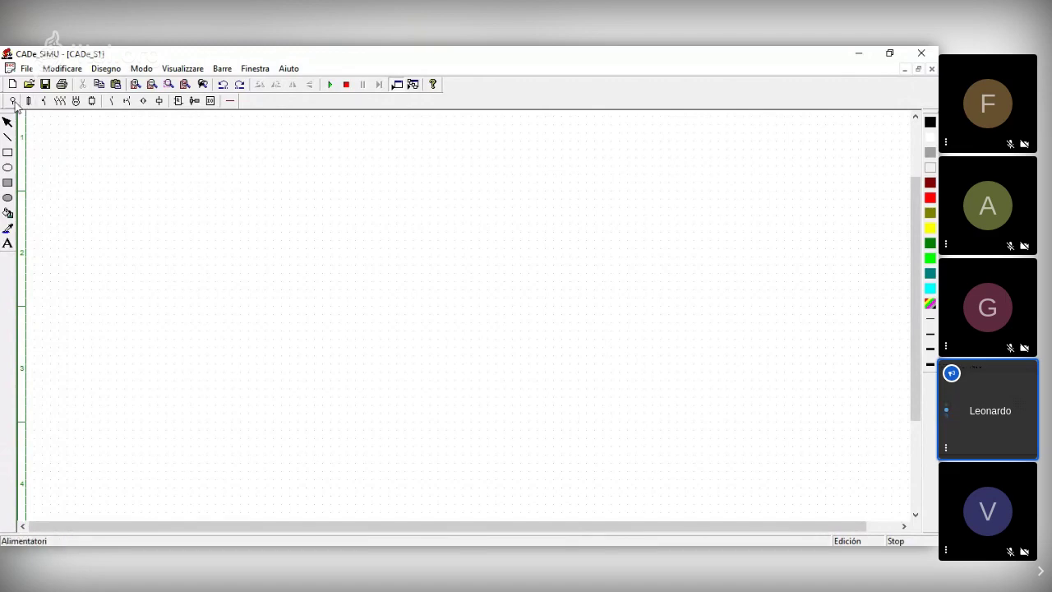
scroll(233, 424, up, 1)
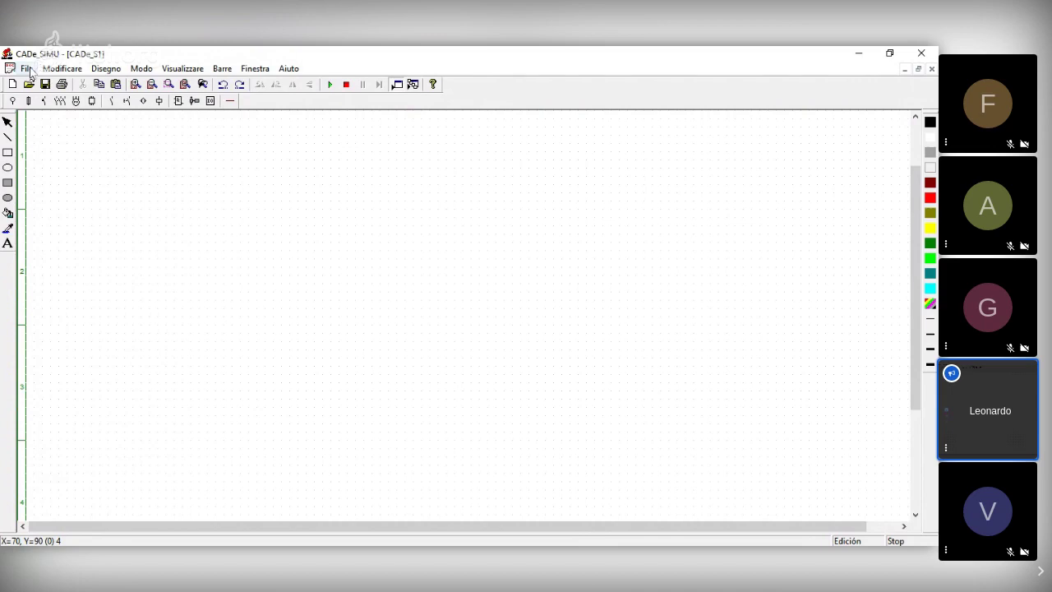
click(66, 69)
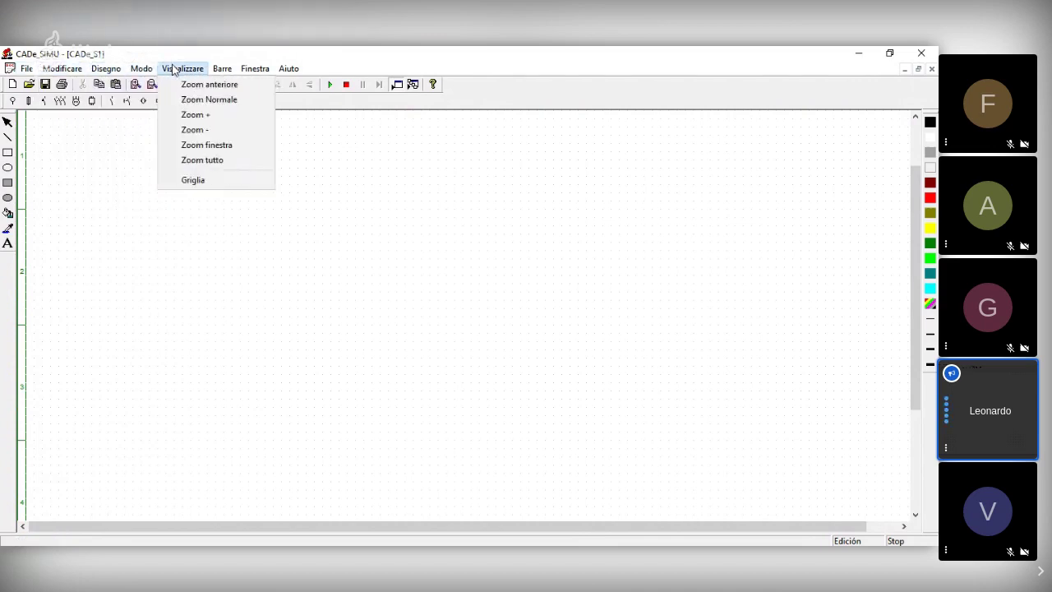
mouse_move(289, 69)
click(376, 215)
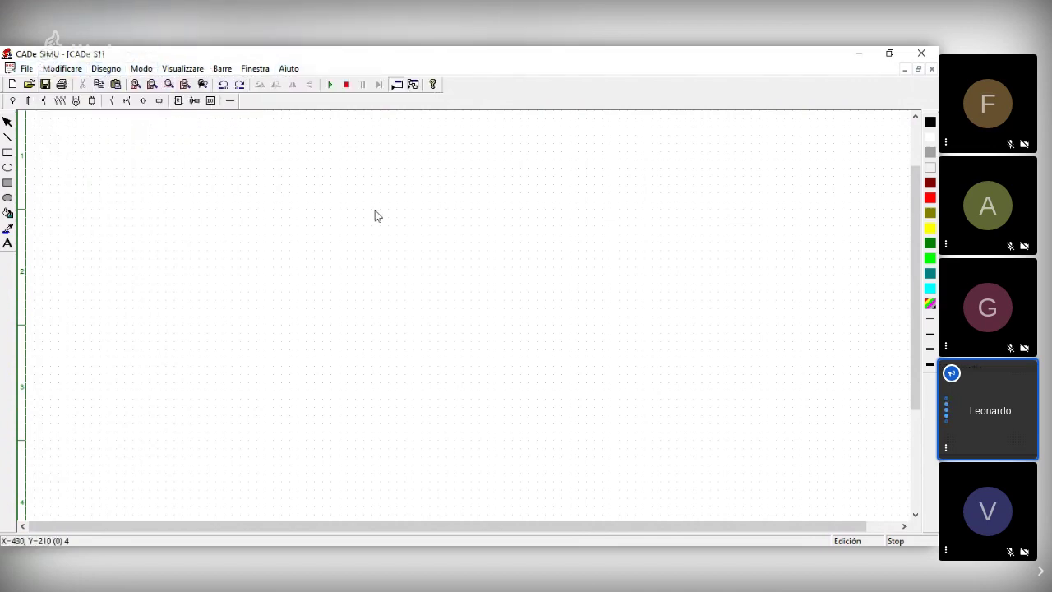
click(184, 68)
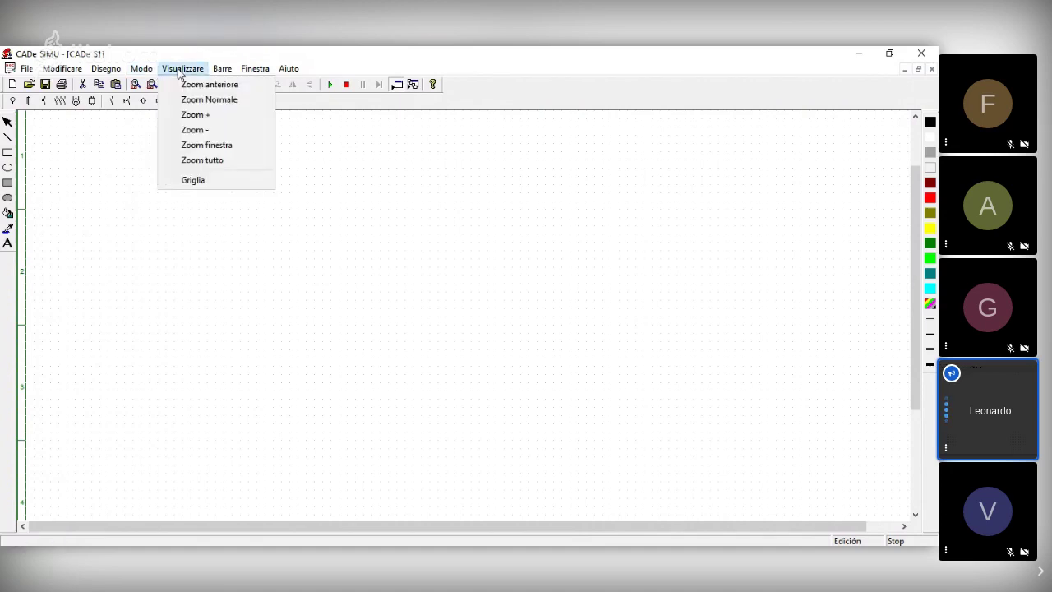
click(174, 244)
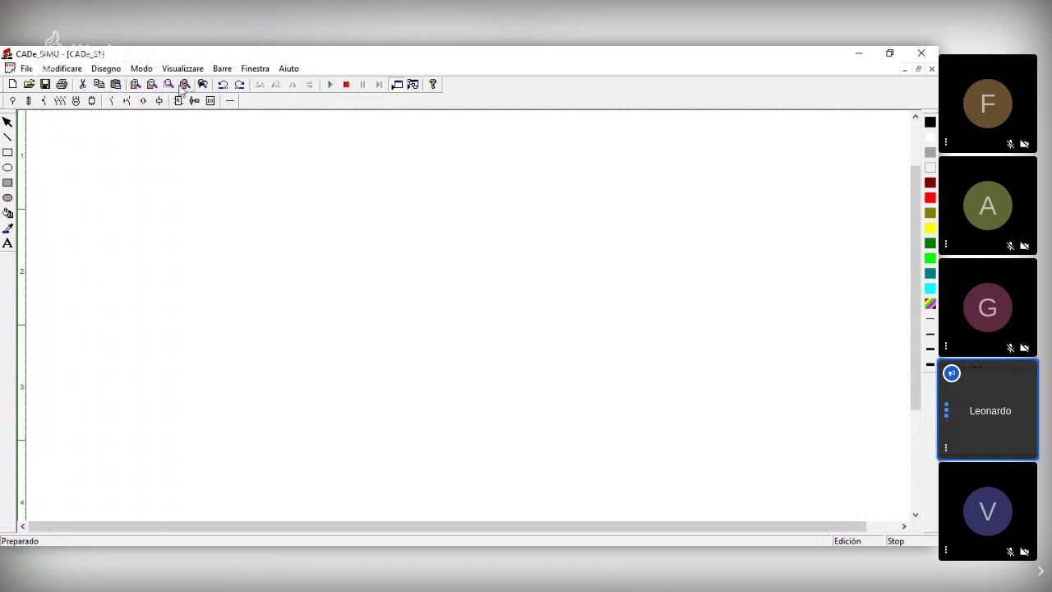
click(153, 88)
click(153, 89)
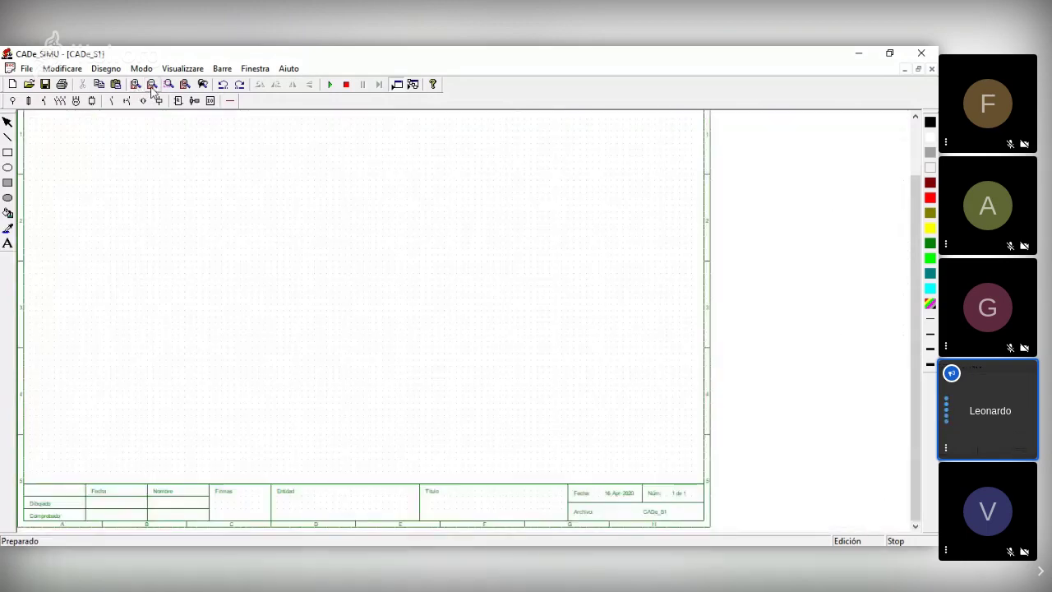
click(152, 88)
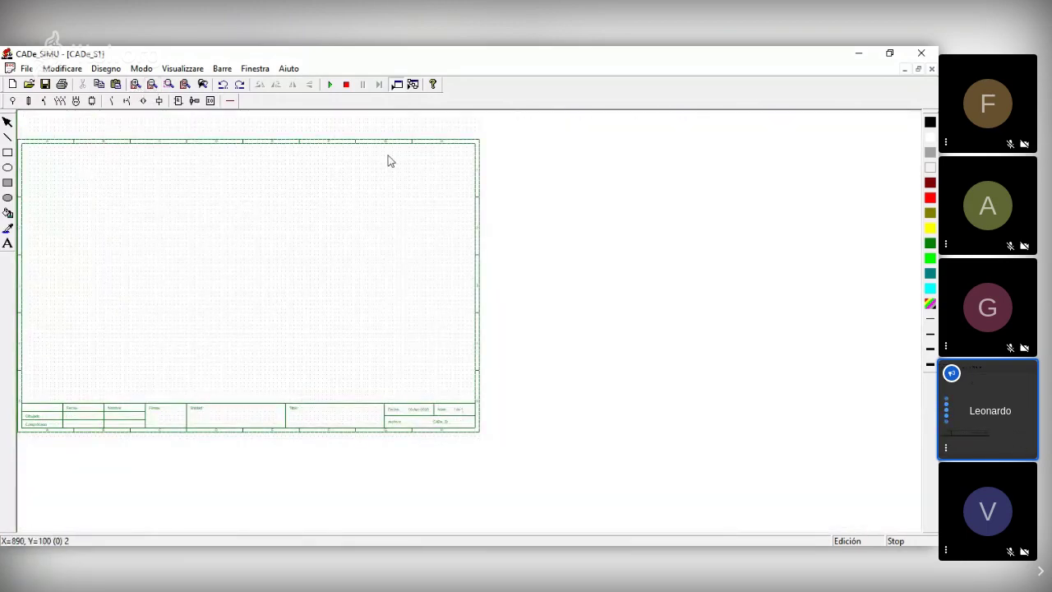
click(138, 87)
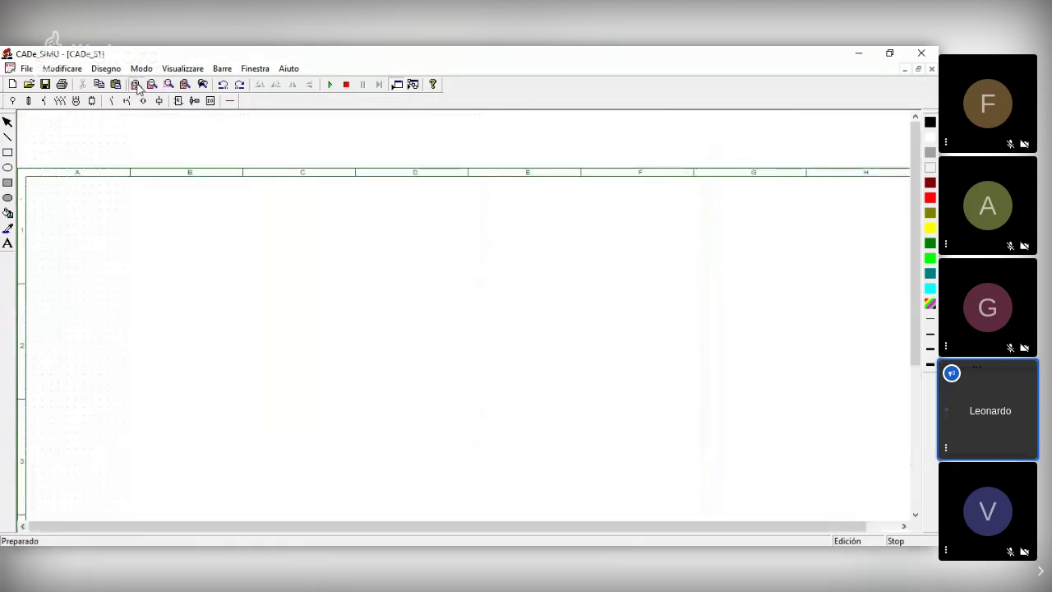
scroll(249, 226, down, 2)
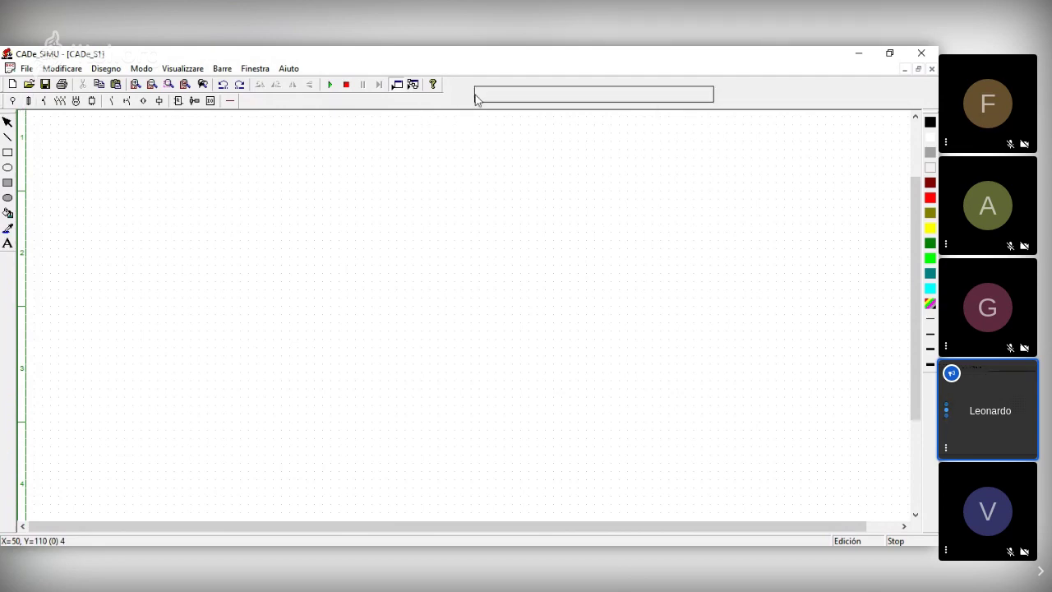
Step: Dock the component library toolbar on the same row as the standard toolbar and browse its component categories
drag(476, 99, 448, 94)
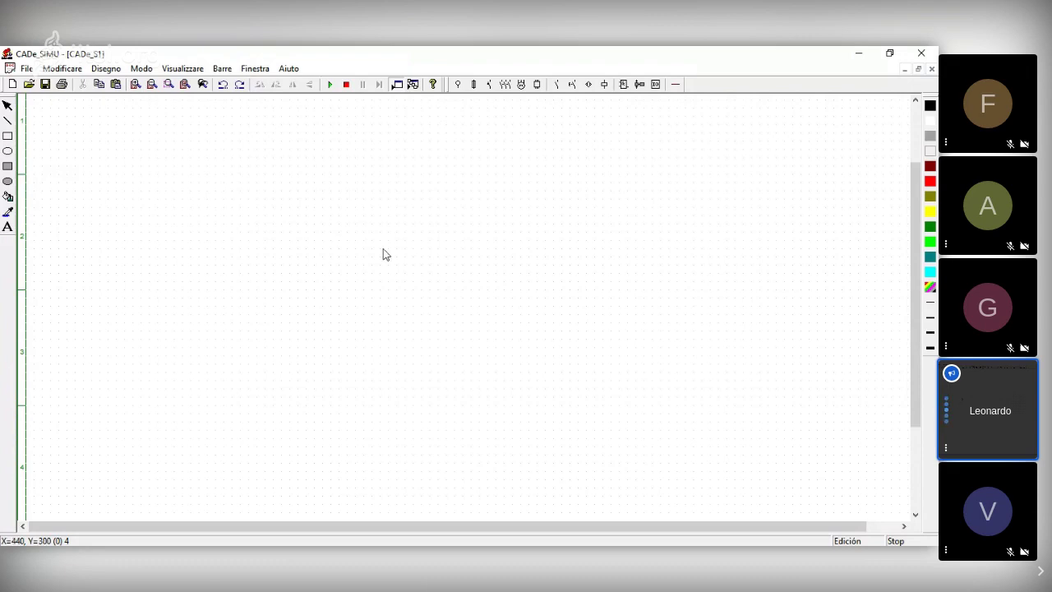
click(457, 86)
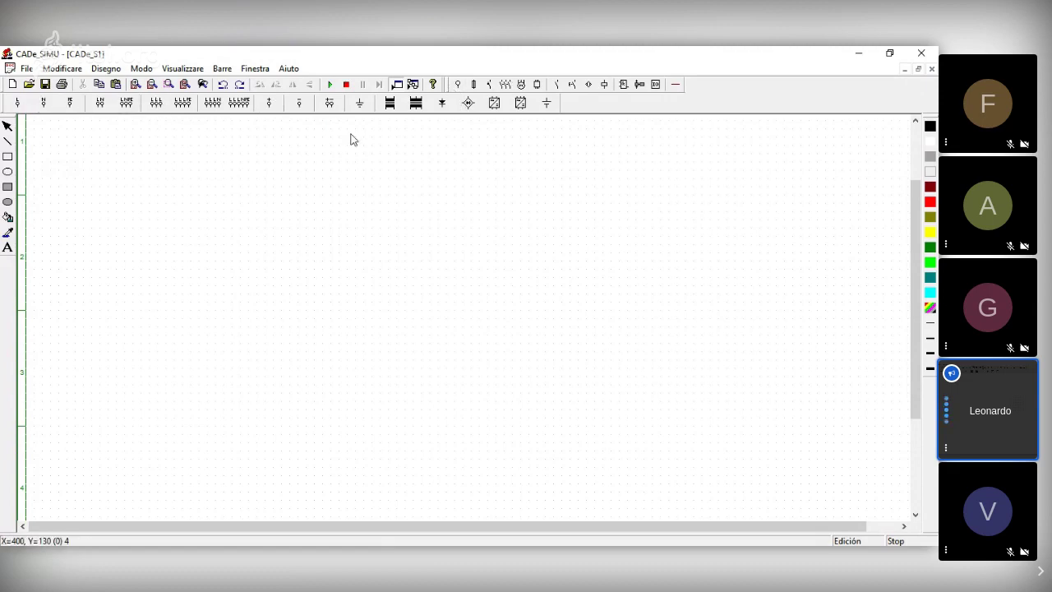
click(475, 85)
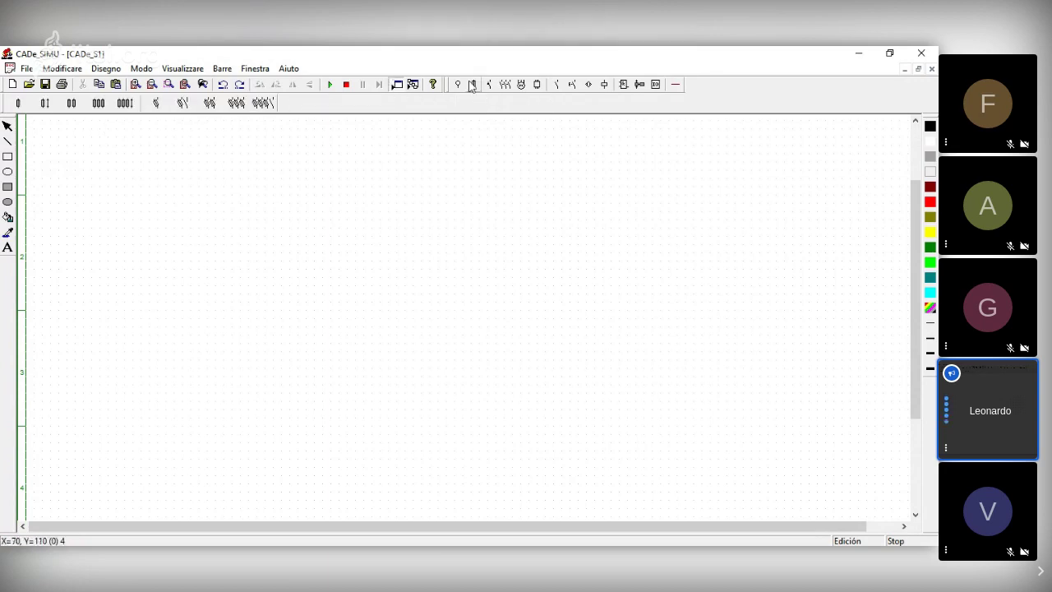
click(487, 84)
Step: Place a single phase supply L and a neutral supply N side by side near the sheet's upper edge
click(458, 85)
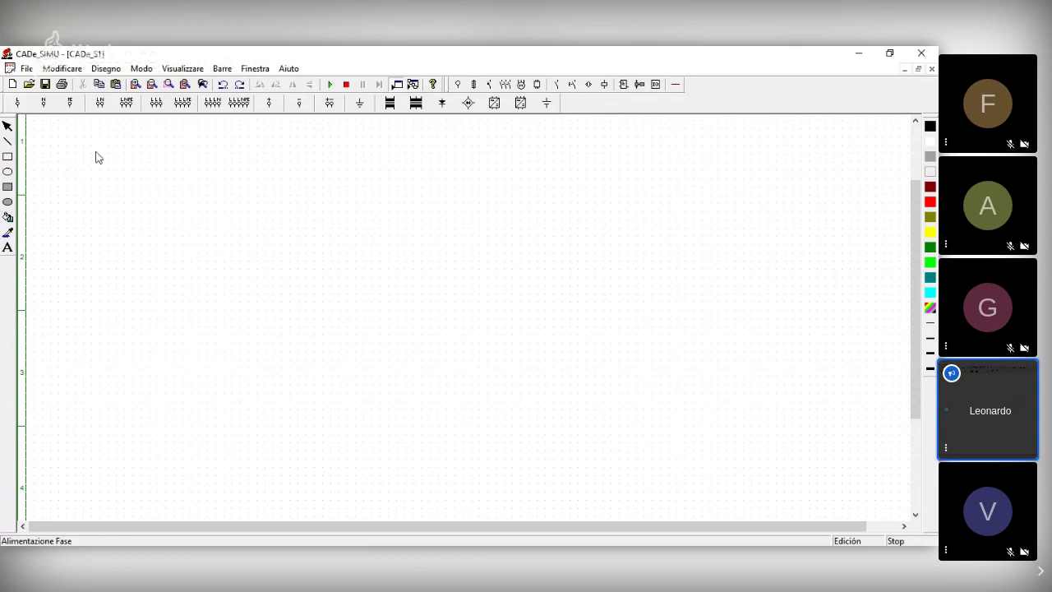
click(20, 107)
click(377, 179)
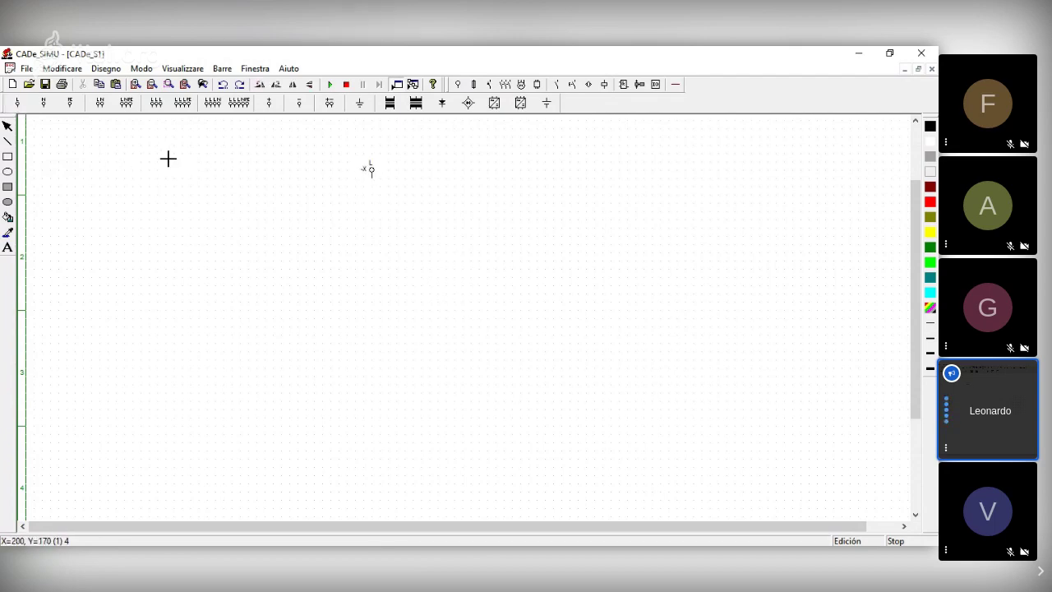
click(43, 106)
click(407, 174)
Step: Delete the separate L and N supply symbols together
key(Escape)
key(ctrl+z)
drag(322, 146, 476, 223)
drag(331, 138, 463, 208)
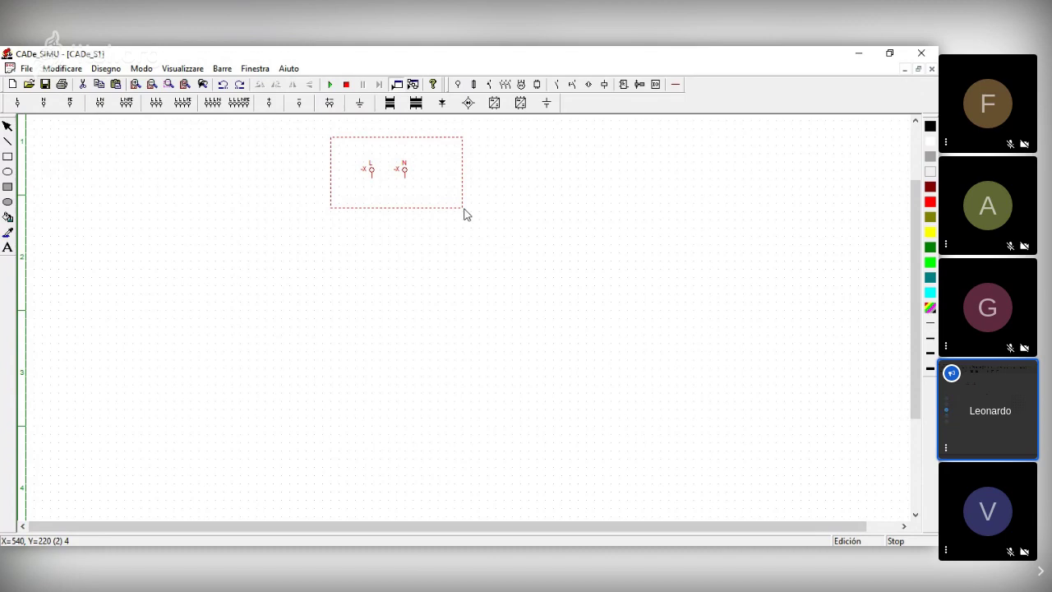
key(Delete)
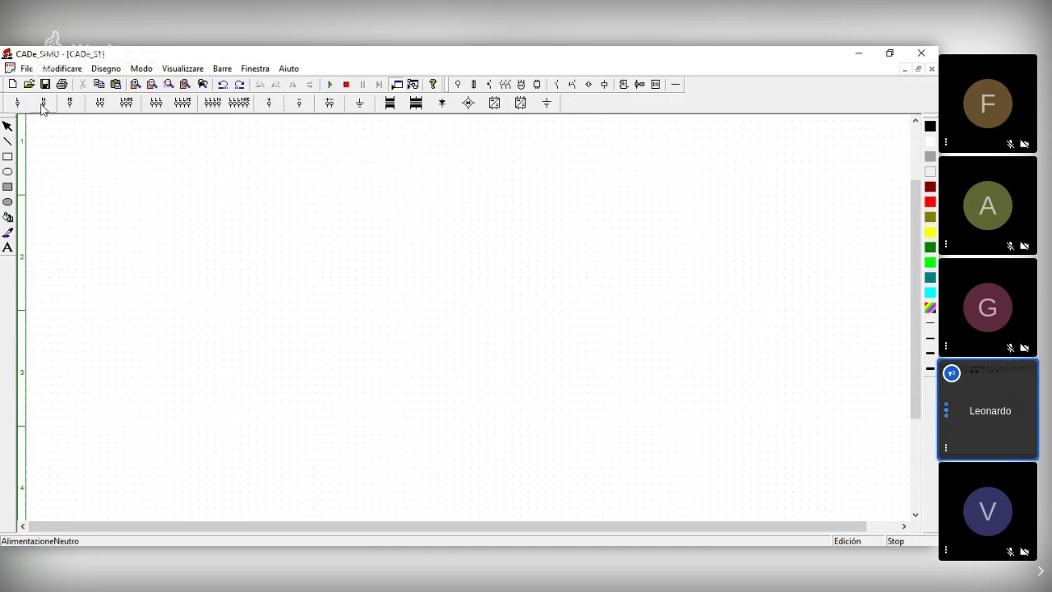
Step: Place a combined L, N, PE supply on the sheet and move it towards the upper-left corner of the drawing
click(101, 107)
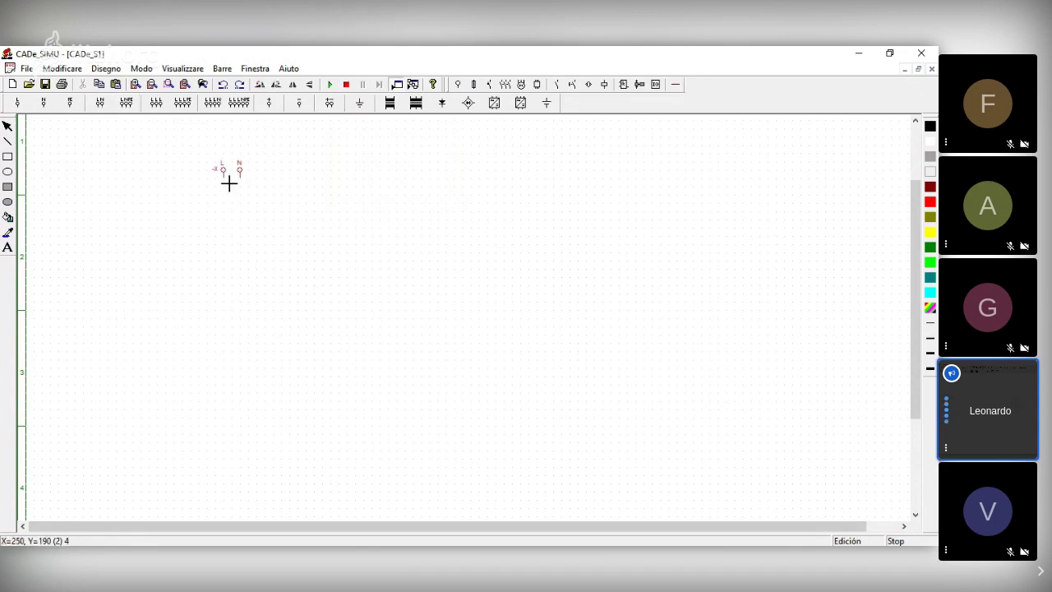
click(127, 103)
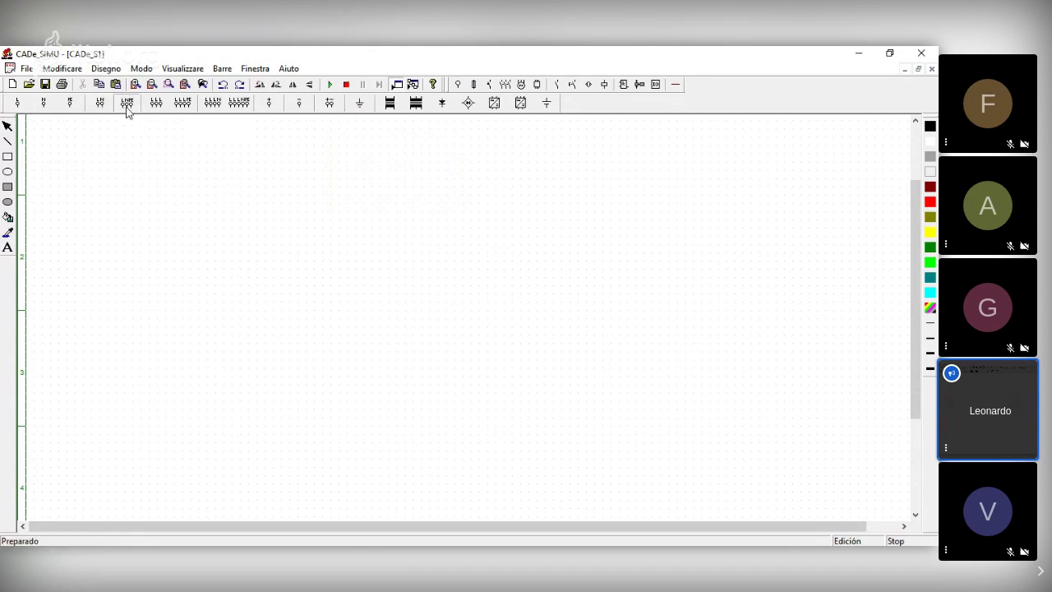
click(374, 197)
key(Escape)
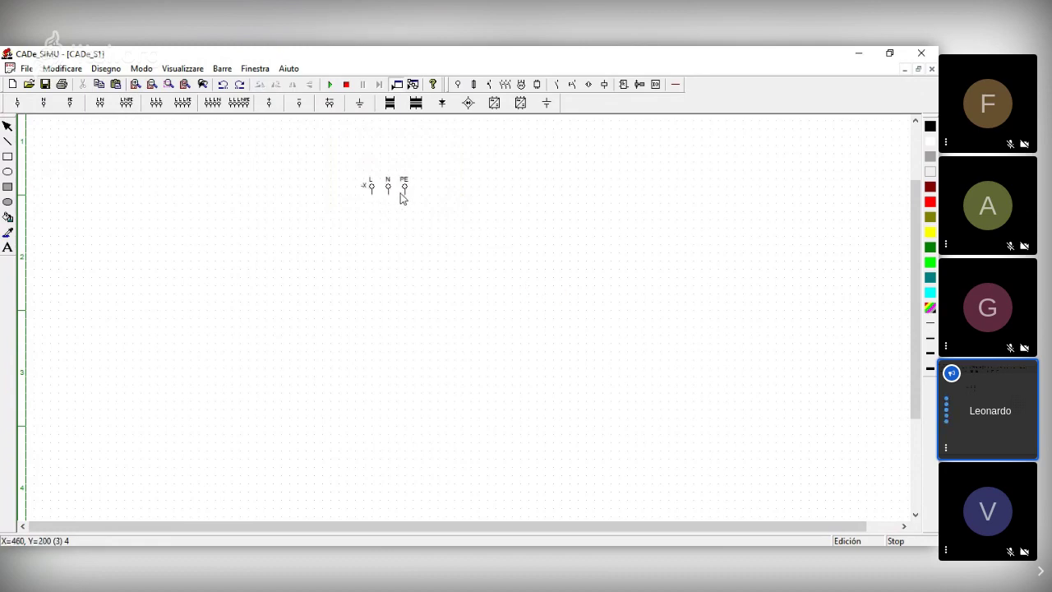
drag(402, 198, 321, 218)
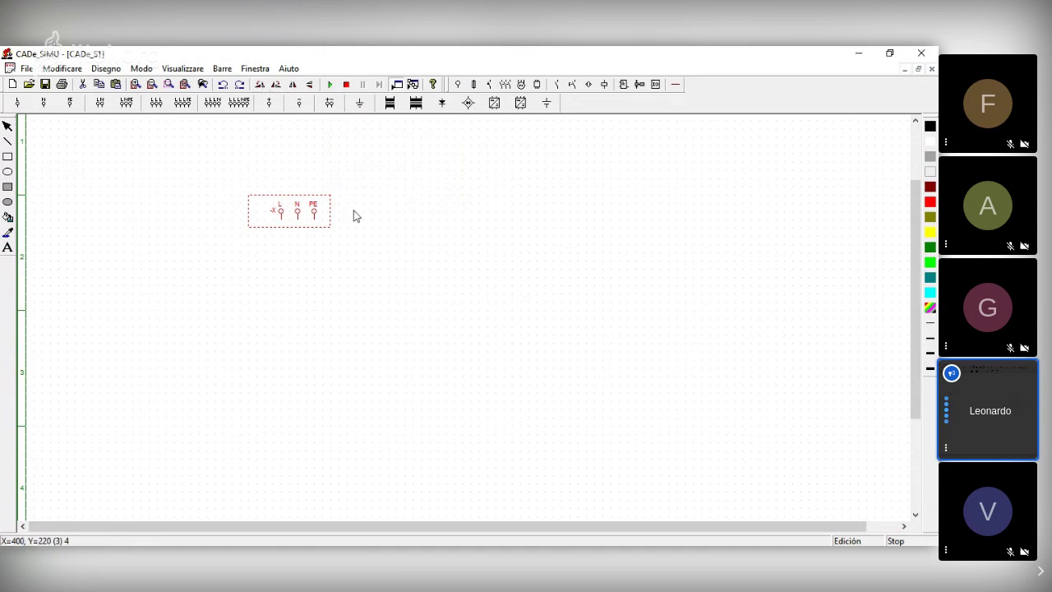
drag(324, 217, 227, 178)
click(298, 176)
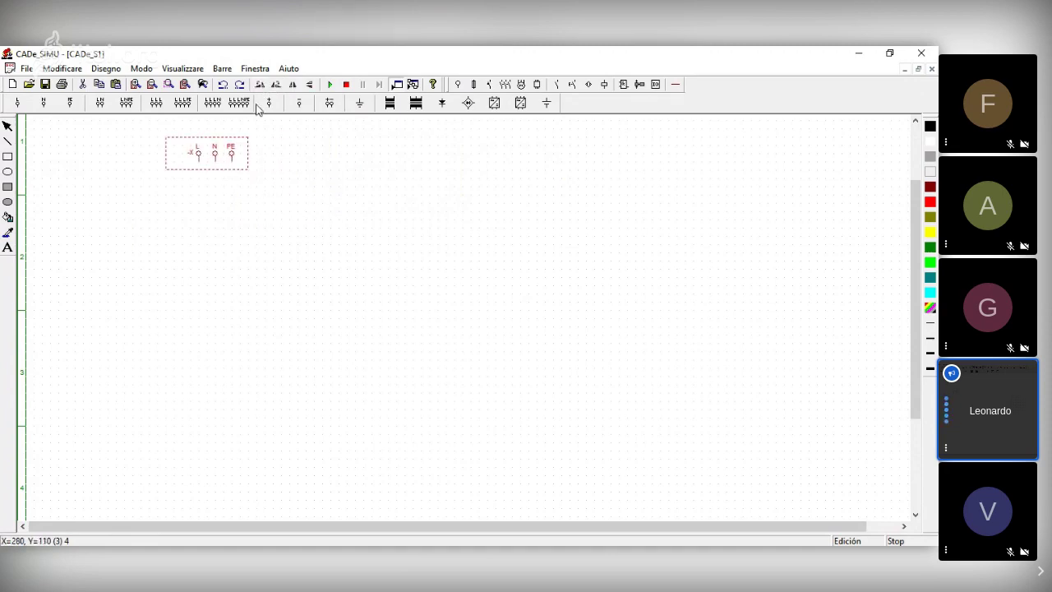
Step: Rotate the L-N-PE supply 90° counterclockwise so its leads point right, and move it slightly down and left
click(276, 83)
drag(192, 178, 193, 180)
click(221, 268)
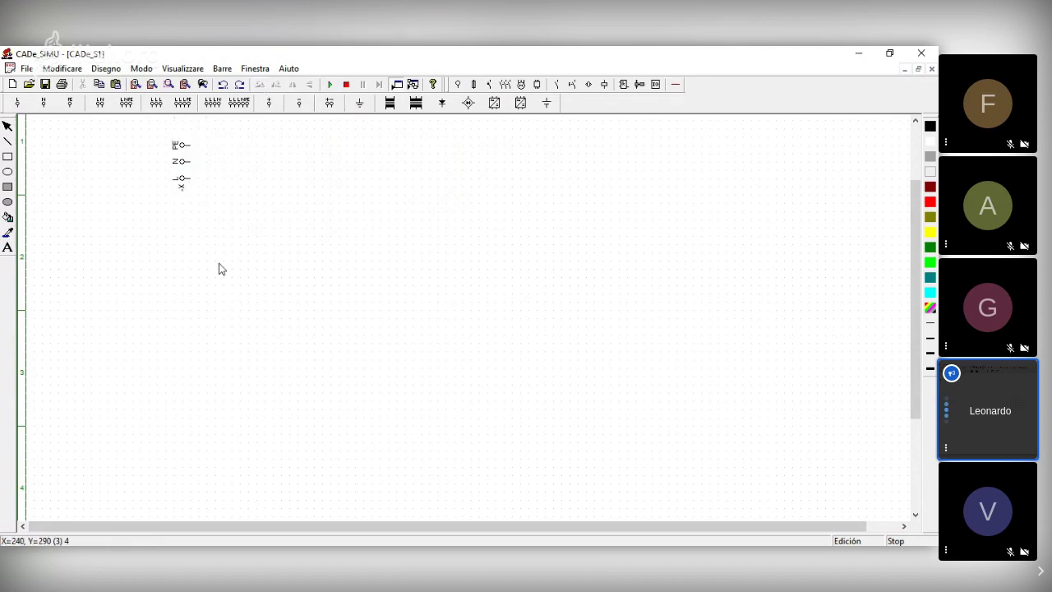
click(190, 164)
click(136, 212)
drag(189, 170, 172, 187)
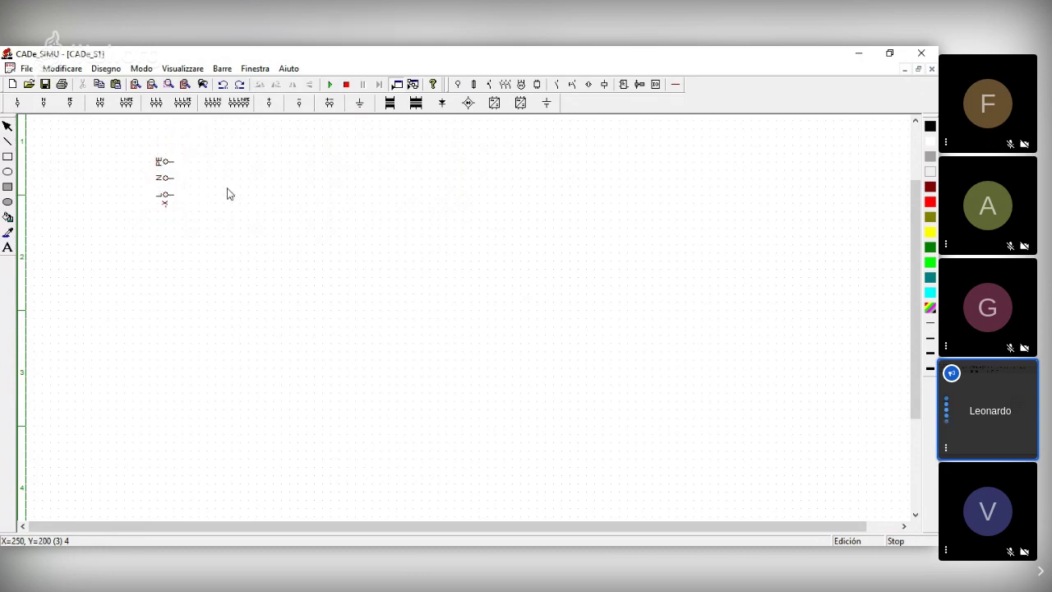
Step: Mirror the rotated L-N-PE supply vertically so L is uppermost, and move it closer to the sheet's left edge
click(171, 202)
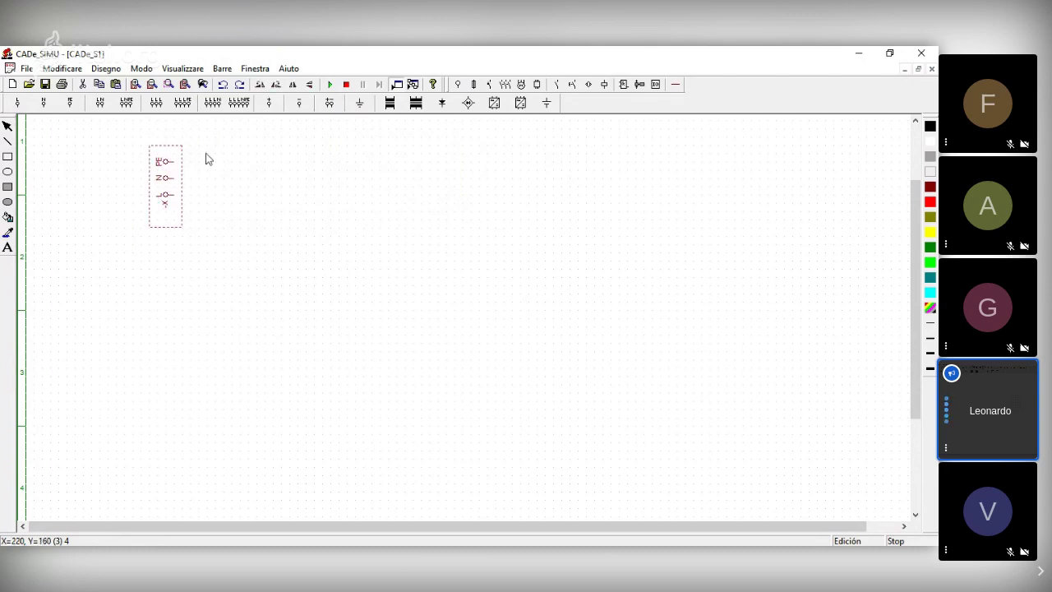
click(313, 88)
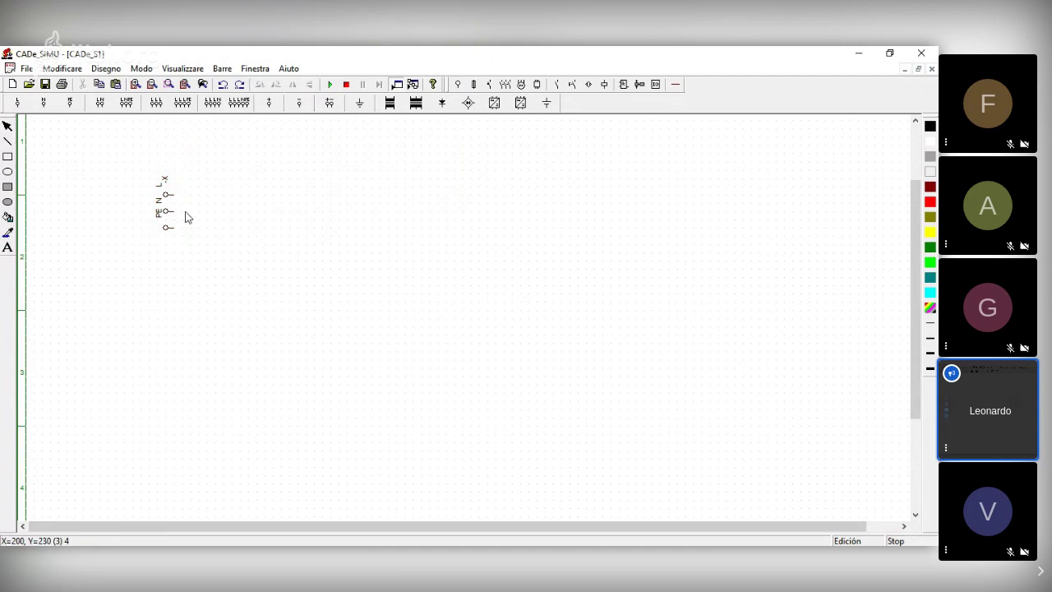
drag(171, 189, 171, 196)
click(223, 181)
drag(173, 184, 164, 183)
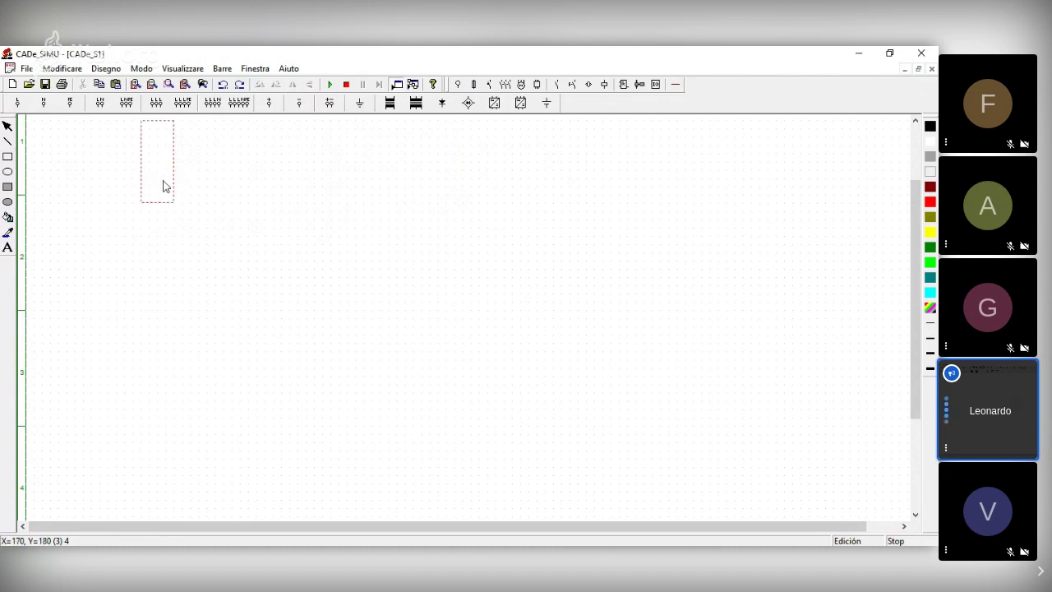
click(202, 197)
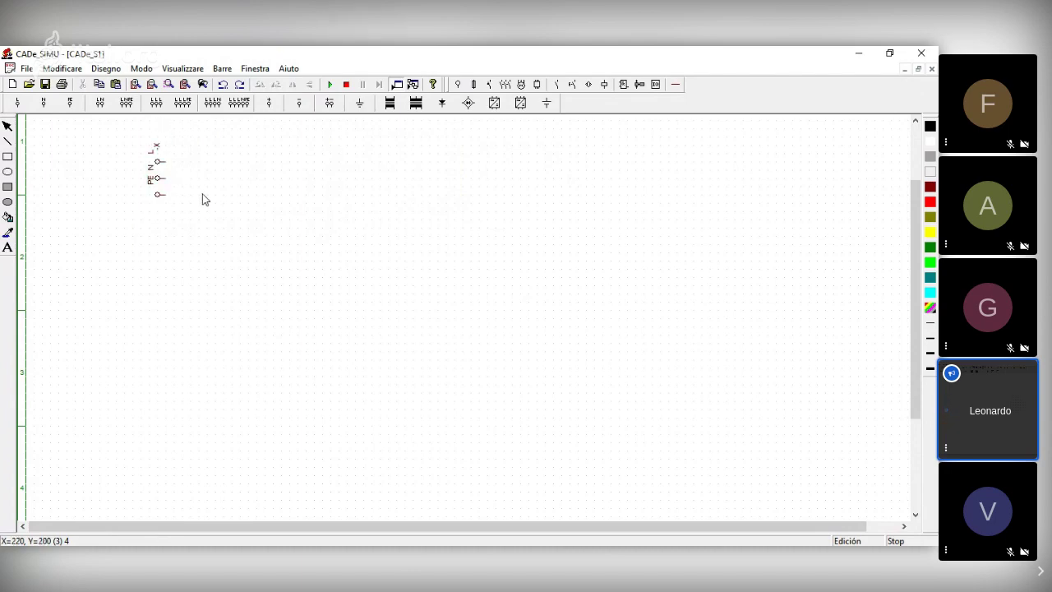
click(162, 190)
drag(171, 189, 131, 202)
click(159, 155)
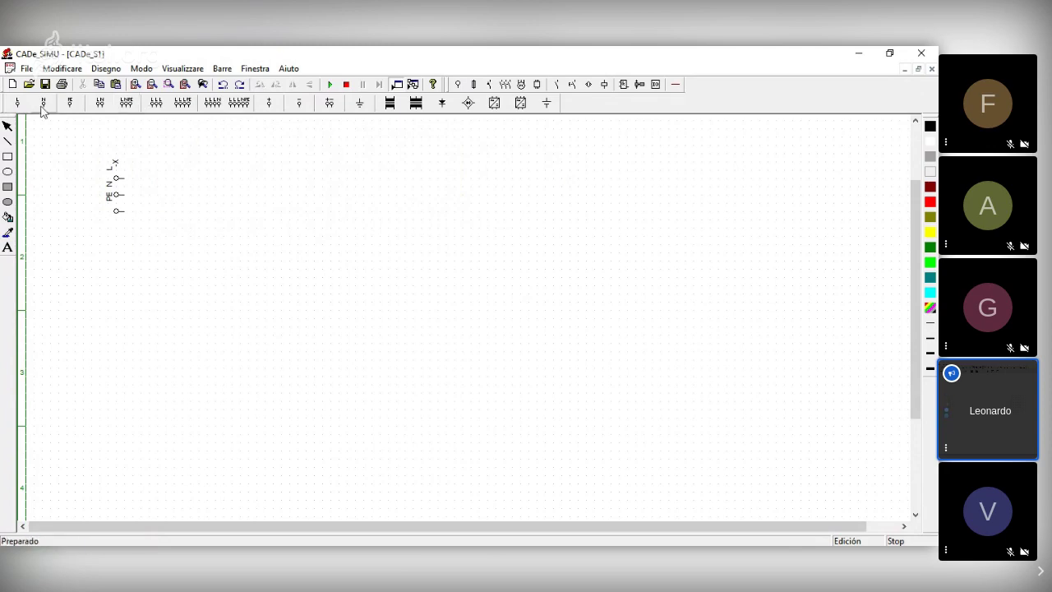
Step: Place a three-phase L1, L2, L3 supply right of the L-N-PE supply and look through its editable properties
click(157, 103)
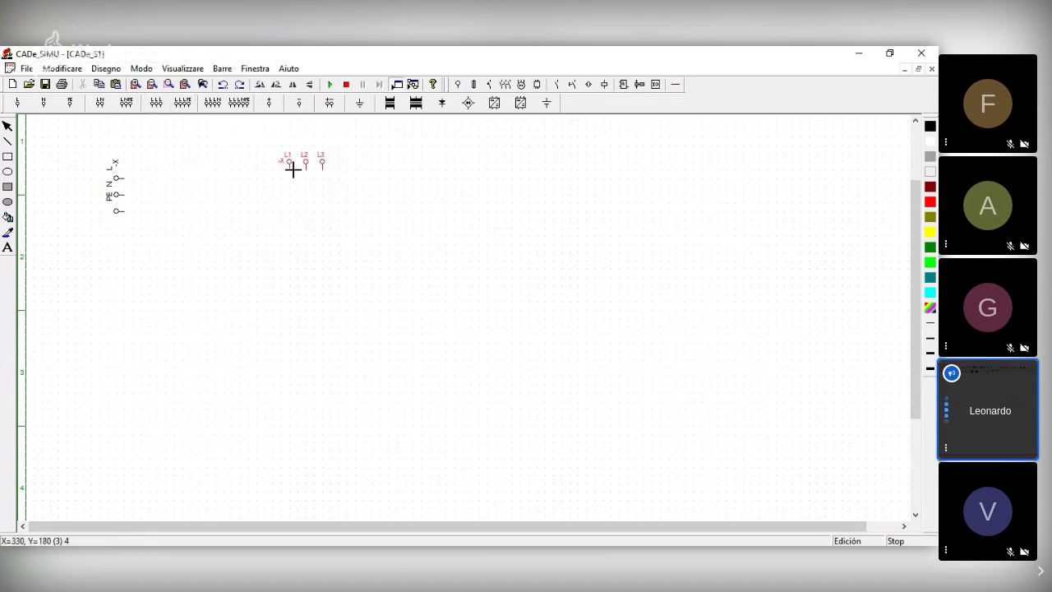
click(293, 169)
double_click(325, 166)
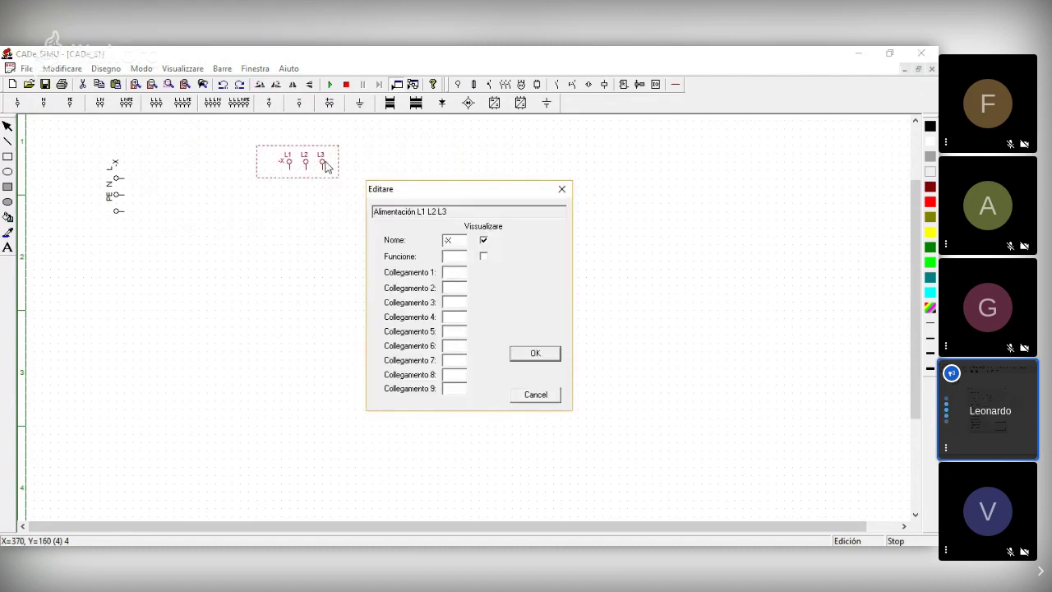
drag(461, 189, 487, 163)
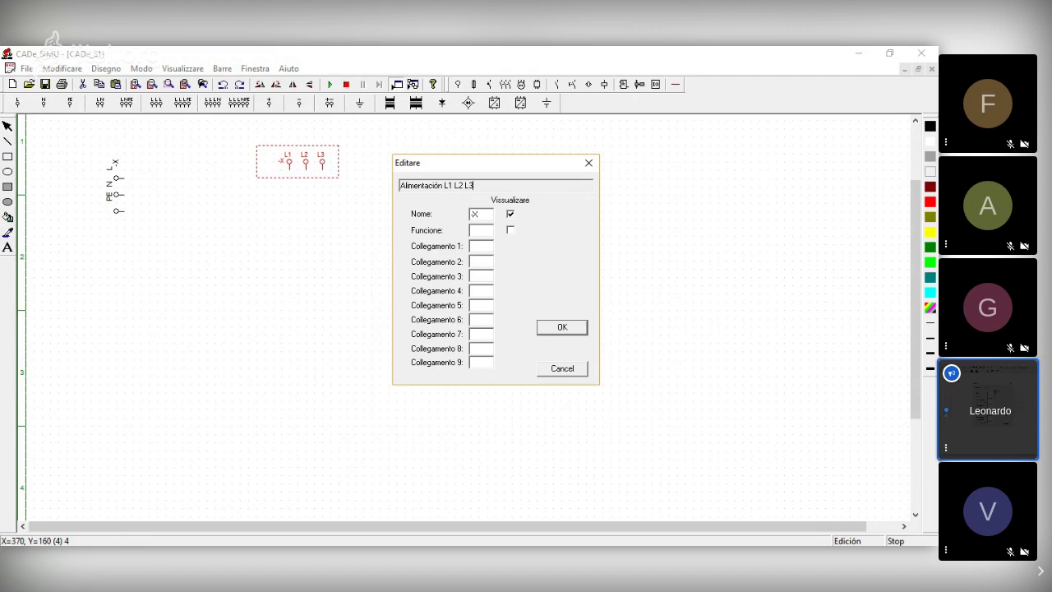
click(563, 369)
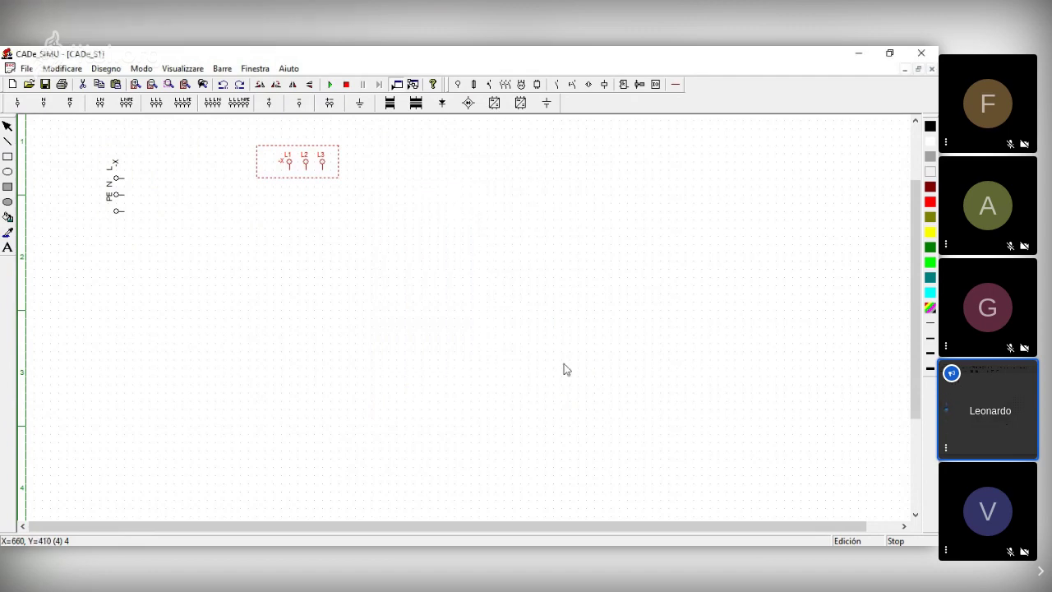
click(341, 199)
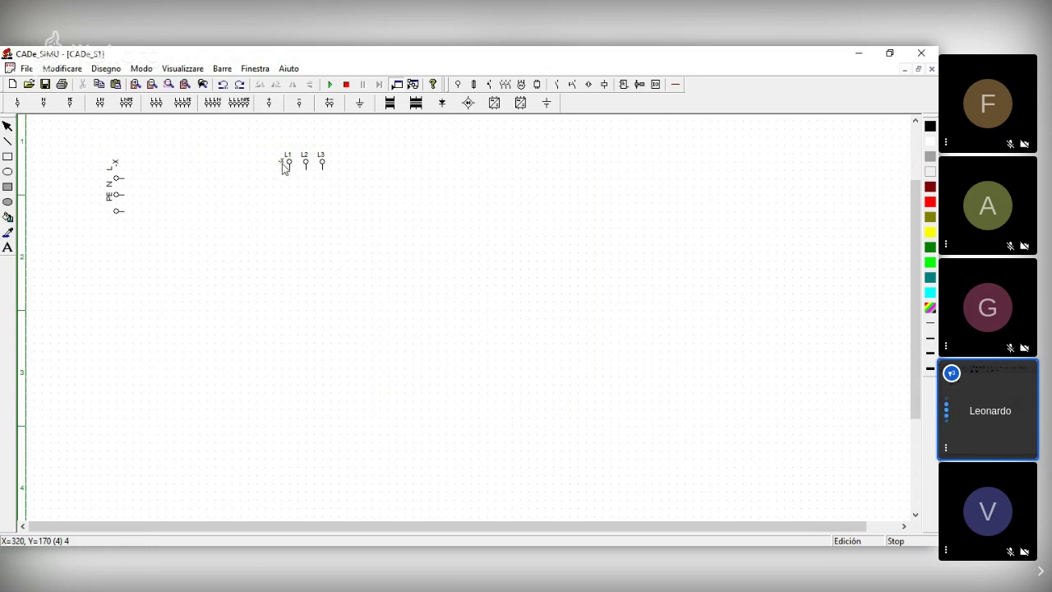
Step: Rename the L1-L2-L3 supply to -X1
double_click(285, 164)
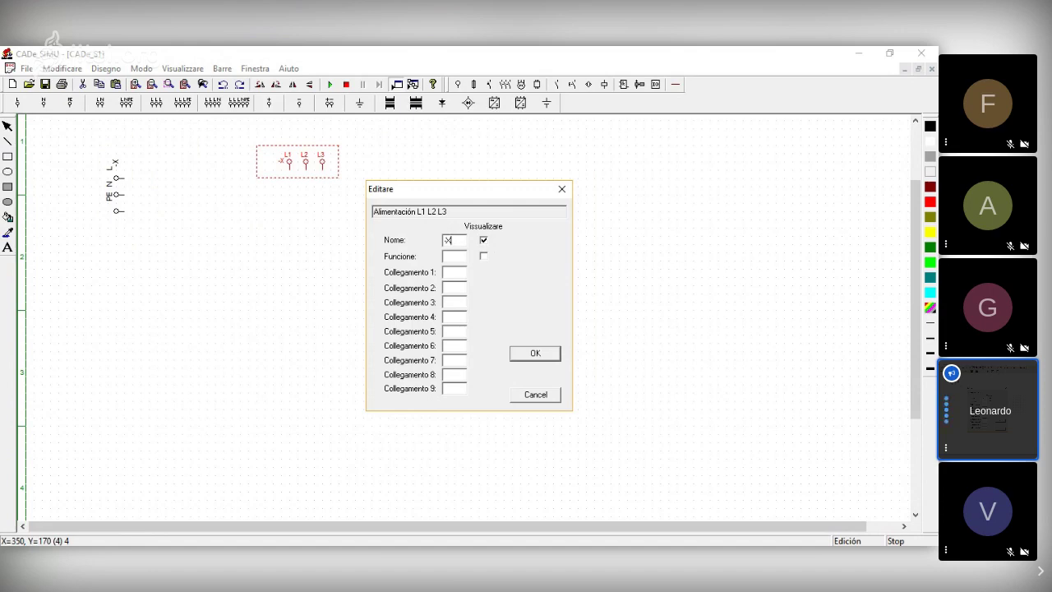
text(1)
key(Return)
click(489, 303)
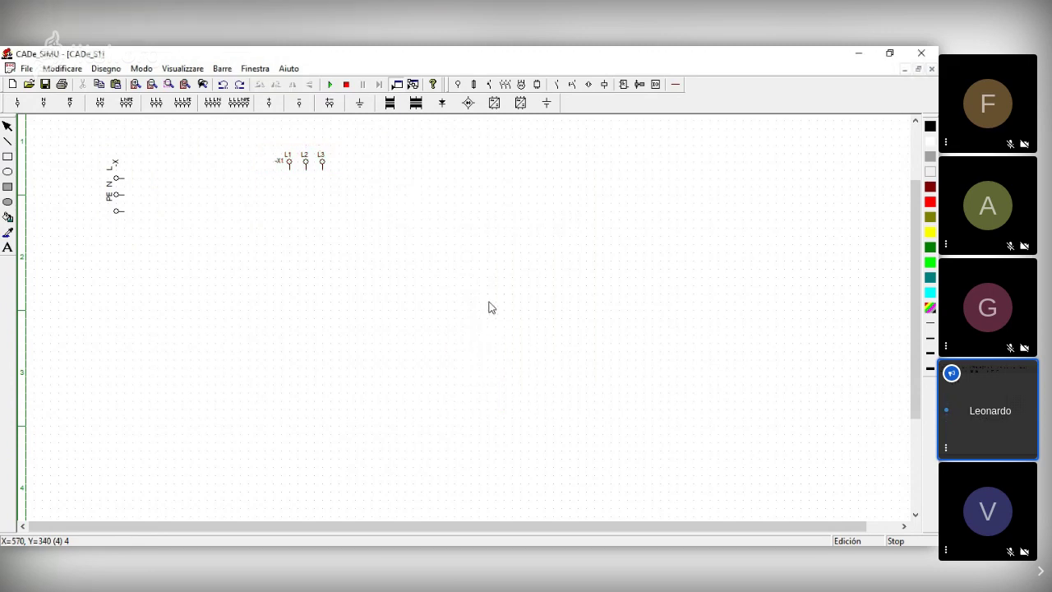
Step: Move the -X1 supply closer to the L-N-PE supply and place L1-L2-L3-PE and L1-L2-L3-N supplies in a row to its right
drag(323, 174, 224, 180)
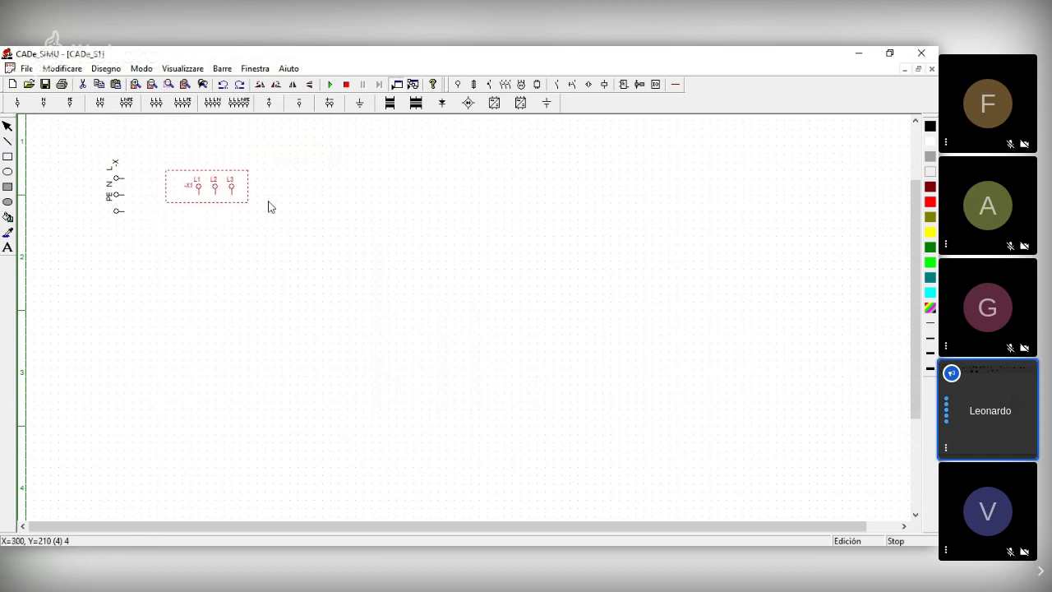
click(364, 204)
click(184, 106)
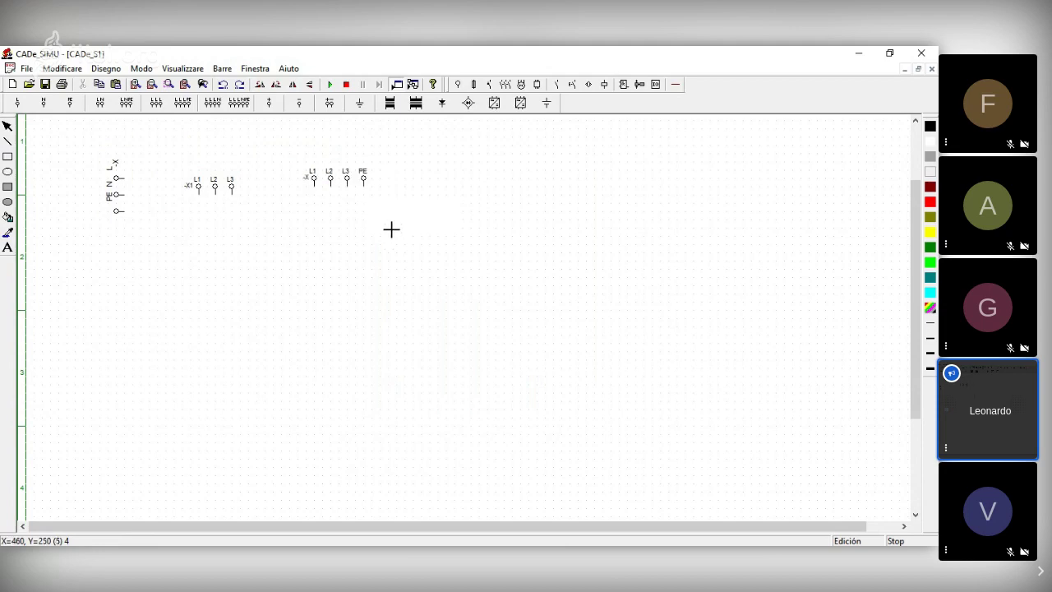
click(372, 180)
click(213, 103)
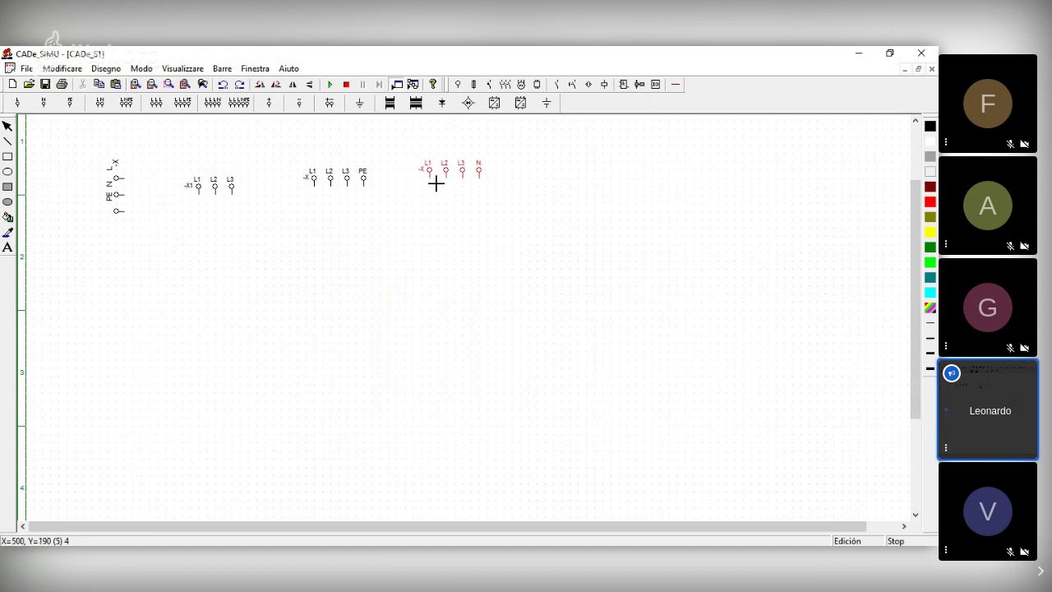
click(436, 184)
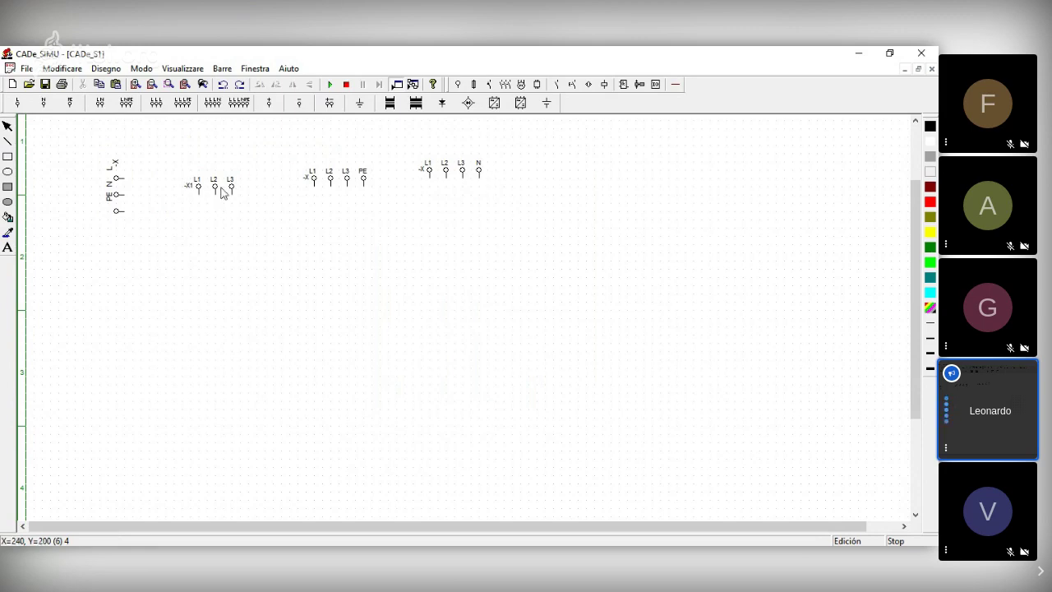
Step: Nudge the -X1 supply slightly up and place an L1-L2-L3-N-PE supply at the right end of the row
mouse_move(223, 189)
mouse_down()
mouse_move(216, 138)
mouse_move(222, 182)
mouse_up()
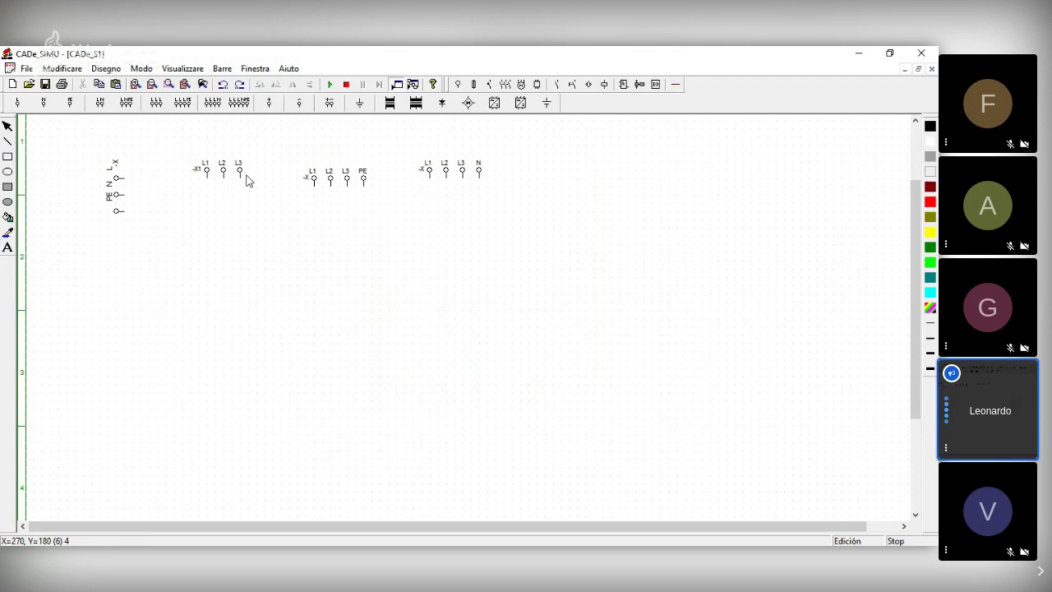
click(237, 103)
click(563, 173)
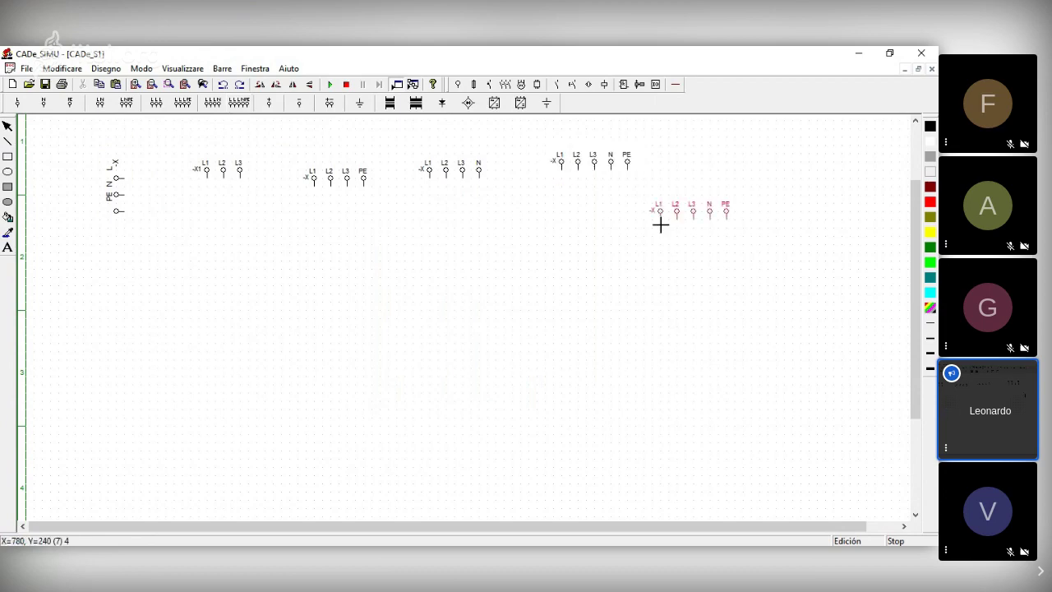
key(Escape)
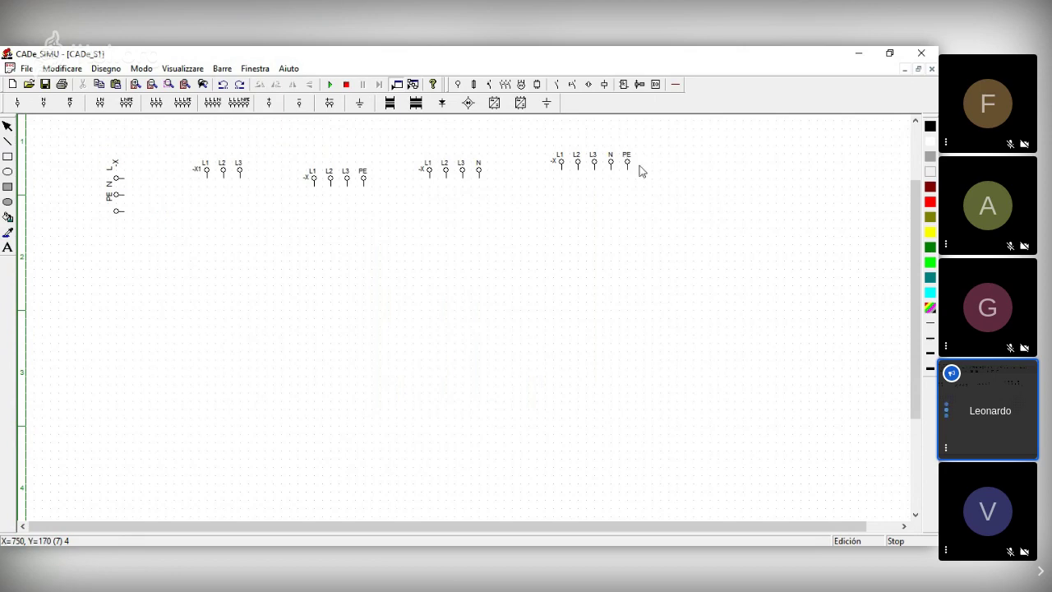
Step: Delete all the supply symbols from the sheet at once
drag(74, 145, 737, 268)
key(Delete)
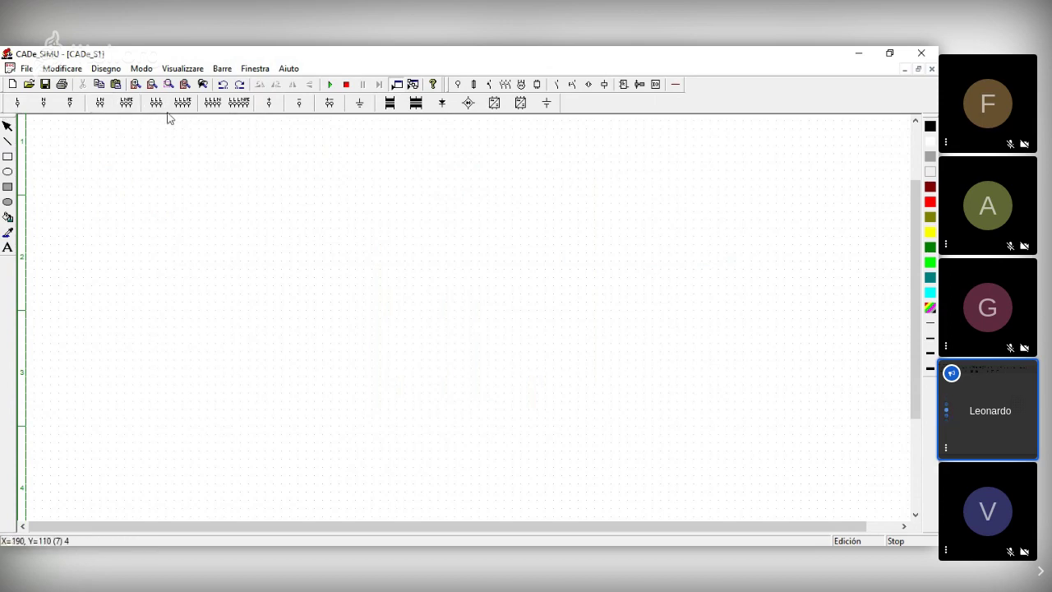
Step: Place a positive and a negative DC supply terminal side by side in the upper part of the sheet
click(270, 106)
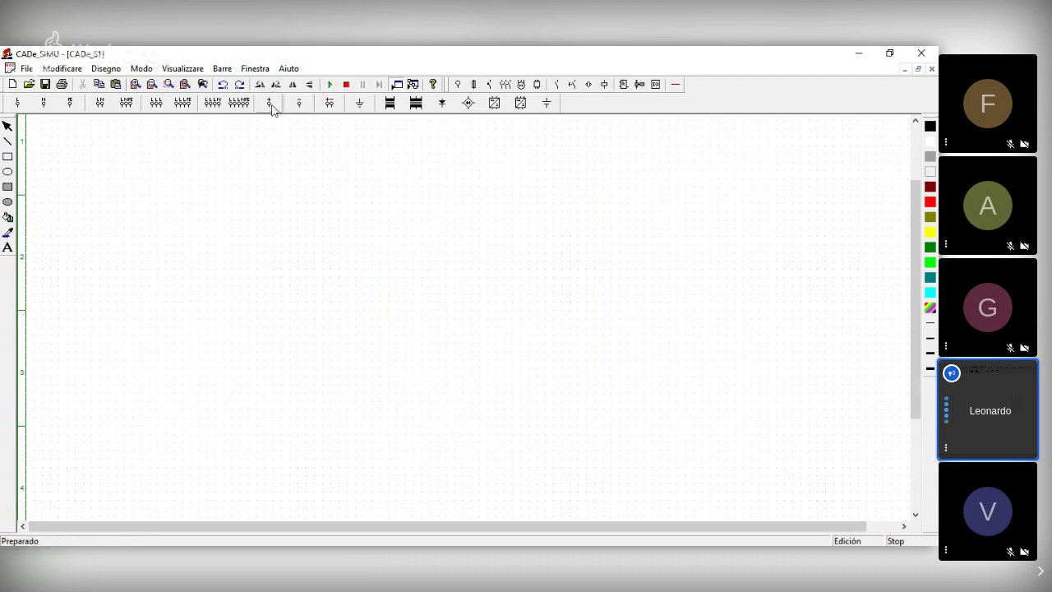
click(274, 188)
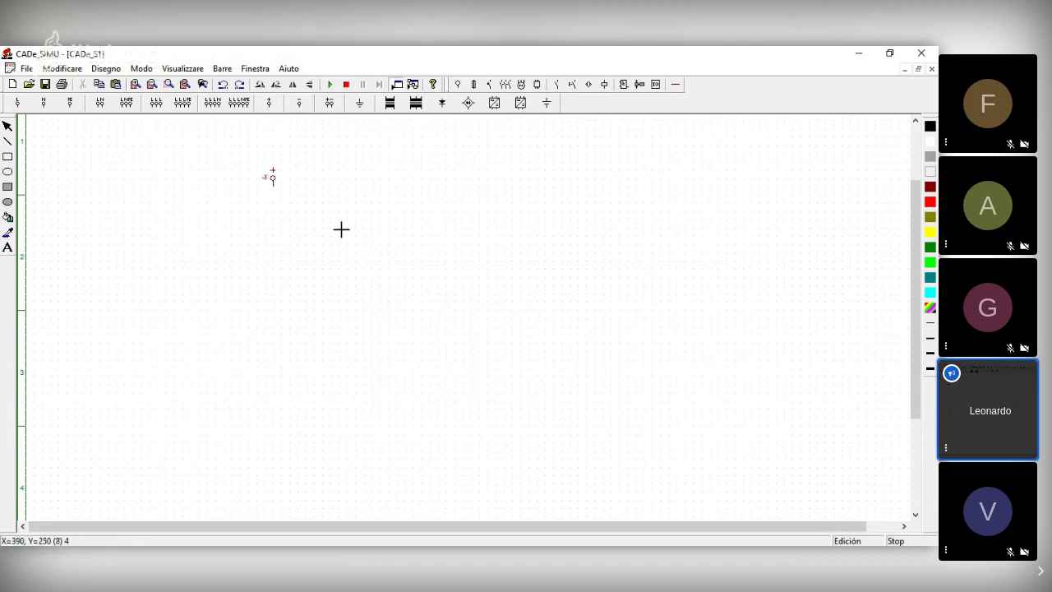
click(302, 105)
click(320, 188)
right_click(362, 258)
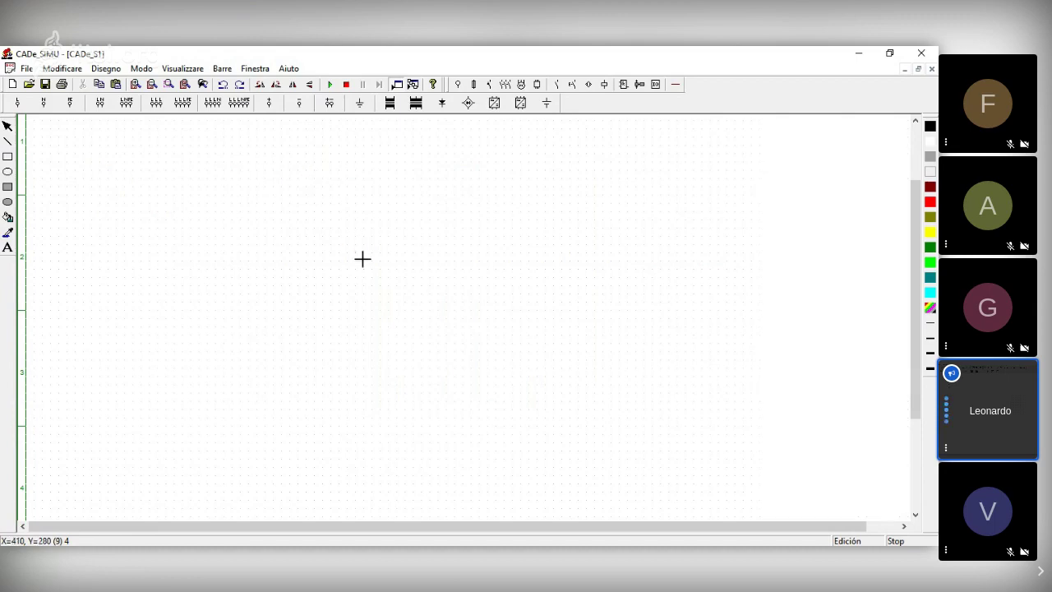
Step: Place a combined +/− DC supply and an earth symbol to the right of the single DC terminals
click(331, 105)
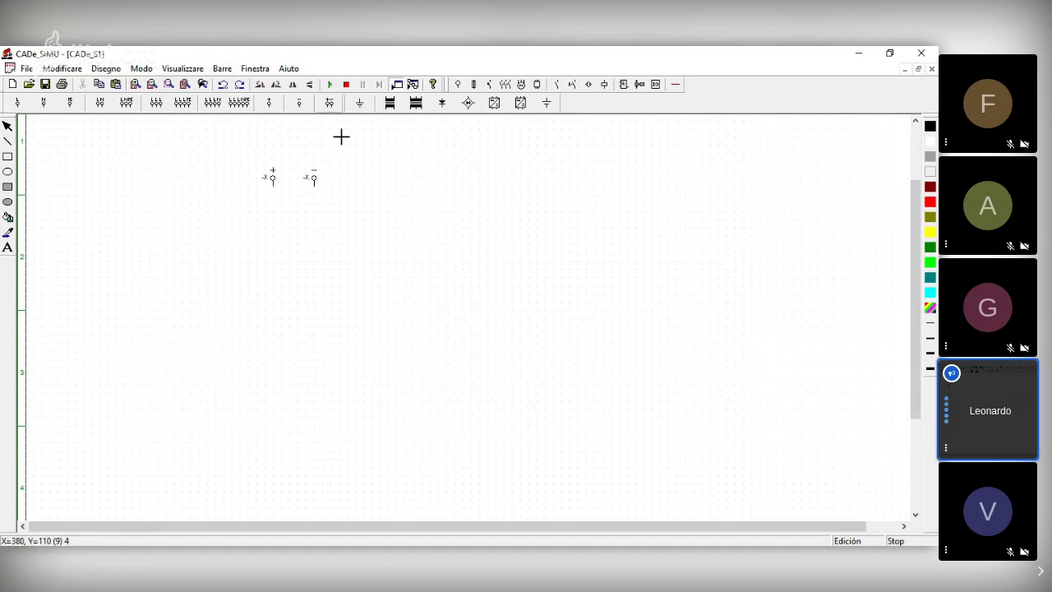
right_click(404, 199)
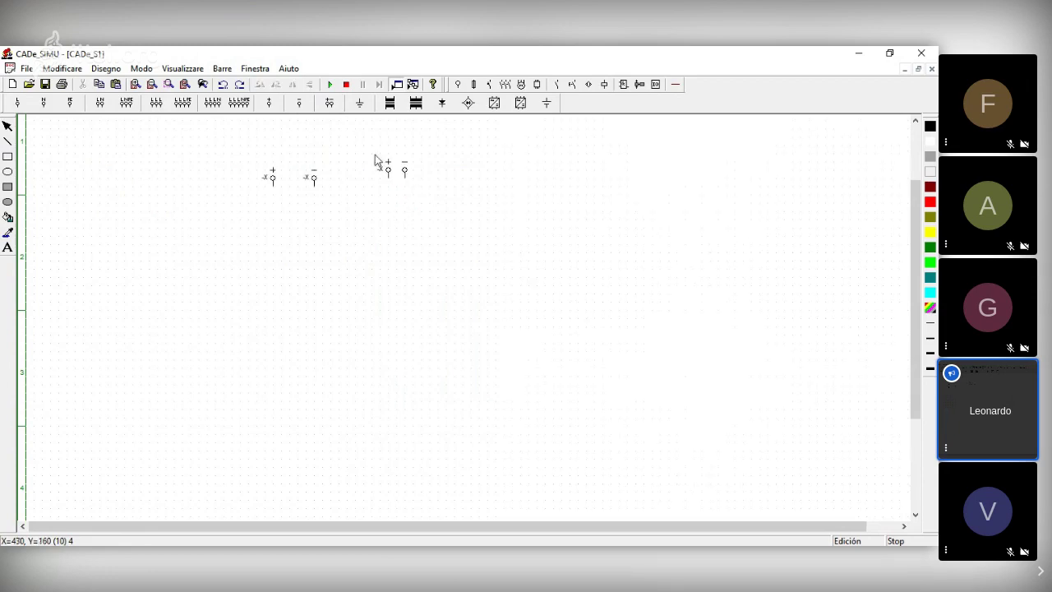
click(463, 183)
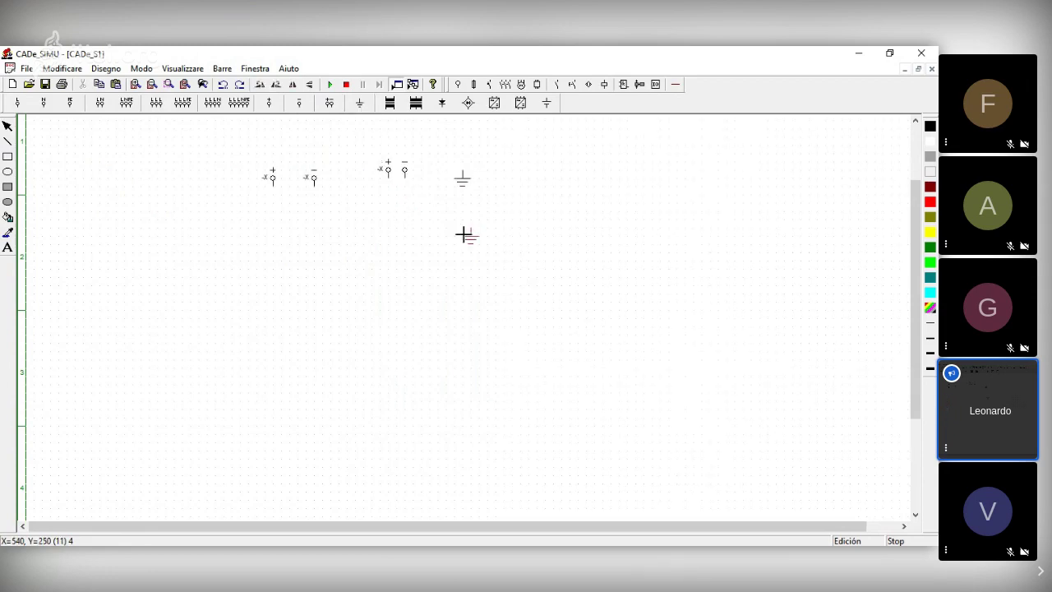
right_click(463, 235)
Step: Move the earth symbol and the combined +/− supply closer to the single DC terminals so all of them line up in one row
click(464, 180)
drag(463, 174, 460, 187)
click(499, 215)
click(463, 188)
click(455, 186)
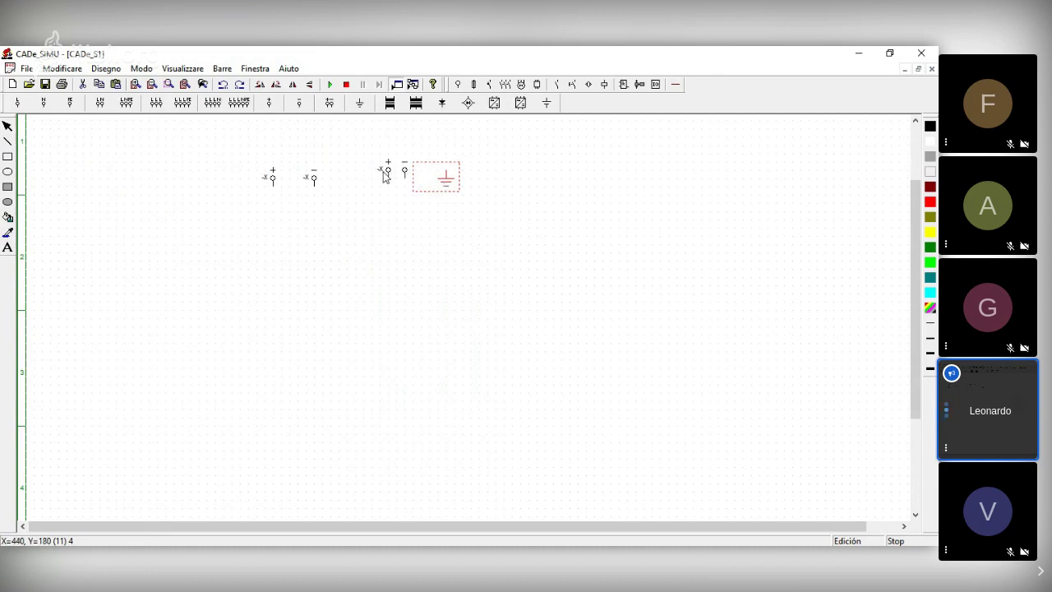
drag(386, 176, 369, 191)
drag(440, 187, 430, 195)
key(Delete)
key(ctrl+z)
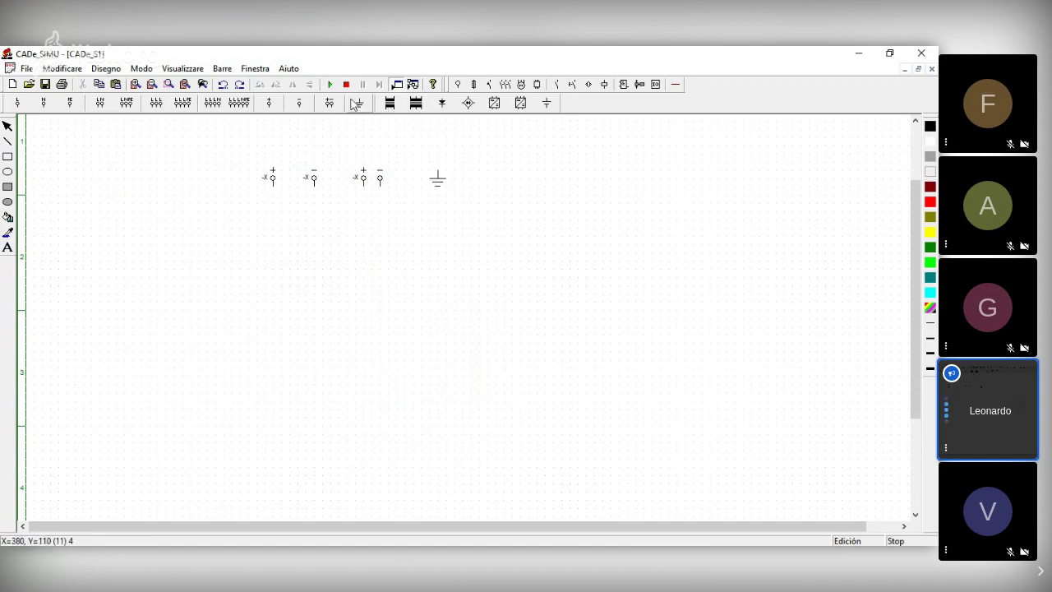
Step: Place a four-terminal single-phase transformer and a six-terminal three-phase transformer side by side below the DC supplies
click(391, 105)
click(298, 253)
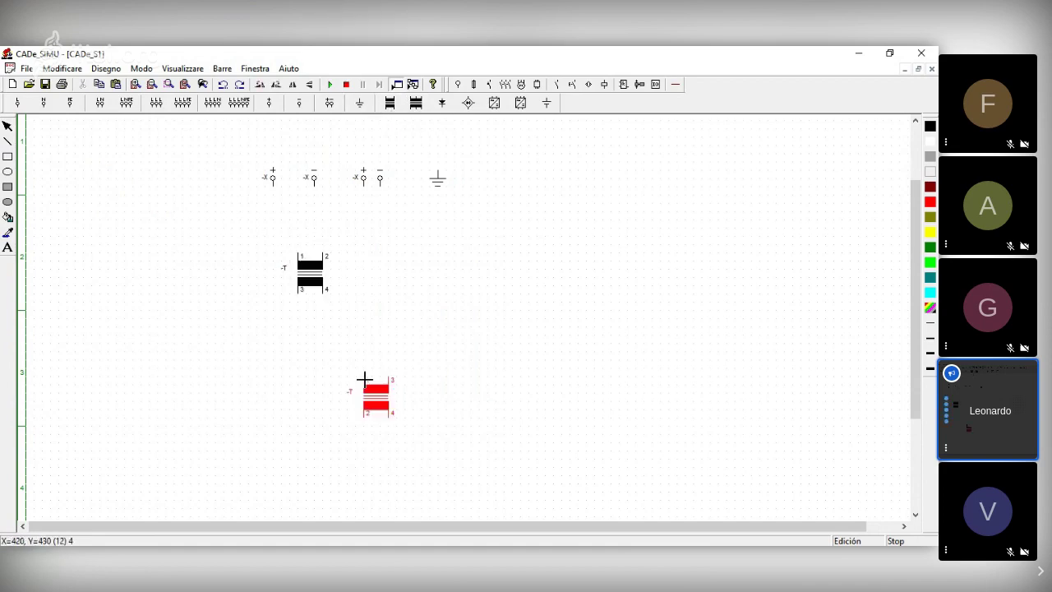
click(416, 103)
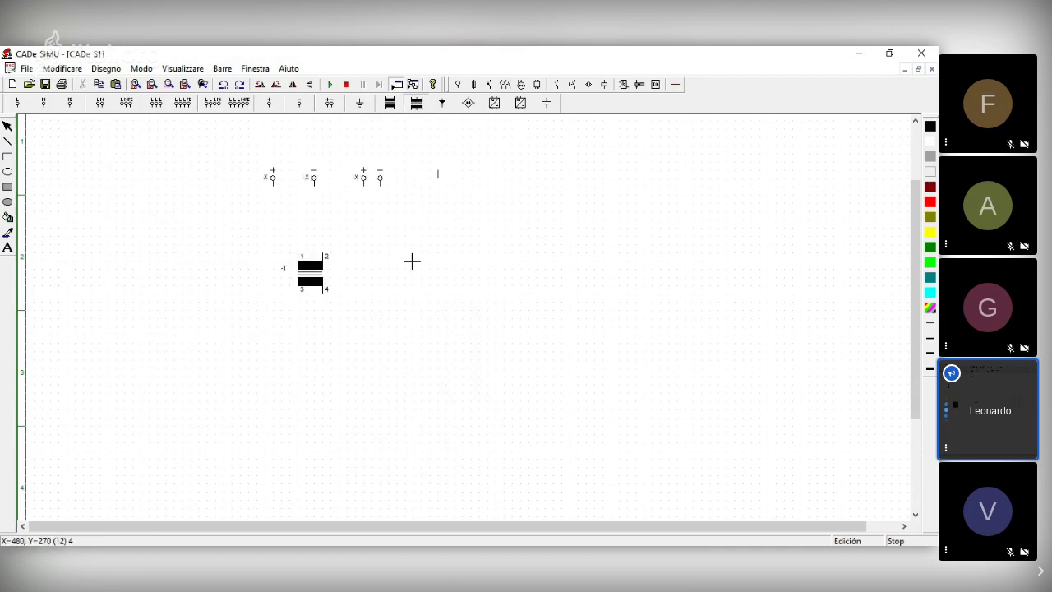
click(392, 255)
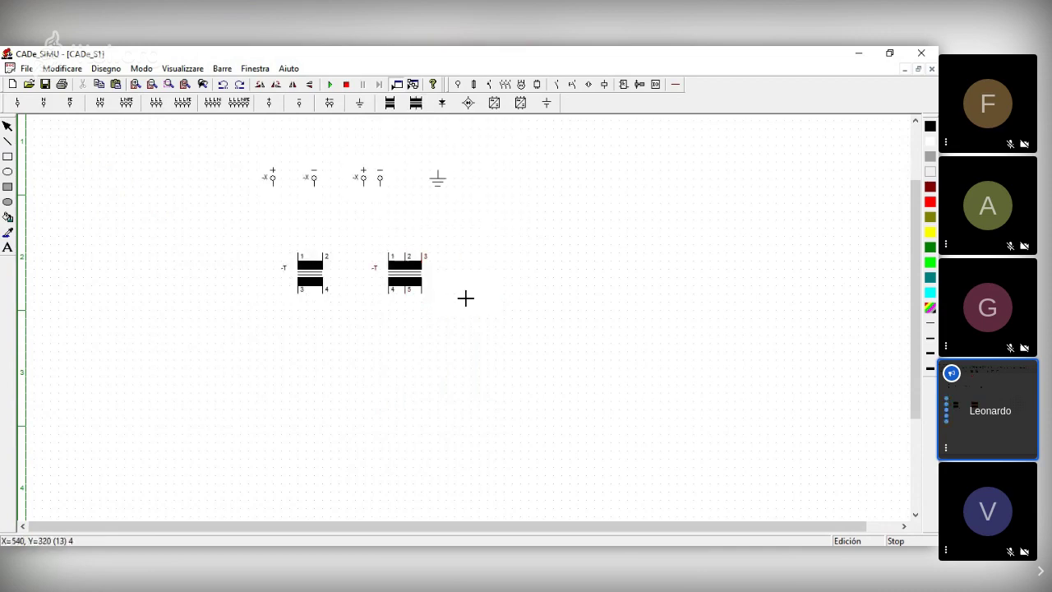
key(Escape)
Step: Reposition the single-phase transformer slightly left of where it was placed, level with the three-phase transformer
drag(319, 278, 279, 274)
click(333, 267)
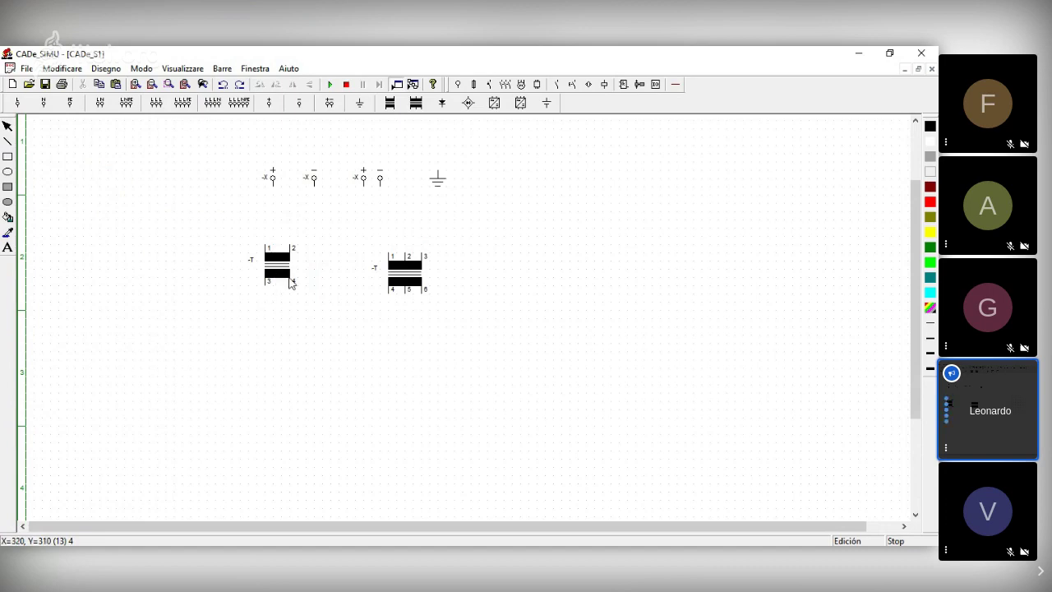
drag(285, 275, 316, 276)
click(613, 305)
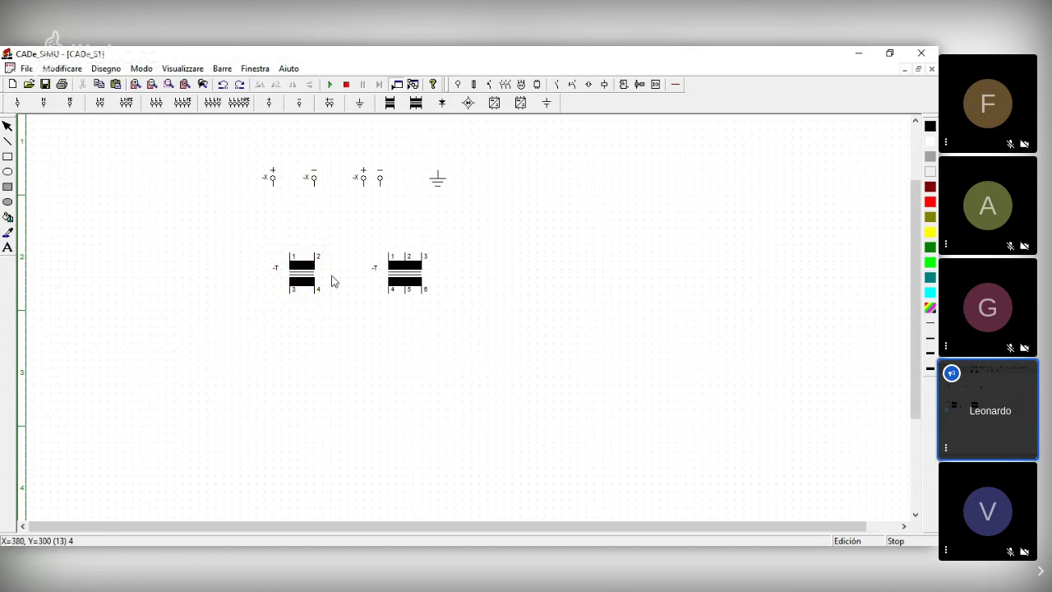
click(308, 276)
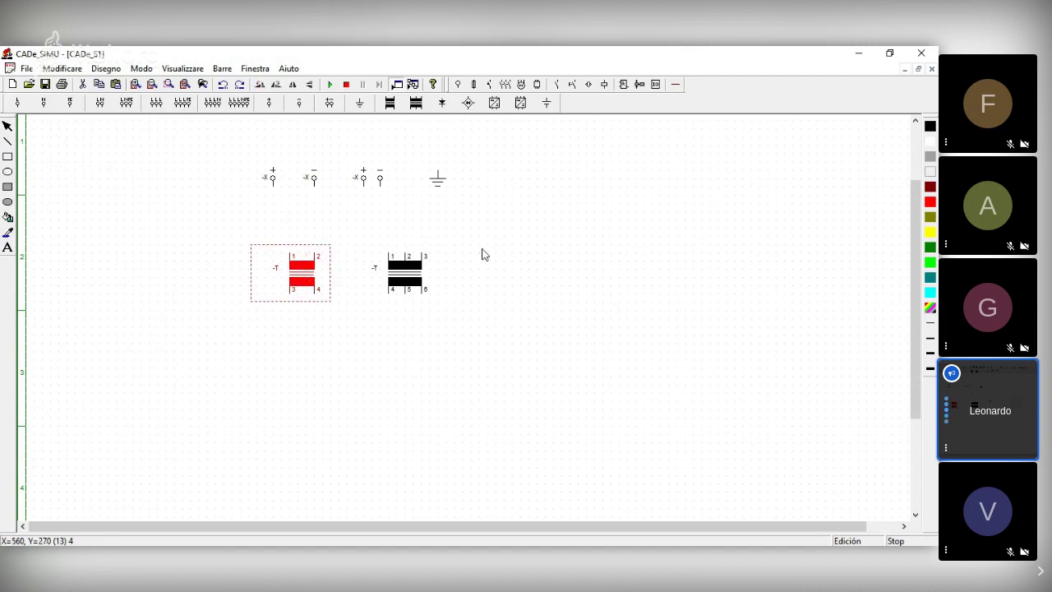
click(410, 278)
key(Delete)
key(ctrl+z)
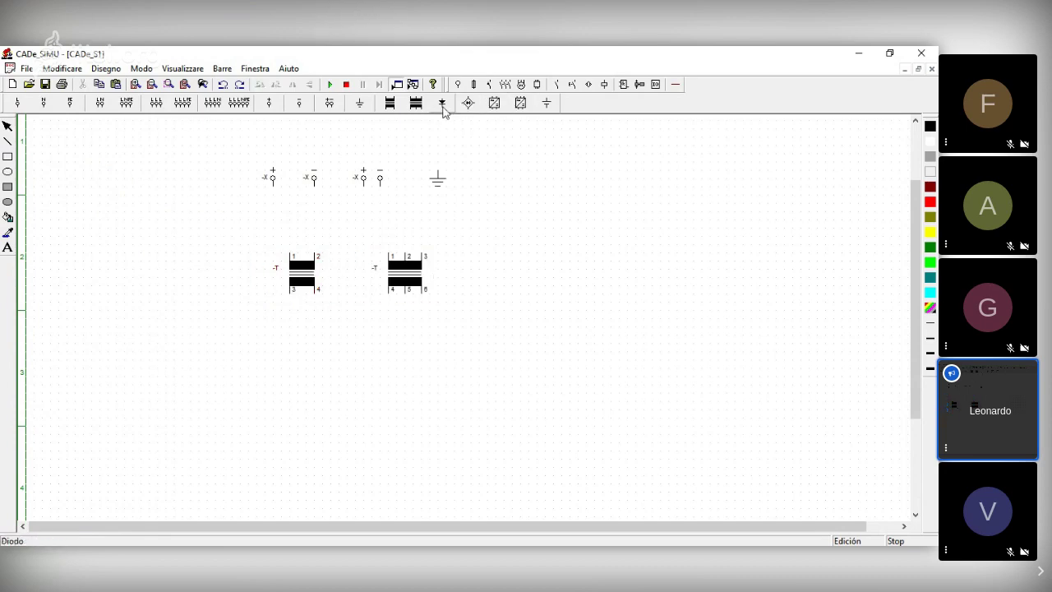
Step: Place a single-phase AC/DC power supply with PE right of the transformers and delete the three-phase transformer
click(498, 107)
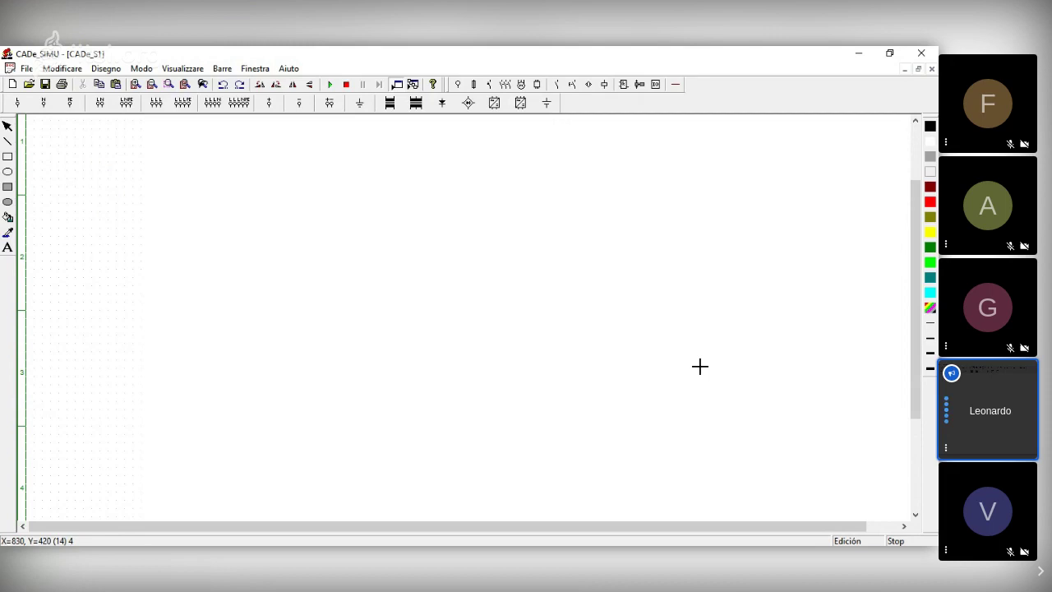
click(536, 276)
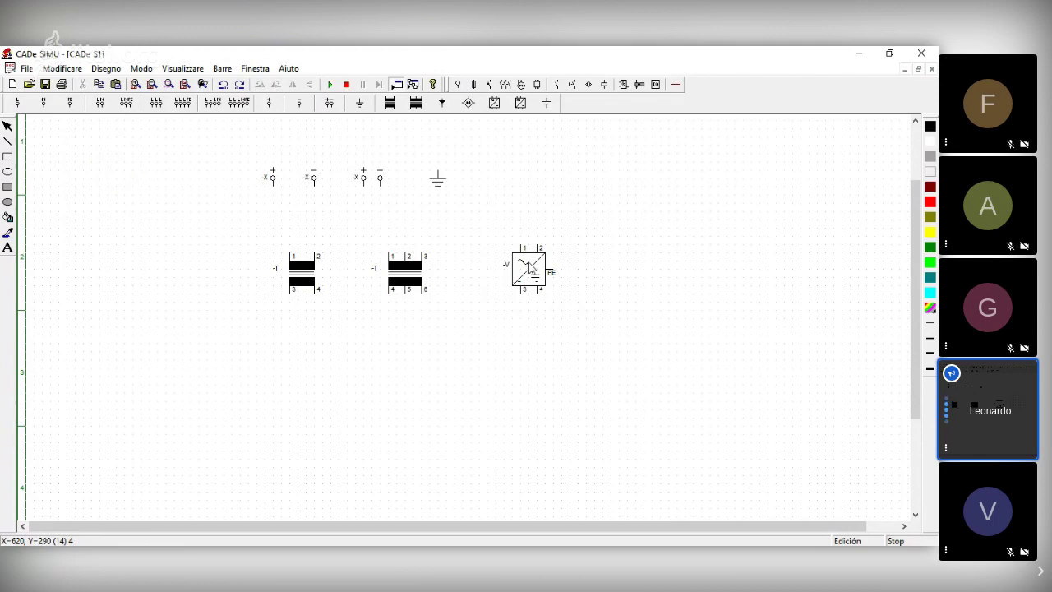
drag(322, 275, 339, 274)
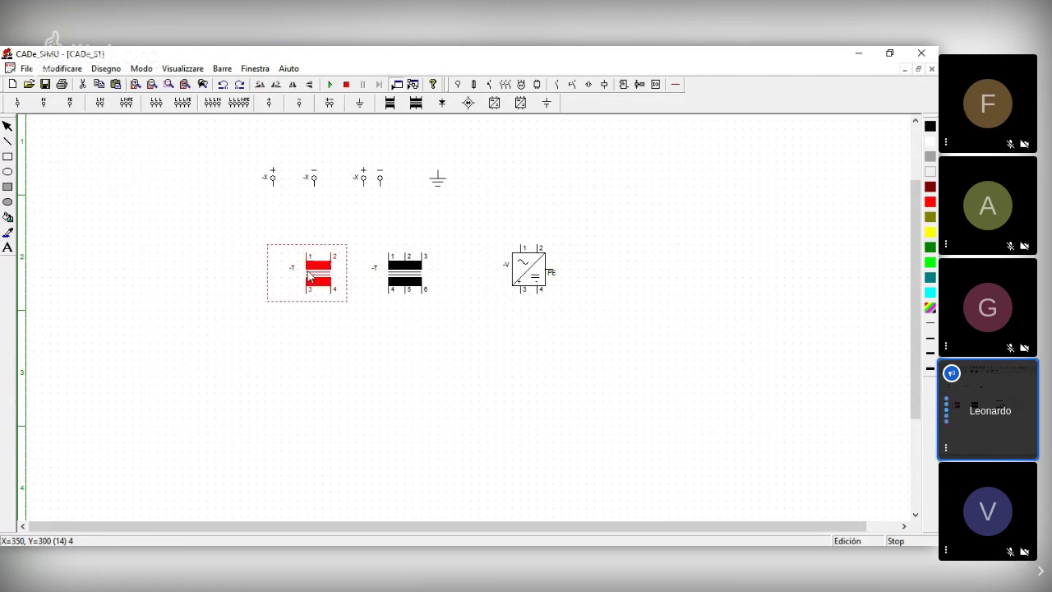
click(409, 286)
key(Delete)
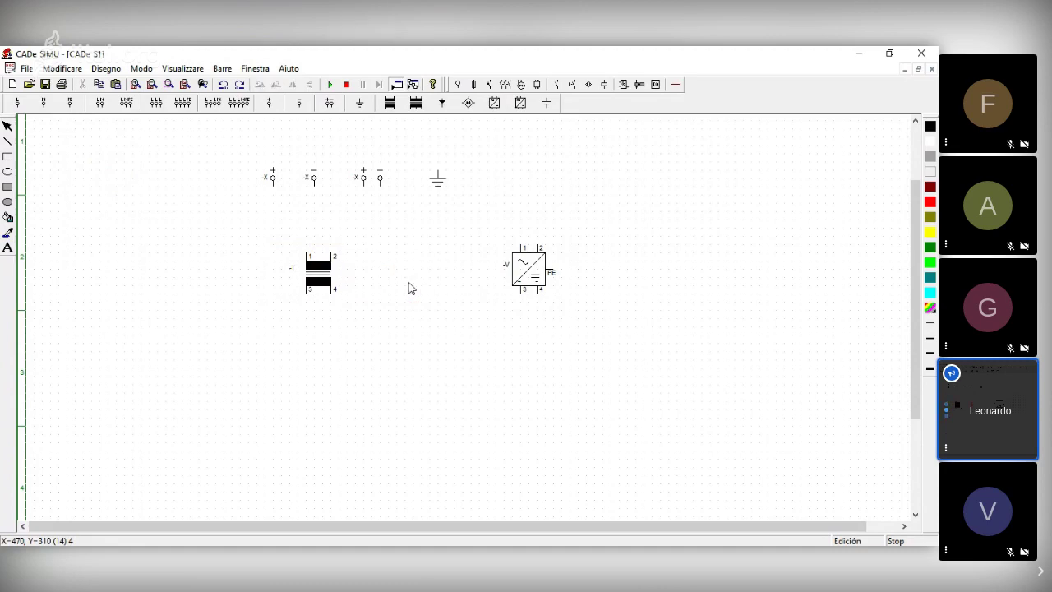
Step: Move the single-phase transformer under the earth symbol and shift the AC/DC power supply slightly up and left to line up with it
drag(323, 284, 419, 283)
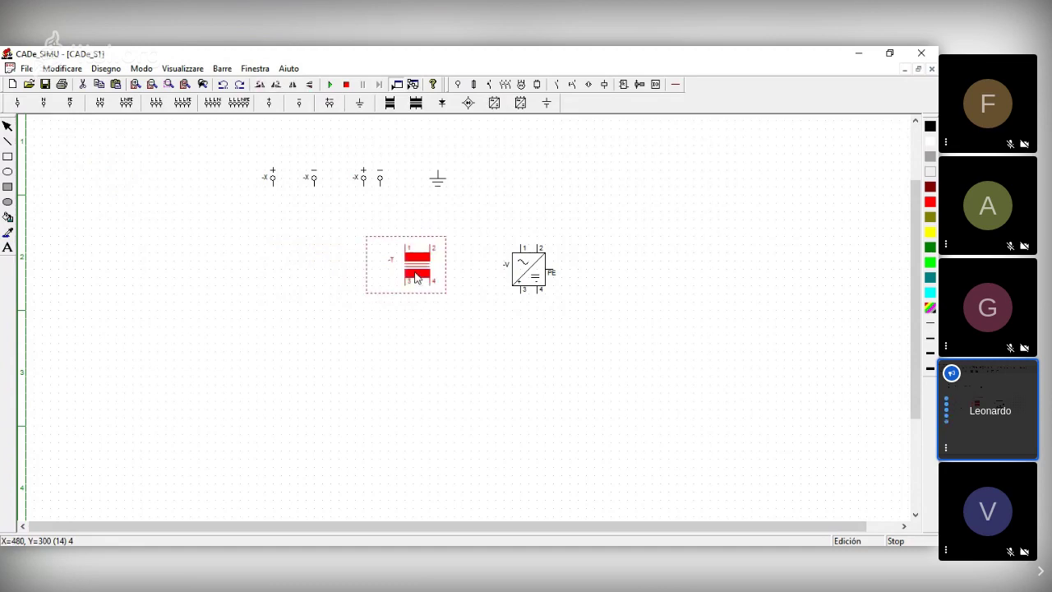
drag(543, 288, 533, 261)
click(600, 280)
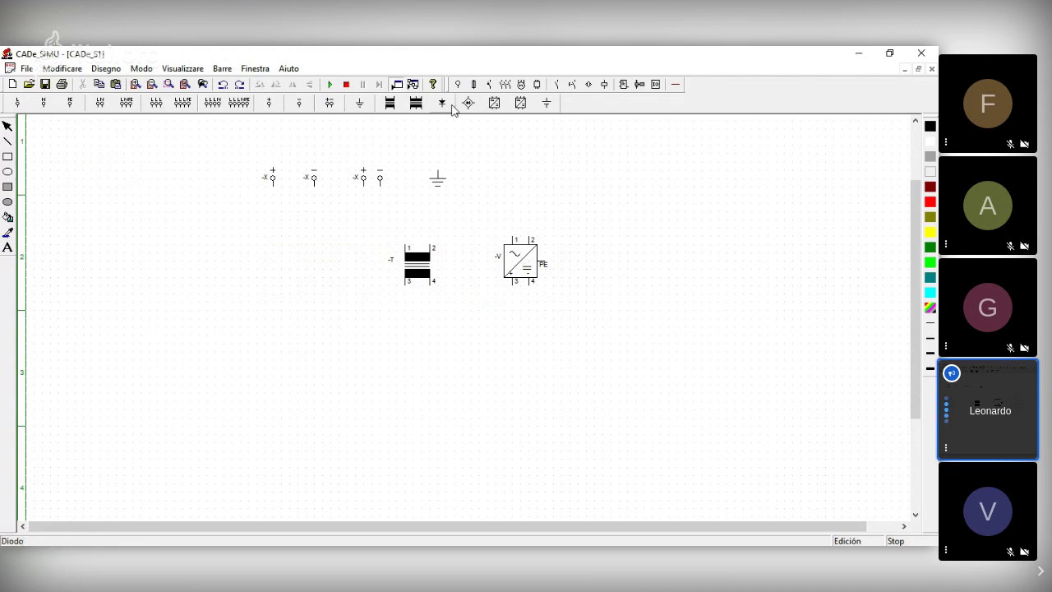
Step: Place a three-phase AC/DC power supply right of the single-phase one and move it closer, level with it
click(520, 102)
click(615, 258)
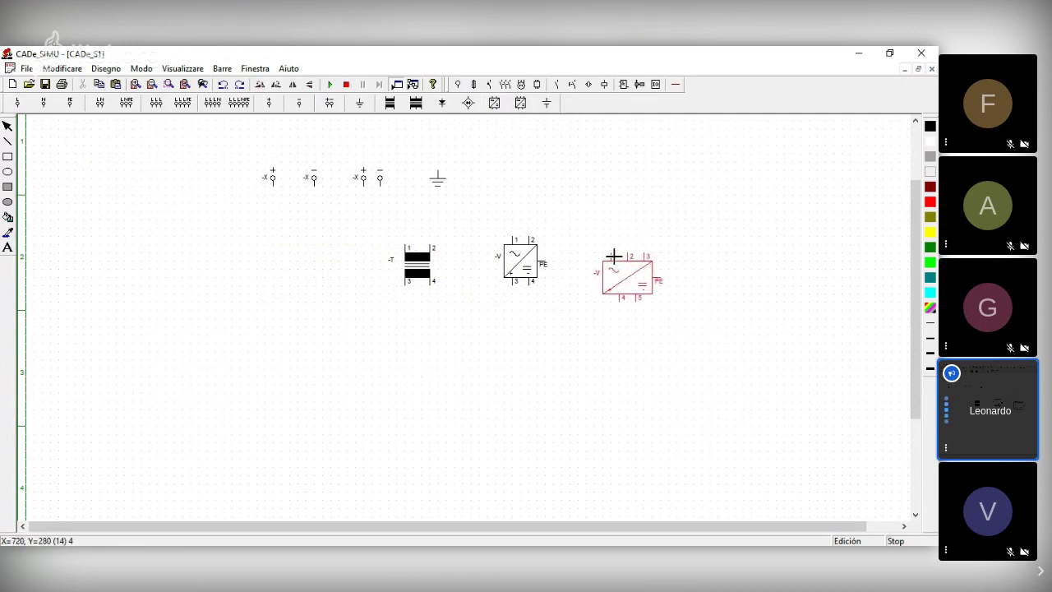
click(630, 269)
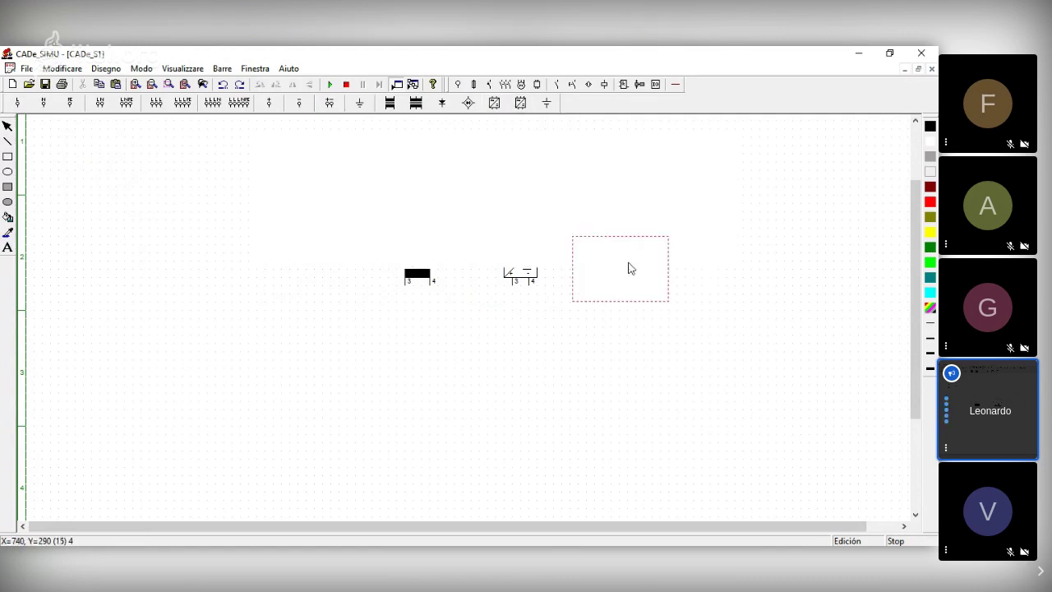
click(707, 288)
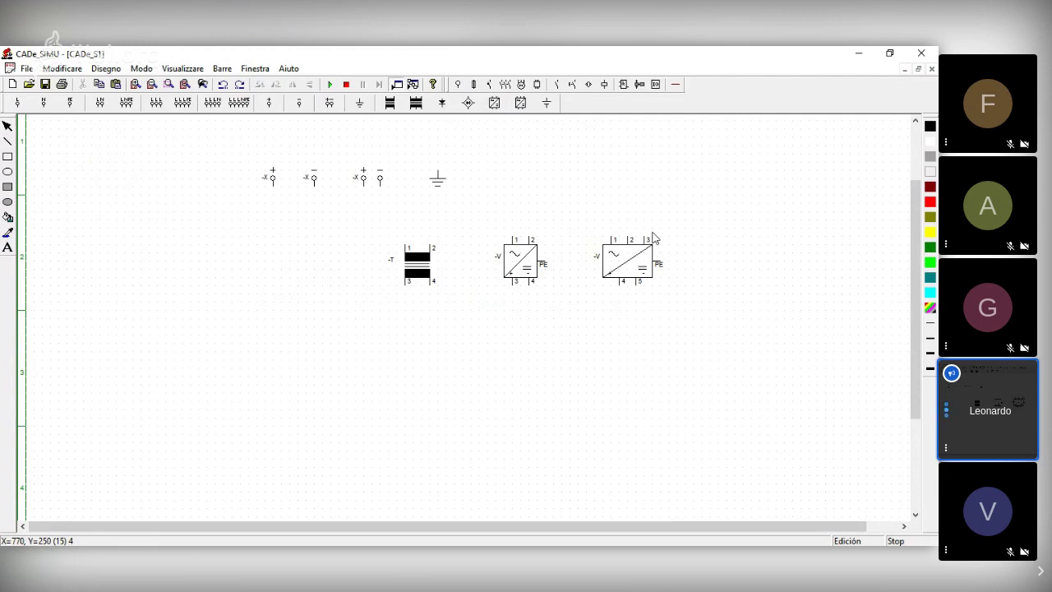
drag(651, 255, 625, 251)
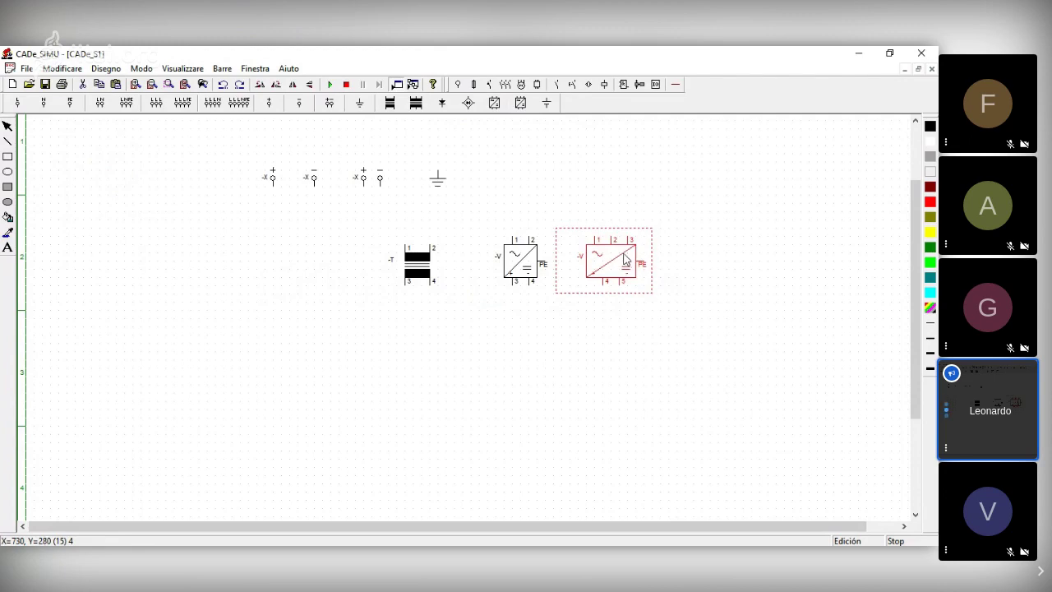
click(696, 252)
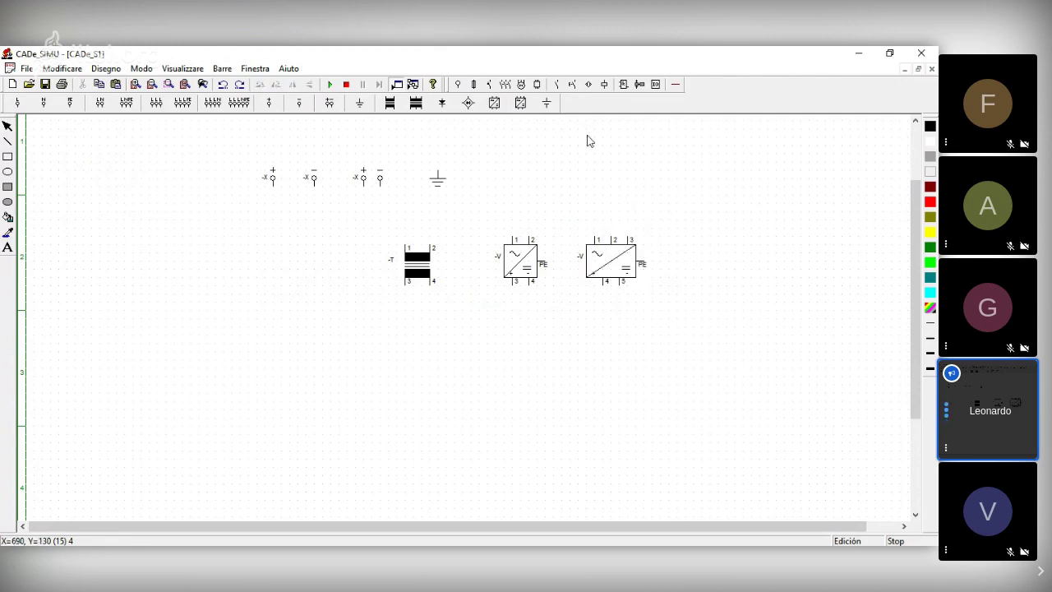
Step: Place a battery to the right of the three-phase AC/DC power supply and adjust its position
click(547, 103)
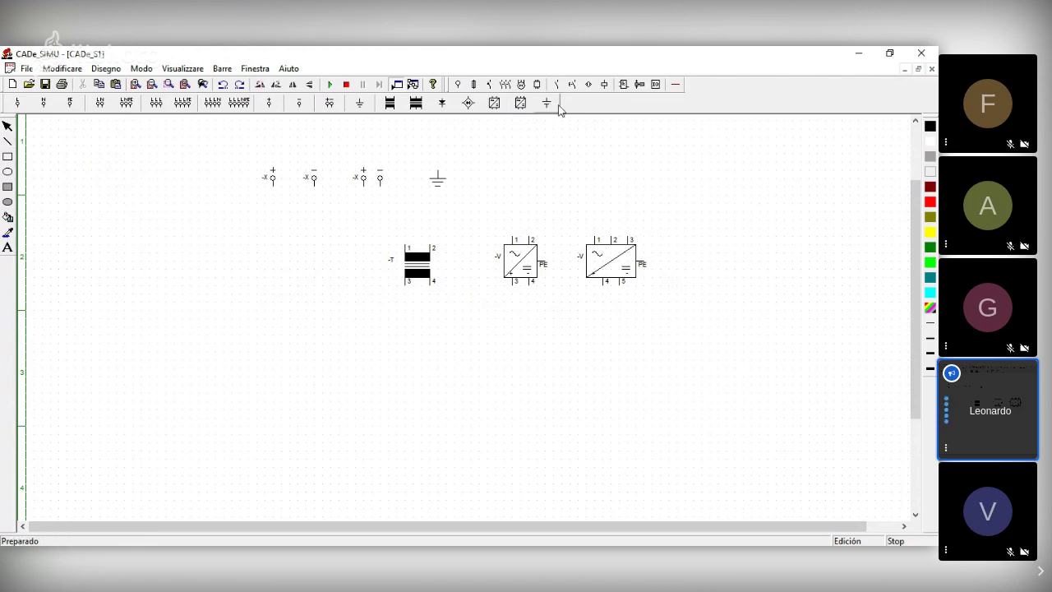
click(698, 249)
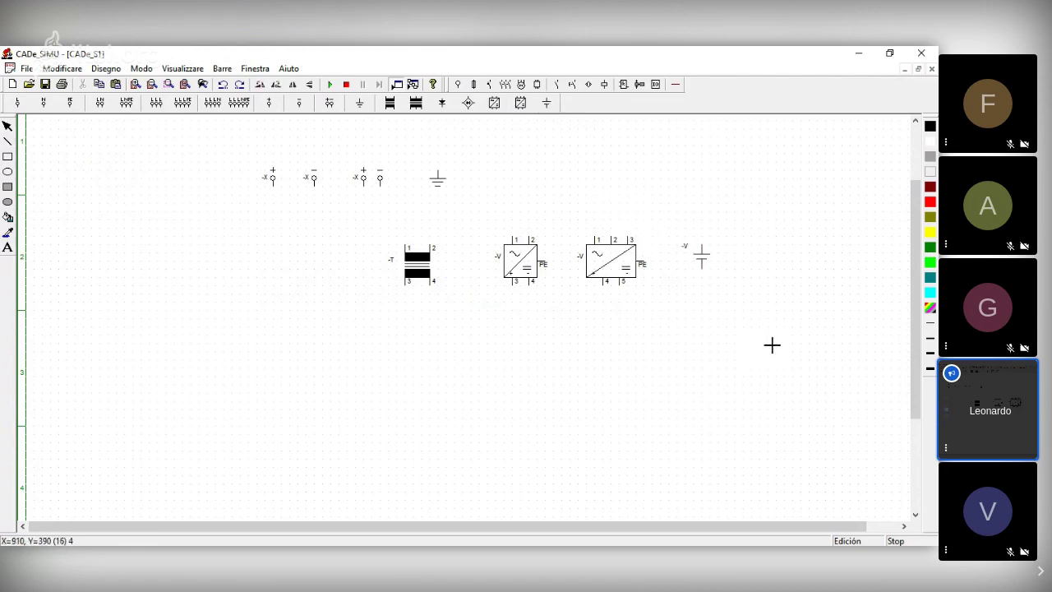
key(Escape)
click(700, 264)
click(703, 261)
click(737, 280)
click(705, 261)
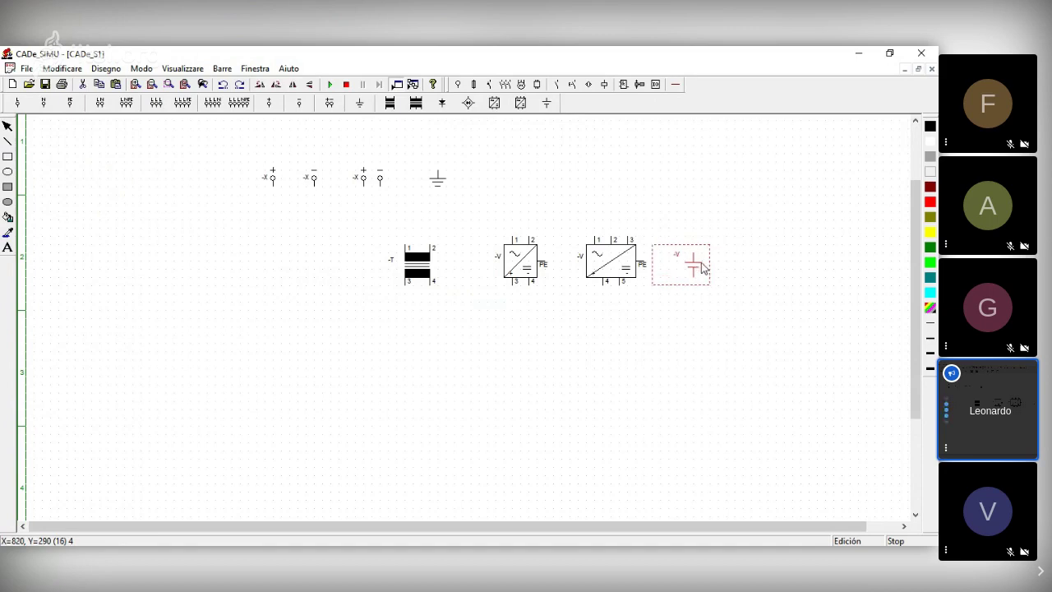
click(776, 294)
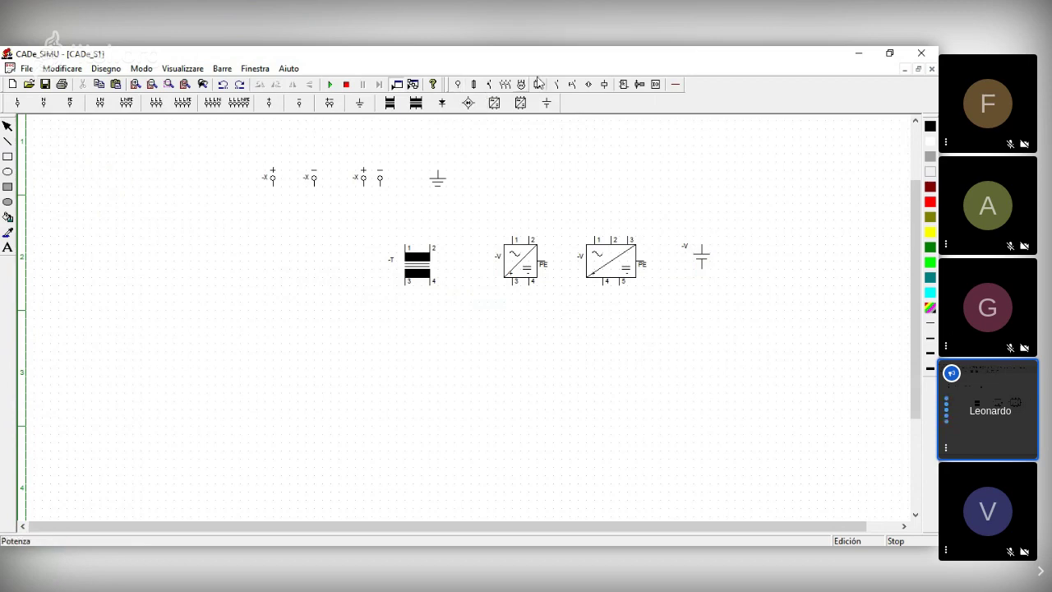
Step: Delete all the power supply components from the sheet together
click(458, 86)
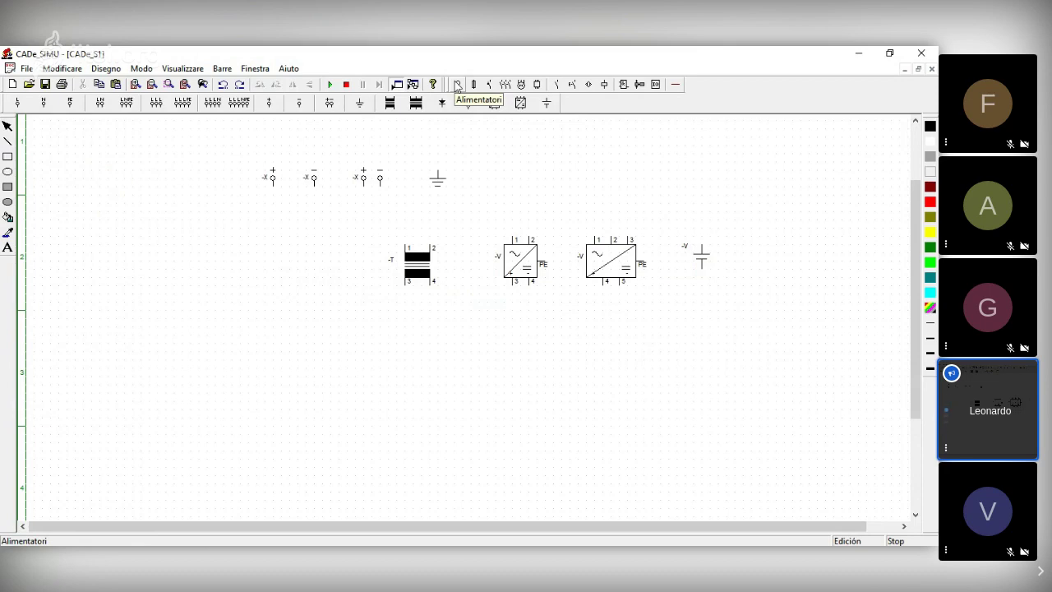
drag(217, 155, 264, 194)
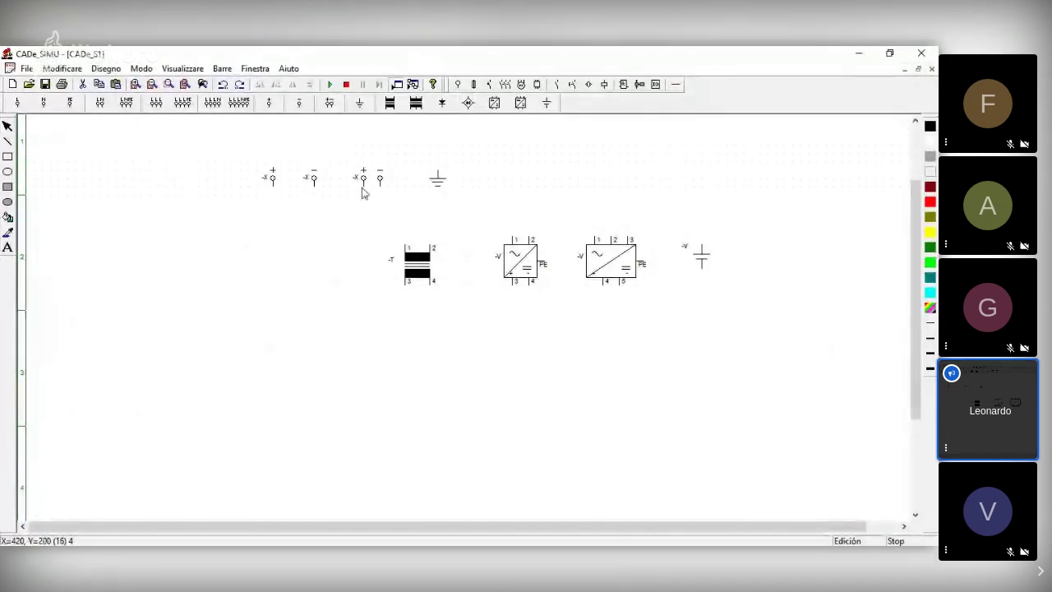
click(212, 151)
drag(211, 151, 799, 371)
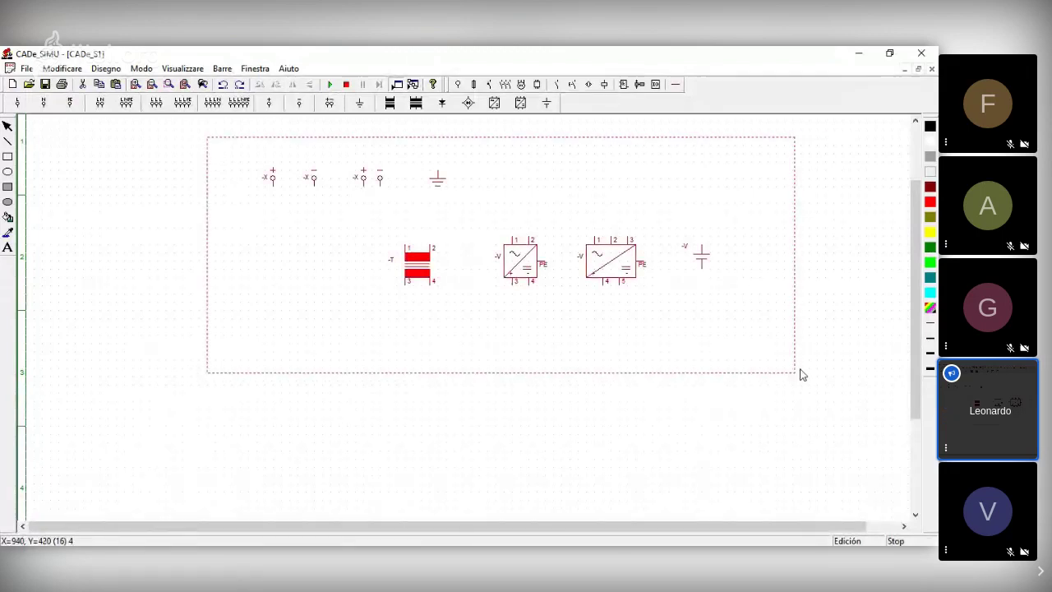
key(Delete)
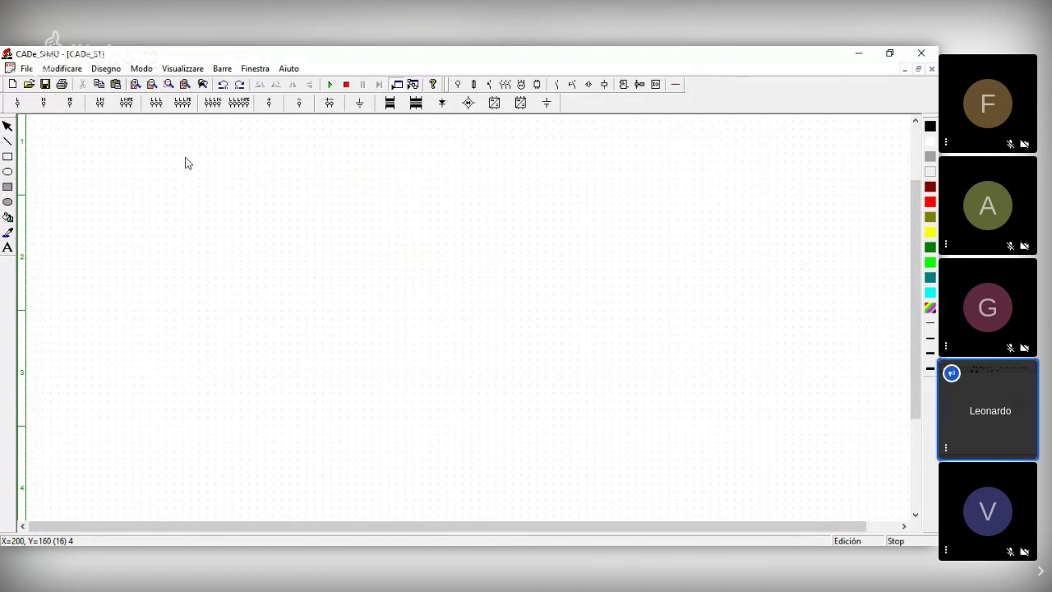
Step: Place a single-pole fuse and, to its right at the same height, a single-pole fuse with neutral
click(482, 87)
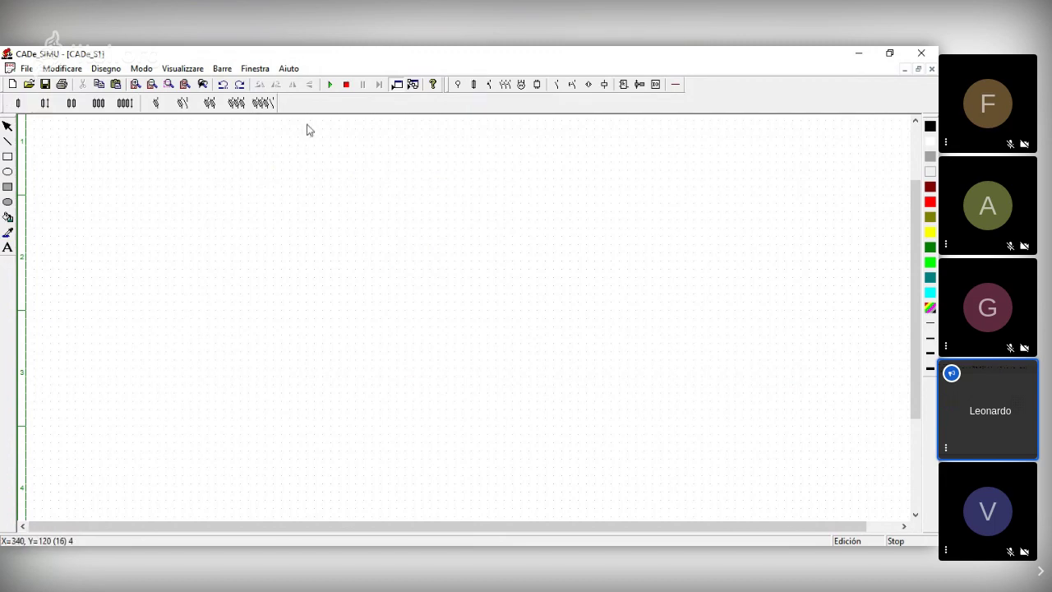
click(44, 100)
click(266, 216)
right_click(464, 364)
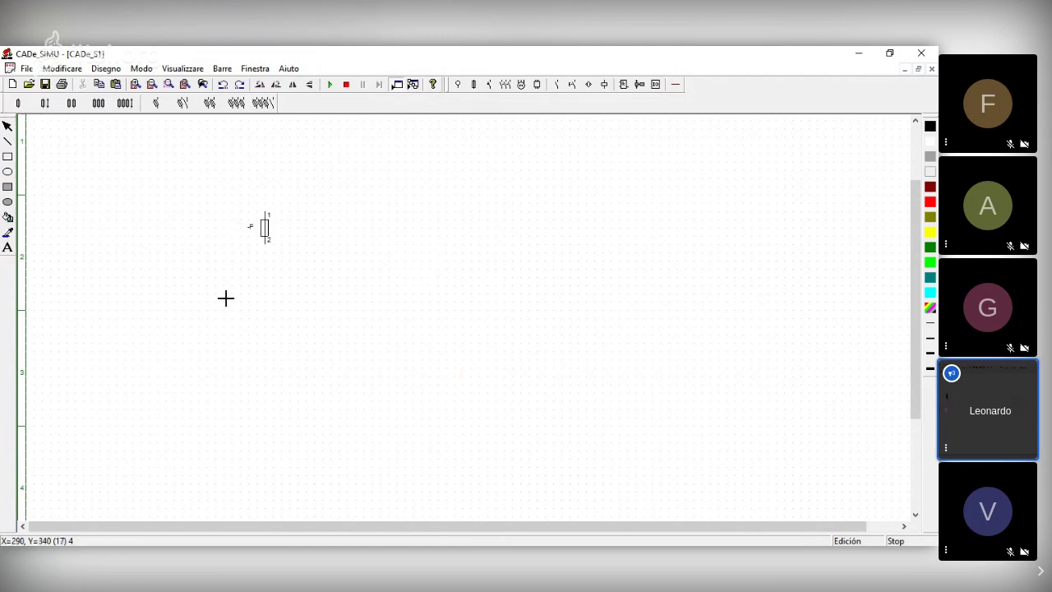
click(71, 103)
click(348, 217)
Step: Add a two-pole fuse and a three-pole fuse to the right end of the fuse row
click(72, 103)
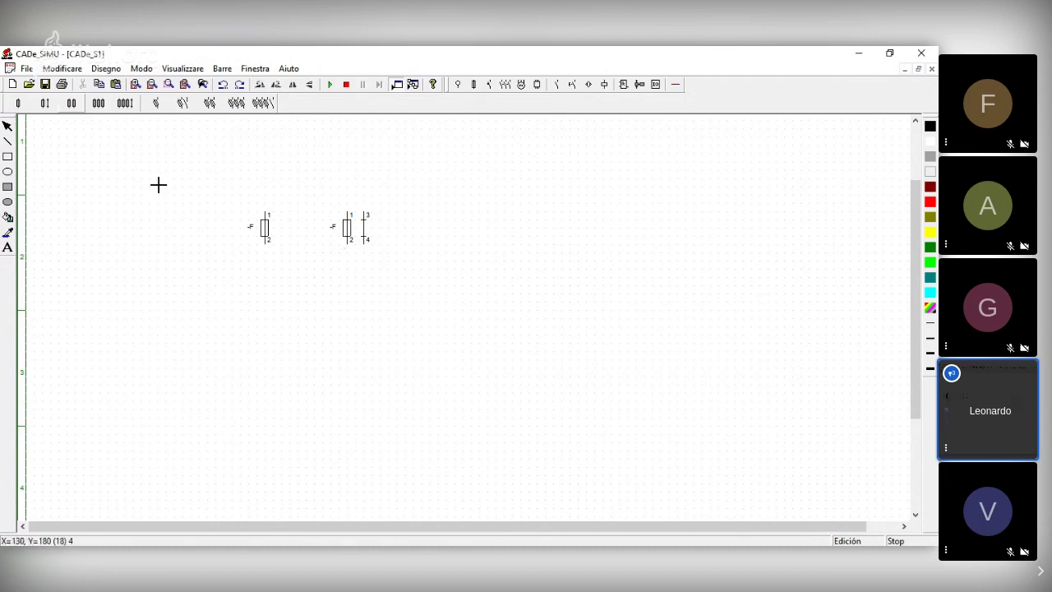
click(437, 213)
right_click(554, 304)
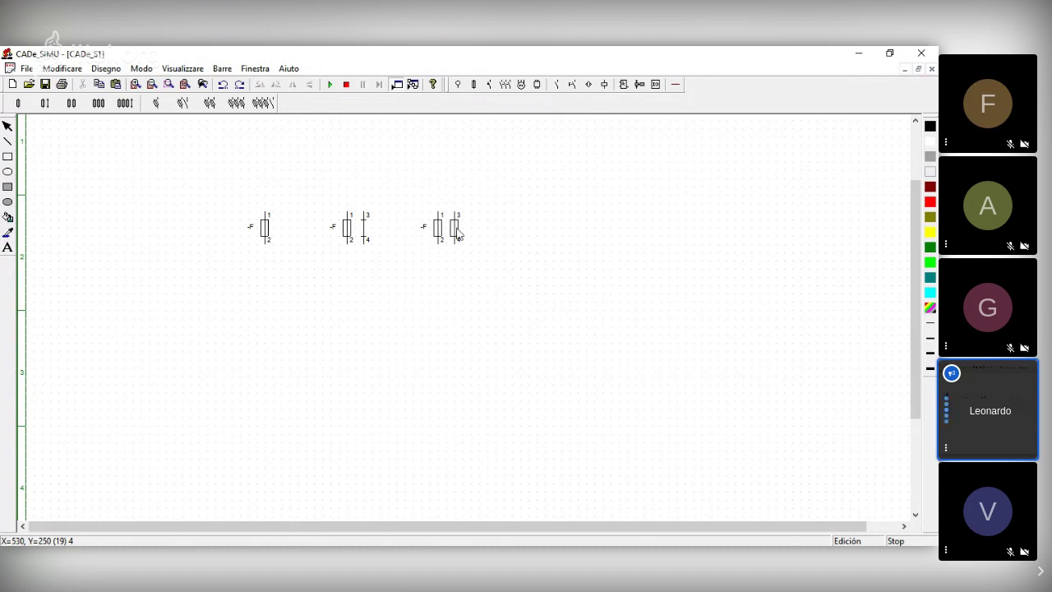
click(99, 103)
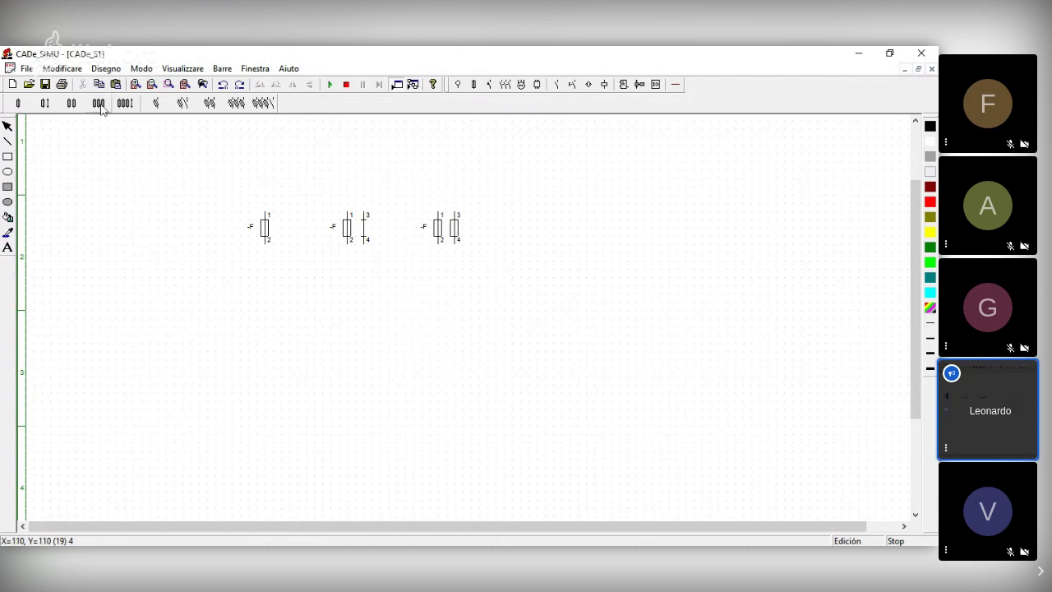
click(521, 223)
right_click(557, 316)
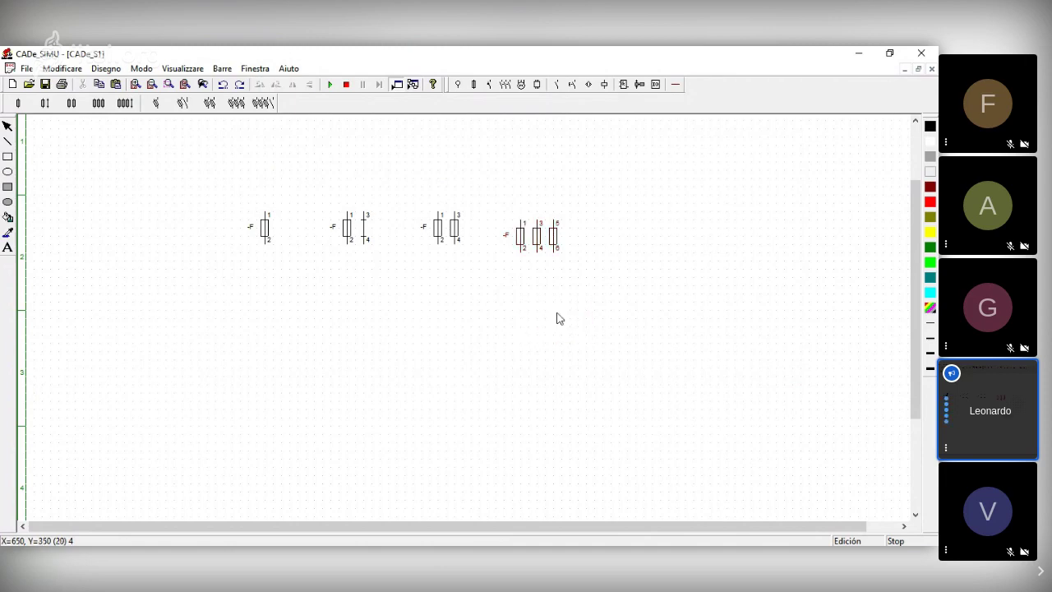
Step: Place a three-pole fuse with neutral at the row's right end and shift it slightly up and left, level with the first three fuses
click(125, 103)
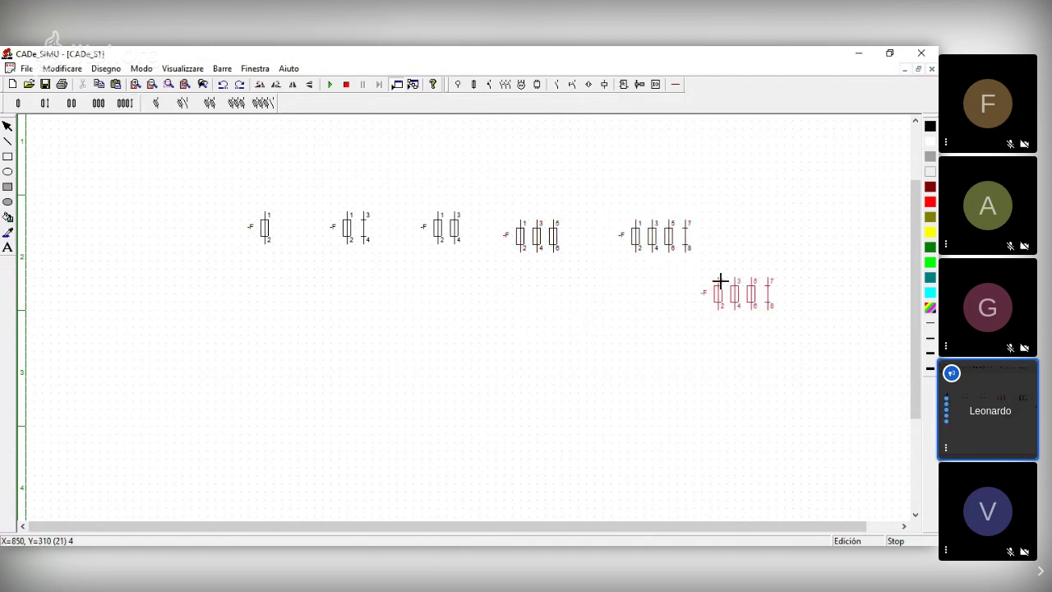
click(642, 223)
right_click(662, 244)
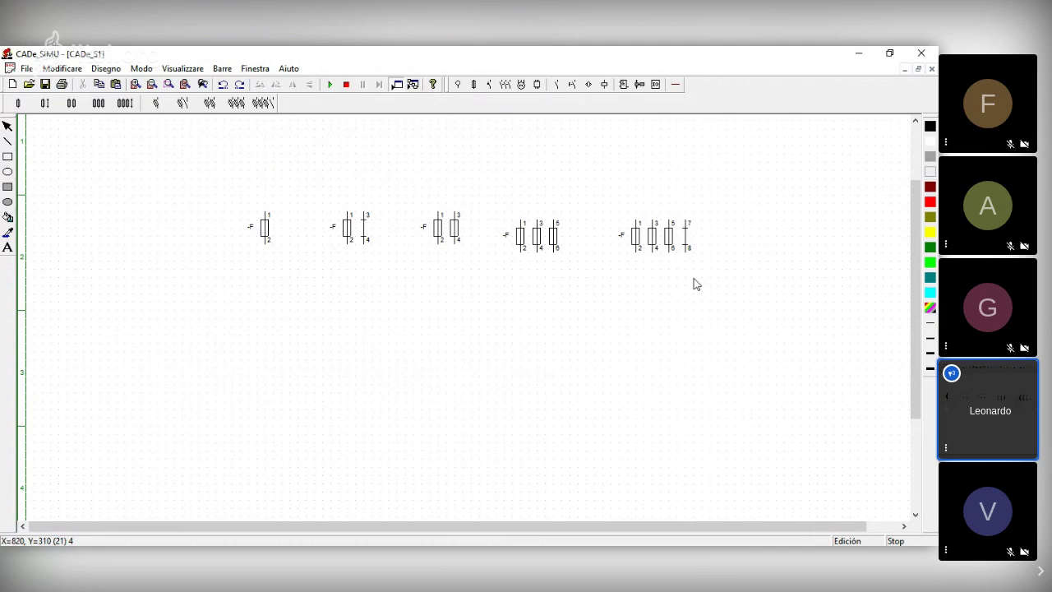
drag(225, 179, 582, 273)
click(651, 255)
mouse_move(656, 238)
mouse_down()
mouse_move(637, 216)
mouse_move(646, 236)
mouse_up()
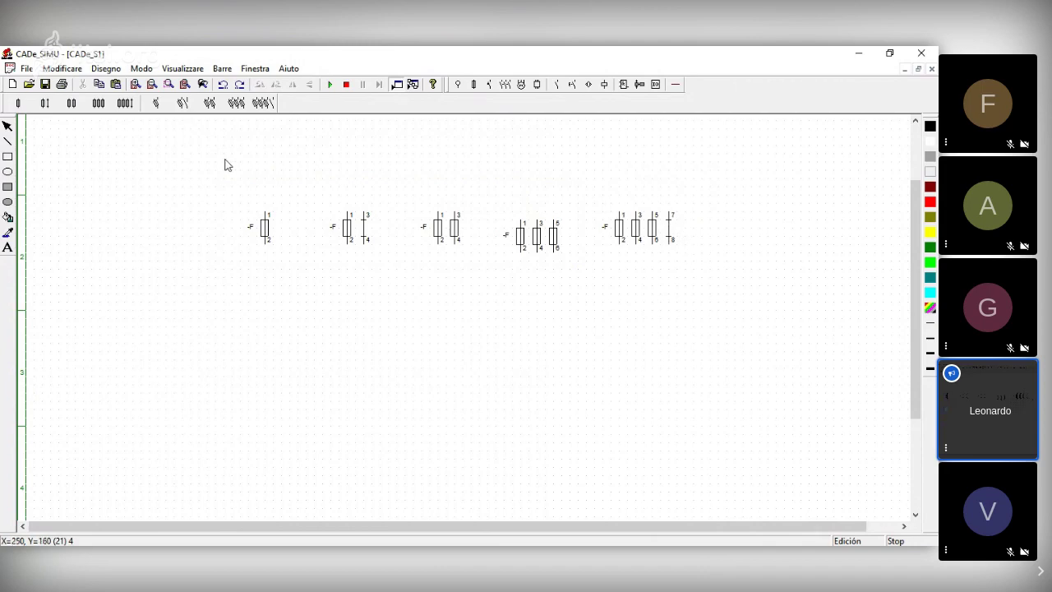
Step: Place a single-pole fused disconnector below the single-pole fuse and move it slightly up
drag(220, 178, 699, 300)
click(156, 103)
click(267, 302)
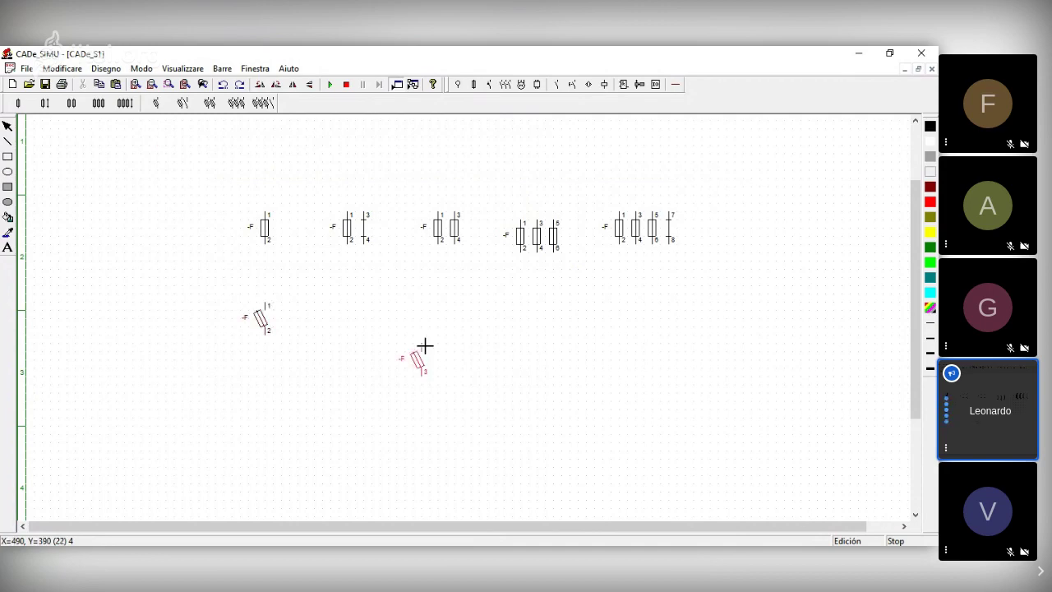
key(Escape)
drag(263, 325, 262, 304)
click(322, 318)
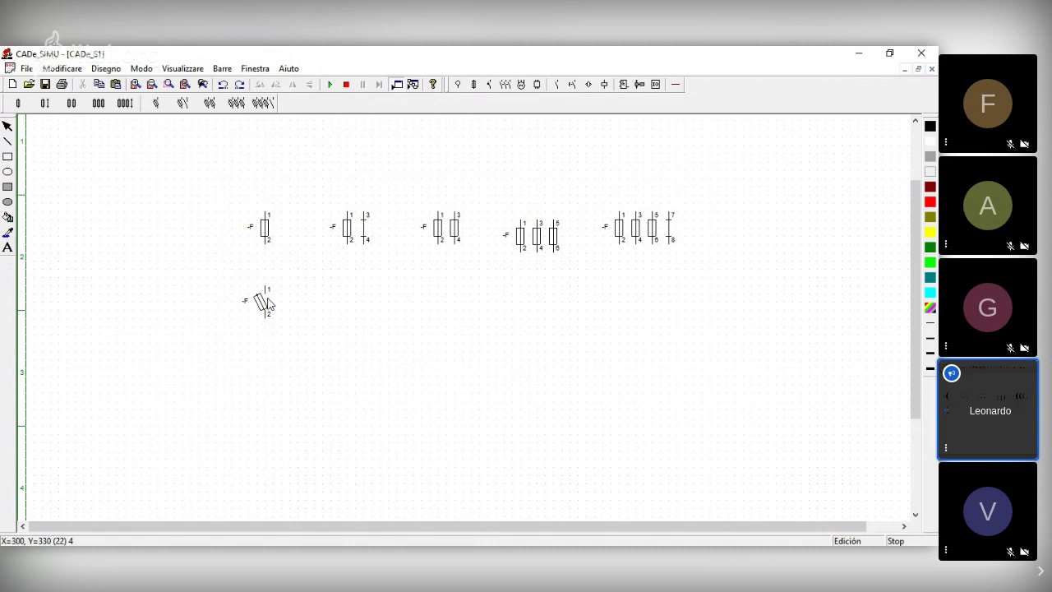
Step: Run the simulation, close and open the single-pole fused disconnector repeatedly, and stop the simulation
click(329, 86)
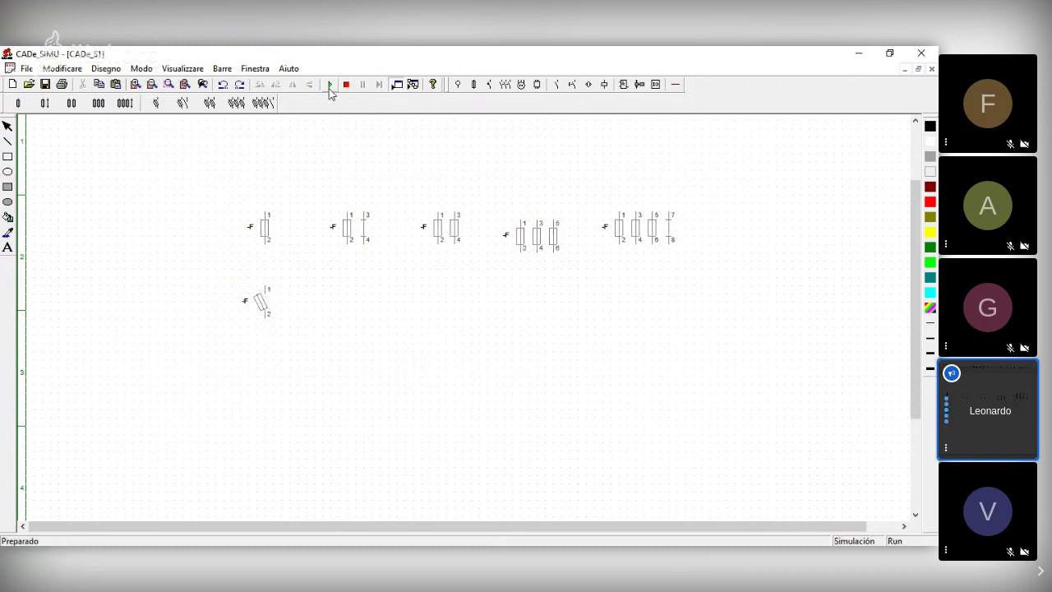
click(262, 306)
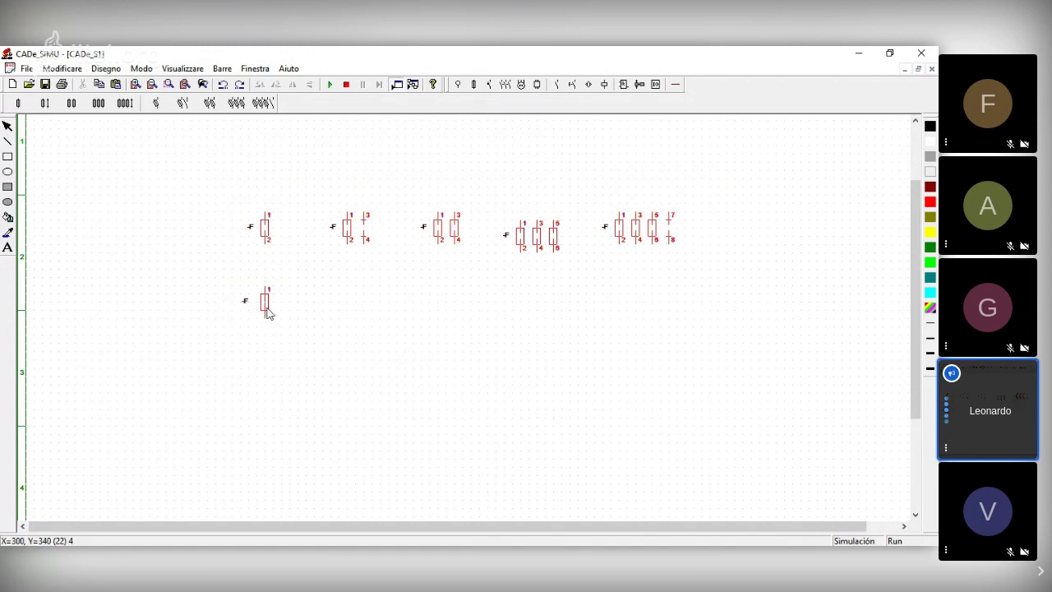
click(263, 307)
click(263, 307)
click(263, 307)
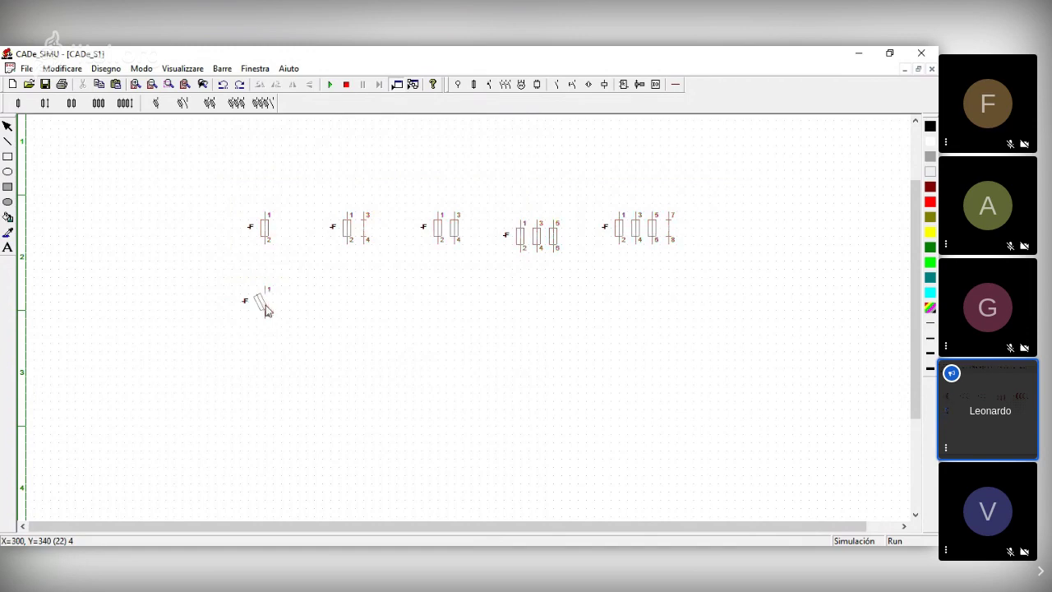
click(347, 84)
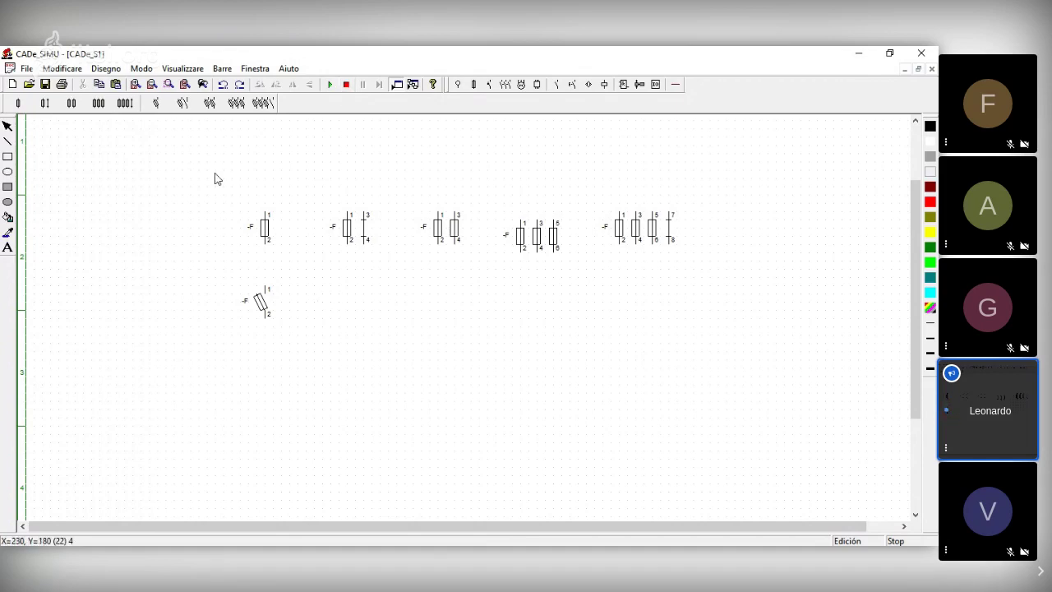
Step: Place a single-pole fused disconnector with neutral and a two-pole fused disconnector in the second row
click(182, 104)
click(352, 296)
click(352, 296)
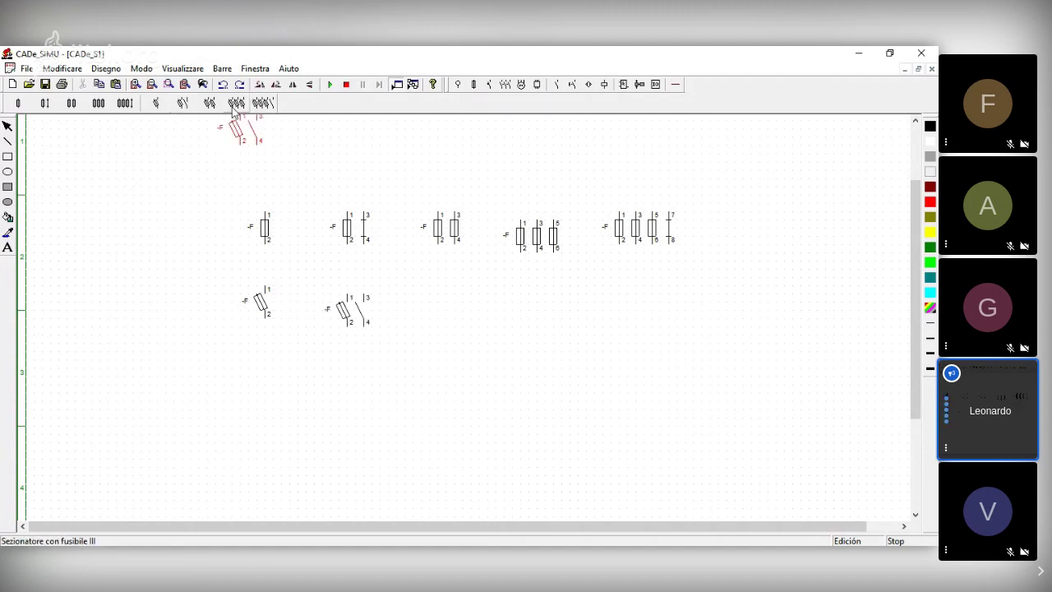
click(210, 103)
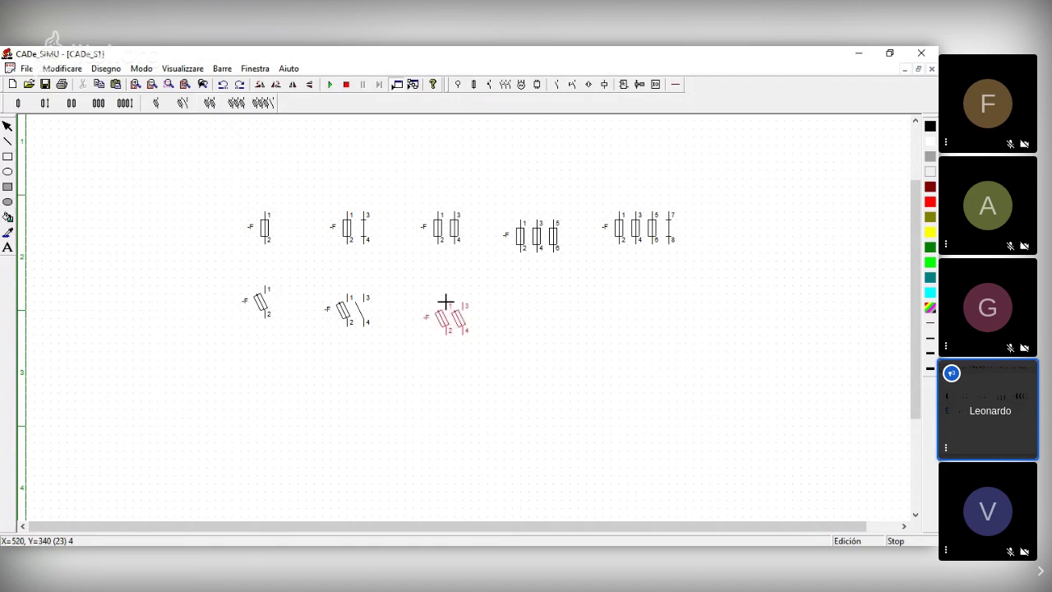
click(444, 298)
Step: Complete the second row with a three-pole fused disconnector and a three-pole fused disconnector with neutral
click(237, 103)
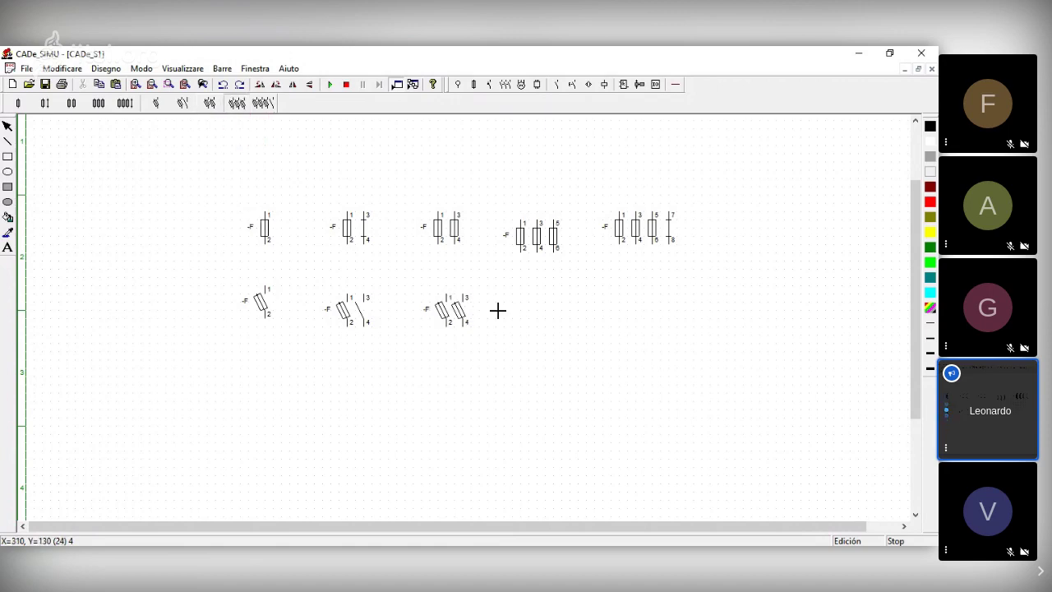
click(535, 298)
click(263, 103)
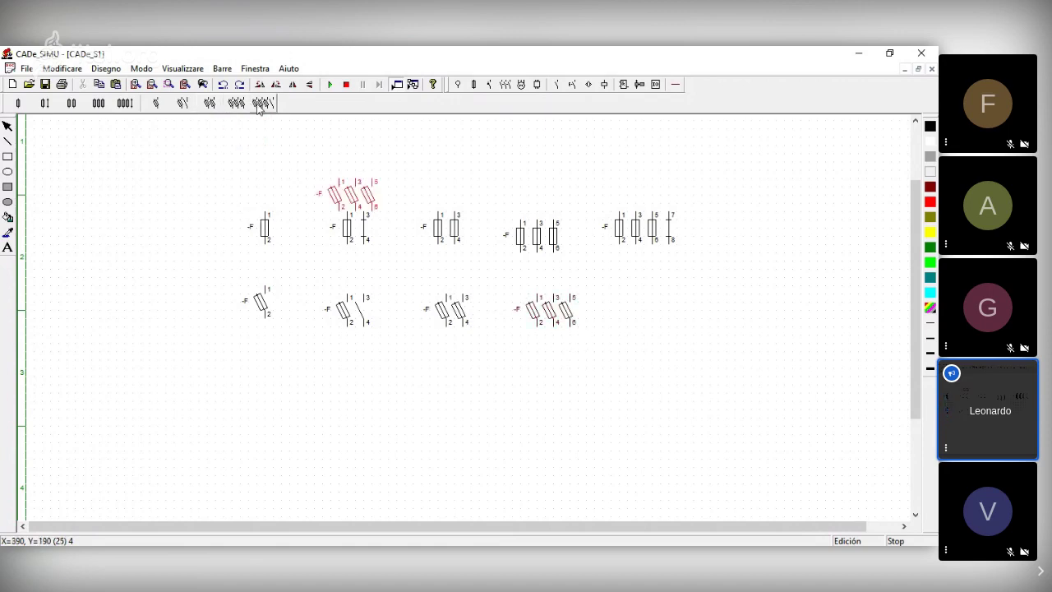
click(642, 297)
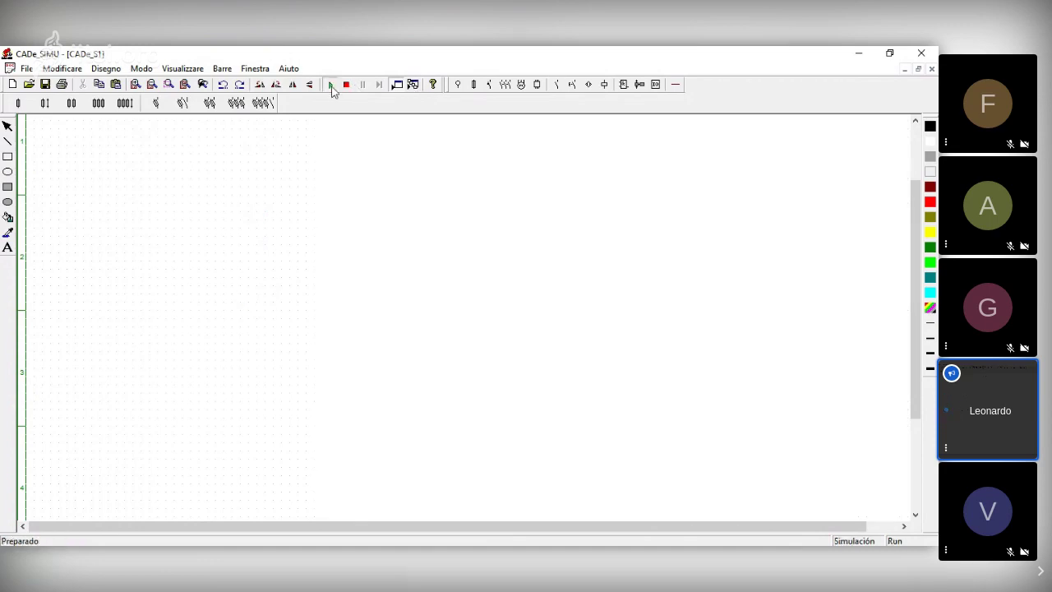
Step: In simulation, switch the single-pole fused disconnector with neutral open and closed repeatedly to check which disconnectors respond, and stop the simulation
click(363, 325)
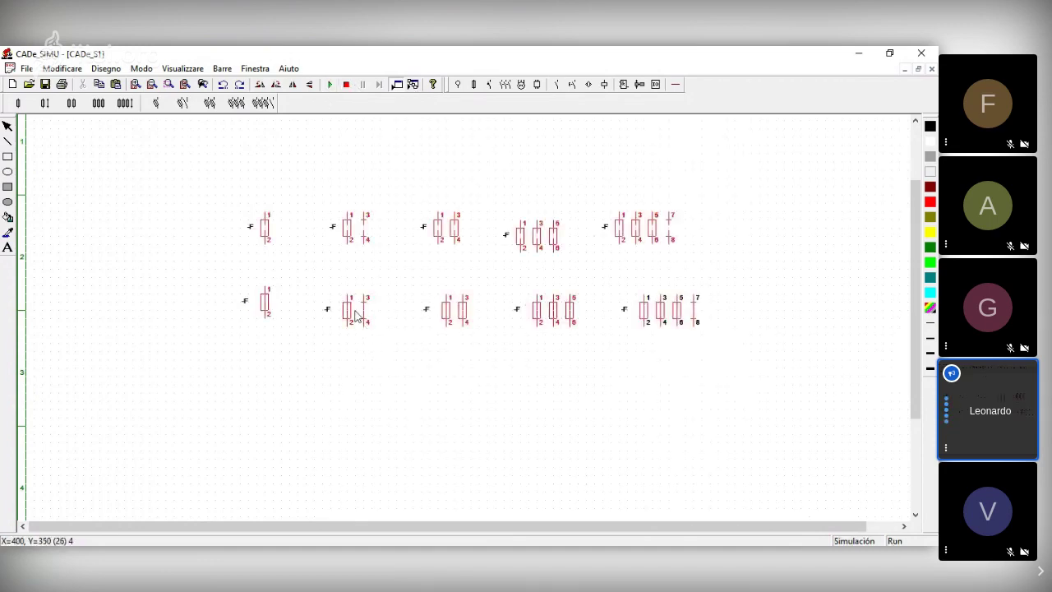
click(358, 317)
click(360, 314)
click(357, 312)
click(361, 316)
click(366, 317)
click(360, 316)
click(359, 314)
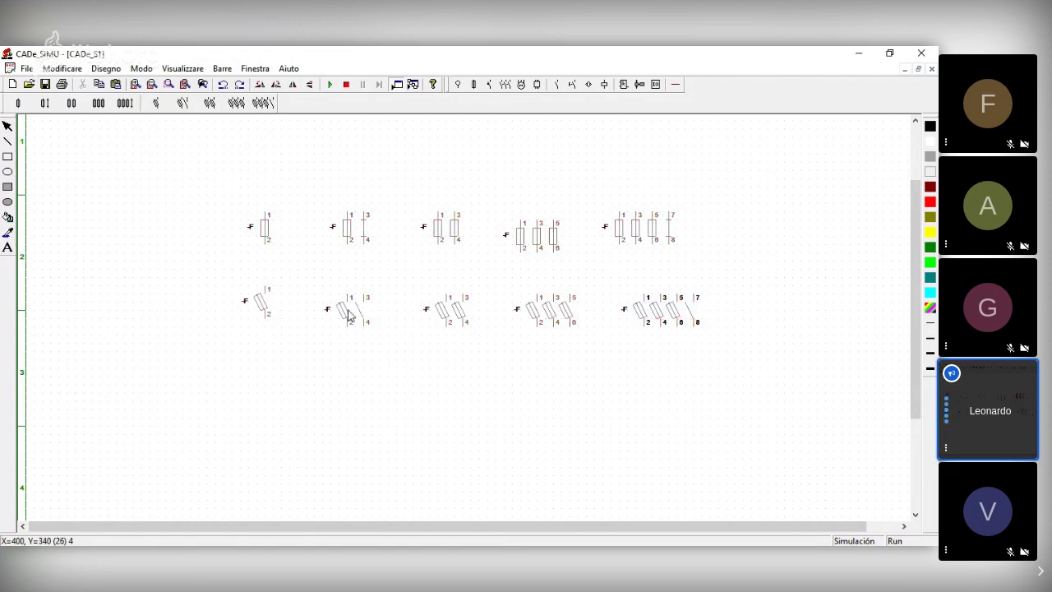
click(349, 316)
click(348, 315)
click(349, 316)
click(349, 315)
click(348, 315)
click(348, 316)
click(349, 315)
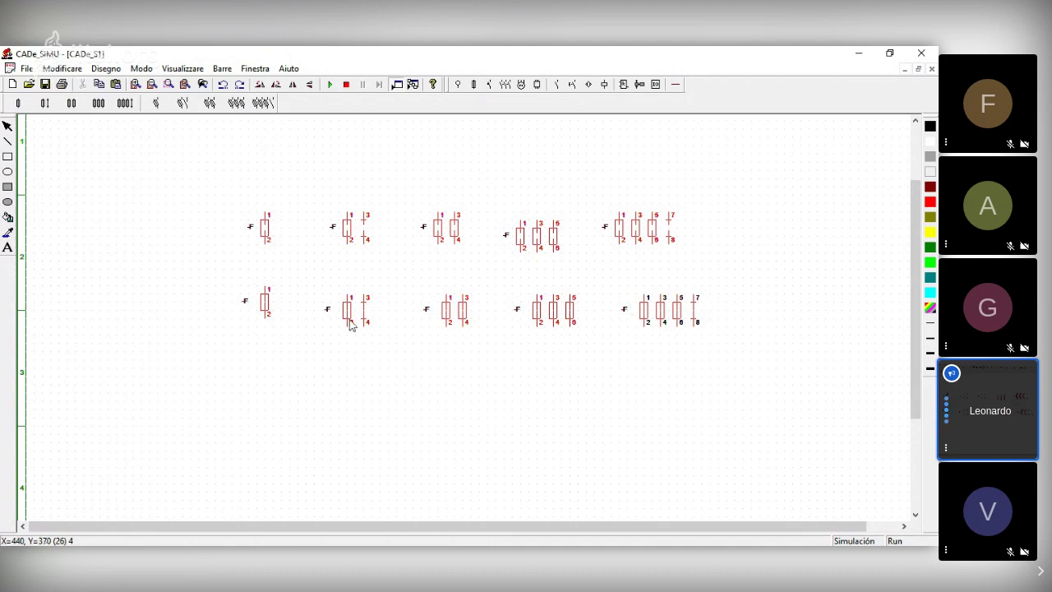
click(346, 84)
Step: Rename the single-pole fused disconnector with neutral as -F1 and start the simulation again
click(356, 319)
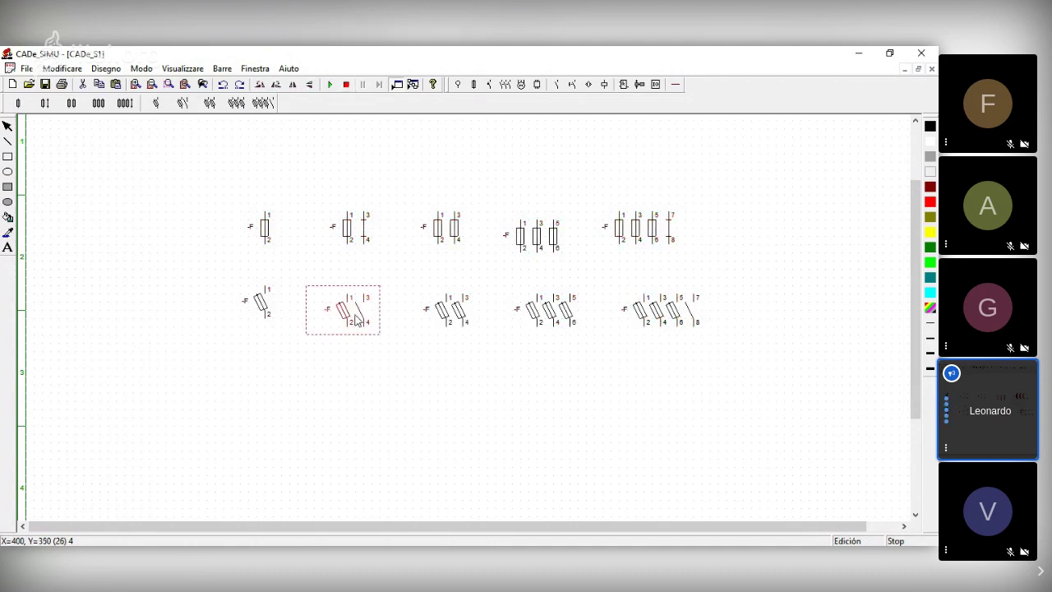
double_click(357, 319)
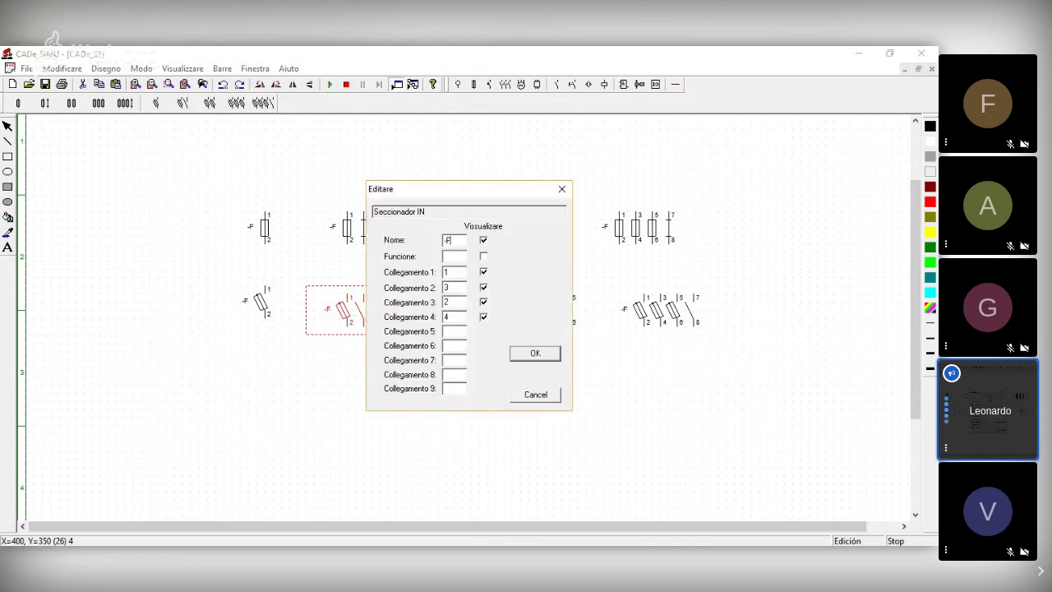
text(1)
key(Return)
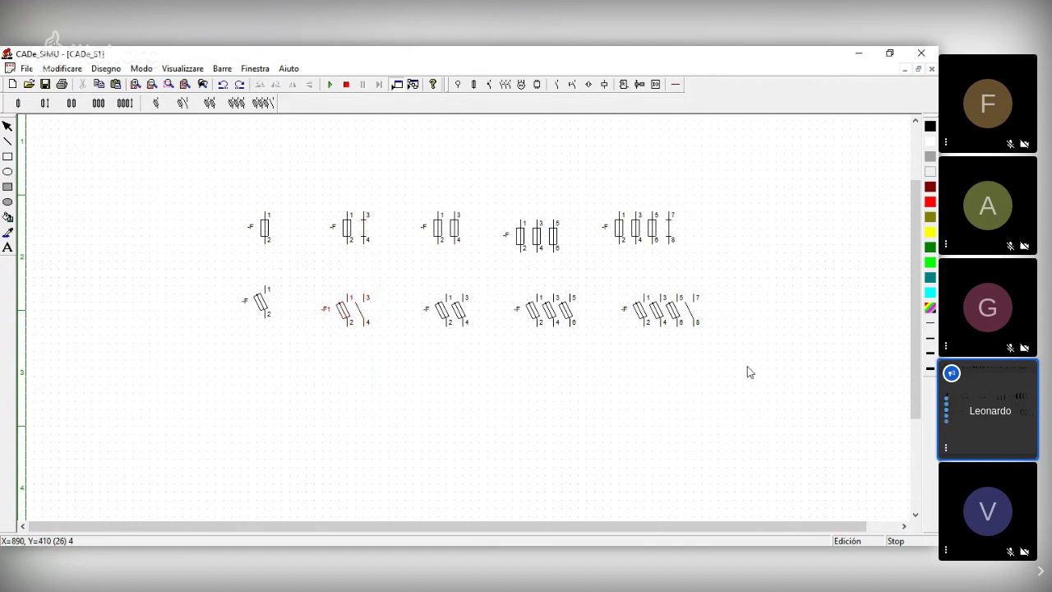
click(330, 84)
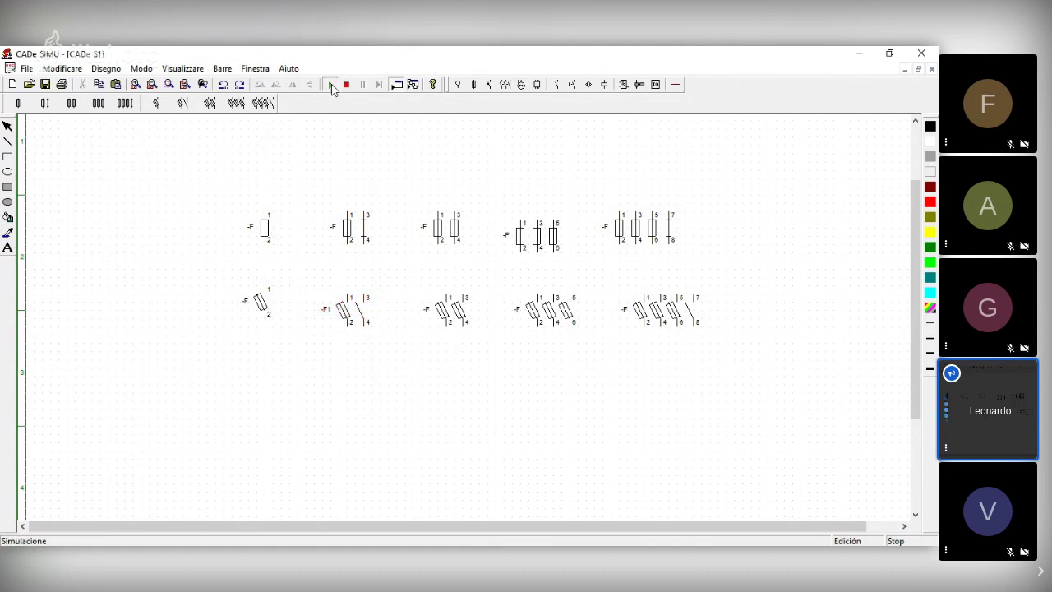
Step: Switch the -F1 fused disconnector open and closed in simulation to check its response, and stop the simulation
click(359, 319)
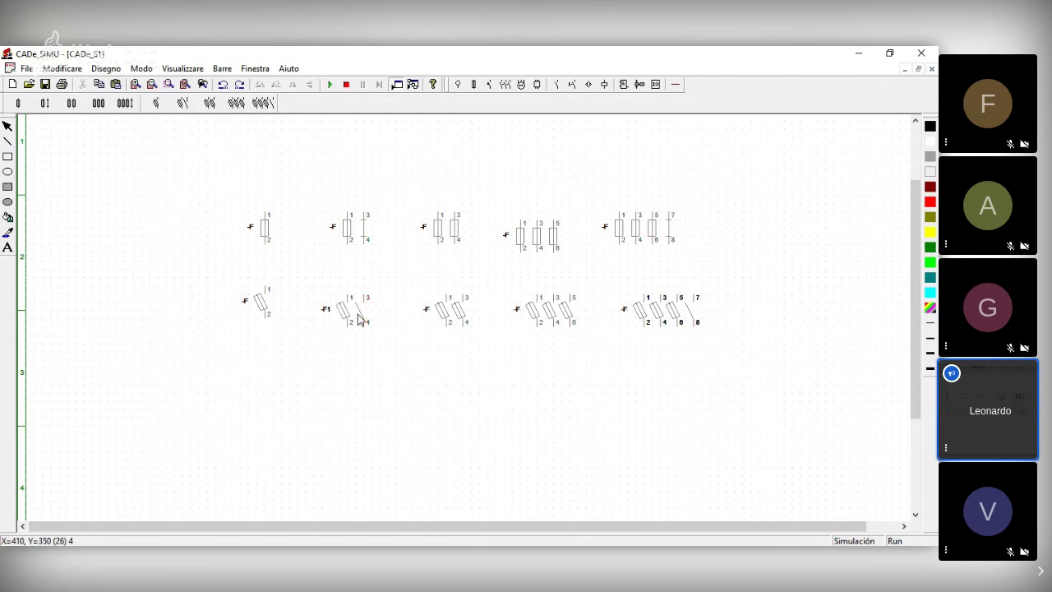
click(359, 315)
click(349, 316)
click(348, 319)
click(356, 320)
click(346, 85)
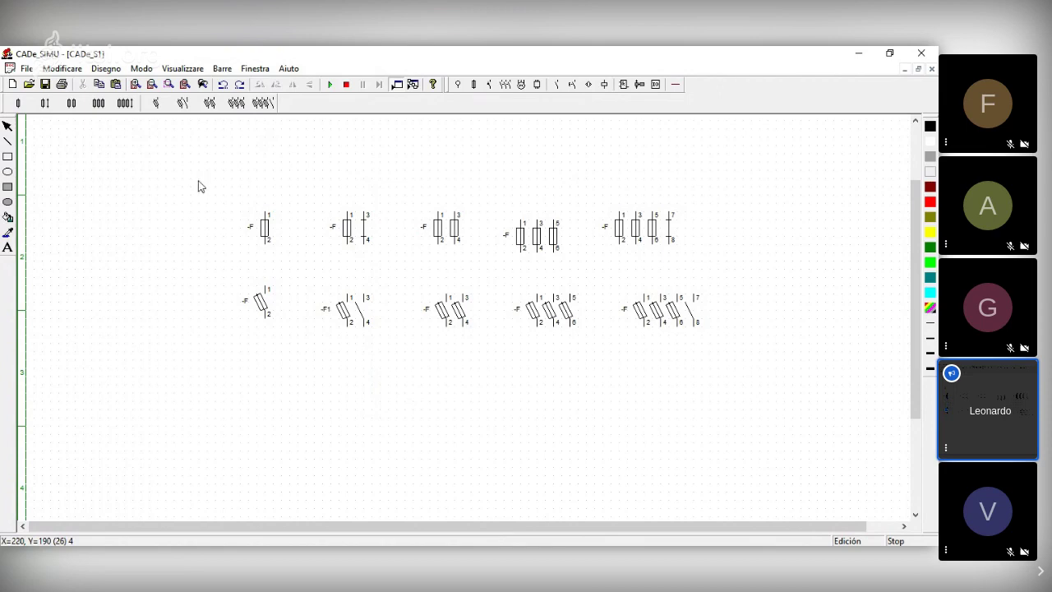
Step: Delete both rows of fuses and fused disconnectors to clear the drawing area
key(ctrl+a)
key(Delete)
drag(191, 171, 713, 405)
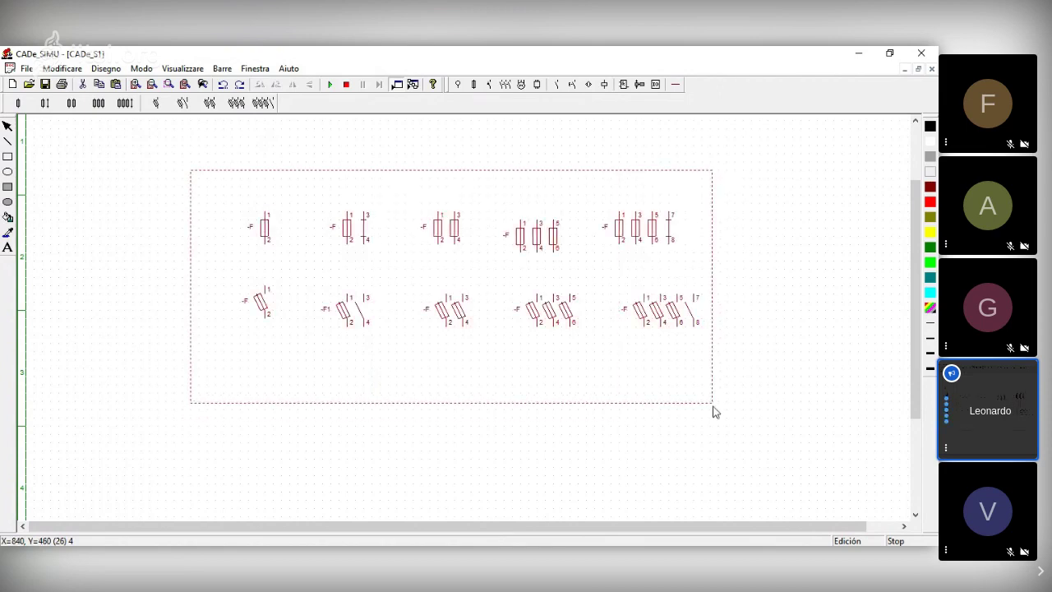
key(Delete)
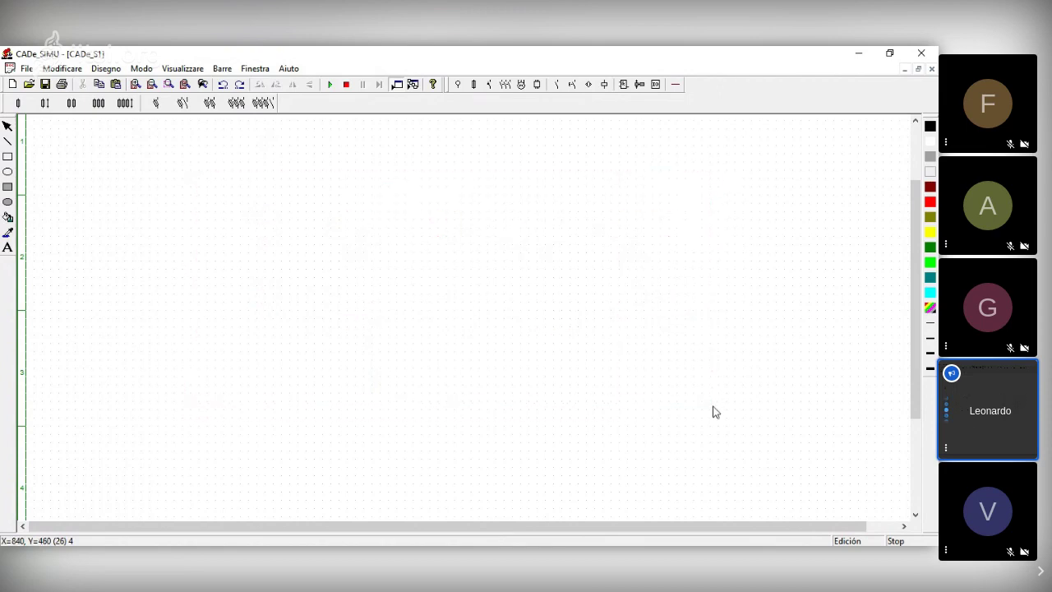
Step: Place a two-pole and a four-pole residual-current circuit breaker side by side in a first row
click(489, 86)
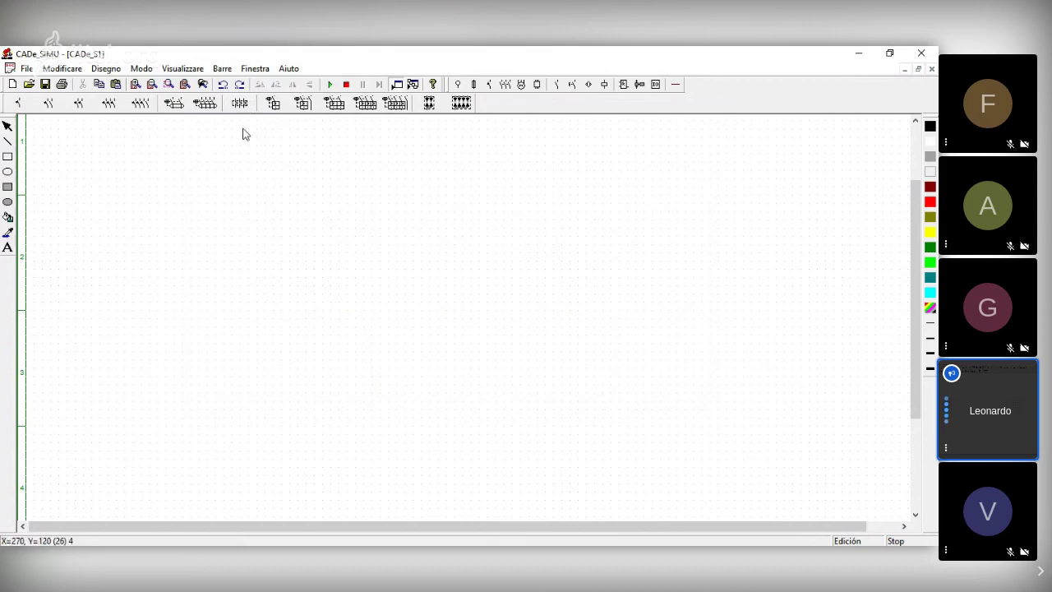
click(178, 105)
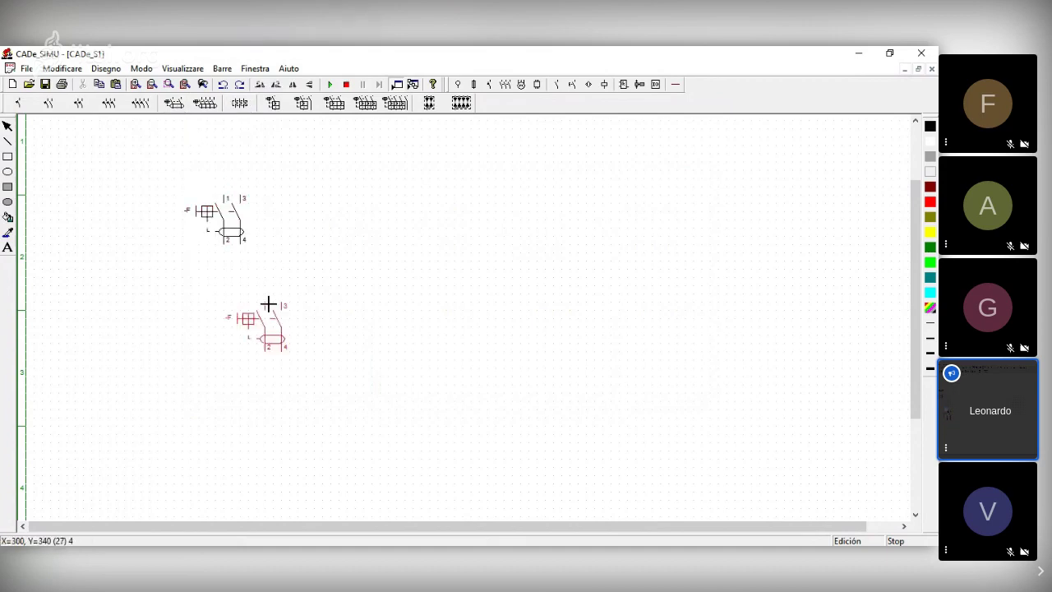
click(210, 194)
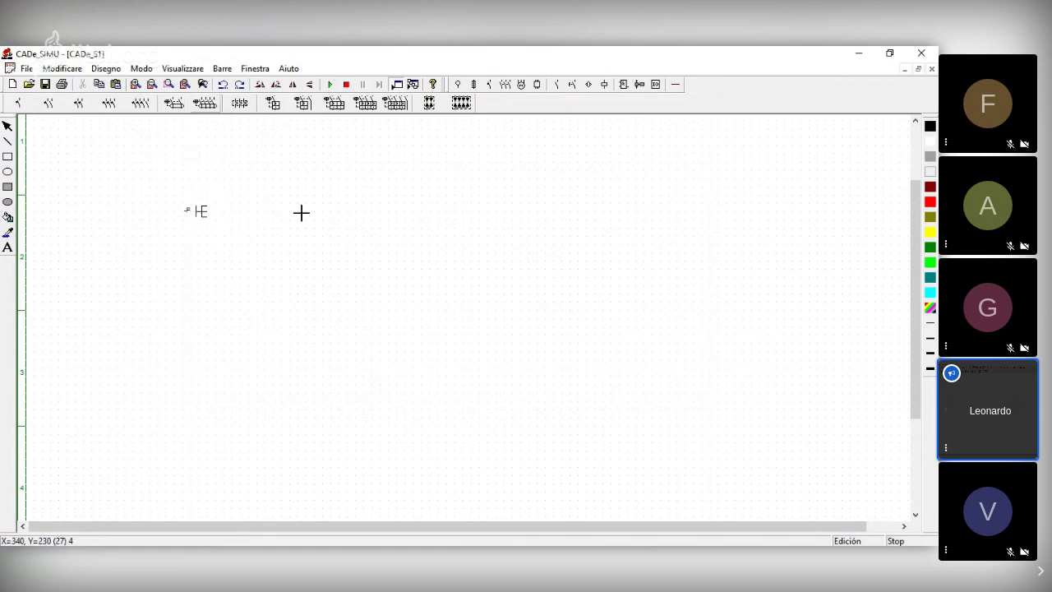
click(332, 199)
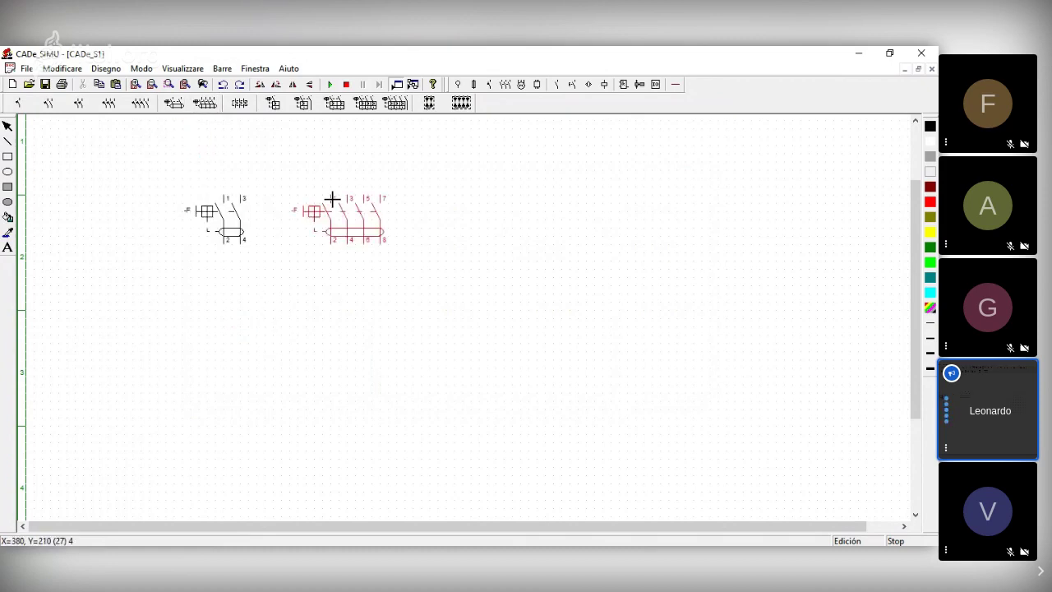
right_click(519, 391)
drag(372, 245, 364, 247)
click(458, 294)
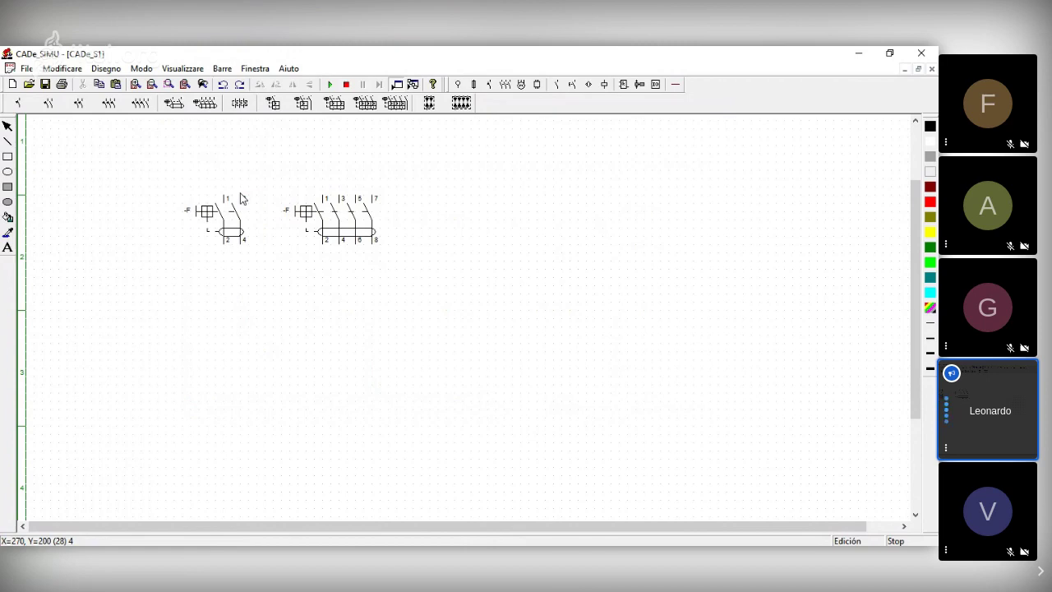
Step: Move the four-pole residual-current breaker closer to the two-pole one, keeping both in the same row
click(371, 245)
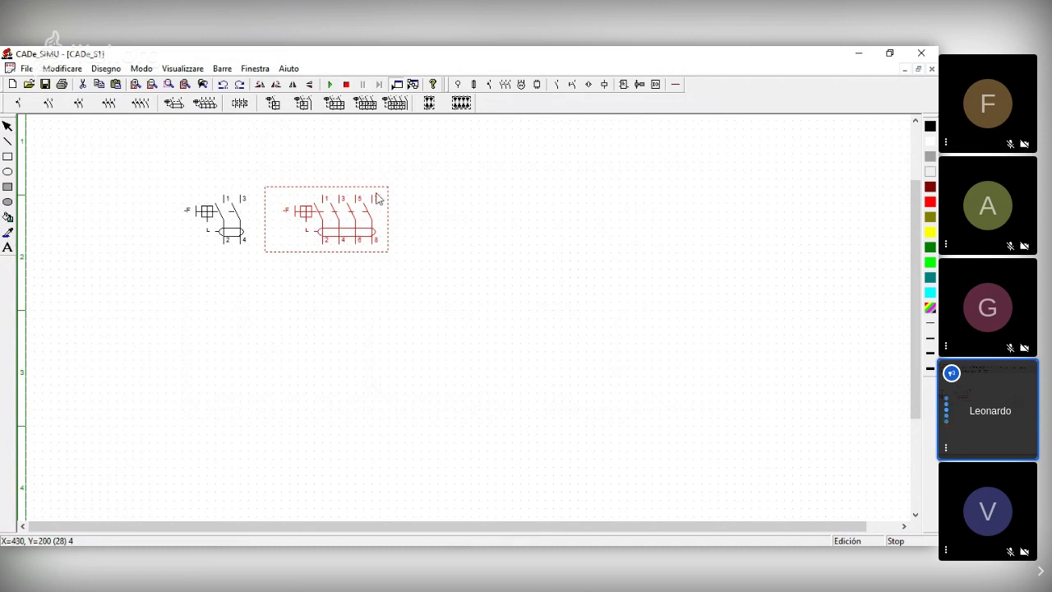
click(428, 251)
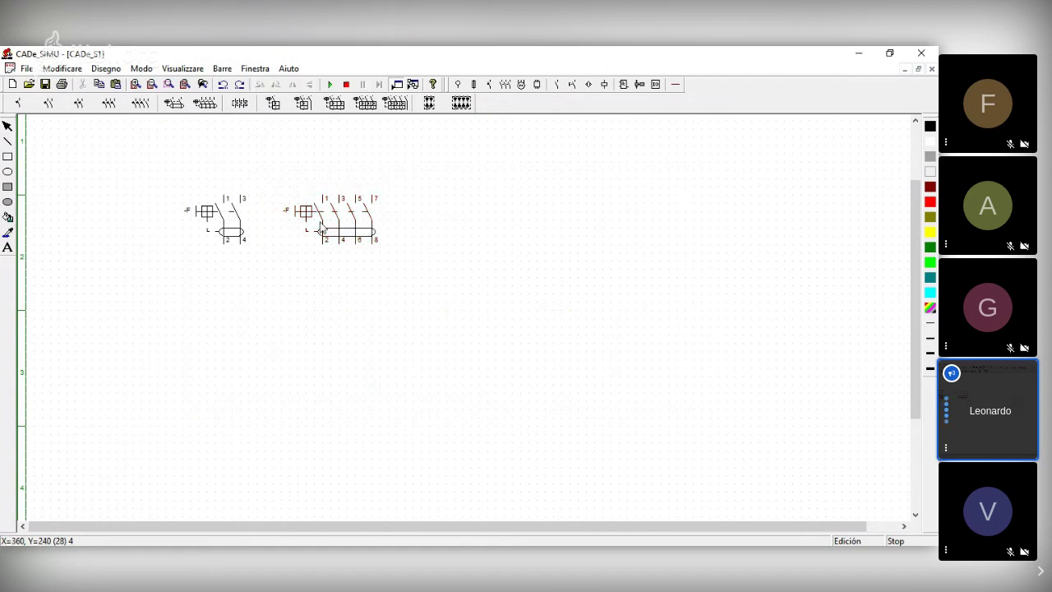
mouse_move(324, 224)
mouse_down()
mouse_move(308, 228)
mouse_move(321, 223)
mouse_up()
key(alt+Tab)
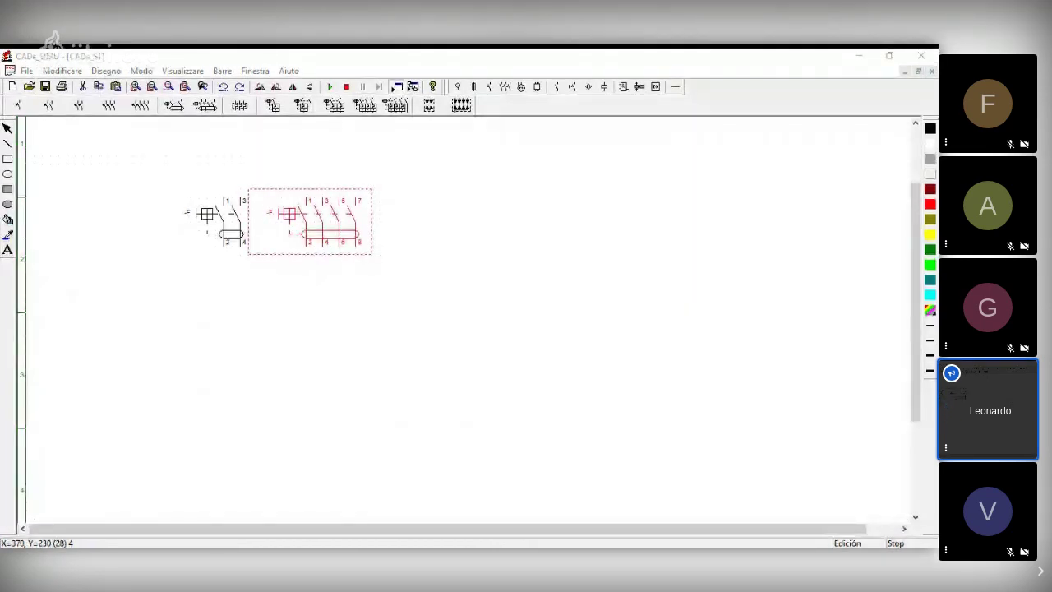
key(alt+Tab)
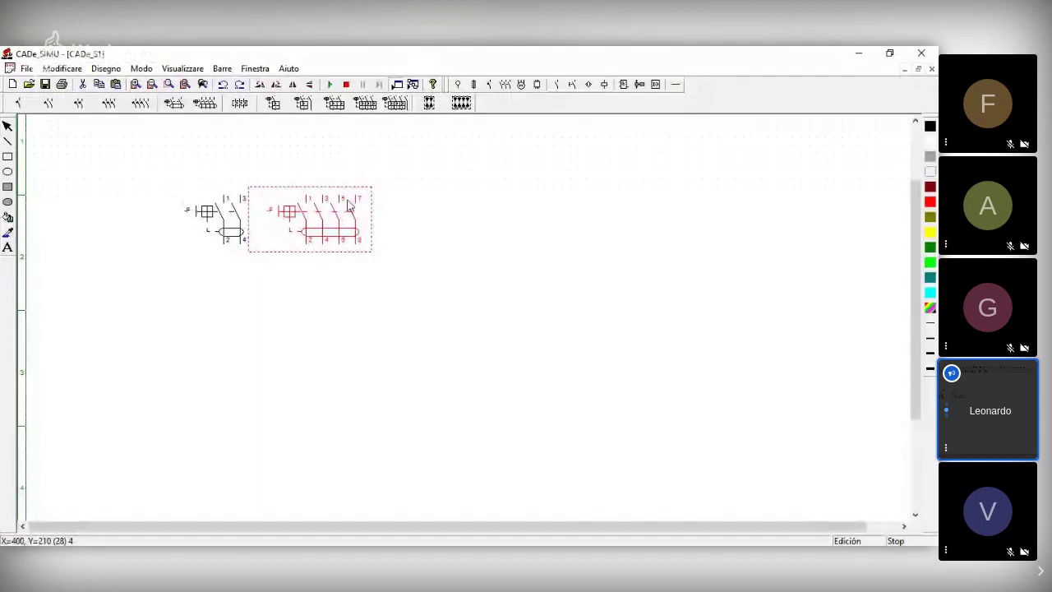
click(160, 171)
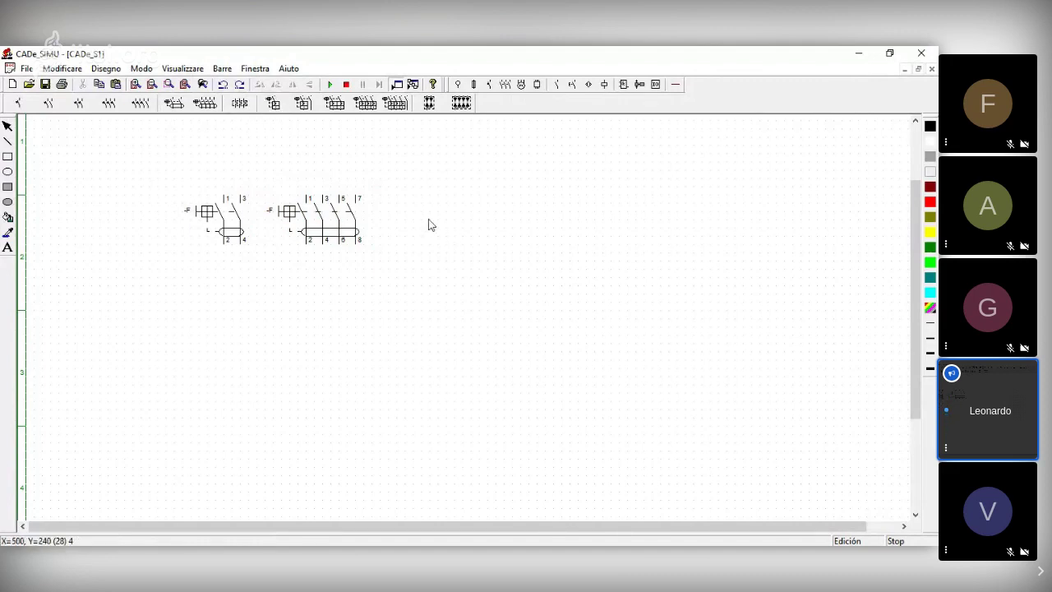
Step: Place a single-pole thermal-magnetic circuit breaker and one with neutral in a second row, aligned with each other
click(275, 113)
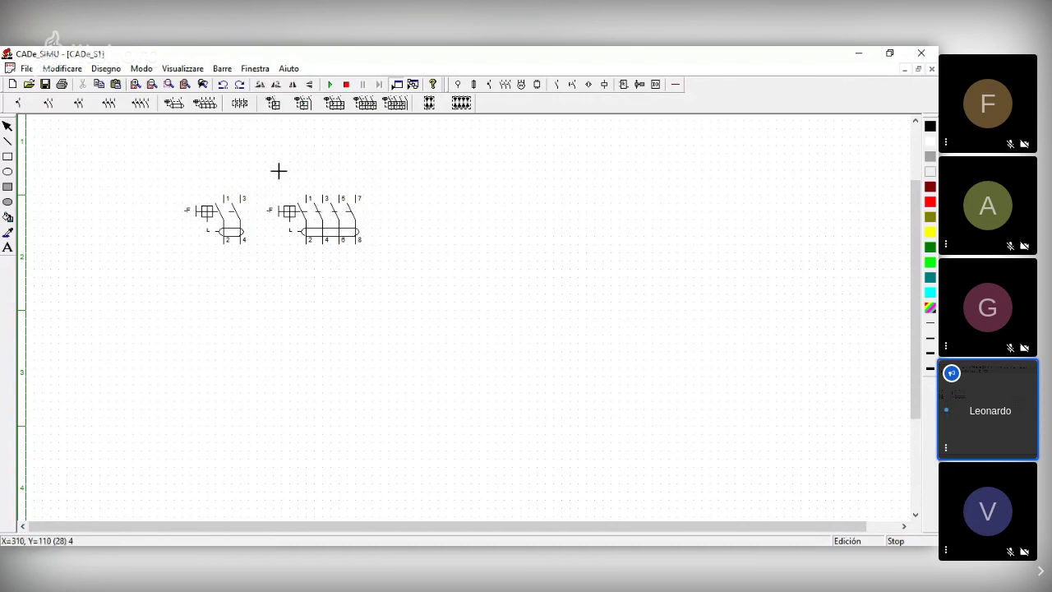
click(223, 313)
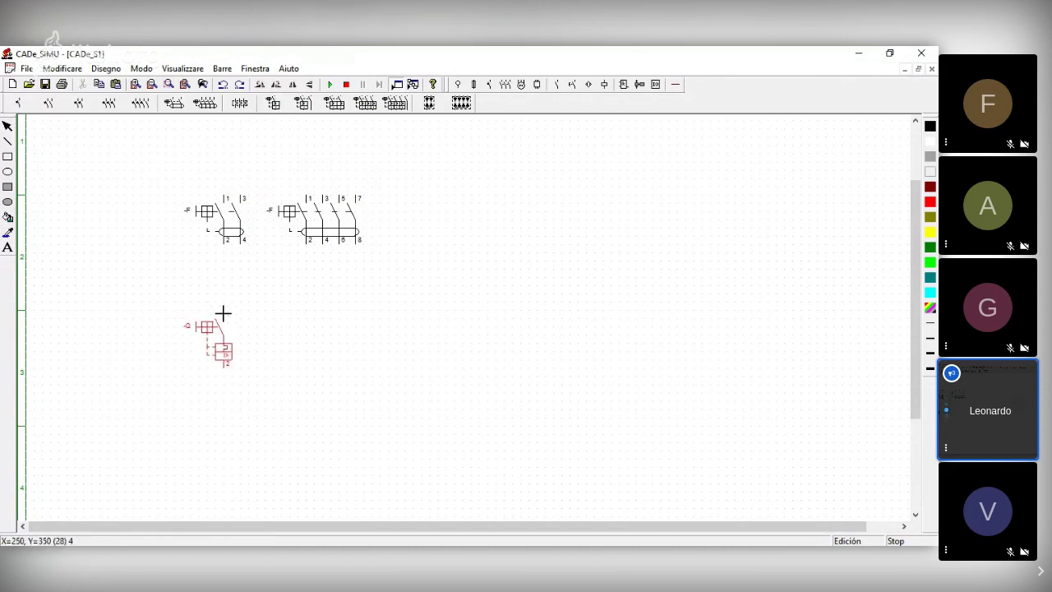
right_click(279, 359)
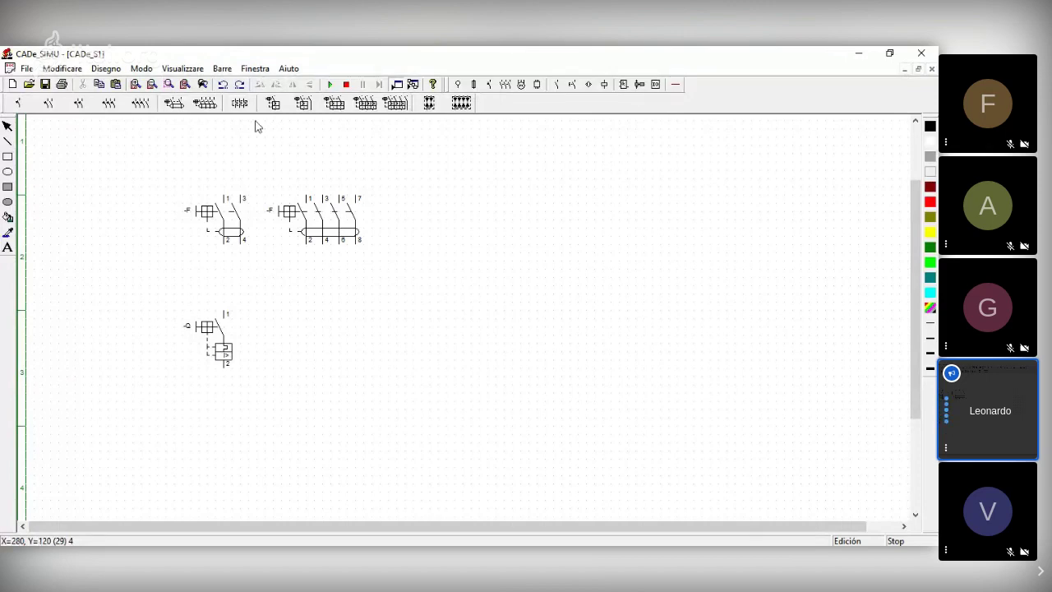
click(302, 104)
click(315, 308)
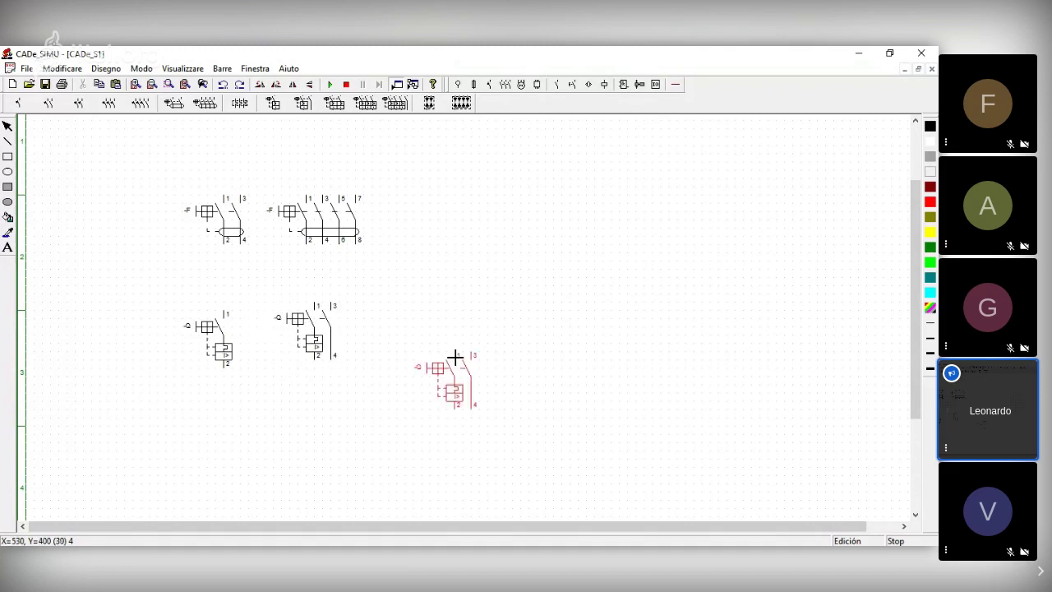
right_click(455, 358)
click(317, 338)
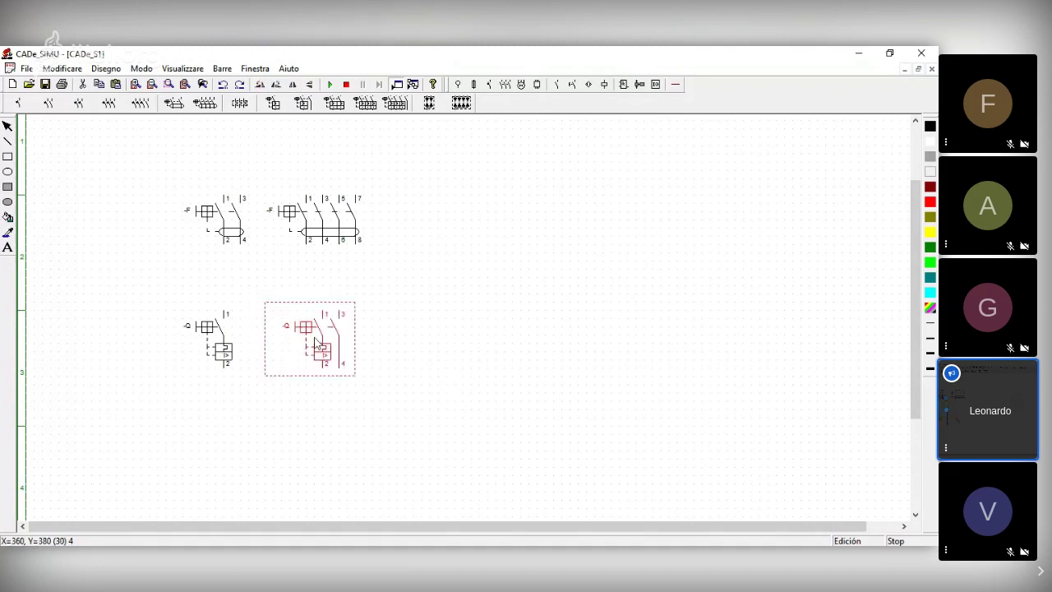
click(392, 343)
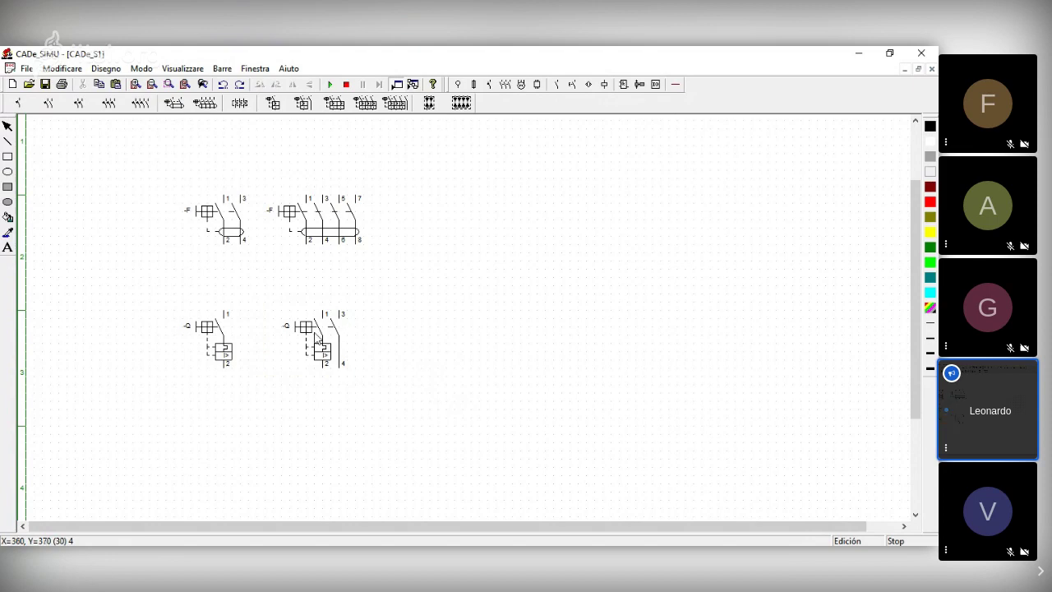
Step: Add a two-pole and a three-pole thermal-magnetic circuit breaker to the second row, aligned with the others
click(333, 104)
click(419, 319)
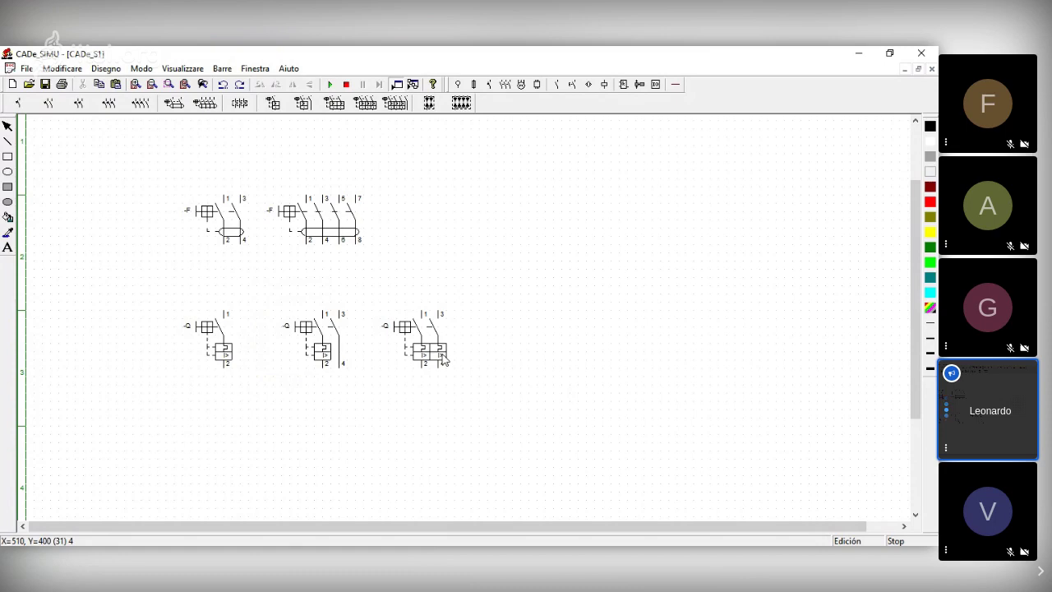
click(364, 104)
click(526, 329)
key(Escape)
mouse_move(421, 337)
mouse_down()
mouse_move(395, 336)
mouse_move(417, 339)
mouse_up()
click(630, 362)
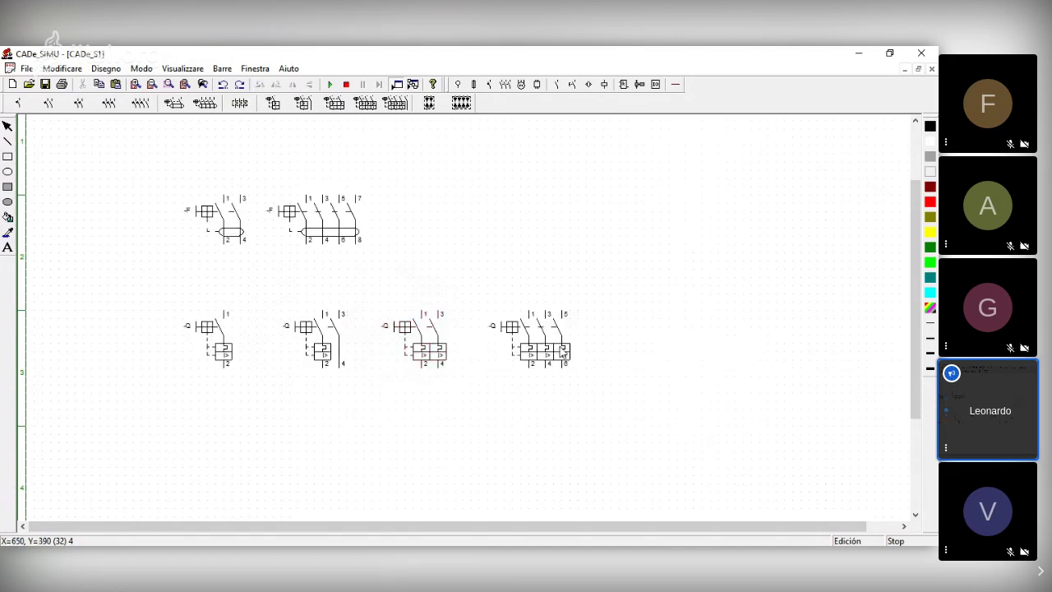
click(559, 354)
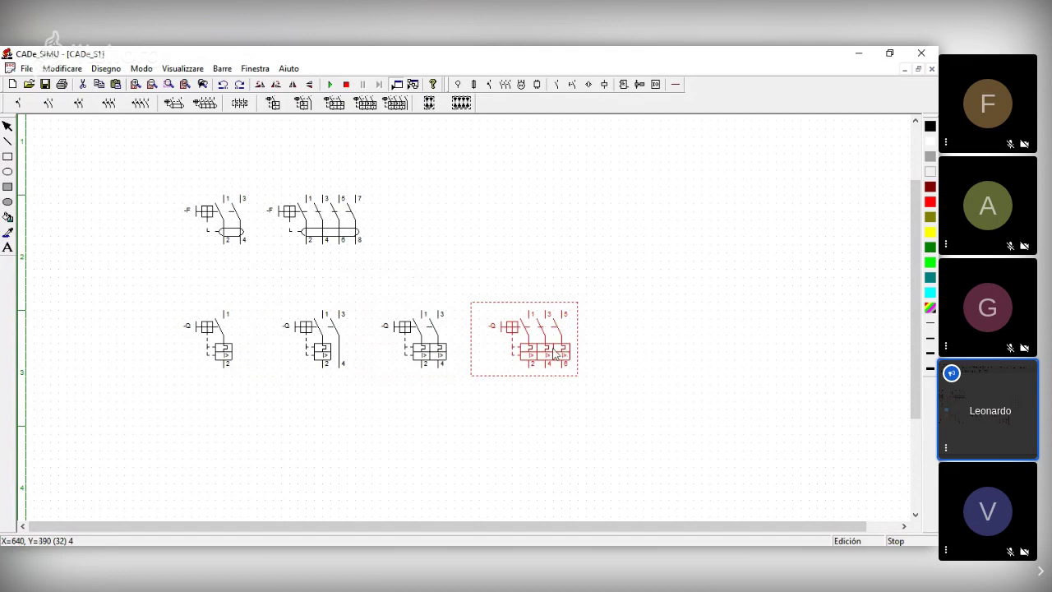
click(640, 438)
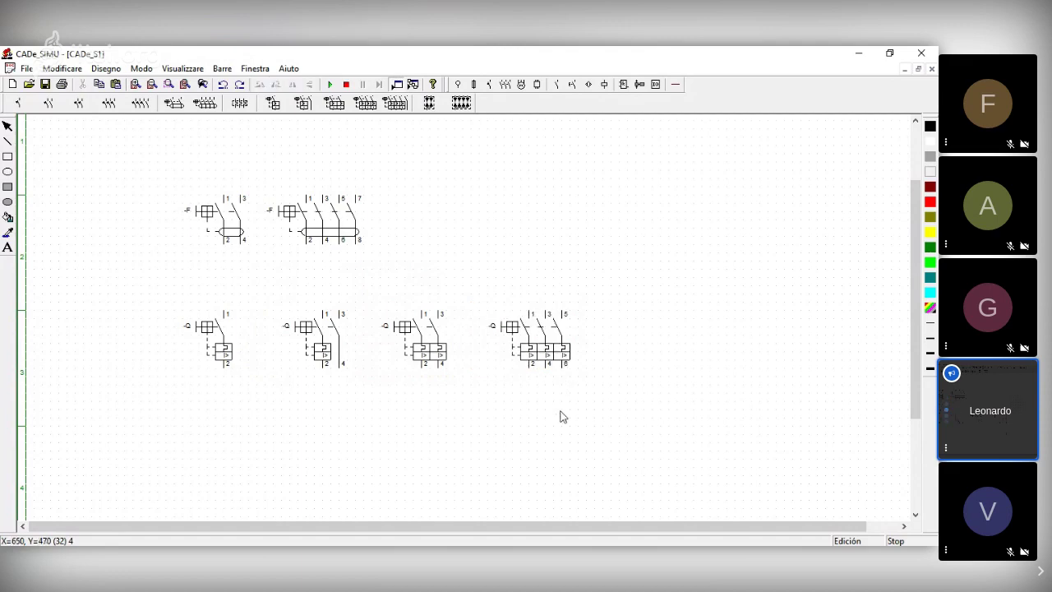
Step: Complete the second row with an aligned three-pole thermal-magnetic circuit breaker with neutral
click(395, 103)
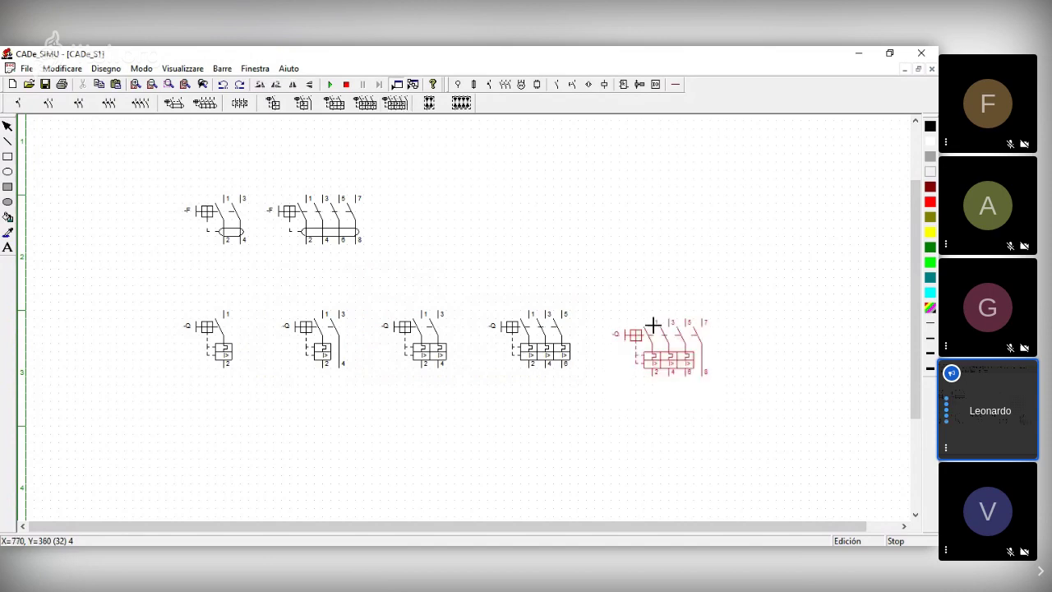
click(650, 318)
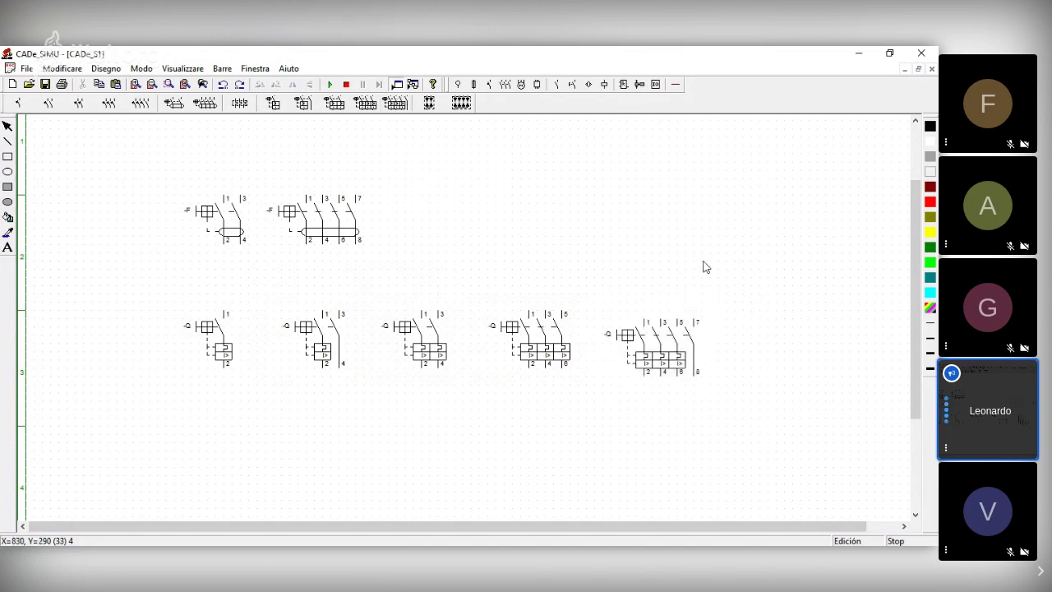
click(672, 362)
click(653, 287)
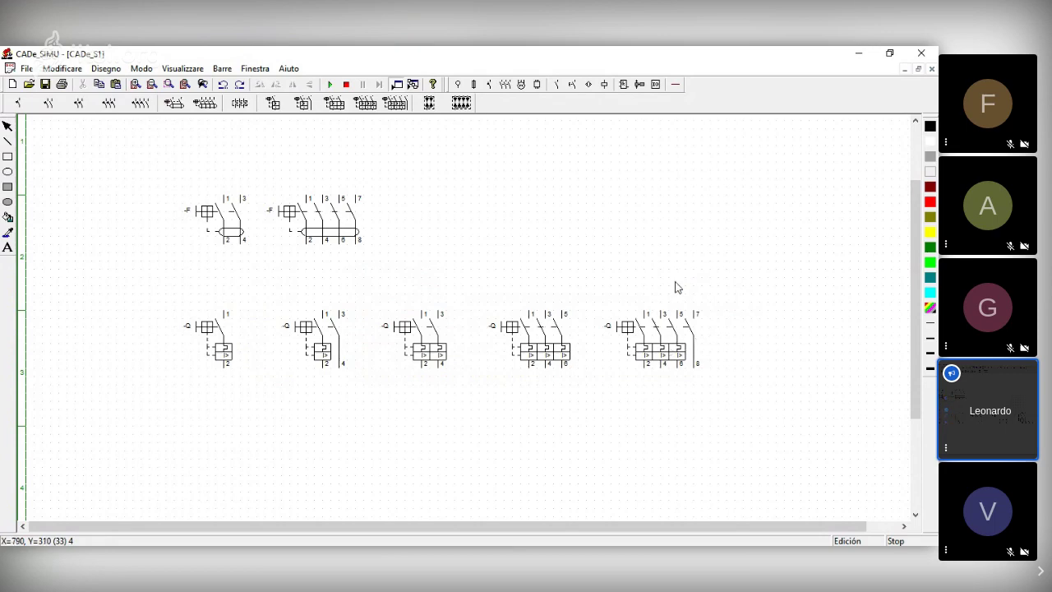
click(695, 361)
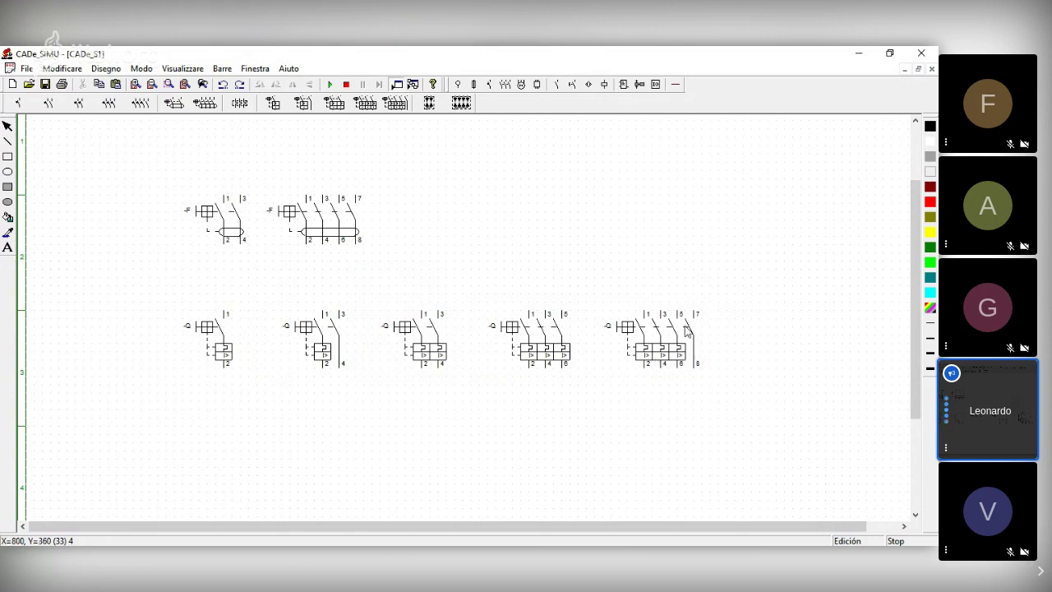
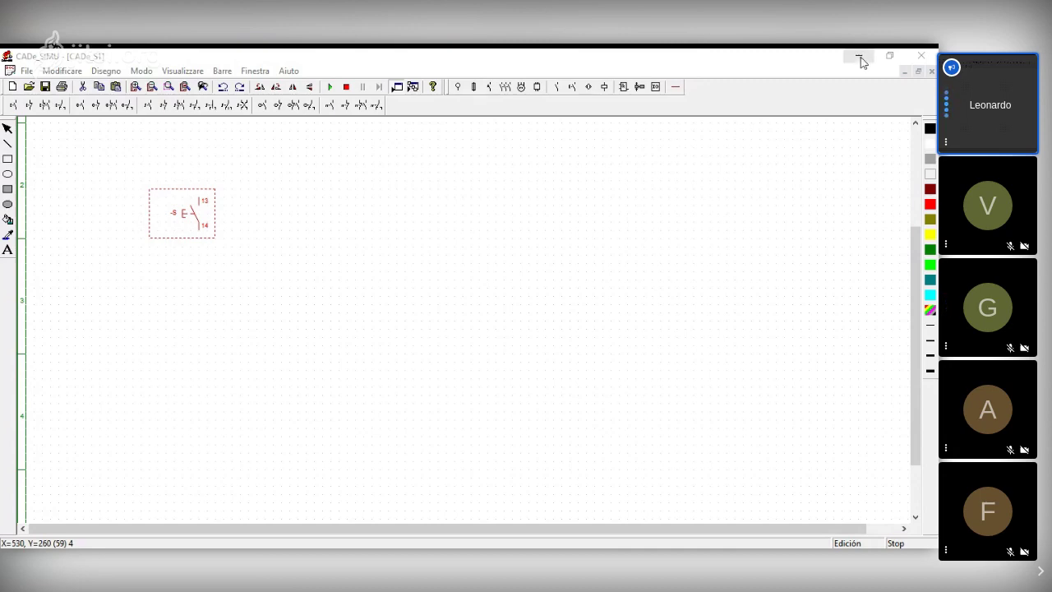
Step: Delete the normally open -S push-button from the drawing
click(482, 213)
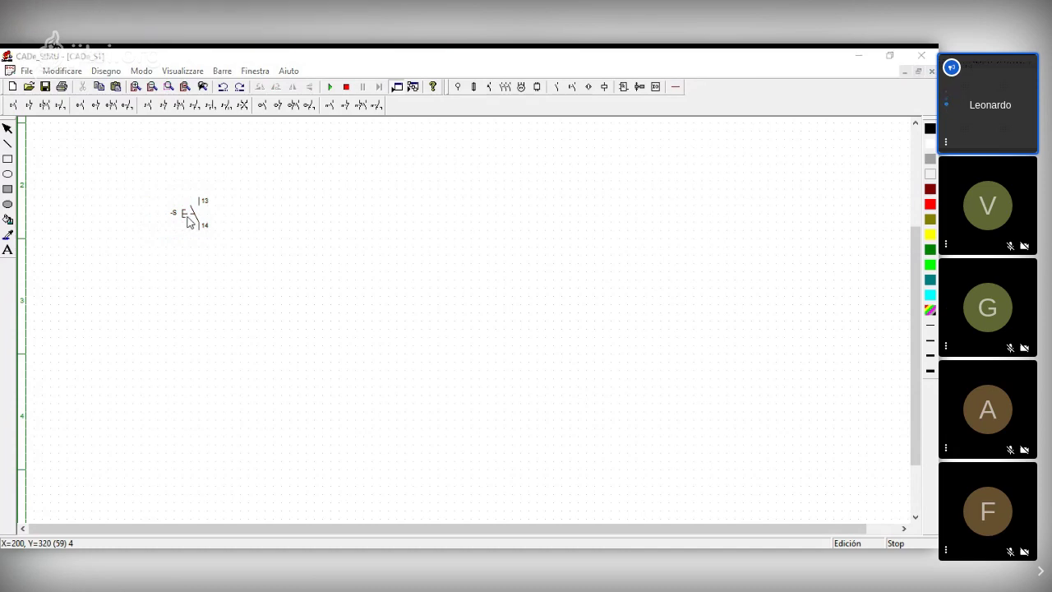
drag(189, 222, 253, 223)
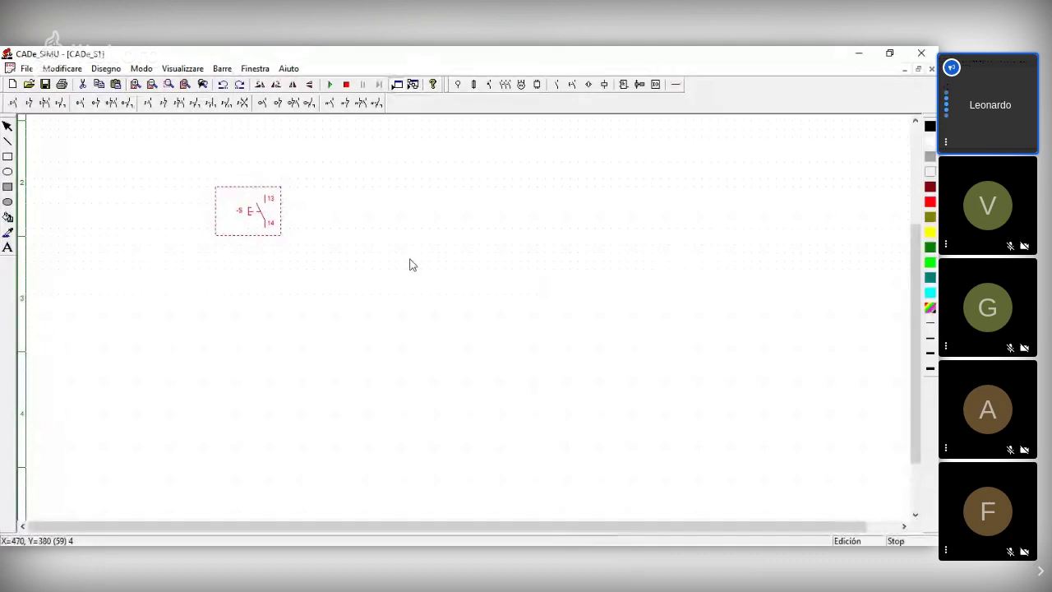
key(Delete)
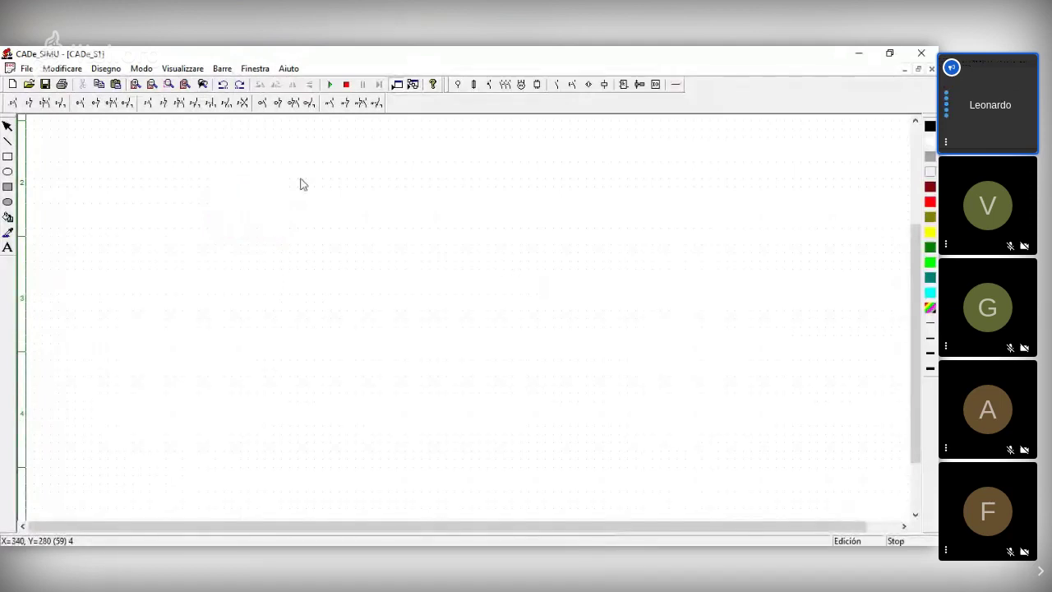
Step: Place a normally open contactor contact 13-14 and a normally closed contact 11-12 side by side
click(538, 85)
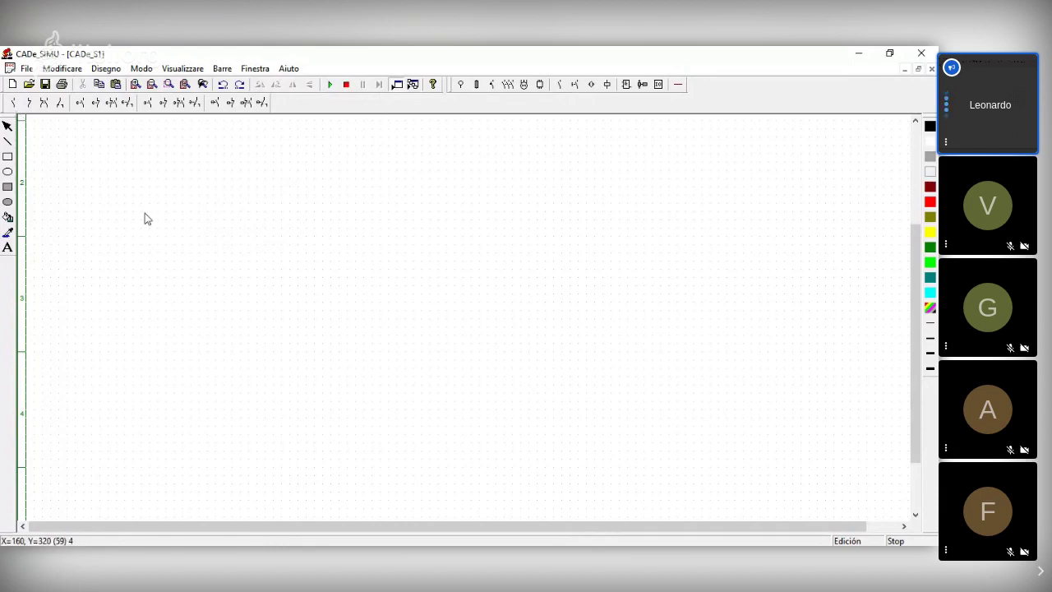
click(13, 102)
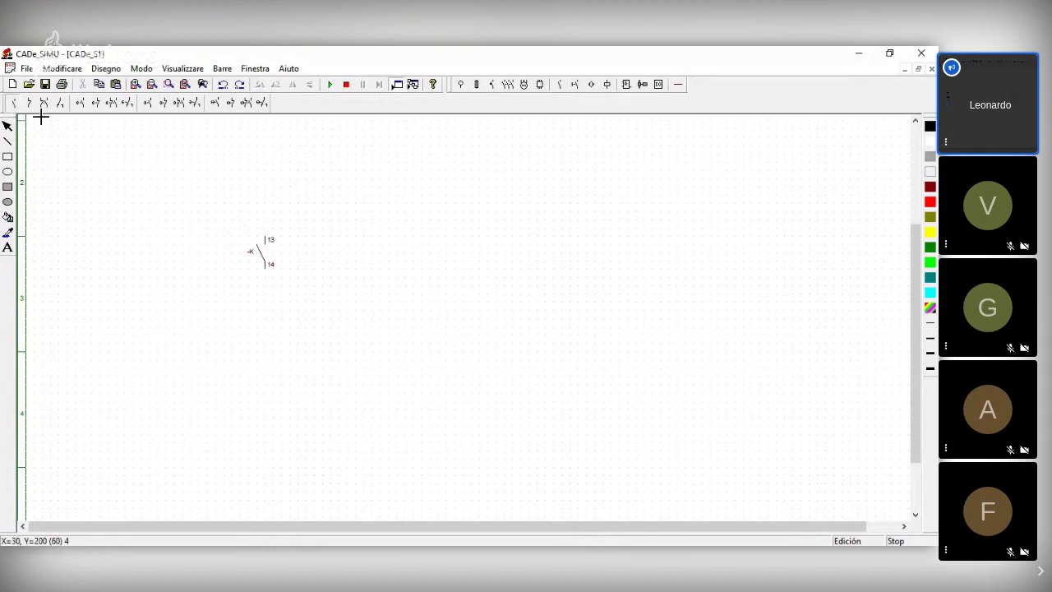
click(29, 102)
click(336, 255)
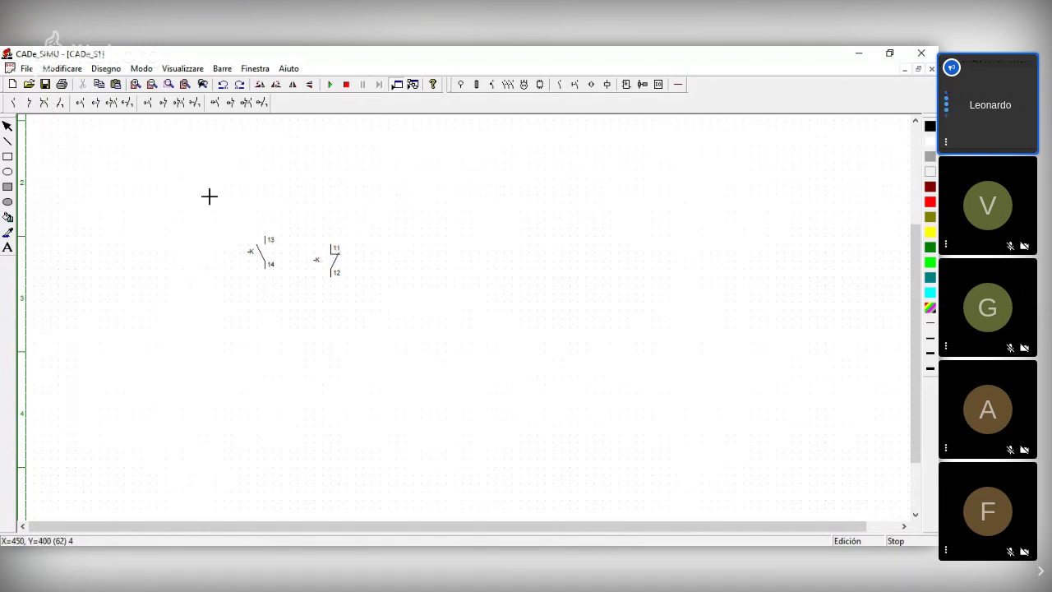
Step: Complete the contact row with a combined 11-12/13-14 contact and a changeover contact 11-12-14
click(411, 249)
click(516, 249)
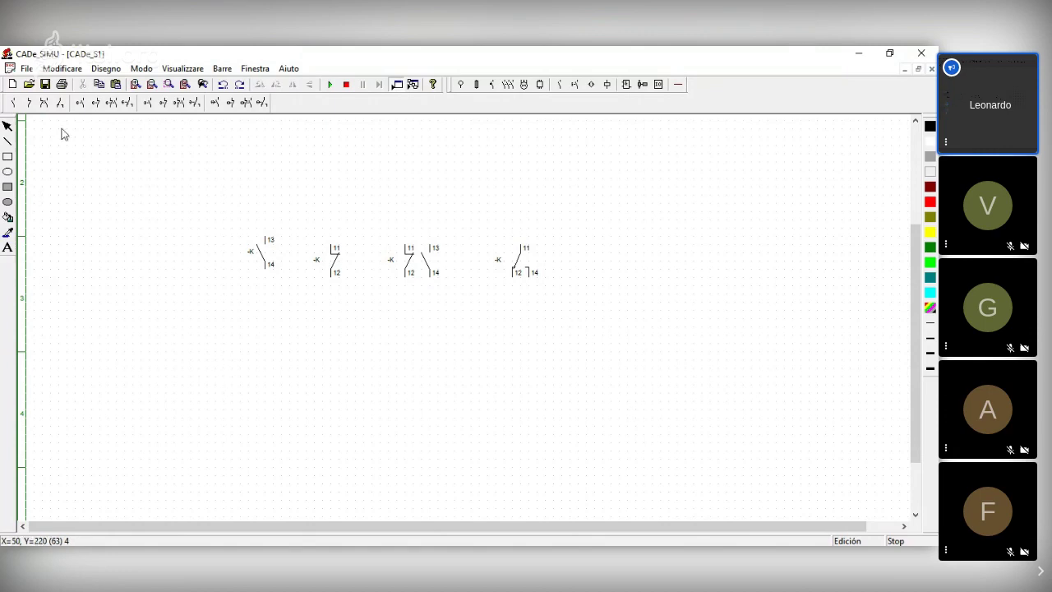
Step: Add a second row of on-delay timed contacts: normally open, normally closed, combined NC+NO and changeover
click(80, 102)
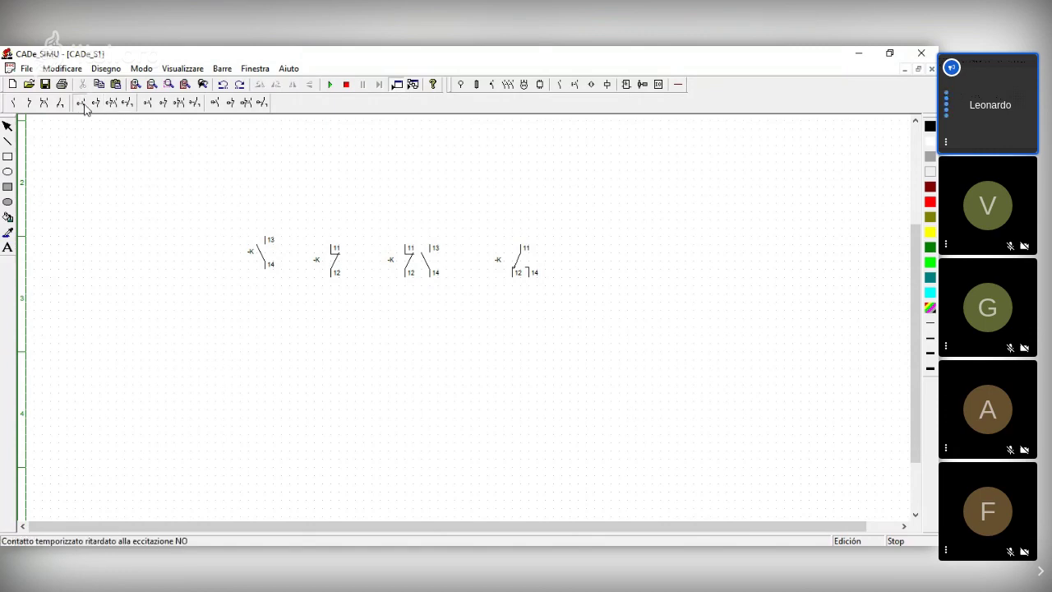
click(272, 337)
click(163, 102)
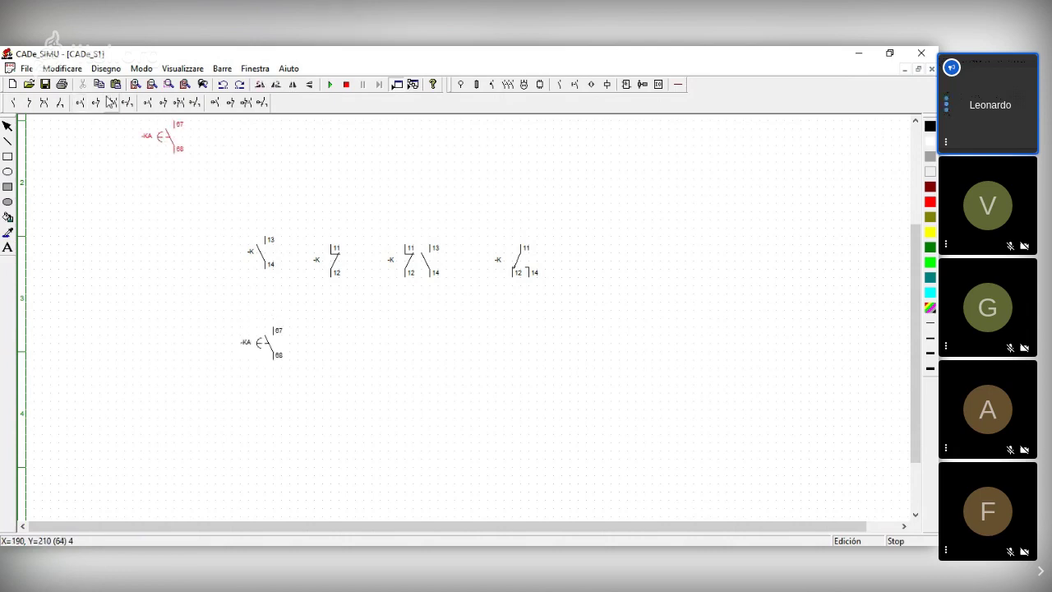
click(329, 333)
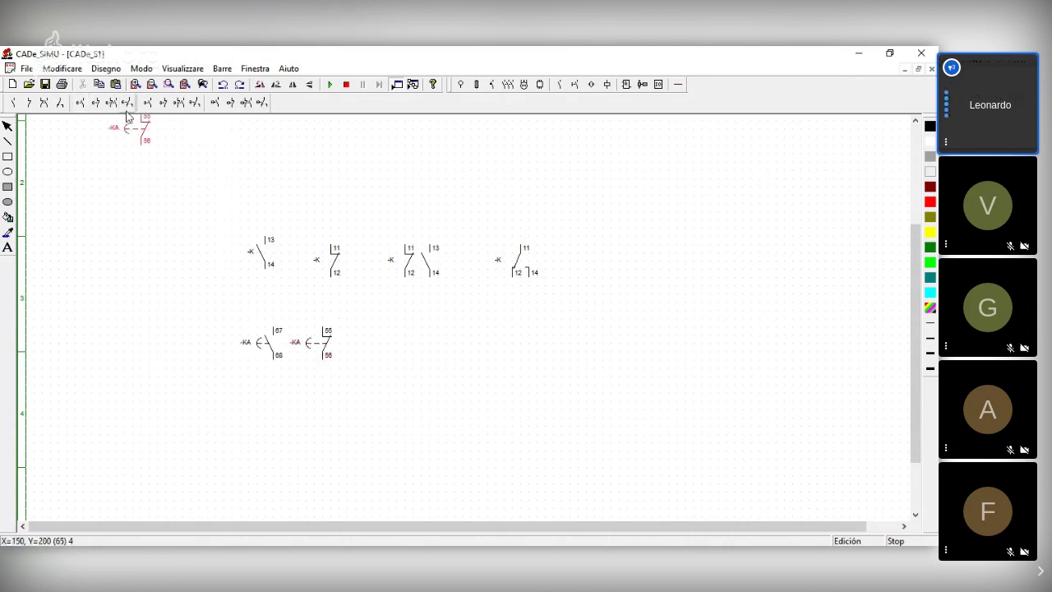
click(111, 101)
click(414, 331)
click(127, 102)
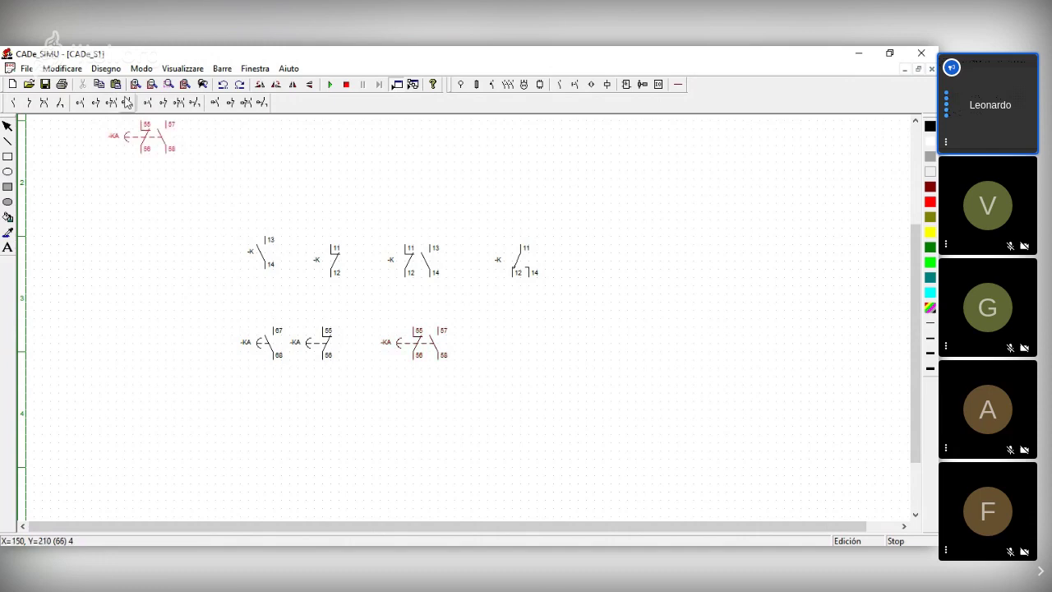
click(508, 333)
click(743, 334)
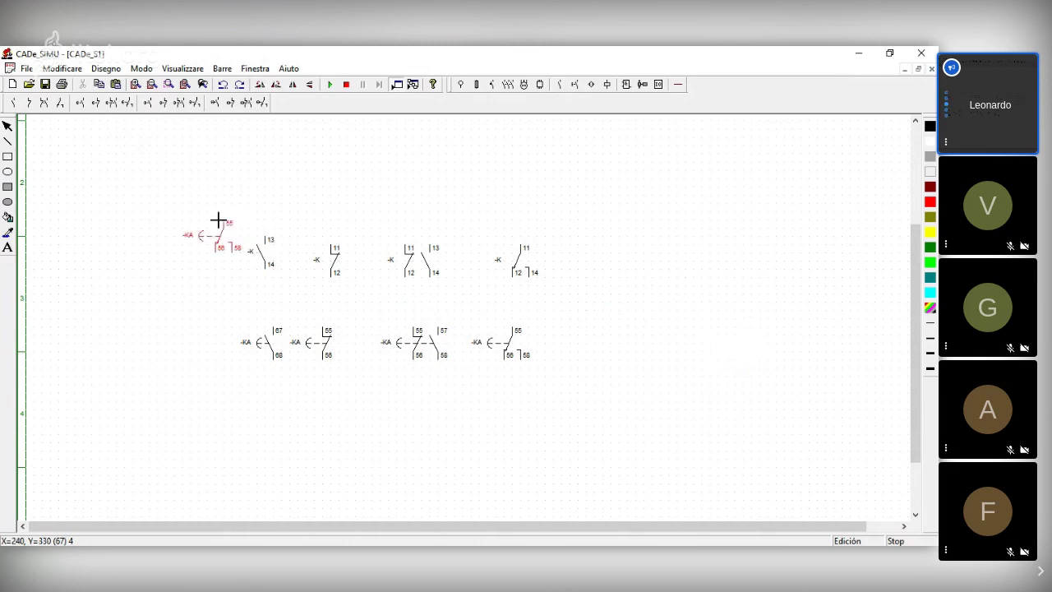
key(Escape)
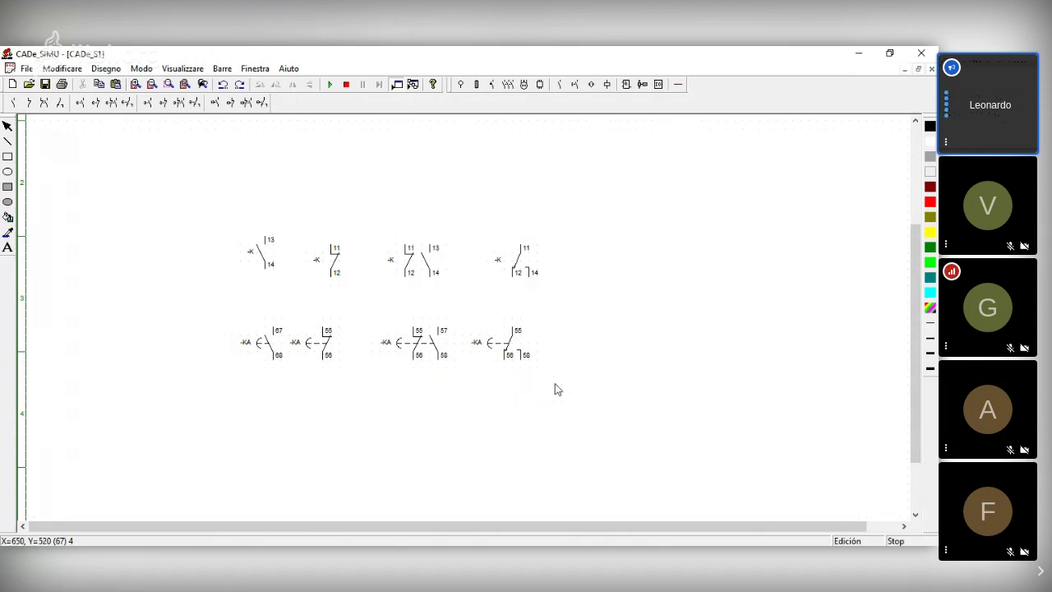
Step: Add a third row of off-delay timed contacts: normally open, normally closed, combined NC+NO and changeover
click(150, 105)
click(260, 392)
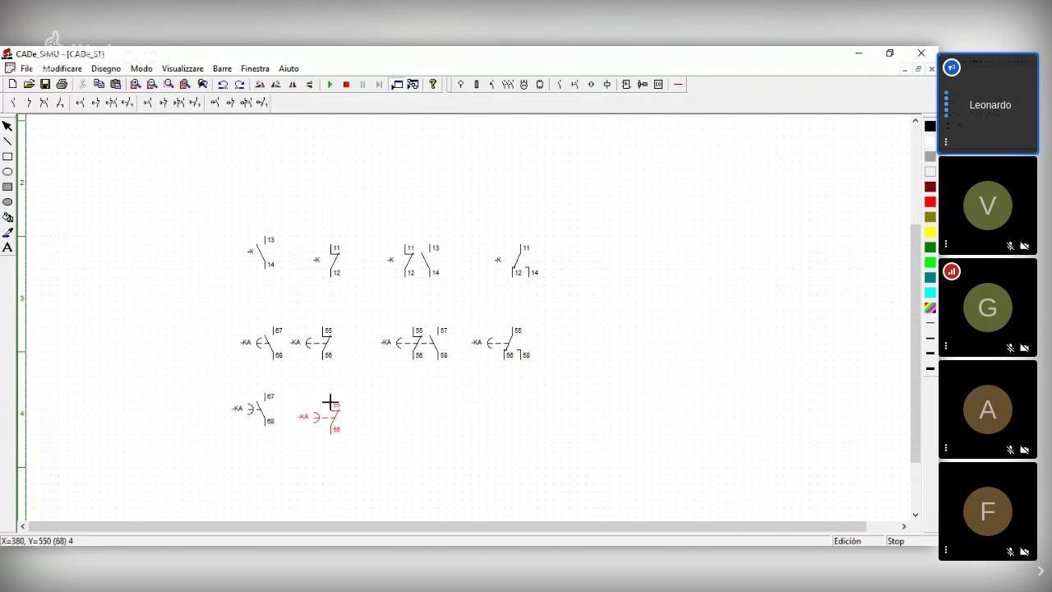
click(332, 403)
click(422, 401)
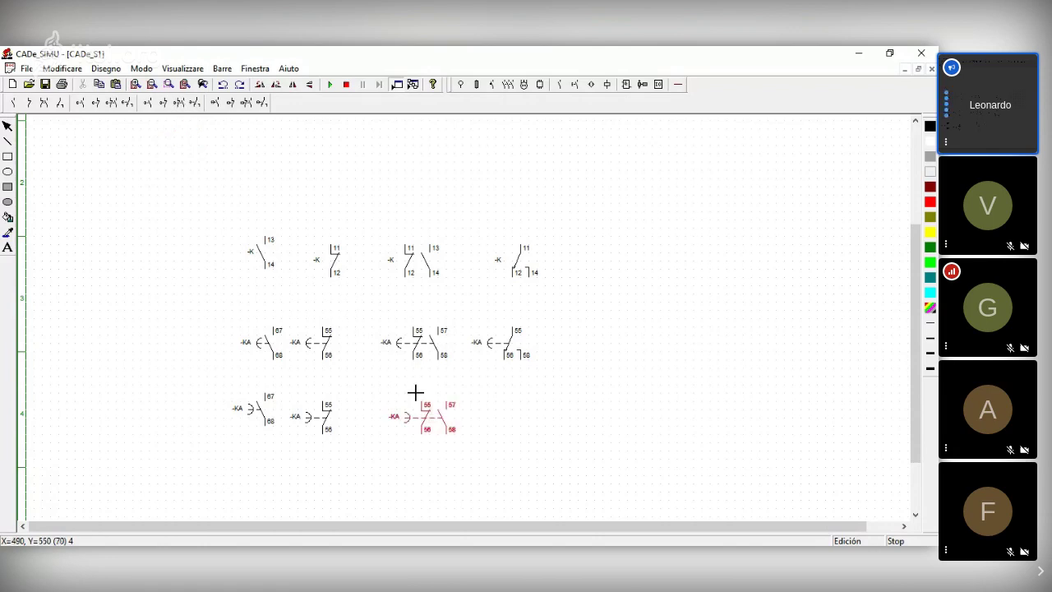
click(196, 103)
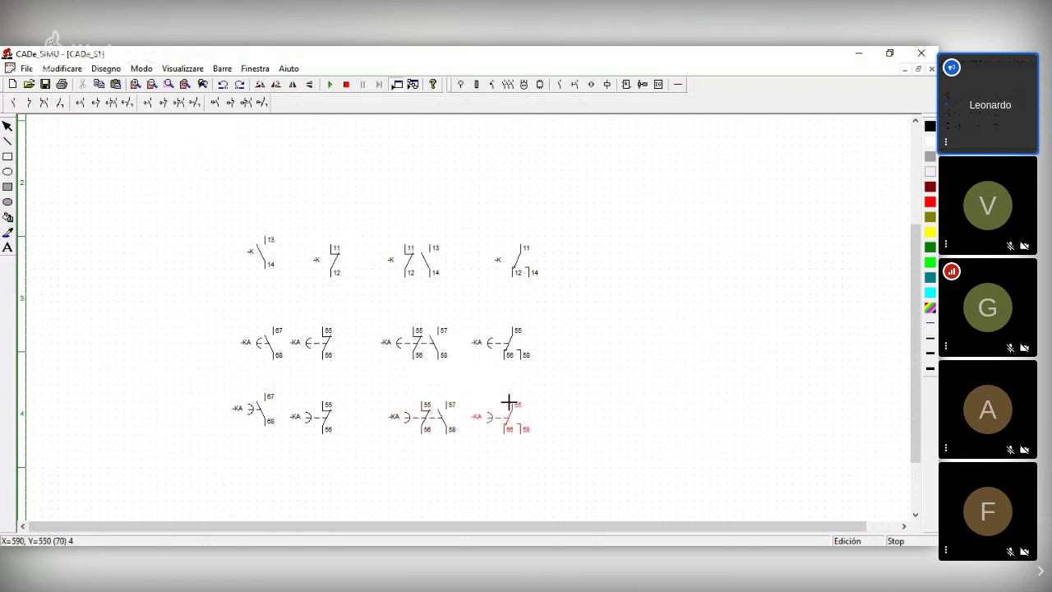
click(508, 403)
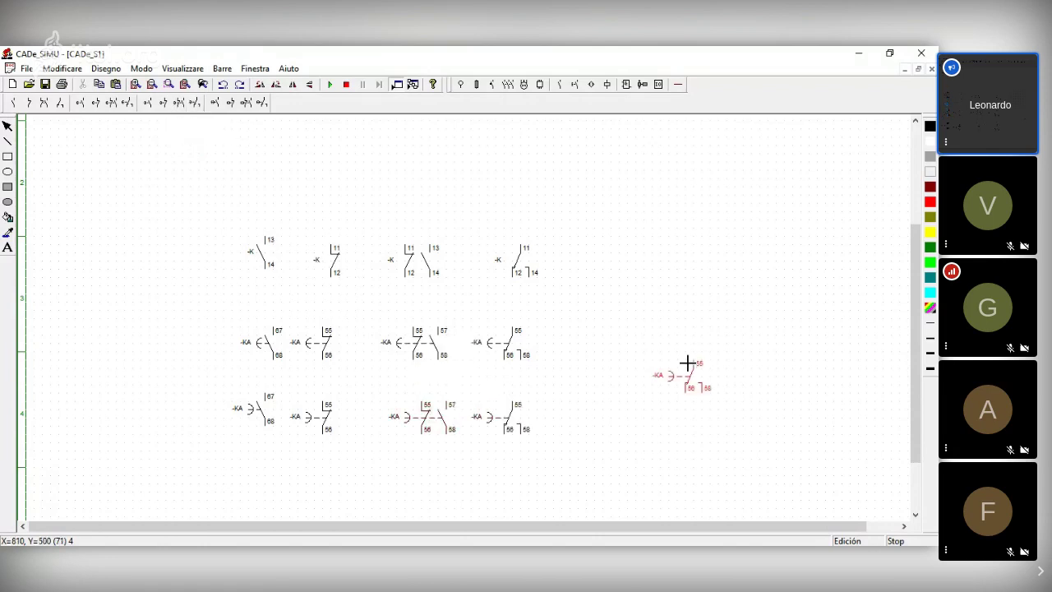
Step: Add a fourth row of on-and-off-delay timed contacts: normally open, normally closed, combined NC+NO and changeover
click(215, 103)
click(258, 476)
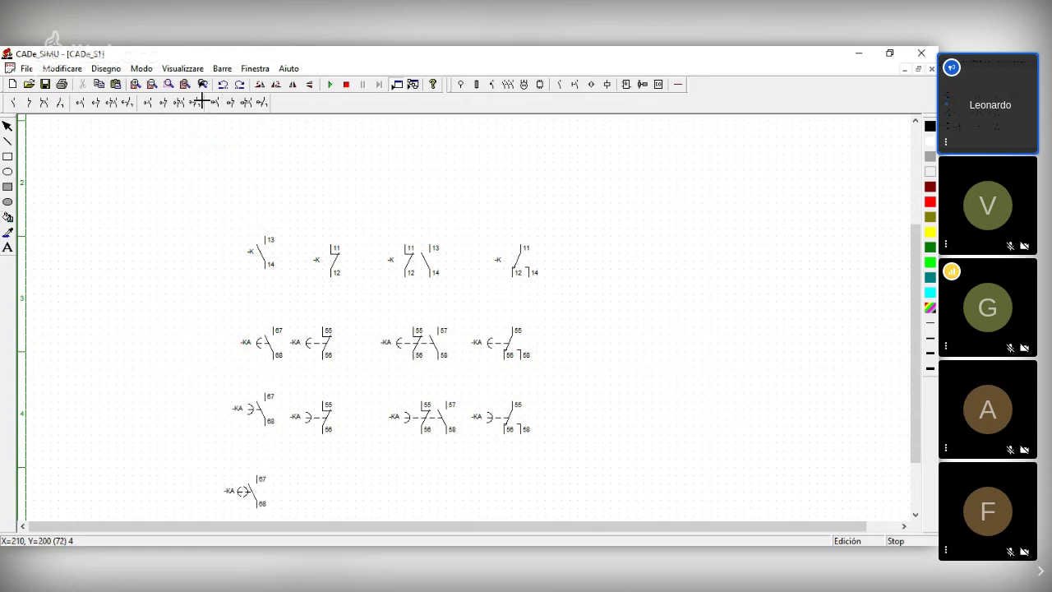
click(334, 469)
click(247, 104)
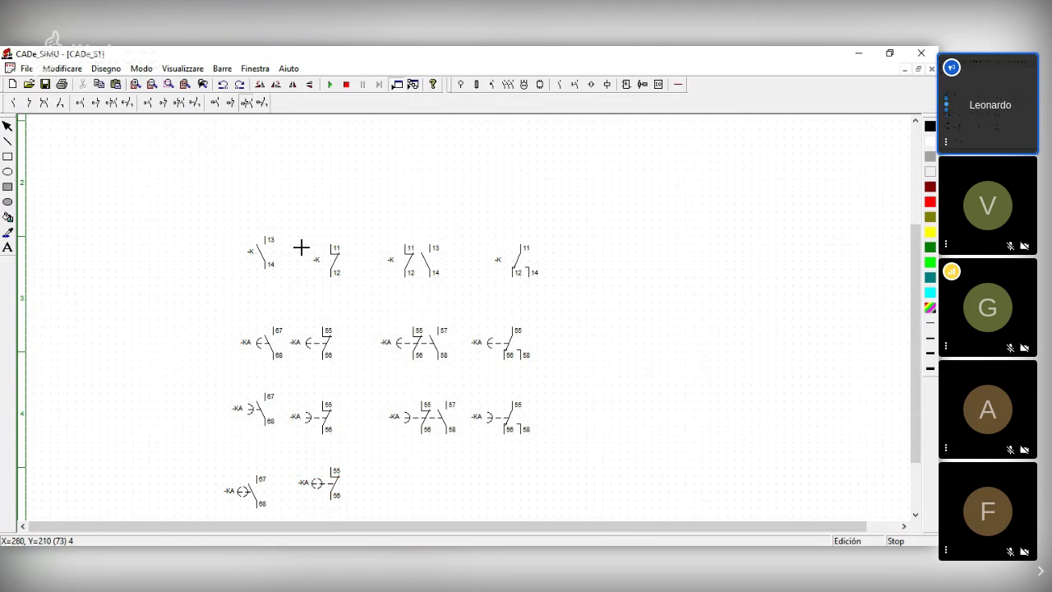
click(426, 466)
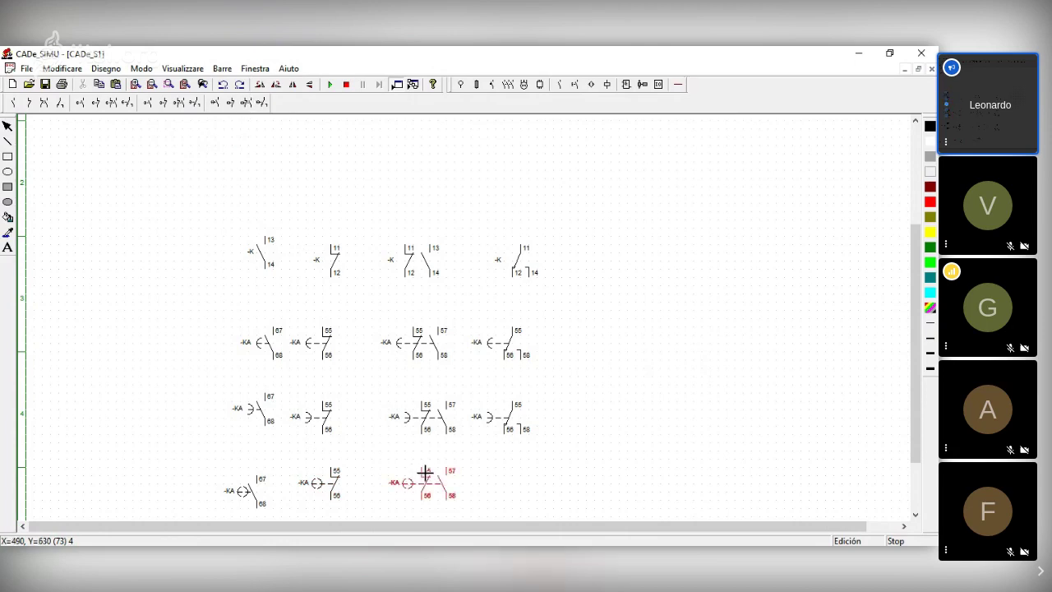
click(261, 102)
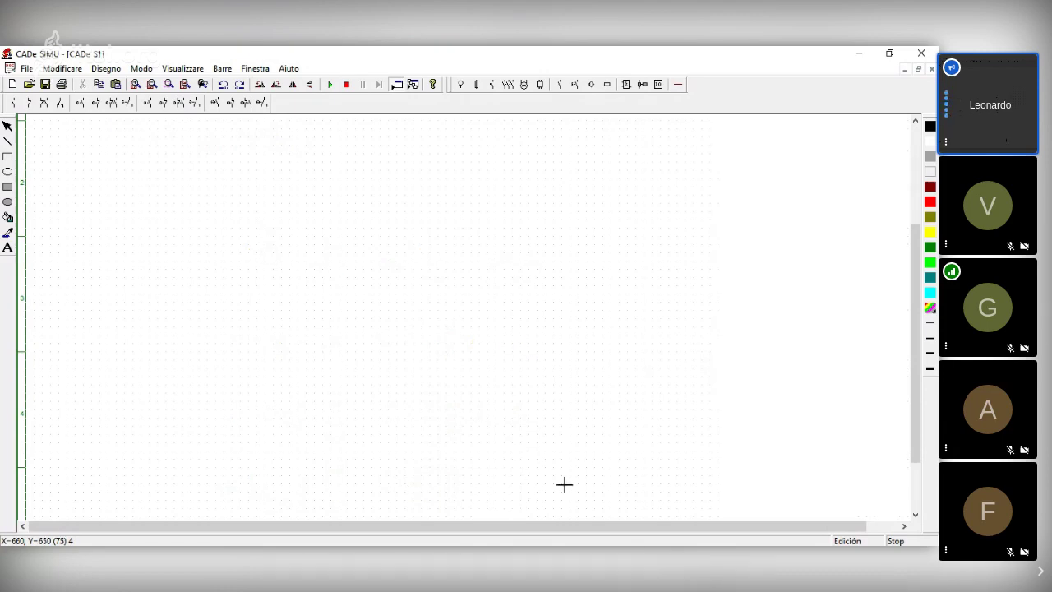
click(522, 483)
click(646, 478)
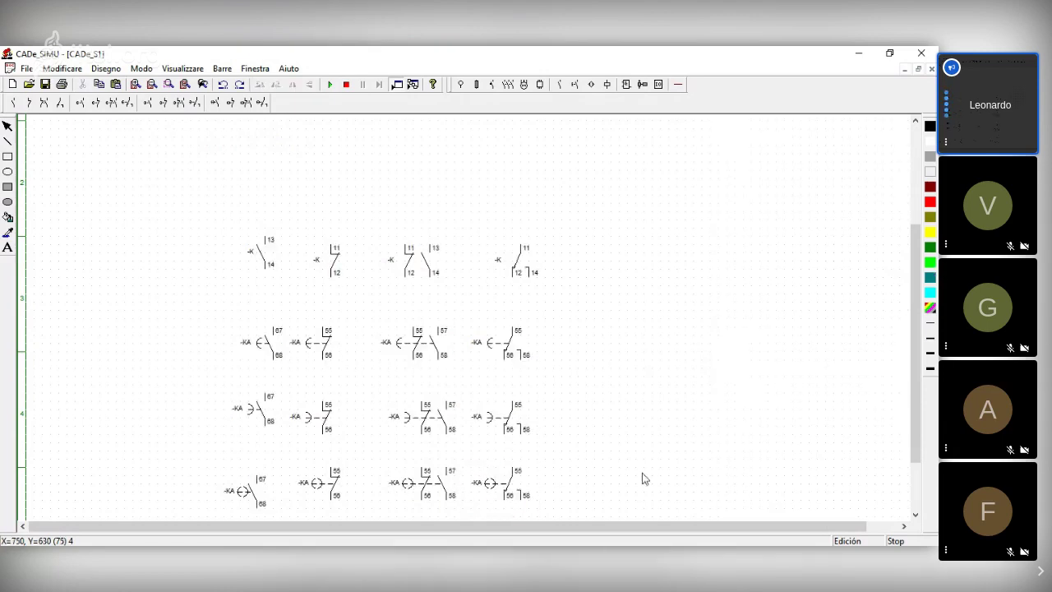
Step: Delete all four rows of contactor and timed contacts from the drawing
scroll(403, 337, down, 1)
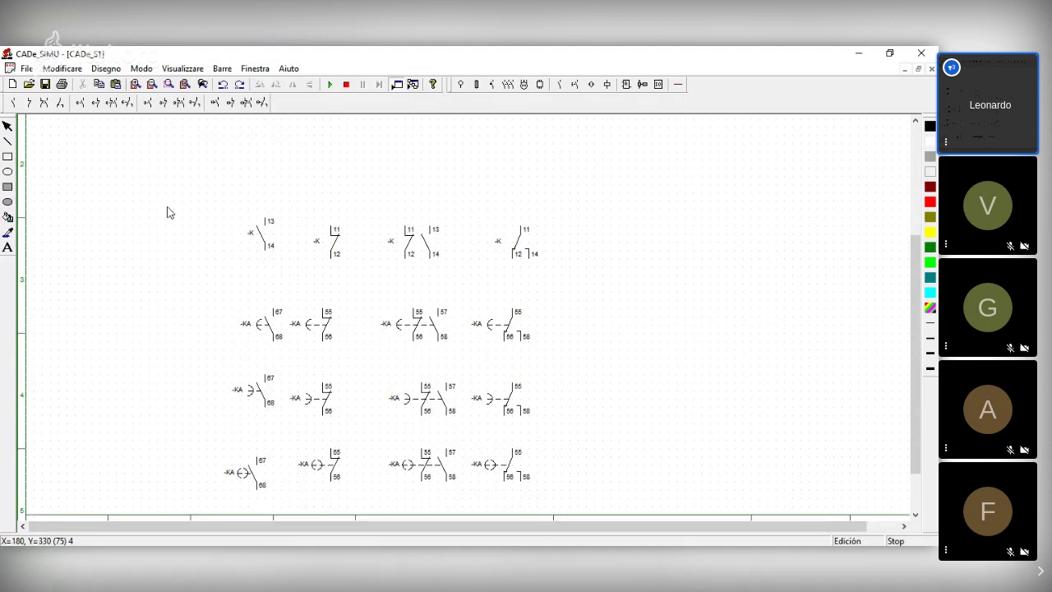
drag(166, 201, 623, 499)
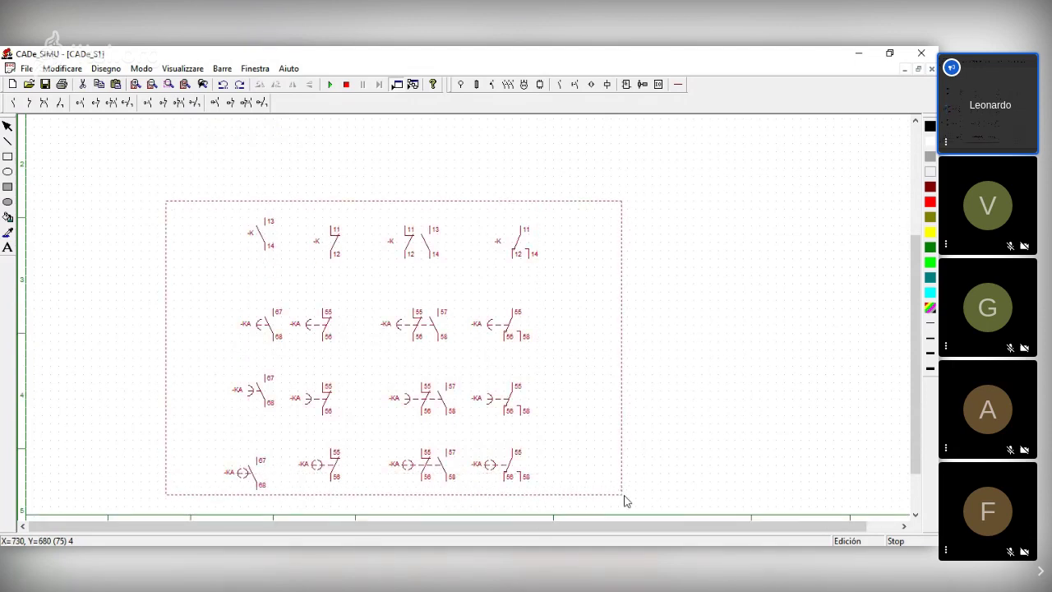
key(Delete)
Step: Place a row of -S push-buttons: normally open 13-14, normally closed 11-12, combined NC+NO and changeover 11-12-14
click(575, 85)
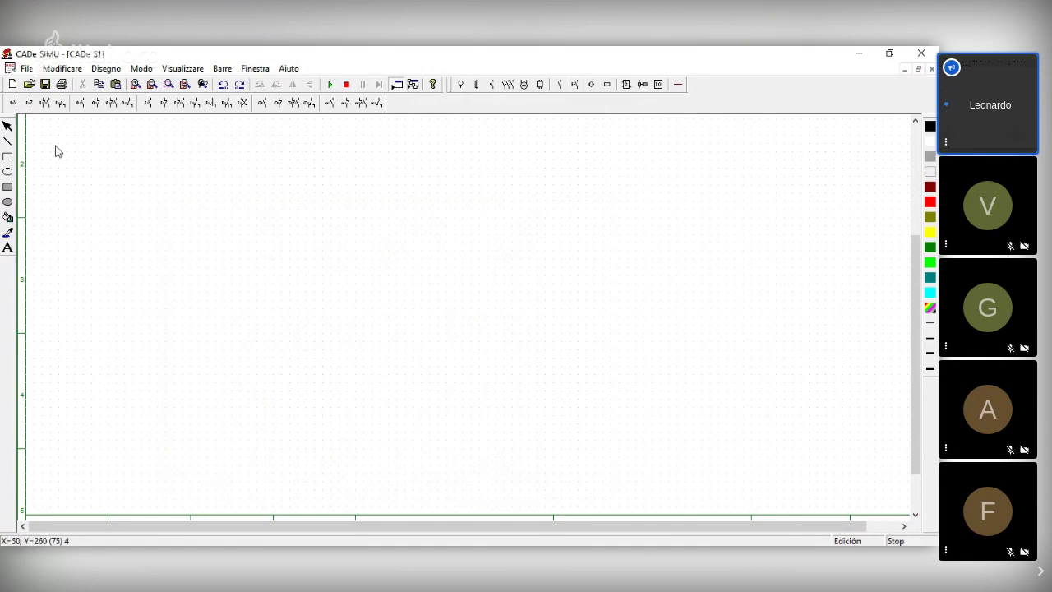
click(13, 102)
click(178, 223)
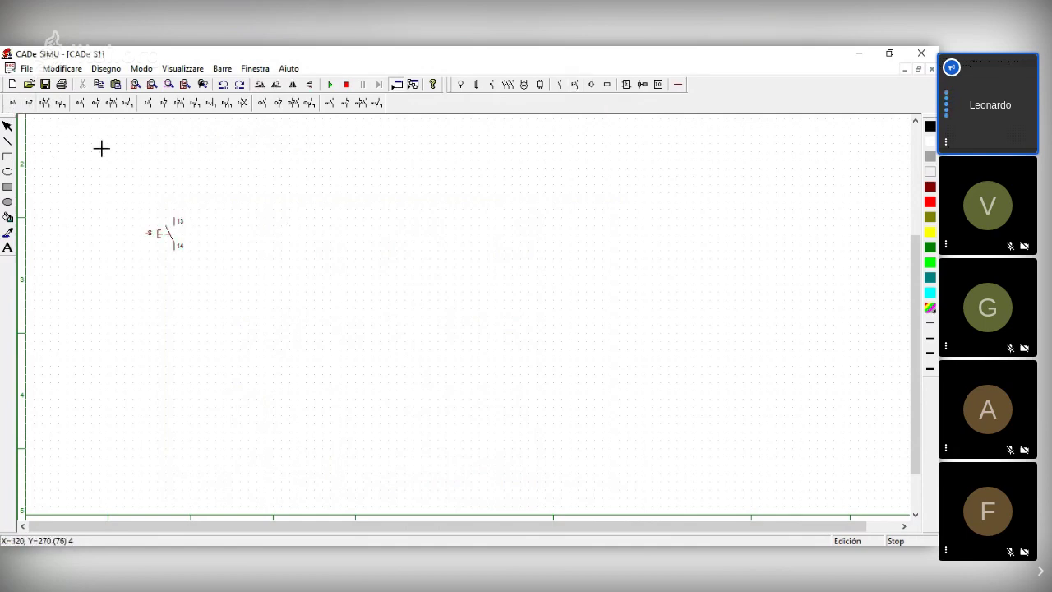
click(62, 128)
click(244, 222)
click(45, 102)
click(313, 221)
click(125, 159)
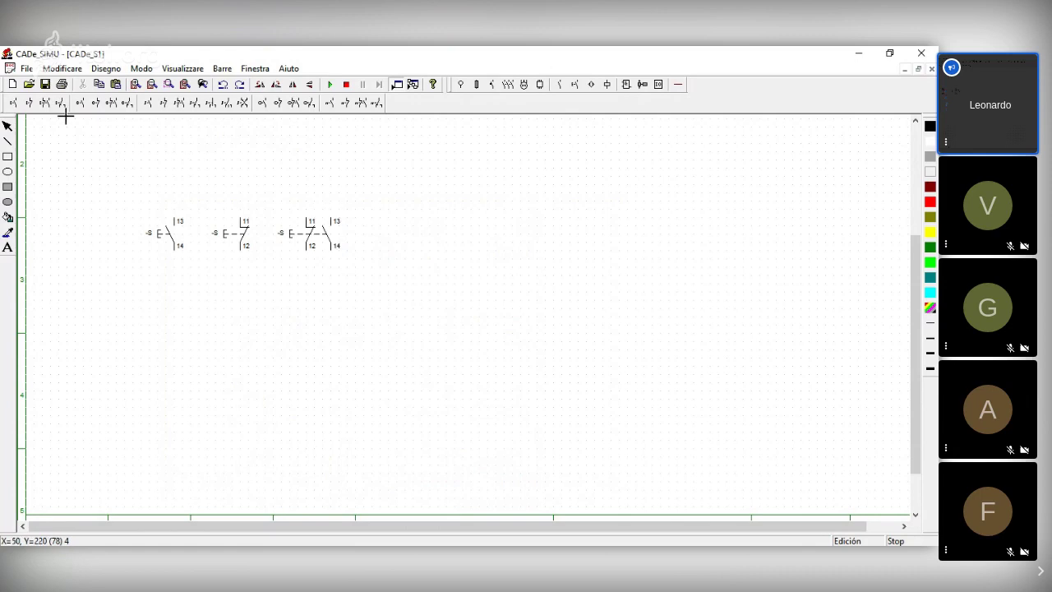
click(400, 222)
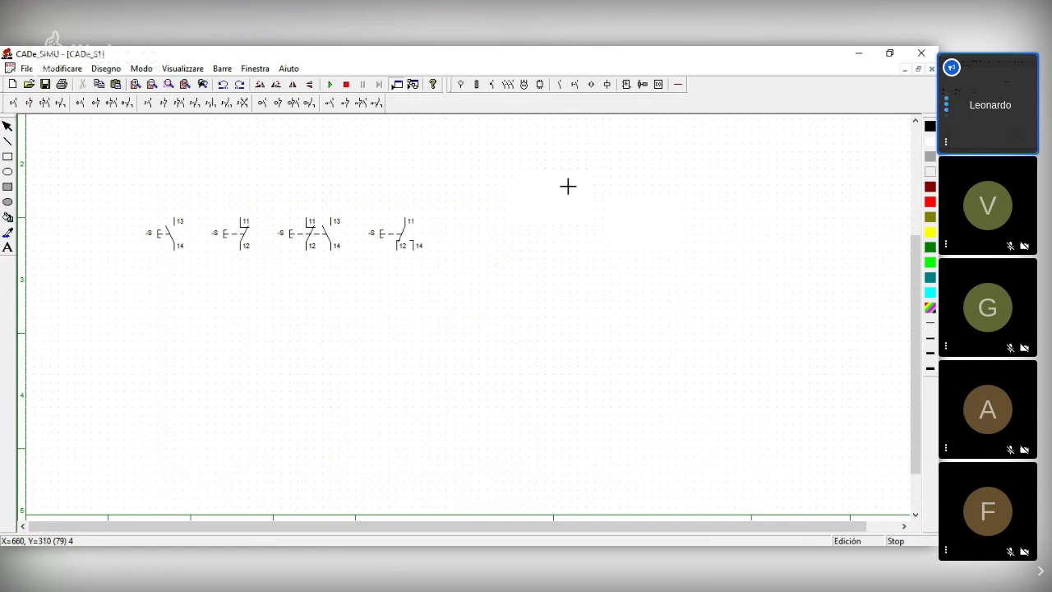
right_click(357, 289)
Step: Examine the four push-buttons one by one, comparing their normally open, normally closed, combined and changeover contacts
click(165, 234)
click(250, 245)
click(317, 250)
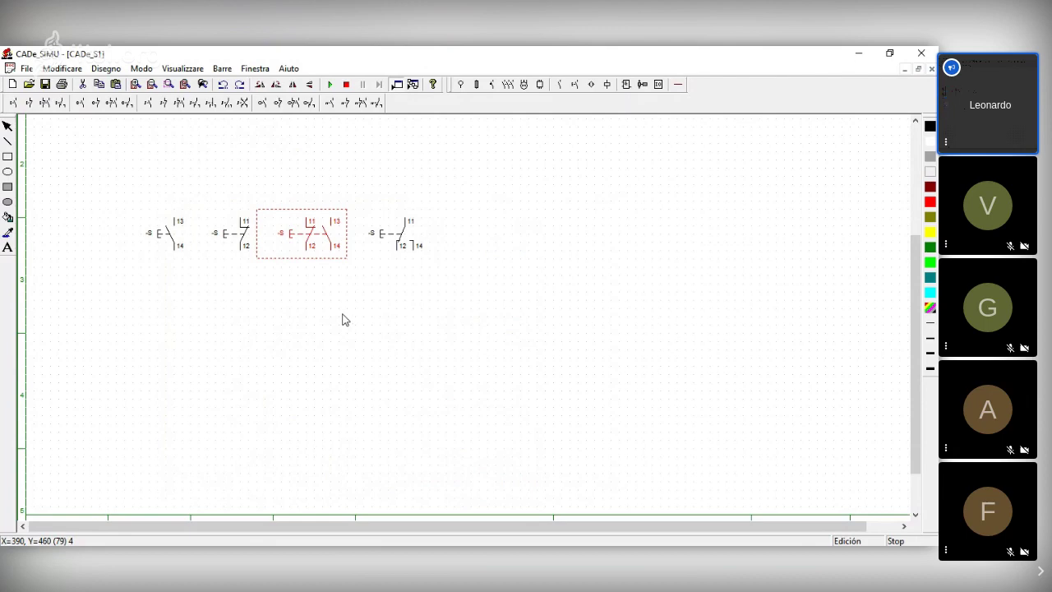
click(405, 243)
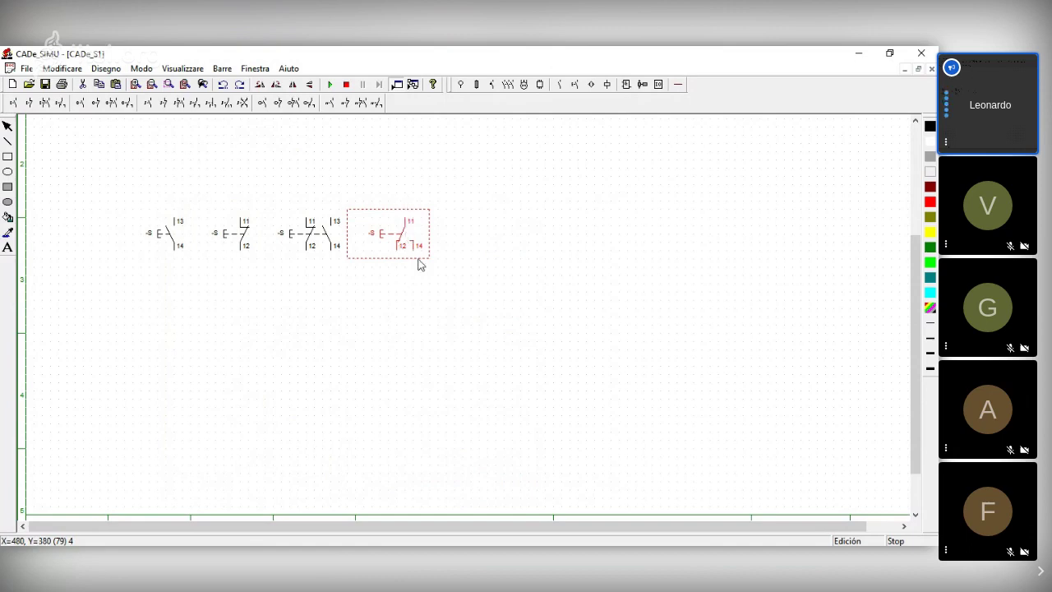
click(470, 291)
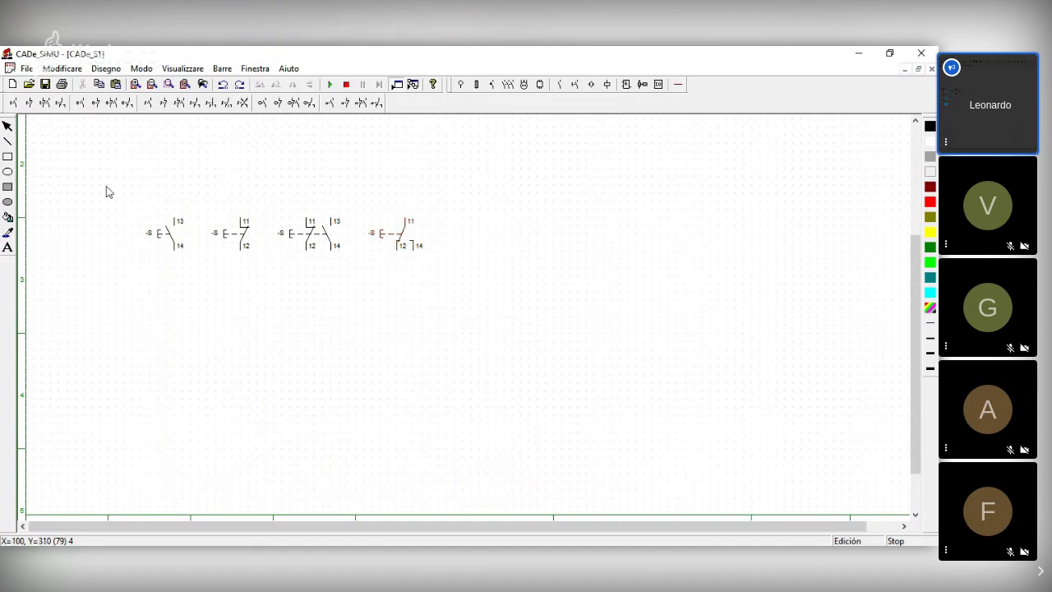
Step: Add an aligned second row of mushroom-head push-buttons: normally open, normally closed, combined NC+NO and changeover
click(79, 102)
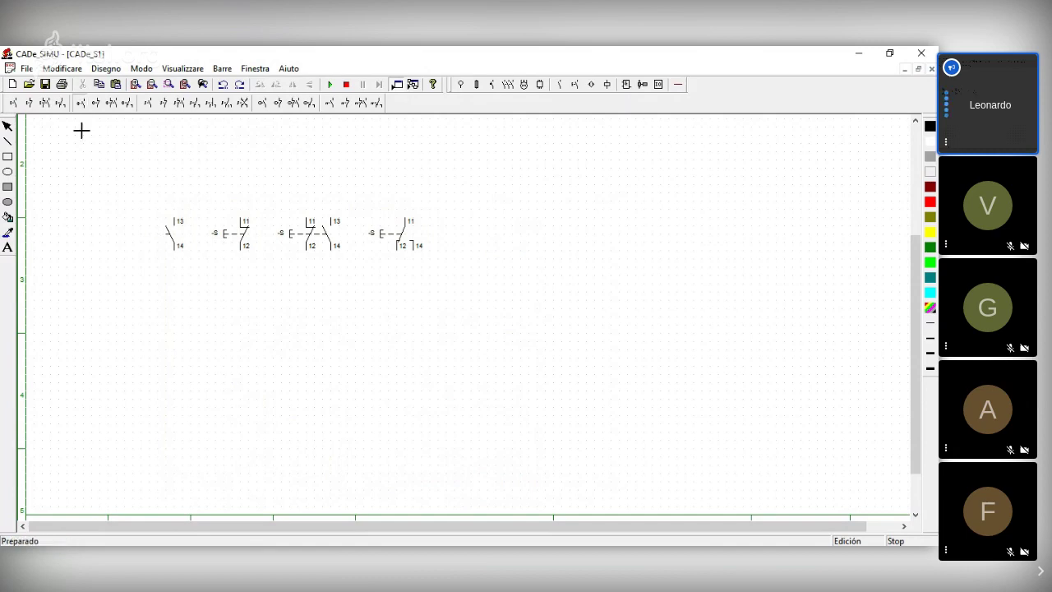
click(173, 294)
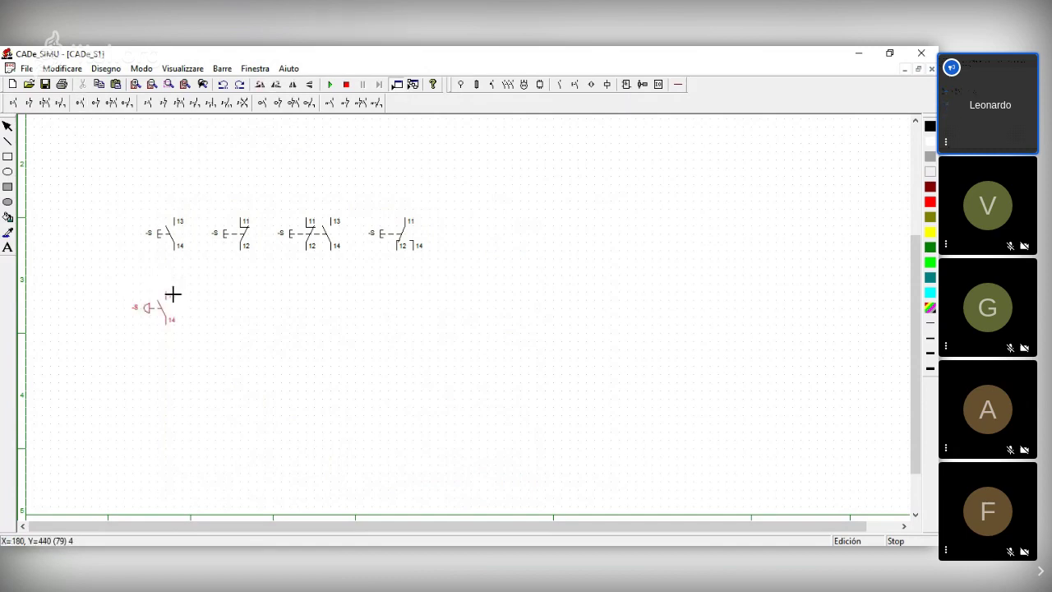
click(98, 103)
click(244, 299)
click(120, 104)
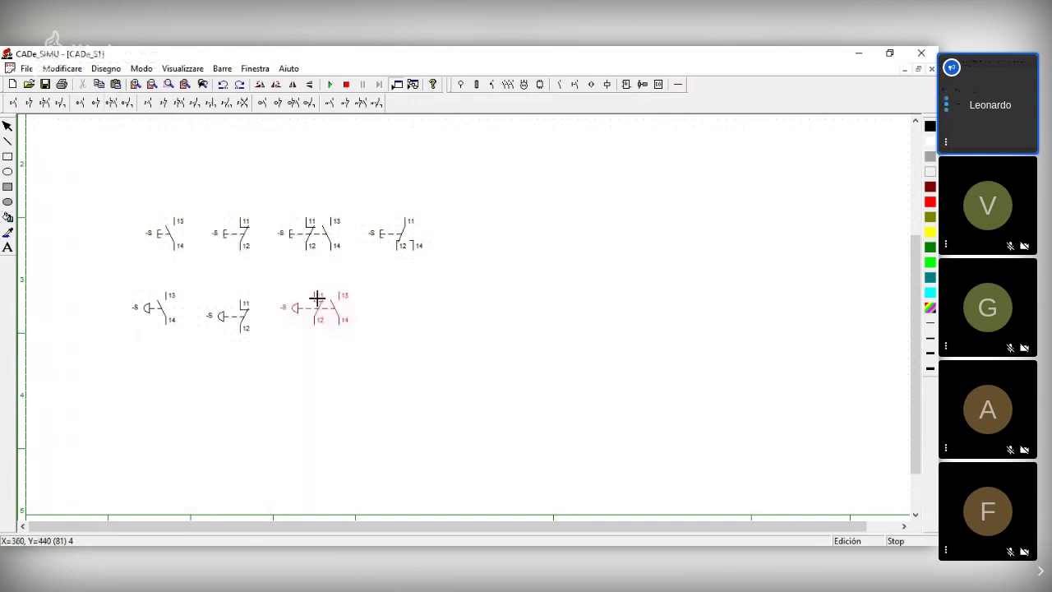
click(311, 299)
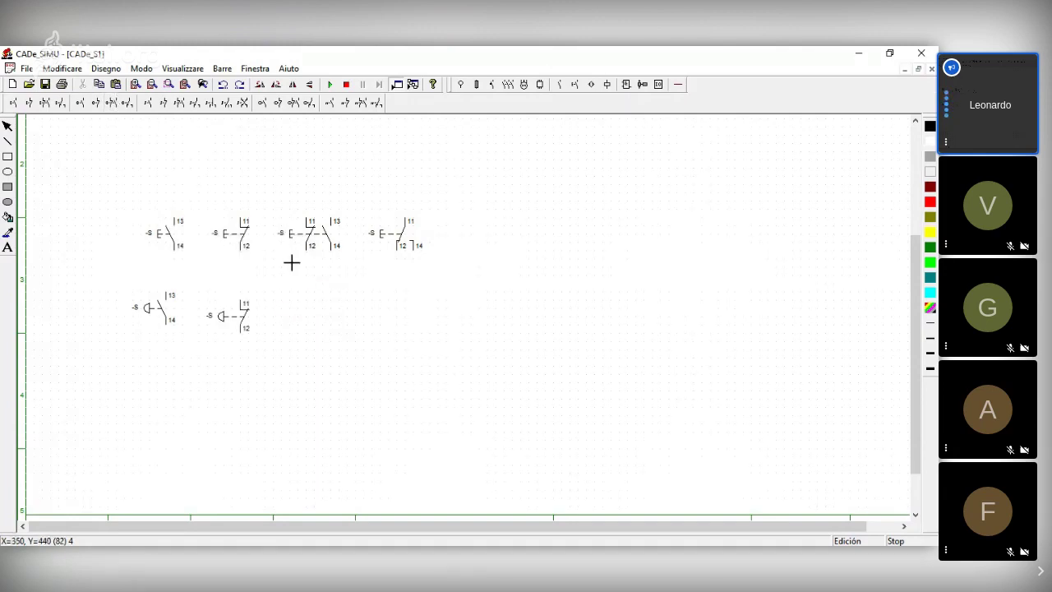
click(400, 299)
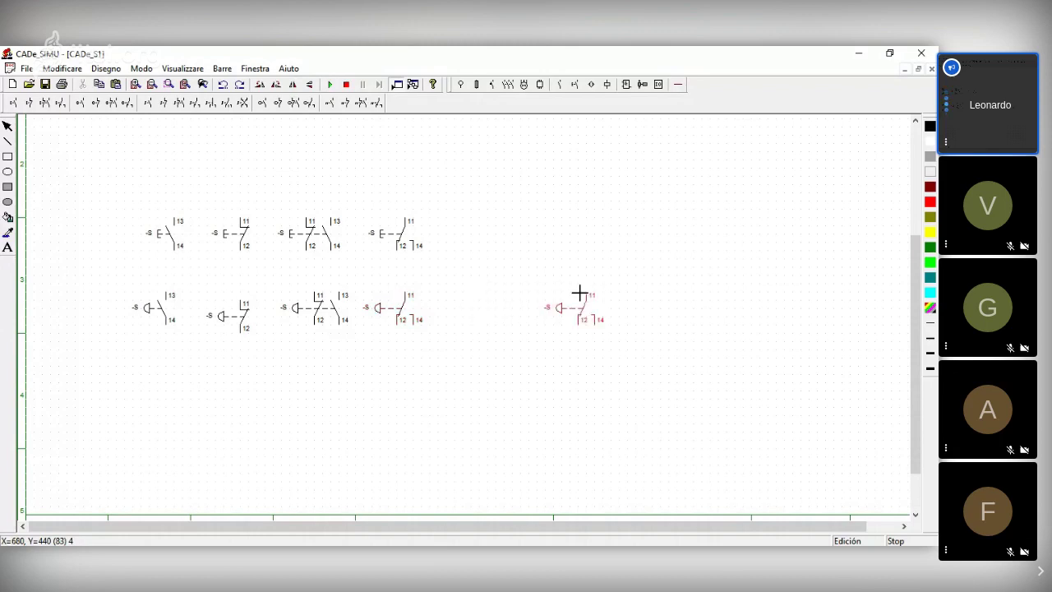
key(Escape)
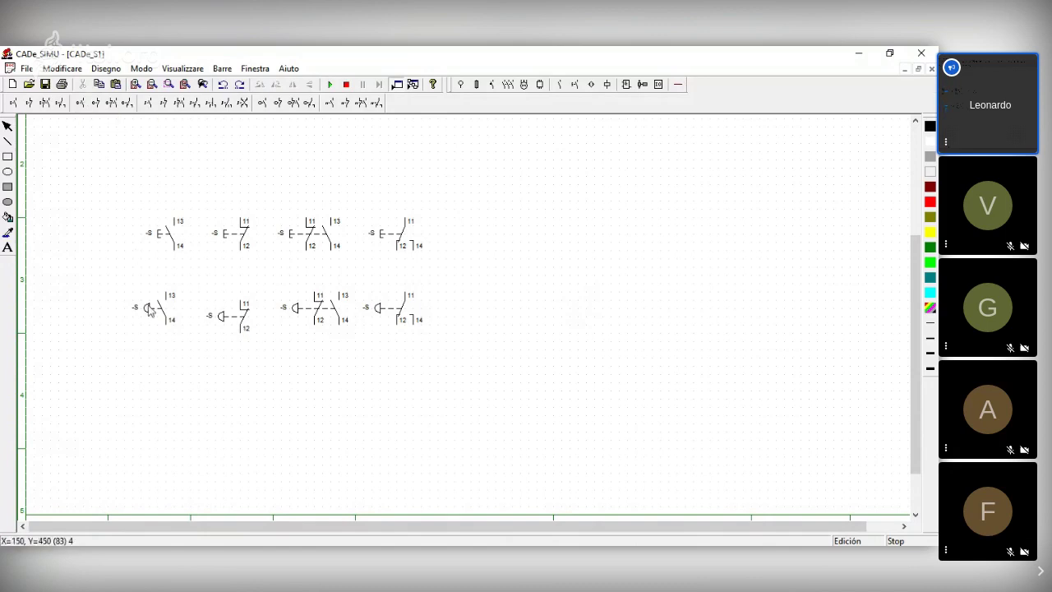
drag(220, 328, 228, 321)
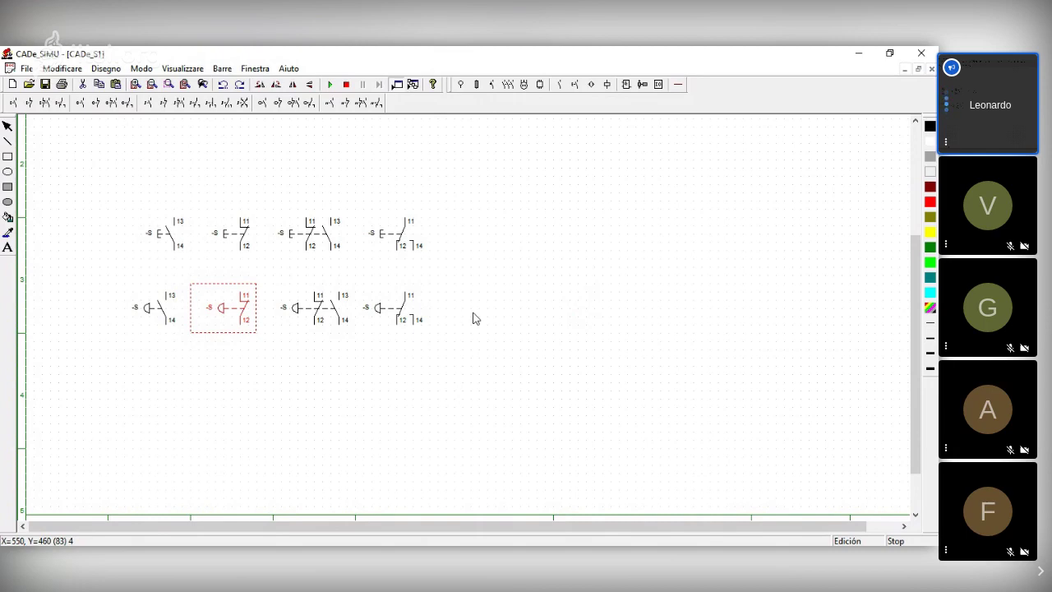
Step: Add a third row of -S maintained switches: normally open 13-14, normally closed 11-12, combined NC+NO and changeover 11-12-14
click(148, 105)
click(164, 365)
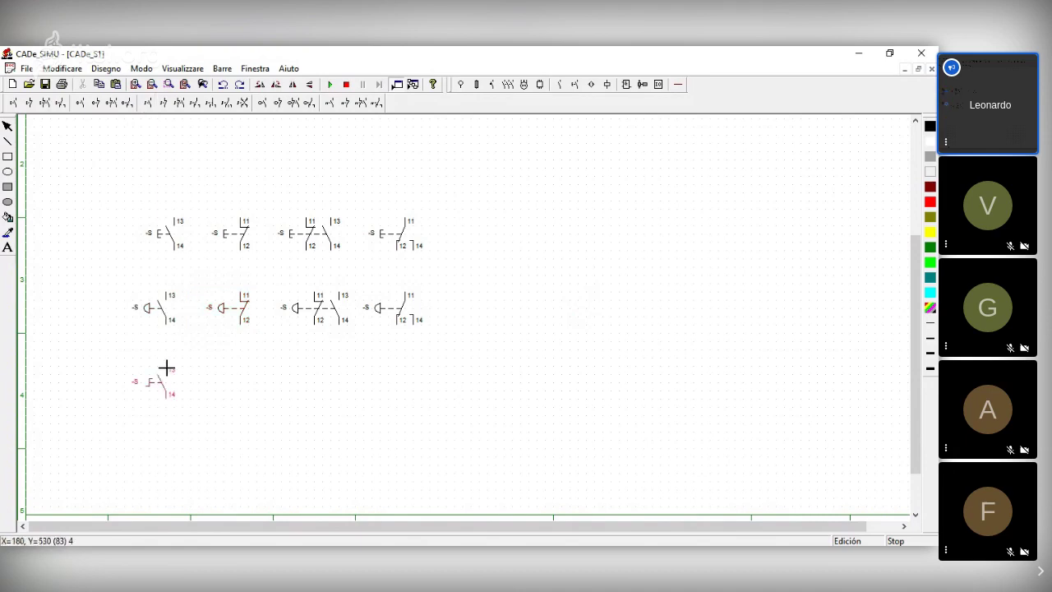
click(163, 102)
click(233, 369)
click(201, 140)
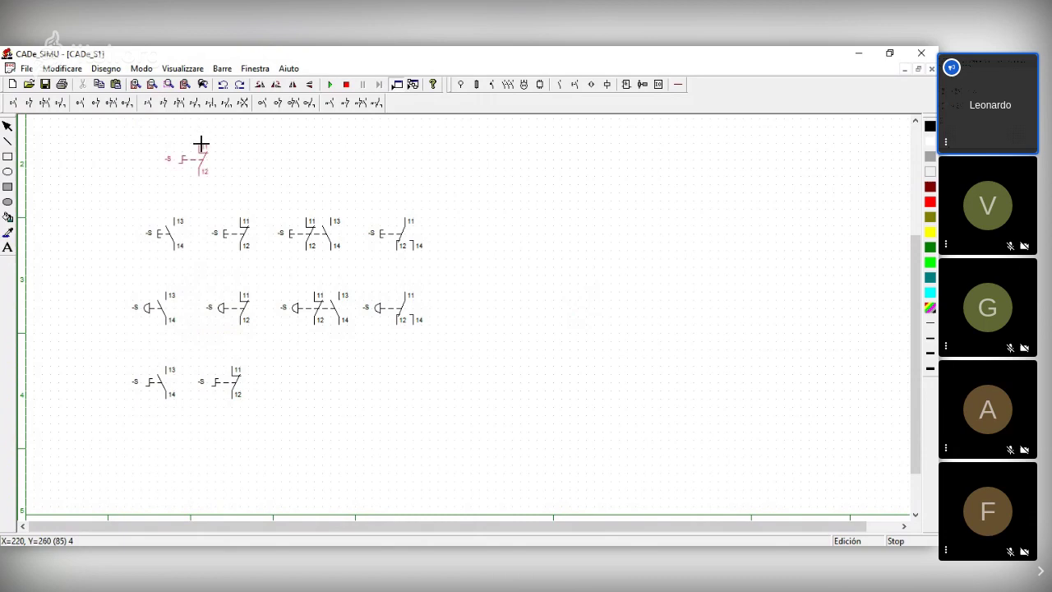
click(180, 102)
click(319, 375)
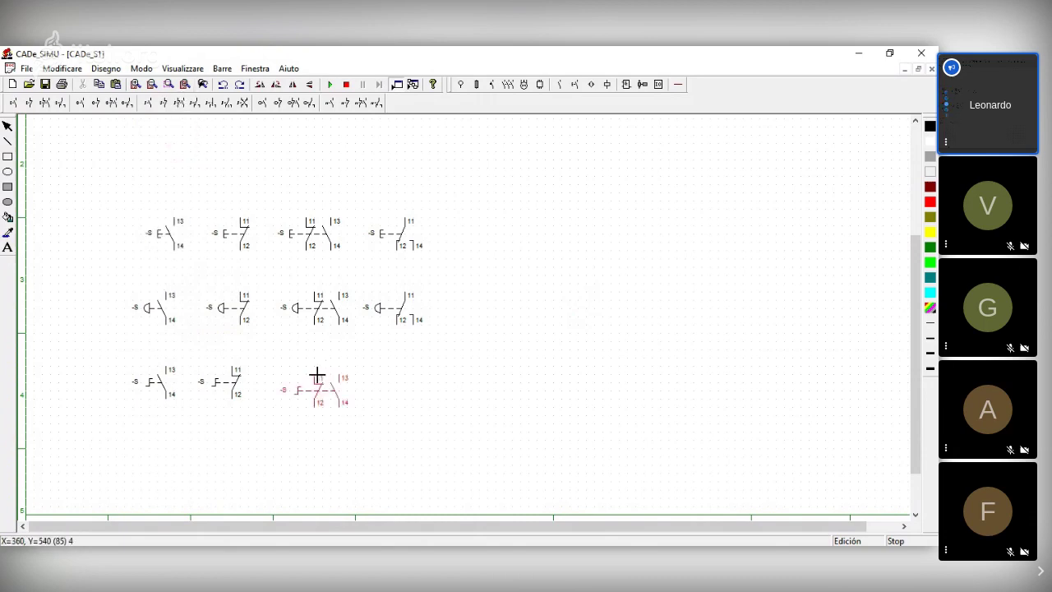
click(196, 102)
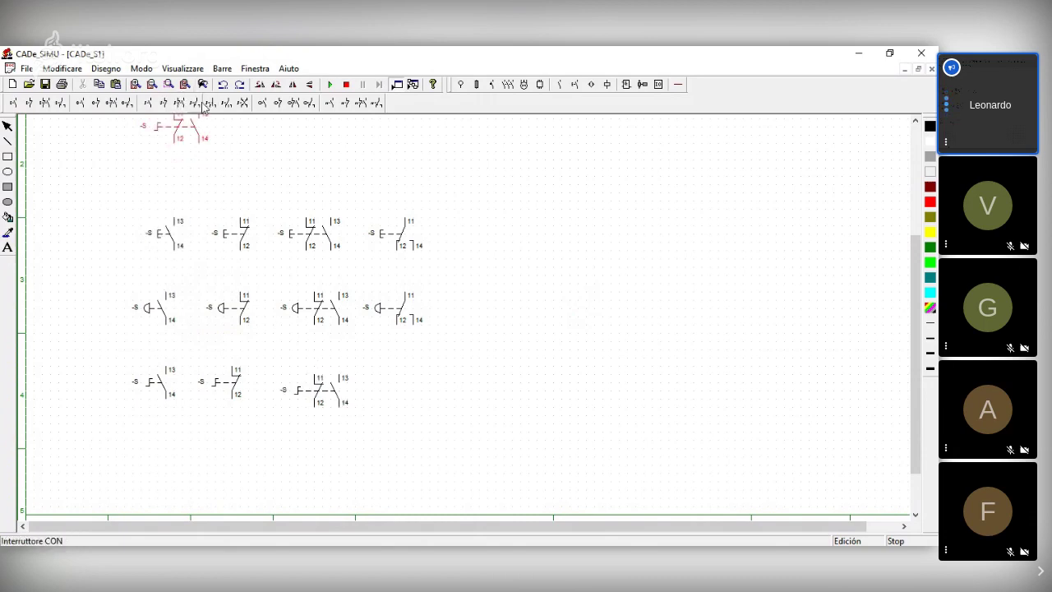
click(402, 367)
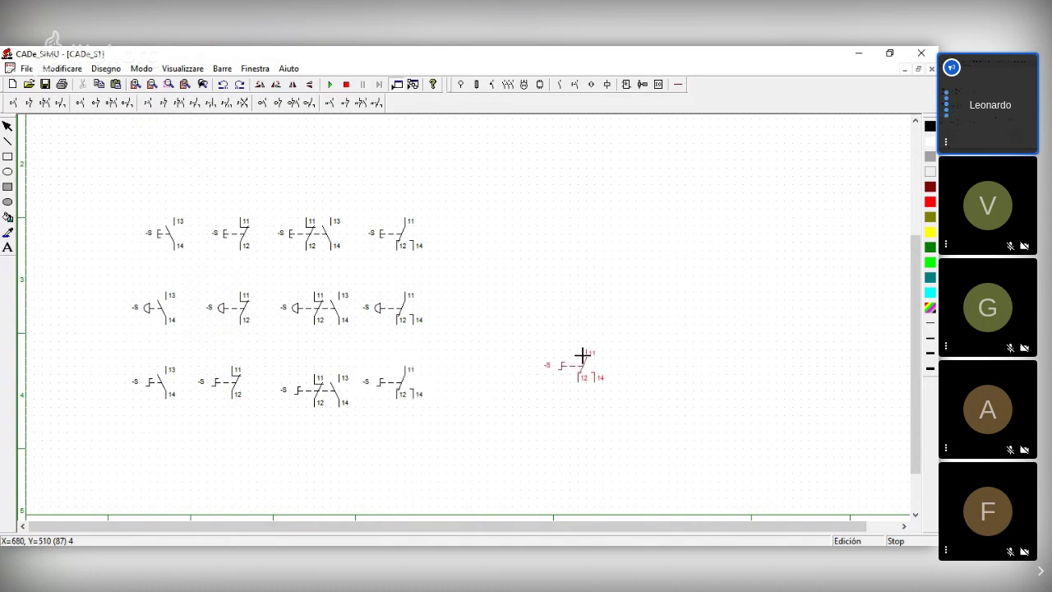
right_click(583, 361)
Step: Examine the four maintained switches in the third row one by one, comparing their contact types
click(171, 383)
ctrl+click(232, 384)
click(311, 398)
click(402, 385)
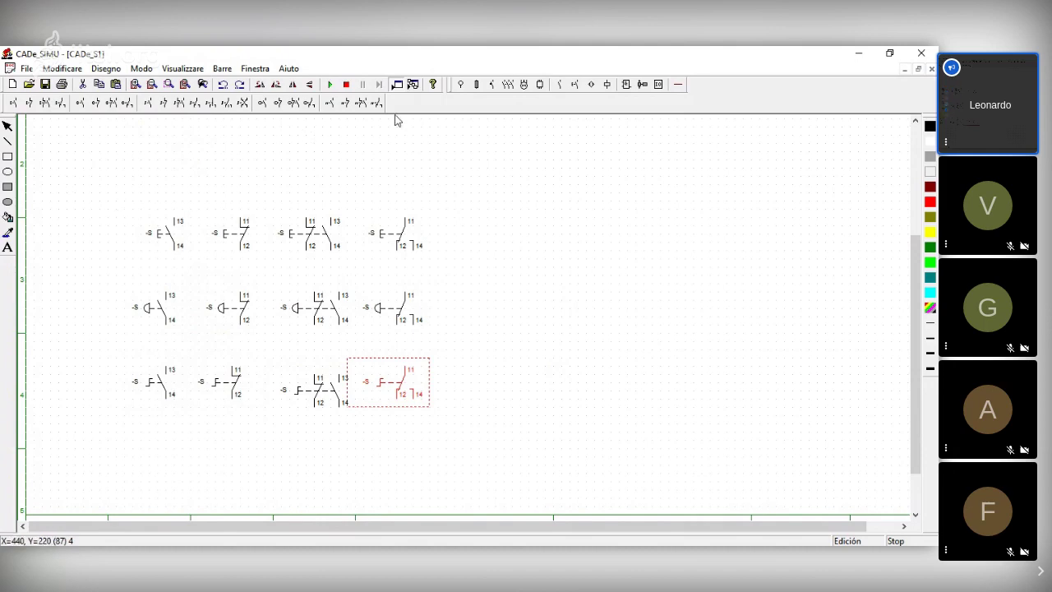
click(94, 191)
Step: Add a fourth row of -F thermal relay contacts: normally open 97-98, normally closed 95-96, combined NC+NO and changeover
click(332, 104)
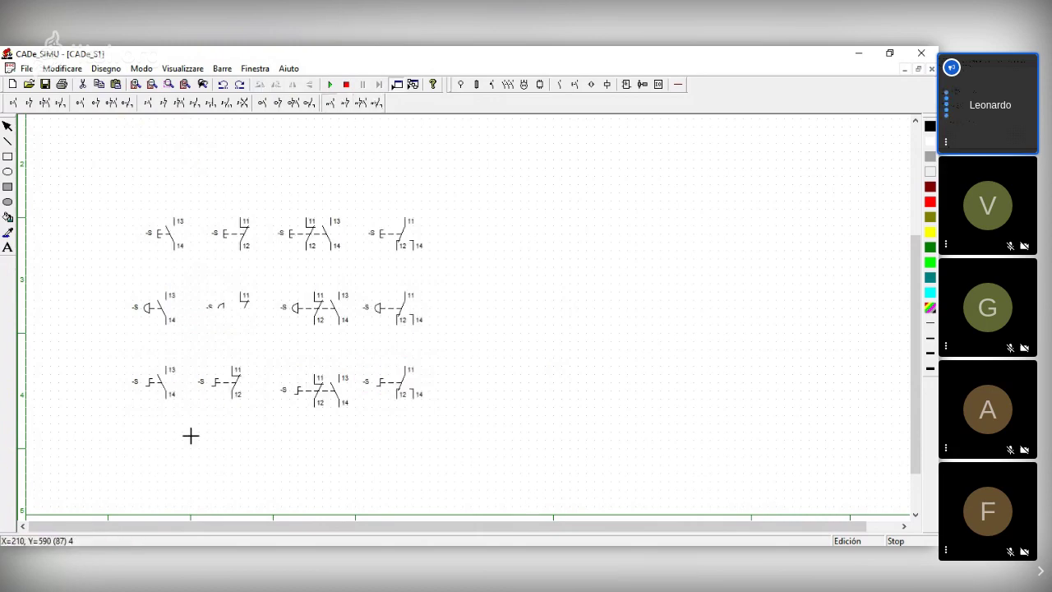
click(164, 437)
click(332, 103)
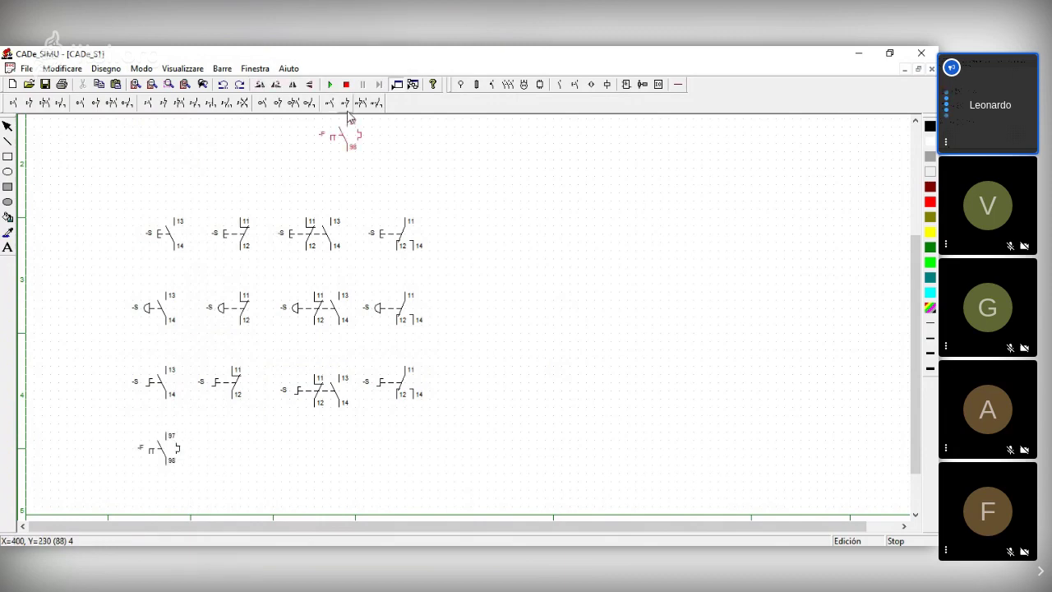
click(233, 437)
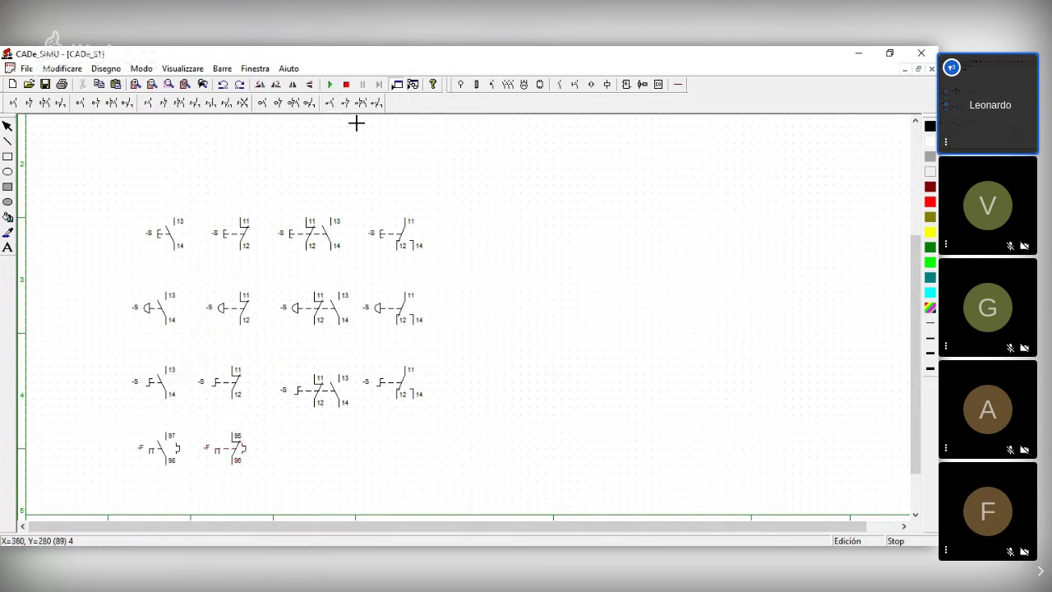
click(377, 102)
click(316, 450)
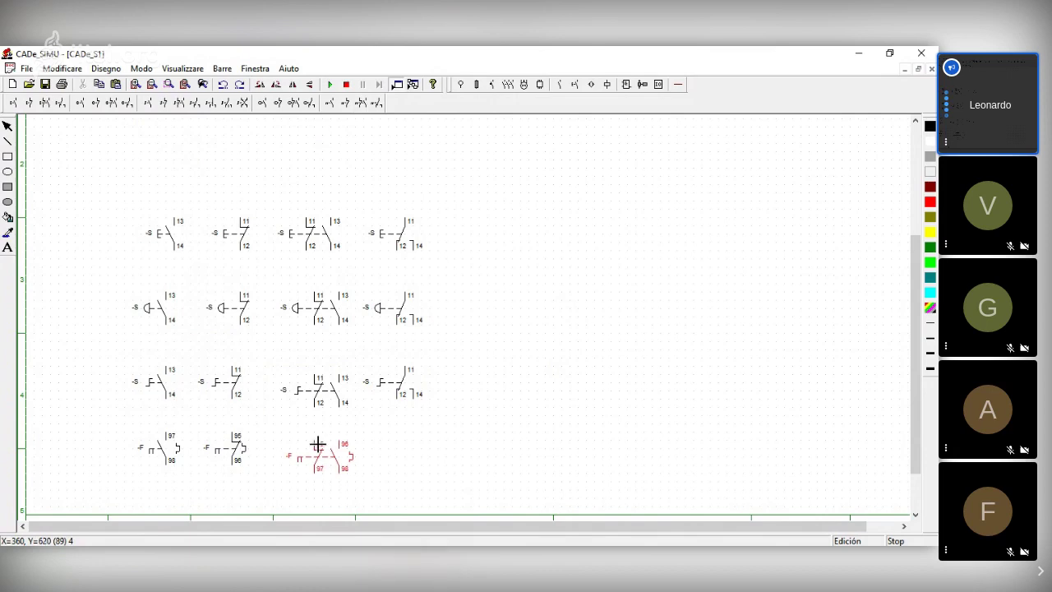
click(404, 442)
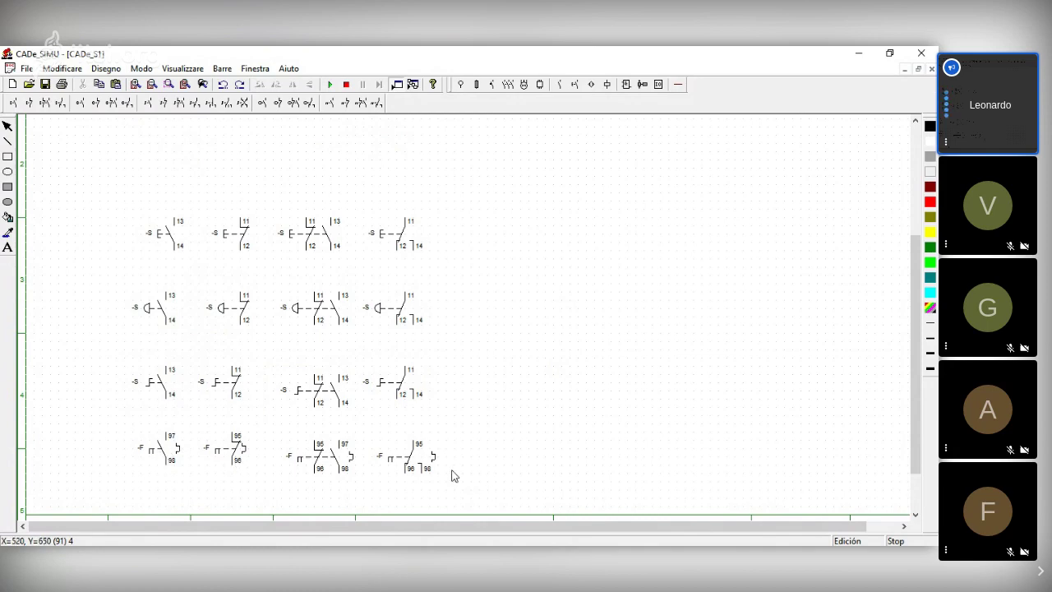
Step: Examine the row of -F thermal relay contacts, first as a group and one by one
drag(75, 426, 450, 496)
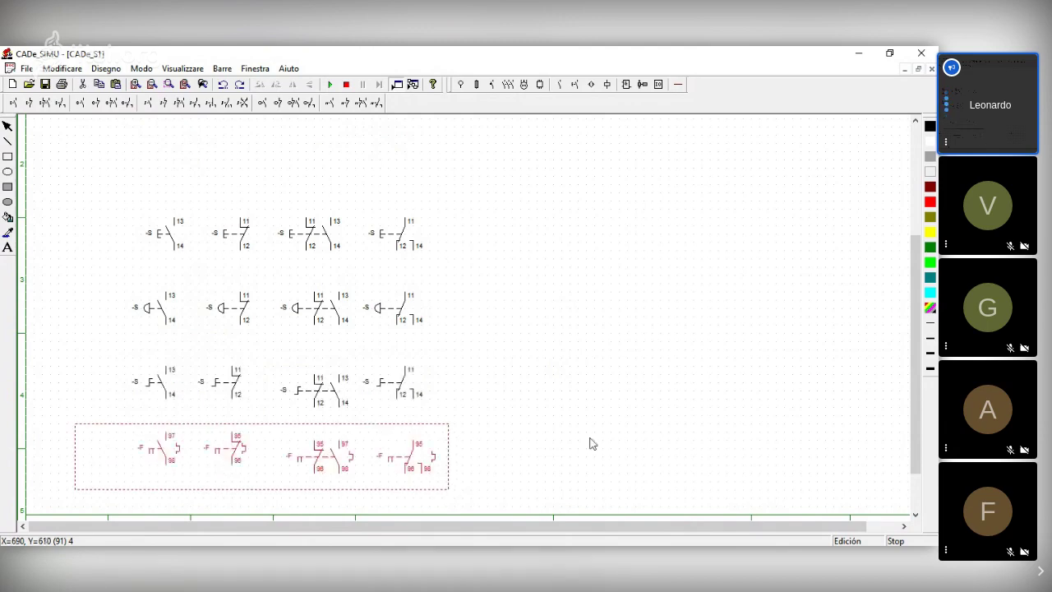
click(138, 449)
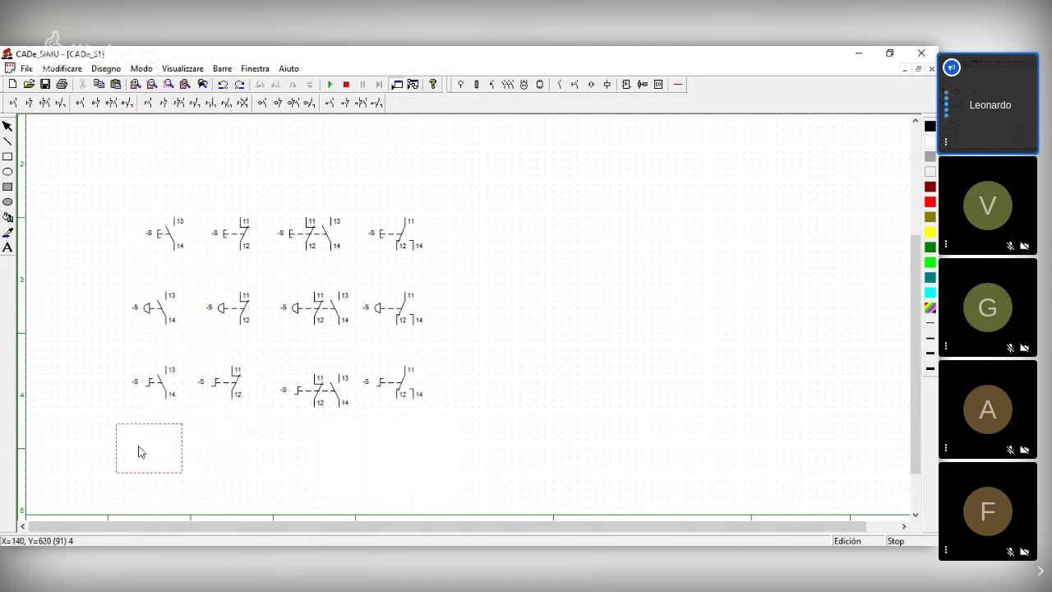
click(209, 452)
click(283, 456)
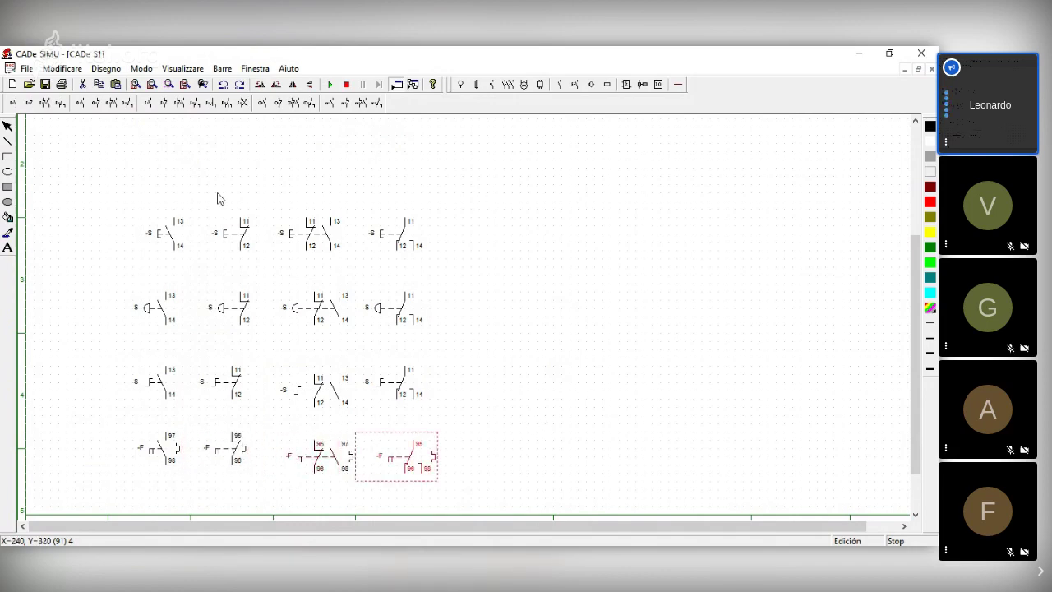
Step: Delete all four rows of push-buttons, mushroom-head buttons, switches and thermal relay contacts from the drawing
click(169, 250)
mouse_move(91, 185)
mouse_down()
mouse_move(228, 314)
mouse_move(496, 463)
mouse_move(500, 485)
mouse_up()
key(Delete)
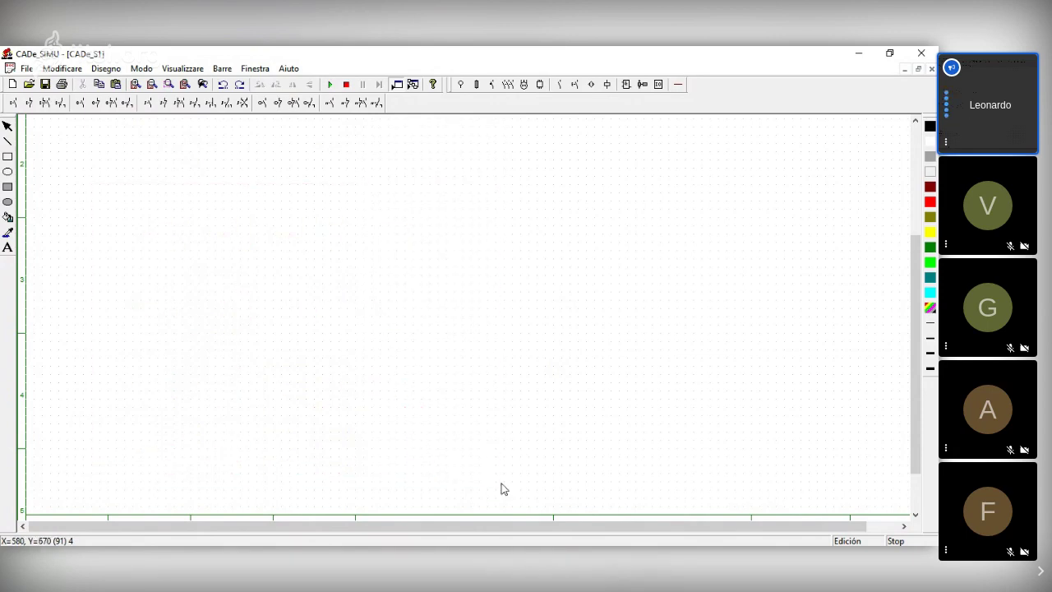
Step: Look into the sensor library, and place a plain -K coil with terminals A1-A2 from the coil library
click(591, 86)
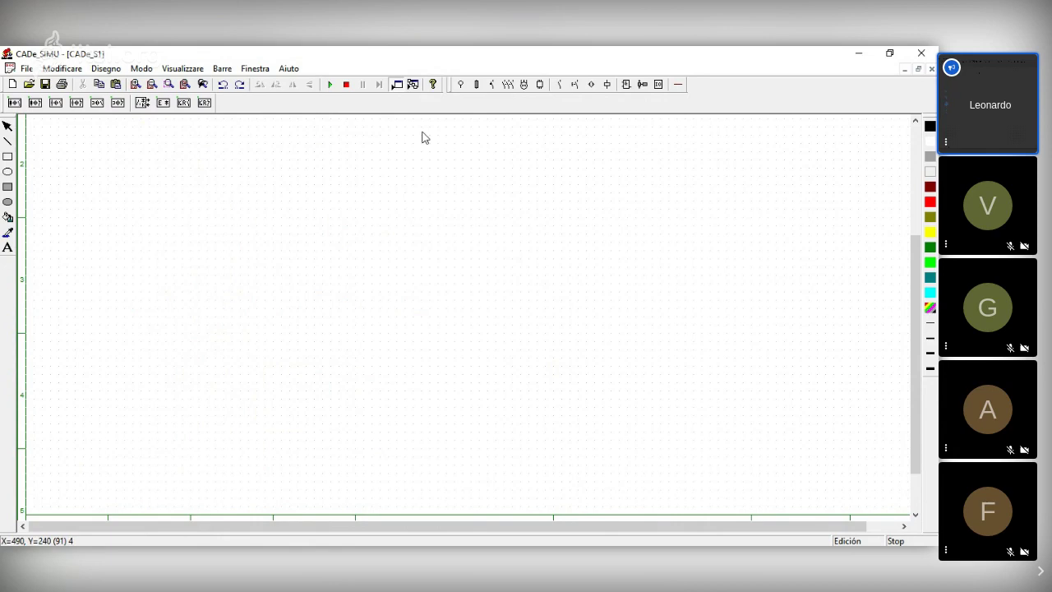
click(606, 85)
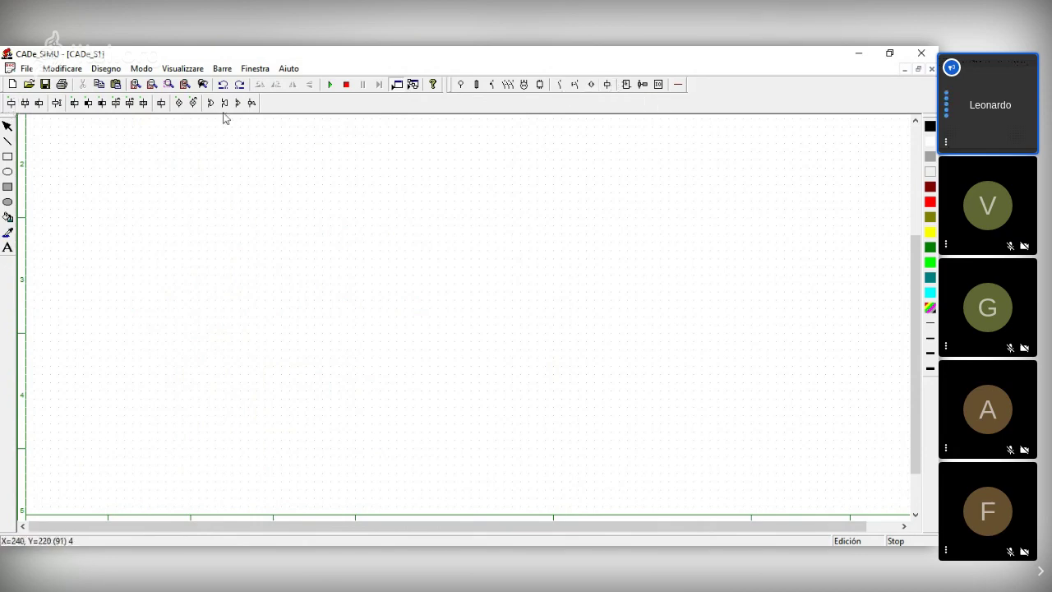
click(168, 193)
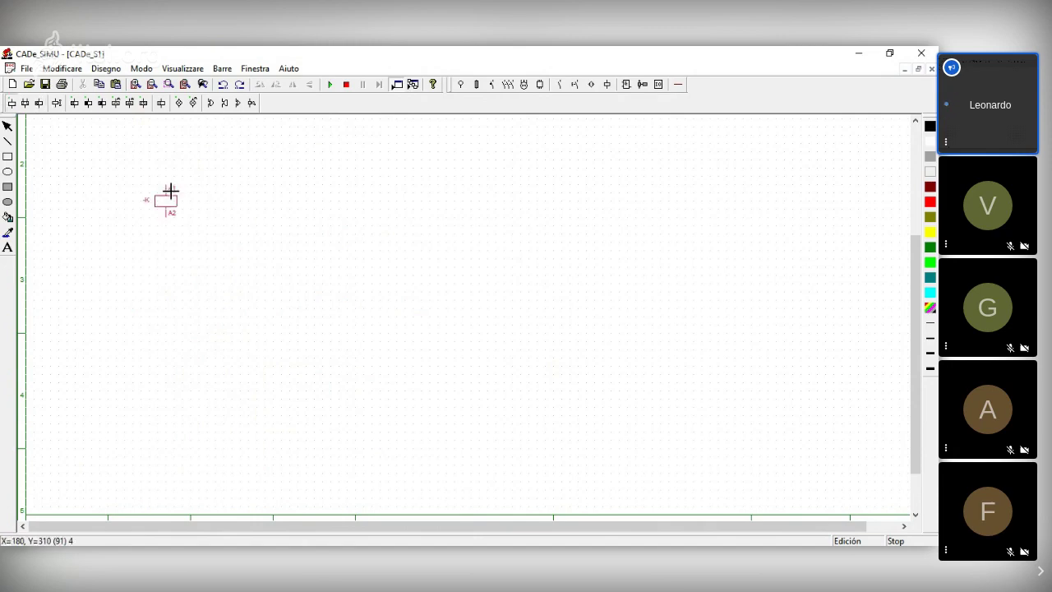
drag(172, 214, 278, 220)
key(Delete)
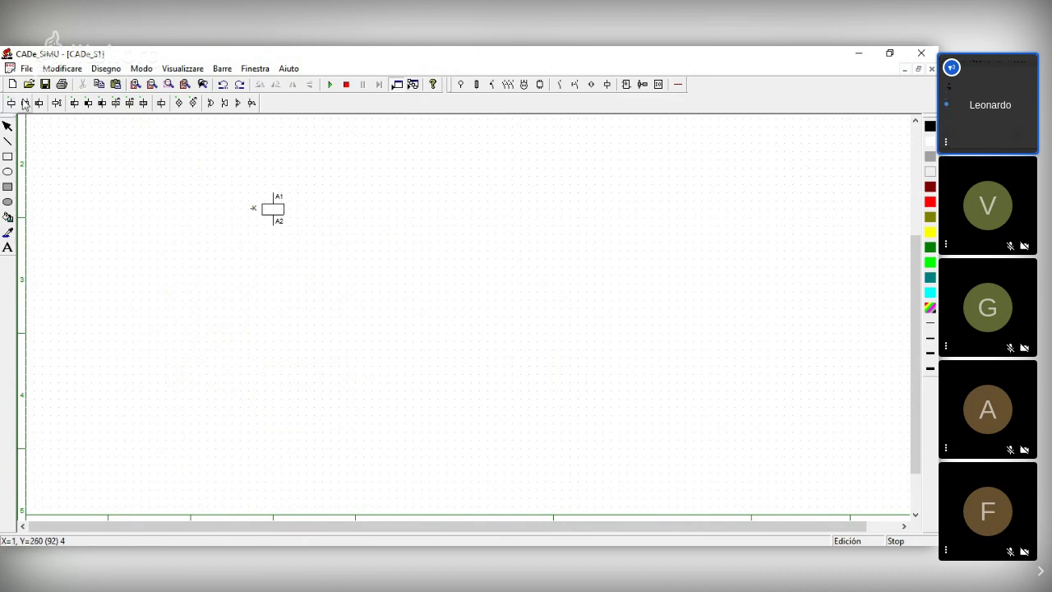
Step: Try out the -K coil with terminals A1, B1 and A2 and the -KA coil beside the plain coil, deleting each one
click(415, 237)
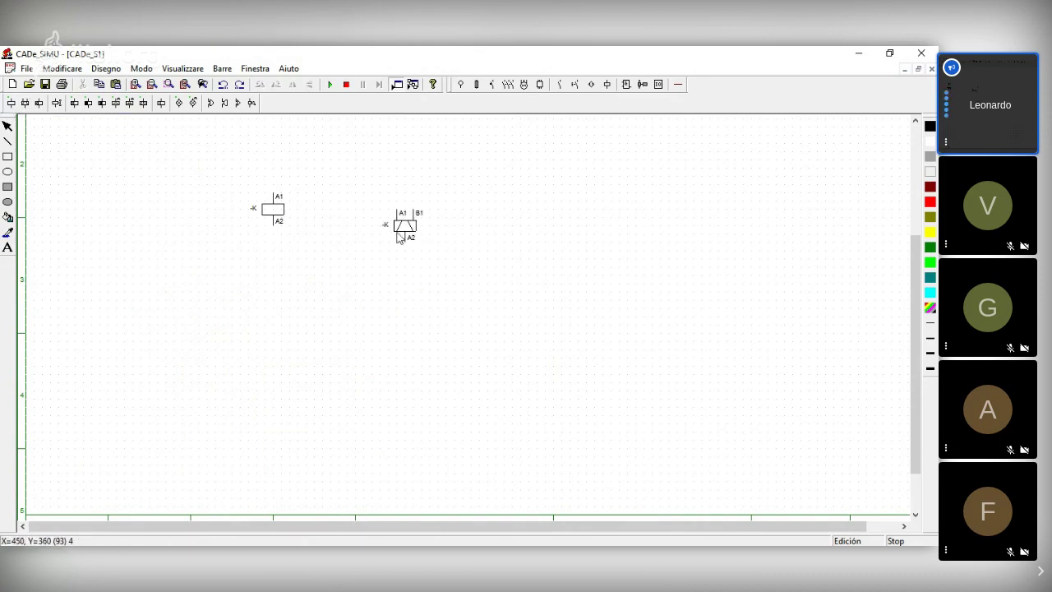
drag(398, 232, 365, 215)
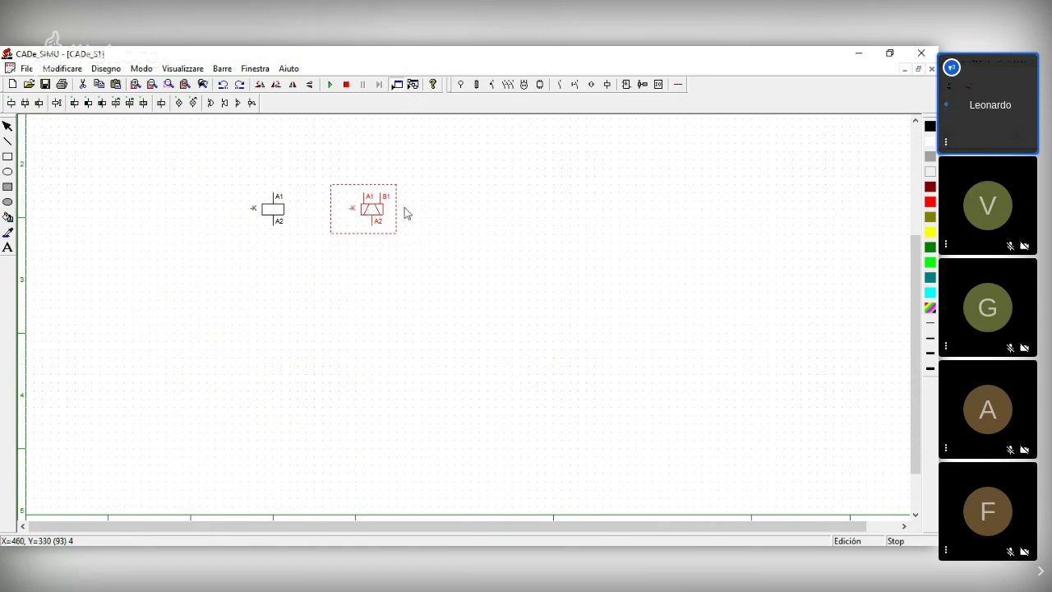
key(Delete)
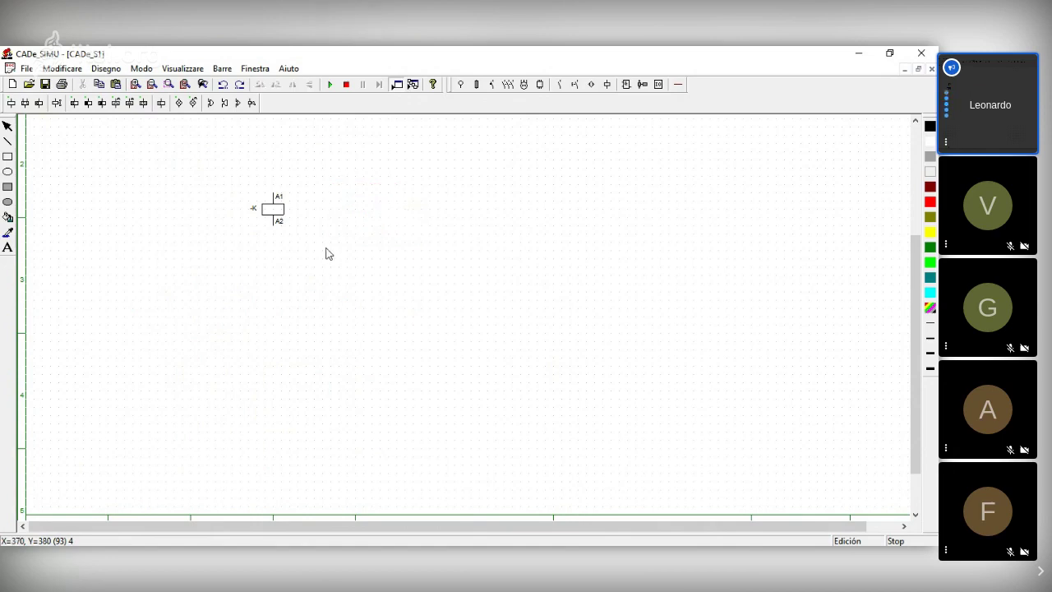
click(38, 103)
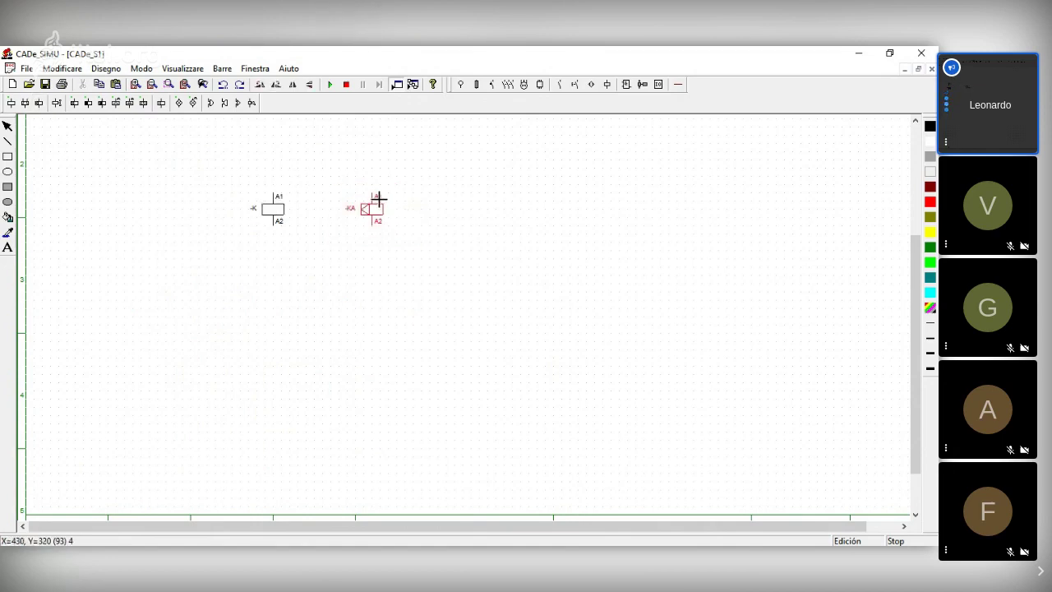
click(378, 198)
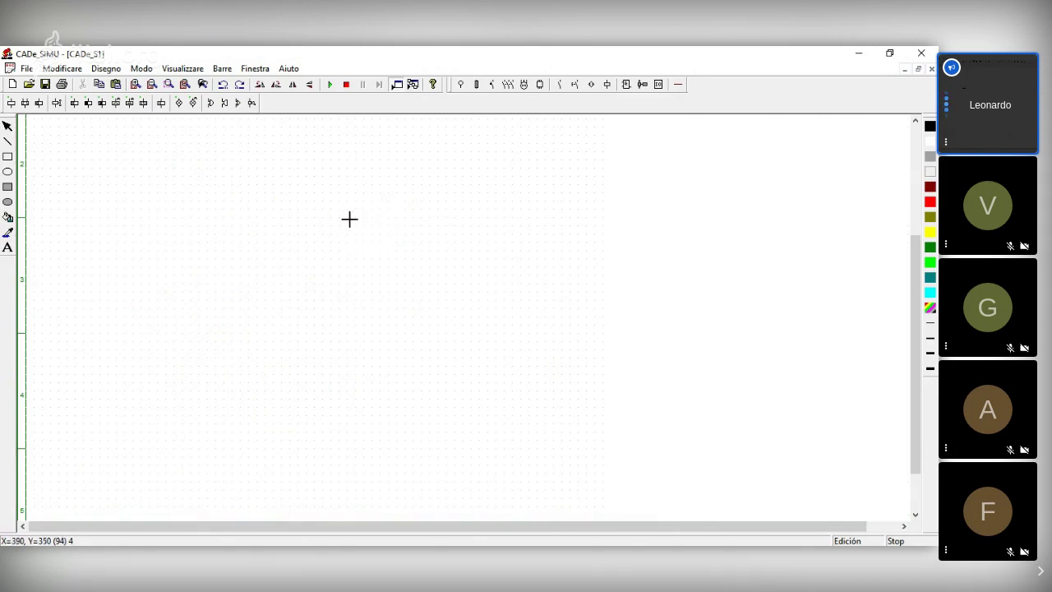
click(376, 216)
key(Delete)
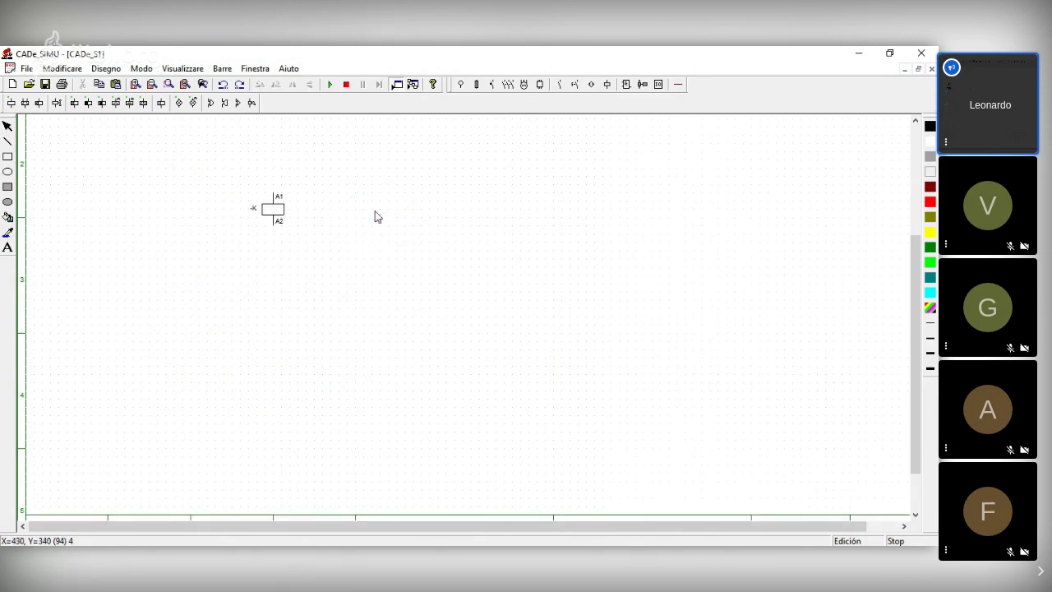
Step: Place a timed -K coil with a crossed box and one with a black box, aligned in a row with the plain coil
click(75, 104)
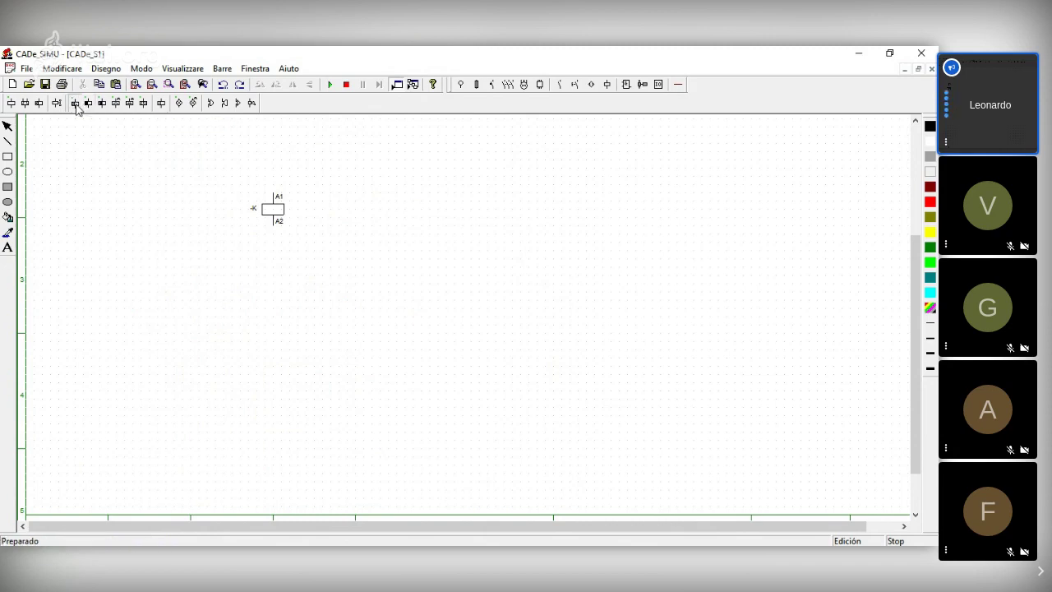
click(444, 201)
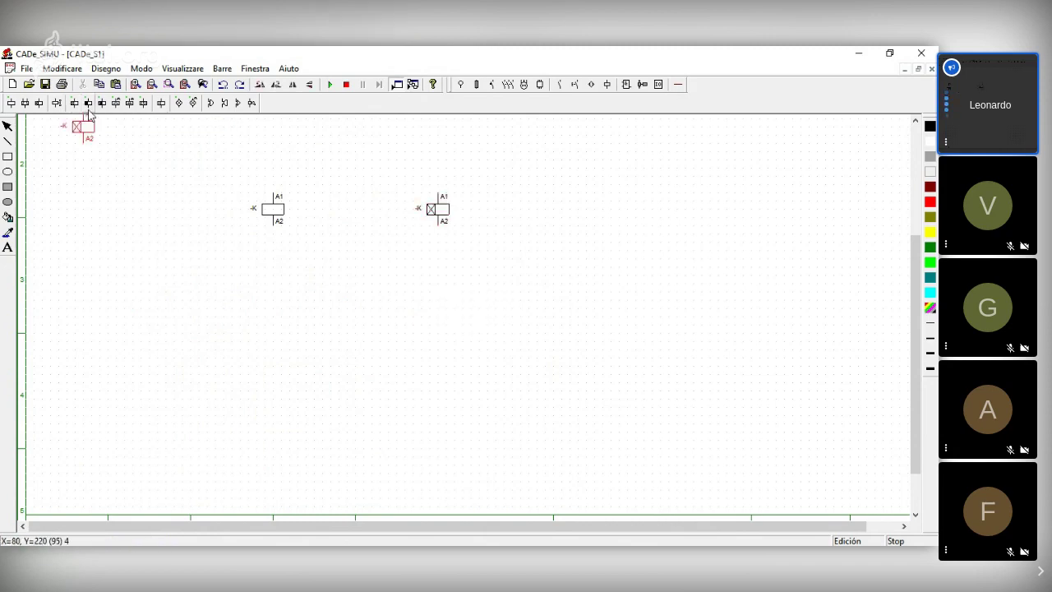
click(532, 203)
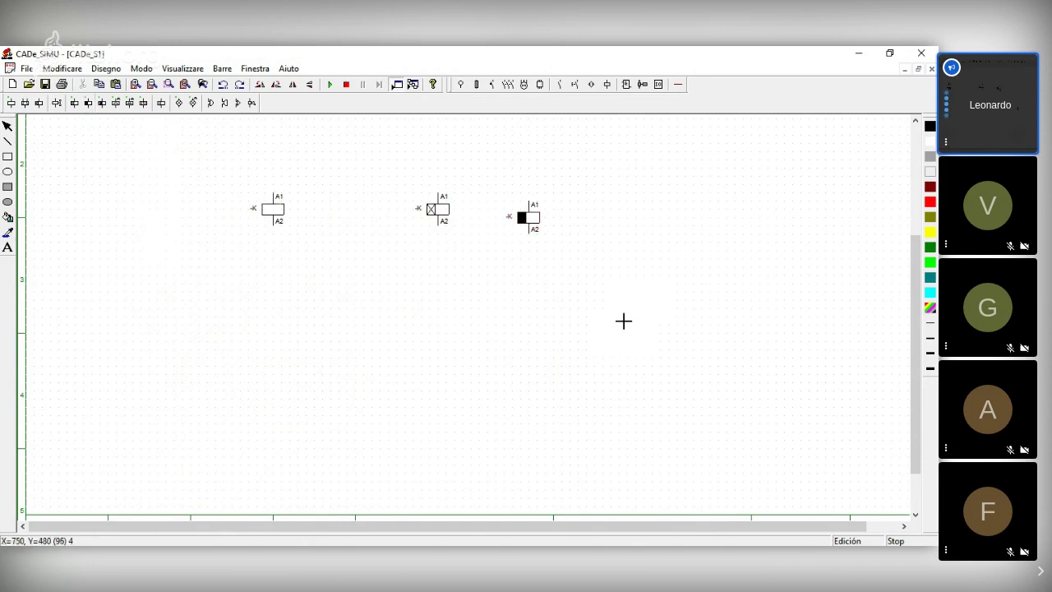
drag(540, 220, 547, 211)
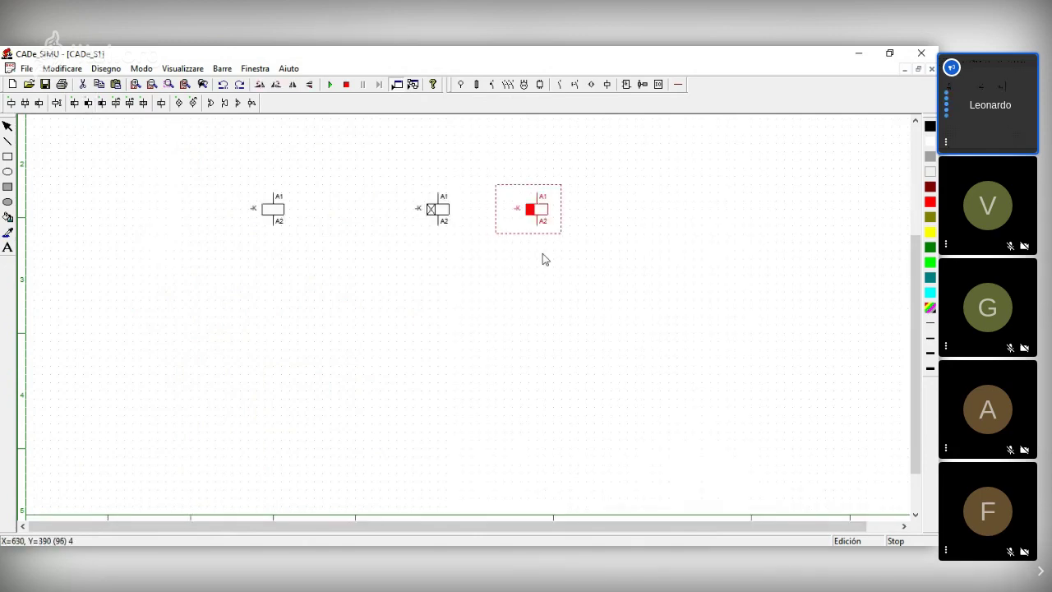
drag(419, 212, 378, 212)
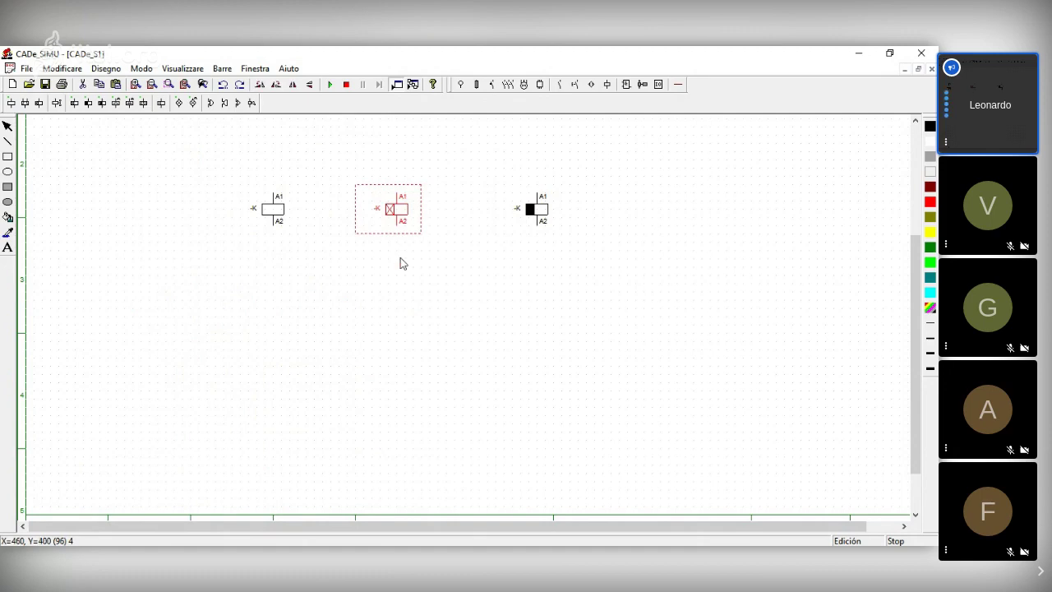
click(534, 219)
click(469, 321)
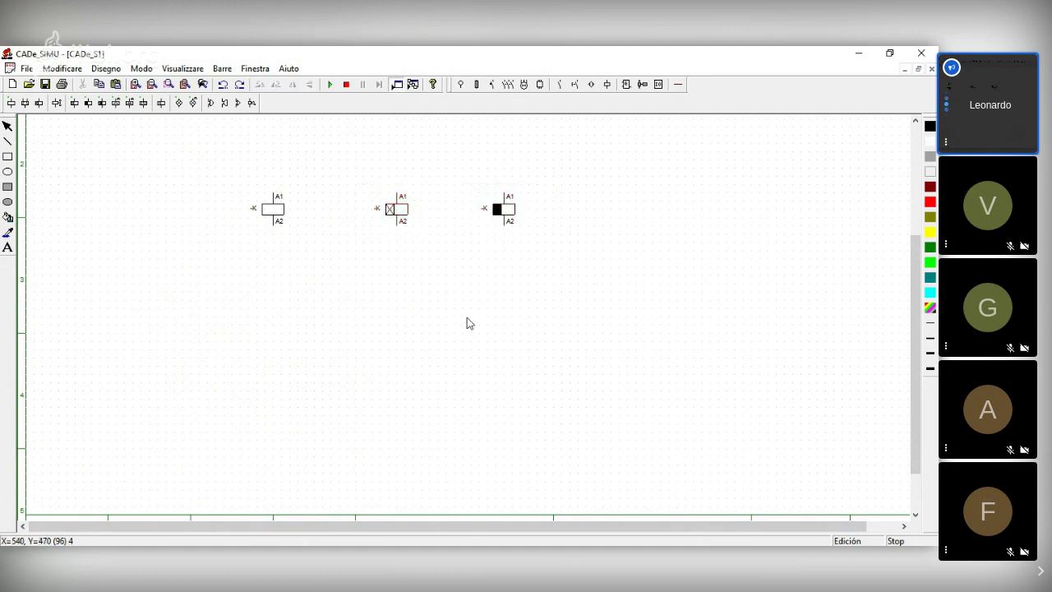
Step: Shift the plain -K coil slightly toward the two timed coils and examine all three coils one by one
click(278, 211)
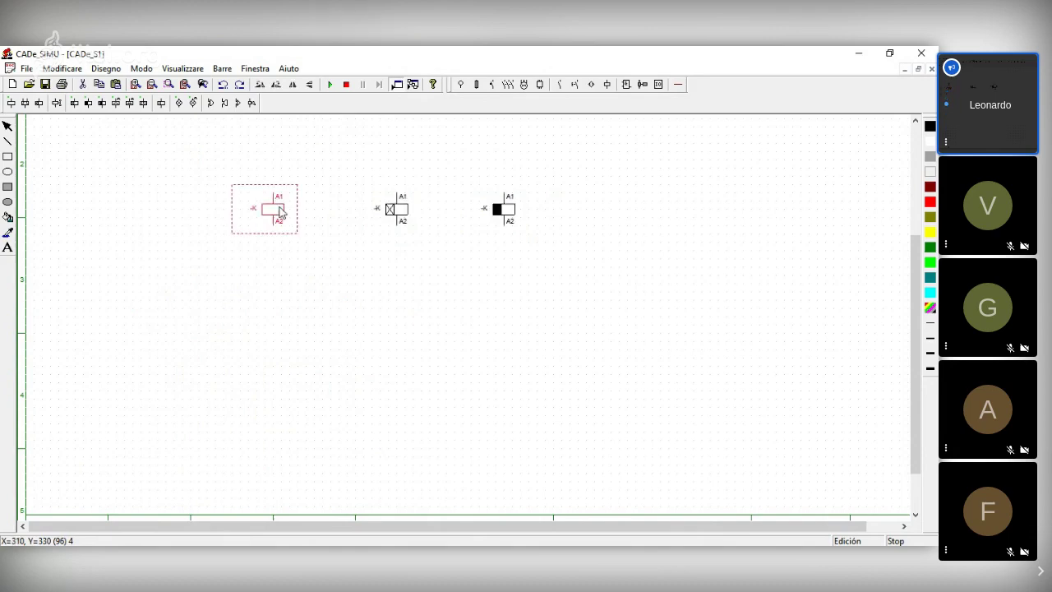
drag(280, 212, 297, 228)
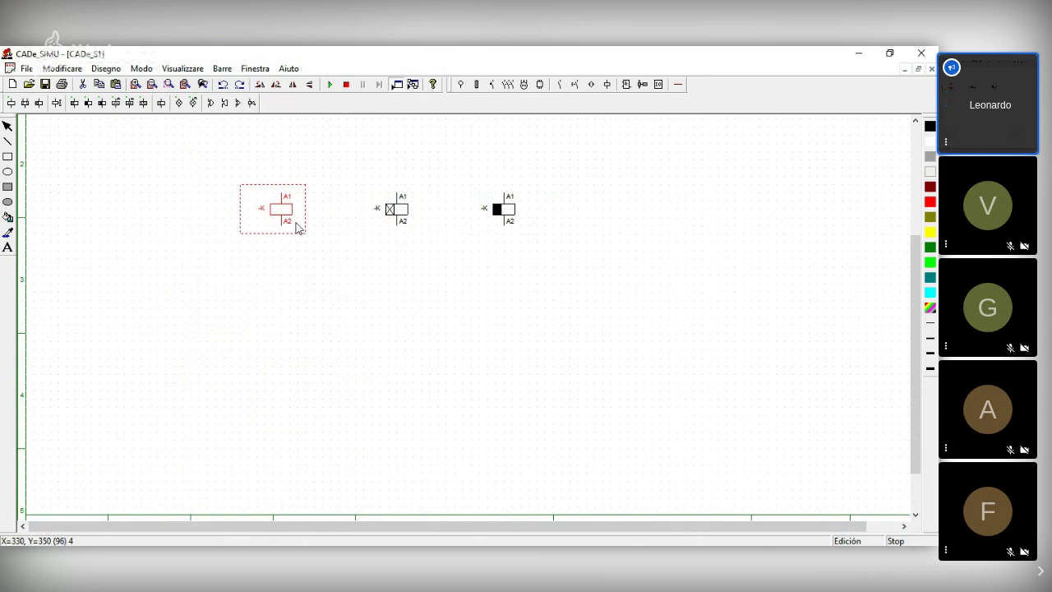
click(398, 219)
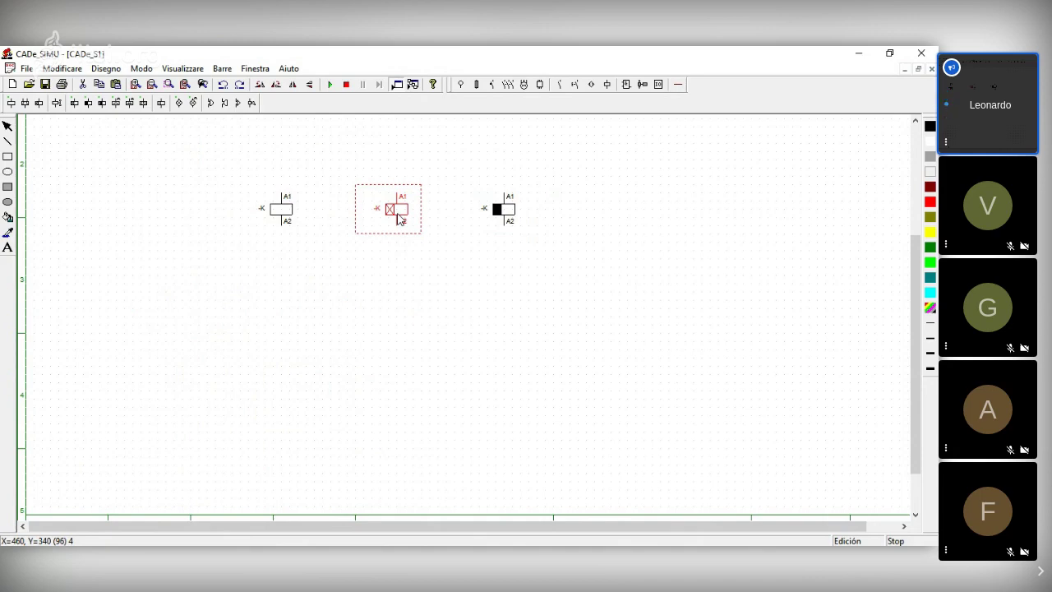
click(503, 212)
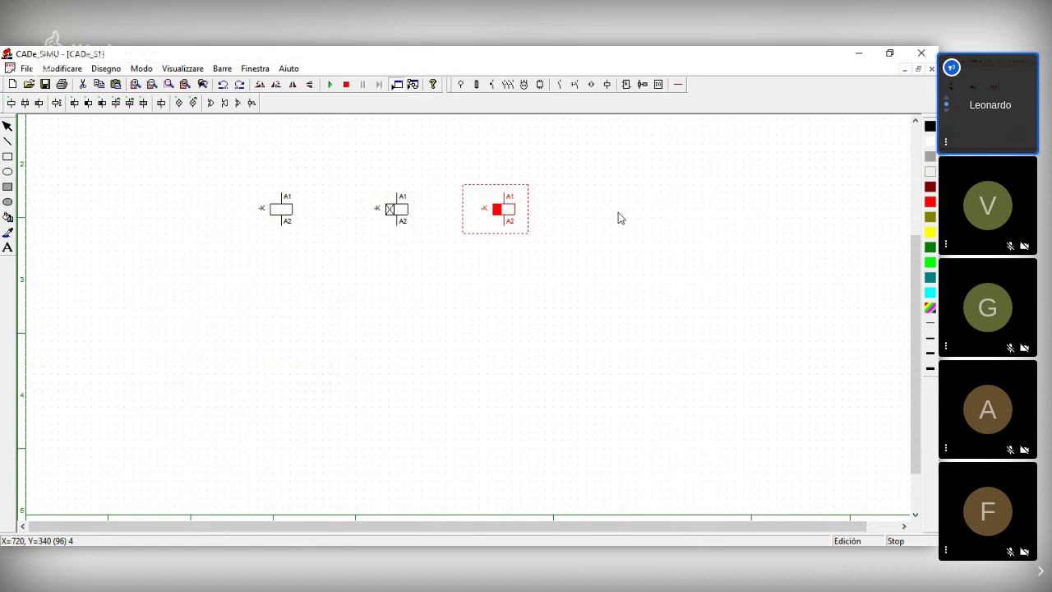
Step: Place an -H lamp beneath the plain coil and a blinking -H lamp with pulse symbol beneath the crossed-box timed coil
click(191, 103)
click(269, 294)
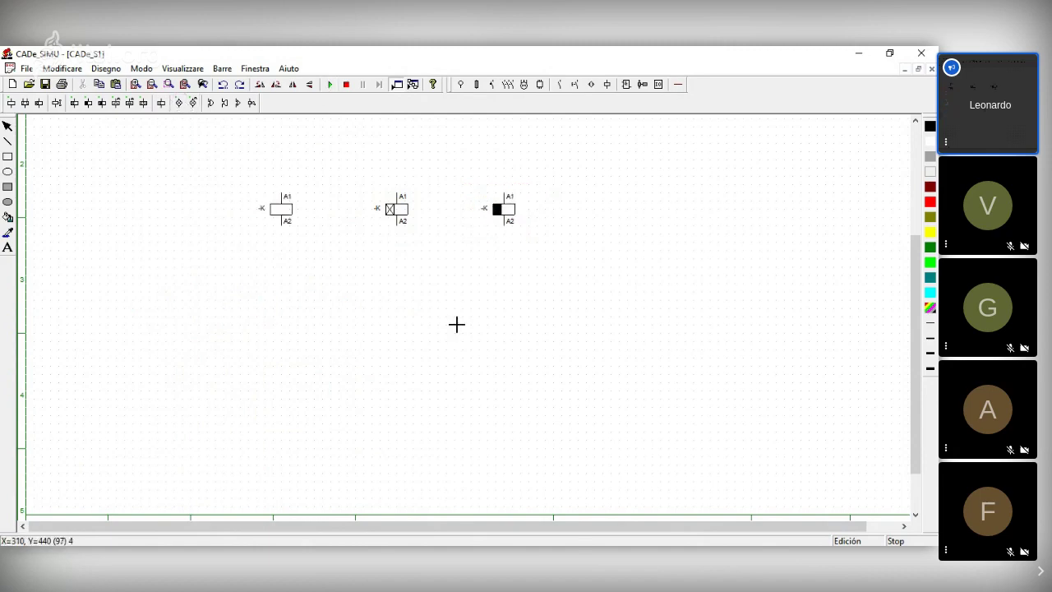
drag(270, 319, 284, 303)
click(324, 280)
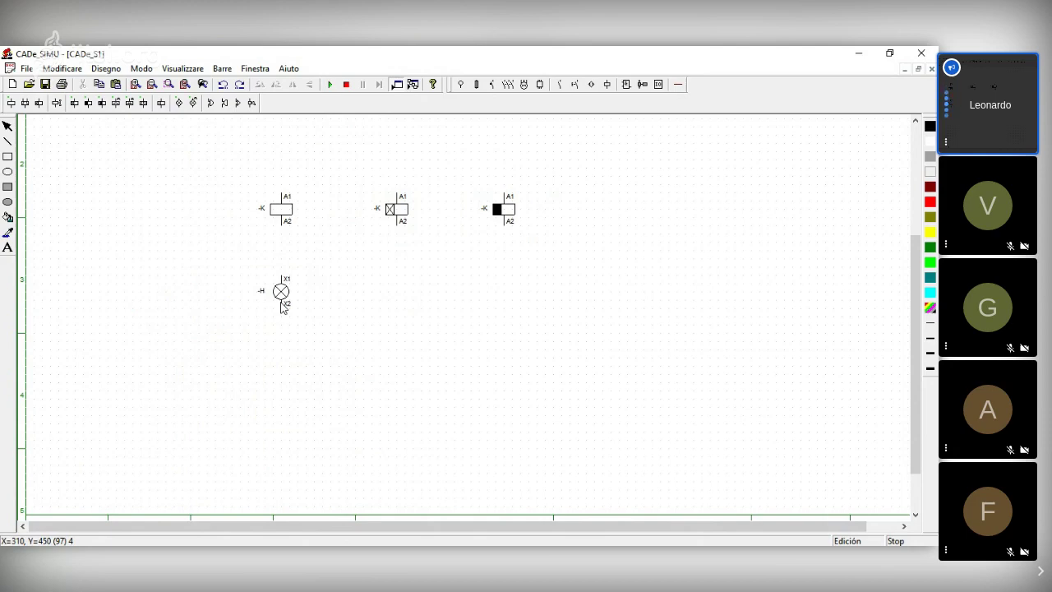
click(193, 102)
click(377, 295)
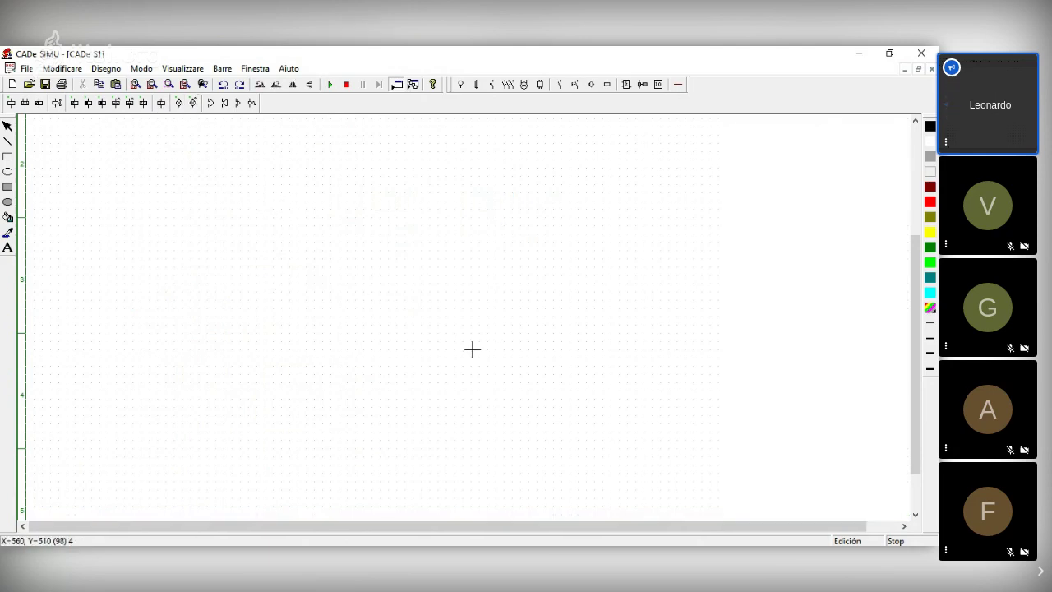
drag(385, 312, 379, 288)
click(380, 293)
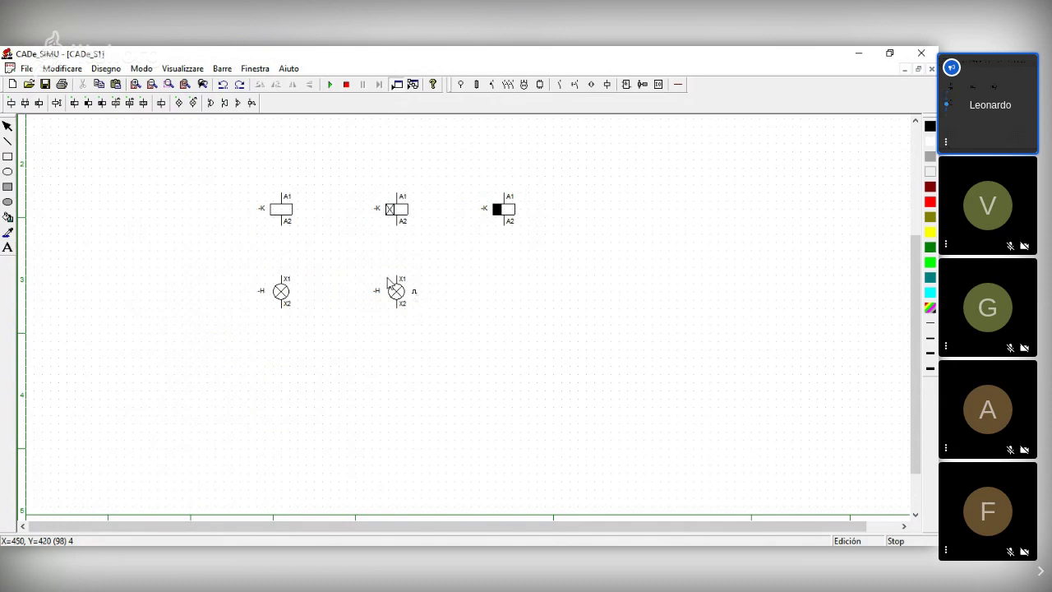
Step: Place the horn-shaped -H signal with terminals X1-X2 beneath the black-box timed coil, aligned with the two lamps
click(244, 105)
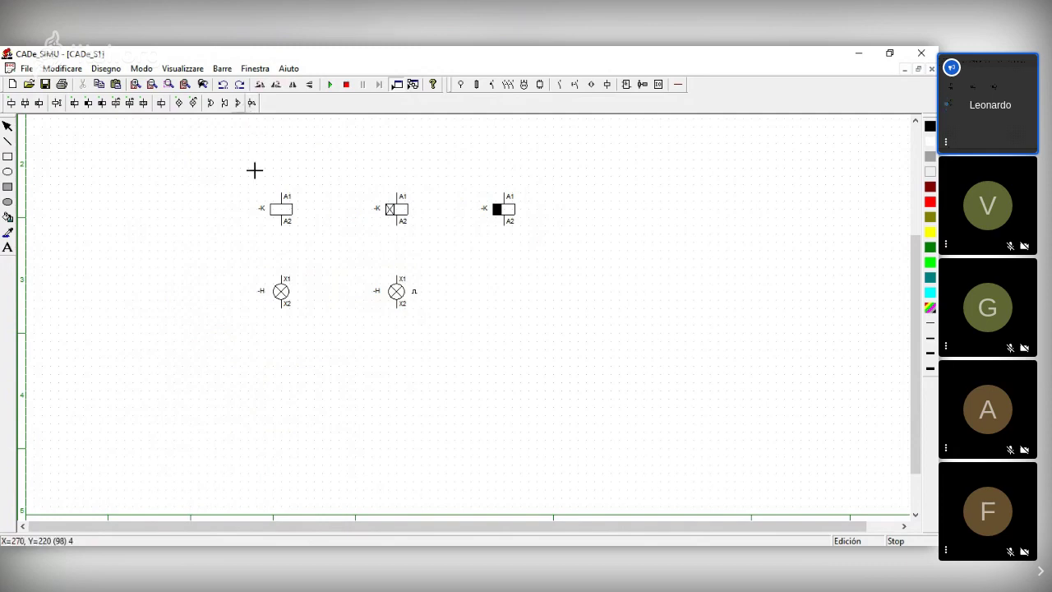
click(576, 339)
right_click(646, 412)
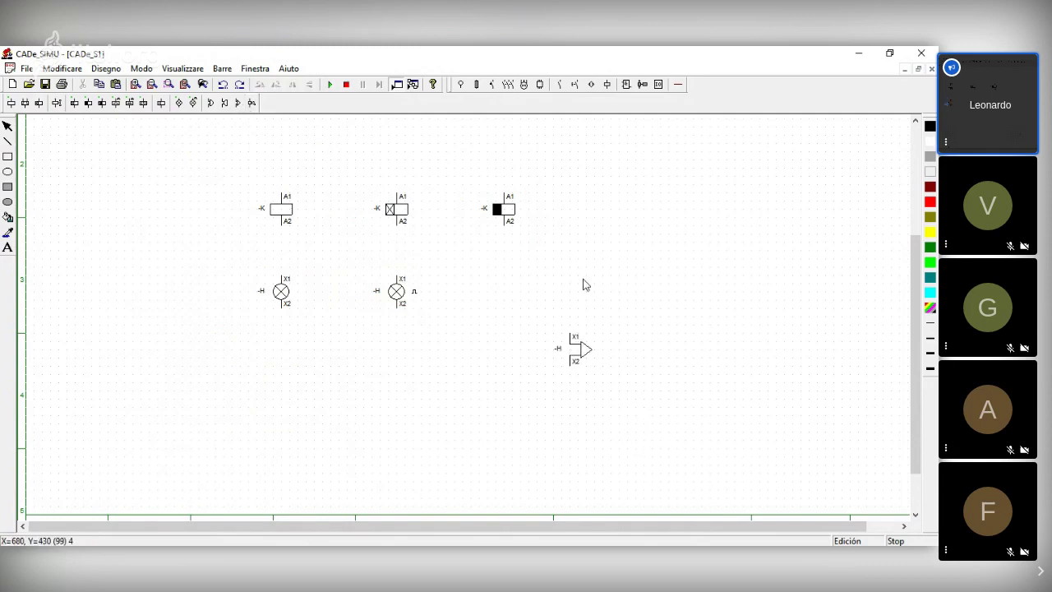
drag(585, 354, 530, 296)
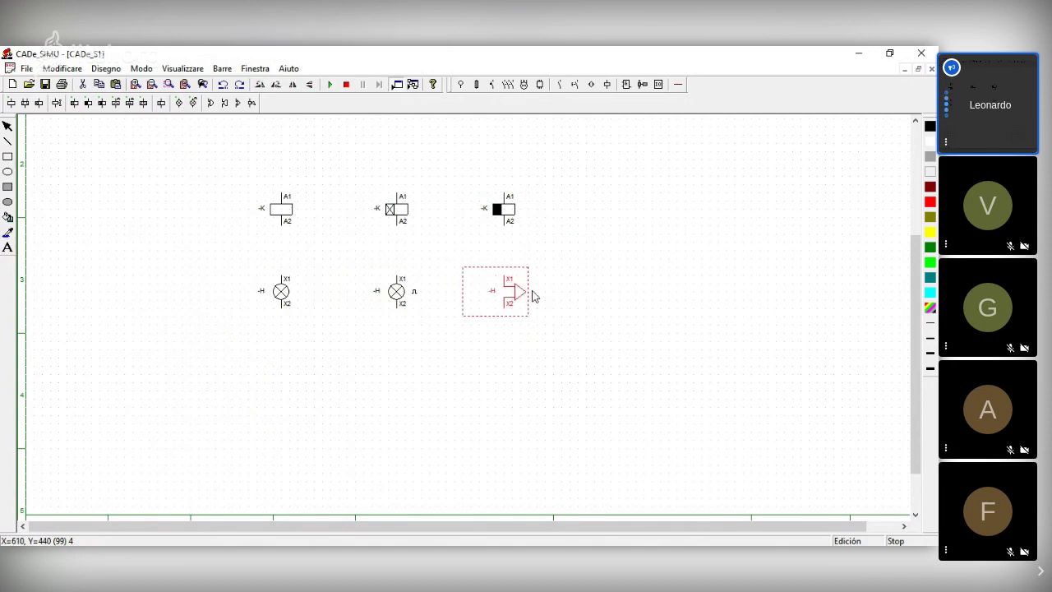
Step: Delete all three coils and all three -H signal devices from the sheet
click(609, 295)
drag(149, 159, 622, 351)
key(Delete)
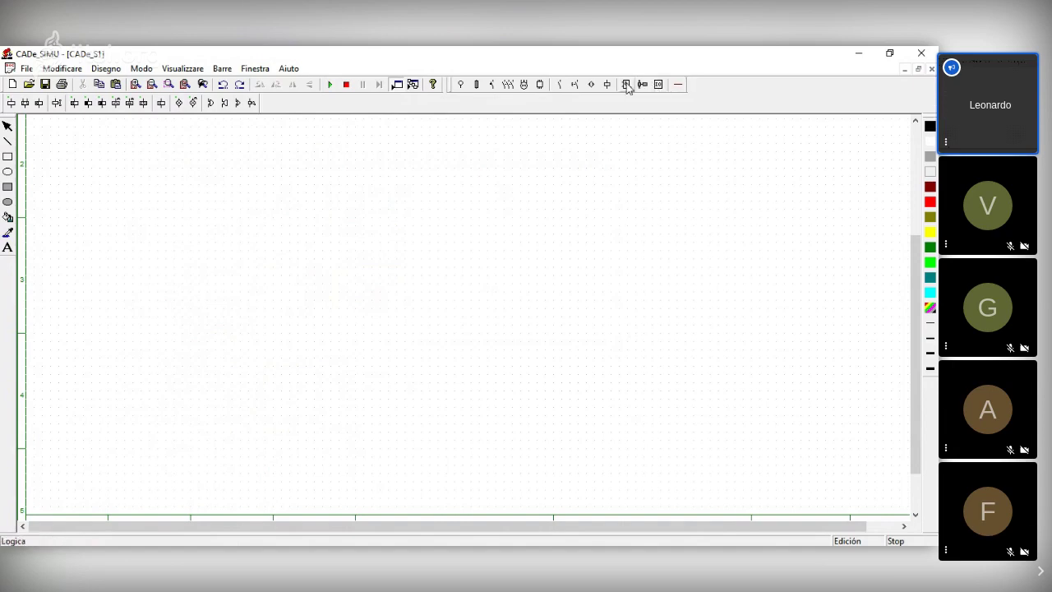
Step: From the wire library, draw a horizontal brown phase wire, a blue neutral wire and a dashed green earth wire, one below another
click(679, 86)
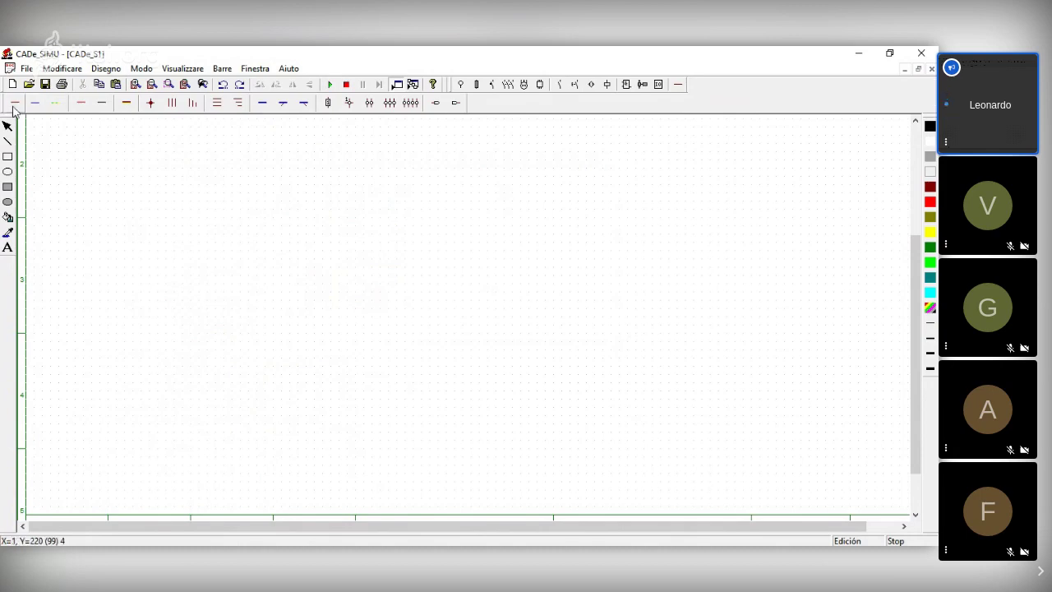
drag(165, 200, 496, 200)
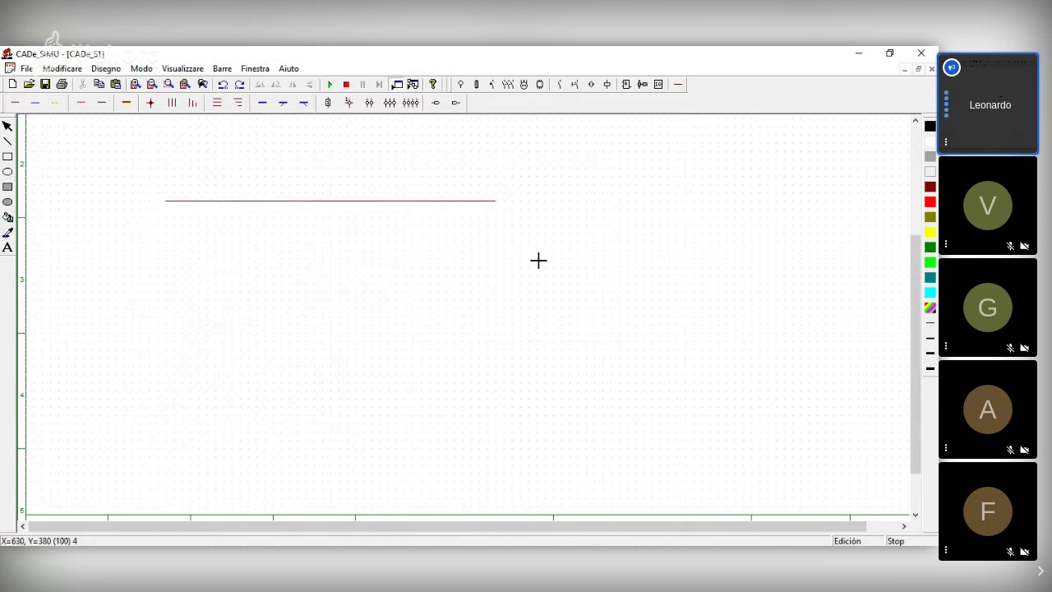
drag(171, 256, 496, 254)
right_click(123, 181)
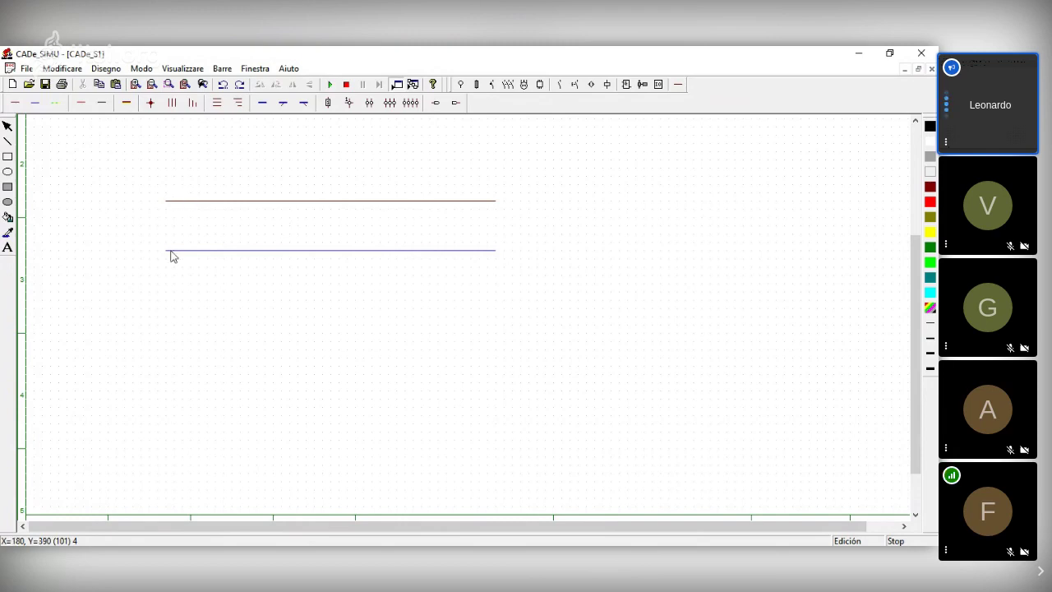
click(70, 98)
drag(174, 300, 534, 300)
Step: Draw a horizontal red wire and a black wire beneath the dashed green wire
click(80, 102)
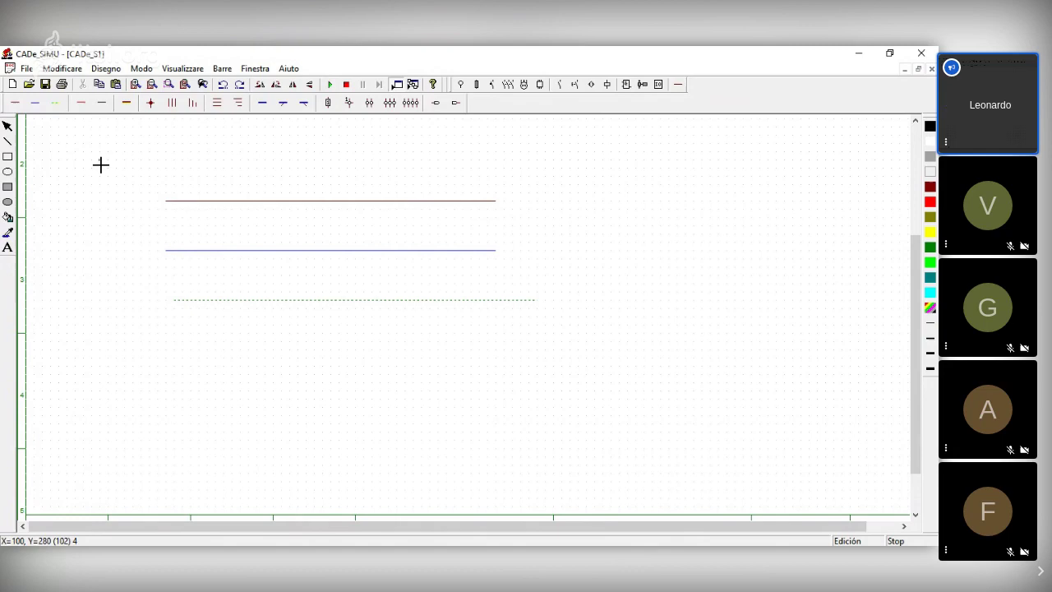
click(189, 371)
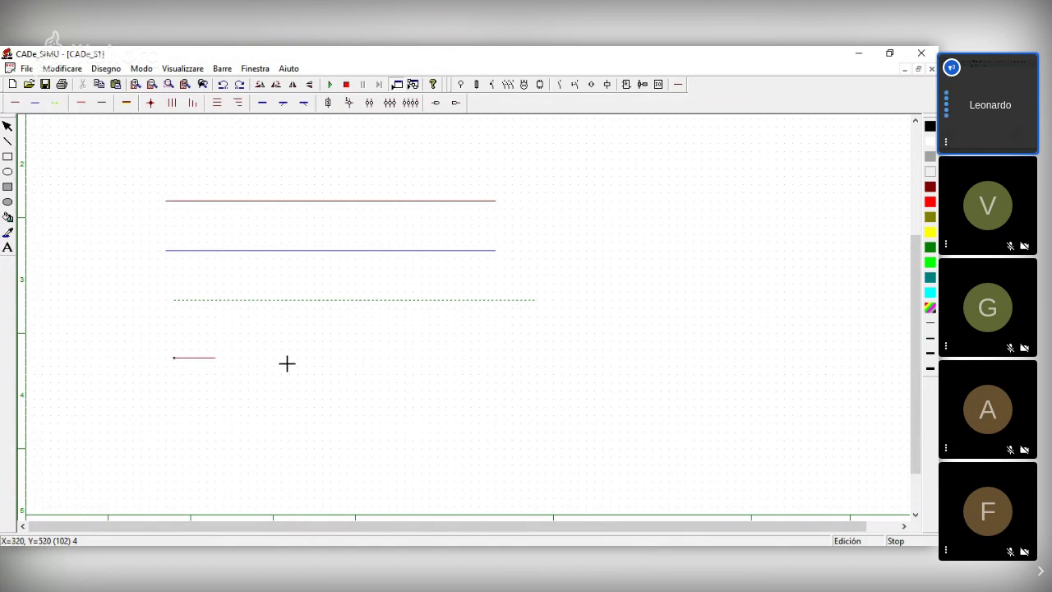
click(181, 390)
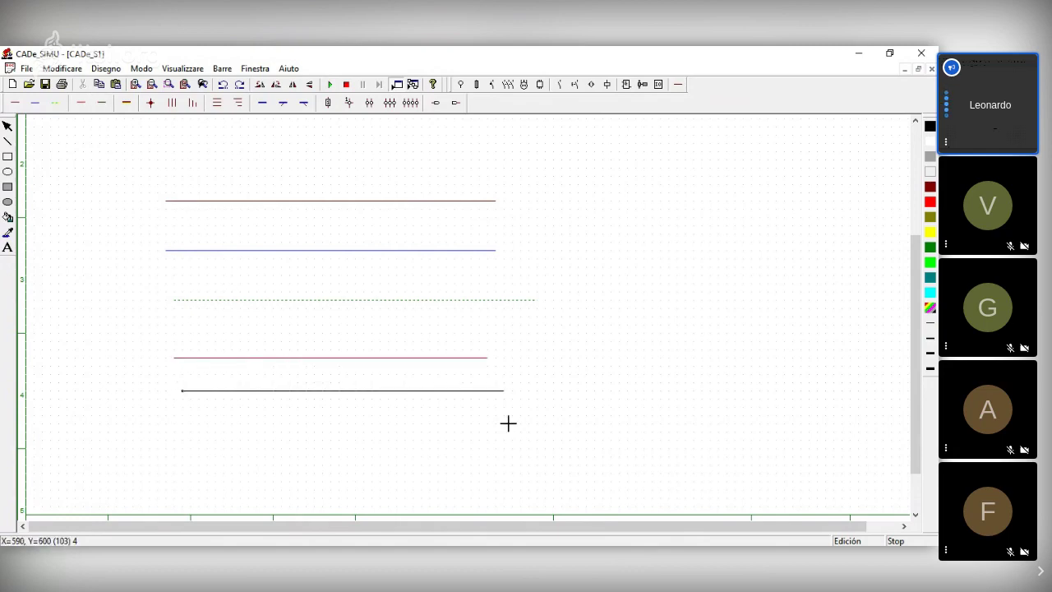
Step: Add a connection node on the blue wire and draw a short blue branch downward from it
click(151, 103)
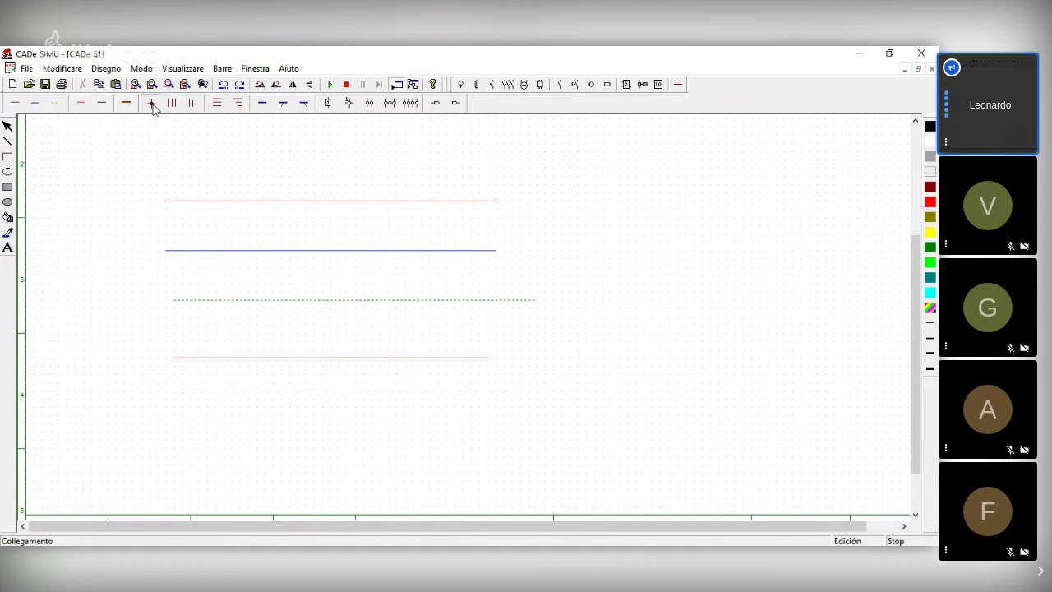
click(370, 250)
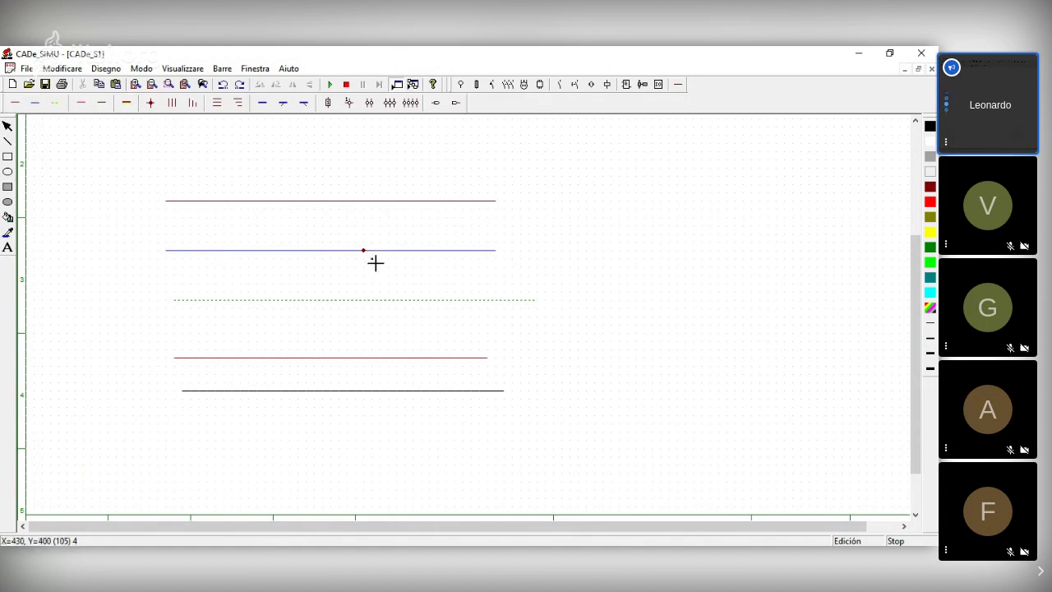
drag(364, 254, 363, 274)
Step: Draw two vertical three-wire bundles beside the horizontal wires, one with even ends and one with staggered upper ends
click(172, 105)
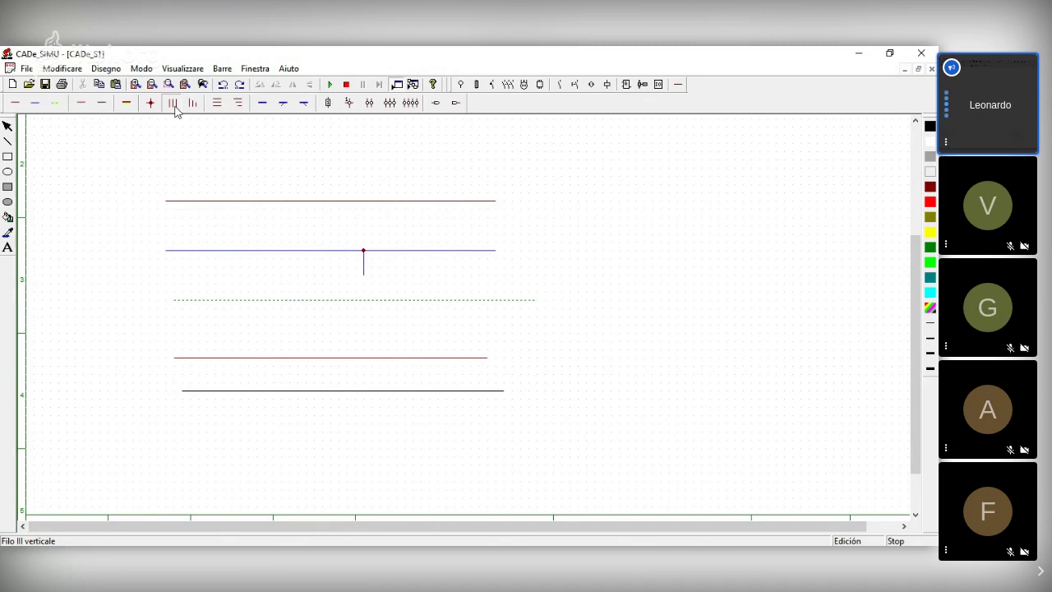
click(633, 455)
drag(727, 208, 743, 449)
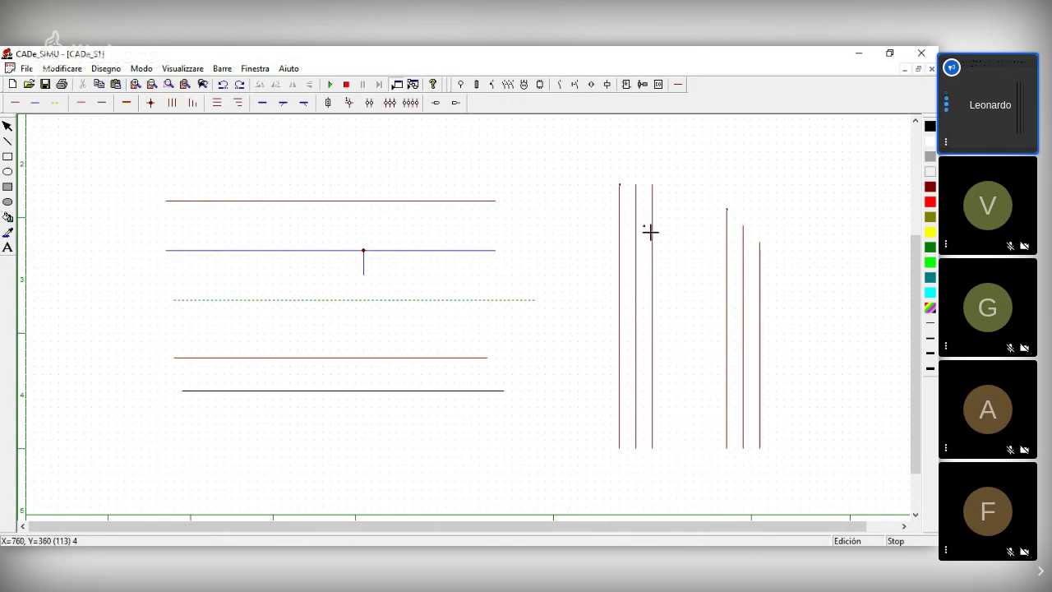
Step: Draw three parallel horizontal phase wires above the vertical bundles, the lowest meeting the ends of the even bundle
click(16, 107)
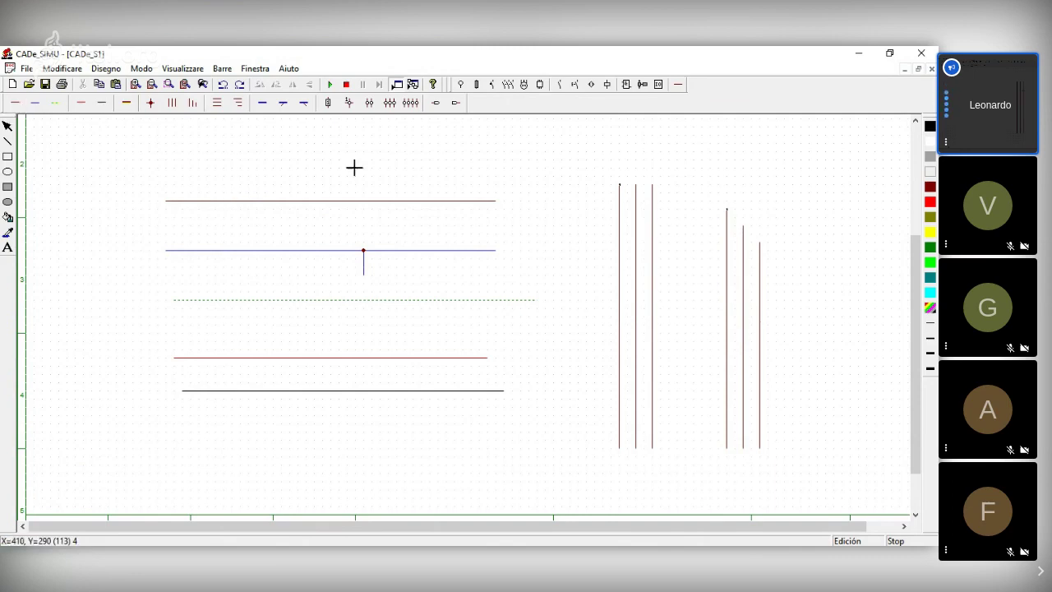
drag(332, 165, 767, 164)
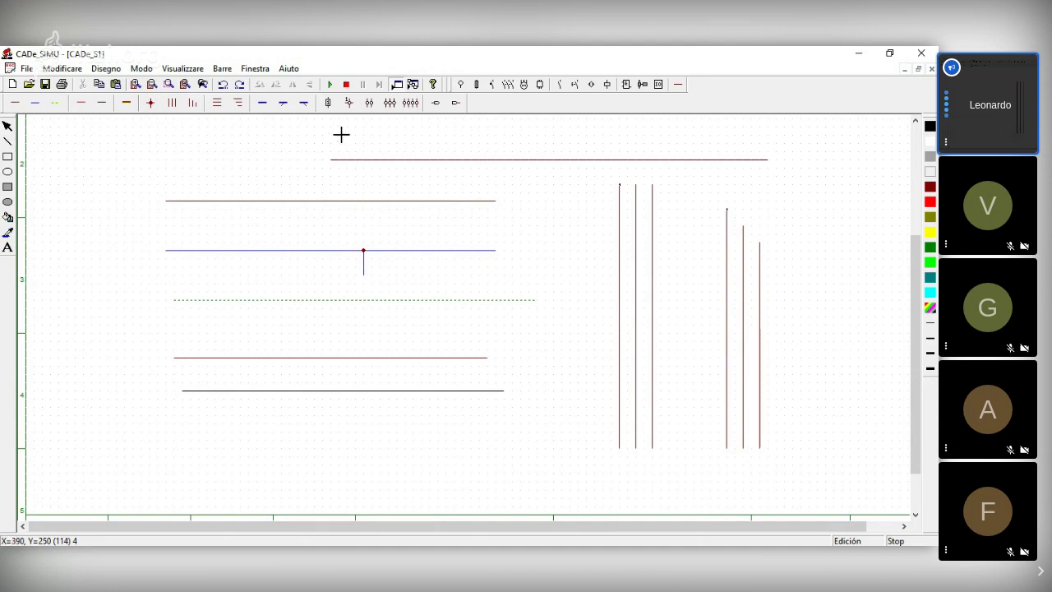
drag(339, 135, 766, 132)
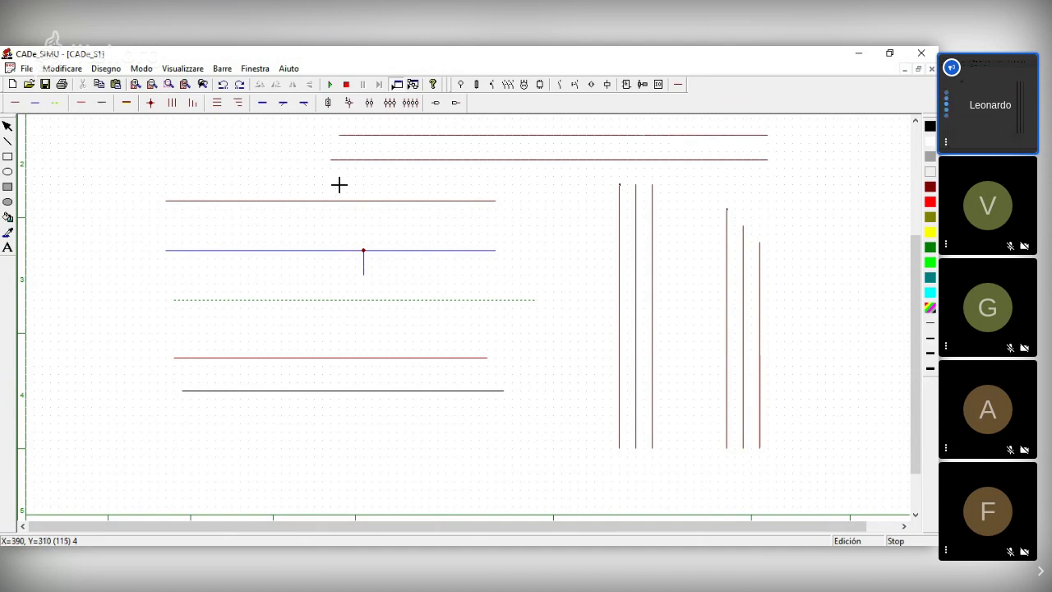
drag(338, 185, 778, 186)
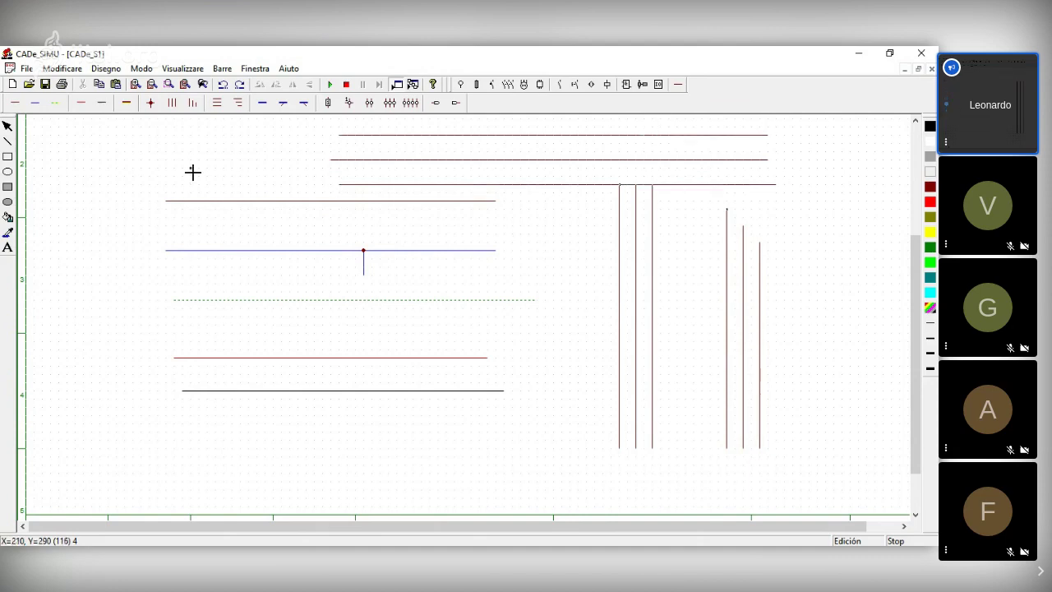
Step: Draw an even horizontal three-wire bundle and several staggered ones, with one branching off the staggered vertical bundle
click(217, 102)
drag(325, 435, 515, 435)
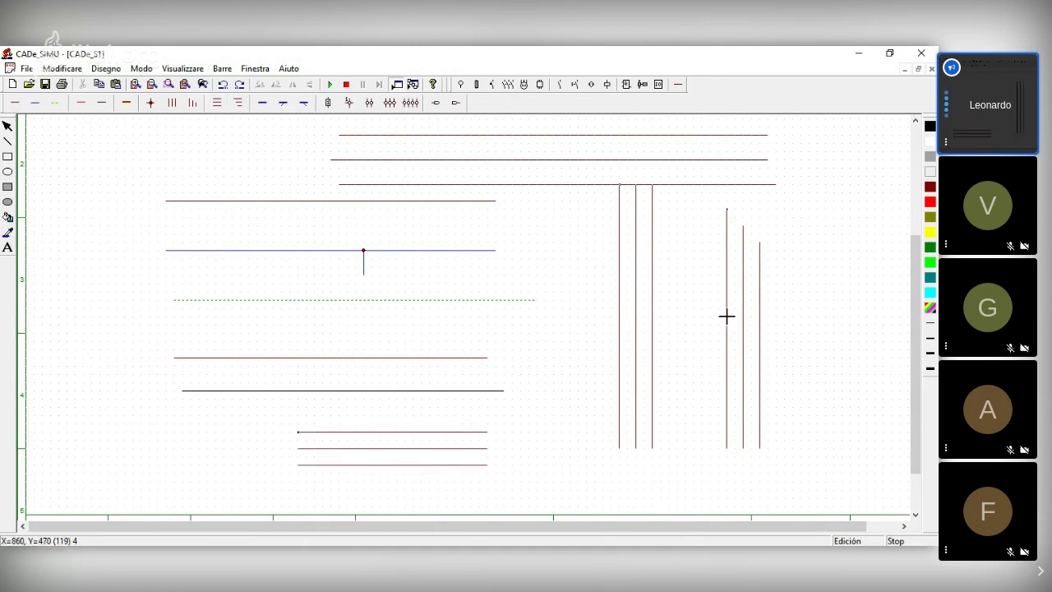
drag(576, 496, 707, 492)
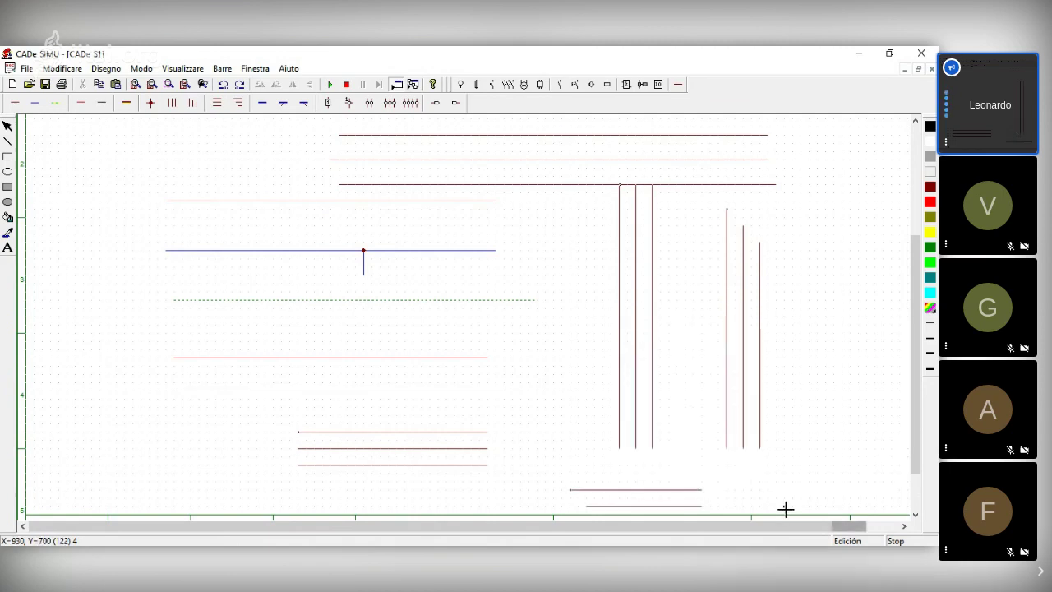
drag(58, 413, 108, 423)
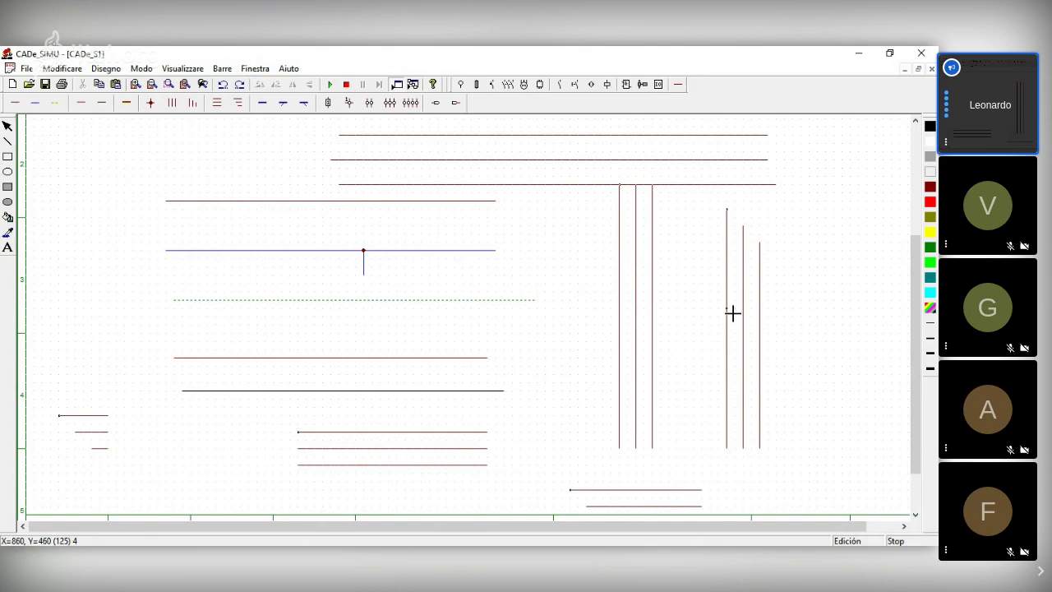
drag(732, 313, 850, 310)
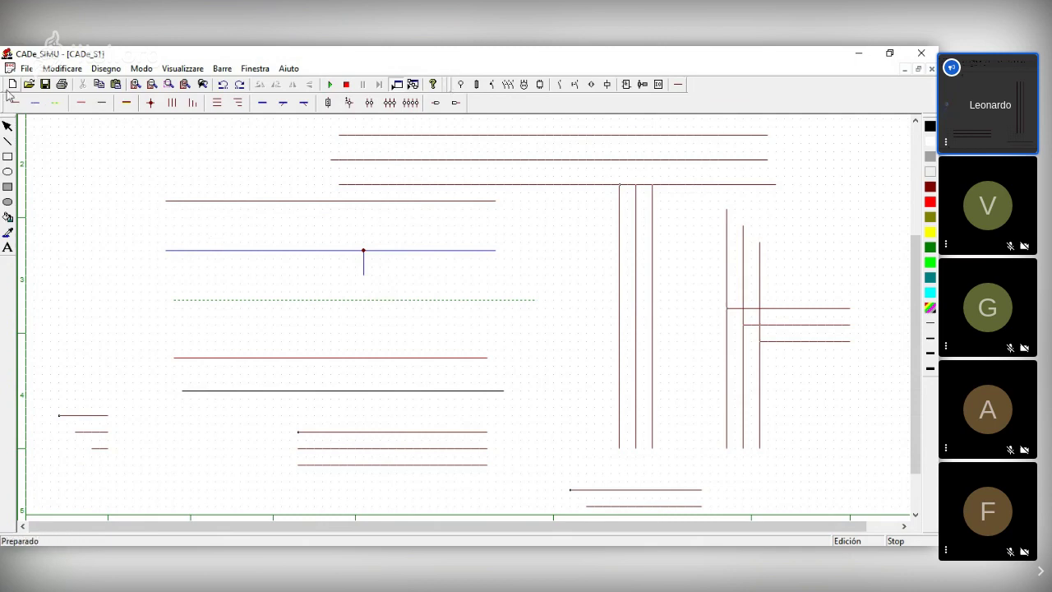
Step: Select all the example wires in the visible drawing area and delete them
click(7, 126)
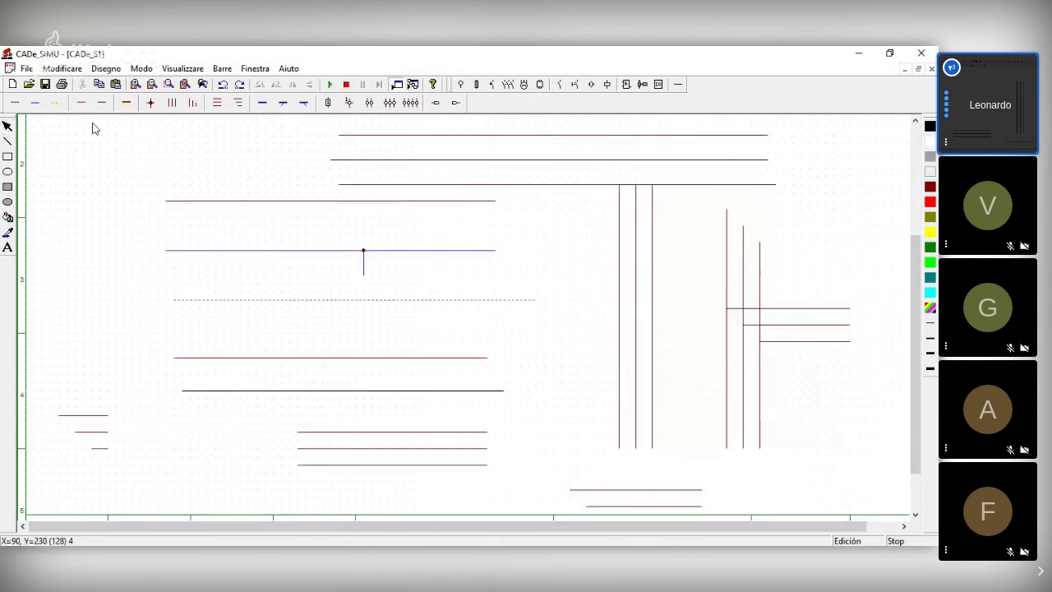
mouse_move(42, 126)
mouse_down()
mouse_move(866, 489)
mouse_move(900, 490)
mouse_up()
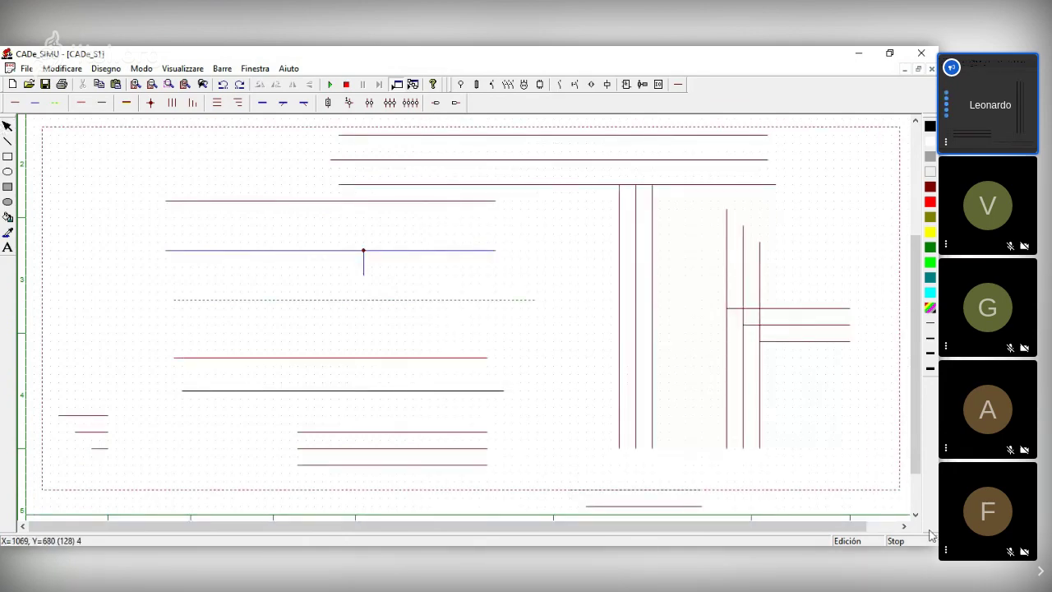
mouse_move(931, 536)
mouse_down()
mouse_move(901, 515)
mouse_move(886, 520)
mouse_up()
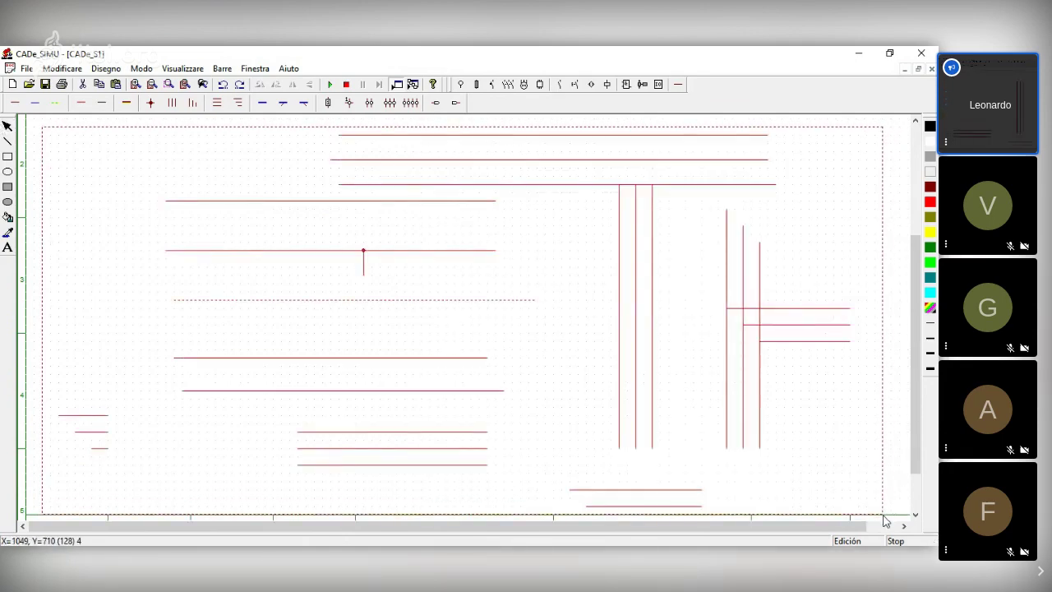
key(Delete)
Step: Delete the leftover wire of the staggered bundle lying in the Título field of the title block
scroll(789, 461, down, 3)
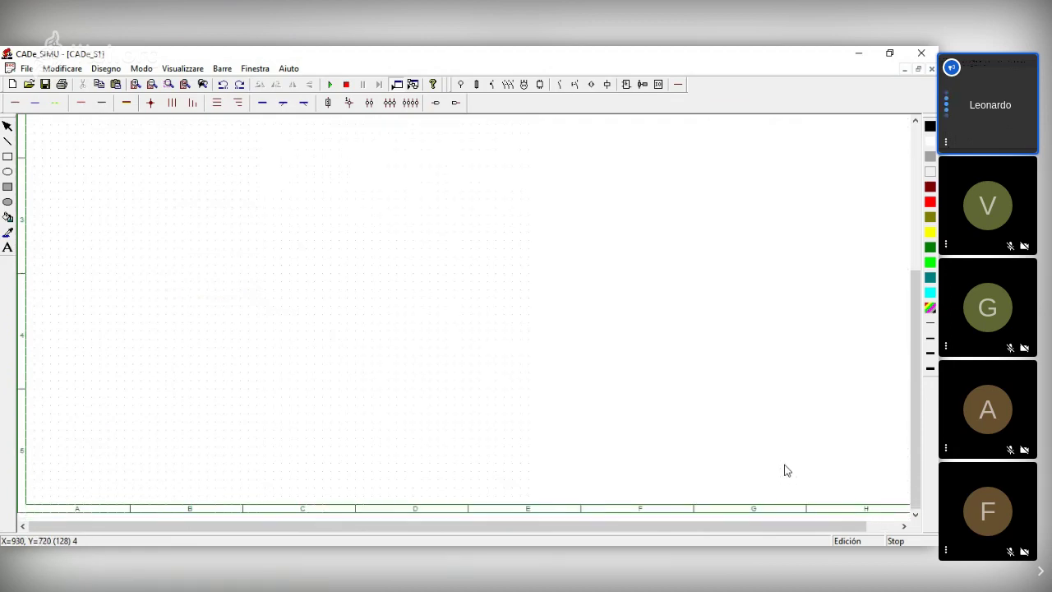
click(699, 462)
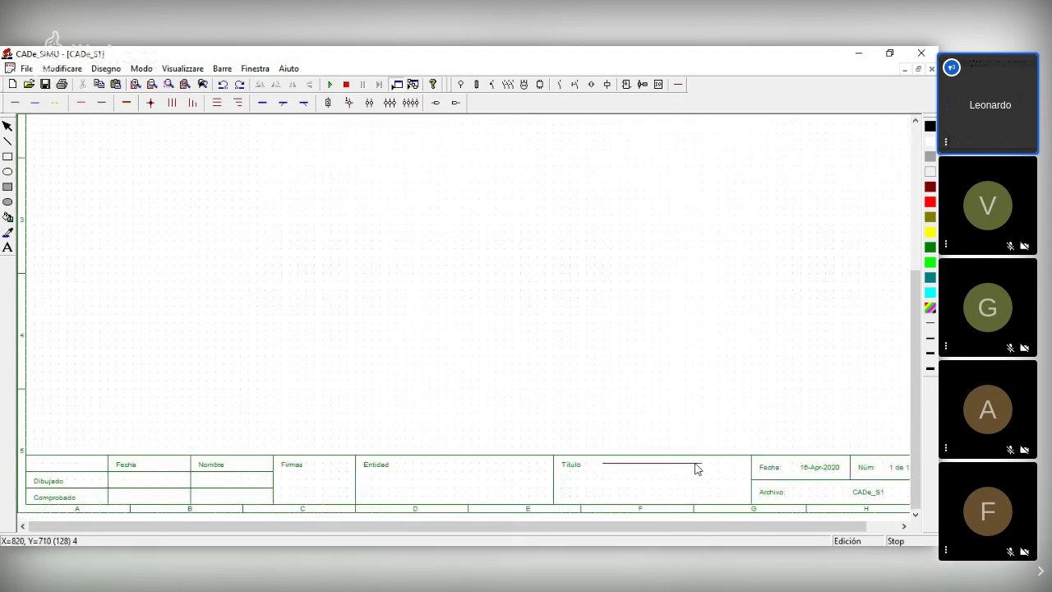
key(Delete)
click(696, 468)
key(Delete)
scroll(654, 450, up, 3)
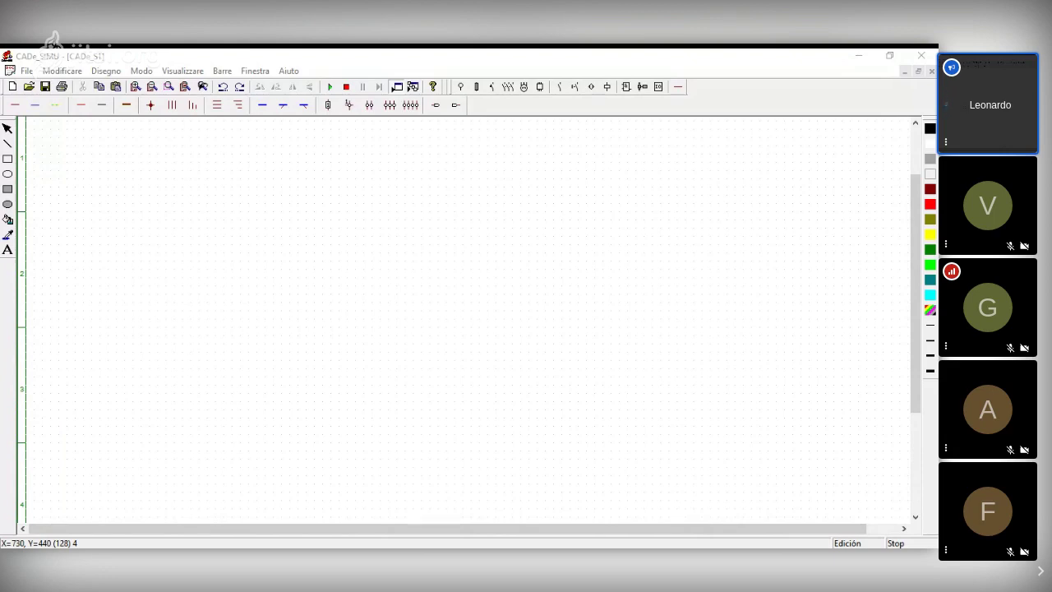
scroll(689, 315, up, 2)
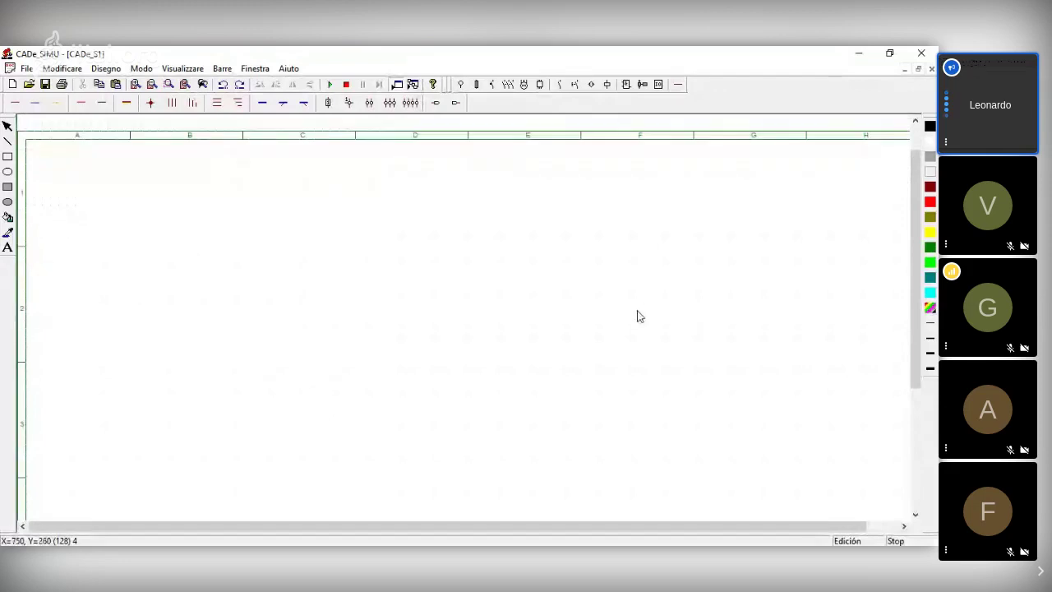
scroll(639, 316, down, 1)
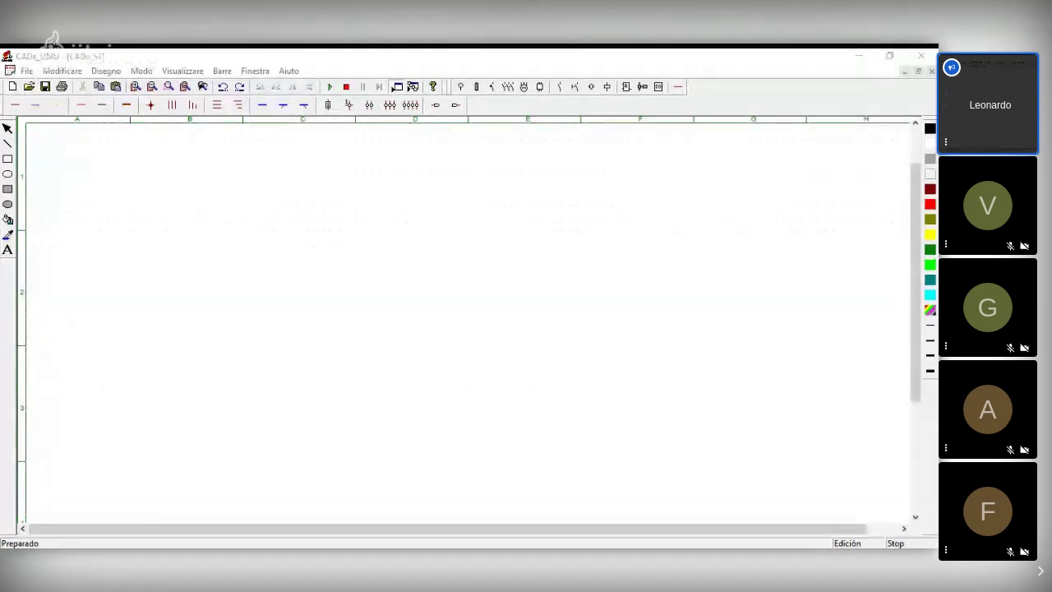
click(540, 423)
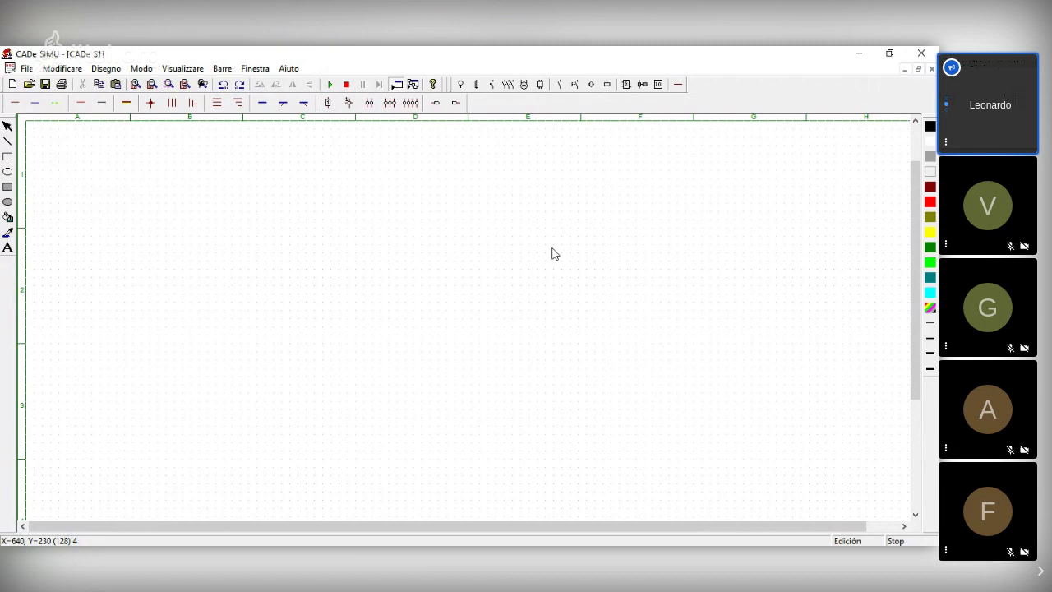
Step: Place an L phase supply terminal near the sheet's upper-left area and rotate it so its connection faces right
click(461, 85)
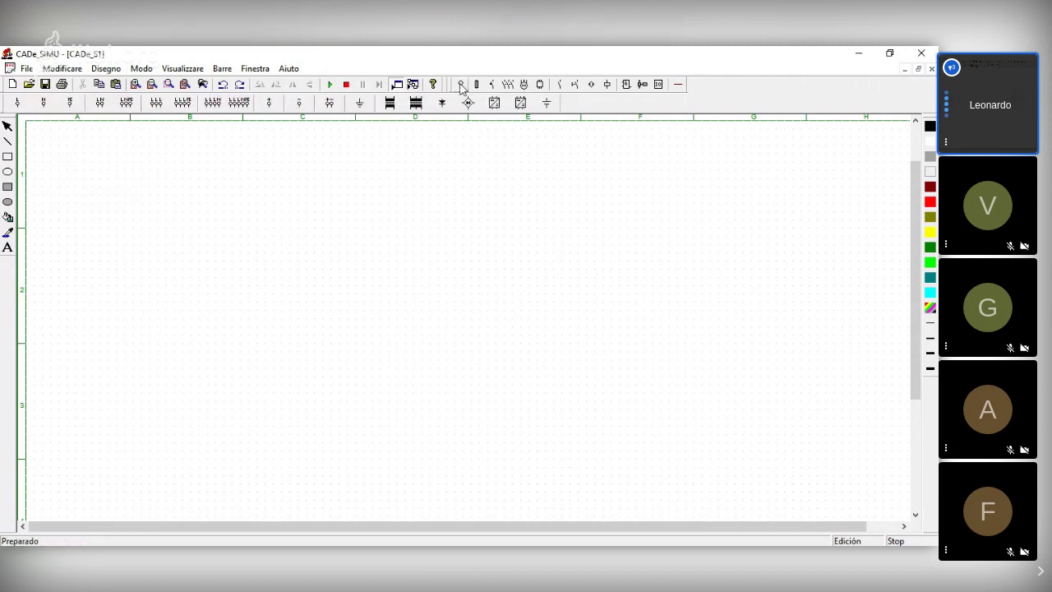
click(138, 86)
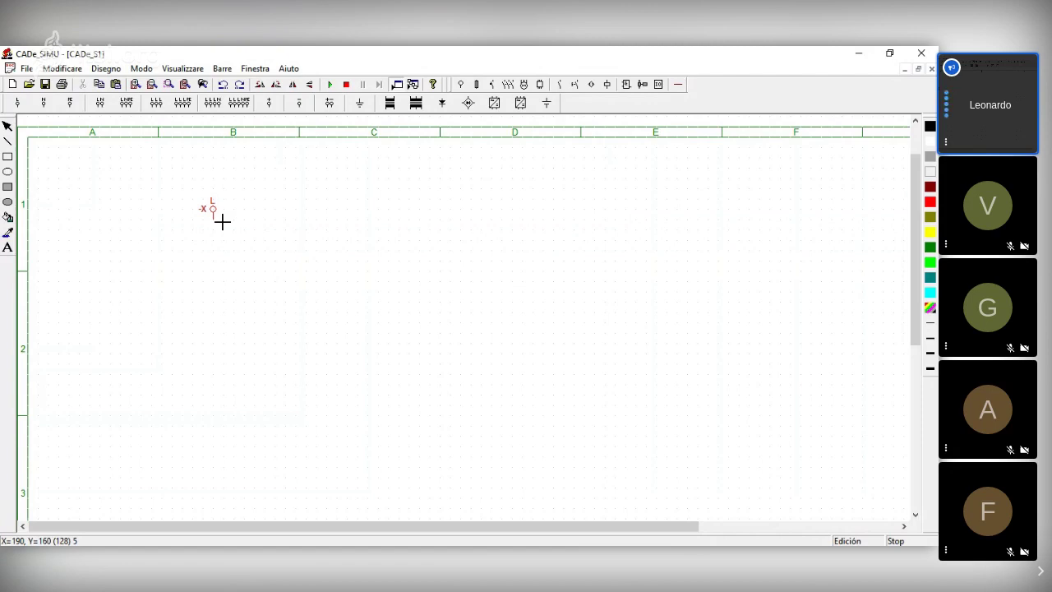
right_click(254, 242)
click(213, 219)
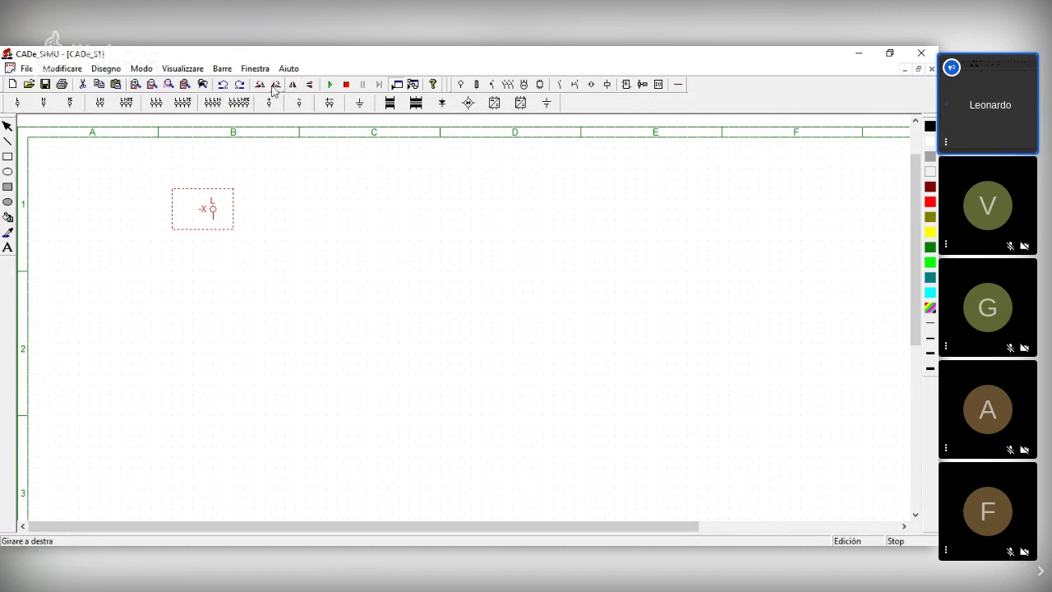
click(274, 90)
click(272, 211)
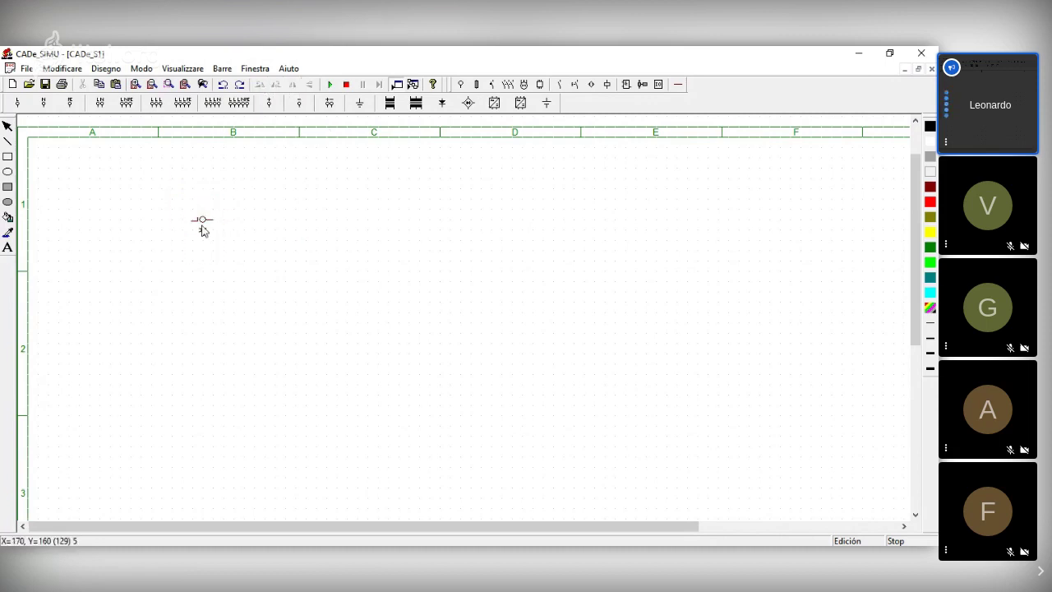
click(204, 230)
drag(203, 195, 183, 202)
click(251, 218)
Step: Draw a horizontal phase wire from the L terminal across the sheet to column E
click(677, 84)
click(15, 102)
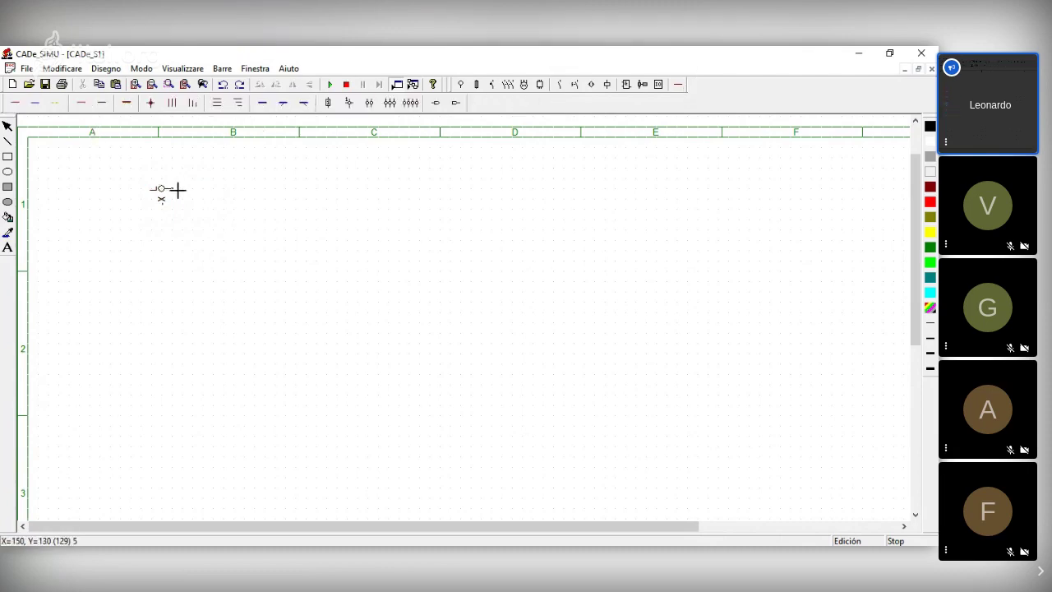
click(178, 190)
click(731, 197)
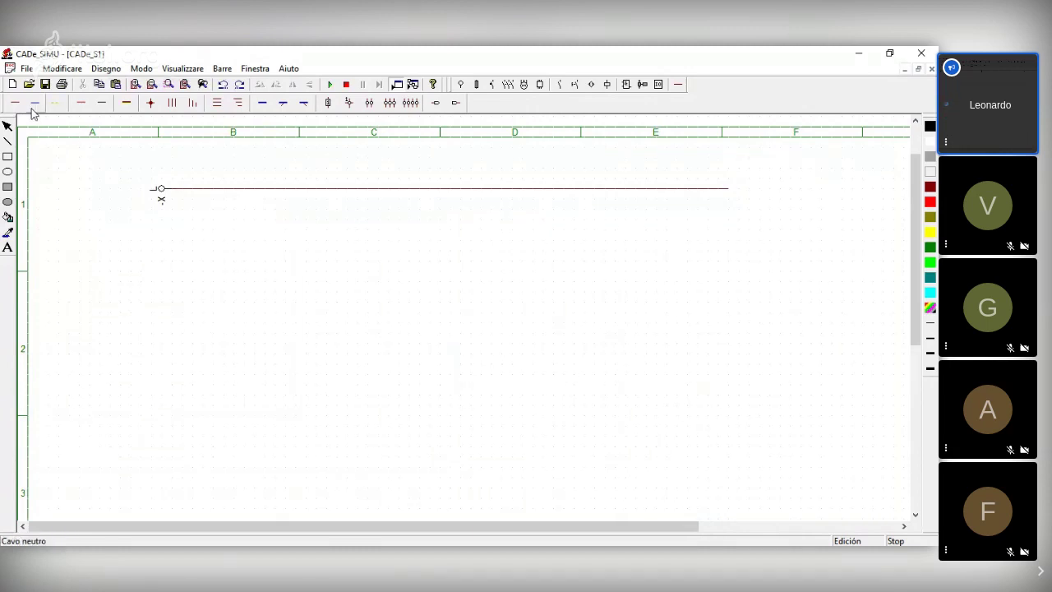
Step: Place an N neutral supply terminal well below the L terminal and rotate it so its connection faces right
click(476, 85)
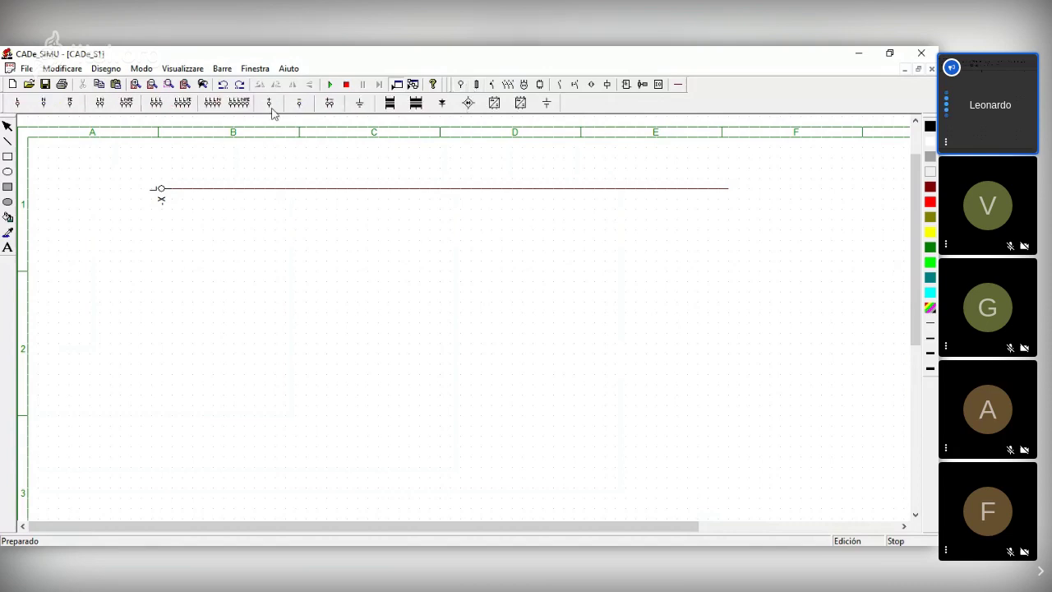
click(44, 103)
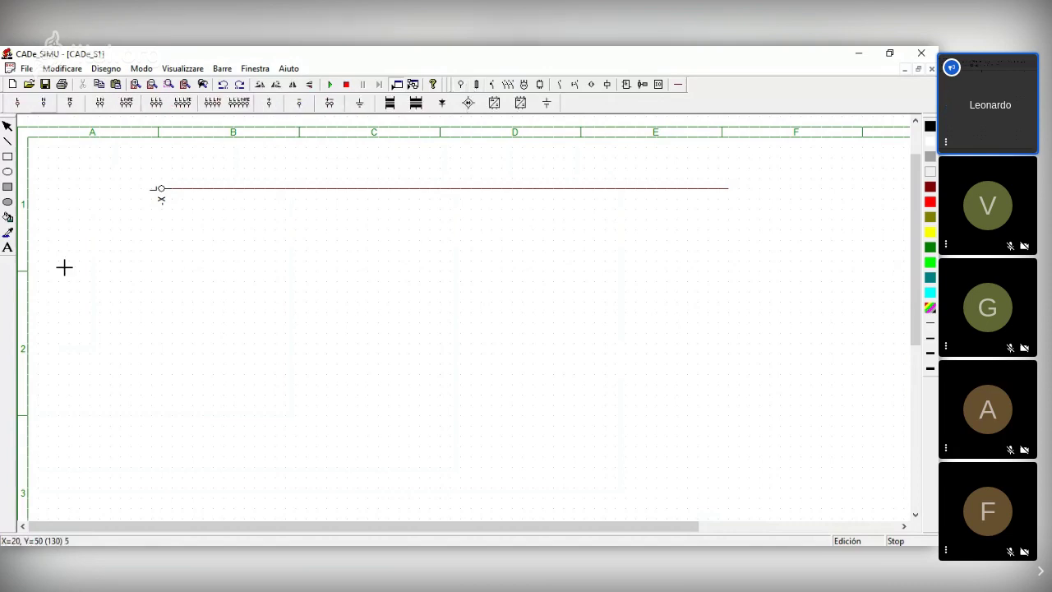
click(160, 376)
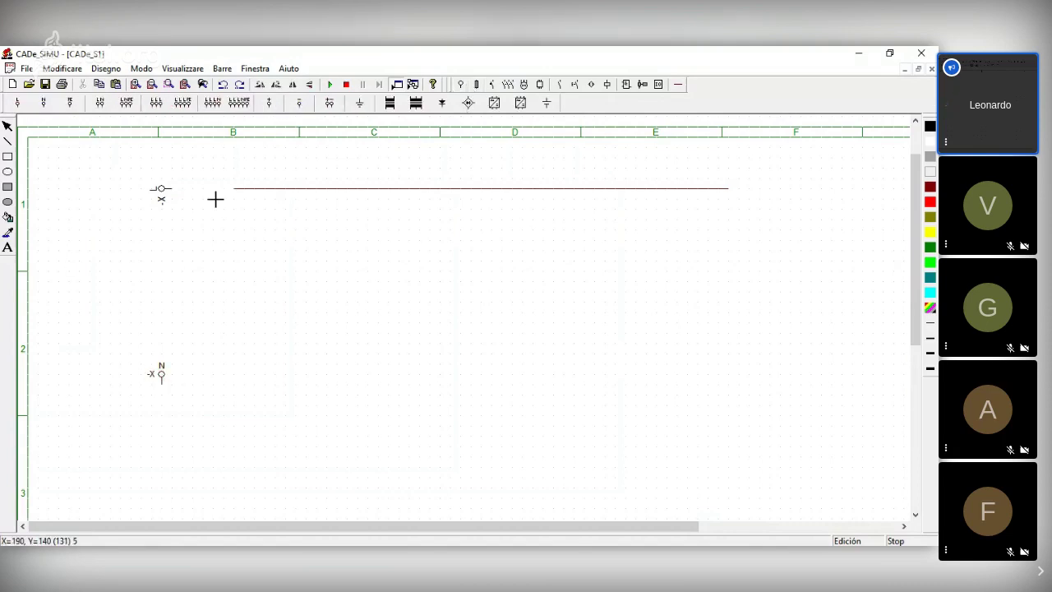
click(225, 186)
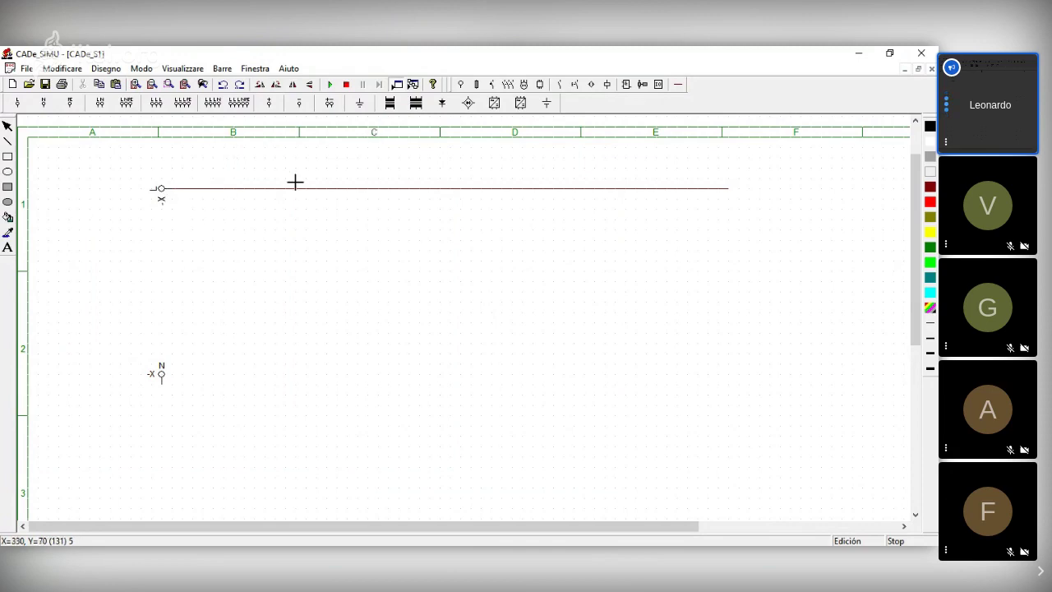
key(Escape)
click(162, 372)
Step: Draw a horizontal neutral wire from the N terminal across the sheet to column E
click(678, 84)
click(35, 103)
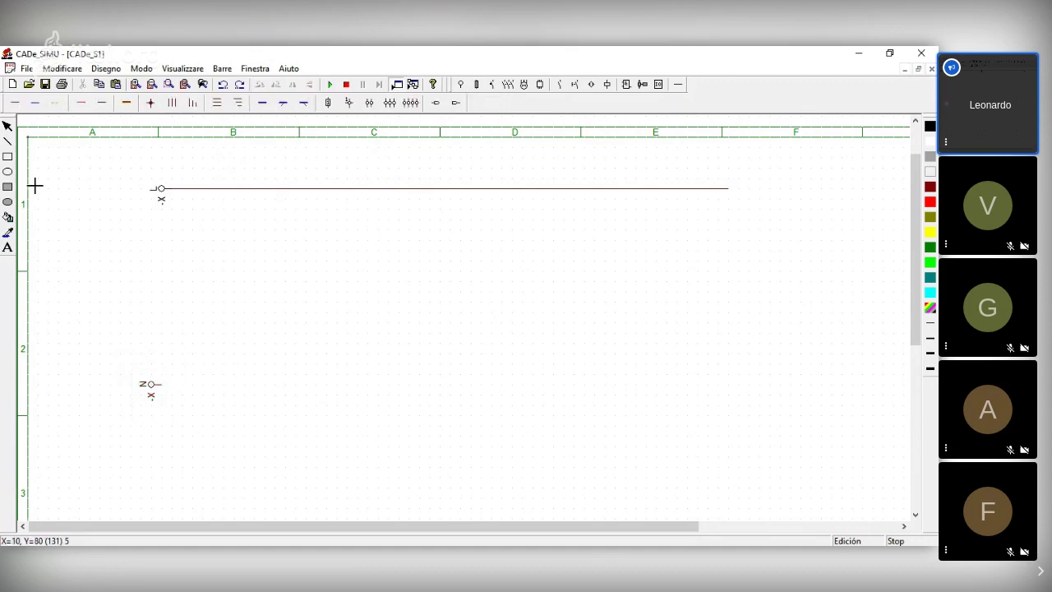
click(759, 384)
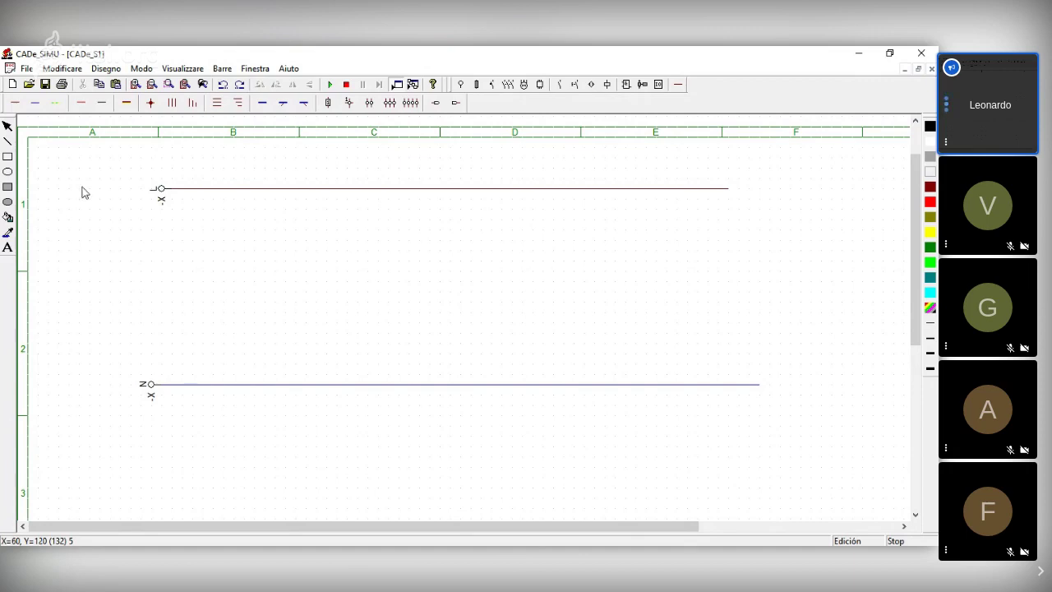
Step: Delete the phase wire and place a single-pole fuse, rotated horizontally, in line with the L terminal
click(206, 191)
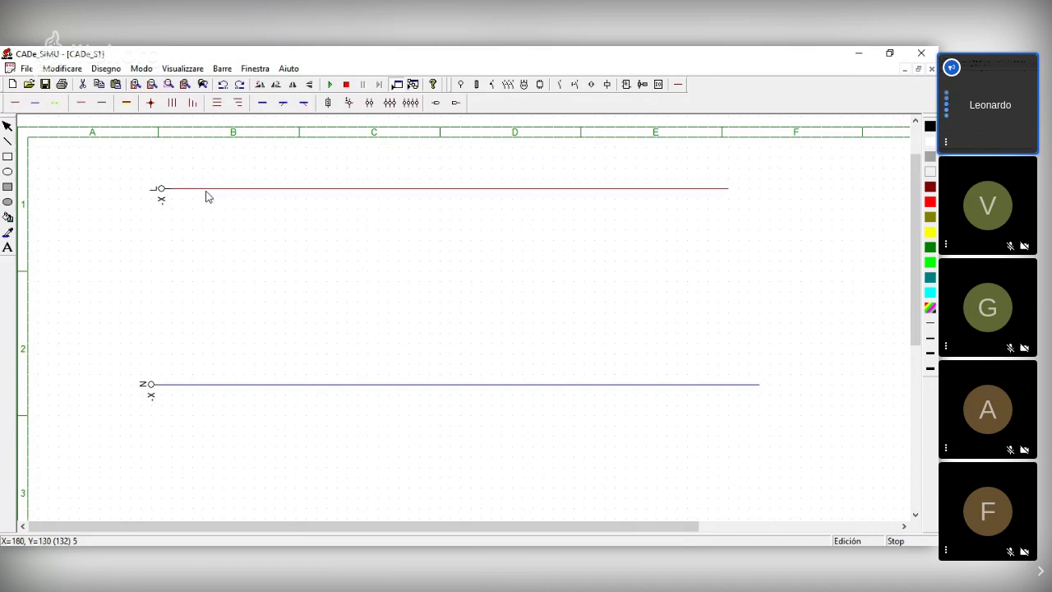
key(Delete)
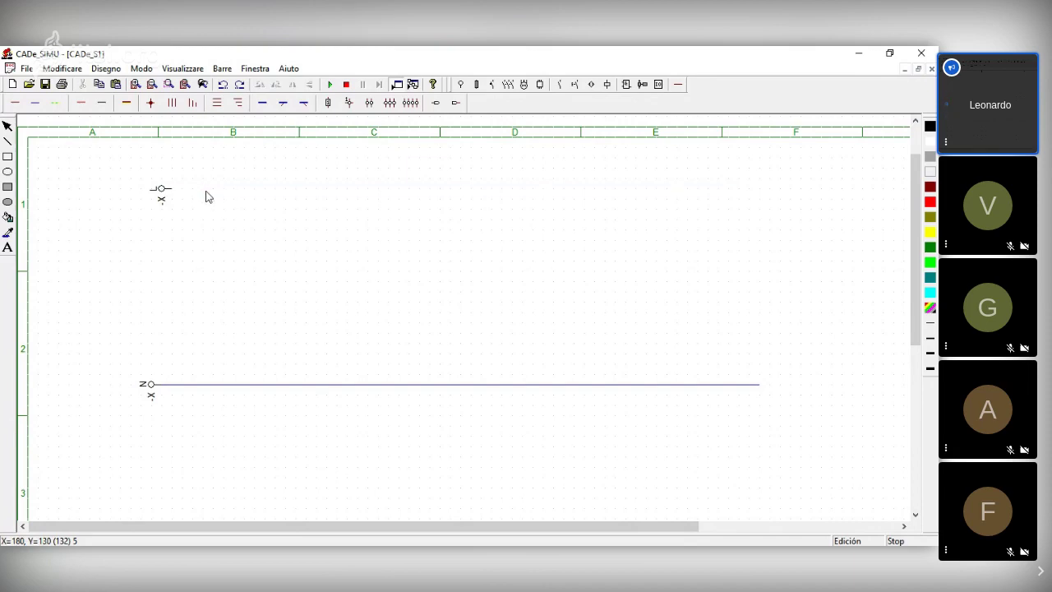
click(476, 85)
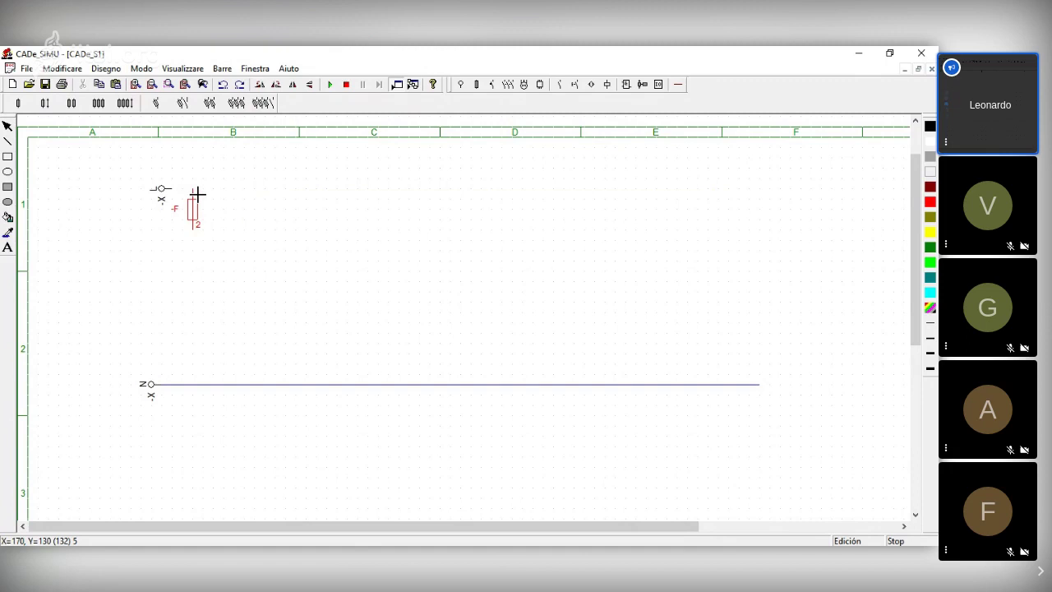
key(Escape)
click(260, 85)
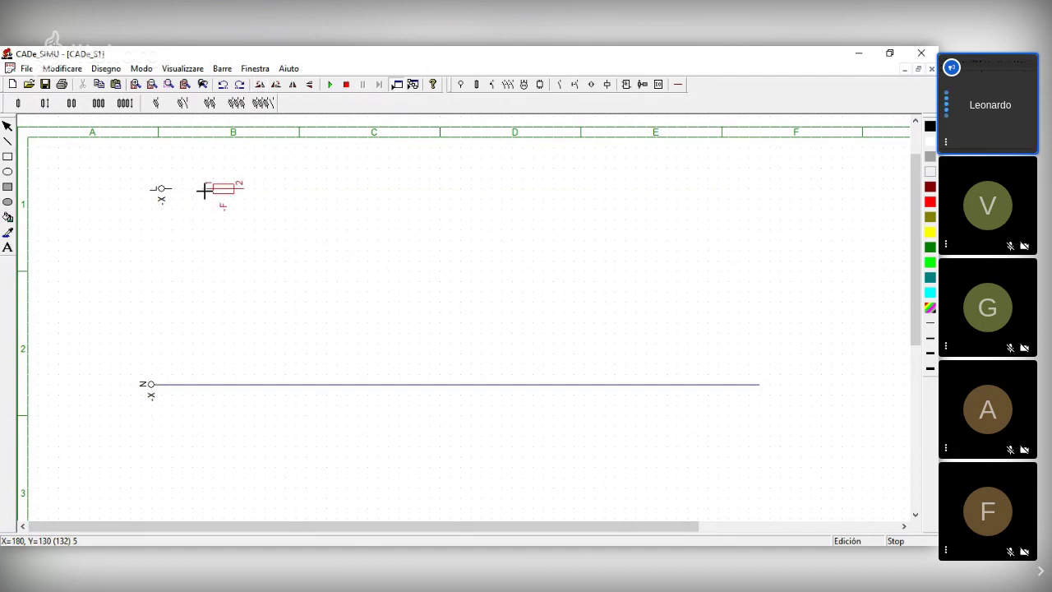
click(195, 190)
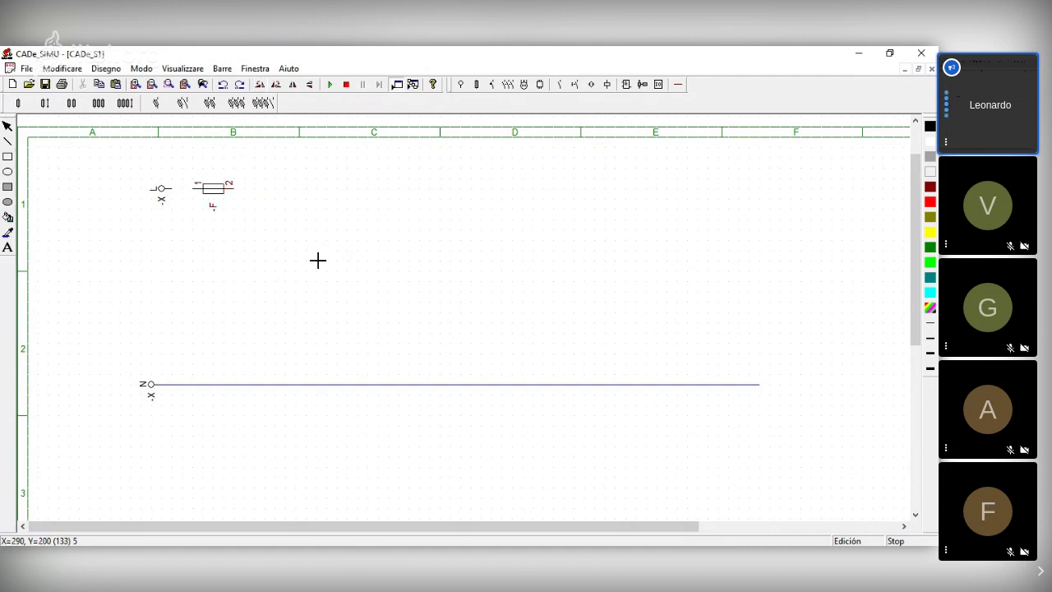
Step: Wire the L terminal to the fuse with phase wire and extend the phase line from the fuse to column E
click(662, 85)
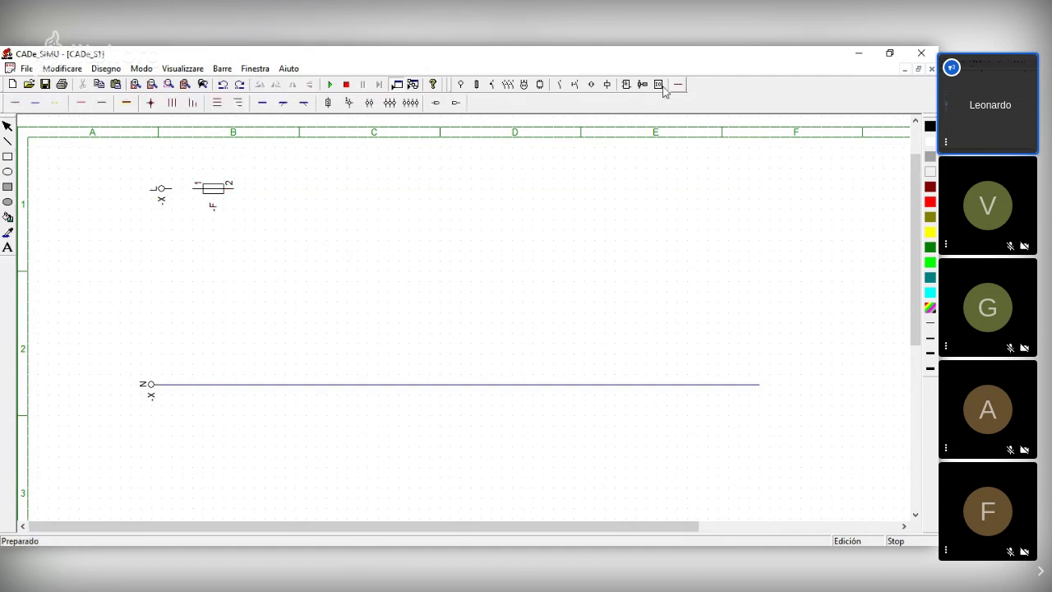
click(196, 188)
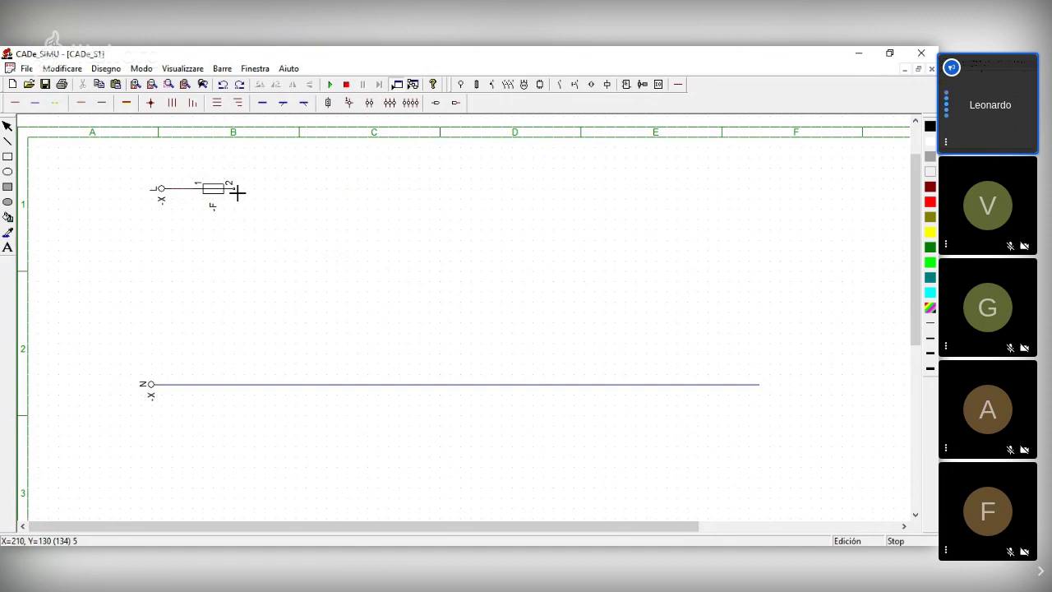
drag(237, 193, 756, 204)
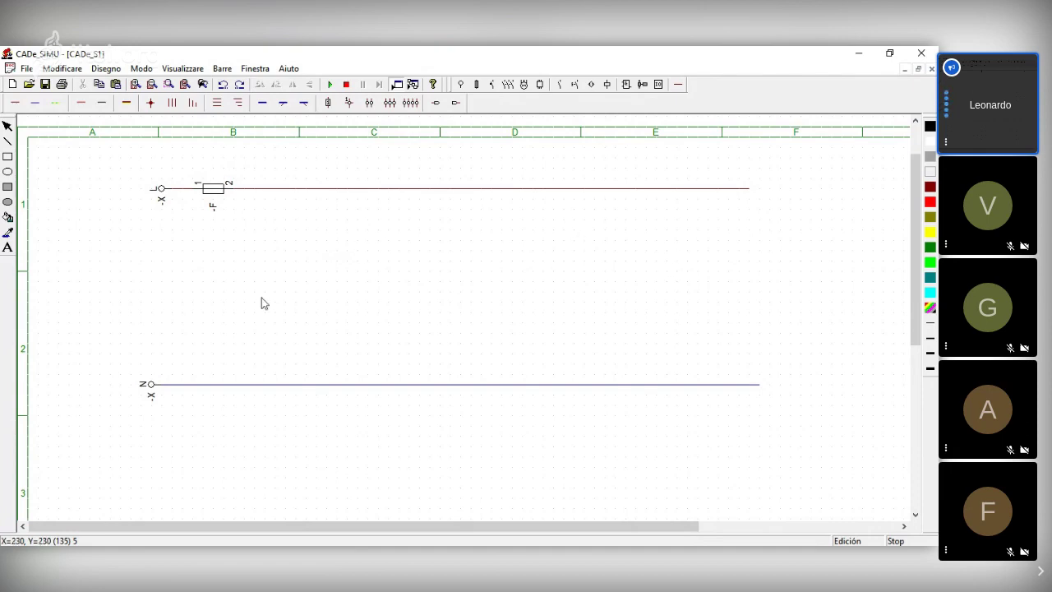
Step: Rename the fuse as -F1
double_click(212, 199)
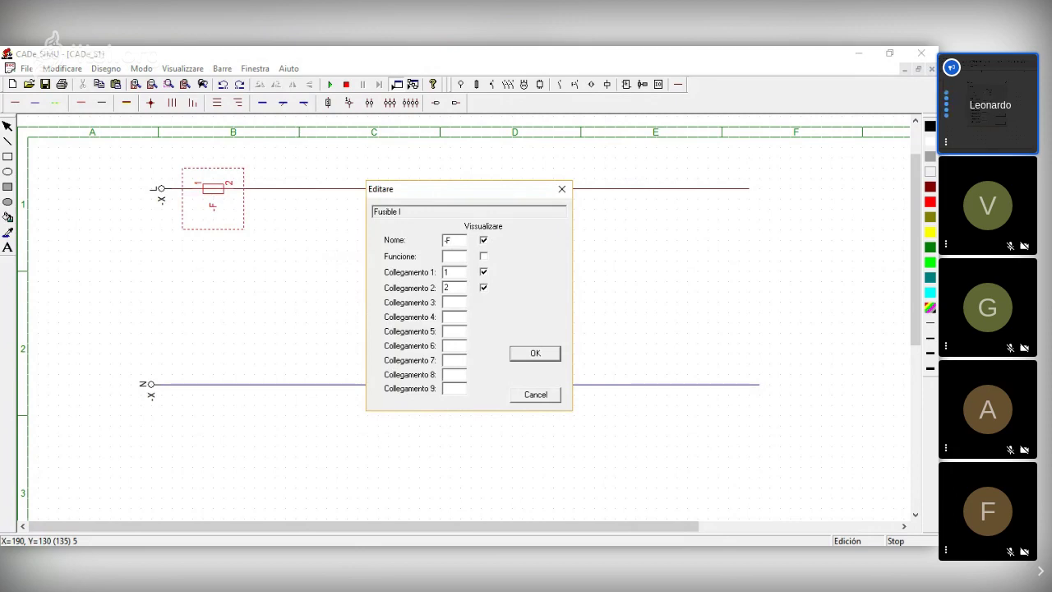
text(1)
key(Return)
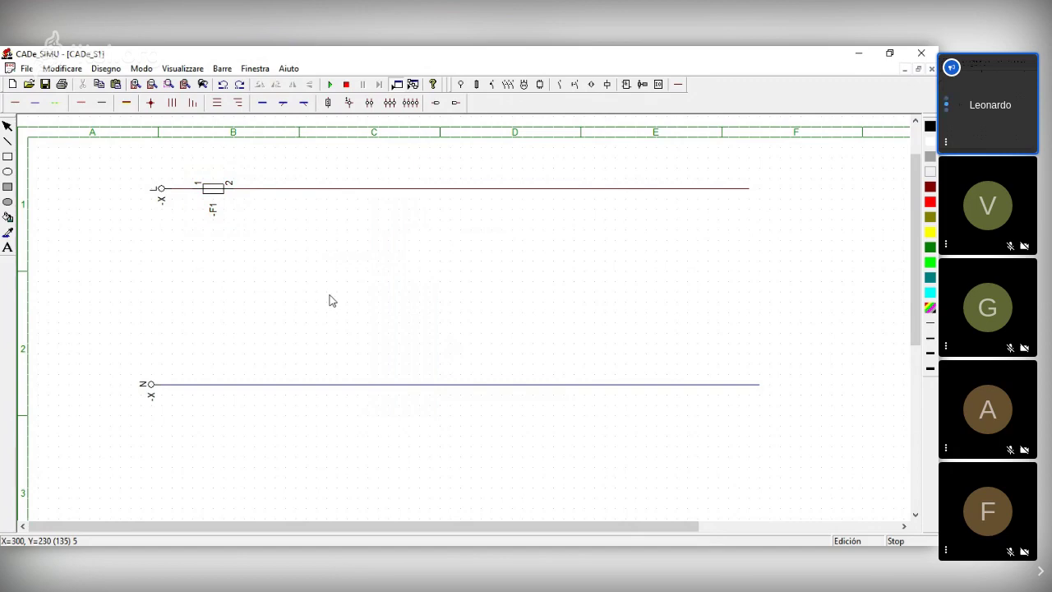
Step: Select the N terminal with its neutral wire and shift them right by one grid step to align with the L terminal
drag(100, 354, 790, 428)
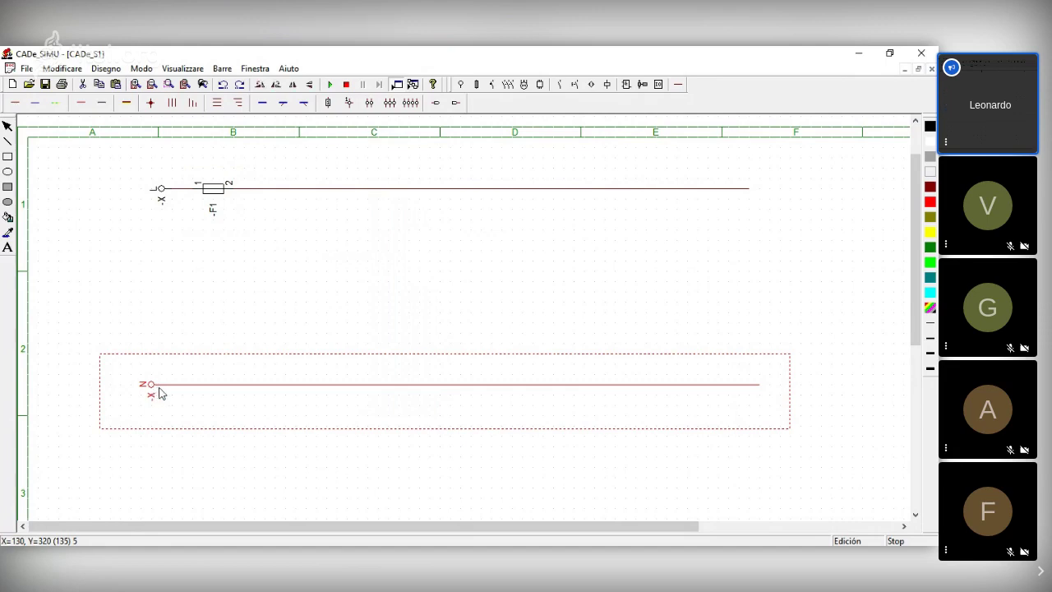
drag(159, 389, 162, 392)
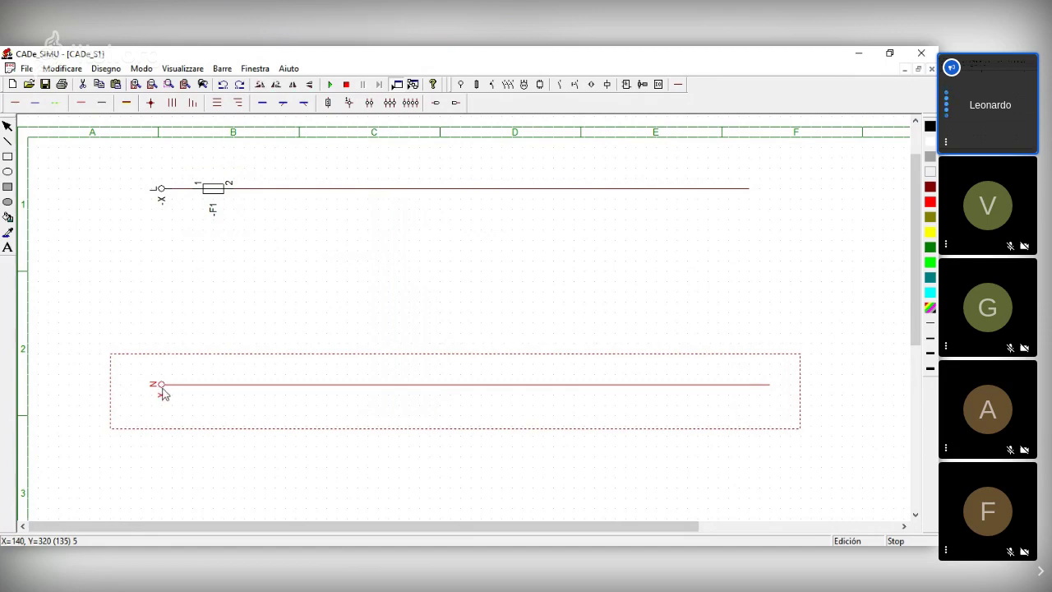
click(197, 296)
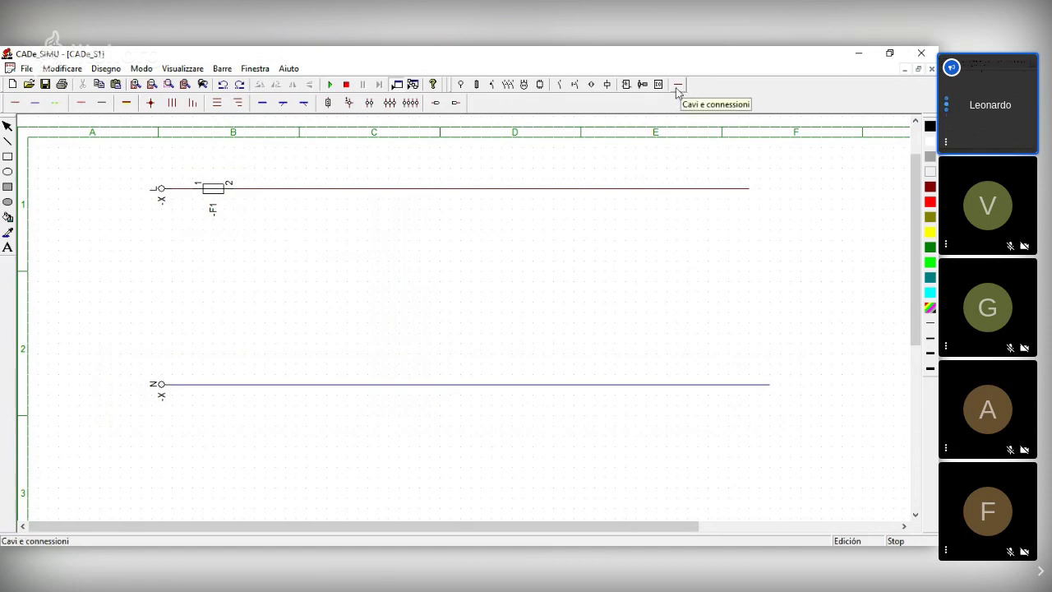
Step: Place two relay coils with terminals A1 and A2 just above the neutral line, one in column B and one in column E
click(608, 87)
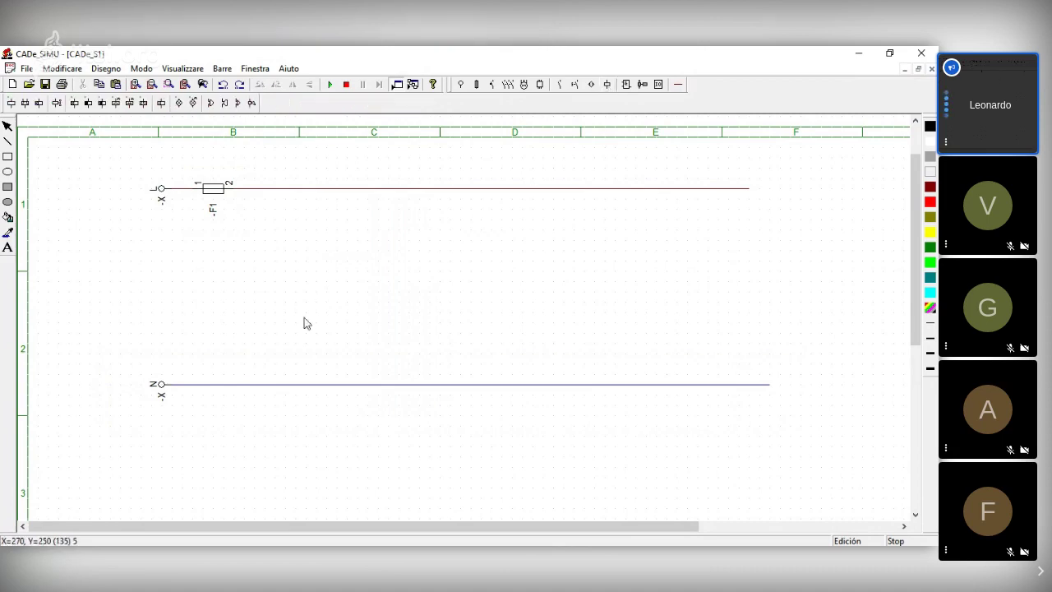
click(12, 103)
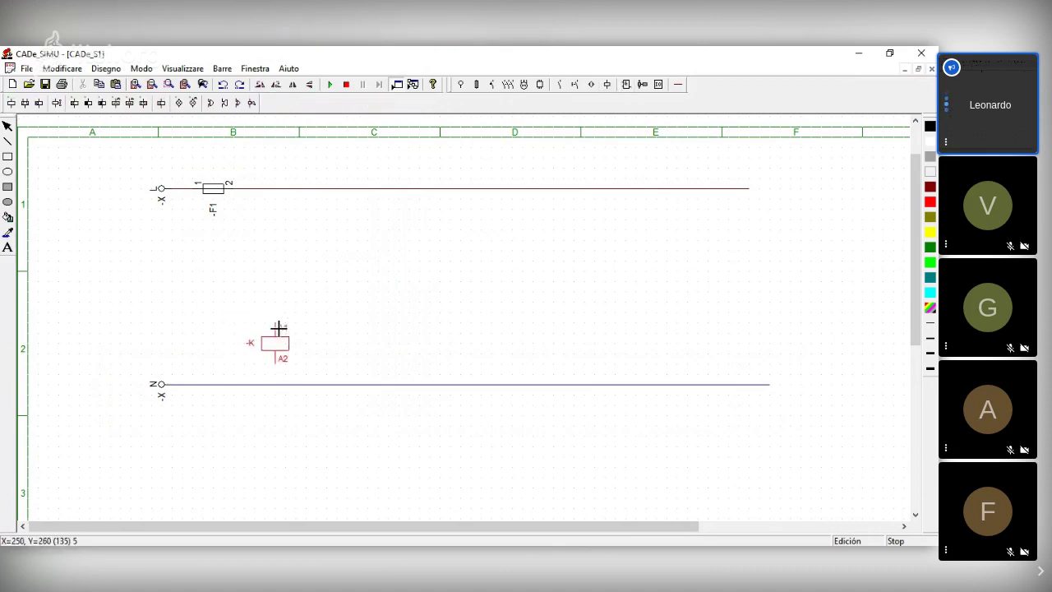
click(276, 333)
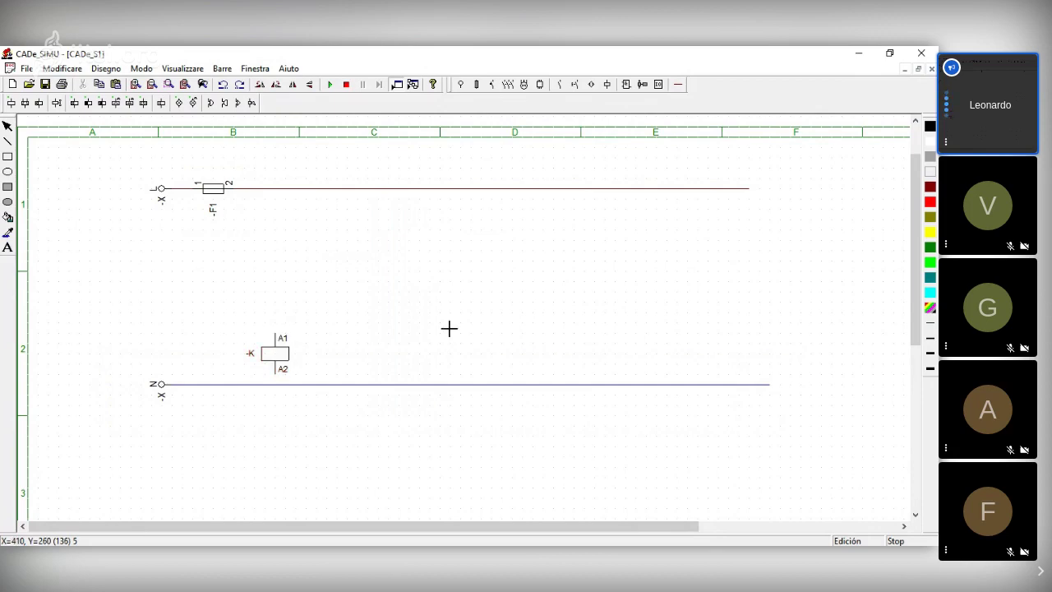
click(564, 333)
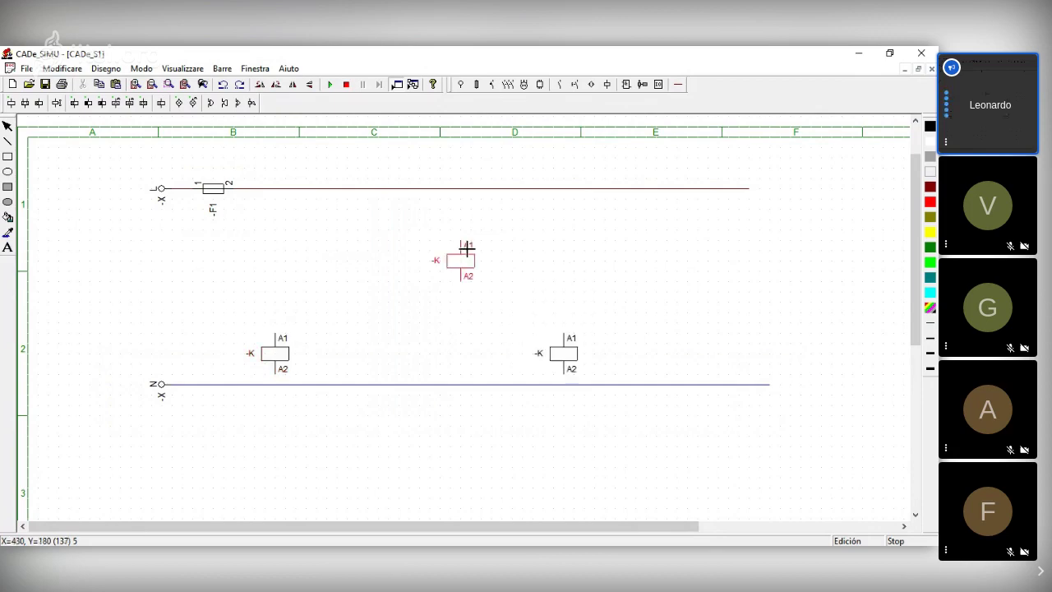
key(Escape)
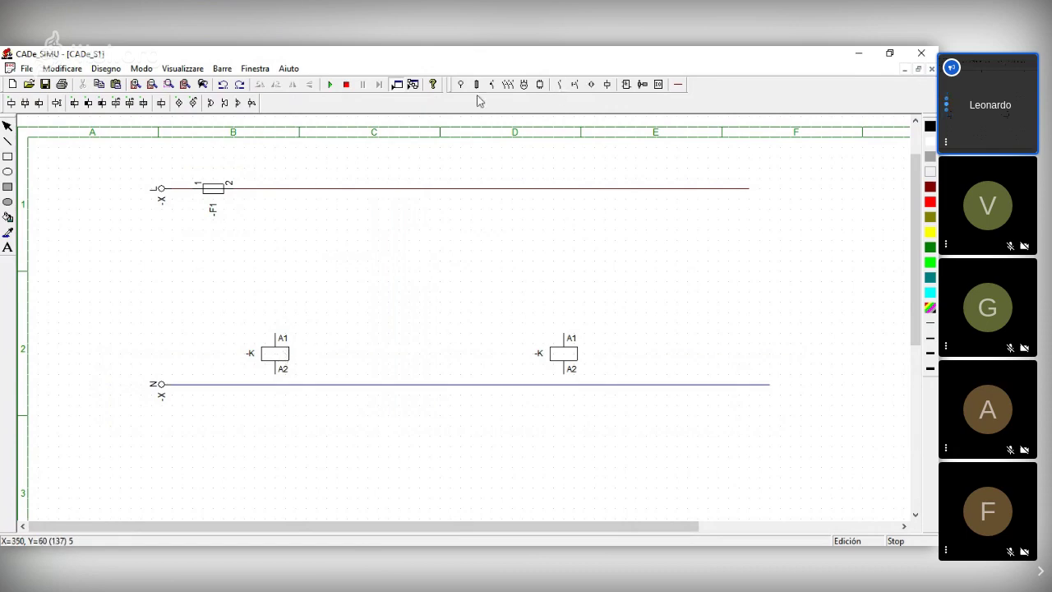
Step: Place a normally open pushbutton with contacts 13 and 14 directly above the column B coil
click(574, 85)
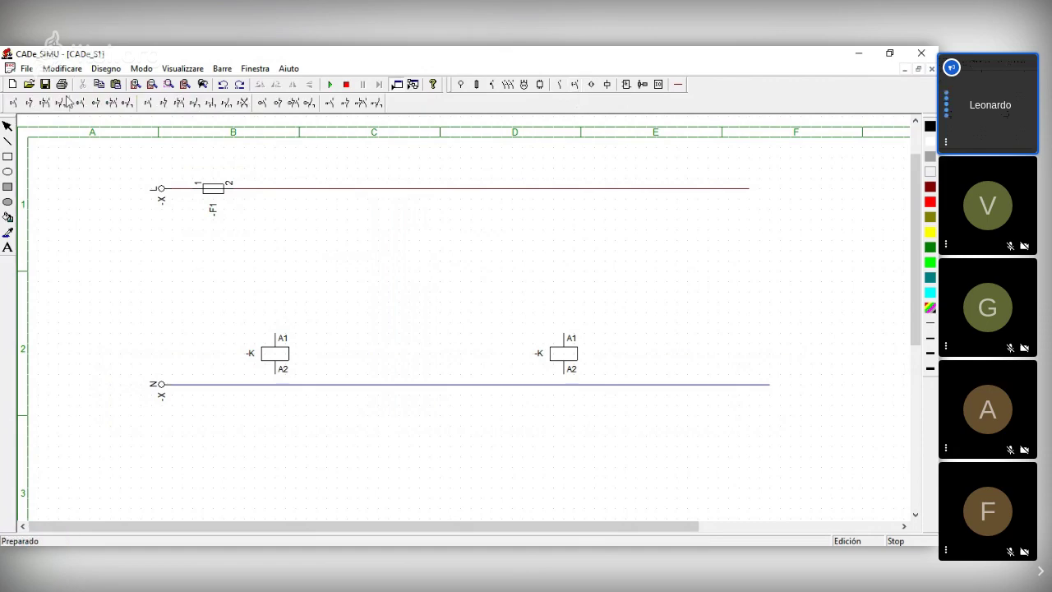
click(13, 103)
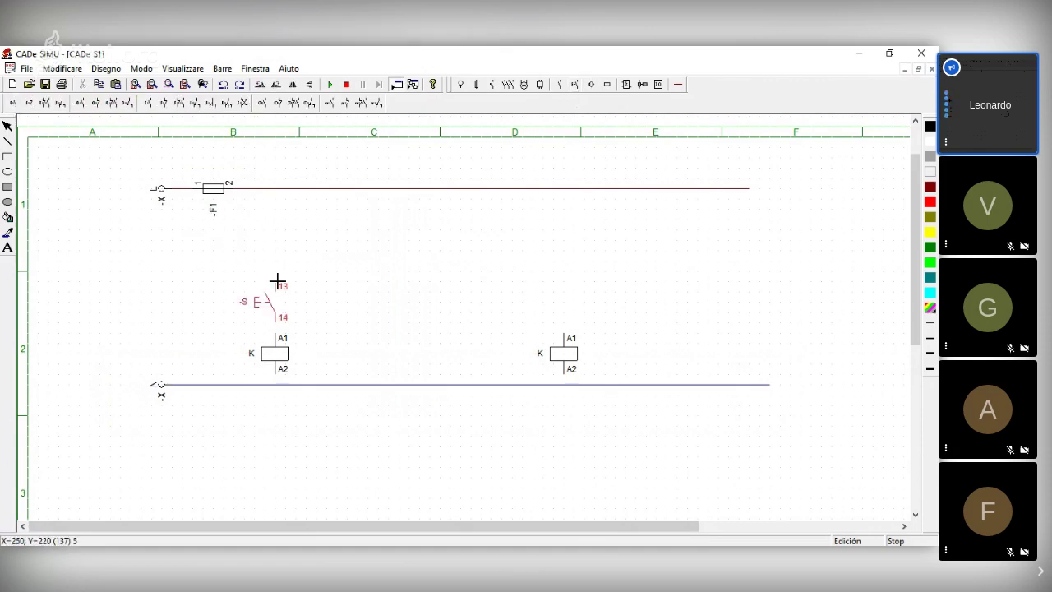
click(276, 272)
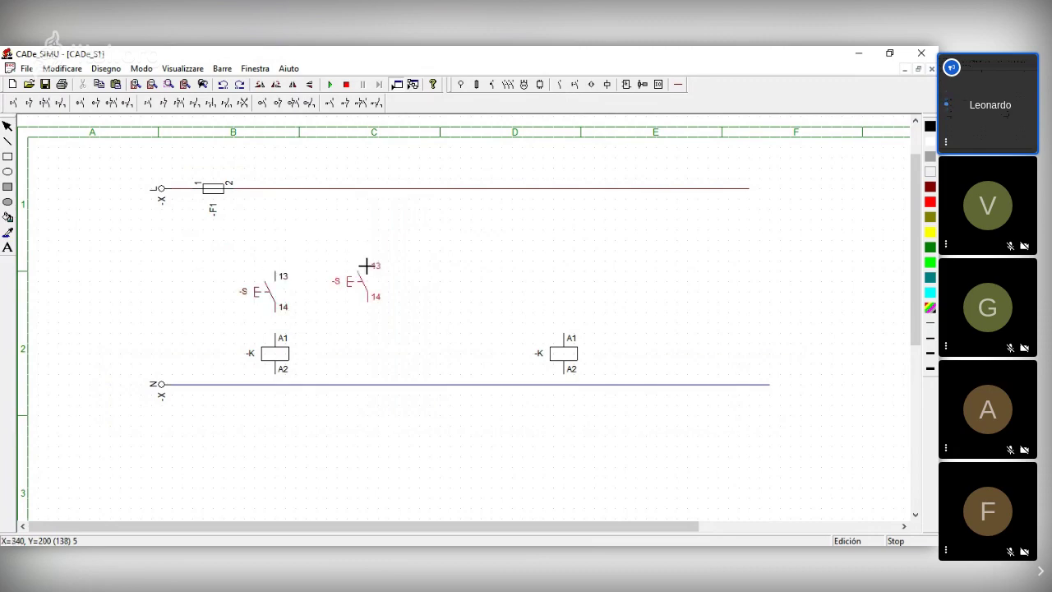
right_click(307, 279)
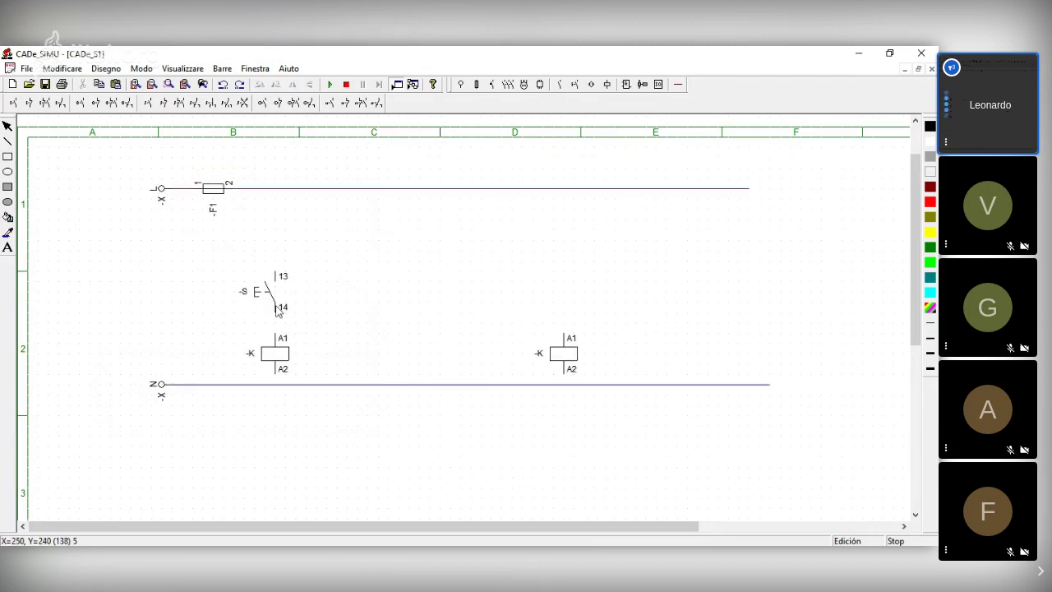
Step: Place a normally closed pushbutton with contacts 11 and 12 above the normally open pushbutton, directly below the L line
click(272, 300)
click(29, 103)
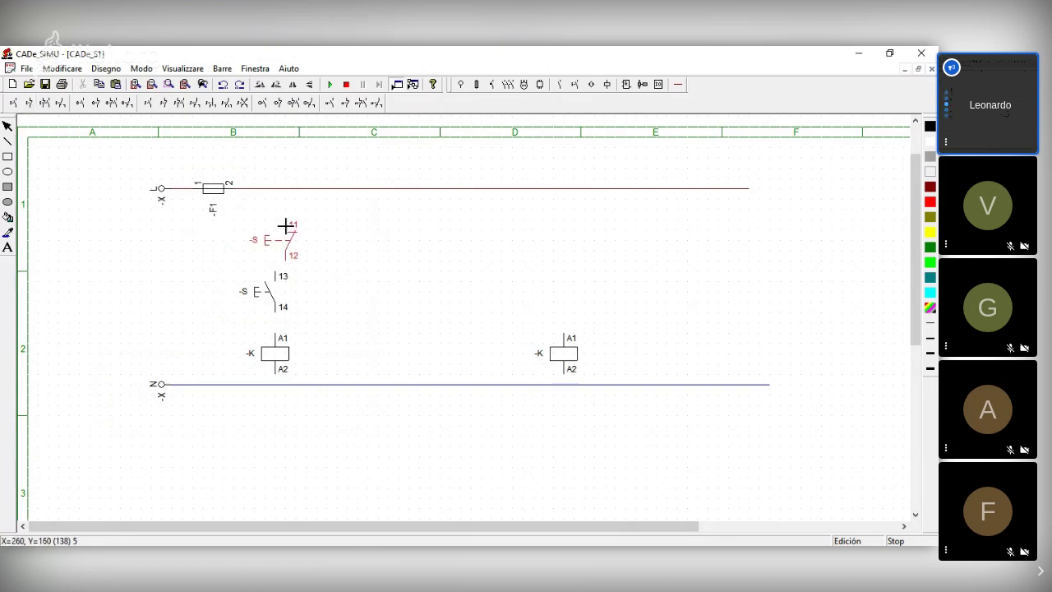
click(276, 219)
right_click(359, 218)
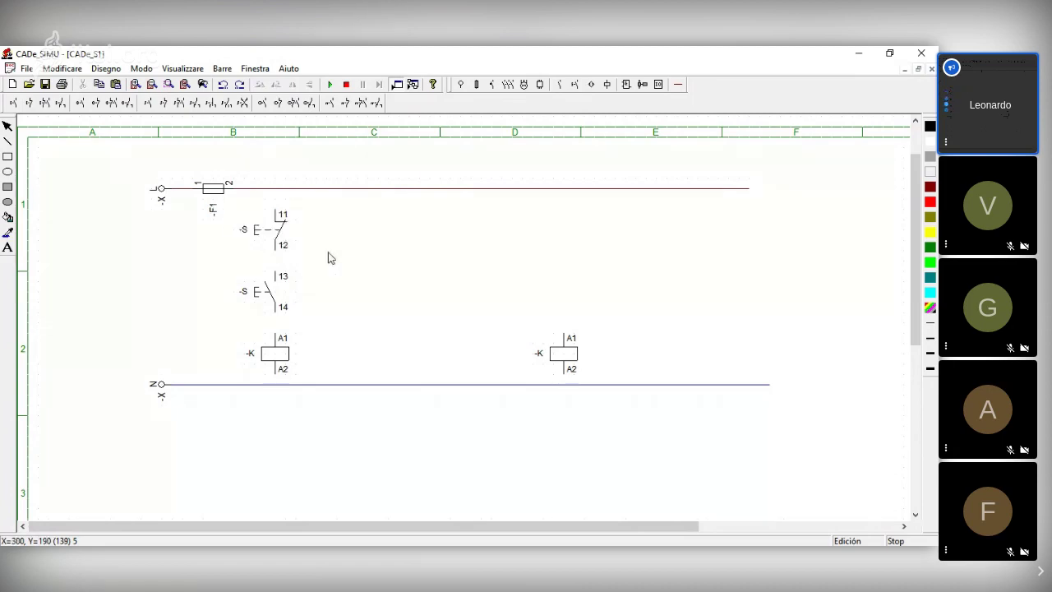
drag(280, 231, 280, 221)
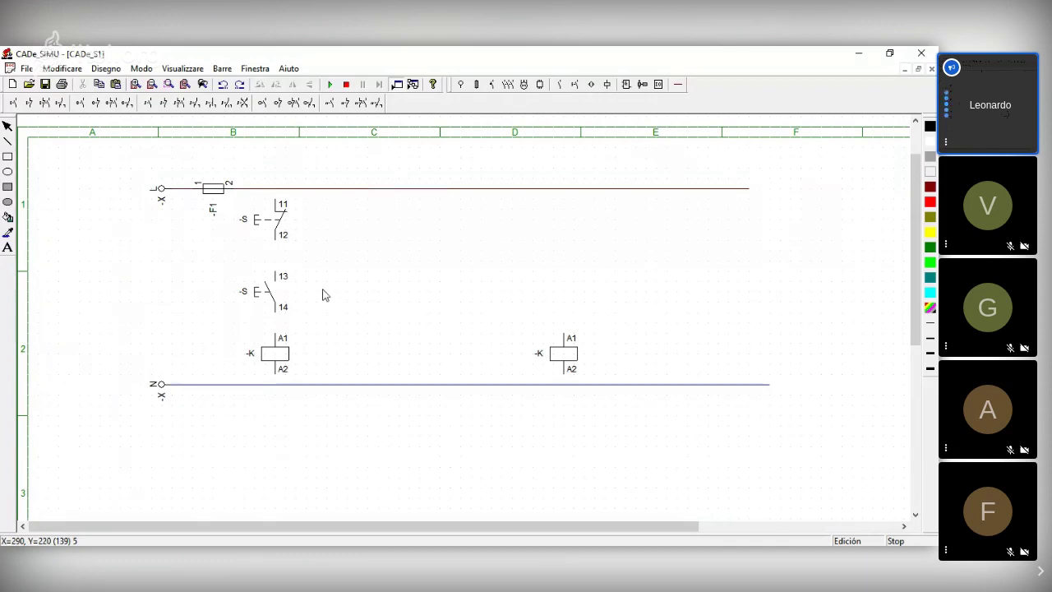
Step: Place a normally open relay contact with terminals 13 and 14 beside the normally open pushbutton, at the same height in column C
click(275, 359)
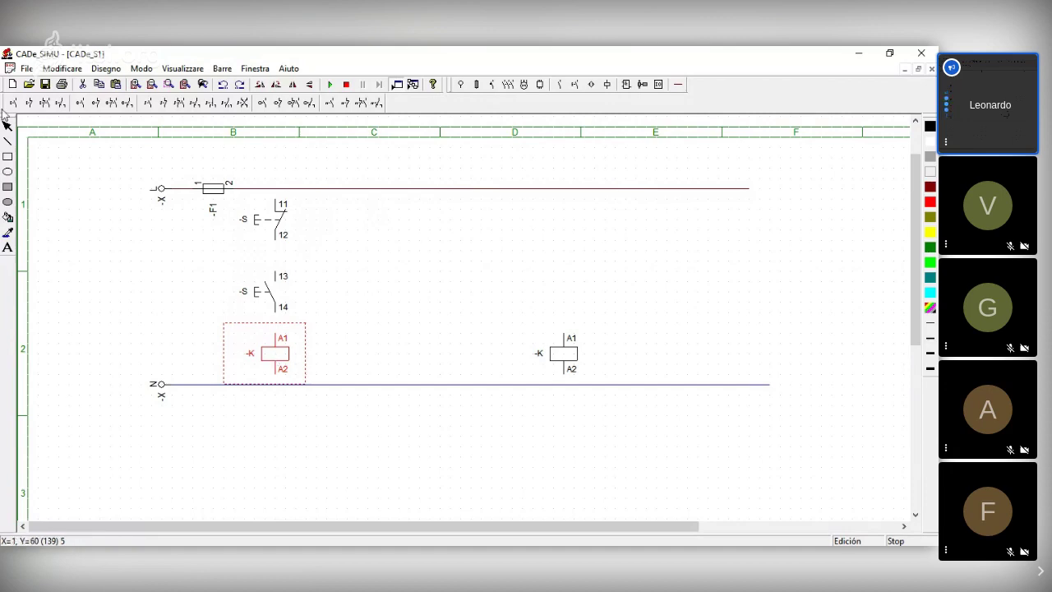
click(560, 87)
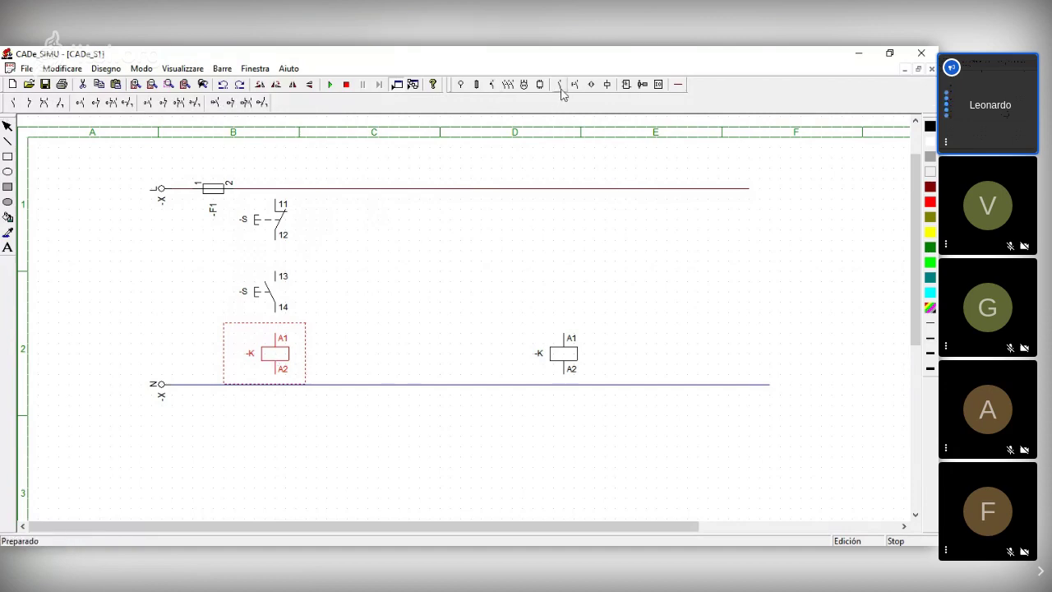
click(14, 101)
click(347, 274)
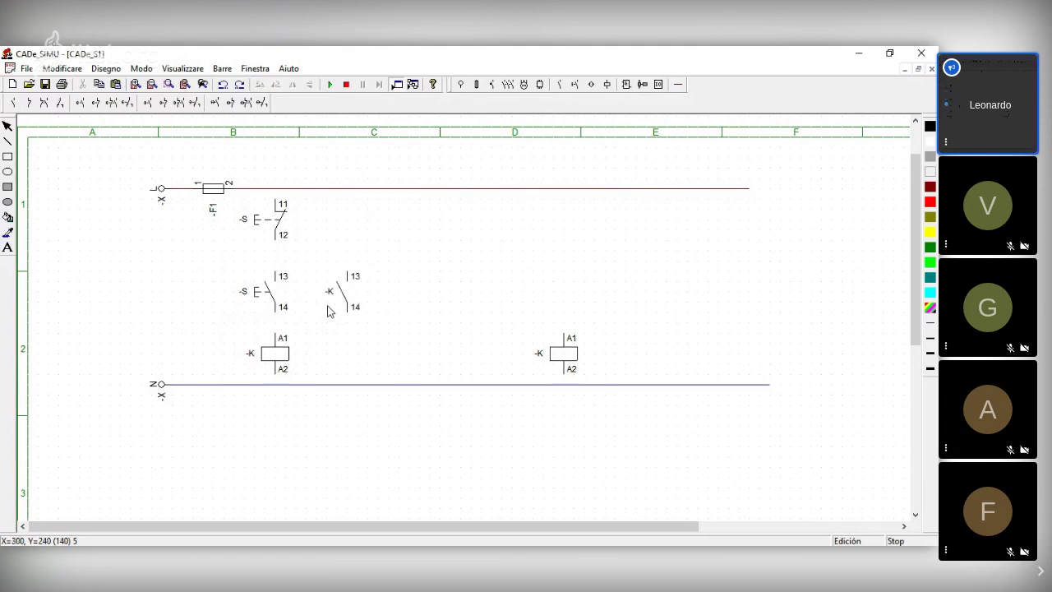
click(271, 366)
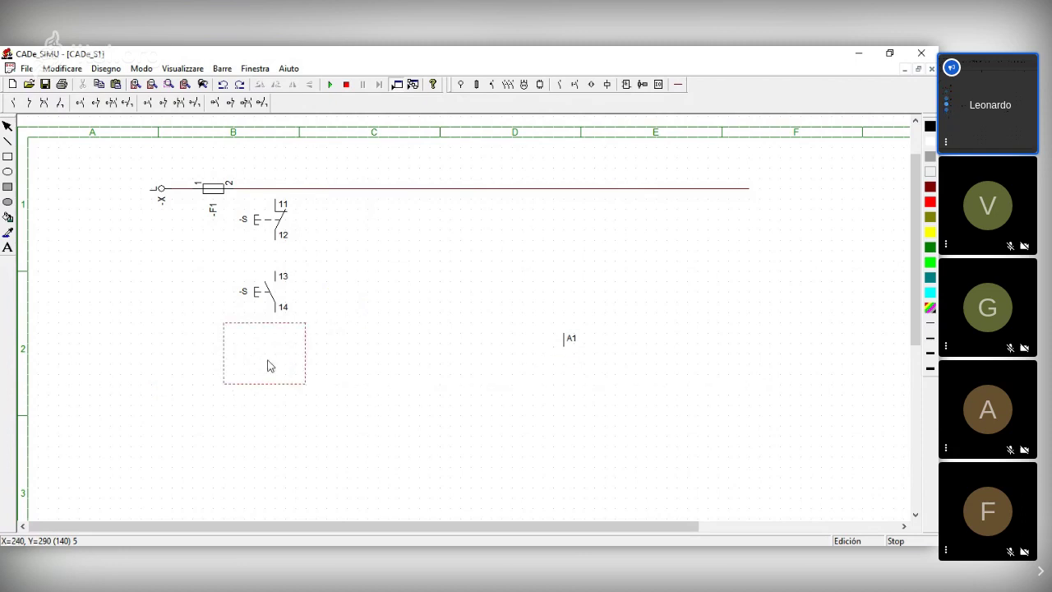
click(345, 306)
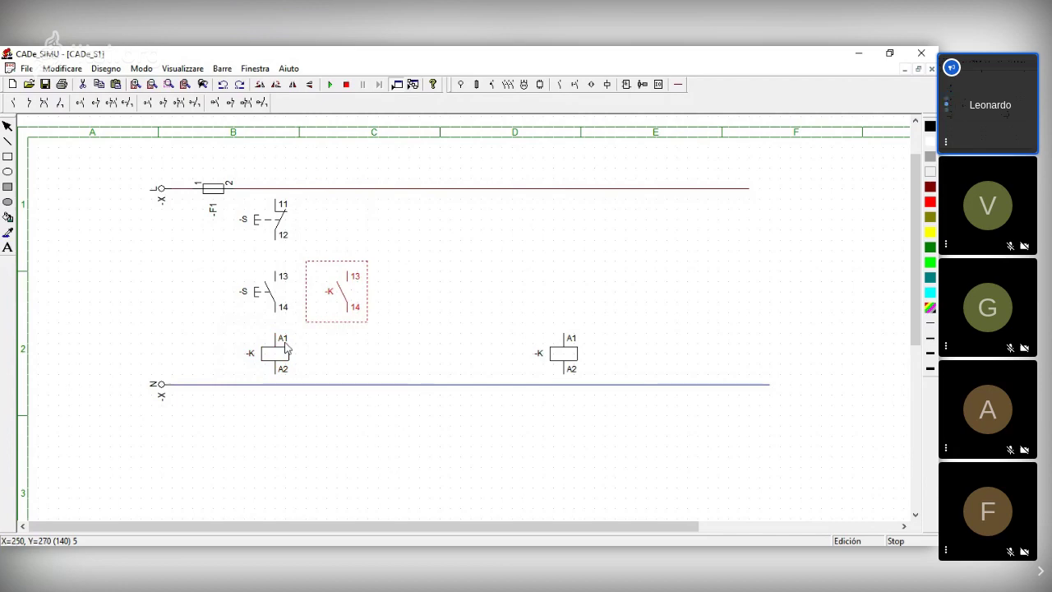
click(280, 367)
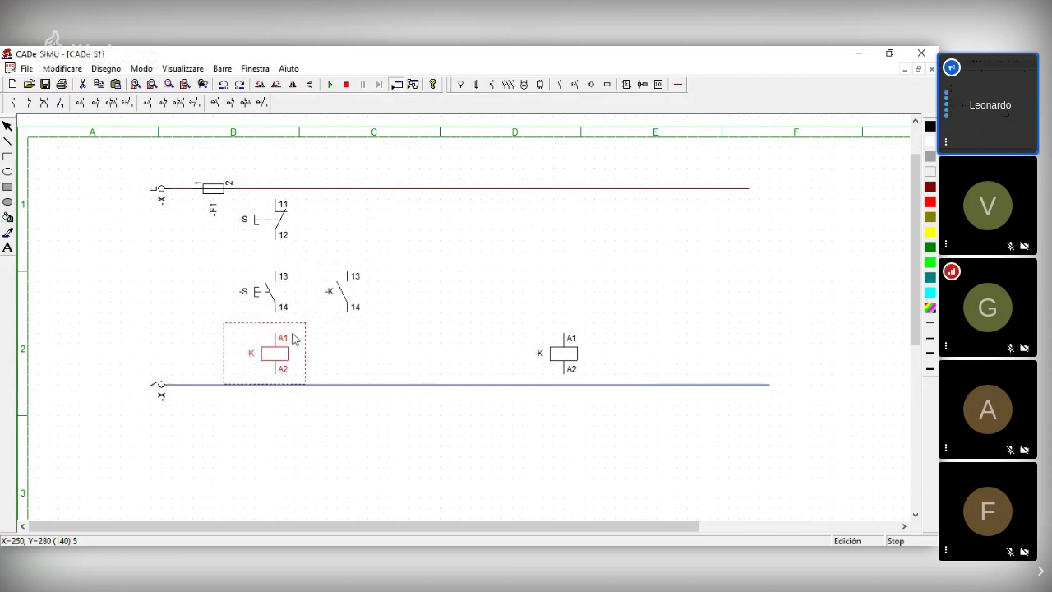
click(342, 315)
click(279, 367)
click(340, 300)
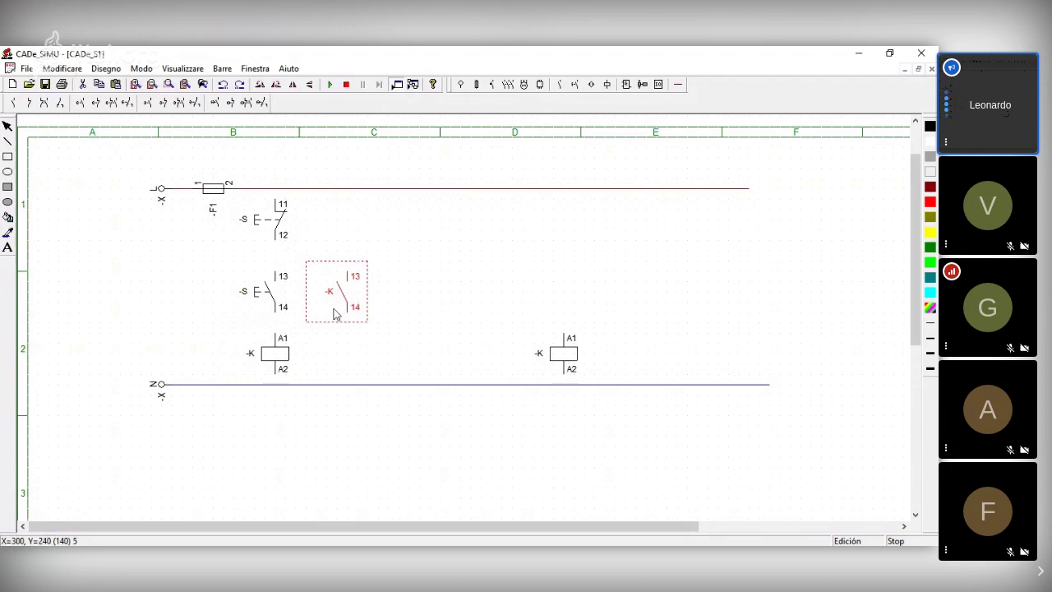
Step: Rename the relay coil in column B as -K1
click(280, 364)
double_click(279, 364)
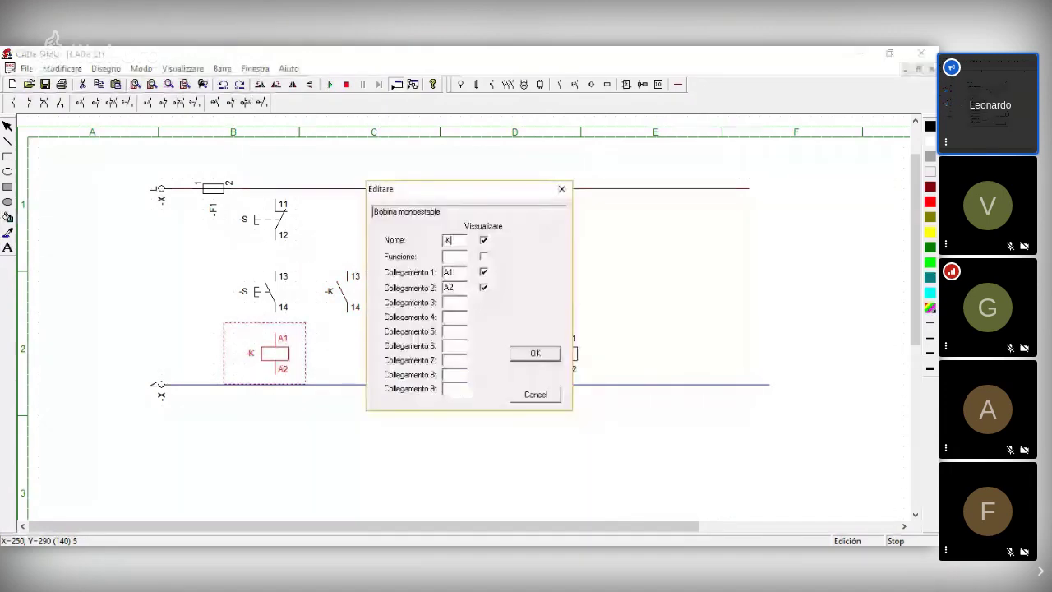
text(1)
click(535, 353)
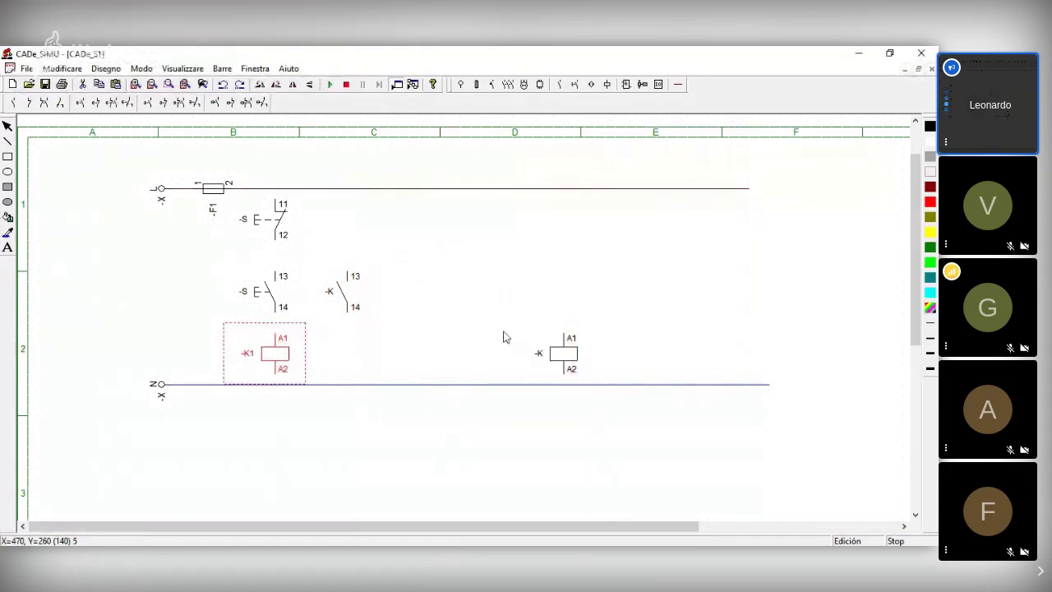
Step: Rename the relay contact in column C as -K1 and keep it level with the normally open pushbutton
double_click(342, 291)
text(1)
key(Return)
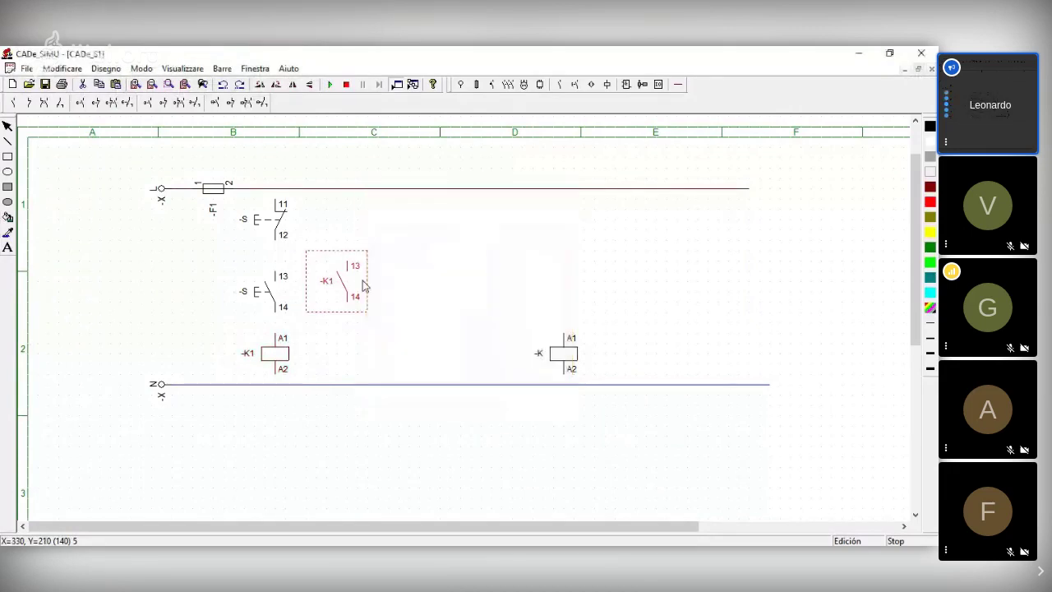
drag(365, 285, 352, 294)
click(396, 285)
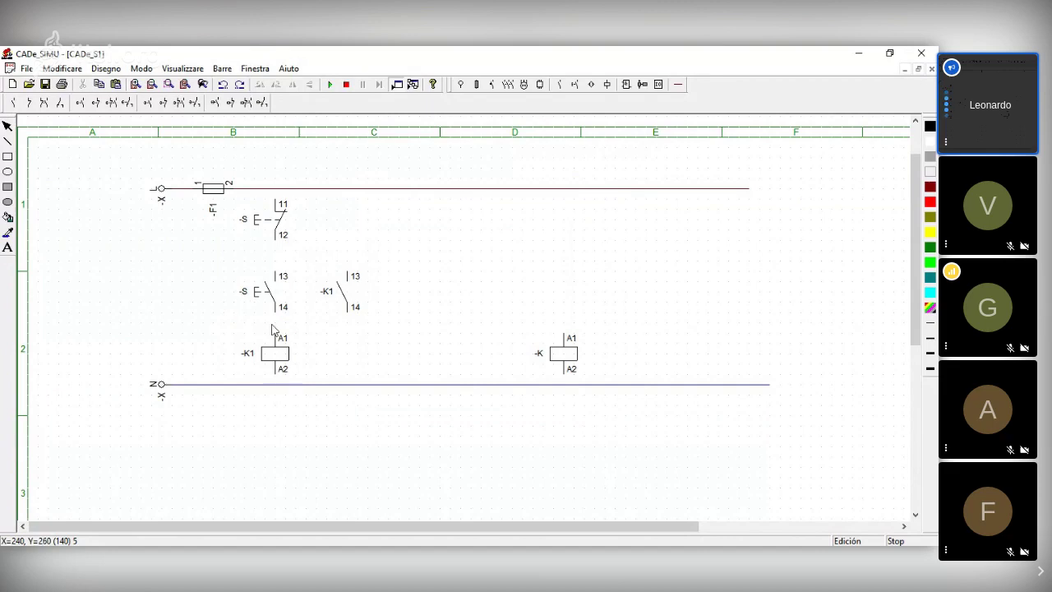
Step: Run the simulation, operate the normally open pushbutton to check how the two identically named pushbuttons react, and stop the simulation
click(329, 84)
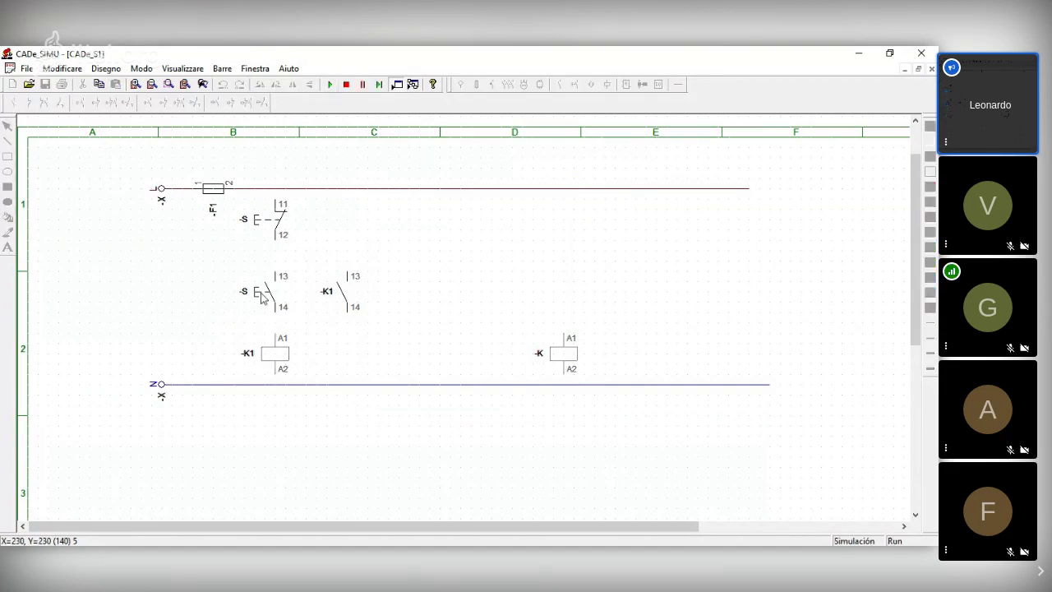
click(270, 294)
click(344, 88)
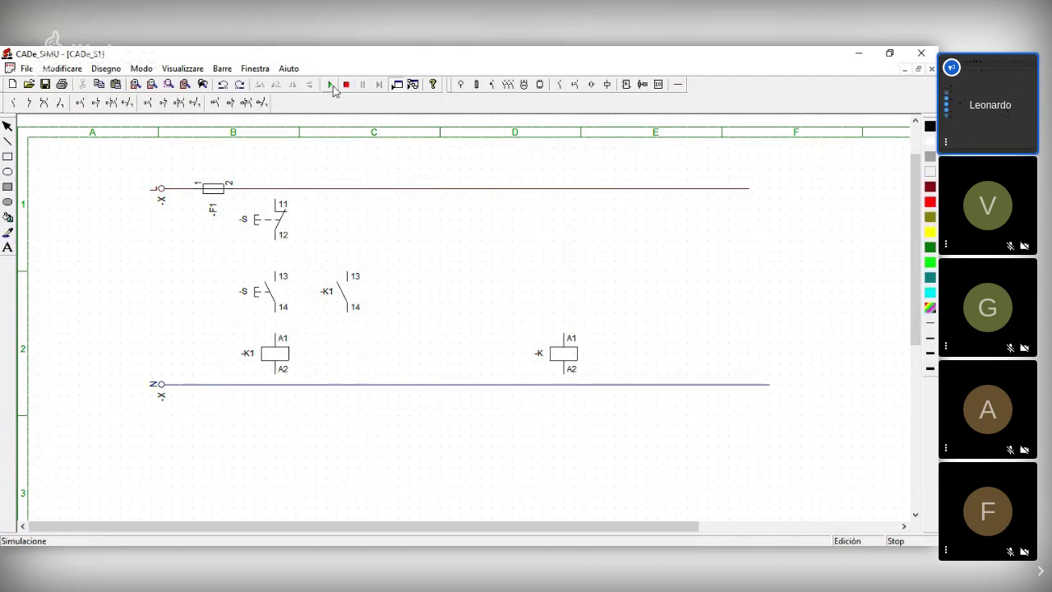
click(329, 85)
click(278, 295)
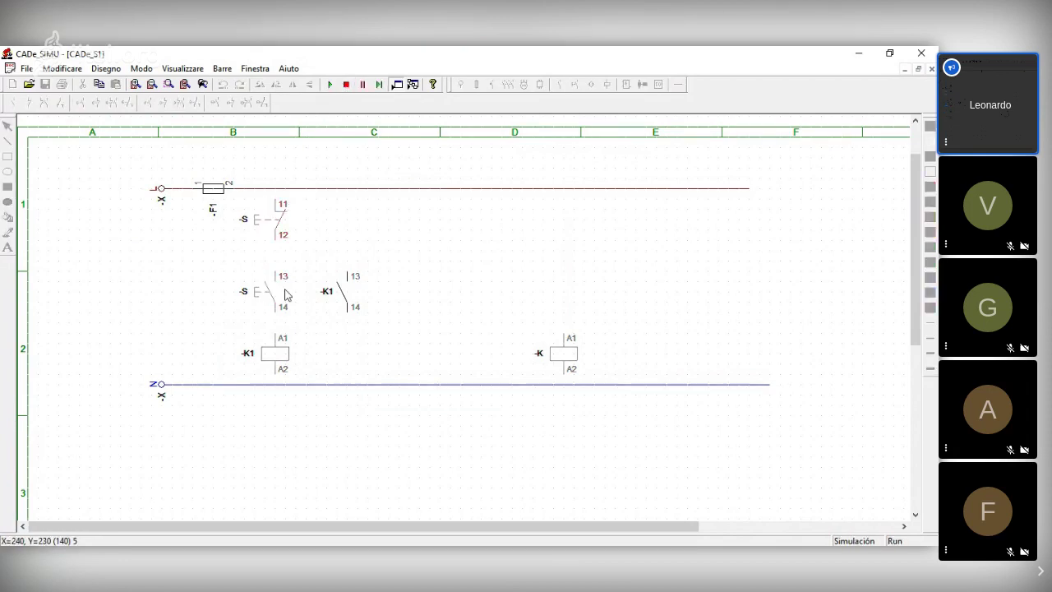
click(271, 301)
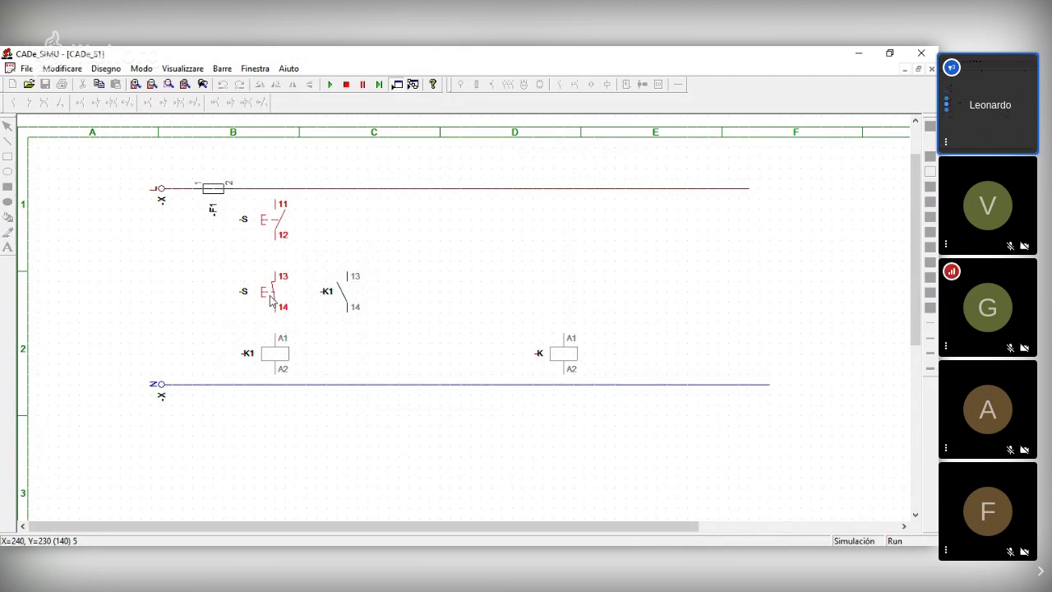
click(347, 84)
Step: Rename the normally closed pushbutton as -S0 and the normally open pushbutton as -S1
double_click(270, 230)
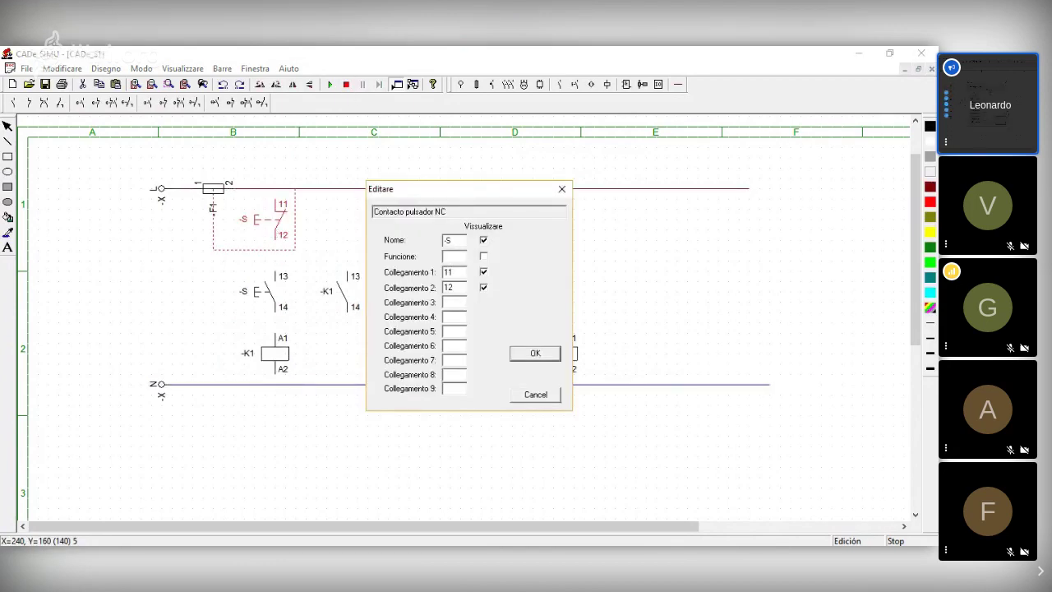
text(0)
key(Return)
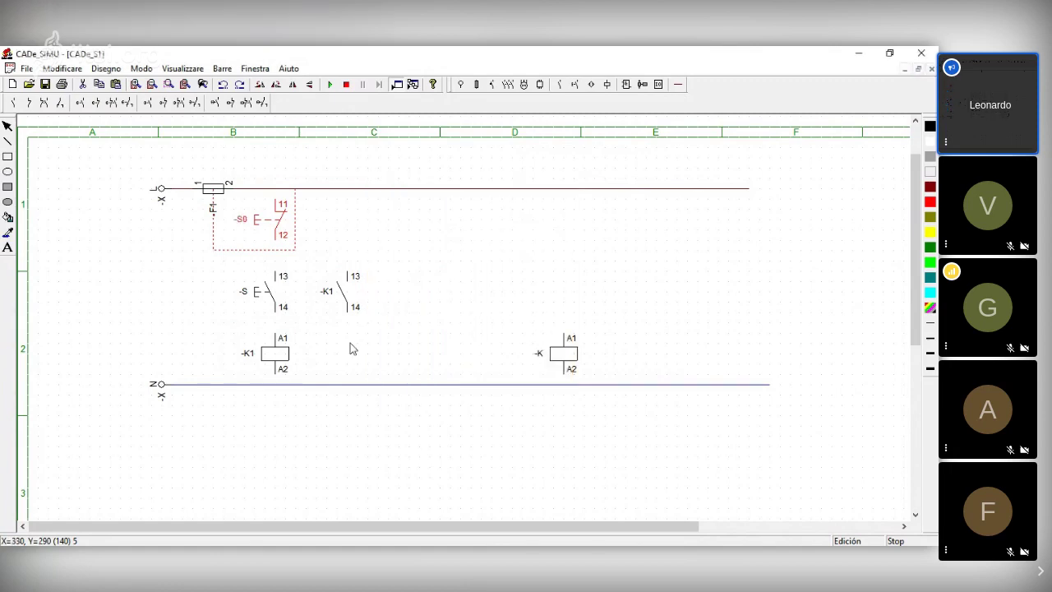
click(253, 294)
double_click(254, 295)
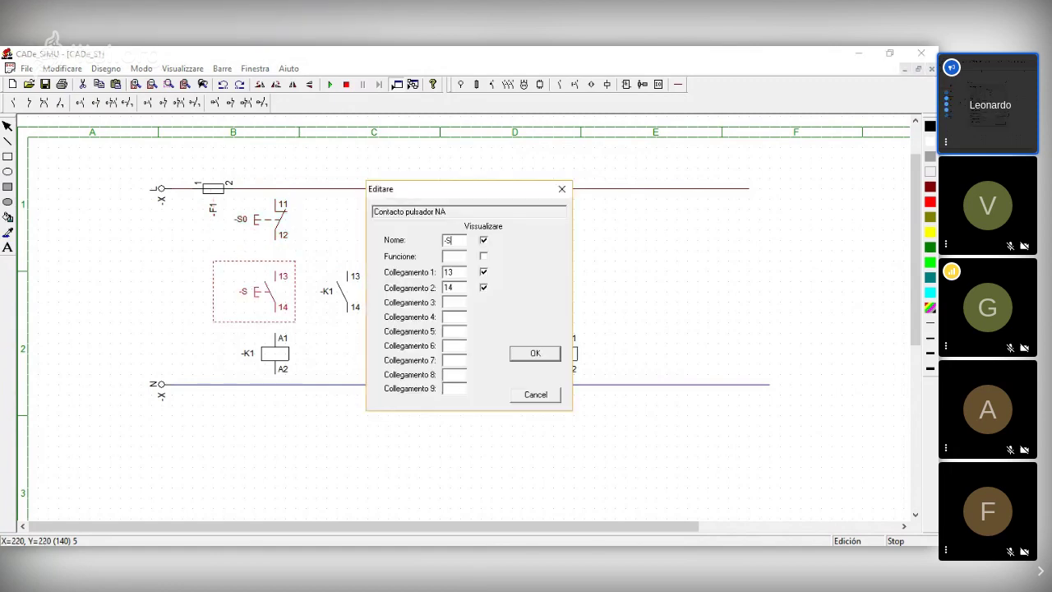
text(1)
key(Return)
click(494, 262)
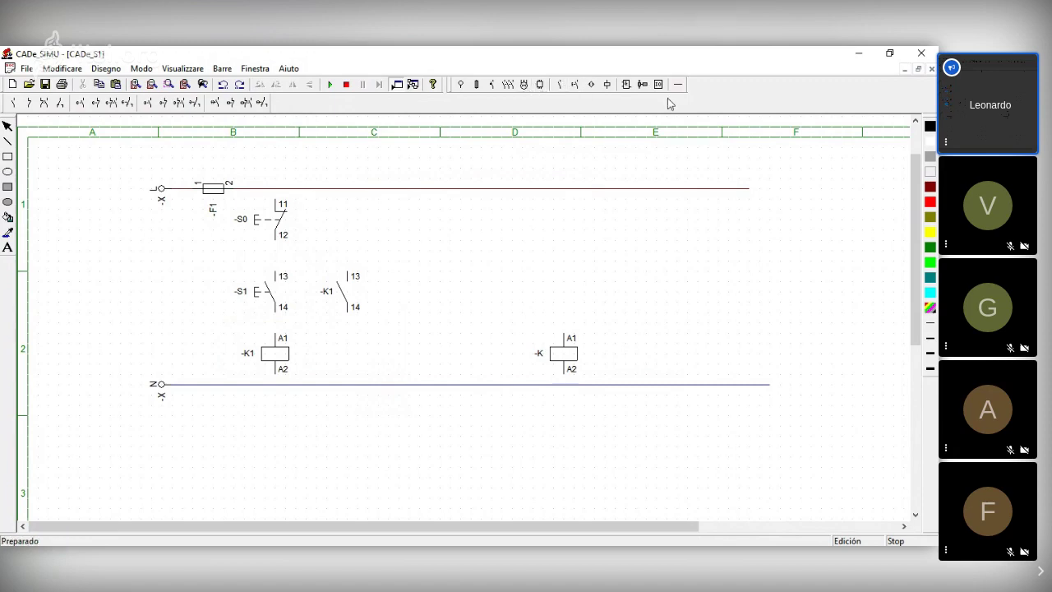
Step: Place a signal lamp with terminals X1 and X2 beside coil -K1, below the -K1 contact
click(607, 84)
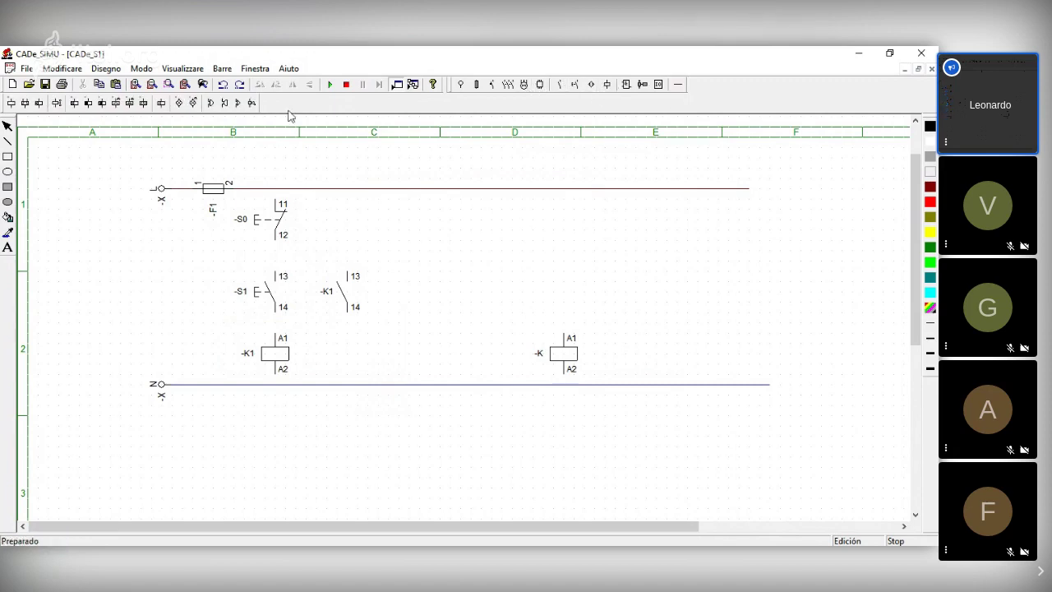
click(161, 103)
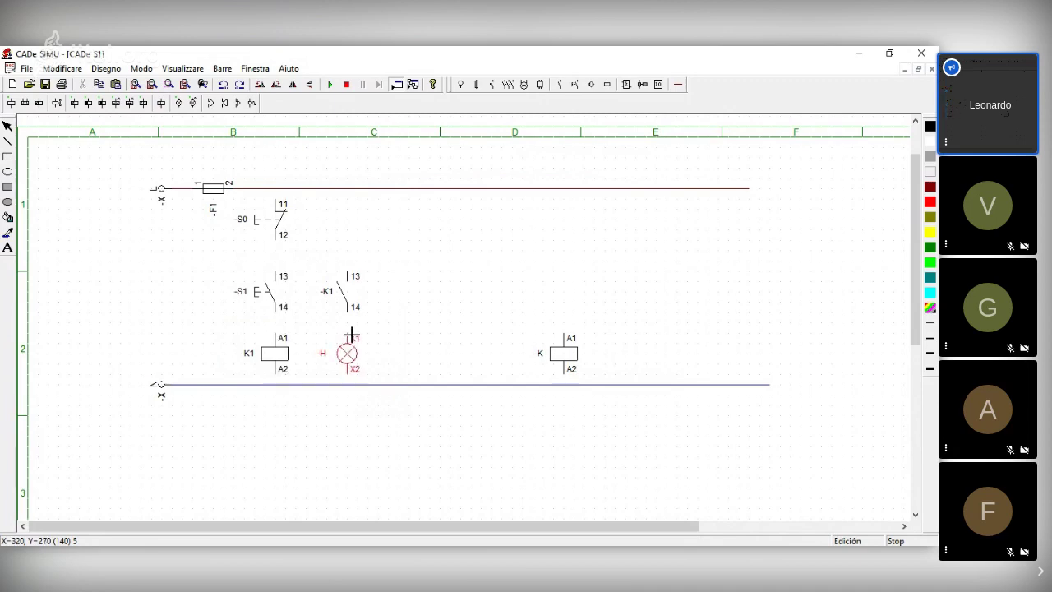
click(351, 336)
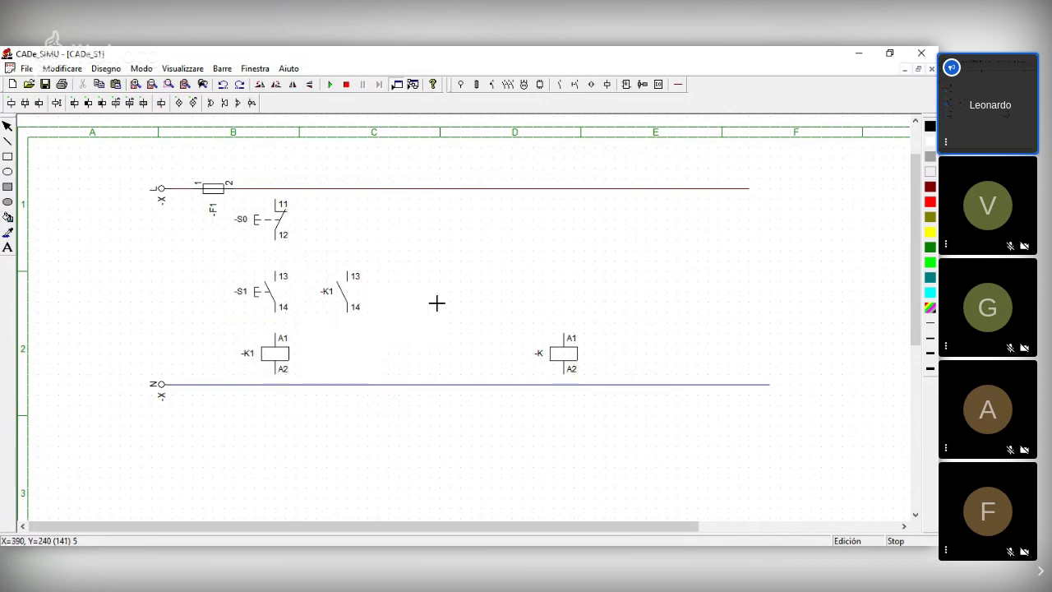
right_click(440, 302)
Step: Shift pushbutton -S1 and the -K1 contact up by one grid step to leave room for wiring above the coil and lamp
drag(281, 300, 341, 293)
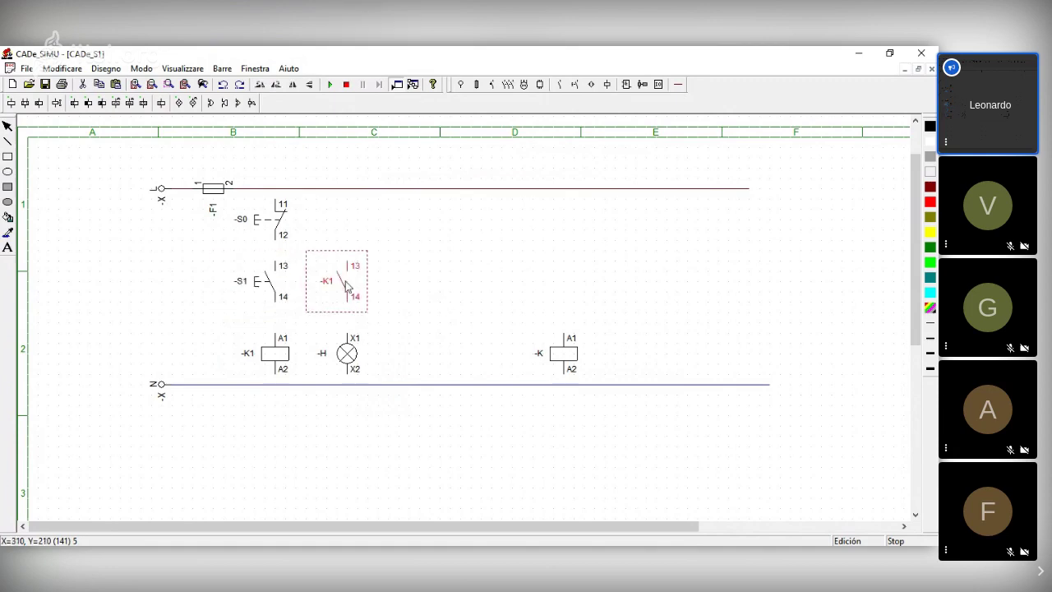
click(435, 321)
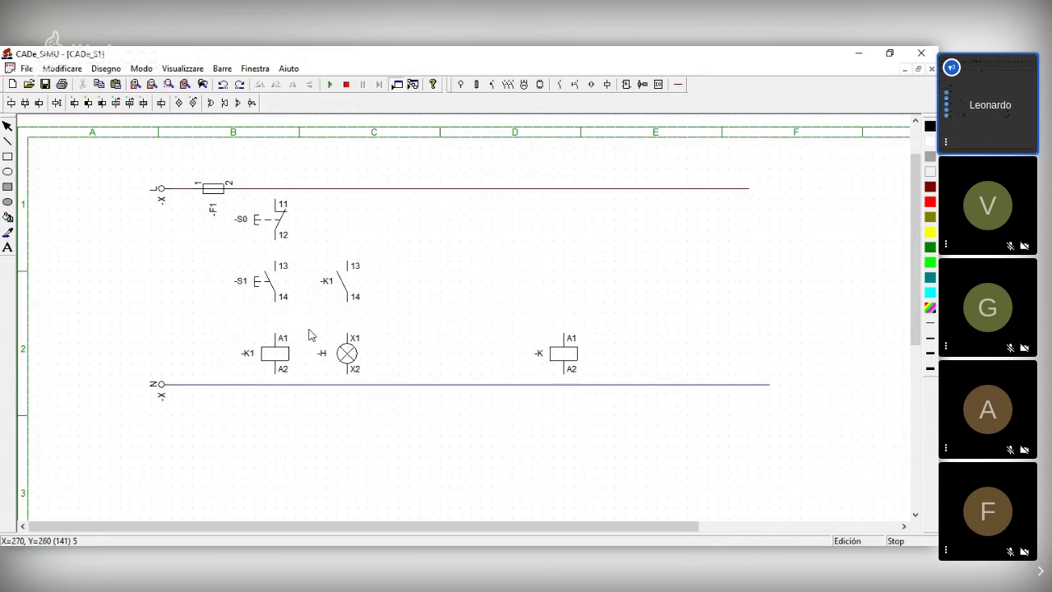
click(355, 355)
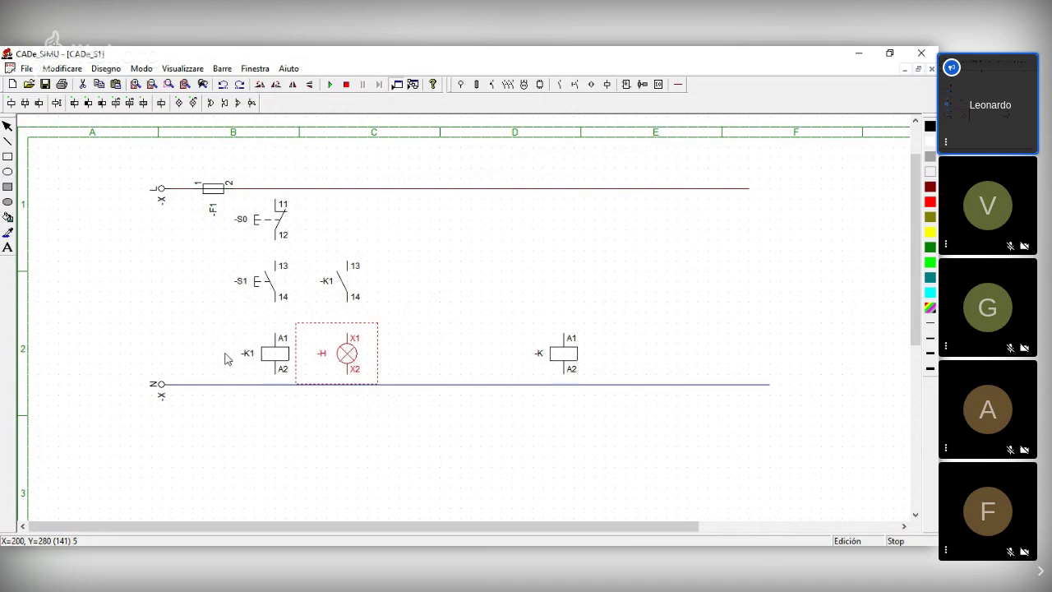
click(124, 329)
Step: Wire the L line to terminal 11 of -S0, and terminal 12 of -S0 to terminal 13 of both -S1 and the -K1 contact
click(678, 84)
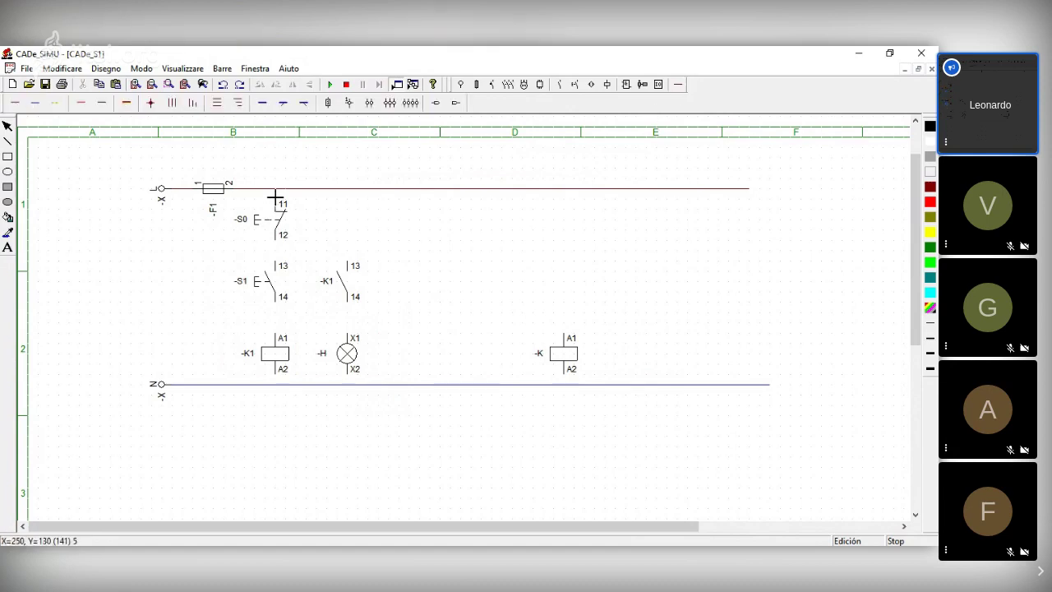
drag(275, 189, 276, 197)
drag(280, 245, 279, 263)
drag(348, 255, 279, 257)
Step: Wire terminal 14 of -S1 and the -K1 contact to the coil's A1 and lamp's X1, and connect A2 and X2 to the neutral line
drag(277, 299, 279, 337)
drag(352, 319, 280, 319)
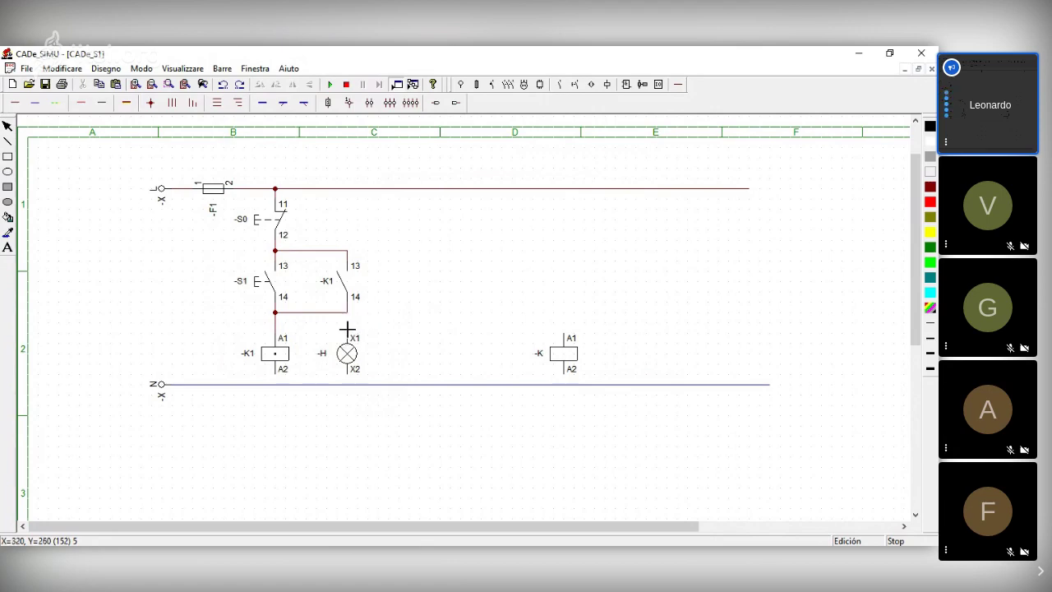
drag(347, 330, 276, 331)
drag(347, 372, 347, 384)
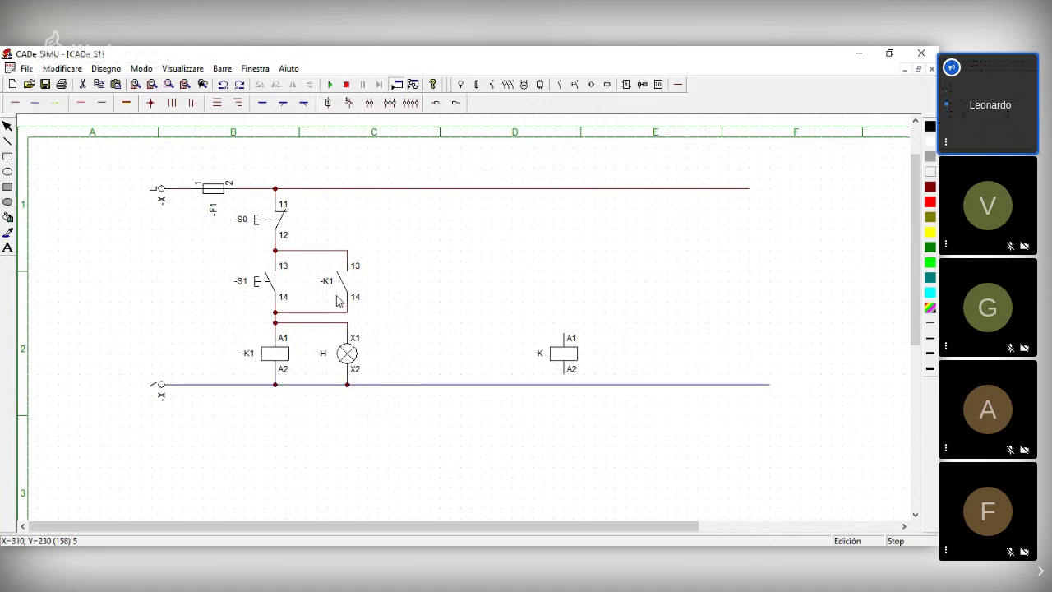
click(280, 224)
click(270, 284)
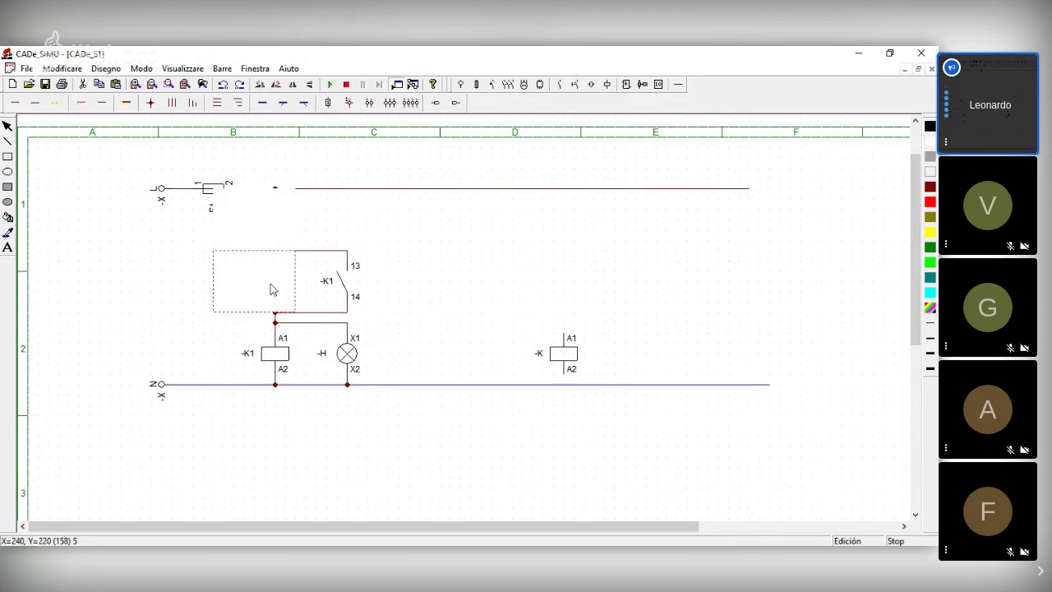
click(263, 218)
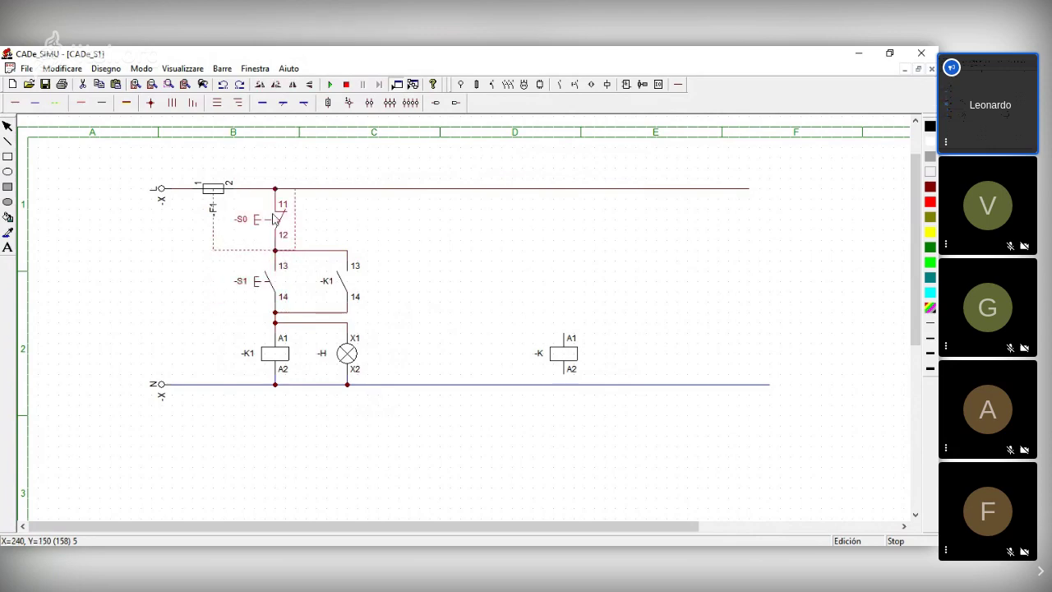
click(348, 284)
click(270, 288)
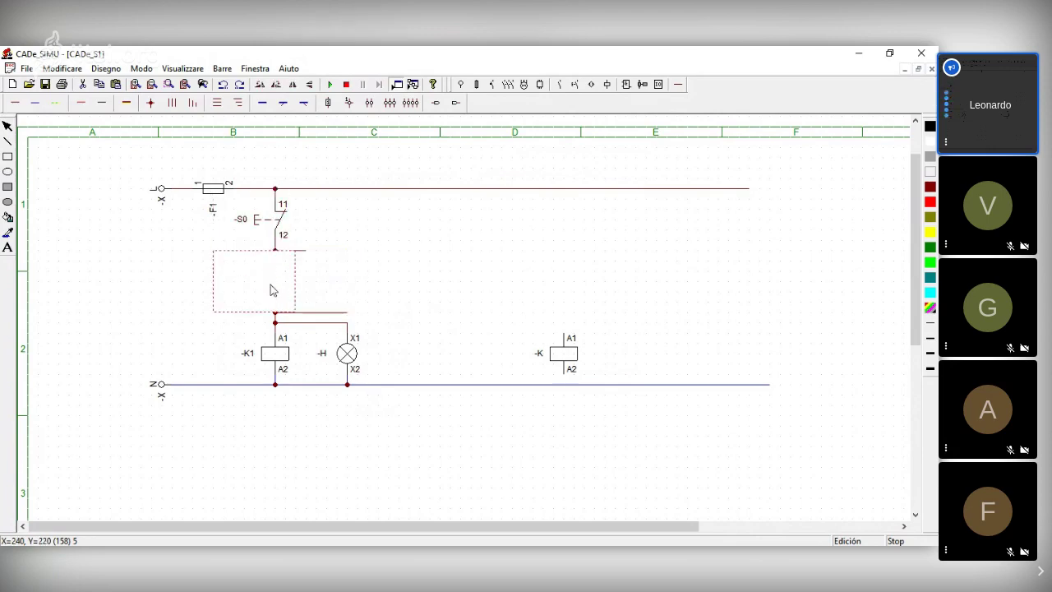
click(360, 234)
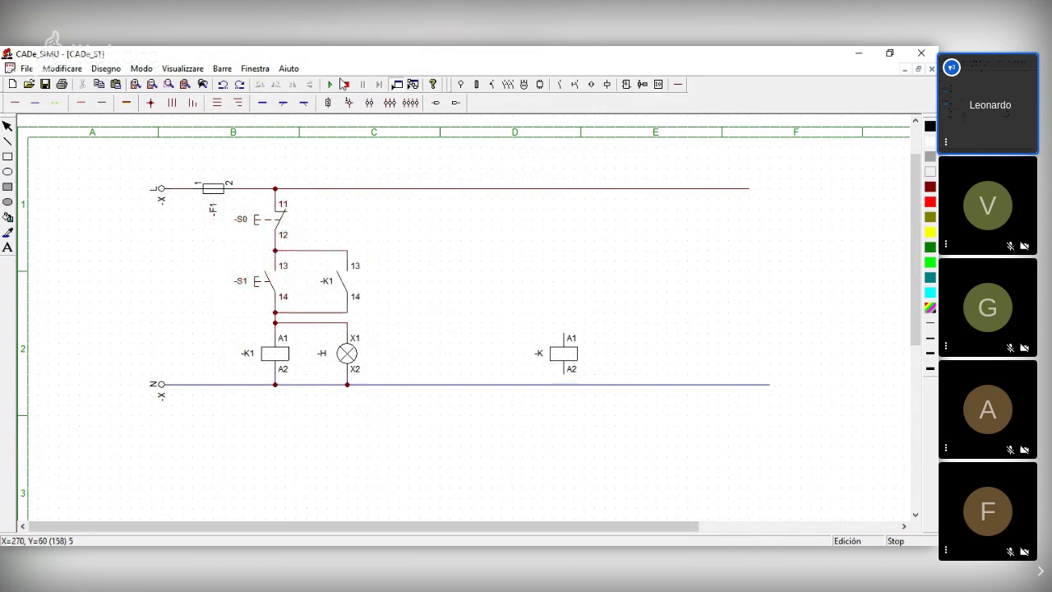
click(282, 222)
click(280, 282)
mouse_move(282, 282)
mouse_down()
mouse_move(271, 280)
mouse_move(360, 284)
mouse_move(266, 287)
mouse_up()
click(282, 222)
click(413, 239)
drag(293, 243, 395, 315)
key(Delete)
key(ctrl+z)
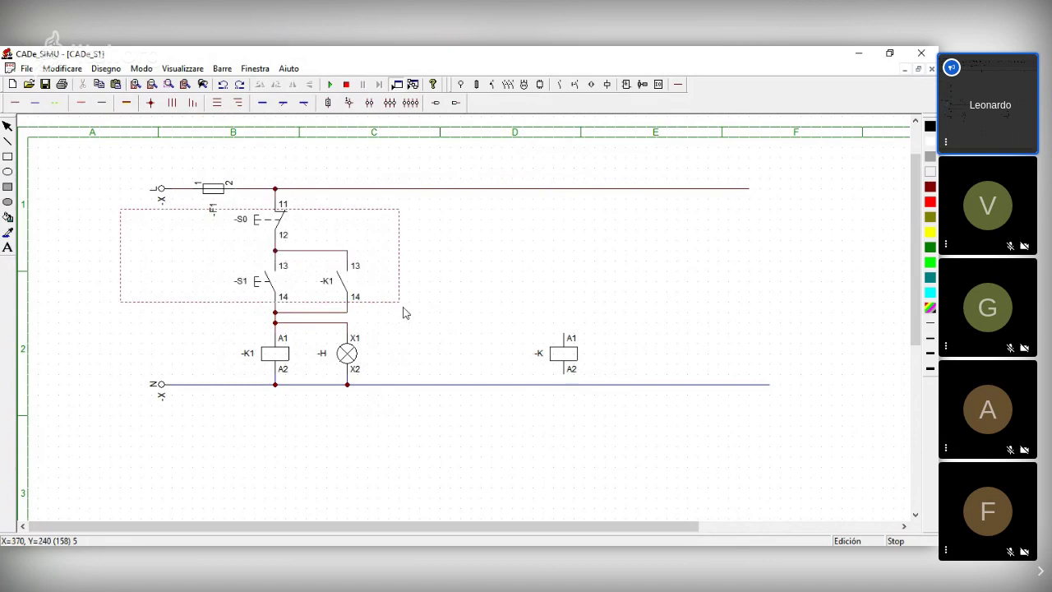
Step: Delete the unconnected spare coil -K between the L and N lines
click(403, 312)
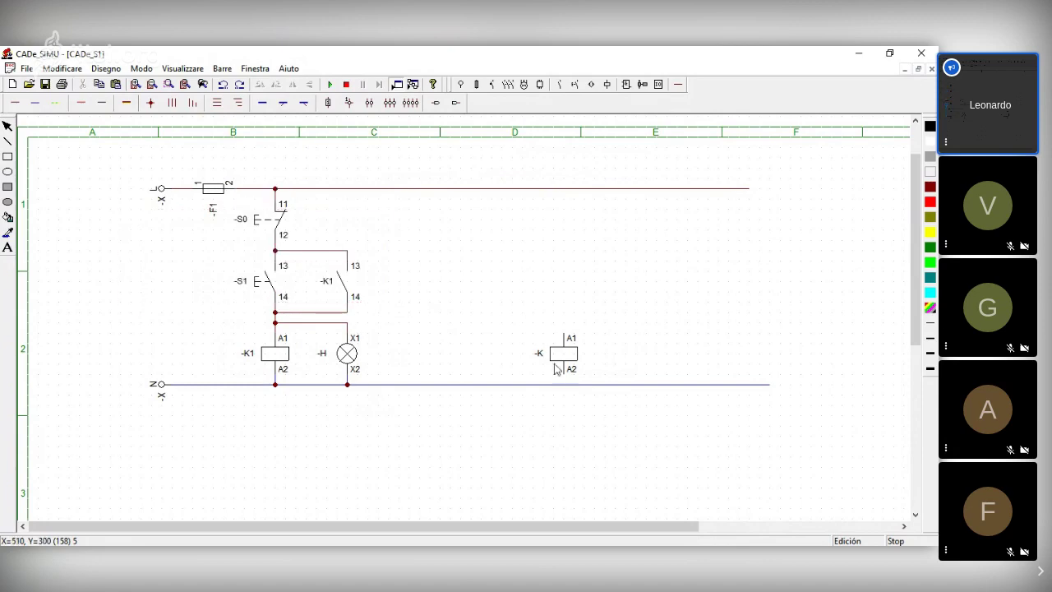
key(Escape)
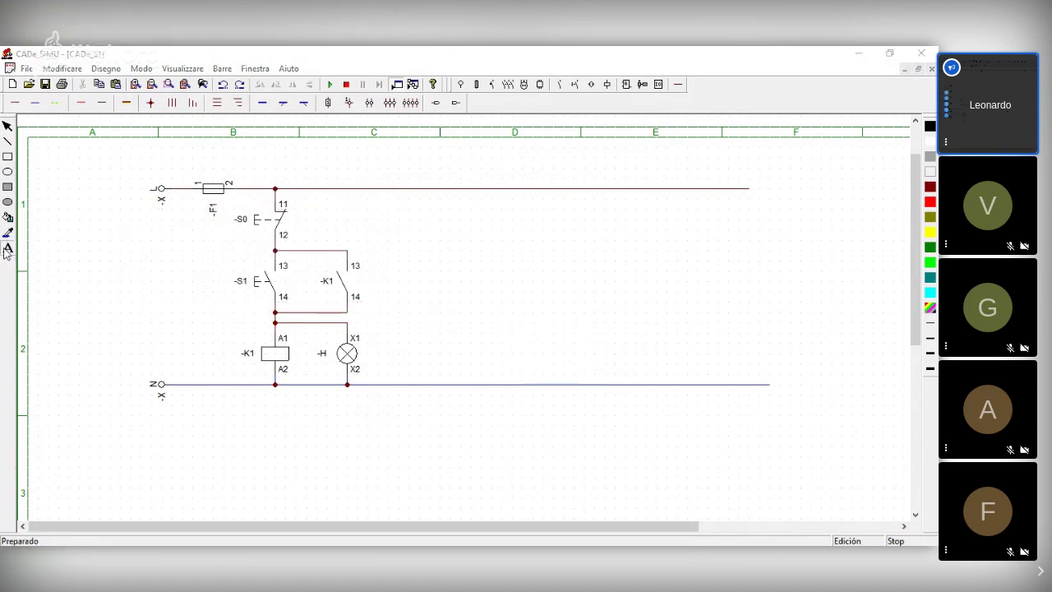
Step: Add the text label "Con prioridad al arranque" below the neutral line, beneath coil -K1 and the lamp
click(7, 248)
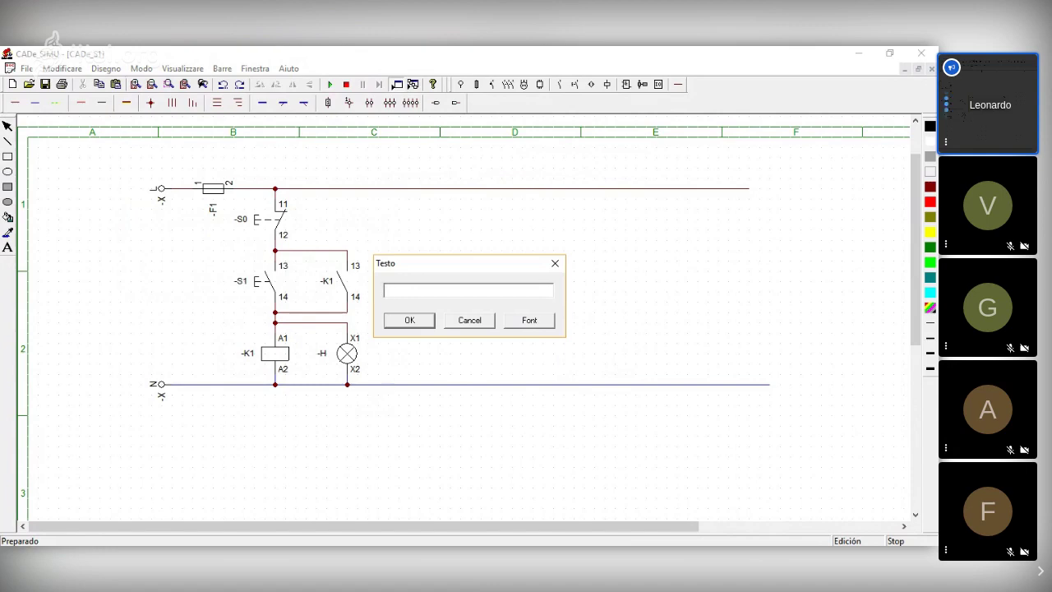
text(Retencion con prioridad al ar)
key(BackSpace)
key(BackSpace)
key(BackSpace)
key(BackSpace)
key(BackSpace)
key(BackSpace)
key(BackSpace)
key(BackSpace)
key(BackSpace)
key(BackSpace)
key(BackSpace)
key(BackSpace)
key(BackSpace)
key(BackSpace)
key(BackSpace)
key(BackSpace)
key(BackSpace)
key(BackSpace)
key(BackSpace)
key(BackSpace)
key(BackSpace)
key(BackSpace)
key(BackSpace)
key(BackSpace)
key(BackSpace)
key(BackSpace)
key(BackSpace)
text(Con prioridad al arranque)
key(Return)
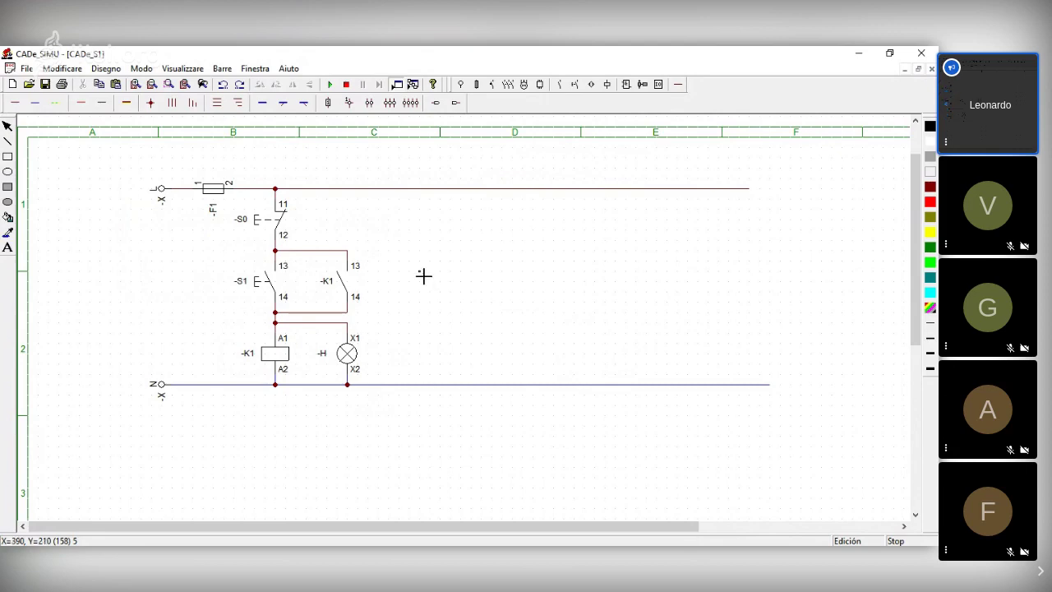
click(268, 432)
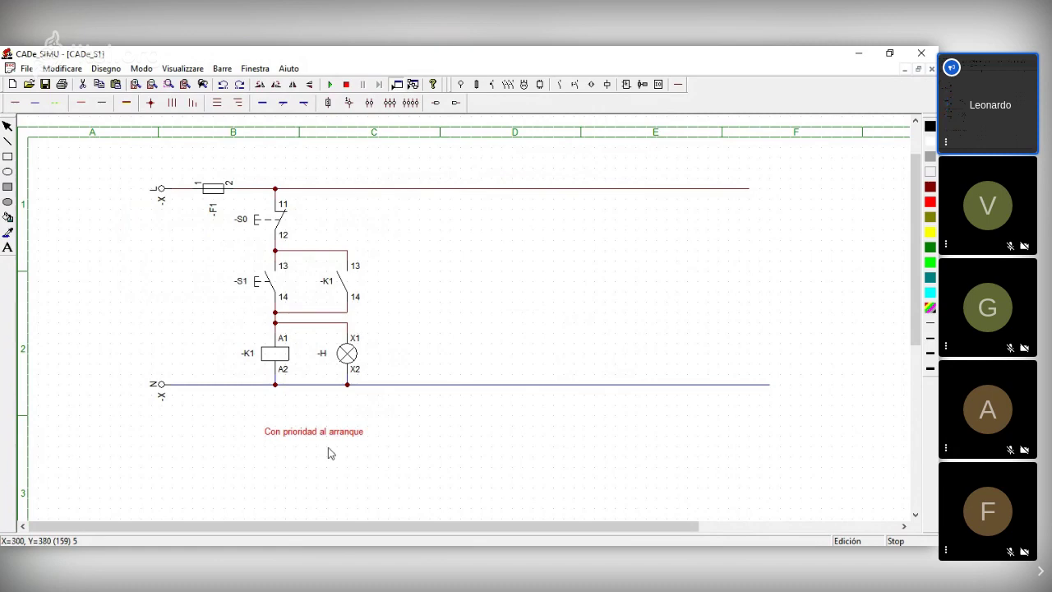
Step: Move the "Con prioridad al arranque" label up until it sits just under the neutral line, and deselect it
key(Delete)
click(310, 418)
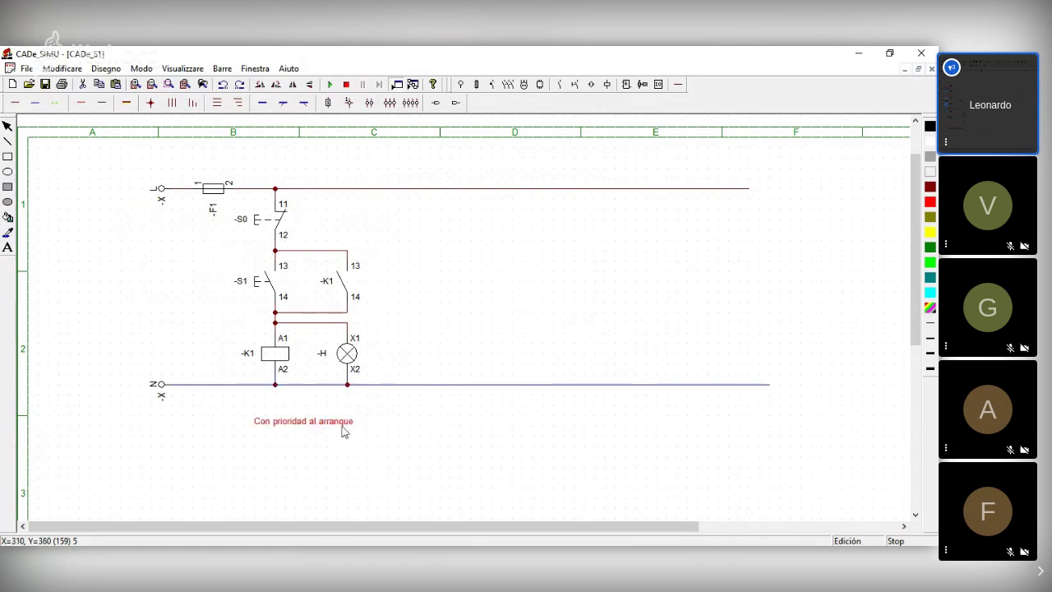
click(342, 424)
click(344, 430)
click(357, 427)
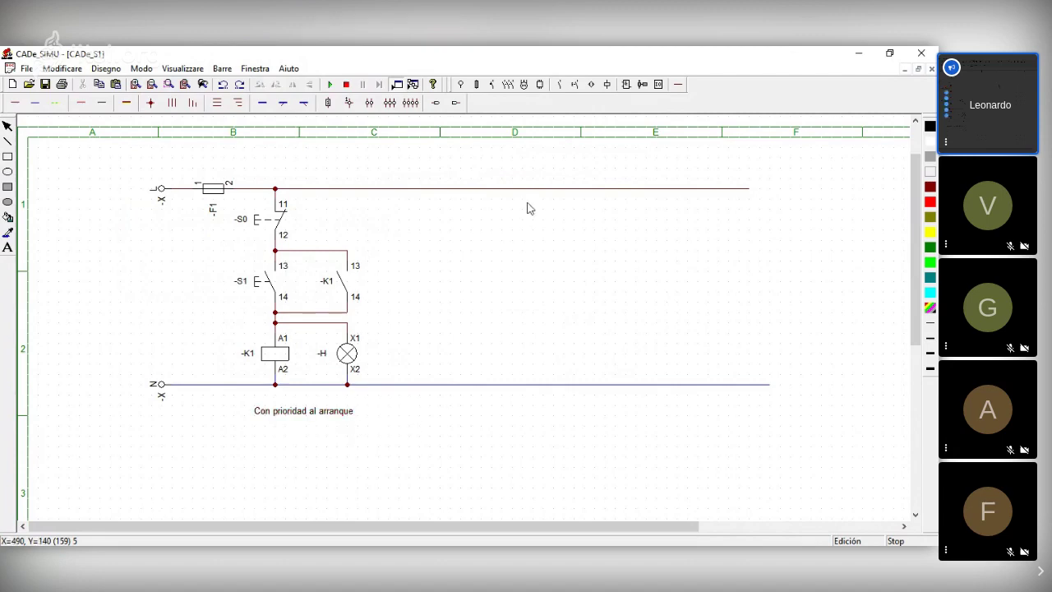
Step: Simulate the circuit, actuating start pushbutton -S1, stop pushbutton -S0, and -S1 once more to test the self-holding
click(328, 86)
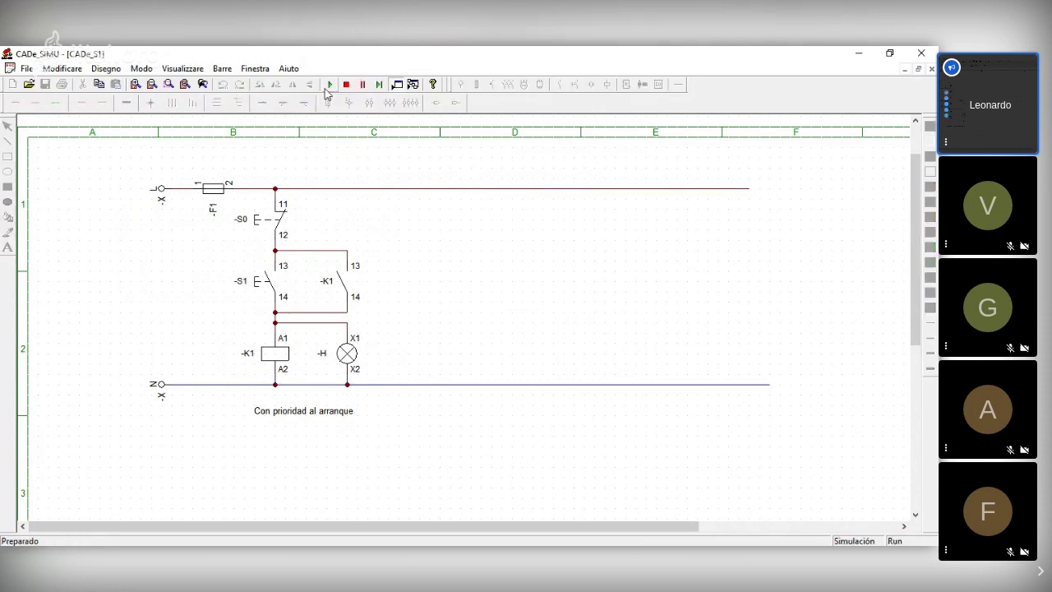
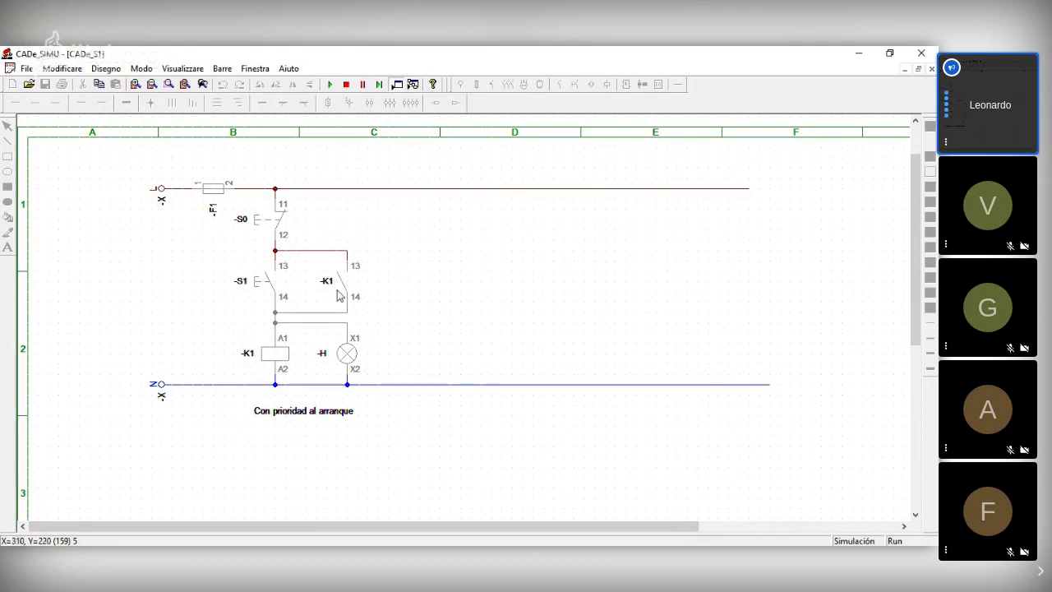
click(264, 288)
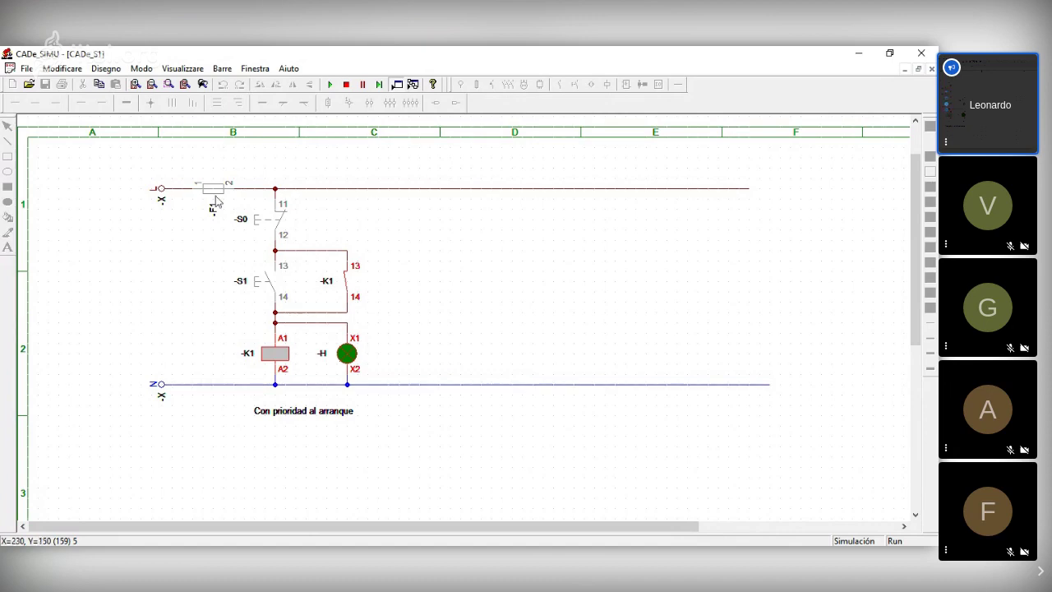
click(259, 223)
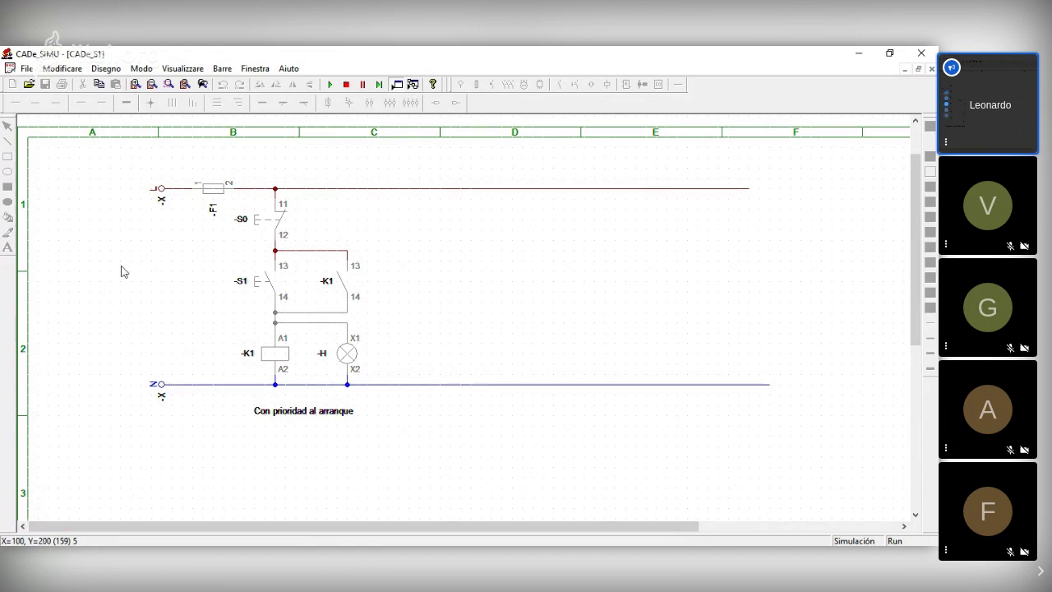
click(267, 288)
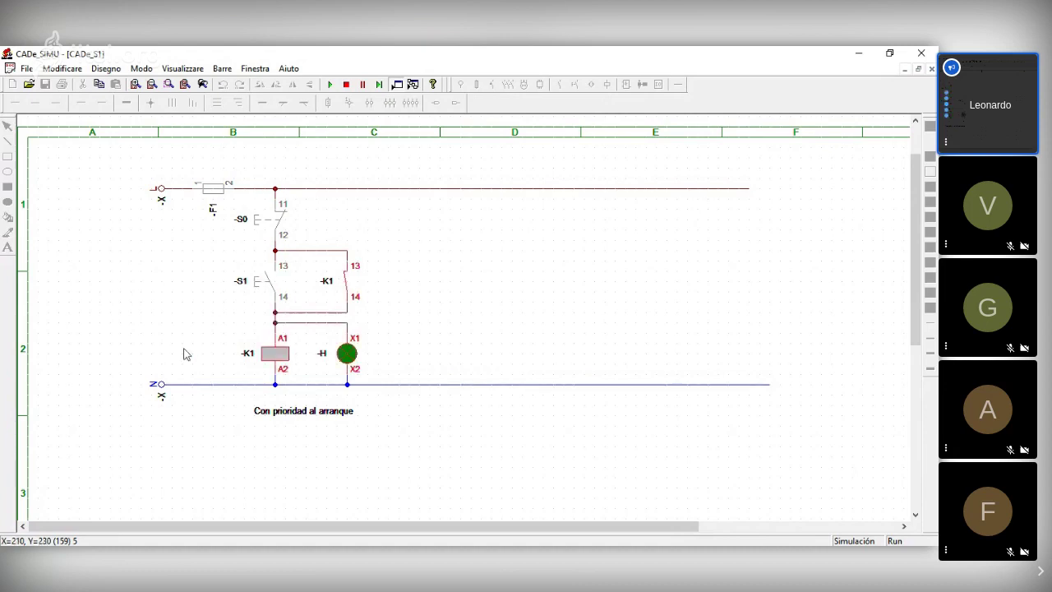
Step: Operate the S0 and S1 pushbuttons in the running simulation to check their priority, and stop the simulation
click(261, 226)
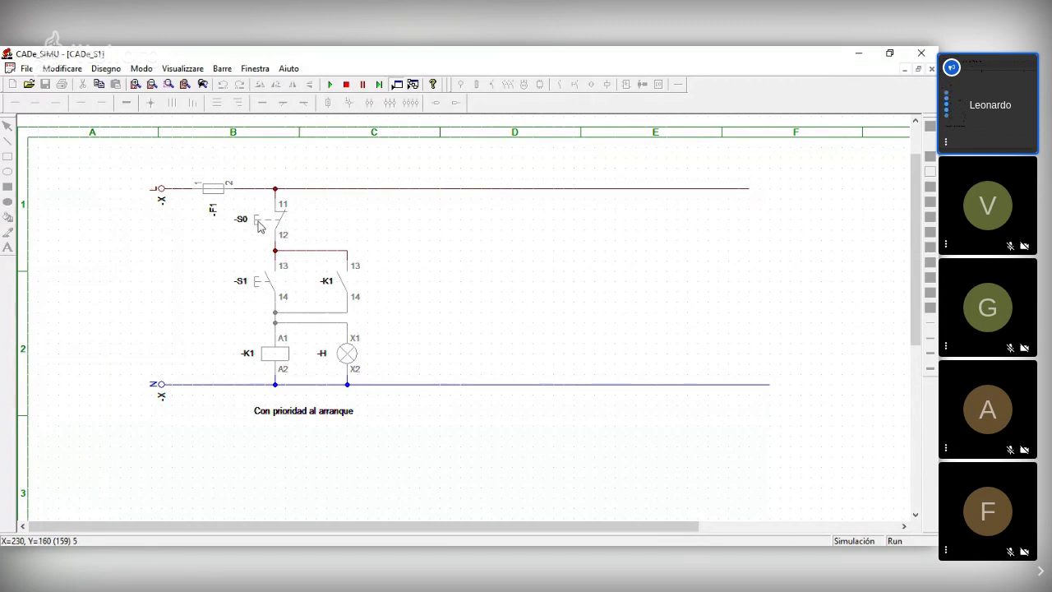
click(258, 293)
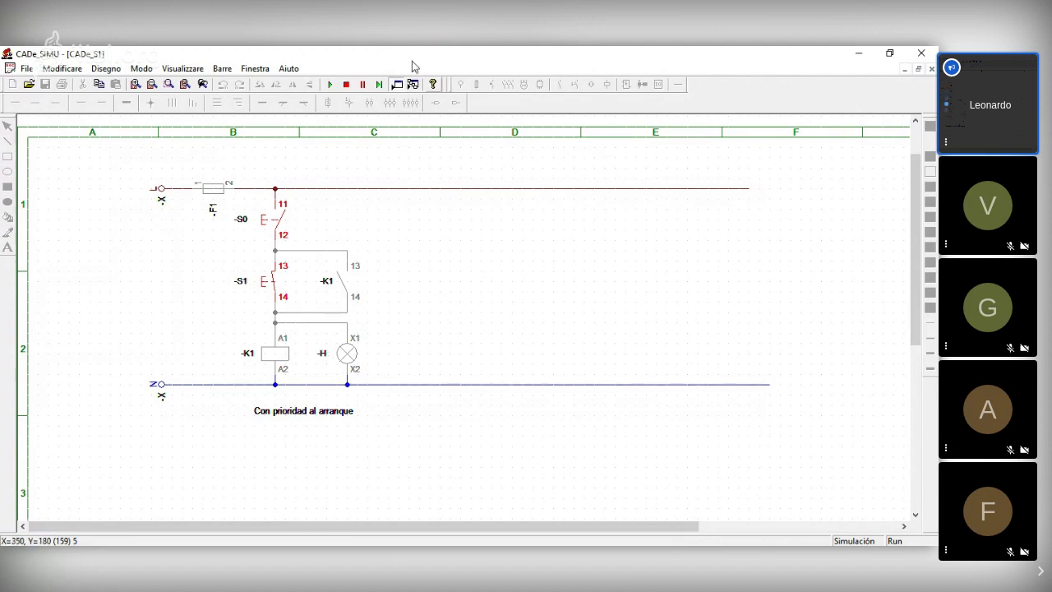
click(347, 85)
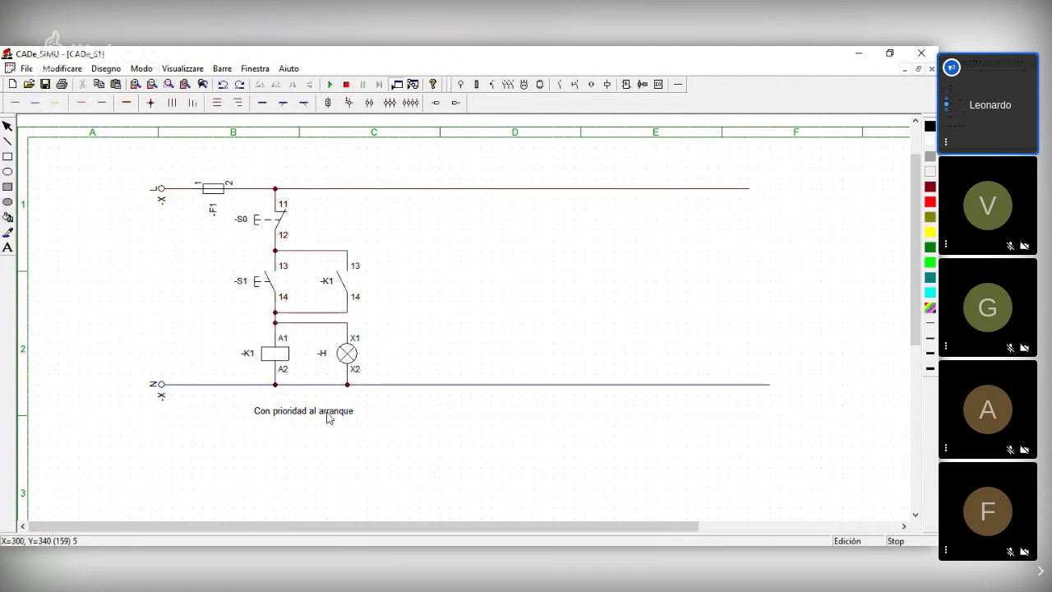
Step: Change the caption below the circuit to "Con prioridad a la parada"
double_click(326, 413)
double_click(456, 290)
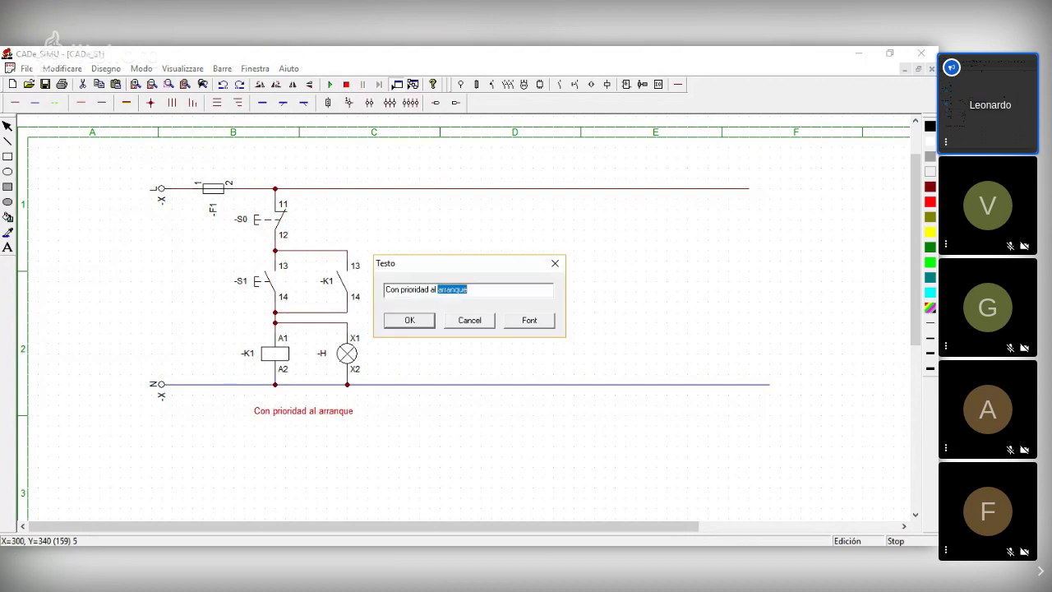
key(BackSpace)
key(BackSpace)
key(BackSpace)
text(la parada)
key(Return)
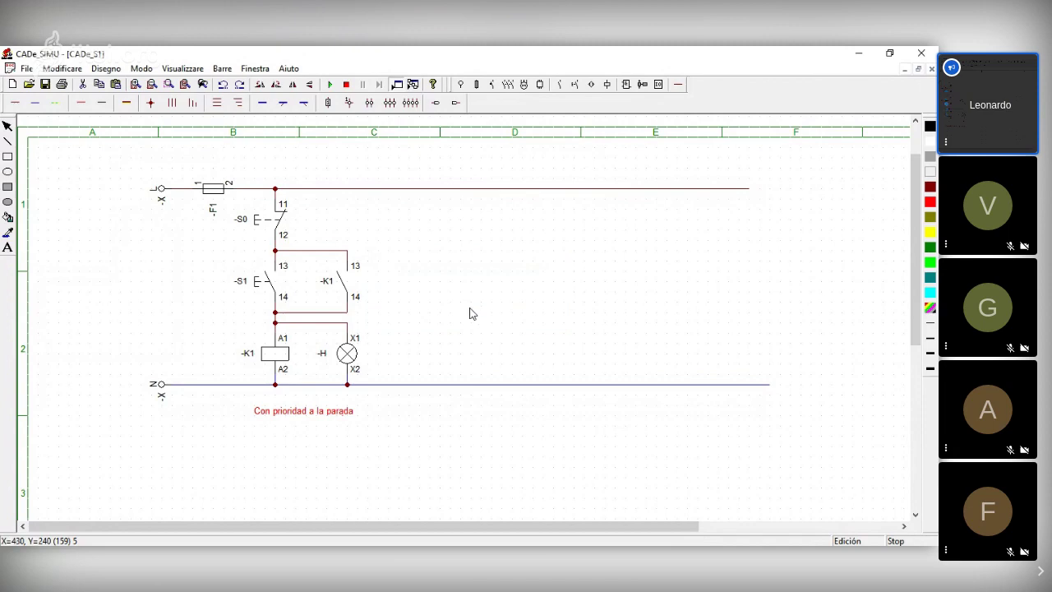
click(469, 311)
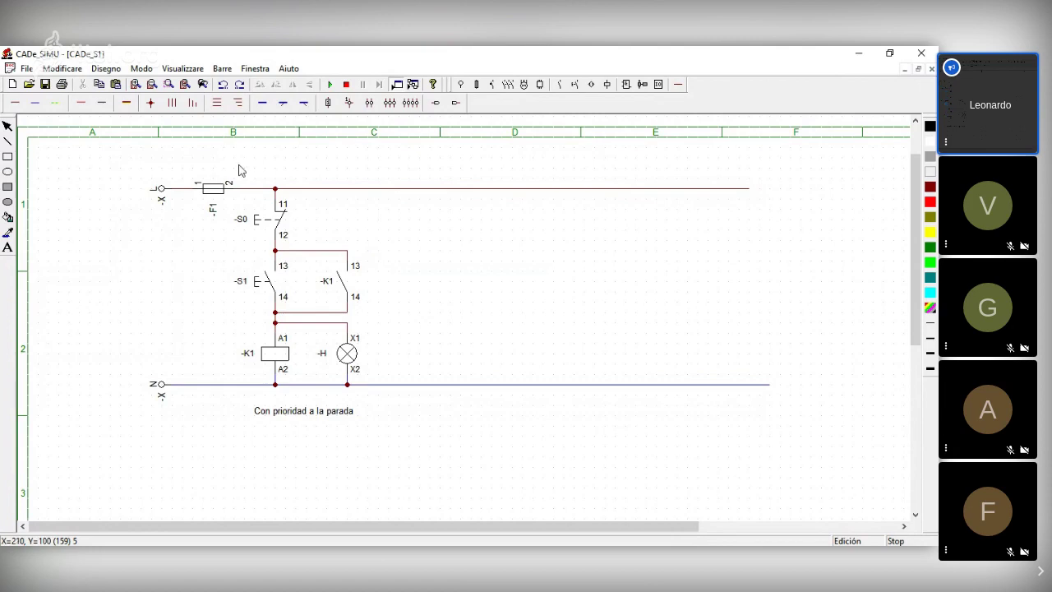
Step: Duplicate the S0, S1, K1 and H control branch beside the original, between the L and N lines
drag(213, 161, 383, 402)
click(338, 422)
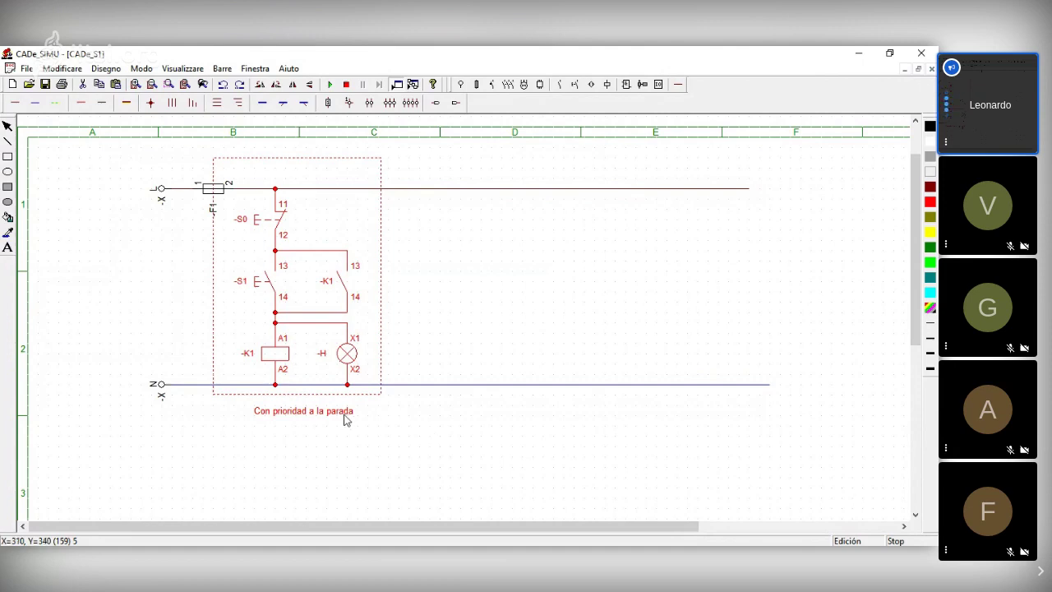
drag(345, 419, 554, 351)
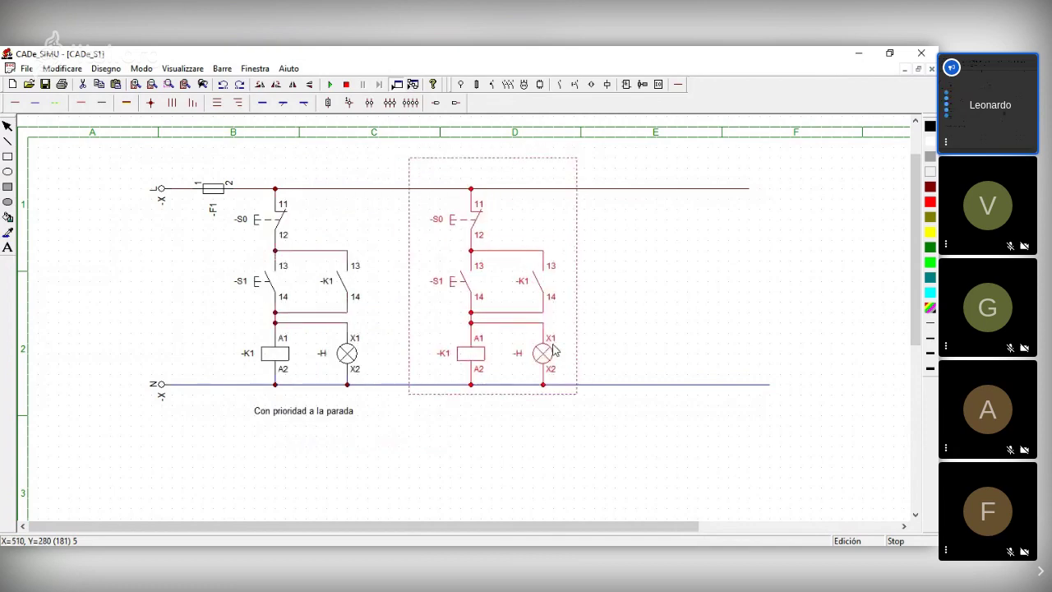
click(672, 330)
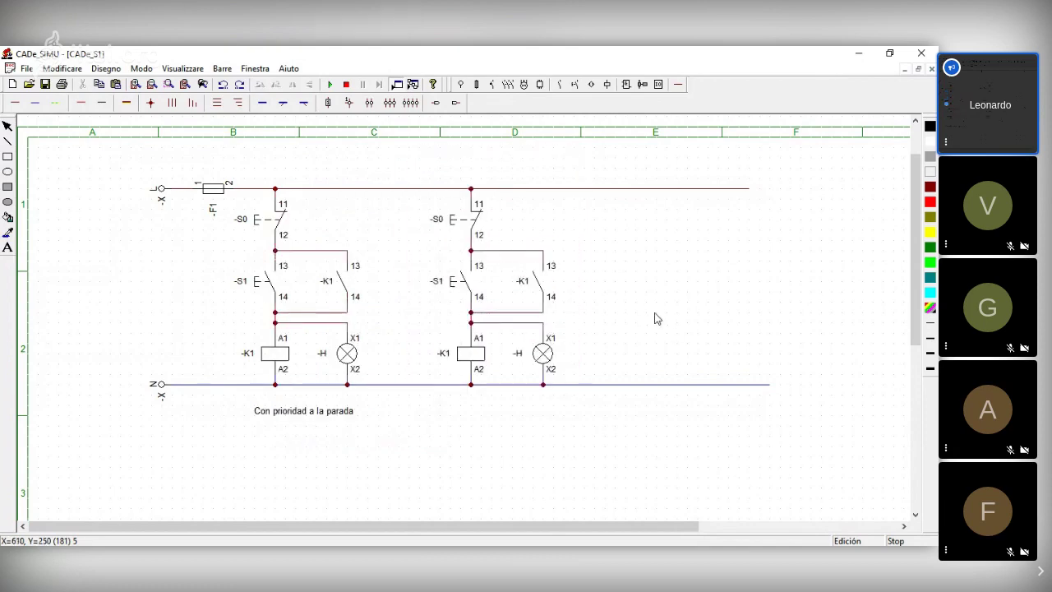
Step: Move the copied branch's S0 contact aside and delete the node and wires above its S1 and K1 contacts
click(477, 227)
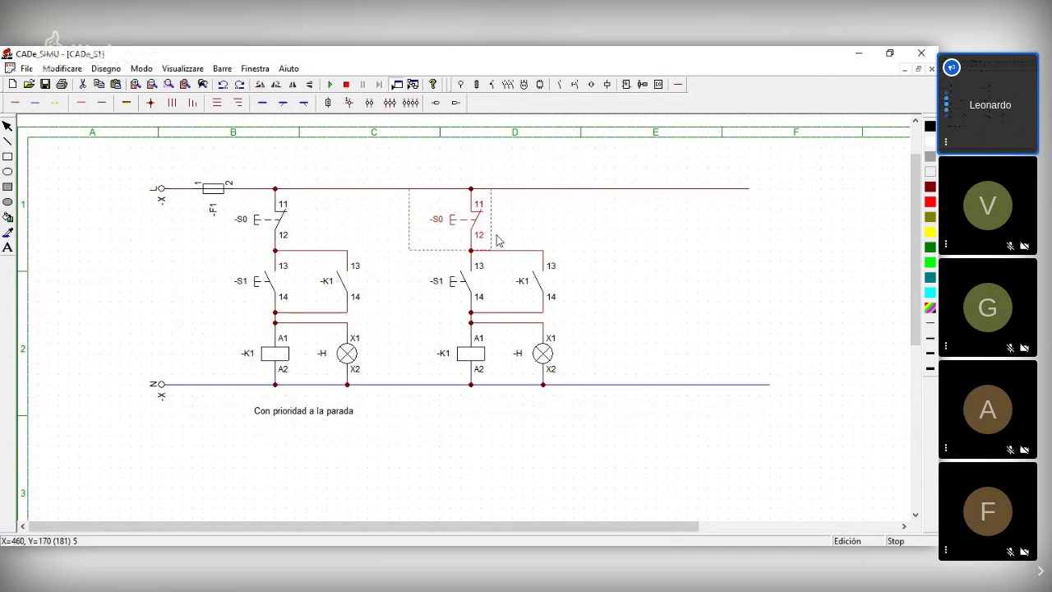
drag(482, 235, 667, 256)
click(491, 270)
click(511, 251)
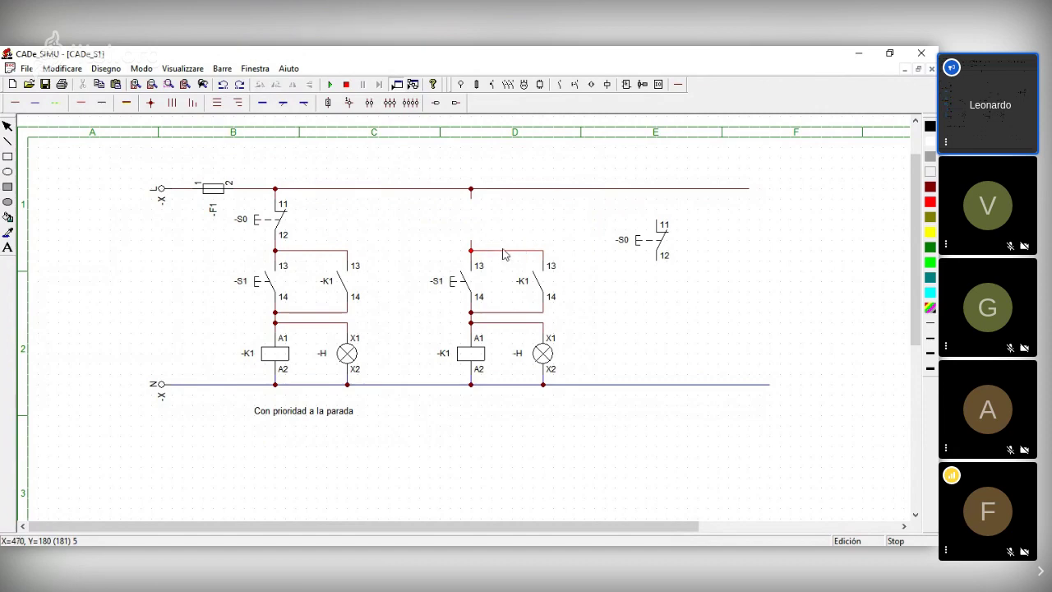
key(Delete)
click(504, 259)
click(346, 84)
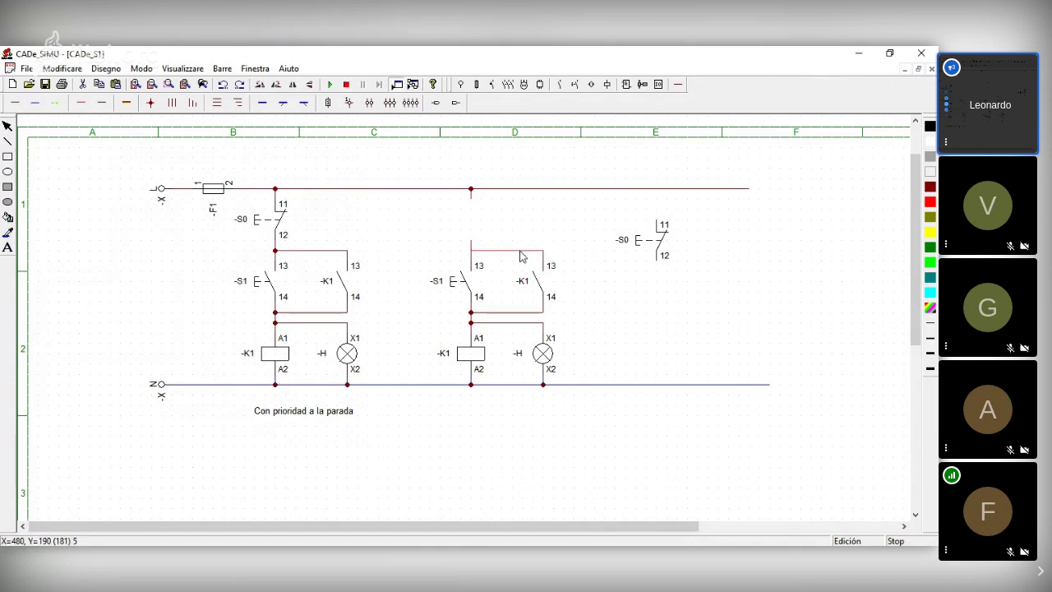
click(475, 251)
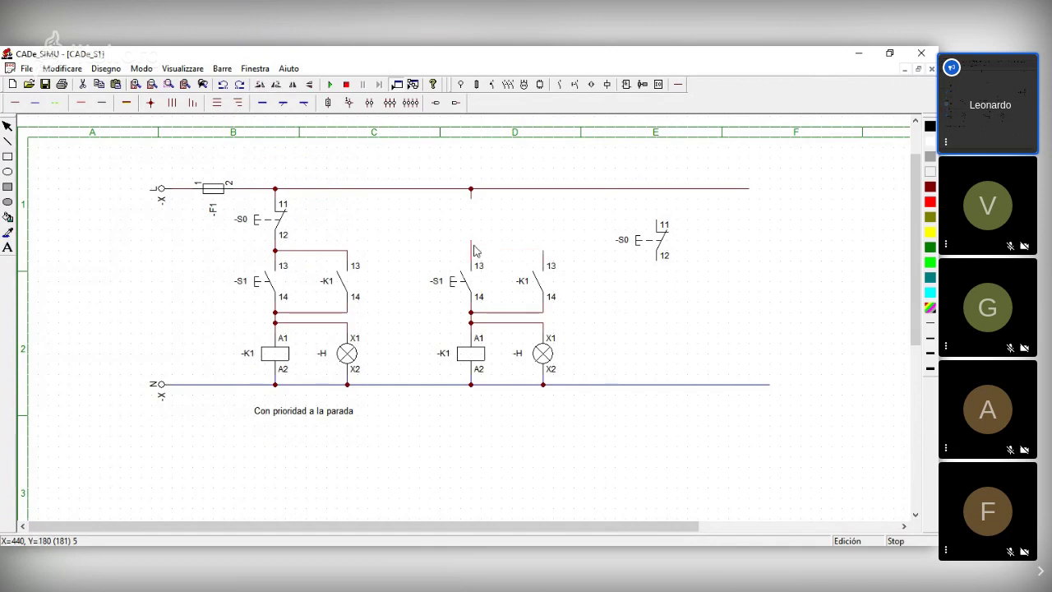
key(Delete)
Step: Rearrange the copied branch with S0 in series above K1 and S1 raised, and wire both paths between the L line and coil node
mouse_move(662, 240)
mouse_down()
mouse_move(554, 239)
mouse_move(546, 221)
mouse_move(547, 233)
mouse_up()
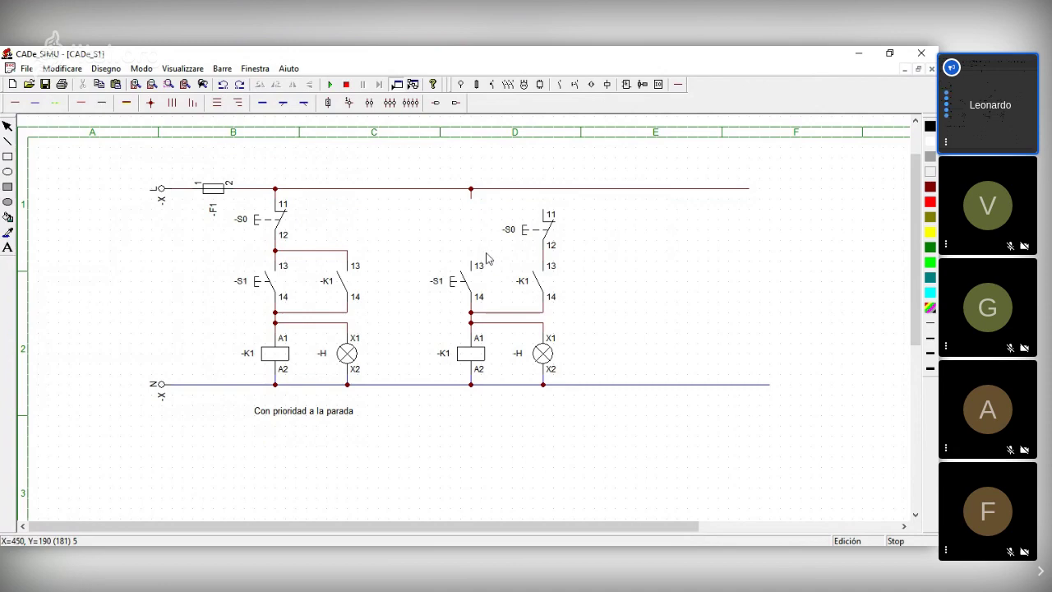
drag(462, 287, 464, 253)
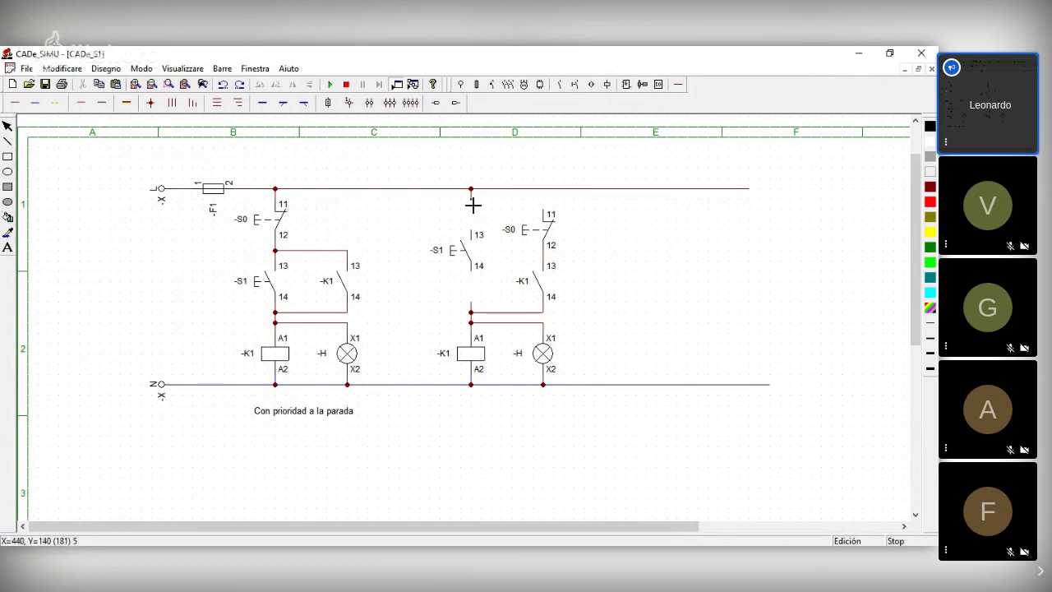
drag(472, 204, 471, 230)
drag(545, 215, 472, 205)
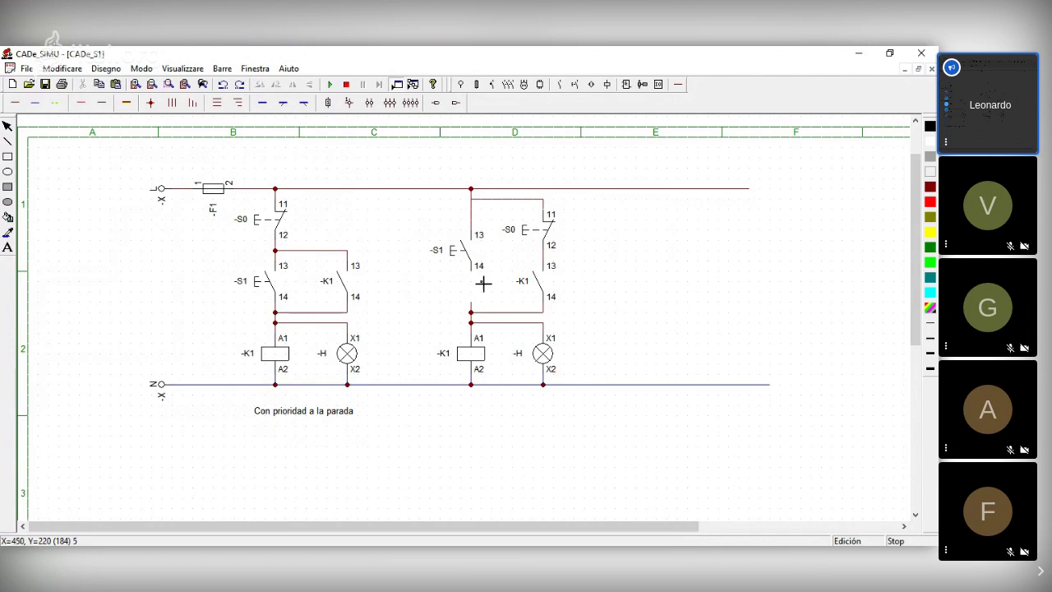
drag(471, 268, 471, 312)
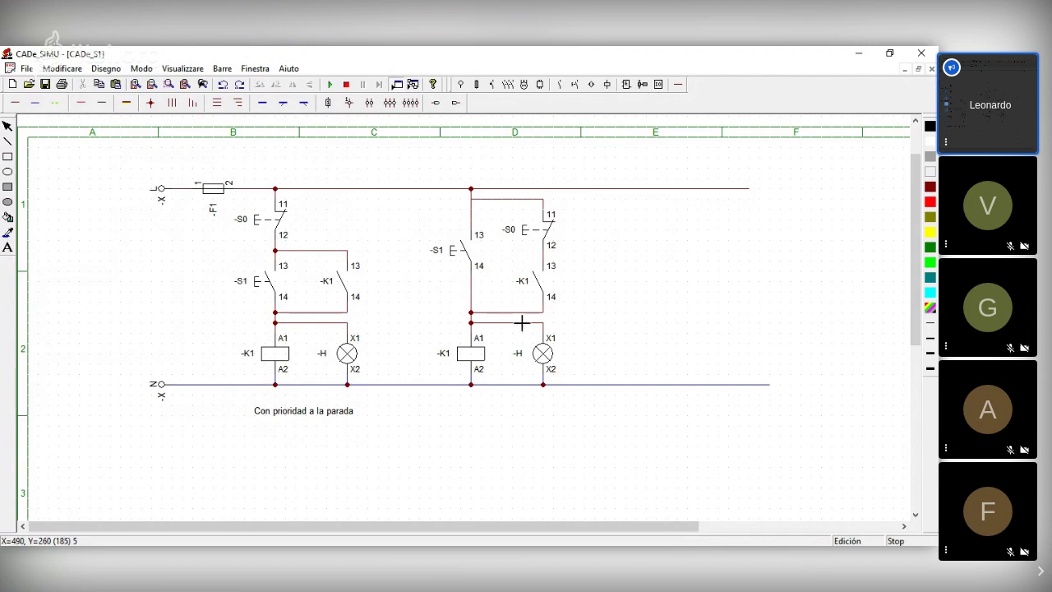
right_click(719, 310)
Step: Rename the copied branch's normally closed pushbutton to -S2 and its normally open pushbutton to -S3
double_click(510, 236)
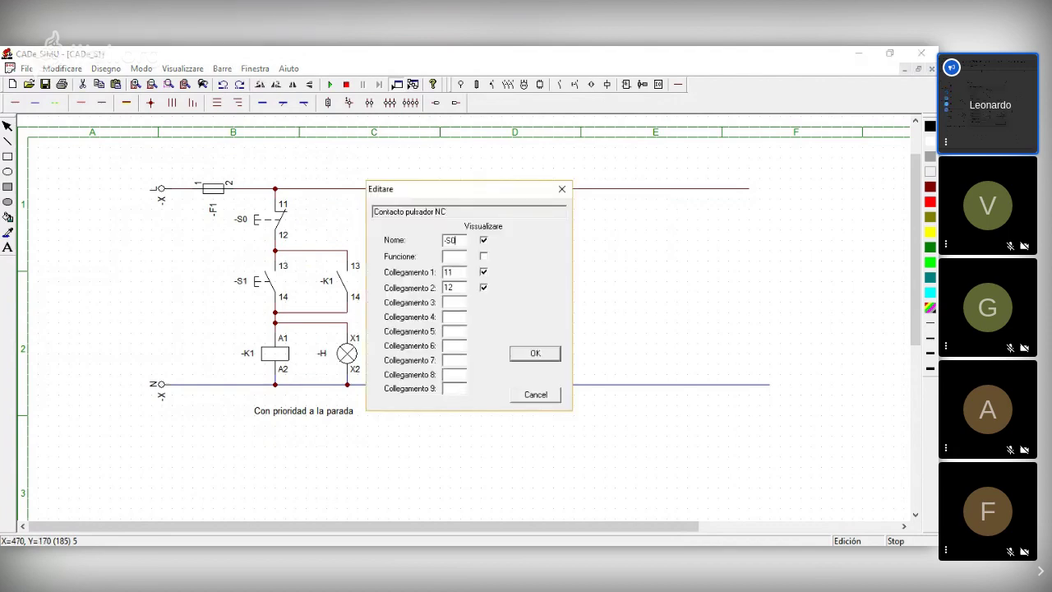
key(BackSpace)
text(2)
key(Return)
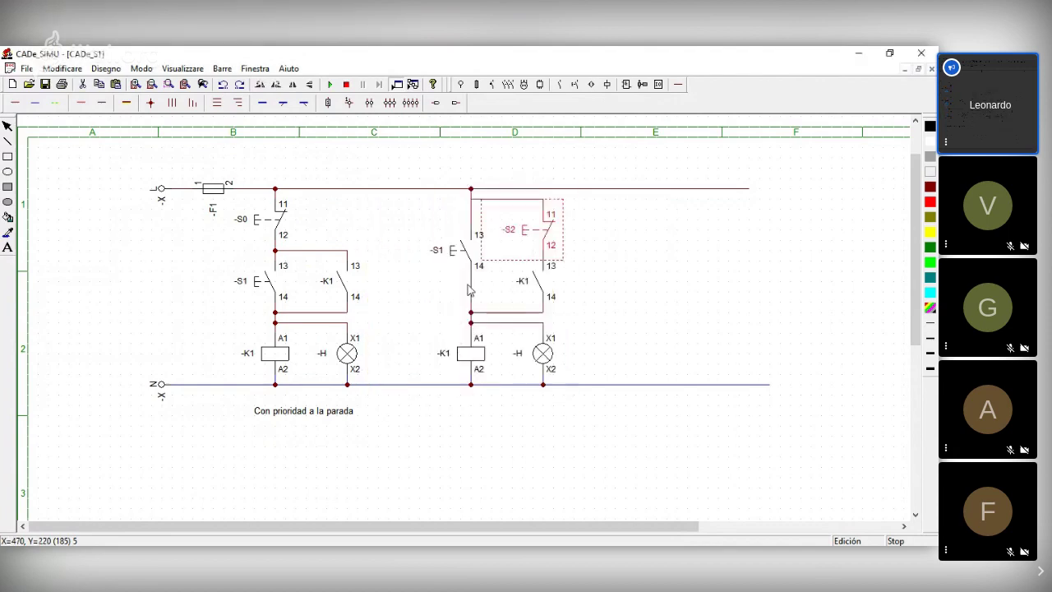
double_click(437, 254)
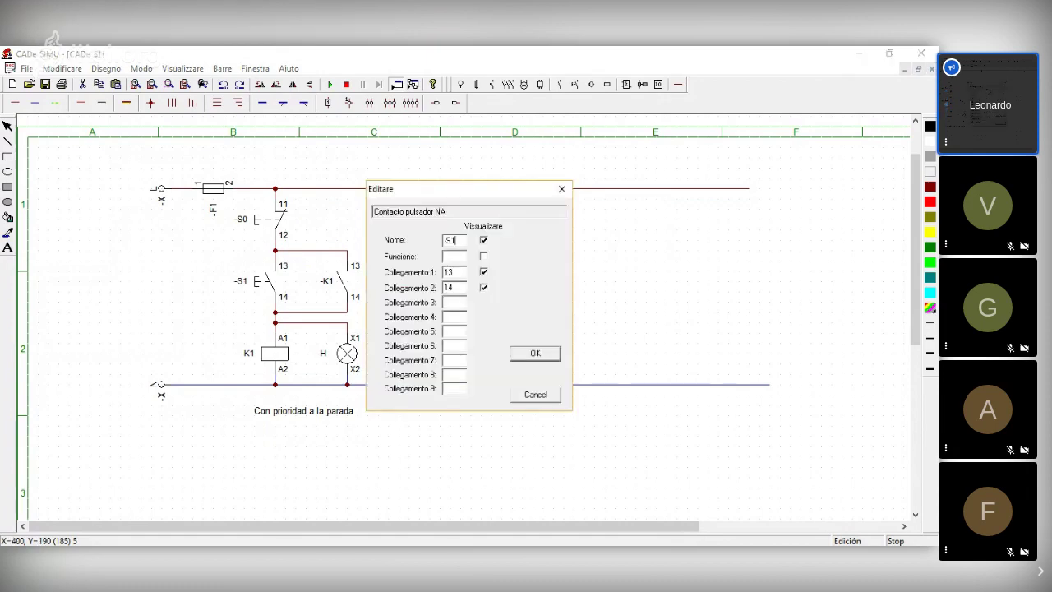
key(BackSpace)
text(3)
key(Return)
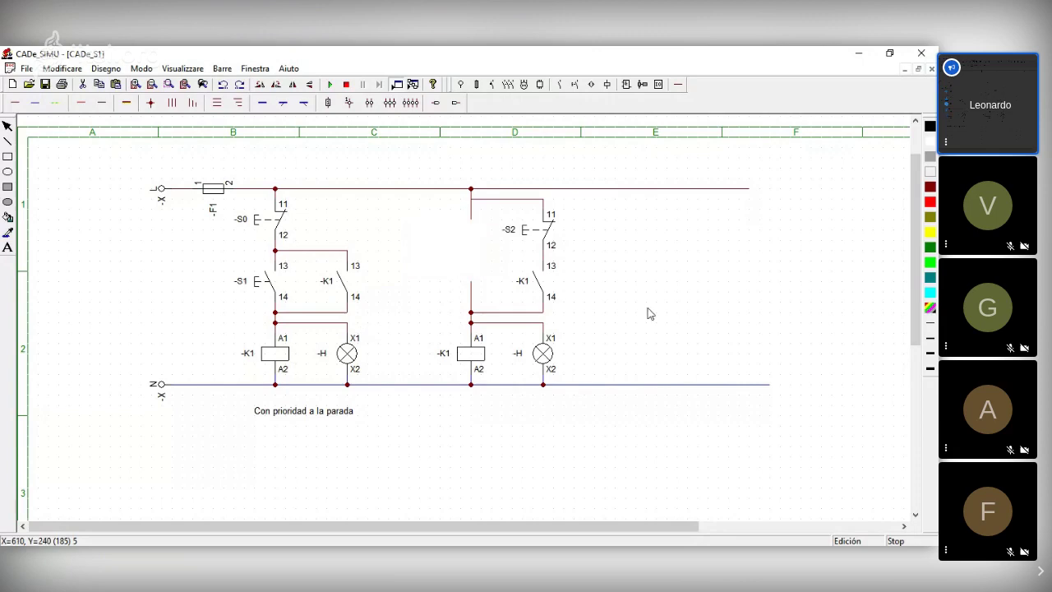
Step: Rename the copied branch's coil and its auxiliary holding contact to -K2
double_click(451, 359)
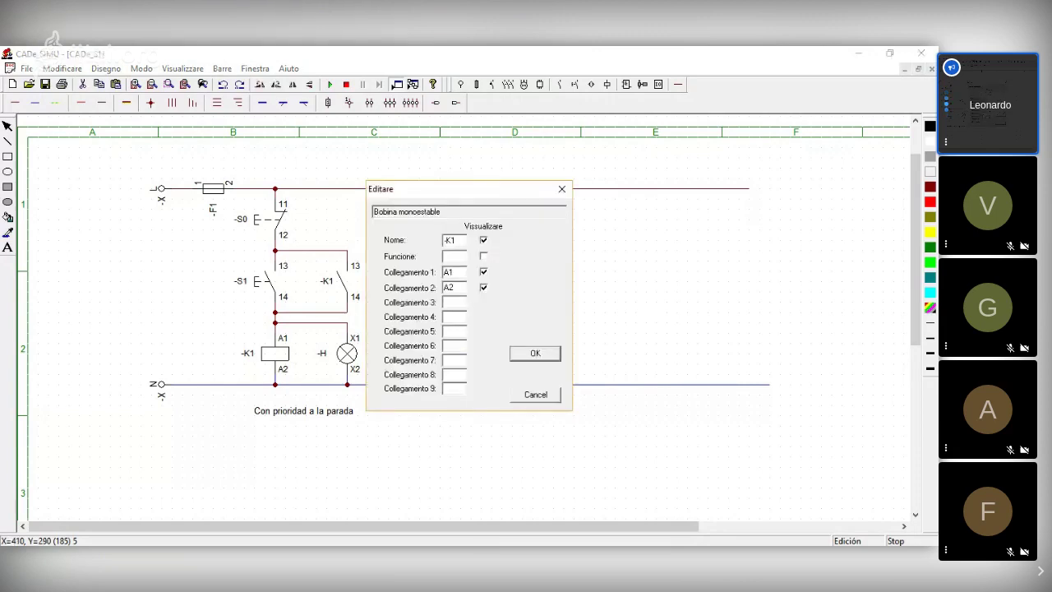
key(BackSpace)
text(2)
key(Return)
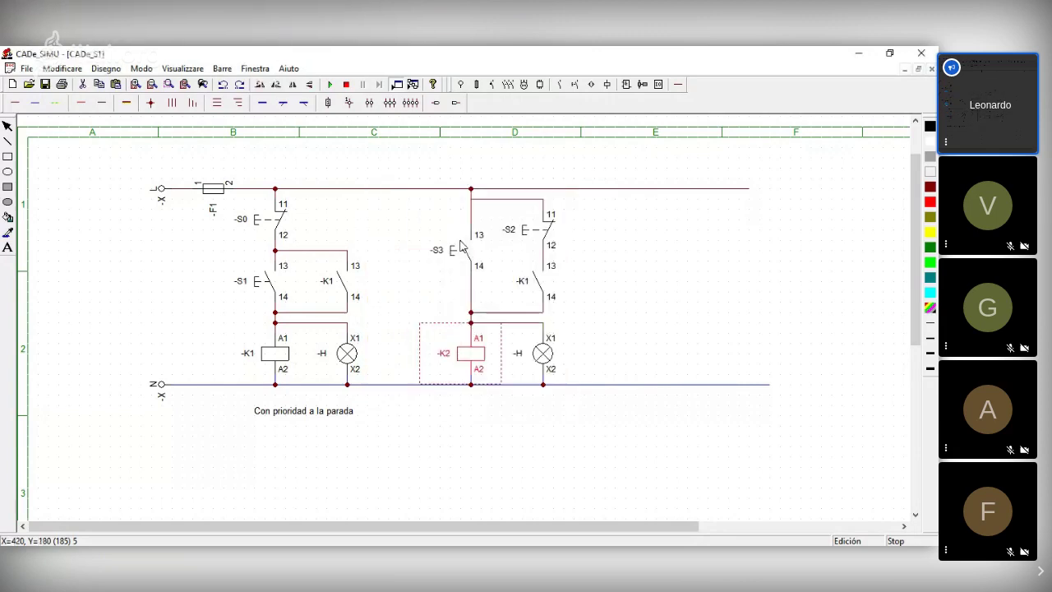
double_click(501, 296)
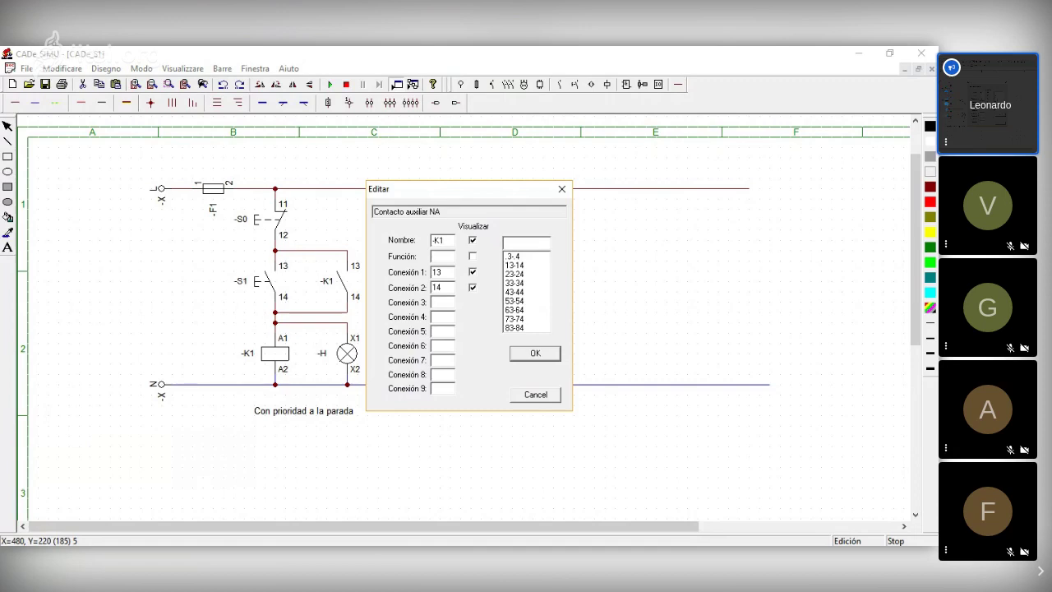
key(BackSpace)
text(2)
key(Return)
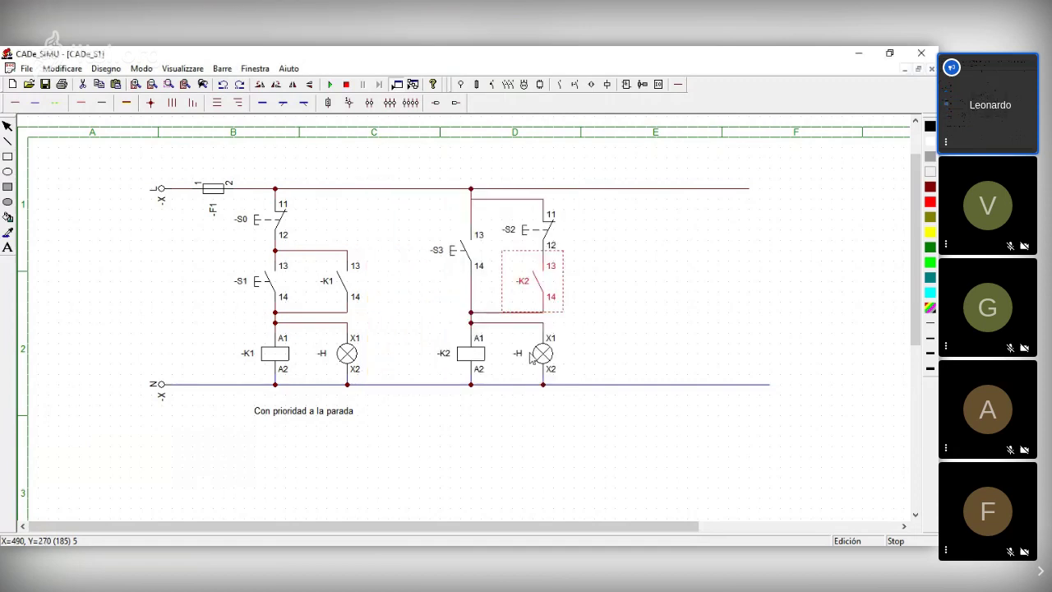
Step: Rename the first circuit's signal lamp to -H1 and the copied circuit's lamp to -H2
double_click(347, 354)
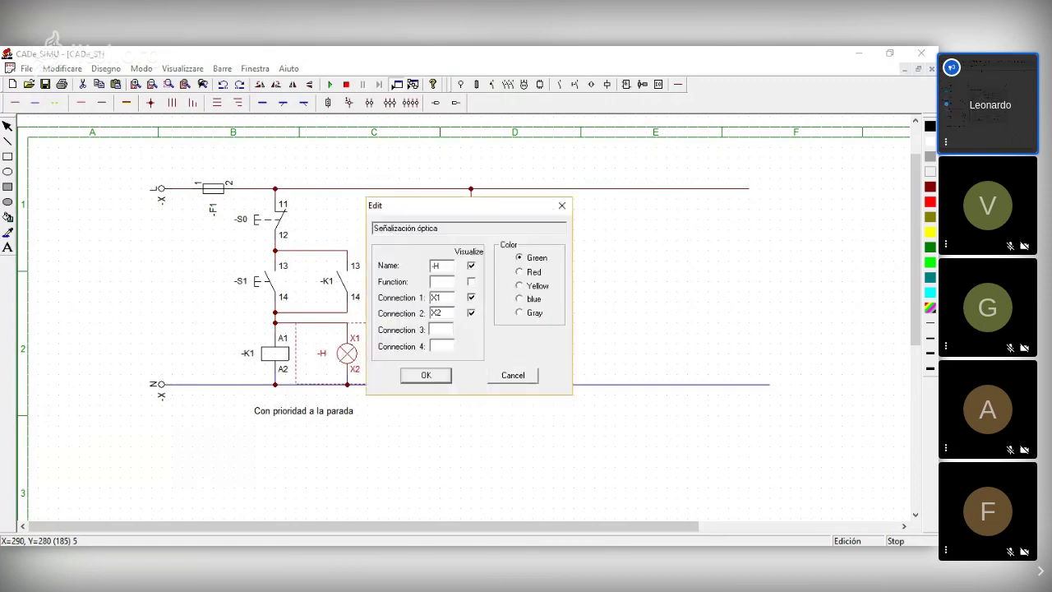
text(1)
key(Return)
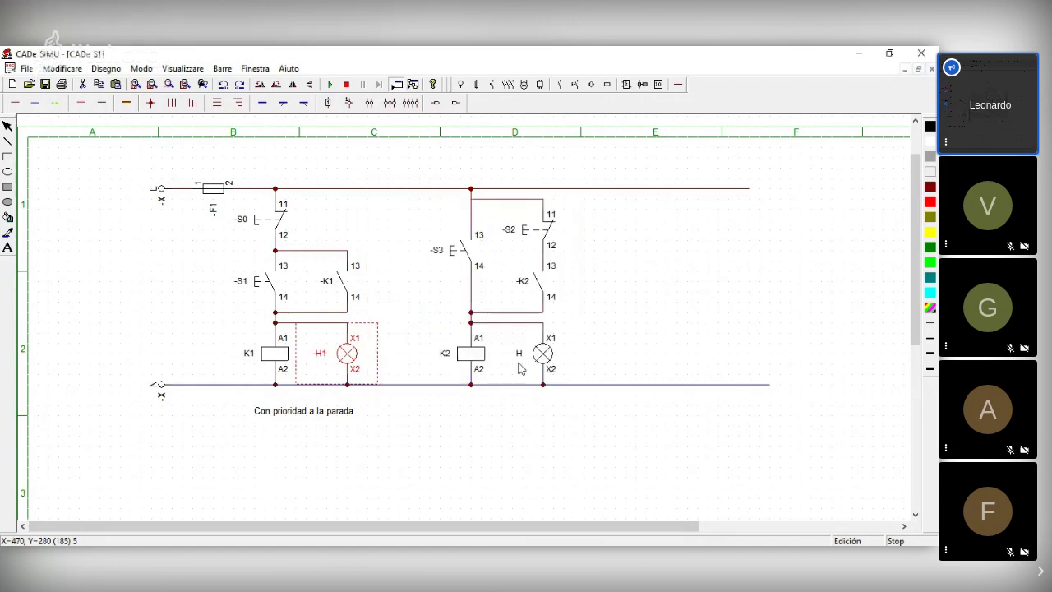
double_click(559, 370)
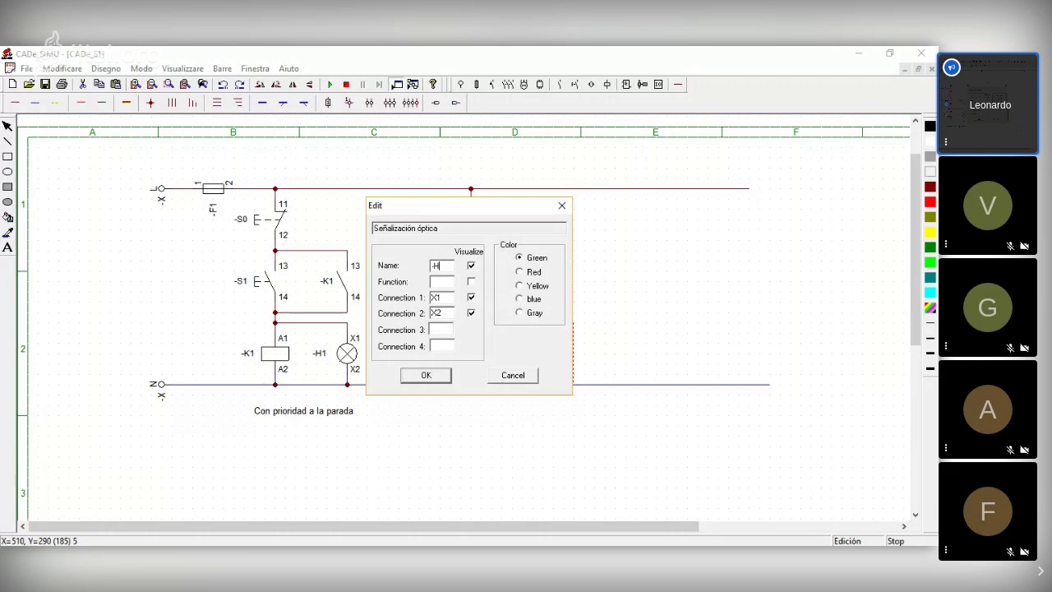
text(2)
key(Return)
Step: Shift the first caption slightly right under its circuit and add the caption "Con prioridad a la marcha" below the second circuit
click(280, 410)
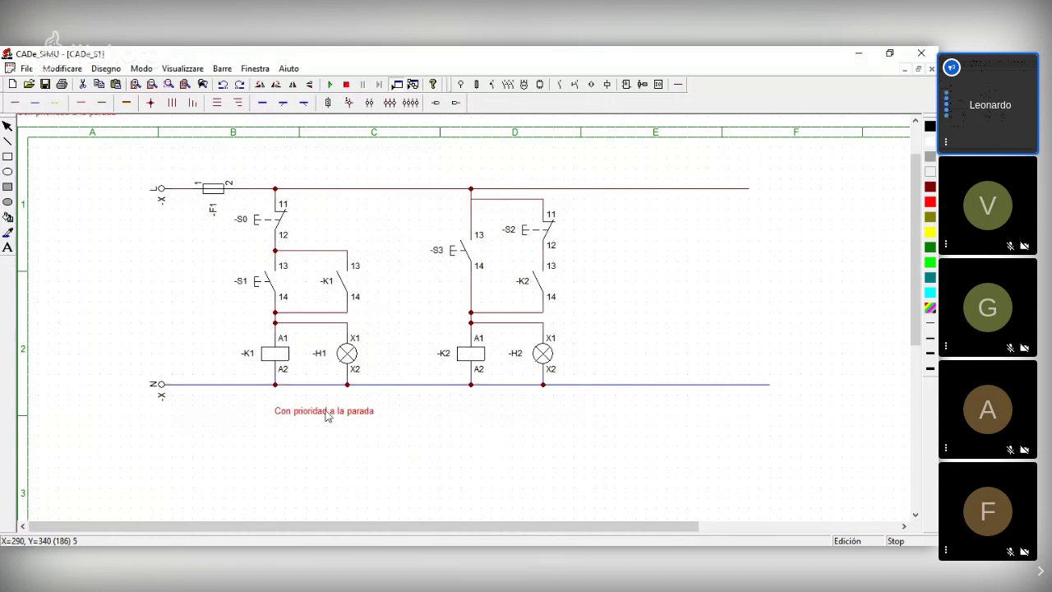
drag(325, 410, 315, 412)
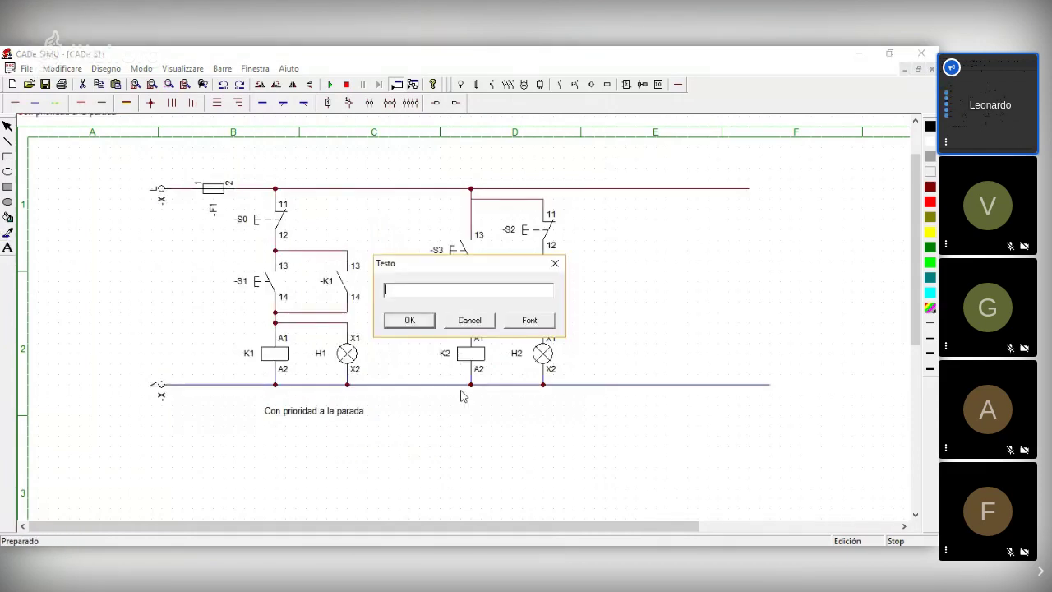
text(Cp)
key(BackSpace)
key(BackSpace)
key(BackSpace)
key(BackSpace)
text(on prioridad a la marcha)
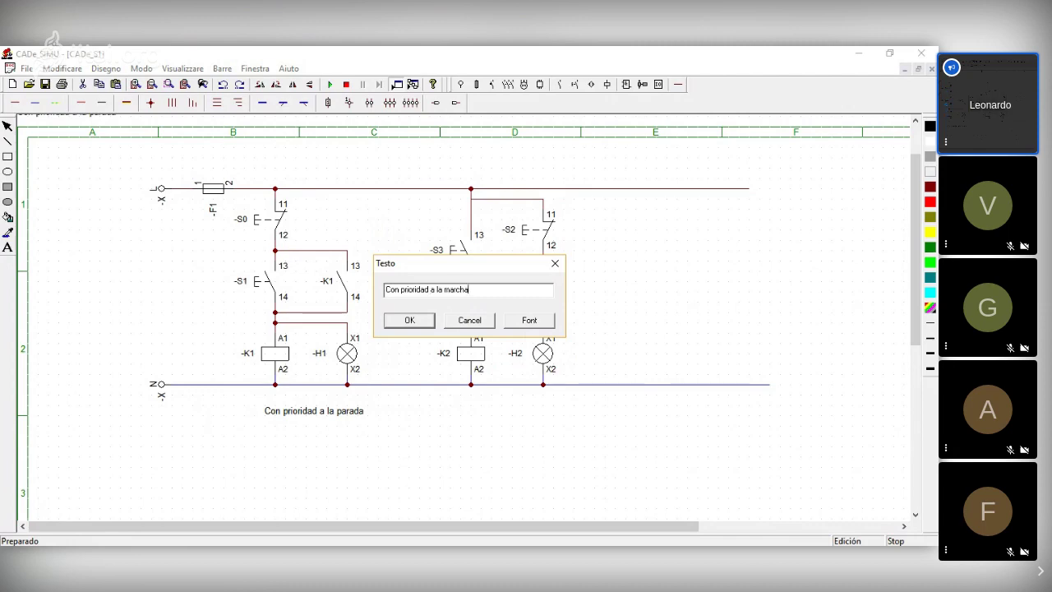
click(409, 320)
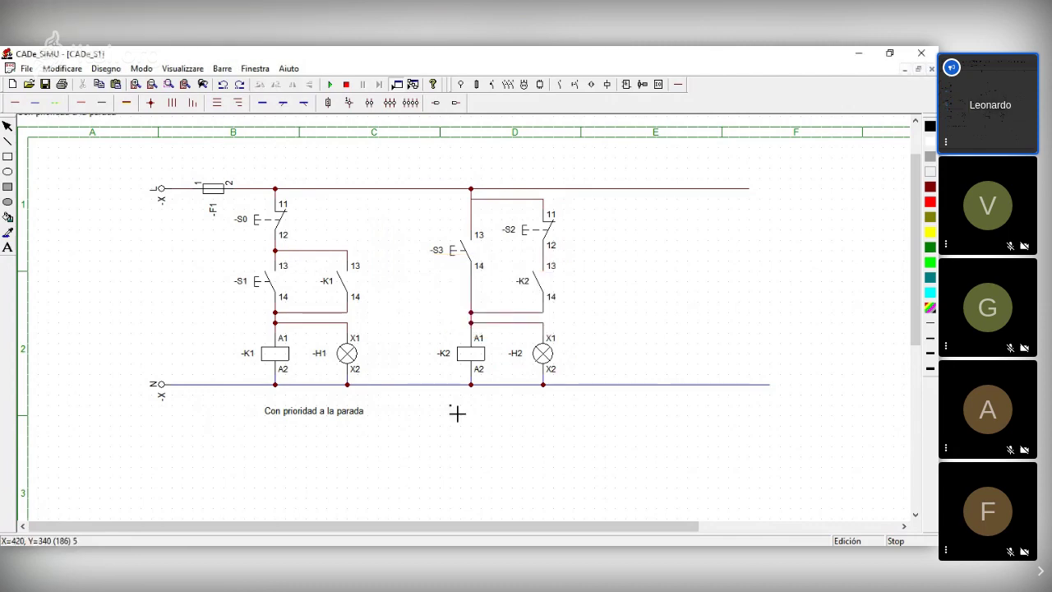
click(506, 425)
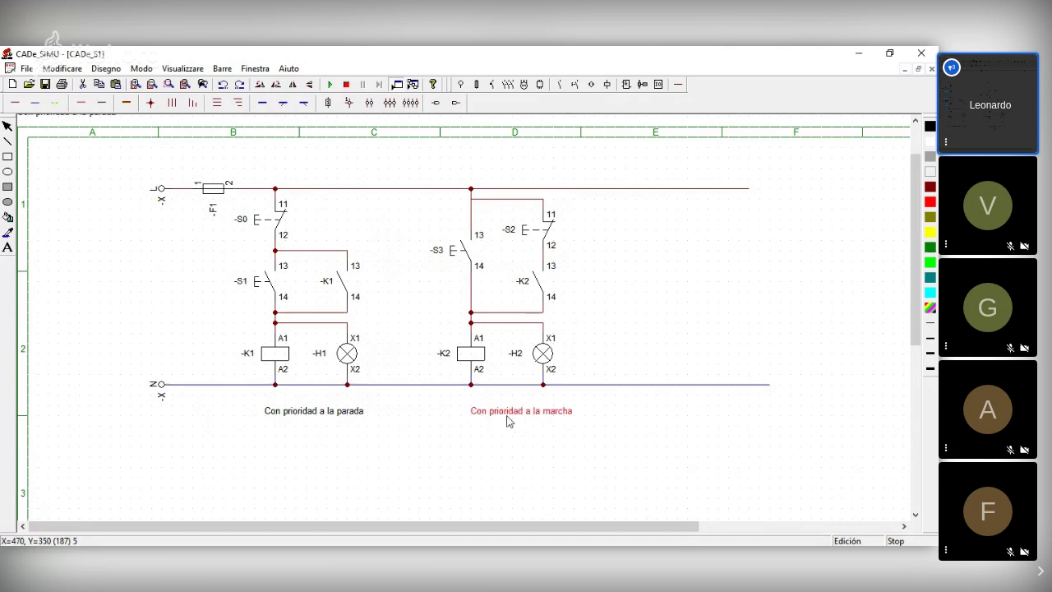
drag(507, 420, 554, 422)
Step: Start the simulation and operate pushbuttons S3 and S2 to test starting and stopping the second circuit
click(330, 85)
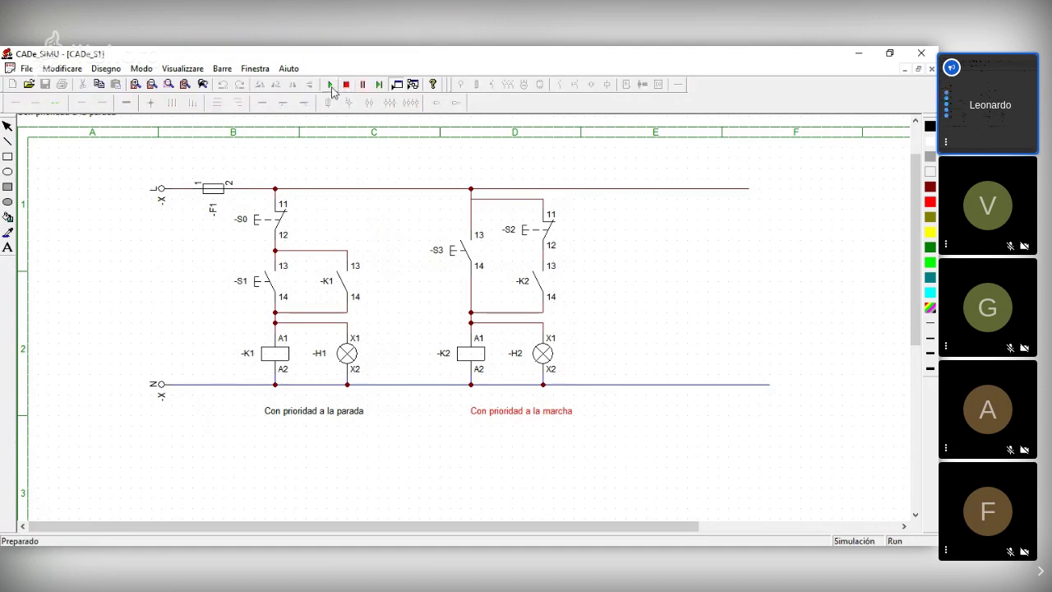
click(463, 255)
click(525, 241)
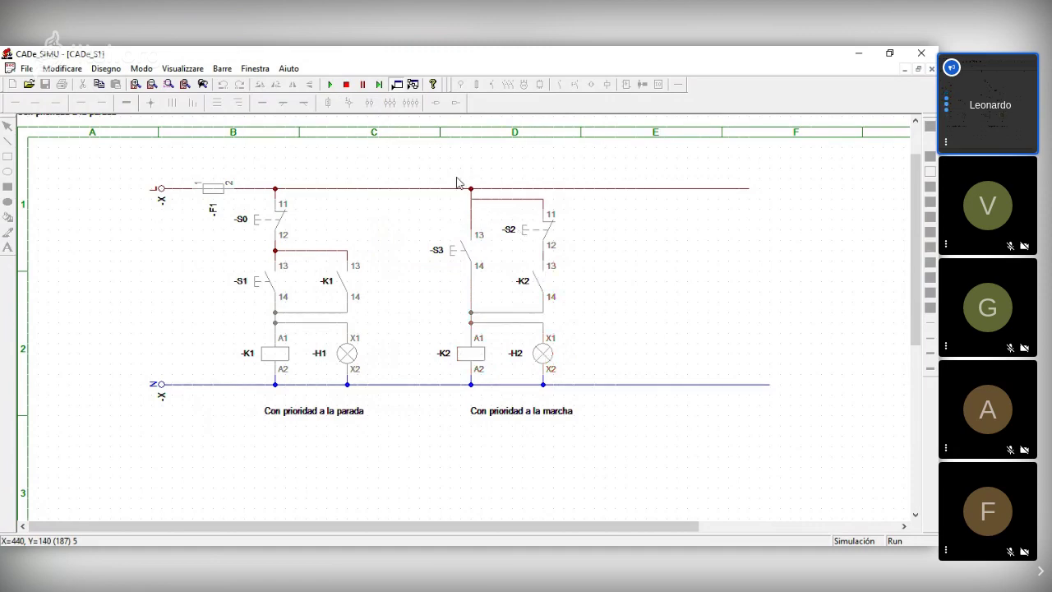
Step: Stop the simulation and place a connection node where the S2 branch taps off the line feeding S3
click(346, 84)
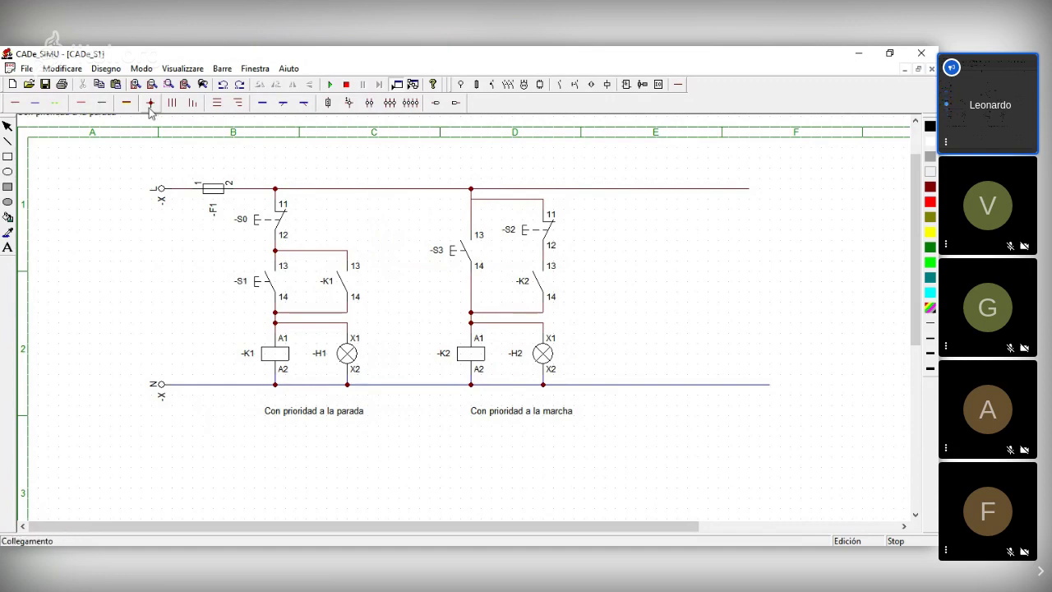
click(150, 103)
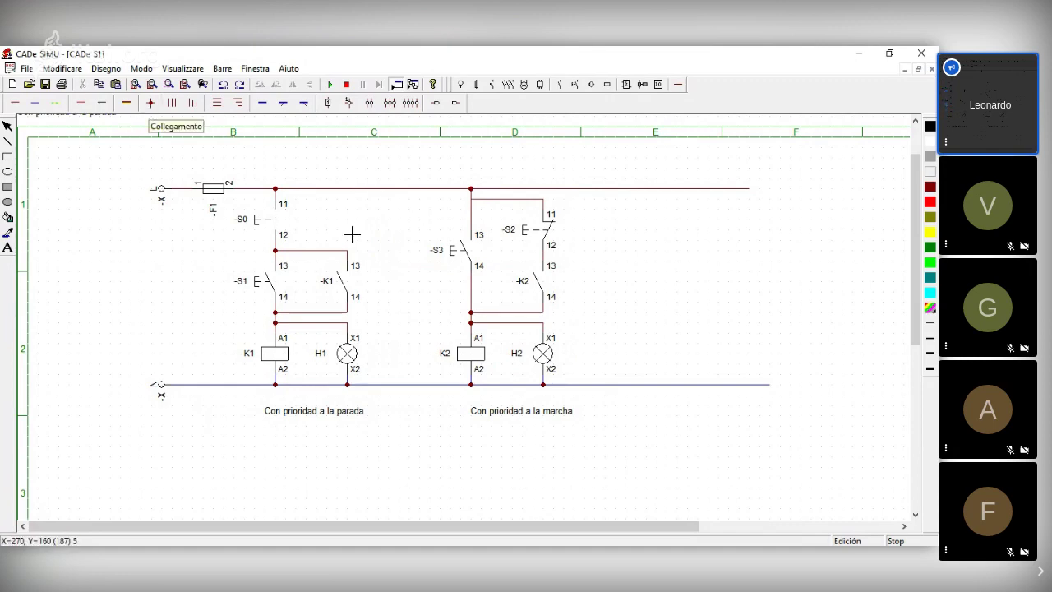
click(475, 208)
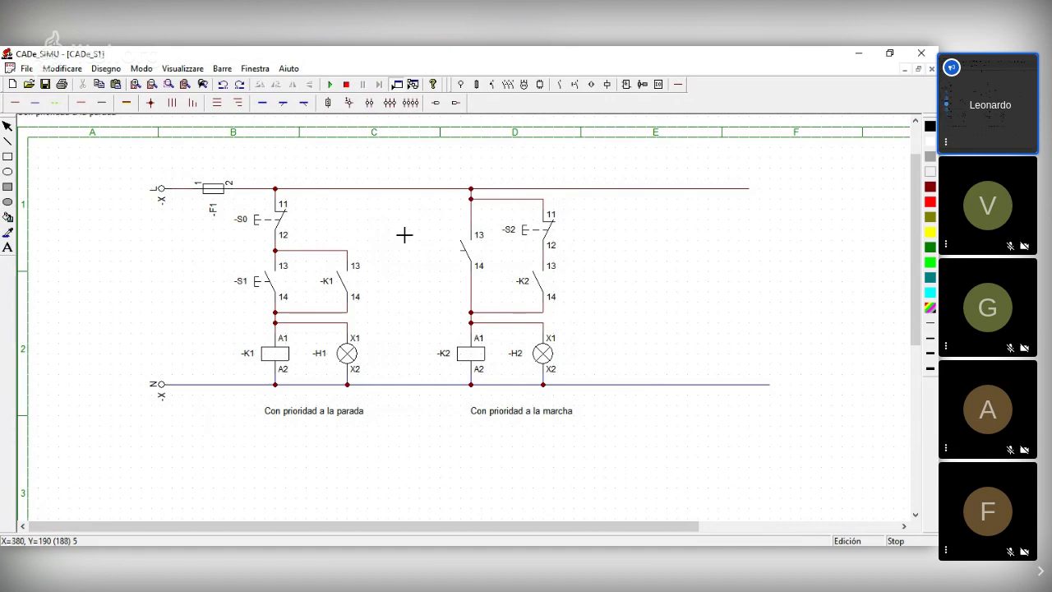
right_click(415, 162)
Step: Restart the simulation and operate S3 followed by S2 to start and stop the second circuit
click(346, 88)
click(330, 84)
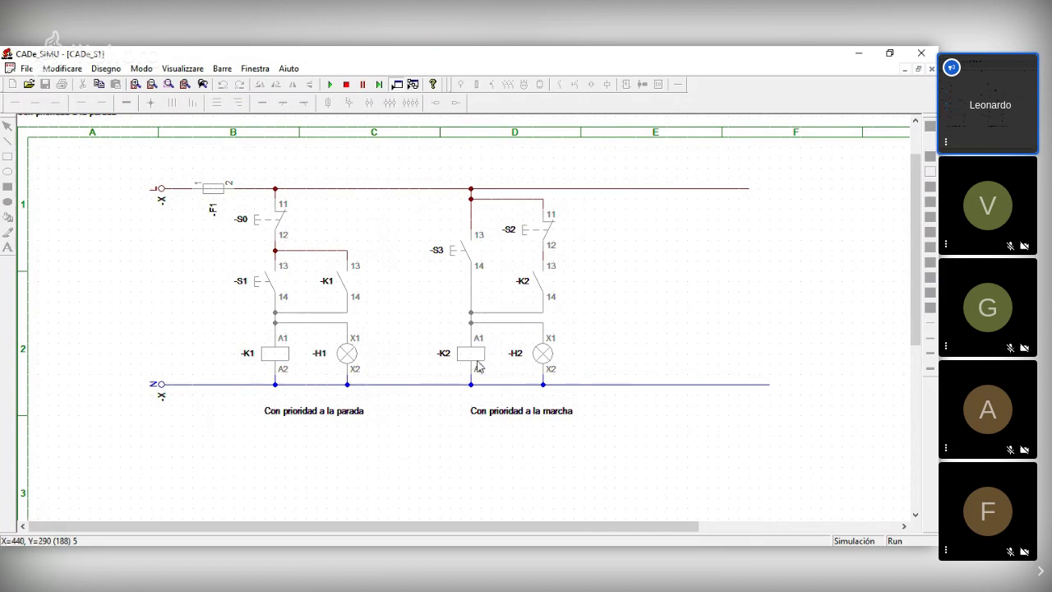
click(458, 257)
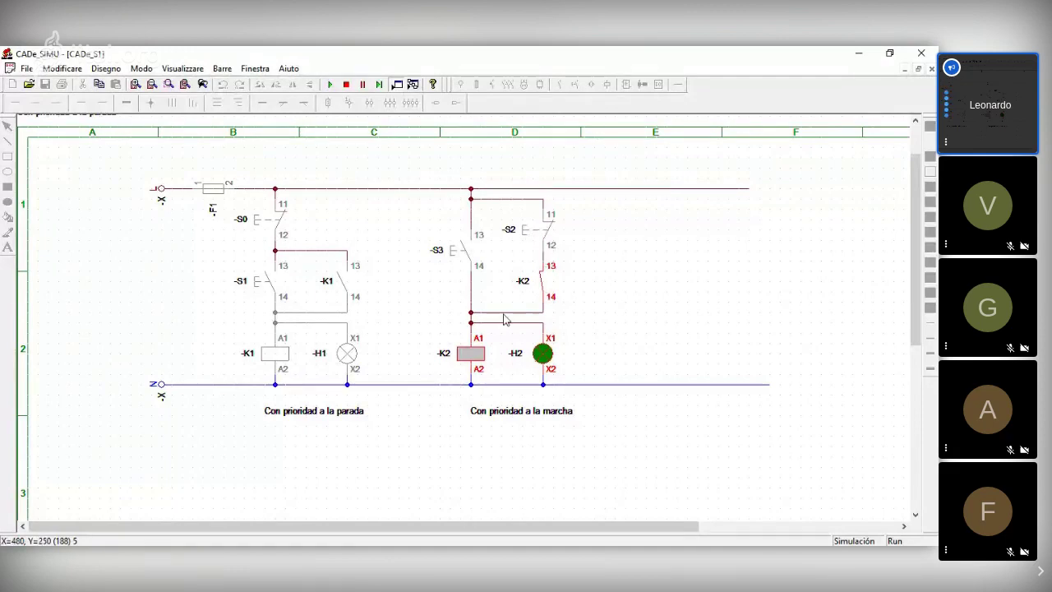
click(527, 230)
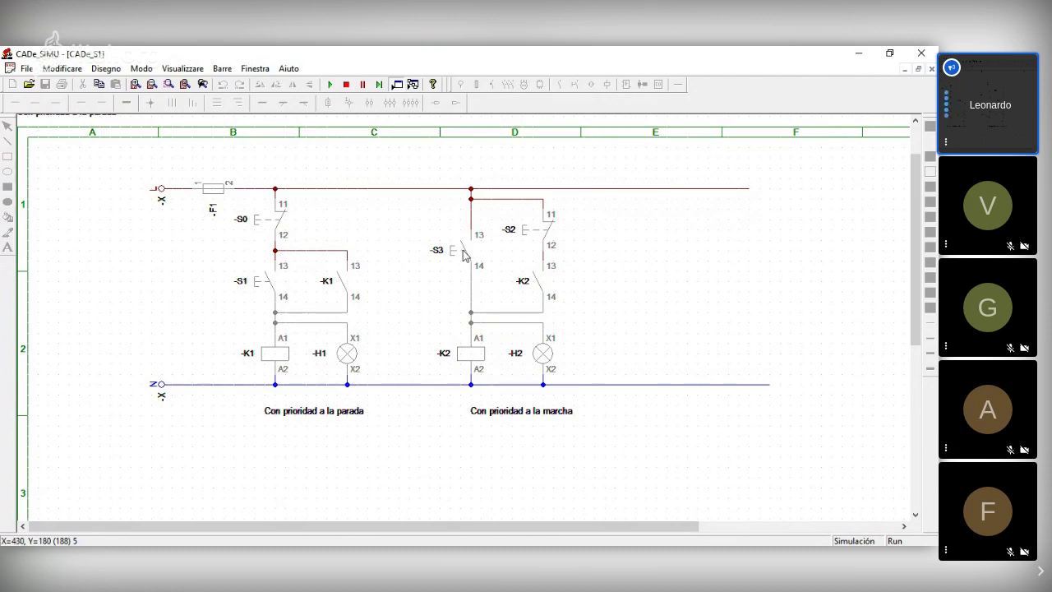
Step: Operate S2 and S3 together and S3 repeatedly to test the second circuit's start priority, and stop the simulation
click(532, 236)
click(532, 234)
click(463, 256)
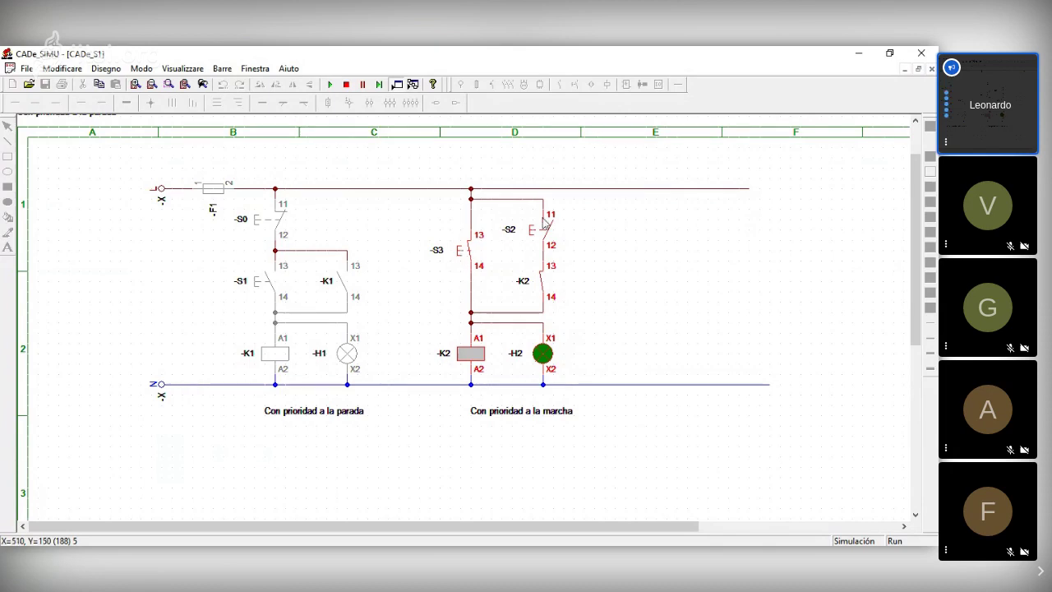
click(466, 258)
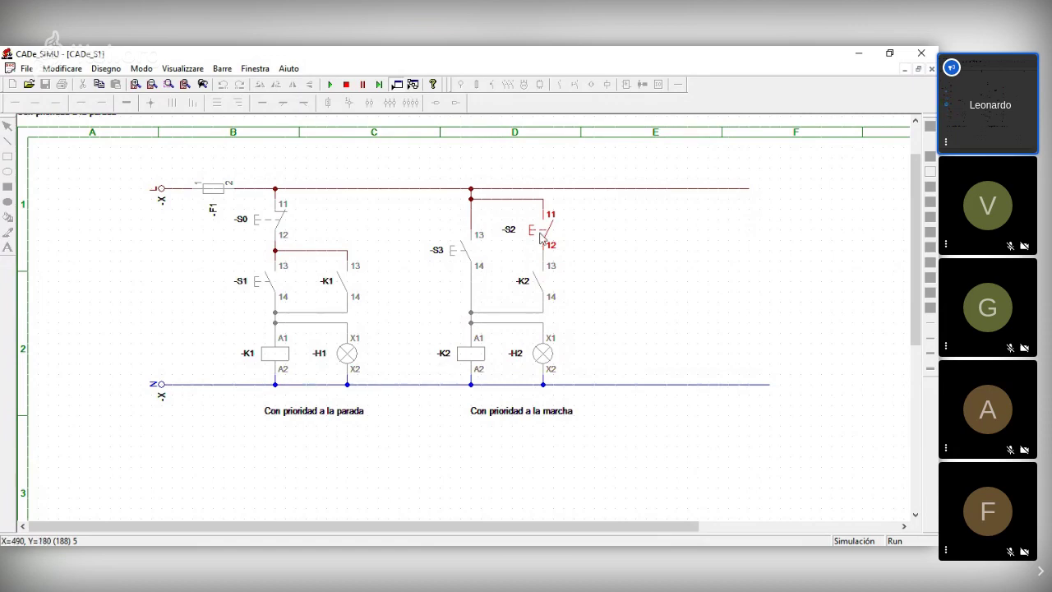
click(465, 258)
click(465, 258)
click(466, 258)
click(465, 259)
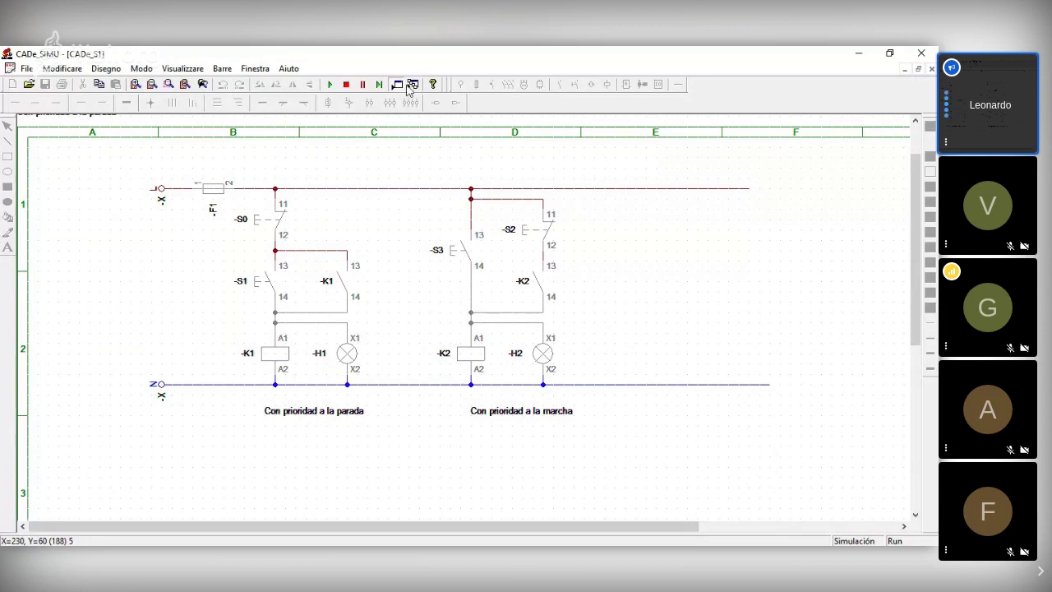
click(347, 84)
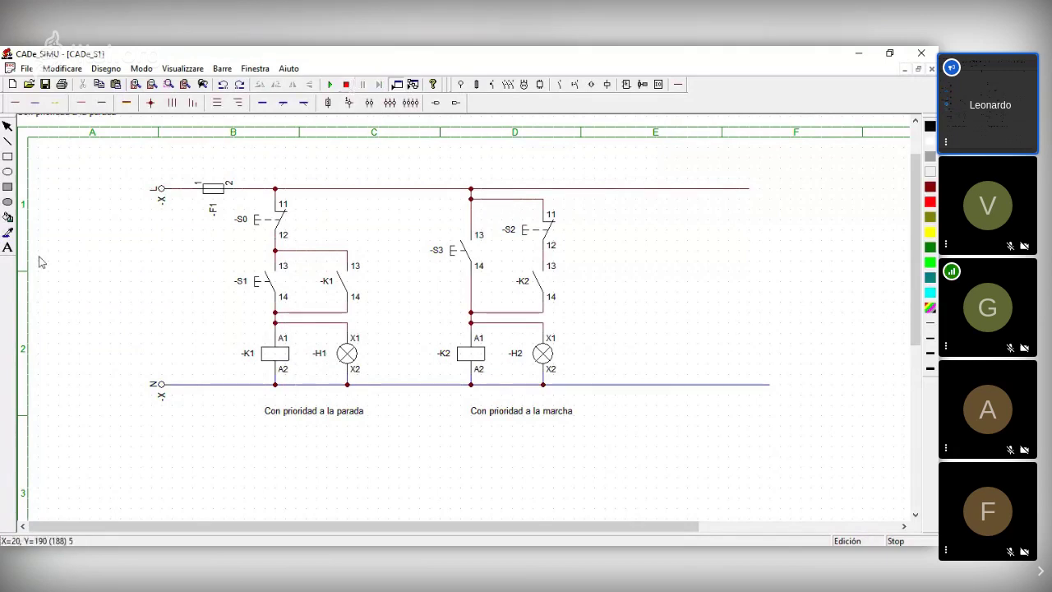
Step: Add the title text "Circuito de retencion" centred above the two circuits
click(7, 246)
click(239, 185)
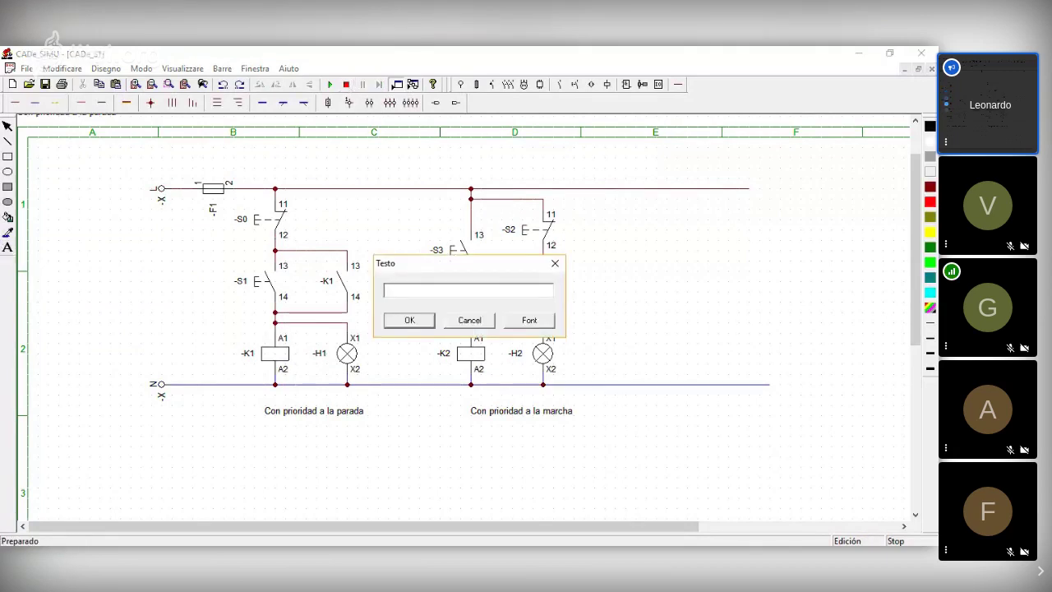
text(Circuito de retencion)
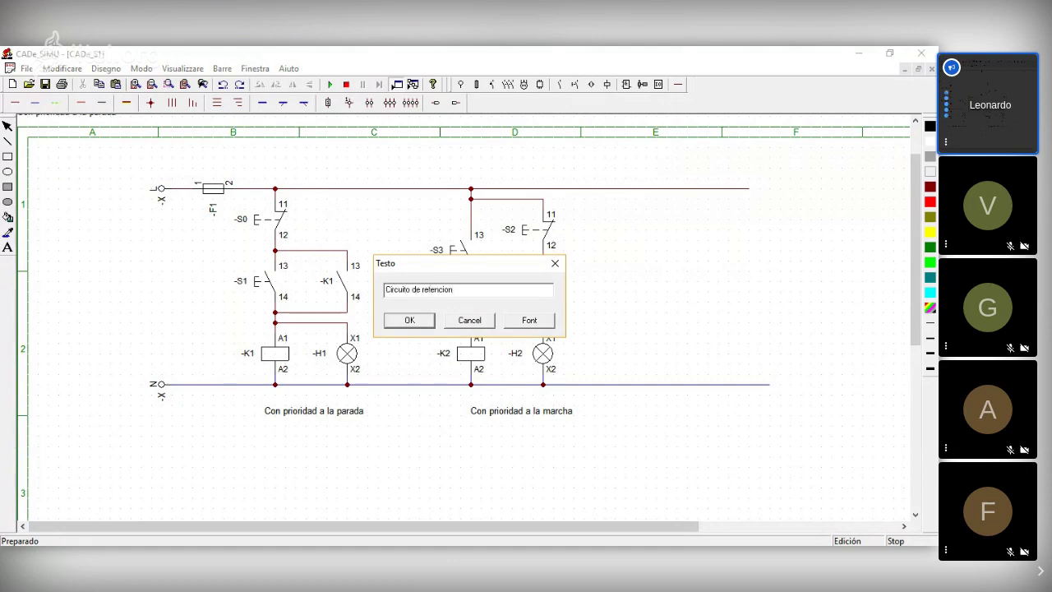
key(Return)
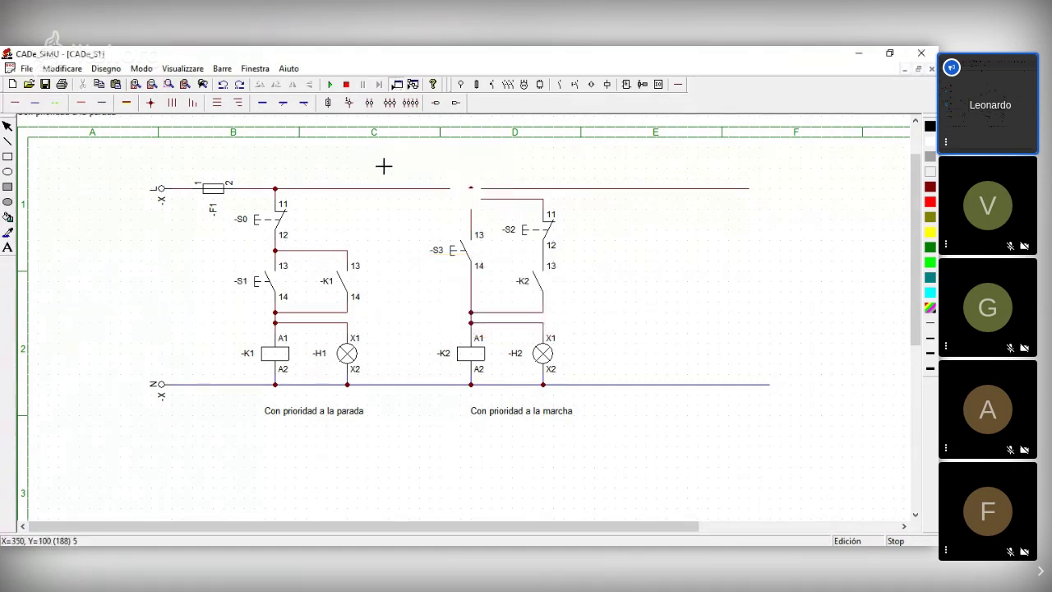
click(384, 166)
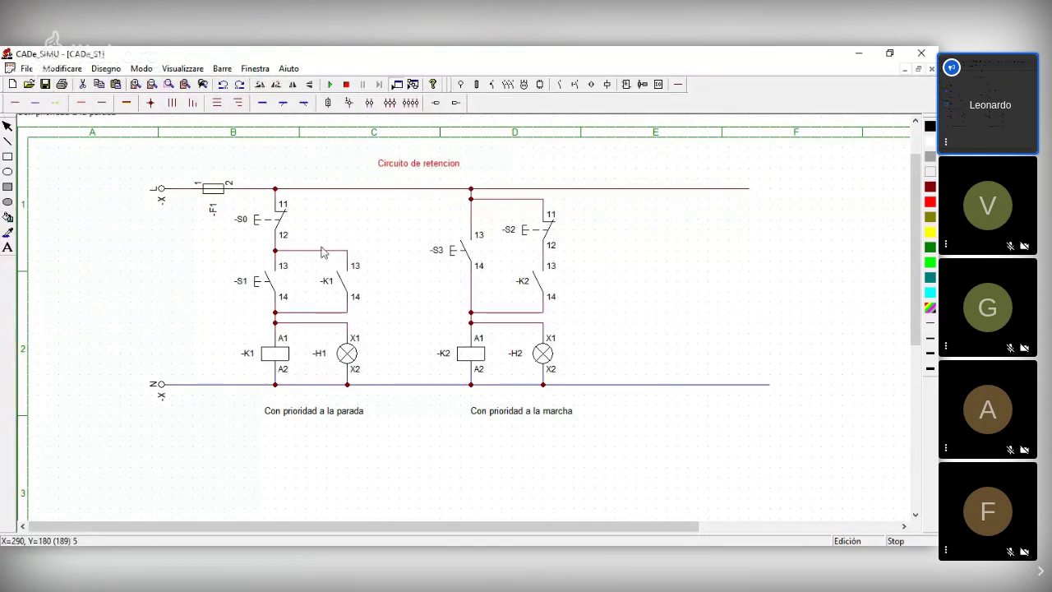
click(26, 69)
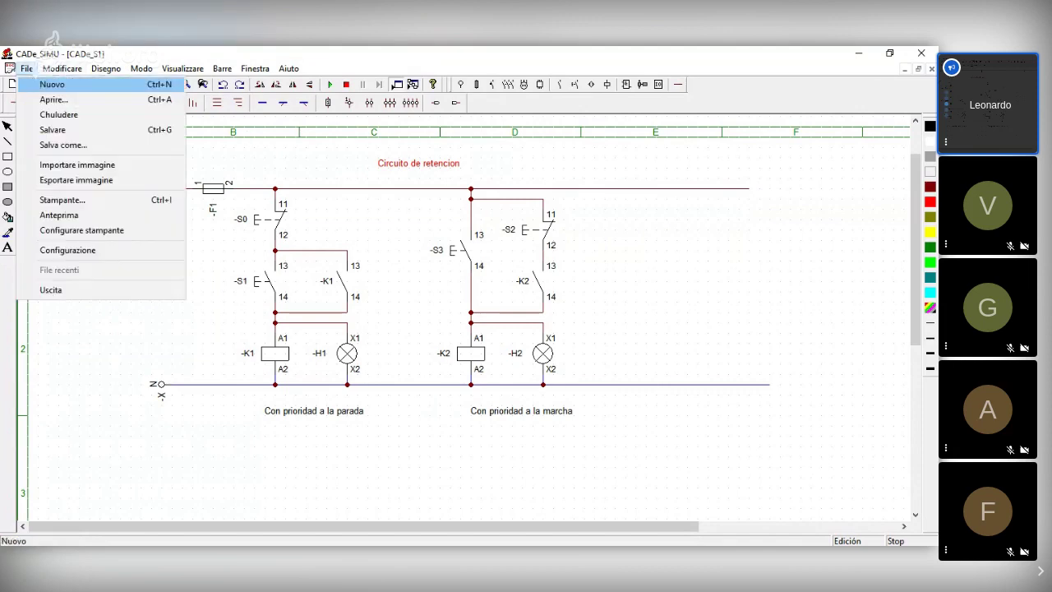
click(390, 244)
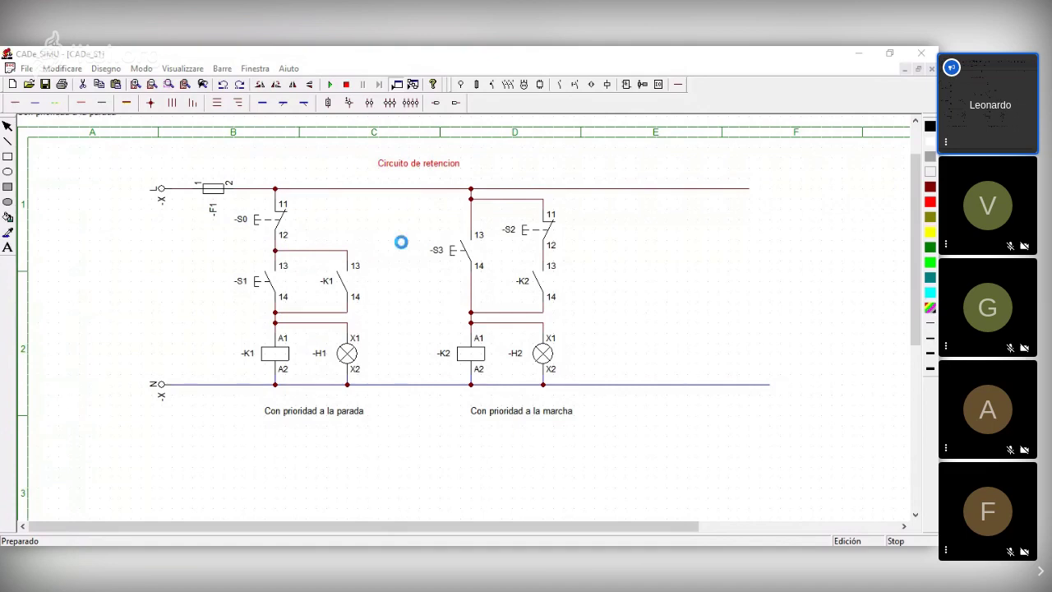
click(270, 124)
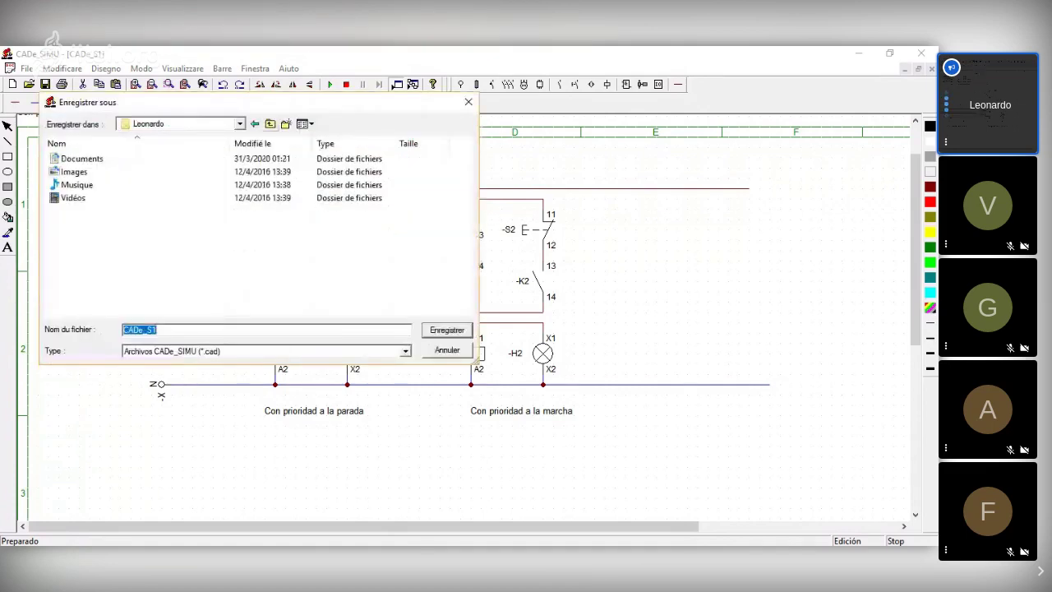
click(270, 124)
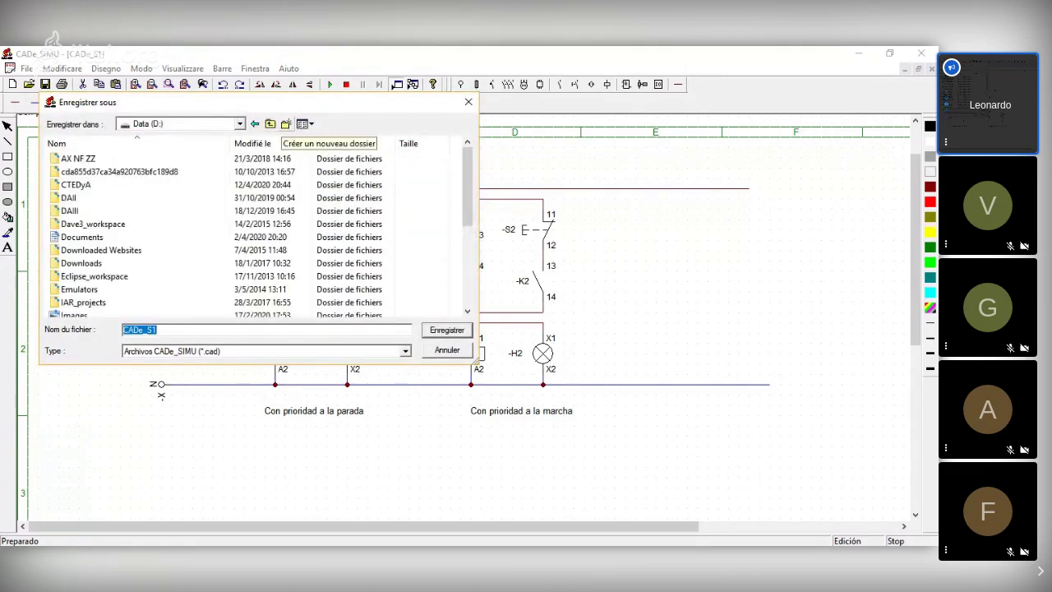
click(240, 124)
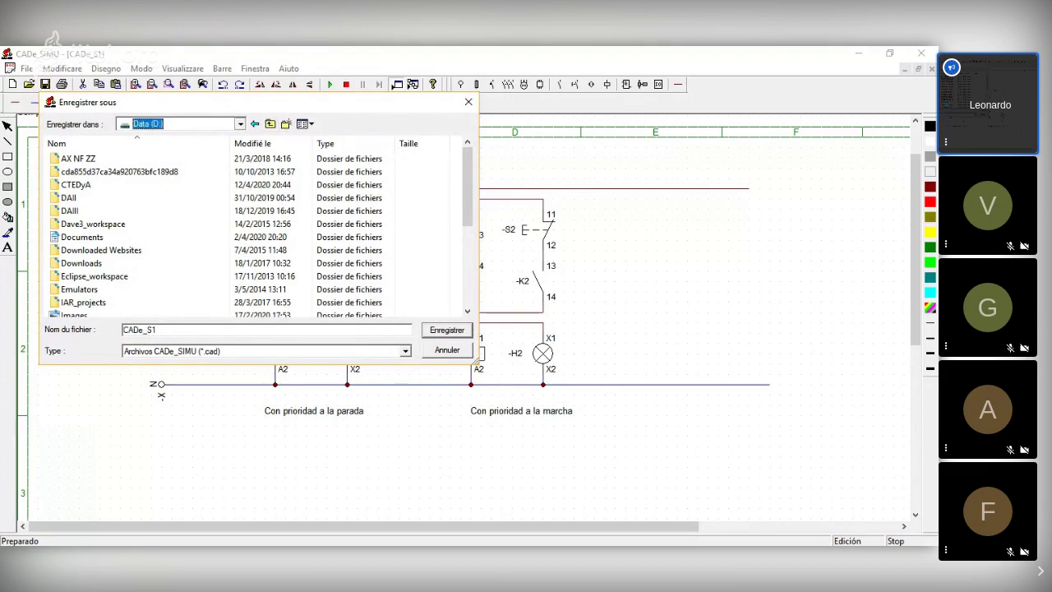
scroll(160, 159, up, 5)
scroll(161, 164, down, 2)
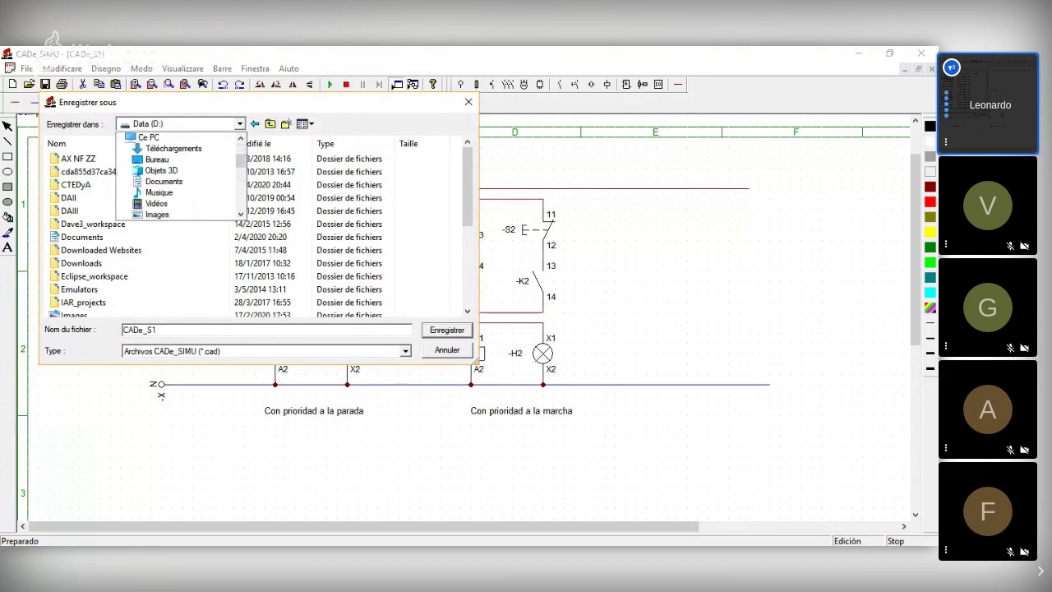
scroll(180, 174, up, 3)
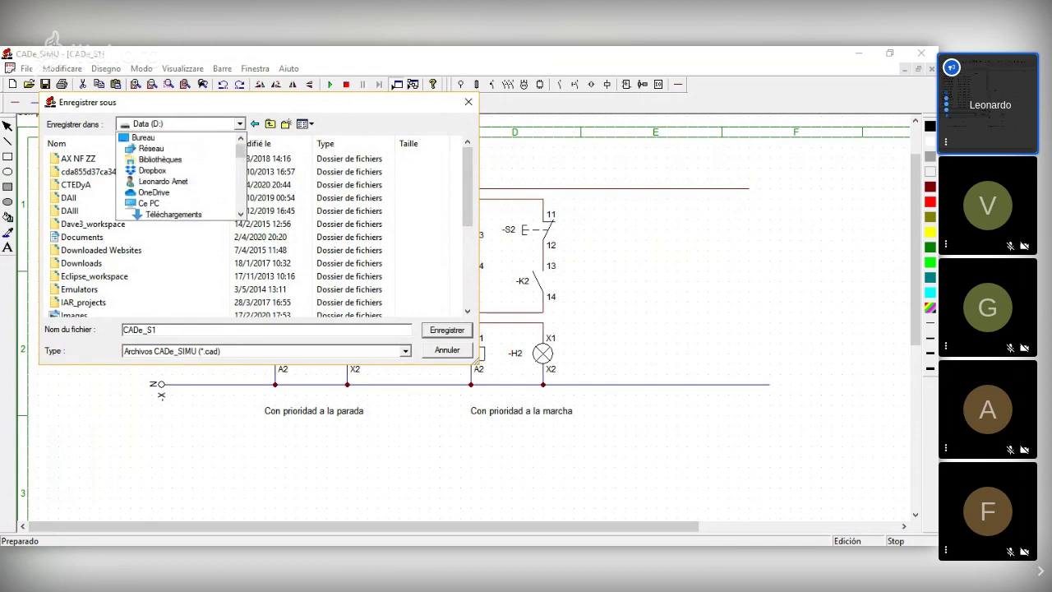
scroll(180, 174, down, 5)
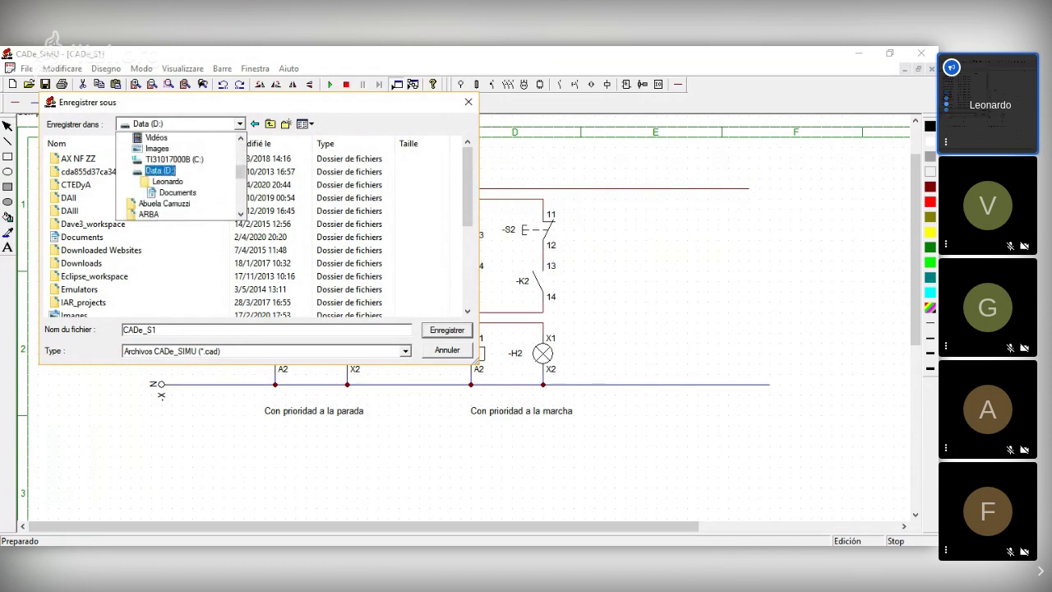
scroll(180, 174, down, 5)
scroll(156, 203, down, 2)
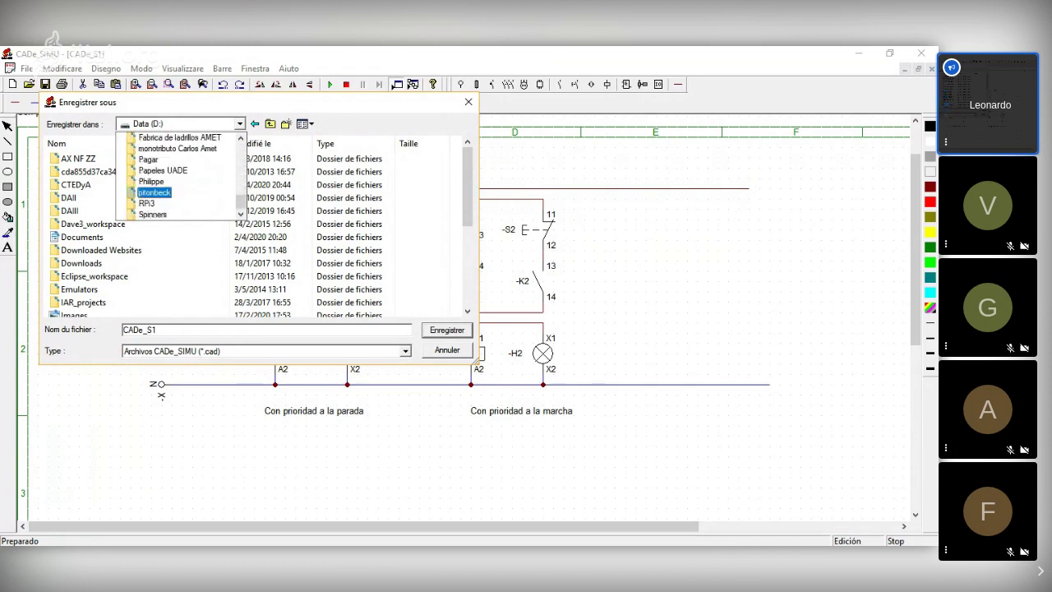
scroll(156, 203, up, 12)
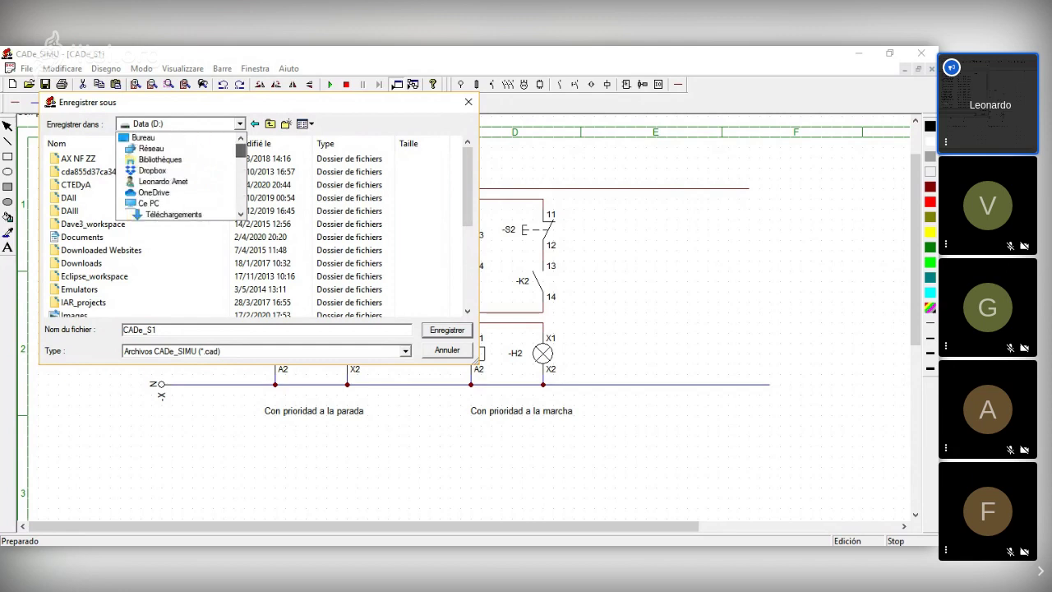
click(160, 159)
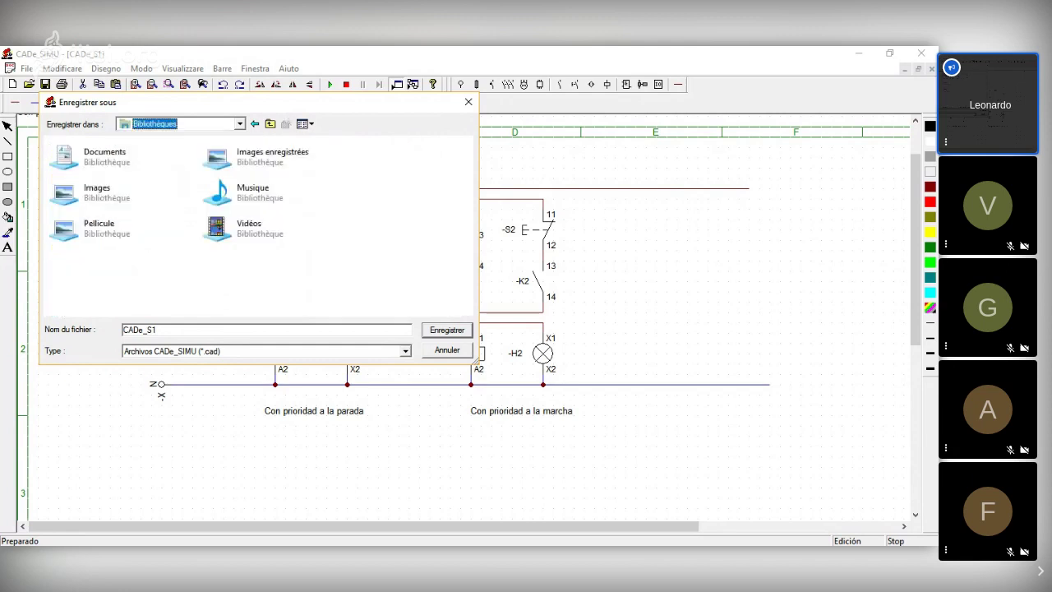
click(241, 125)
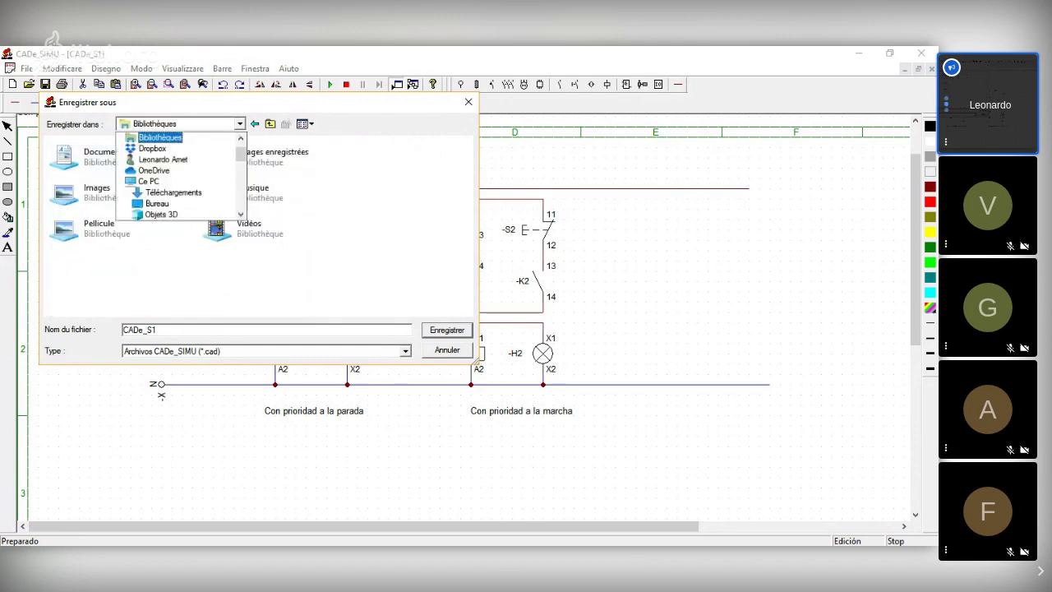
scroll(181, 176, up, 2)
click(156, 137)
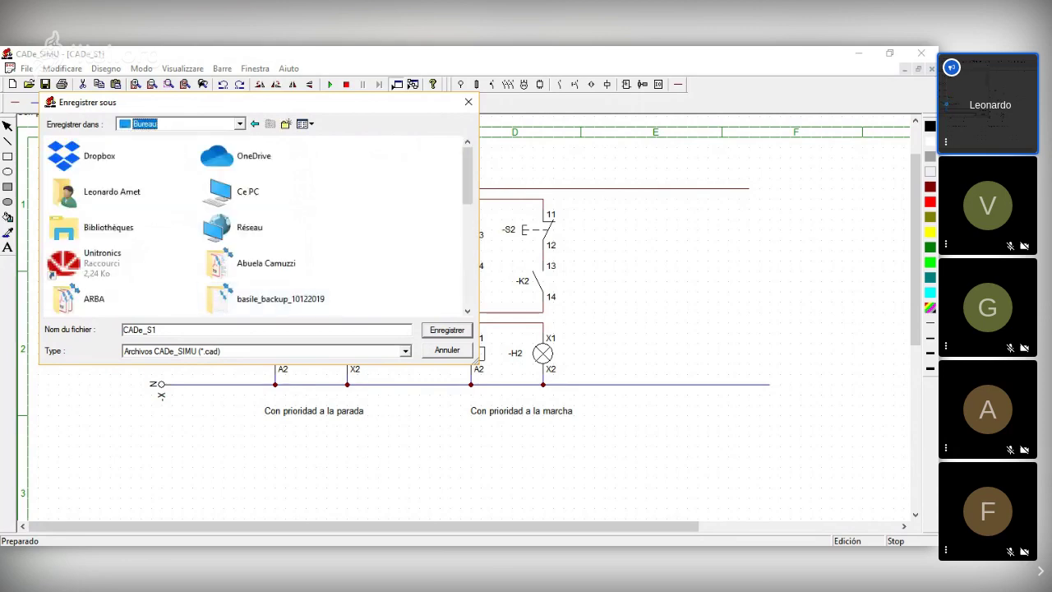
click(448, 349)
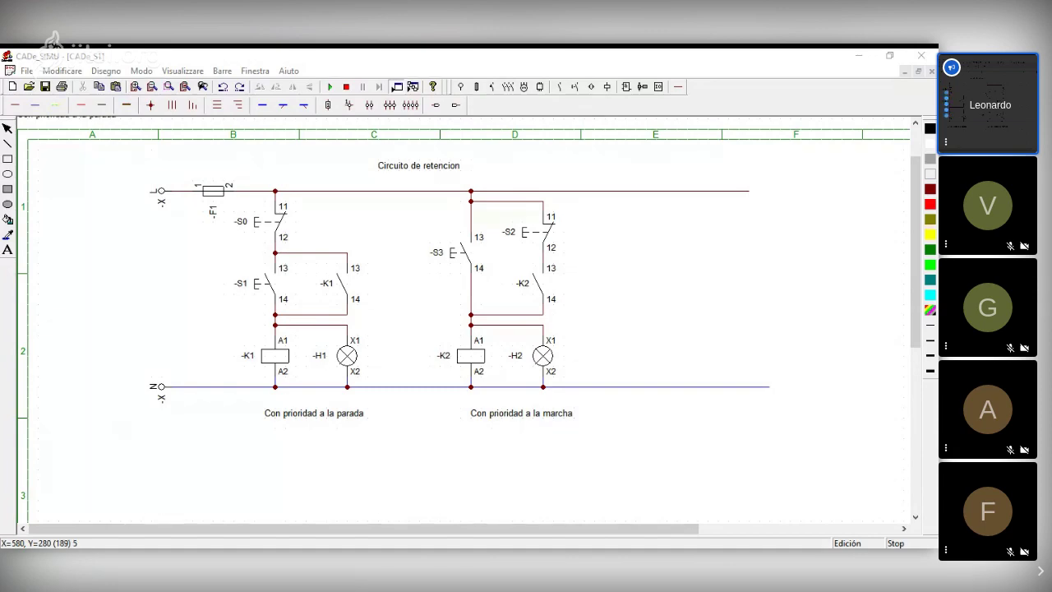
click(513, 302)
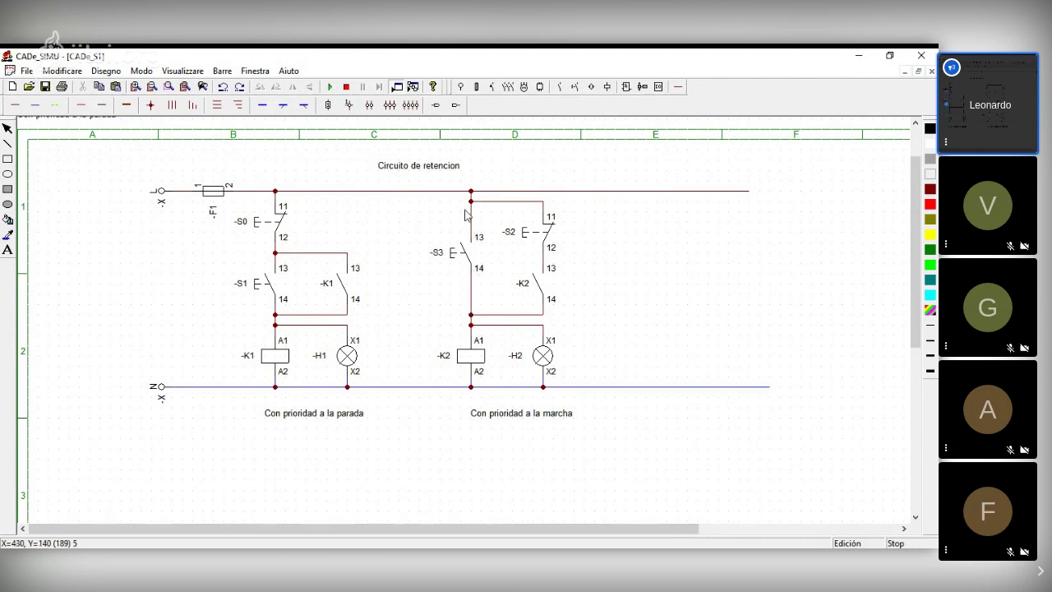
click(432, 261)
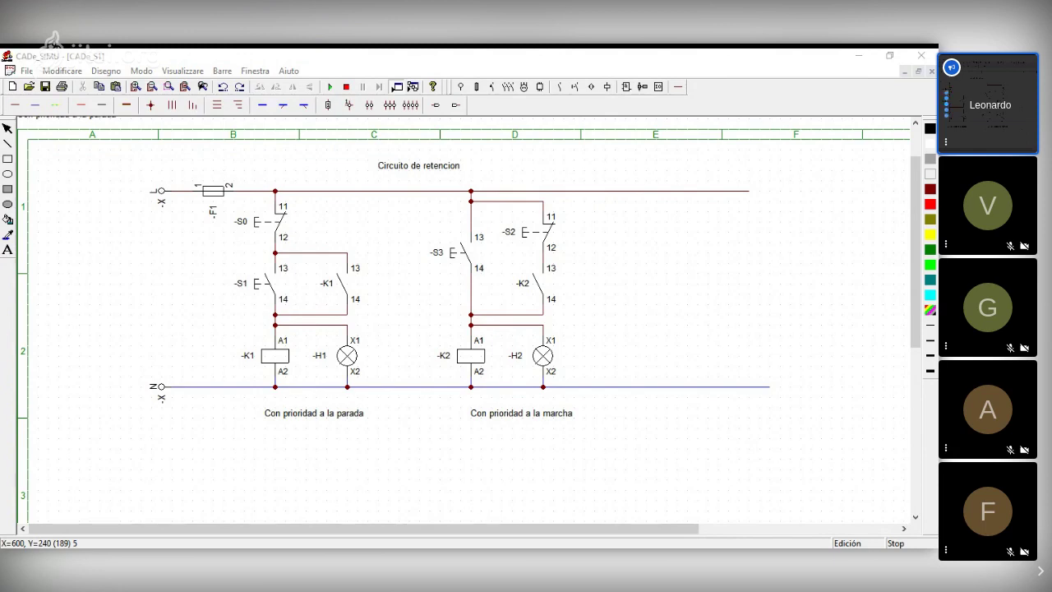
click(703, 322)
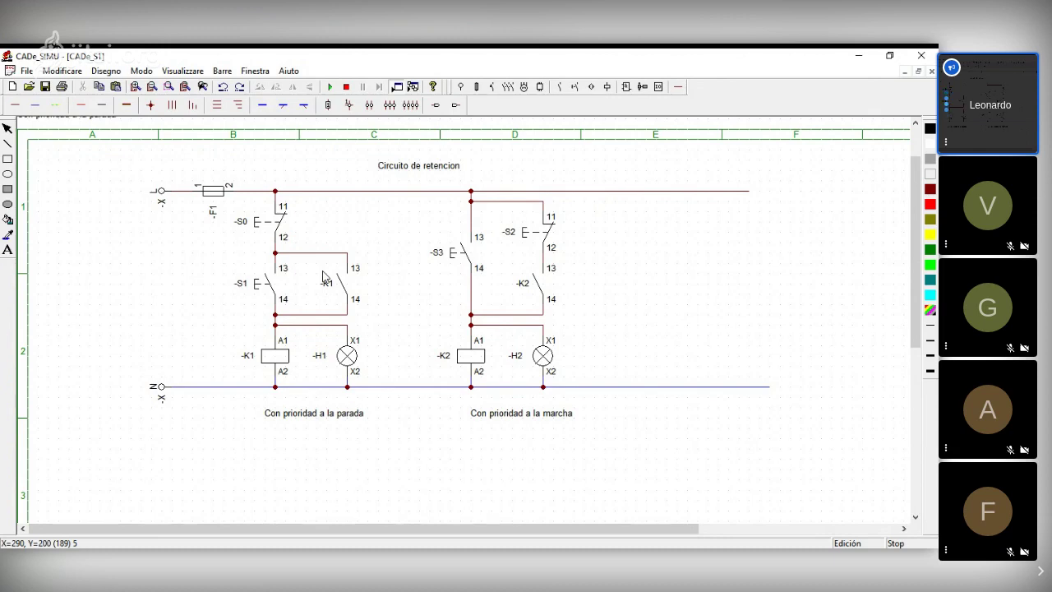
Step: Delete the "Circuito de retencion" title and the captions below both circuits, undoing and redoing the edits
click(428, 175)
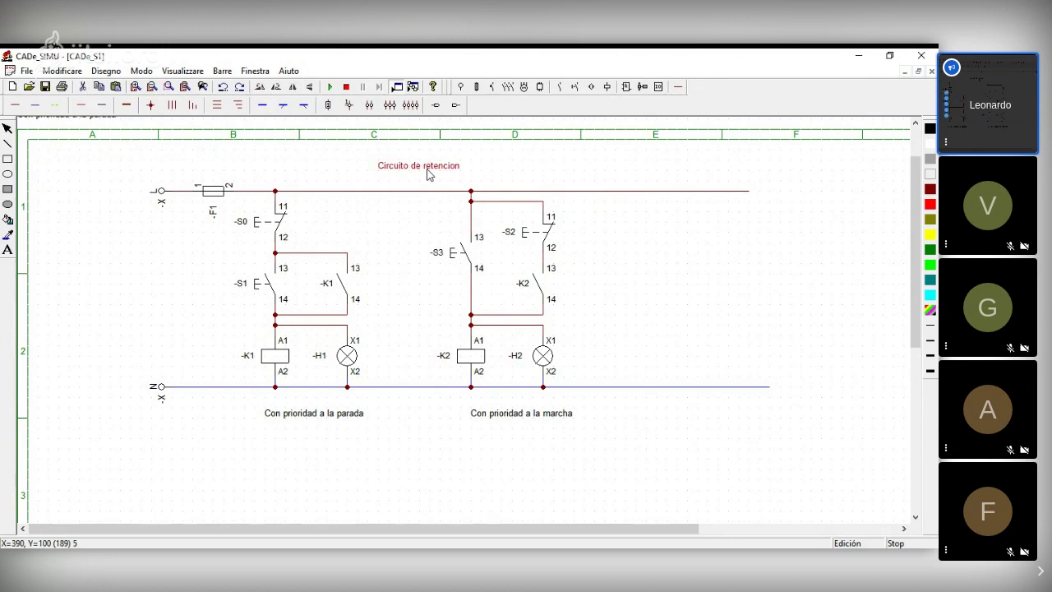
key(Delete)
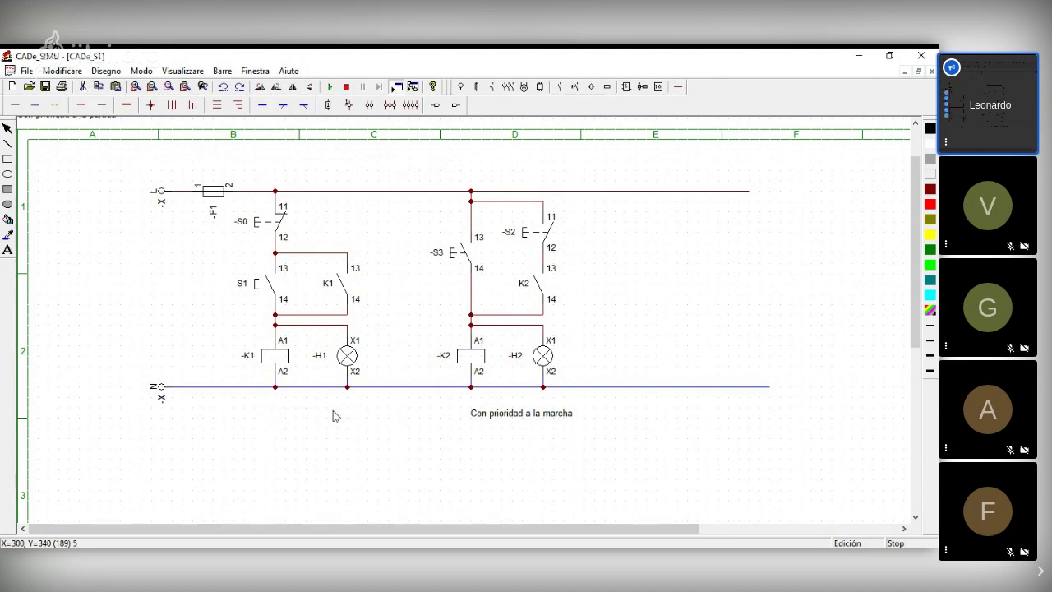
key(ctrl+z)
key(ctrl+z)
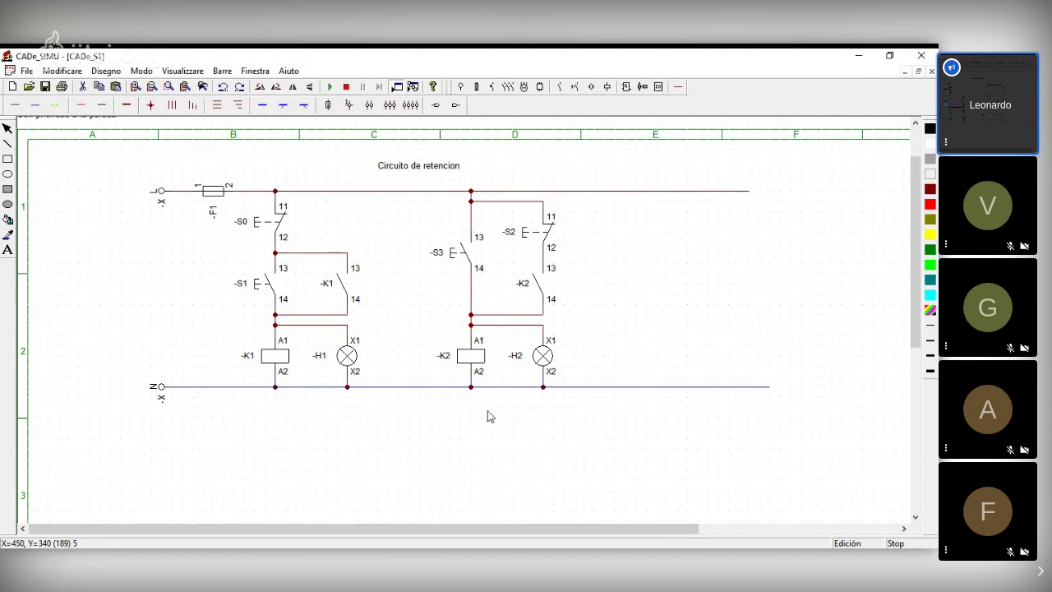
key(ctrl+y)
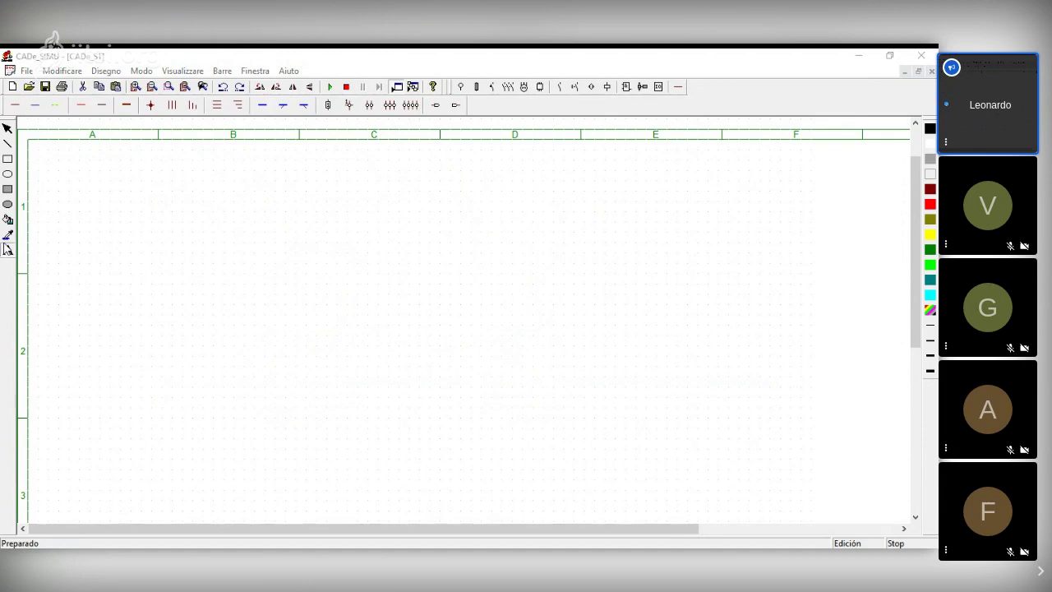
Step: Add the subtitle "(enclavamiento de retencion)" and position it directly beneath the "Circuito de retencion" title
text(enclavamiento de retencion)
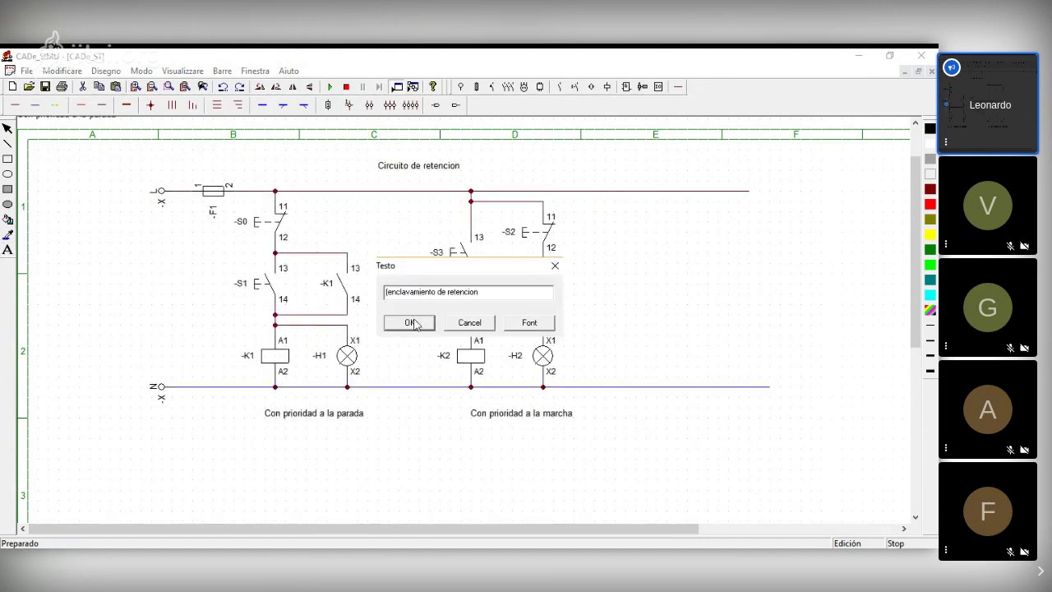
text())
click(410, 323)
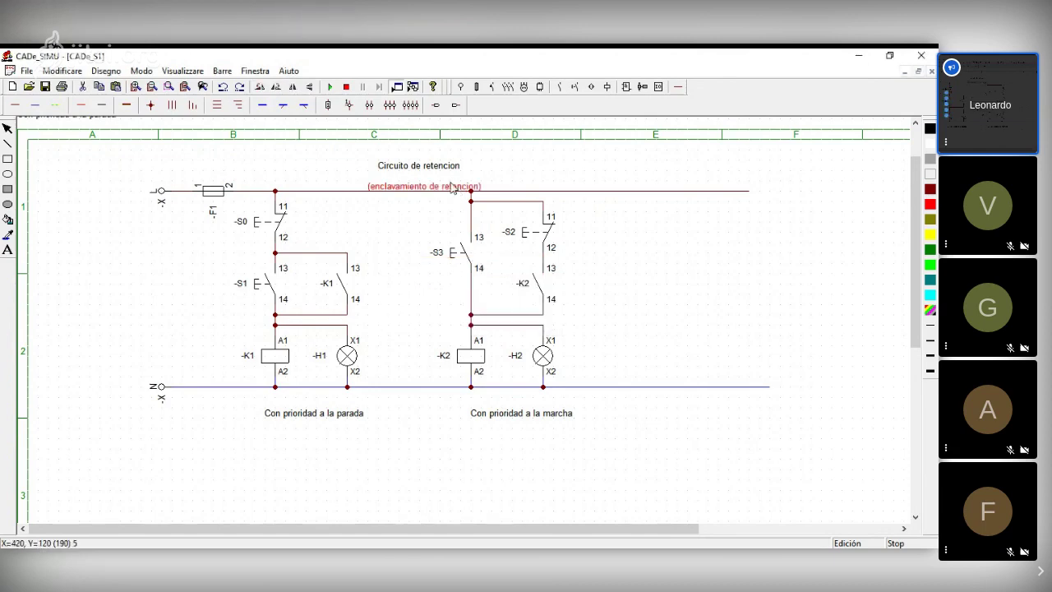
click(443, 186)
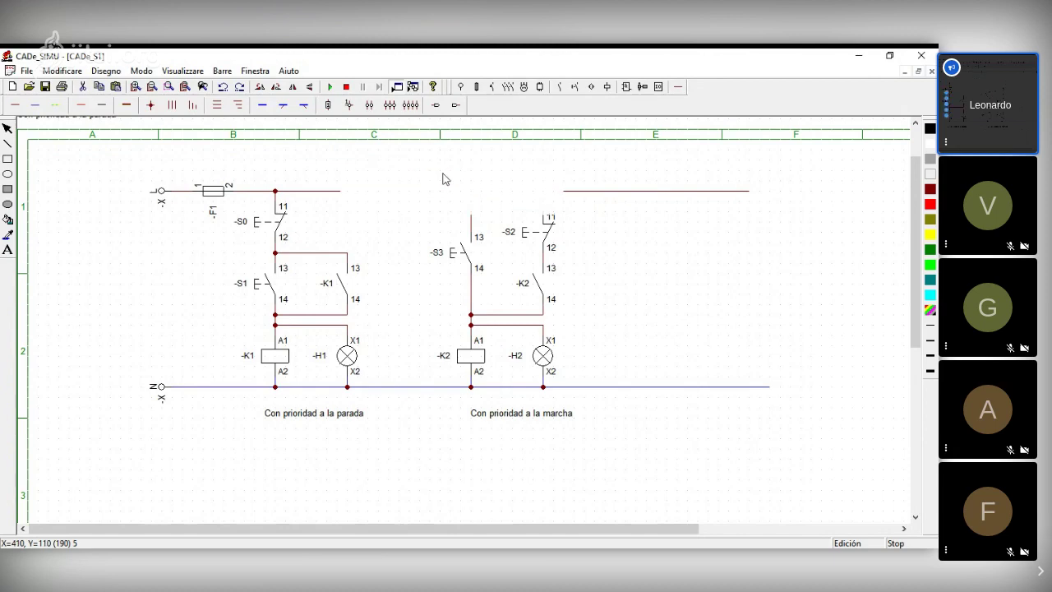
drag(437, 181, 448, 181)
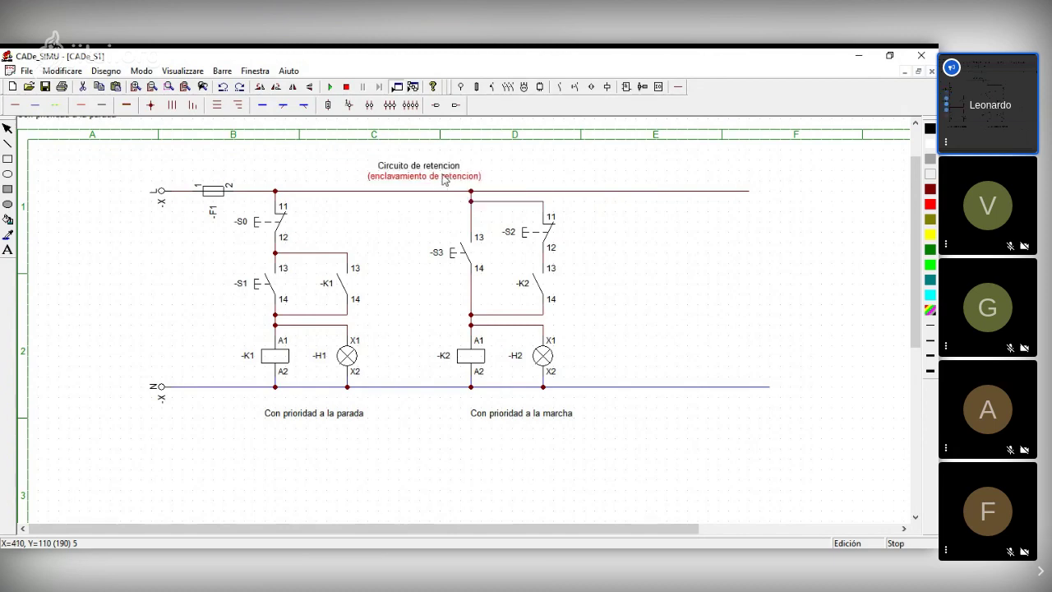
click(560, 179)
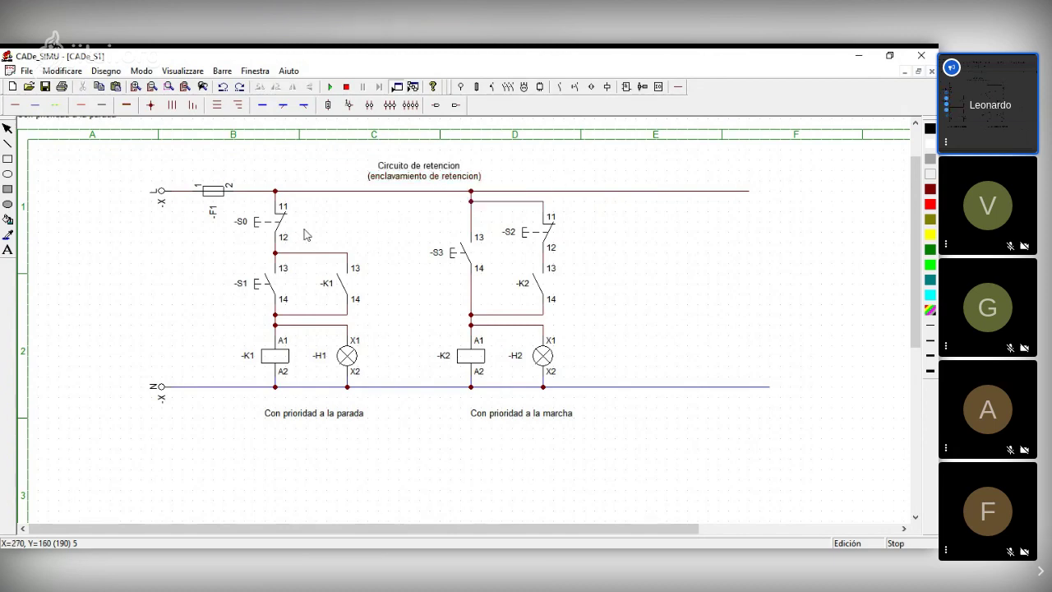
click(44, 88)
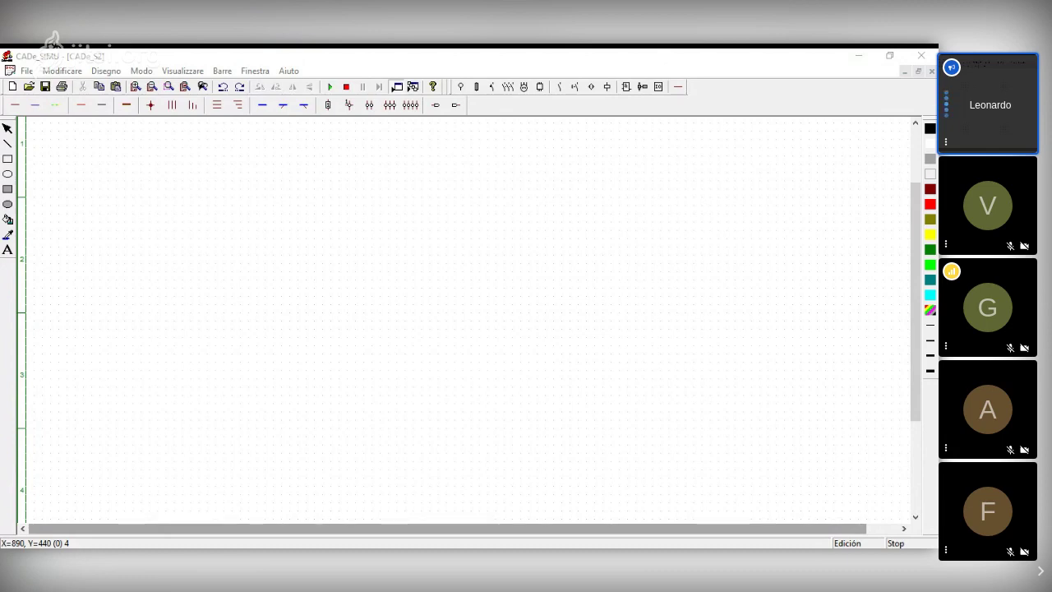
Step: Switch to the CADe_S1 drawing with the two circuits and back to the empty CADe_S2 drawing
click(859, 56)
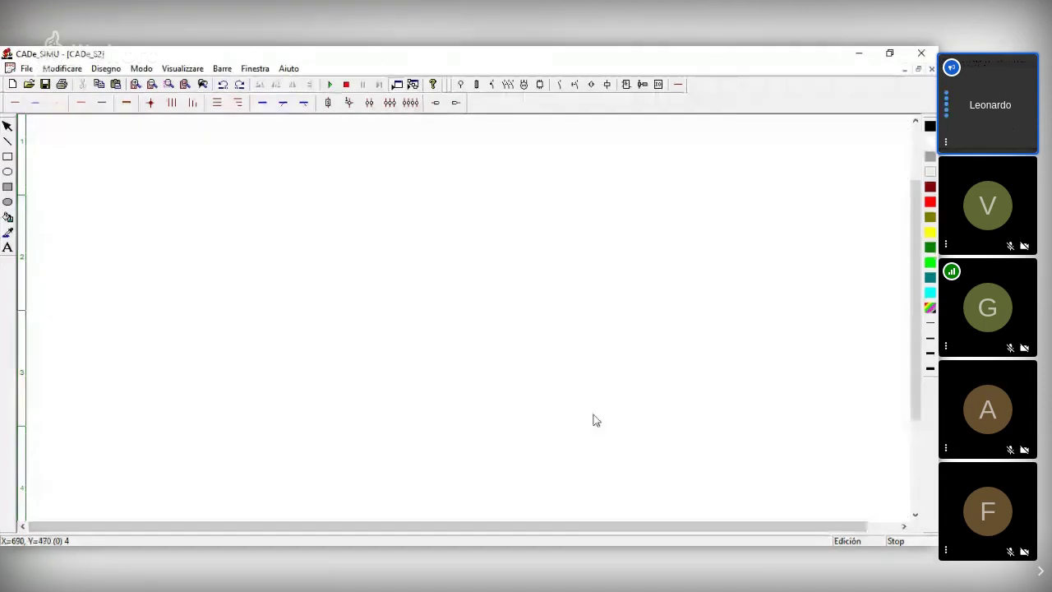
click(255, 68)
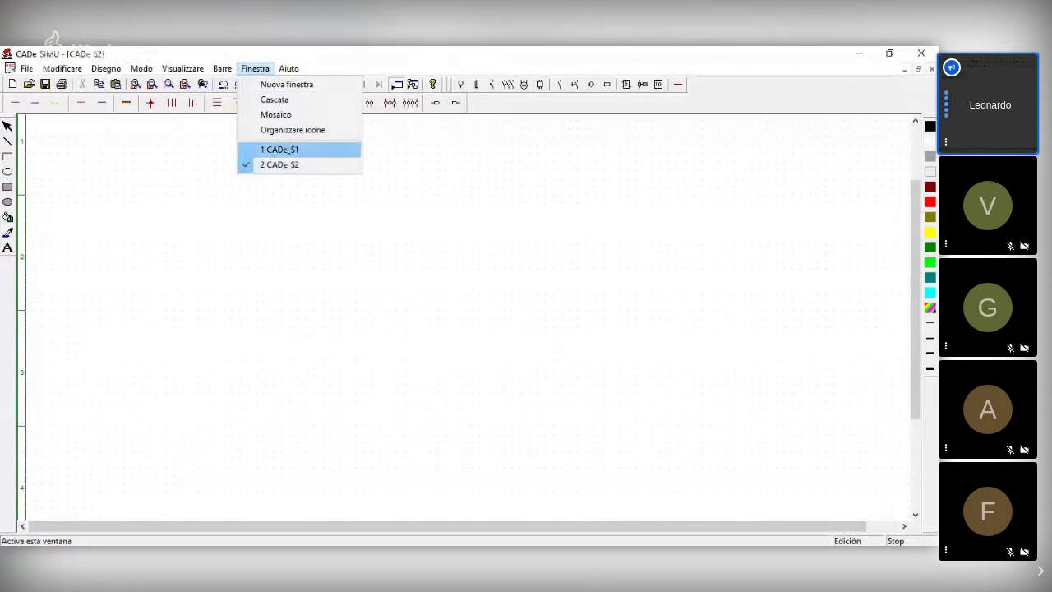
click(280, 148)
click(255, 68)
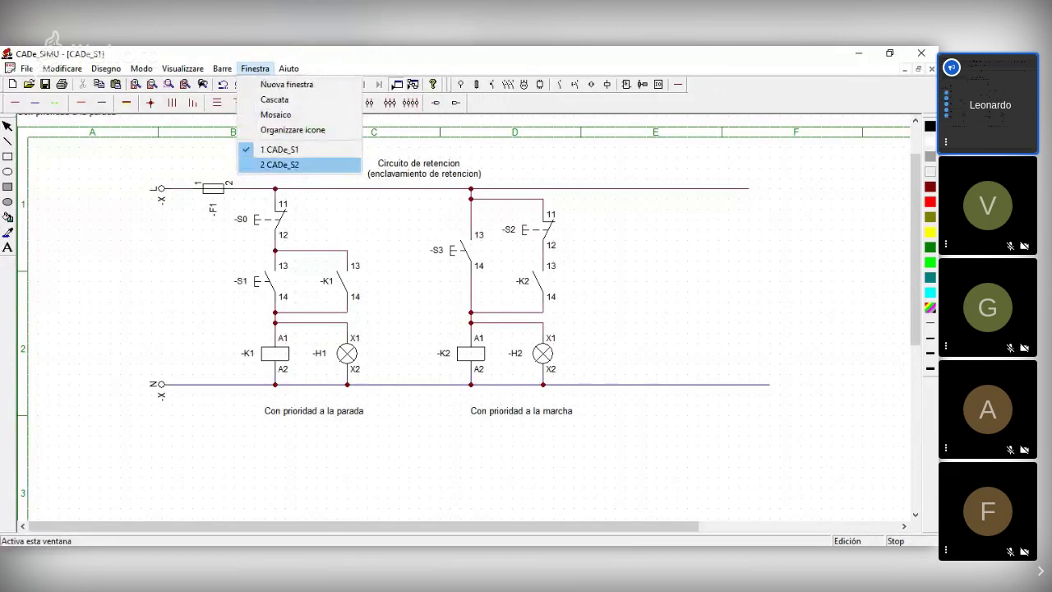
click(279, 165)
Step: Copy the stop-priority circuit with S0, S1, K1 and H1 from CADe_S1 and paste it into CADe_S2
click(255, 69)
click(278, 150)
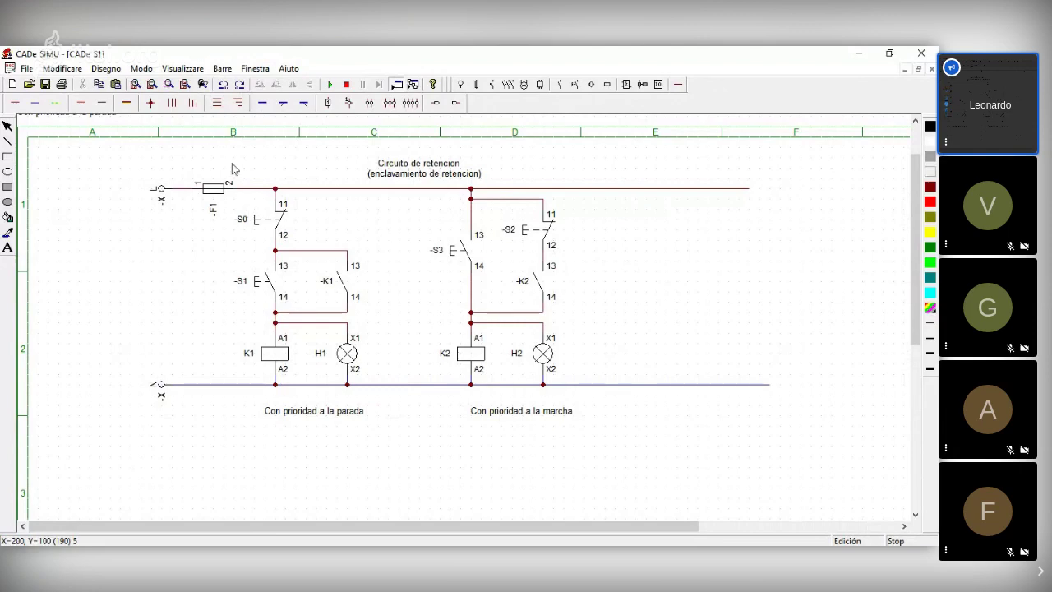
drag(224, 158, 378, 397)
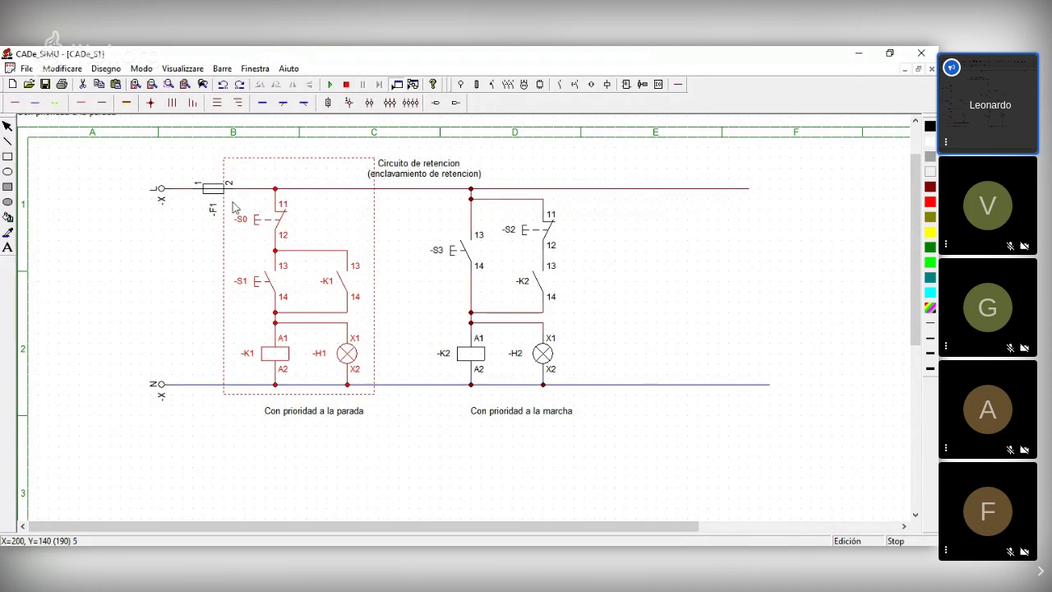
click(255, 68)
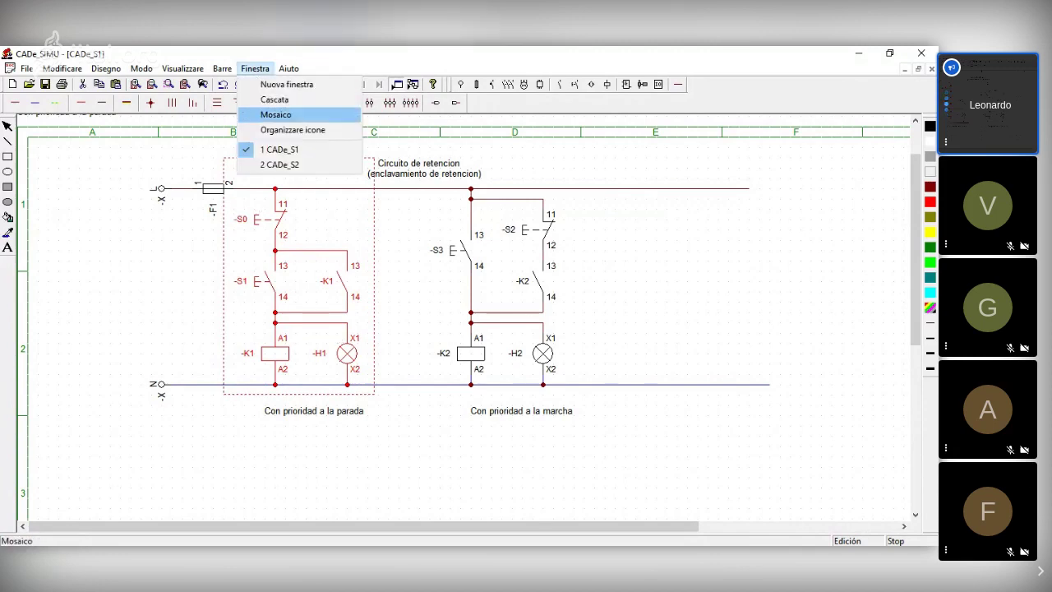
click(282, 165)
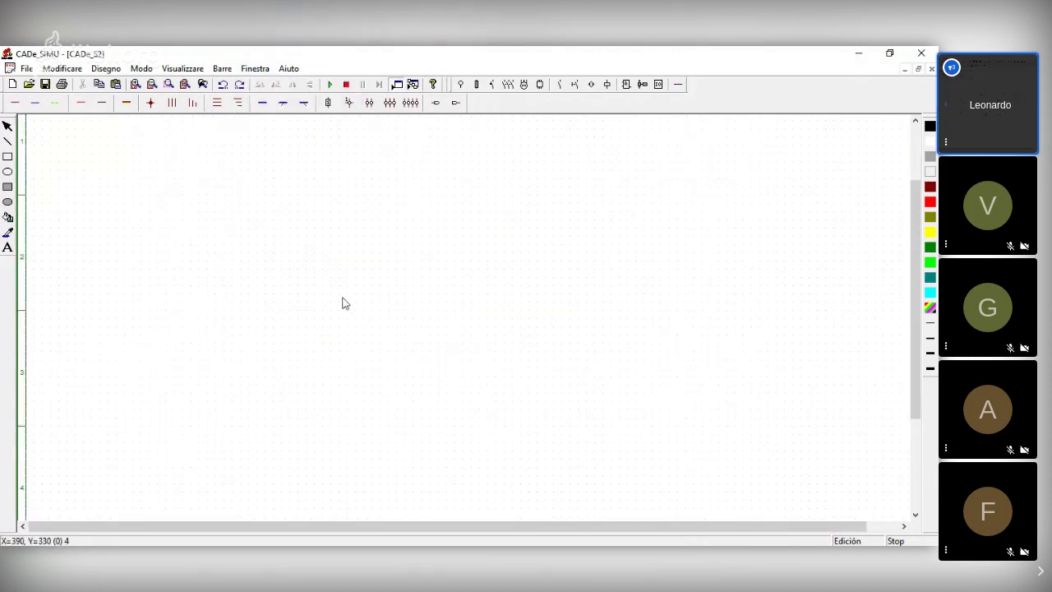
key(ctrl+v)
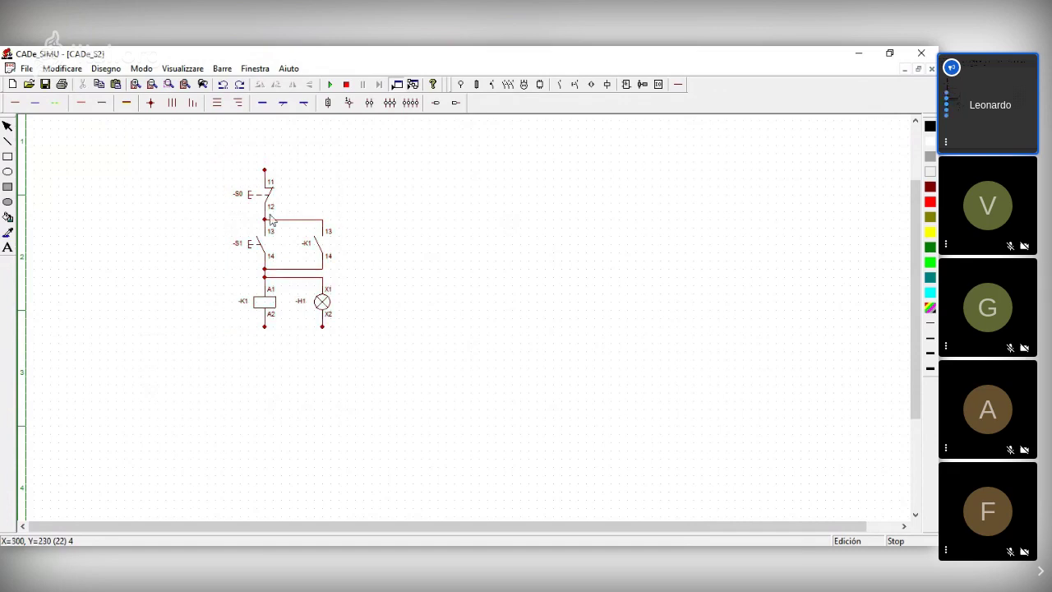
drag(335, 200, 334, 219)
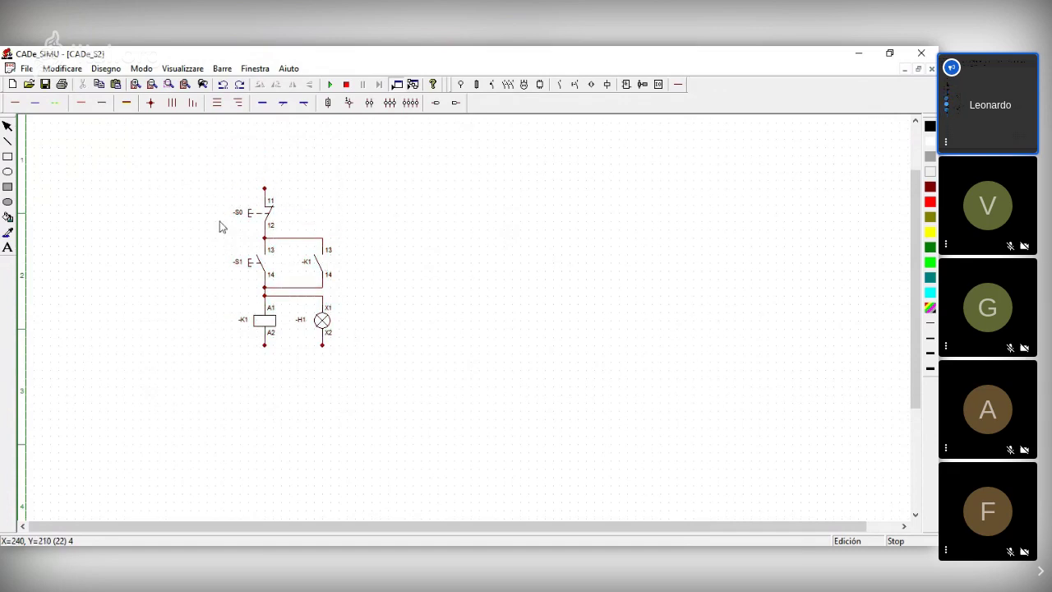
Step: Move the whole pasted control circuit to the right side of the CADe_S2 sheet
drag(191, 156, 360, 400)
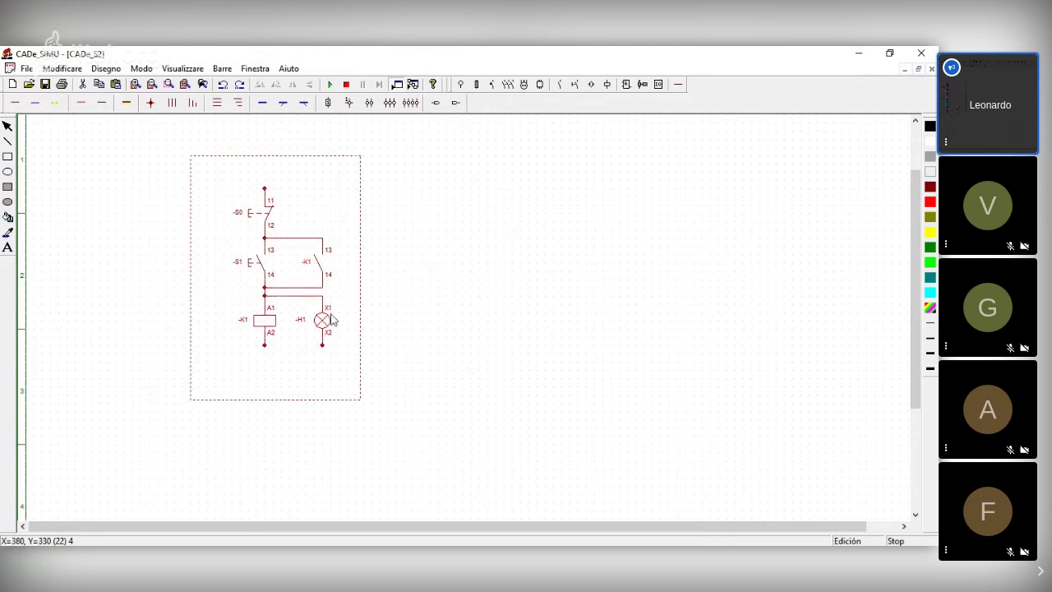
drag(329, 319, 634, 329)
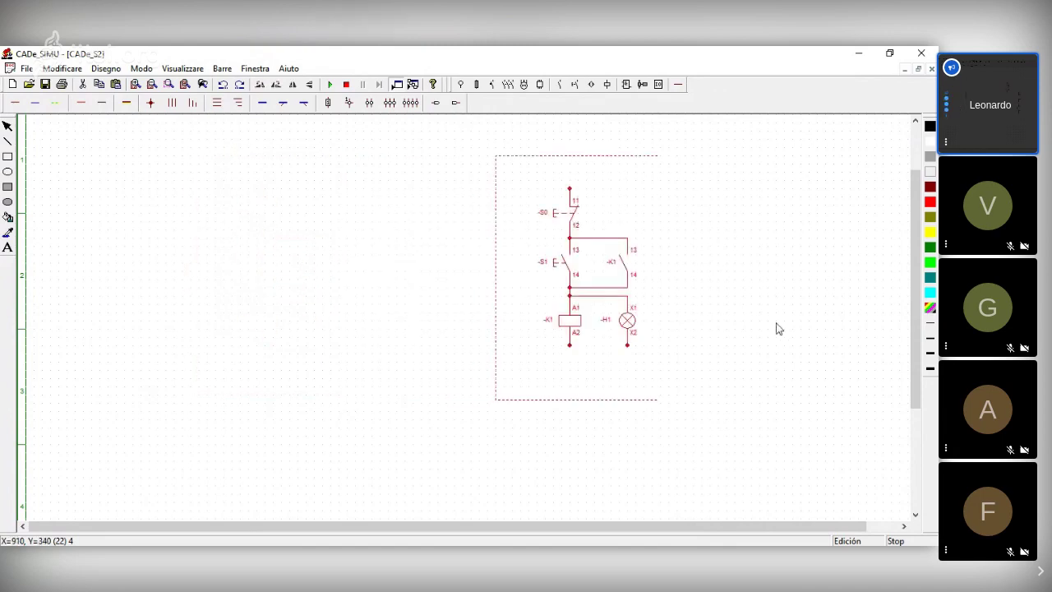
click(778, 327)
click(136, 84)
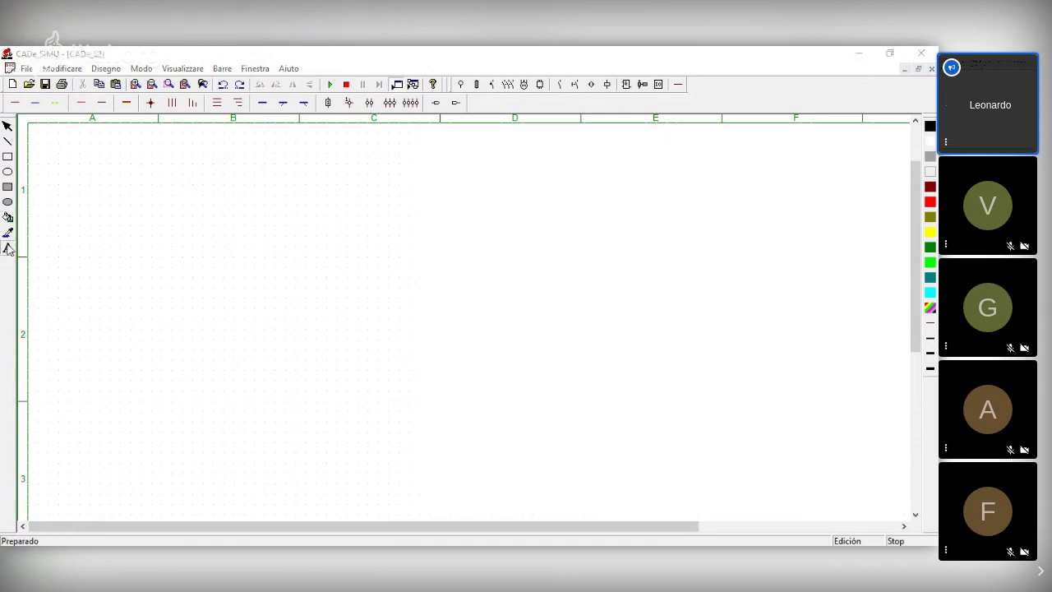
Step: Add the title text "Arranque directo" near the top edge of the sheet, between columns C and D
click(8, 247)
click(272, 188)
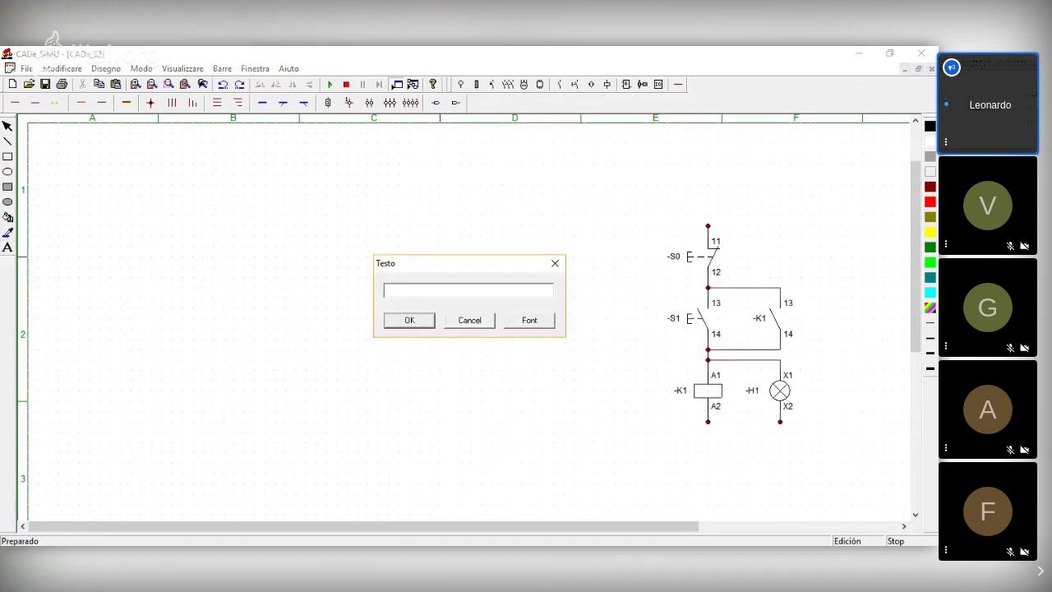
text(Arranque directo)
key(Return)
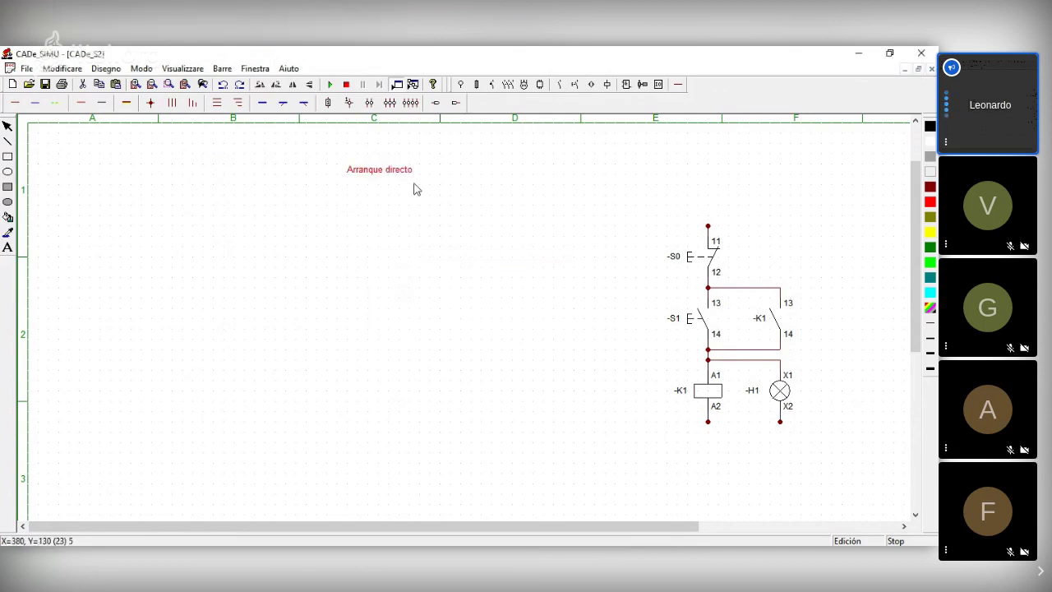
click(442, 164)
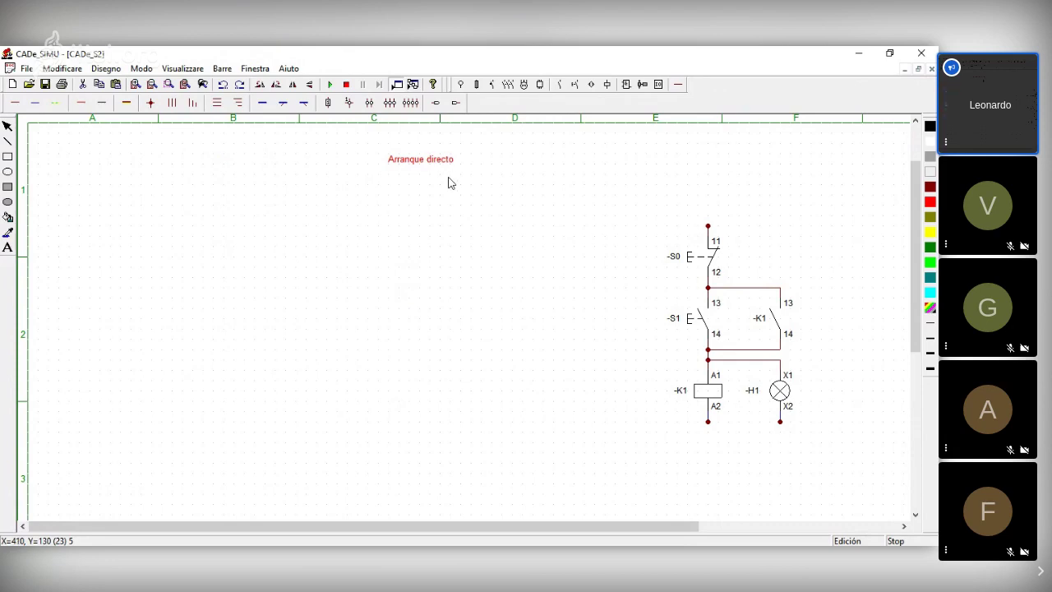
Step: Delete the connection dot above the S0 stop pushbutton
click(711, 233)
drag(697, 203, 718, 246)
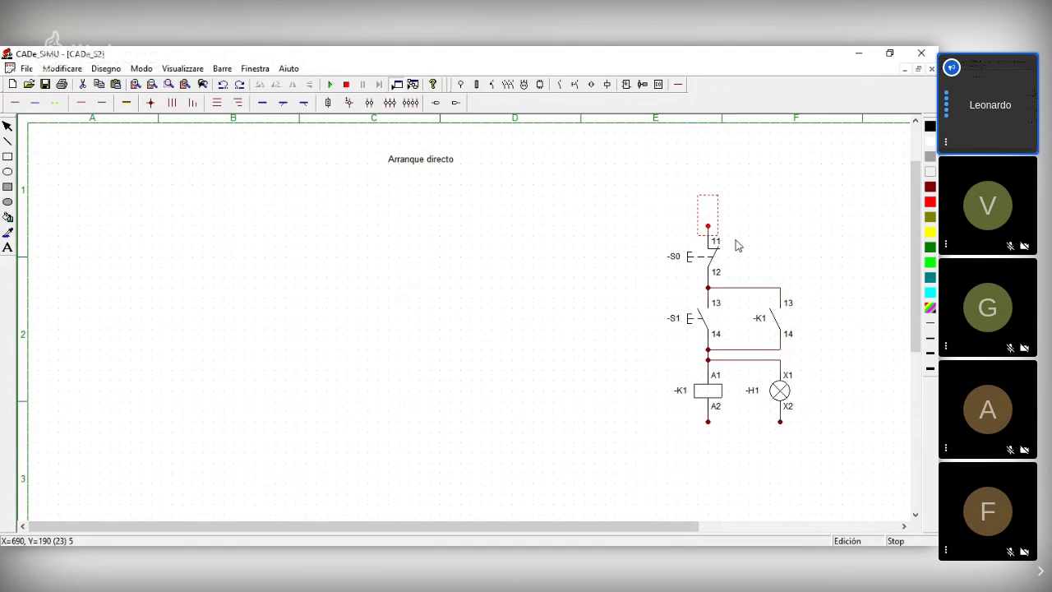
key(Delete)
drag(704, 421, 734, 448)
click(460, 87)
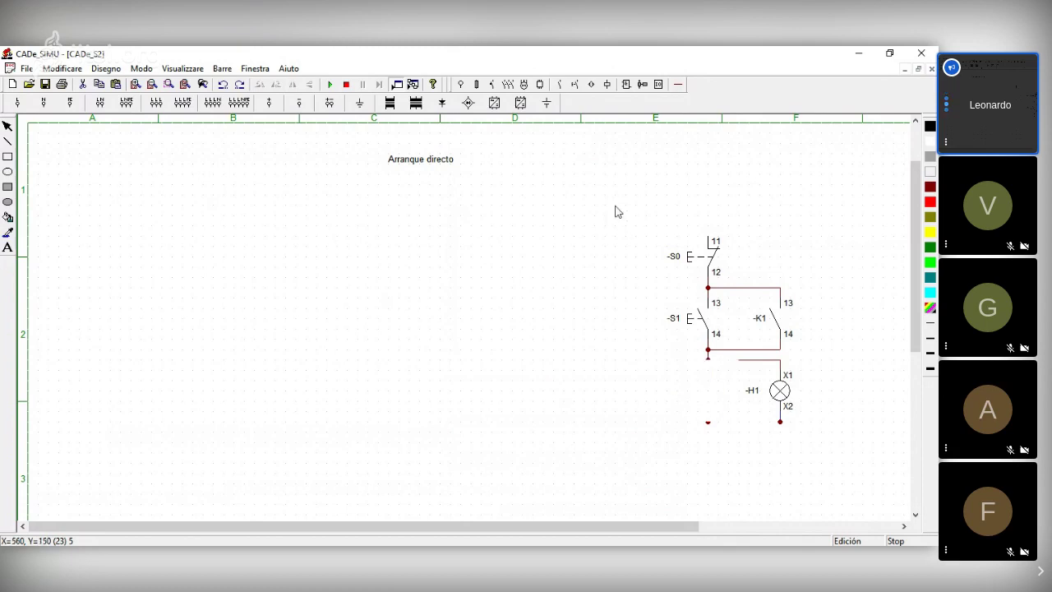
drag(594, 195, 855, 455)
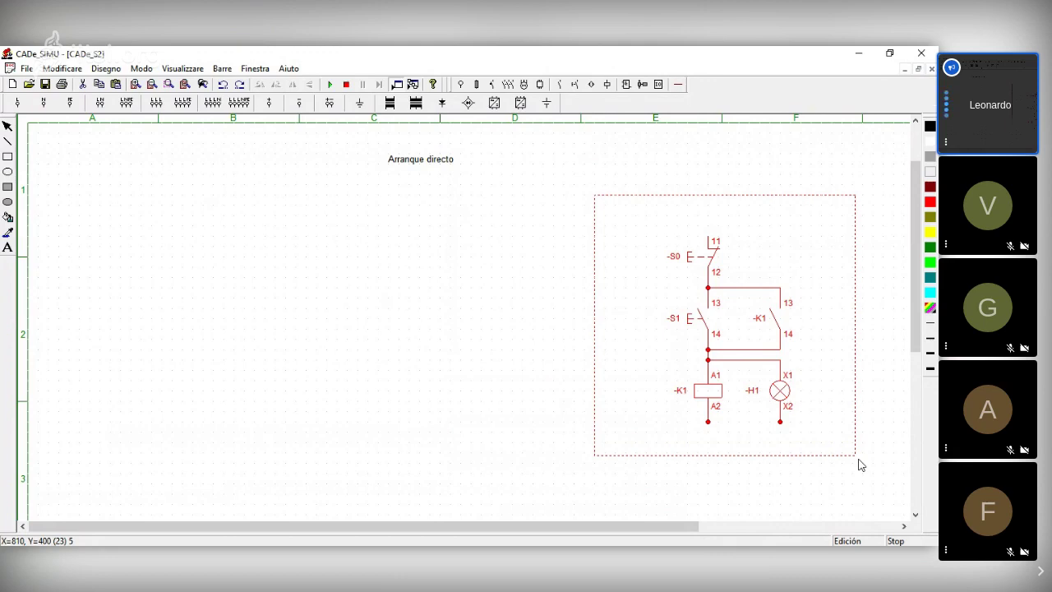
click(703, 464)
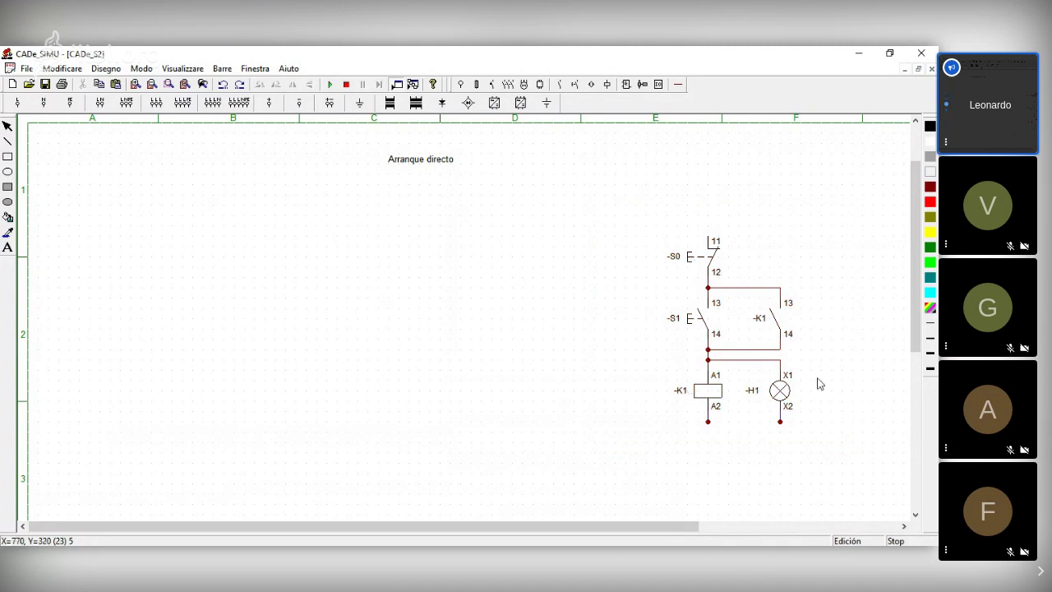
click(709, 396)
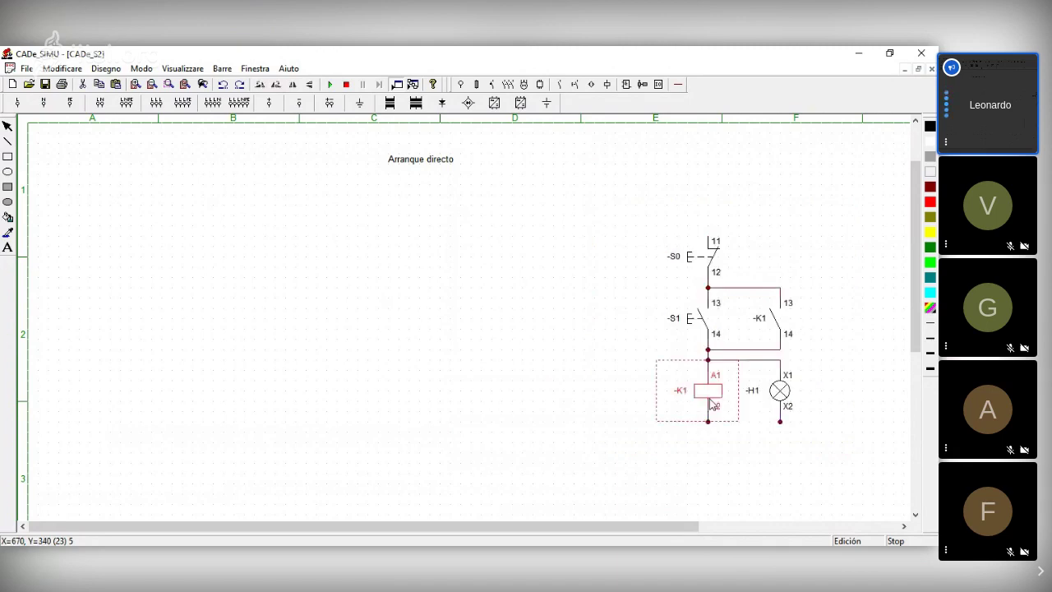
click(783, 395)
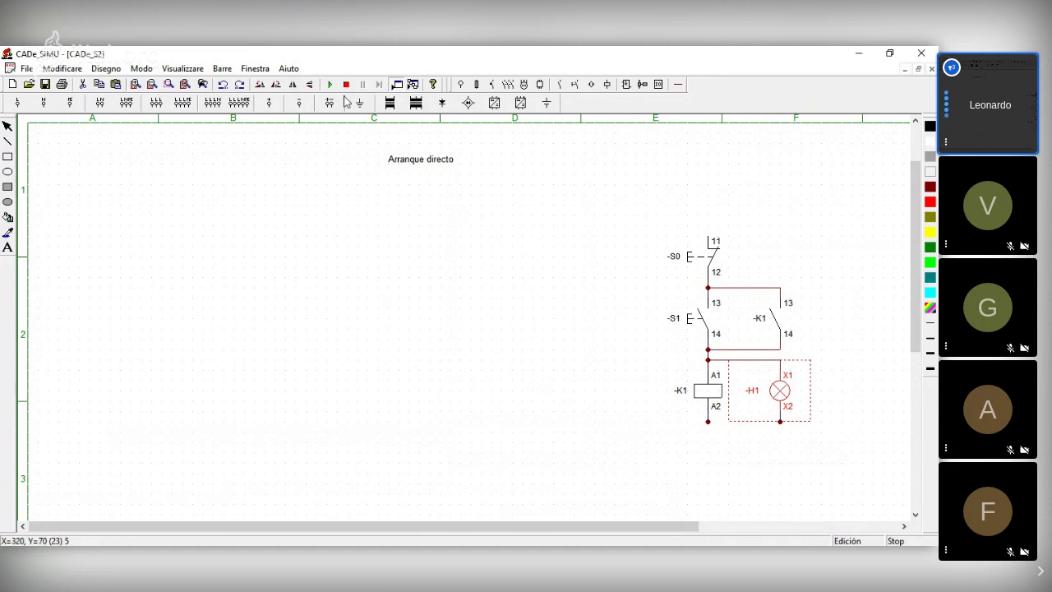
Step: Try a two-winding transformer above the S0 pushbutton, and delete it from the drawing
click(390, 103)
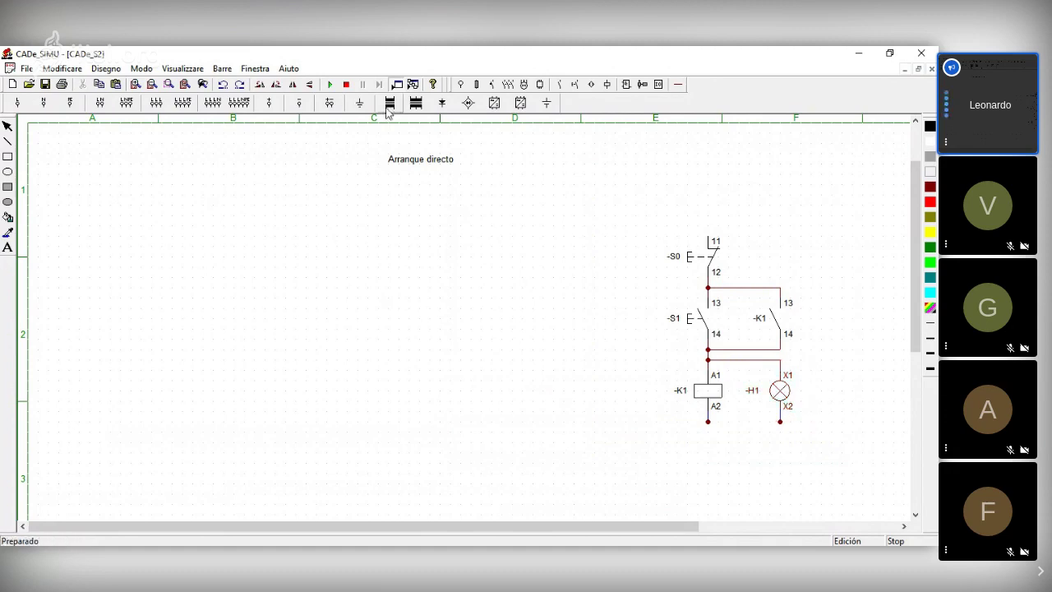
click(714, 169)
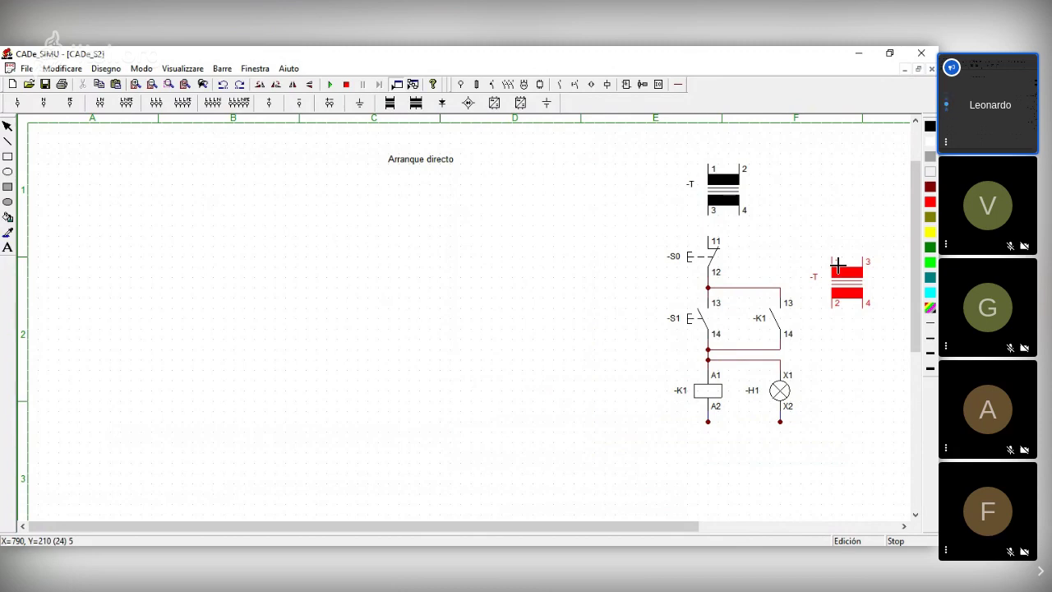
key(Escape)
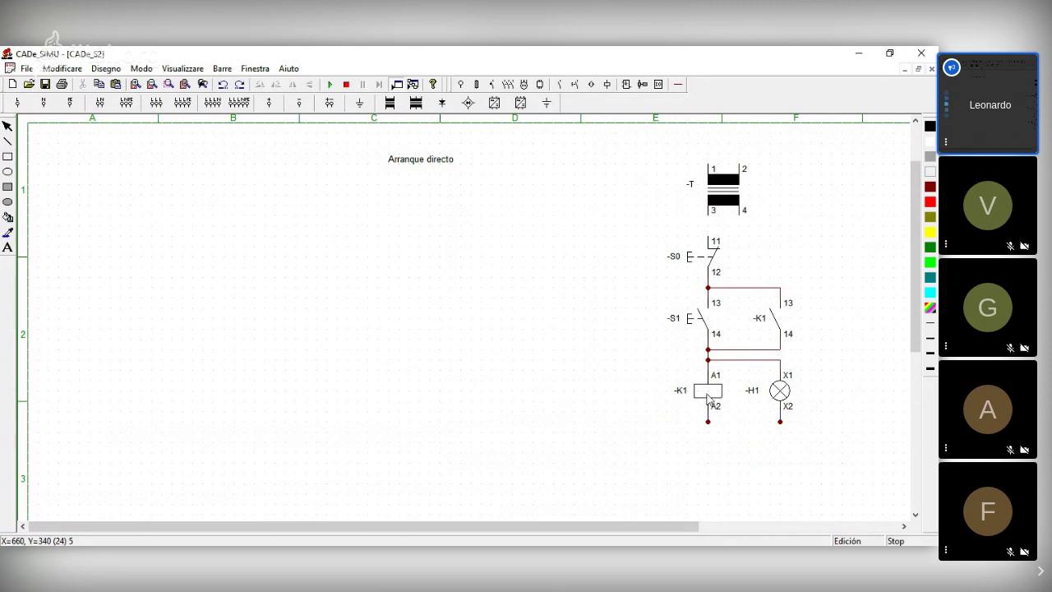
click(722, 398)
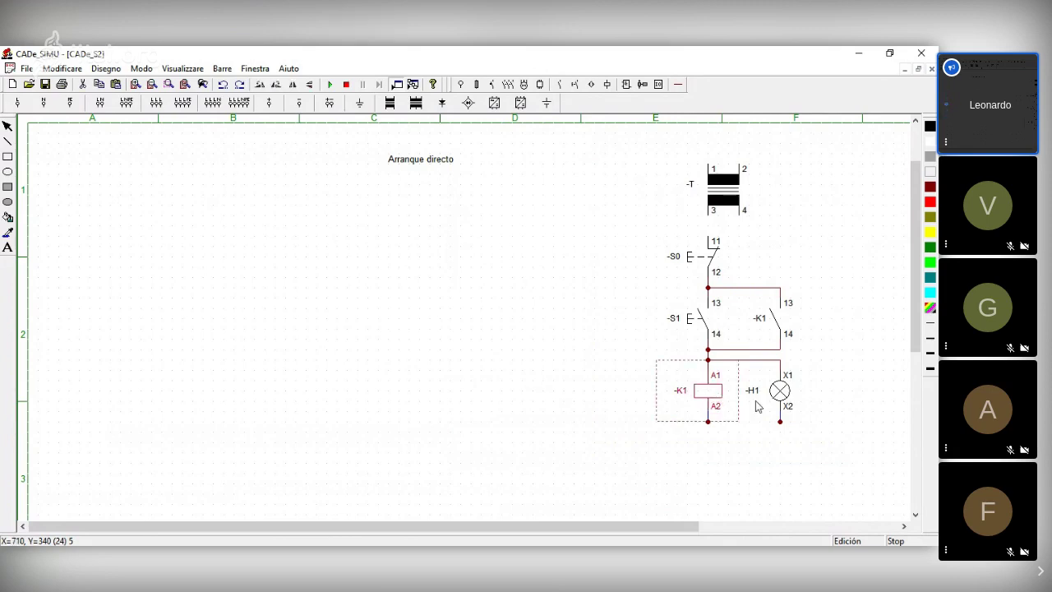
click(843, 377)
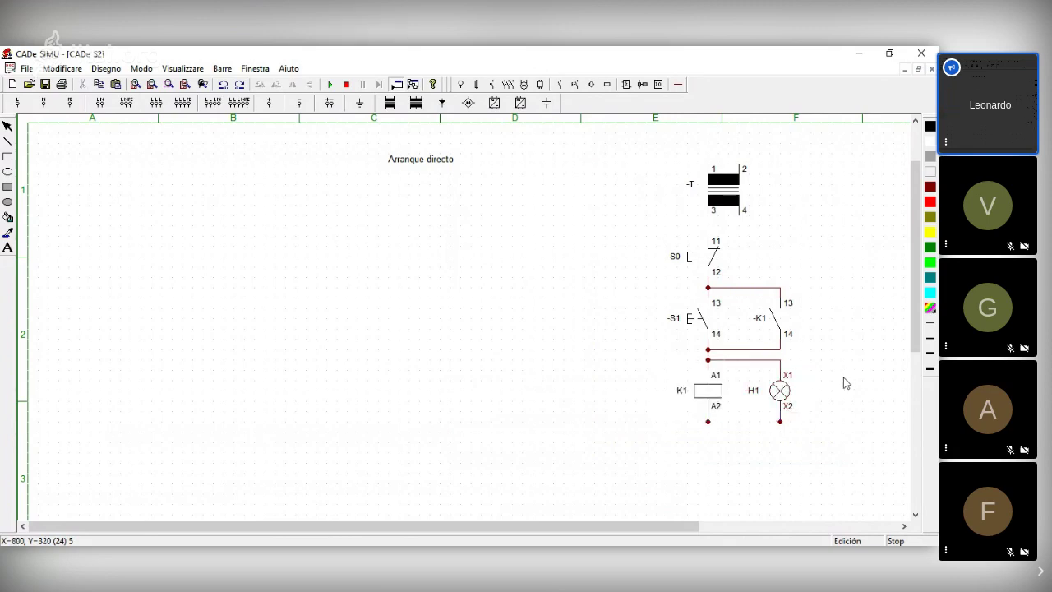
click(729, 207)
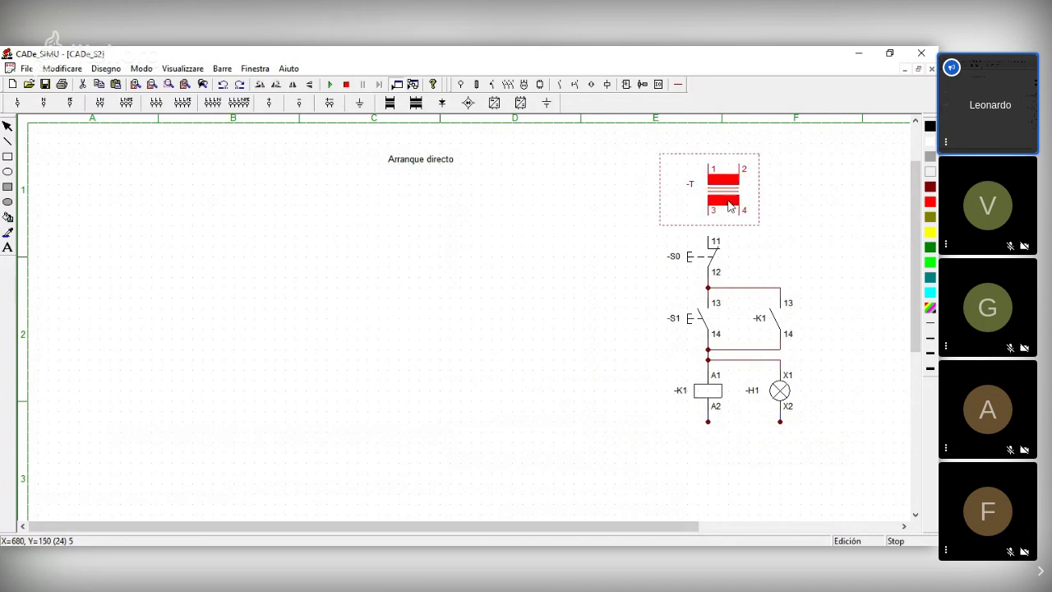
key(Delete)
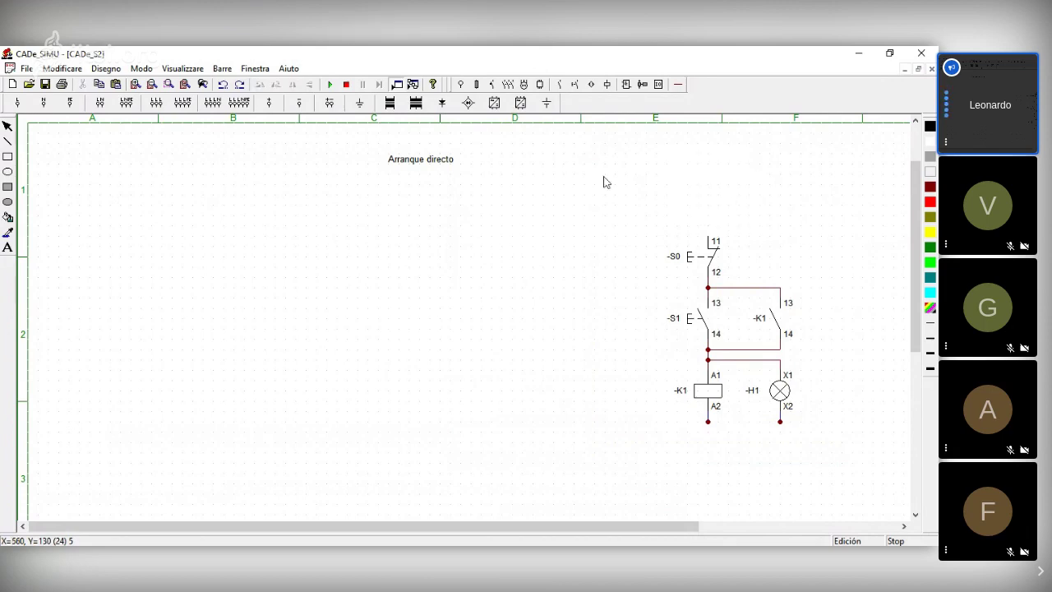
Step: Place an AC/DC power supply directly above the S0 pushbutton, with its positive terminal 3 in line with contact 11
click(494, 103)
click(718, 174)
drag(718, 174, 714, 169)
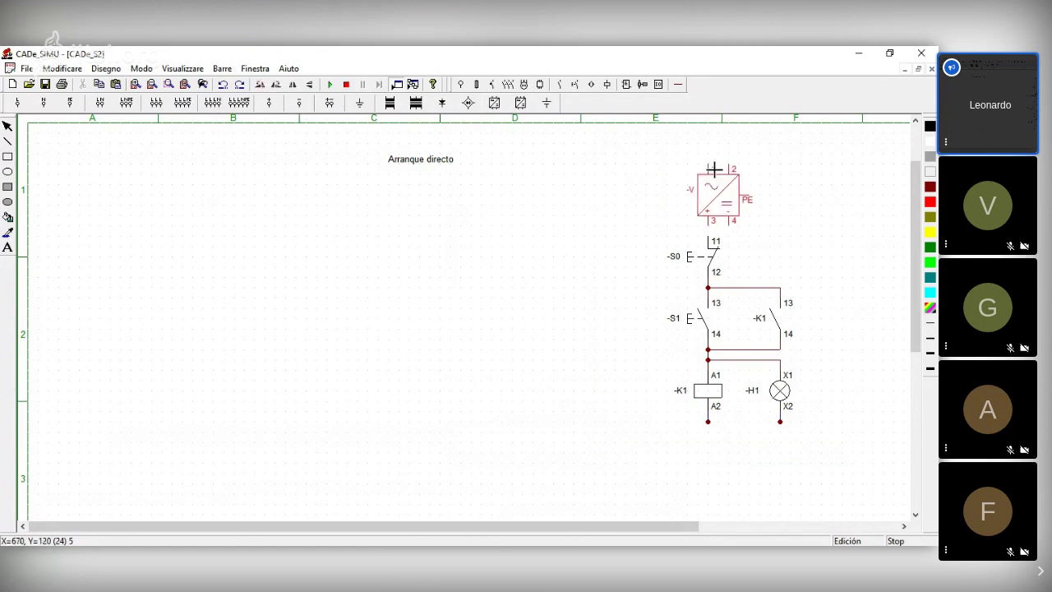
Step: Try an AC/DC power supply above the S0 pushbutton, and delete it from the drawing
click(715, 169)
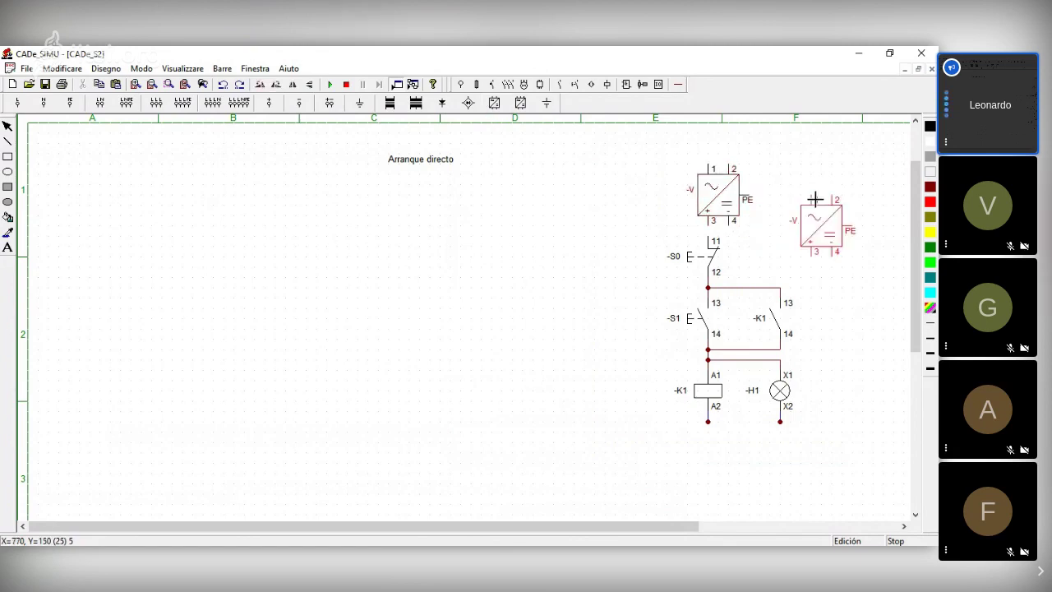
key(Escape)
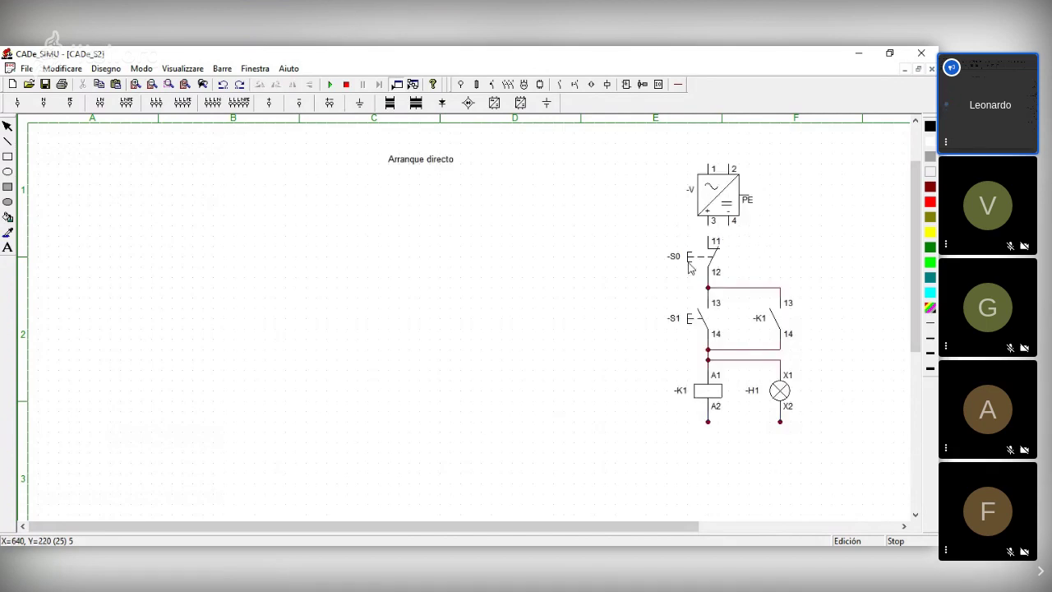
click(724, 210)
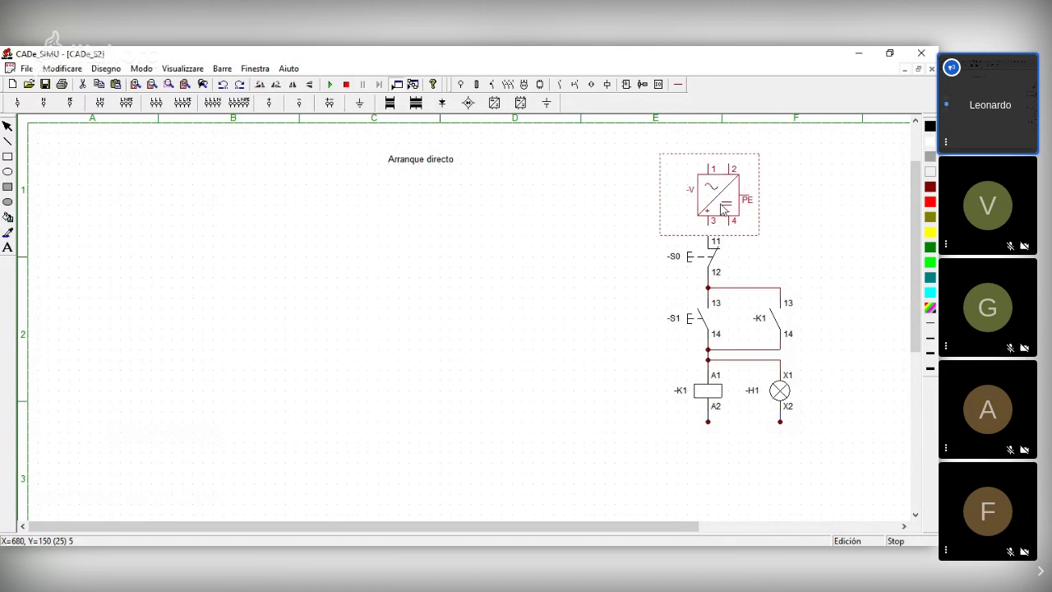
key(Delete)
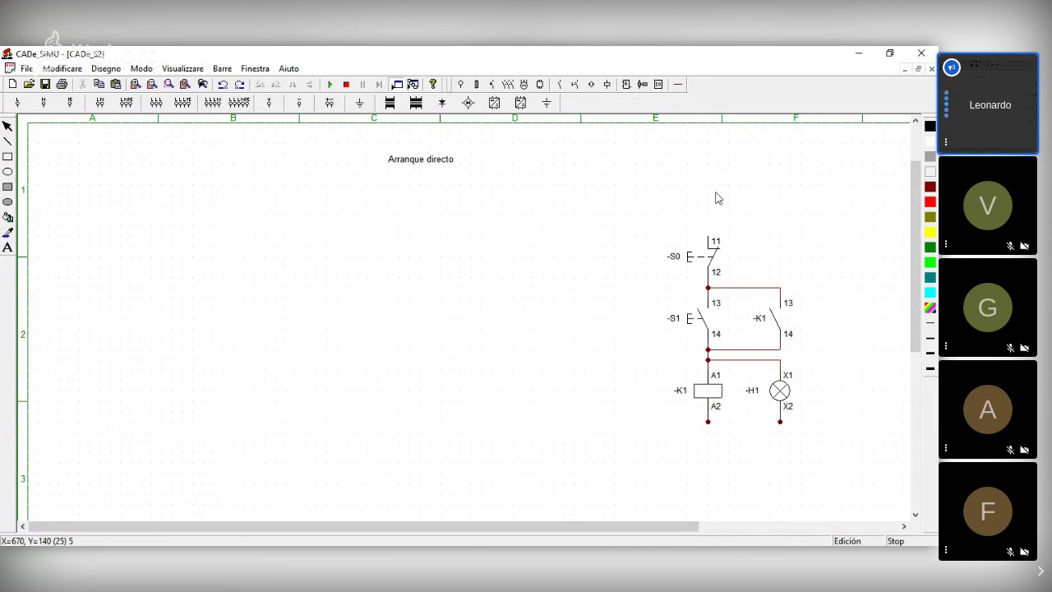
Step: Place an L1, L2, L3, N and PE supply in column A, rotated left and mirrored so L1 is uppermost and its terminals face right
scroll(623, 237, down, 1)
scroll(624, 238, up, 1)
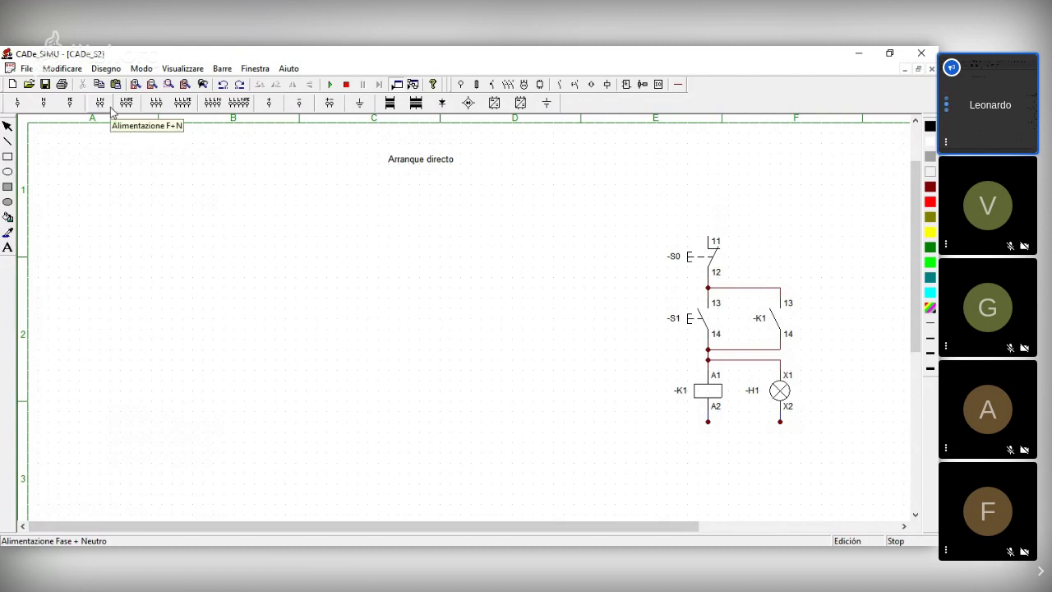
click(678, 86)
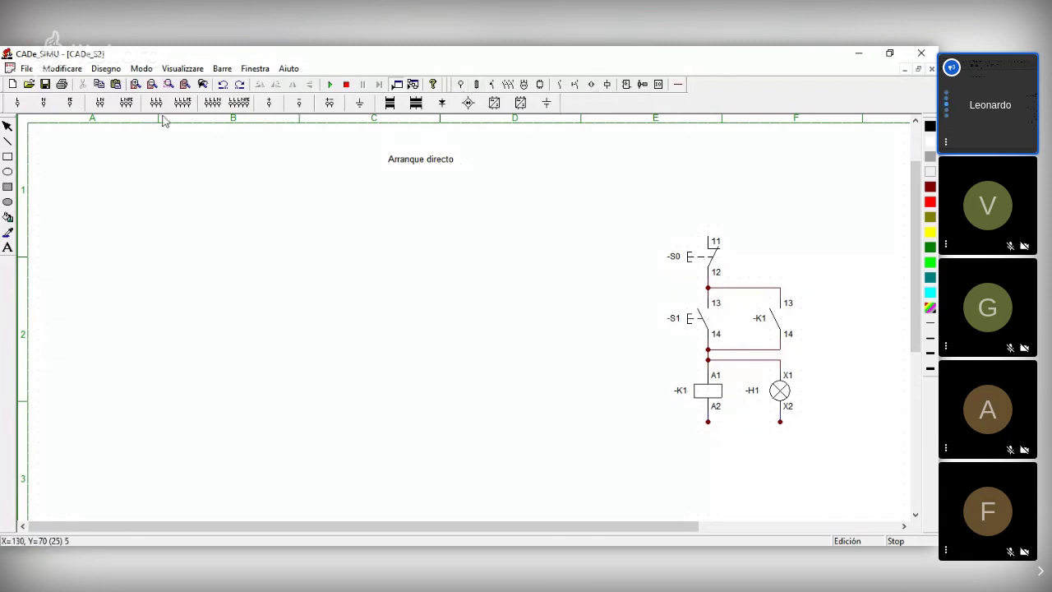
click(239, 104)
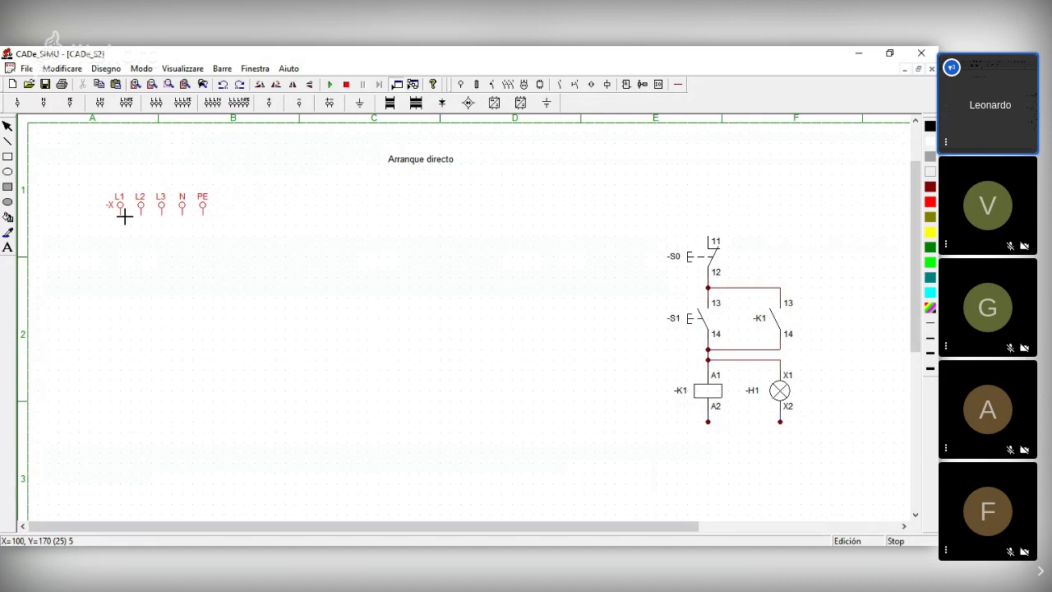
click(260, 87)
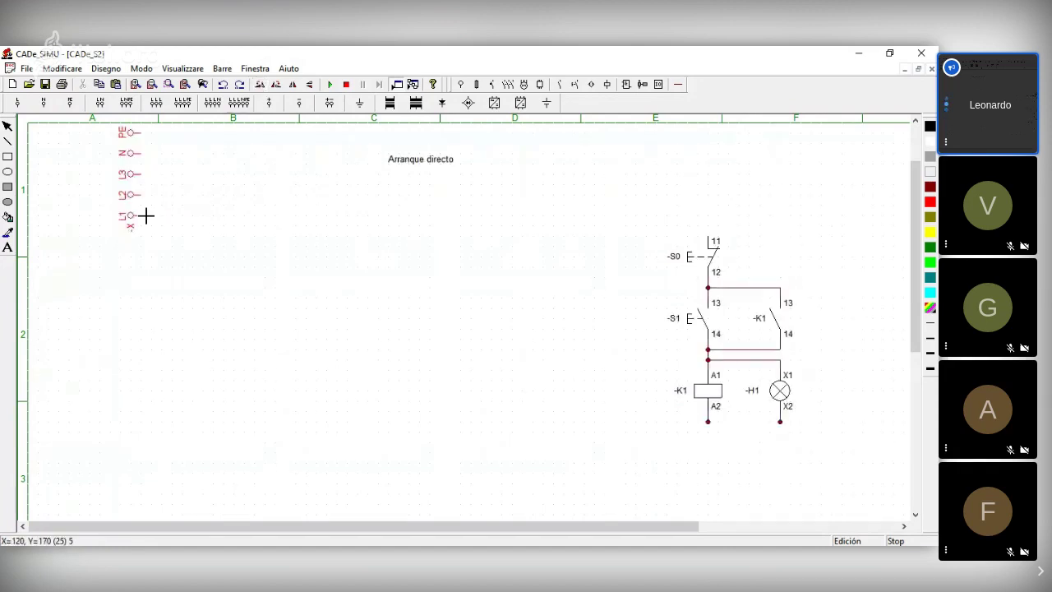
click(309, 85)
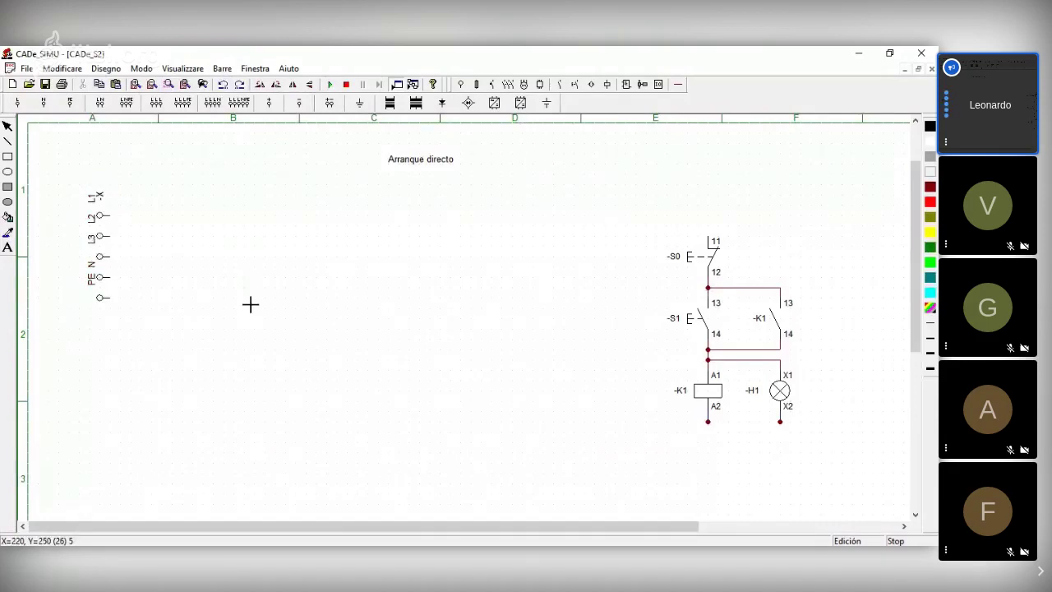
key(Escape)
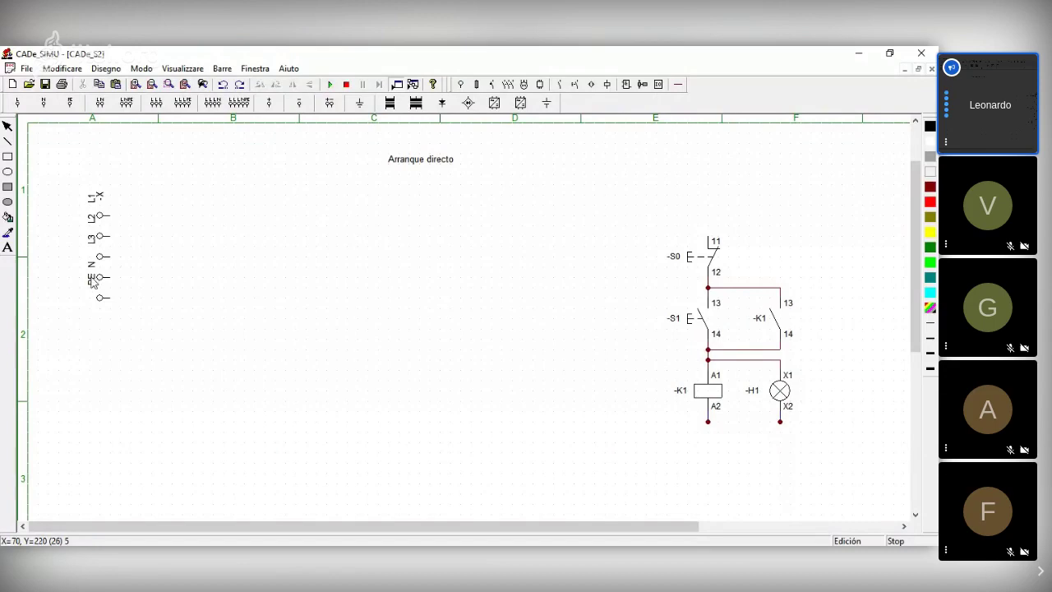
Step: Try mirroring and rotating the five-terminal supply so its terminals face left, and move it below the "Arranque directo" title
click(95, 216)
click(225, 227)
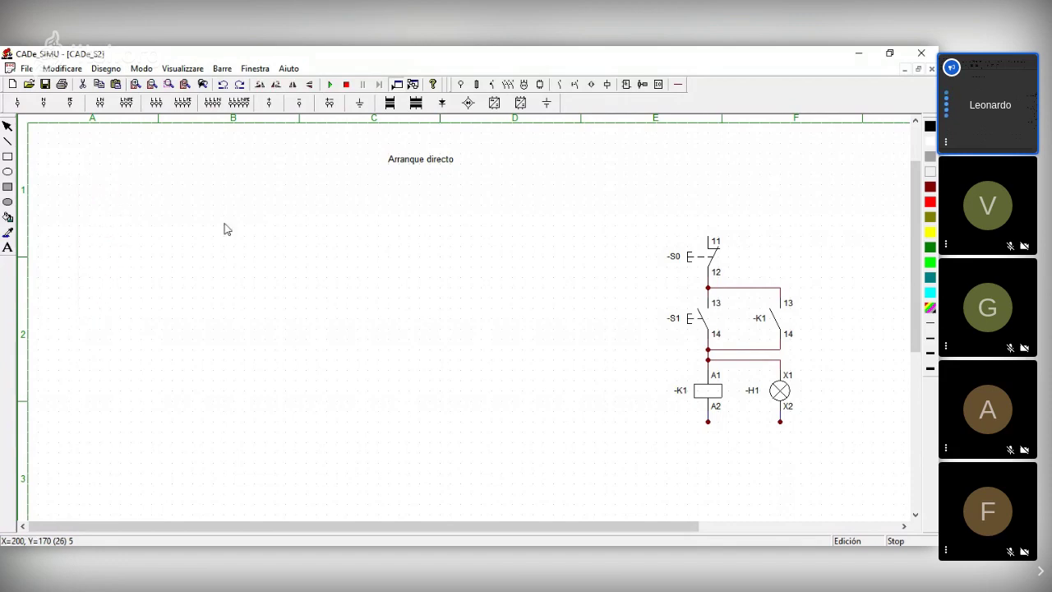
click(107, 221)
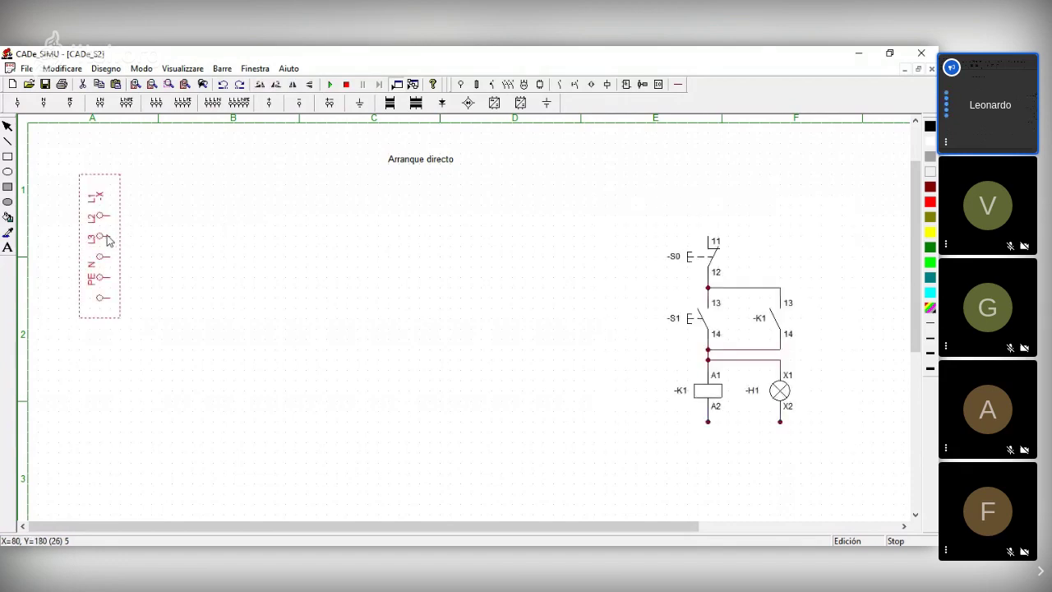
click(138, 306)
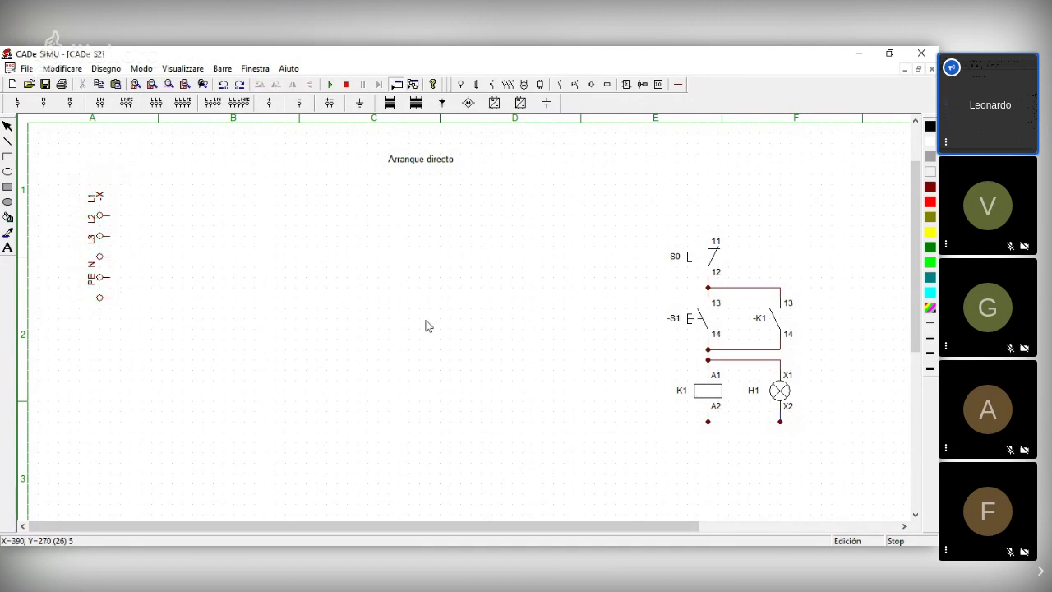
click(100, 258)
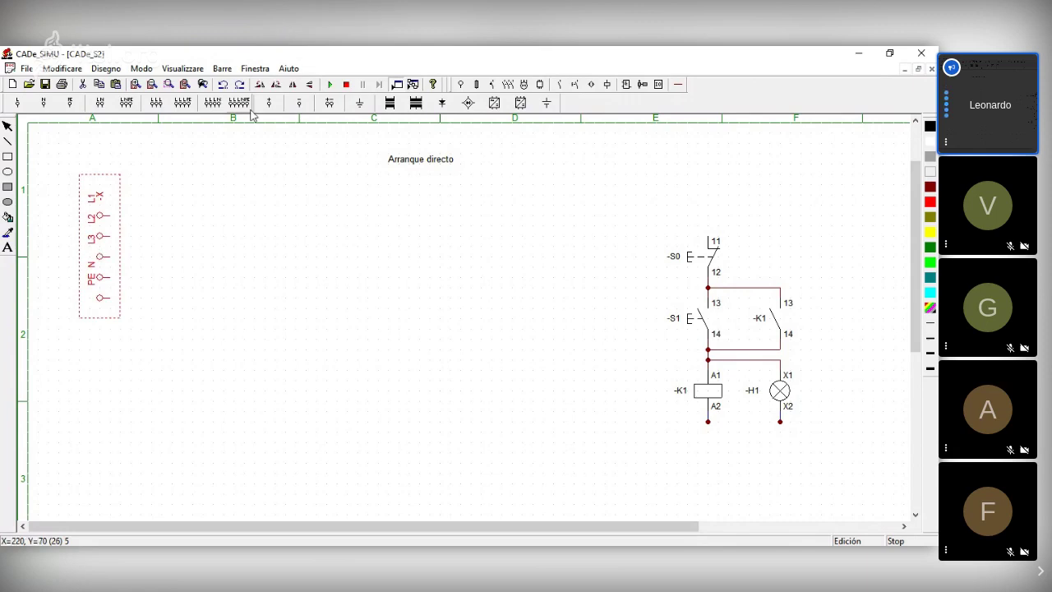
click(309, 85)
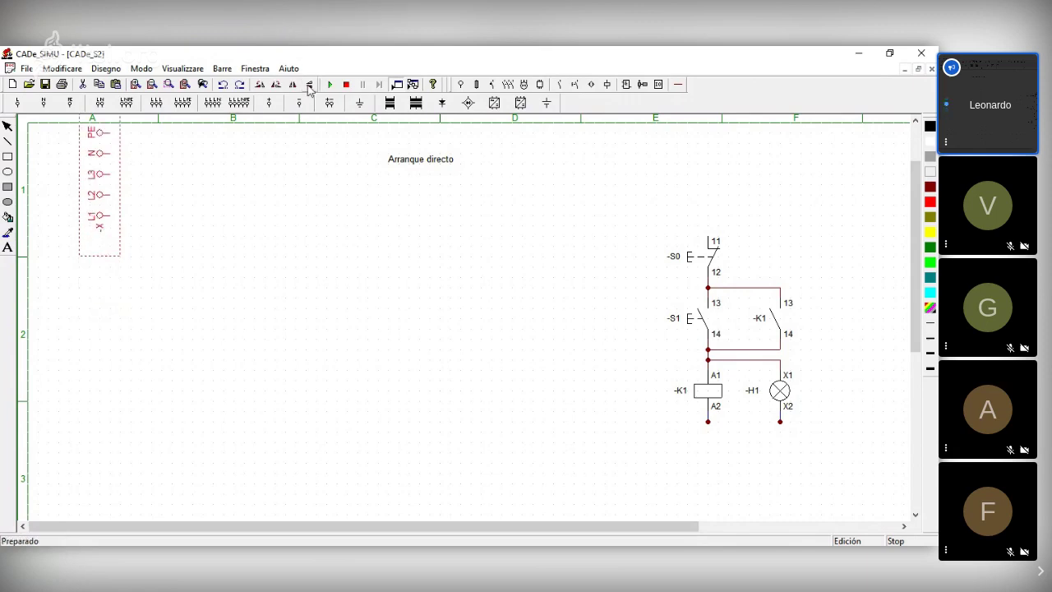
drag(102, 197, 101, 251)
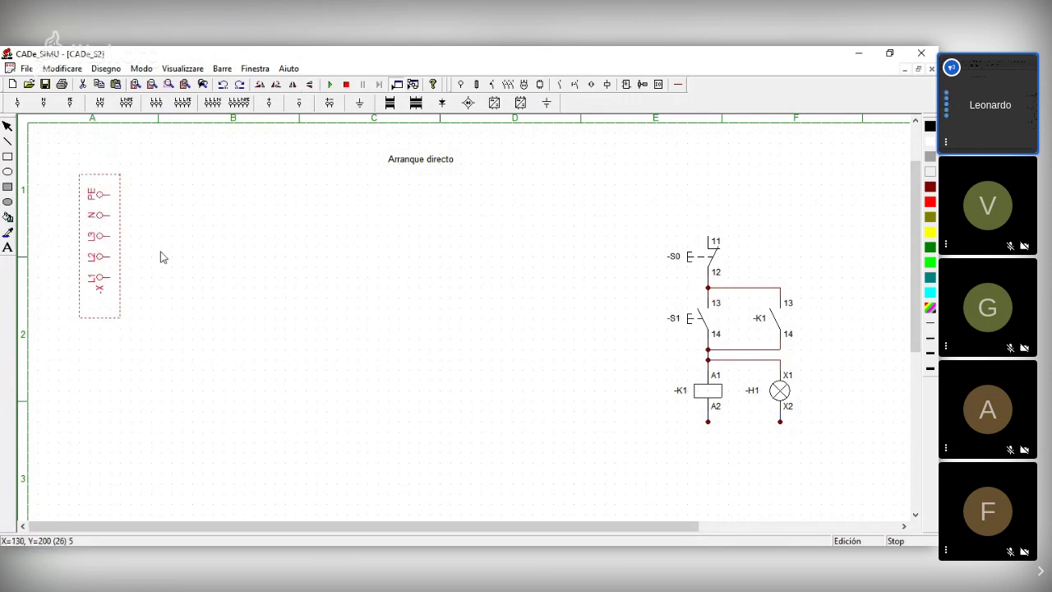
click(259, 85)
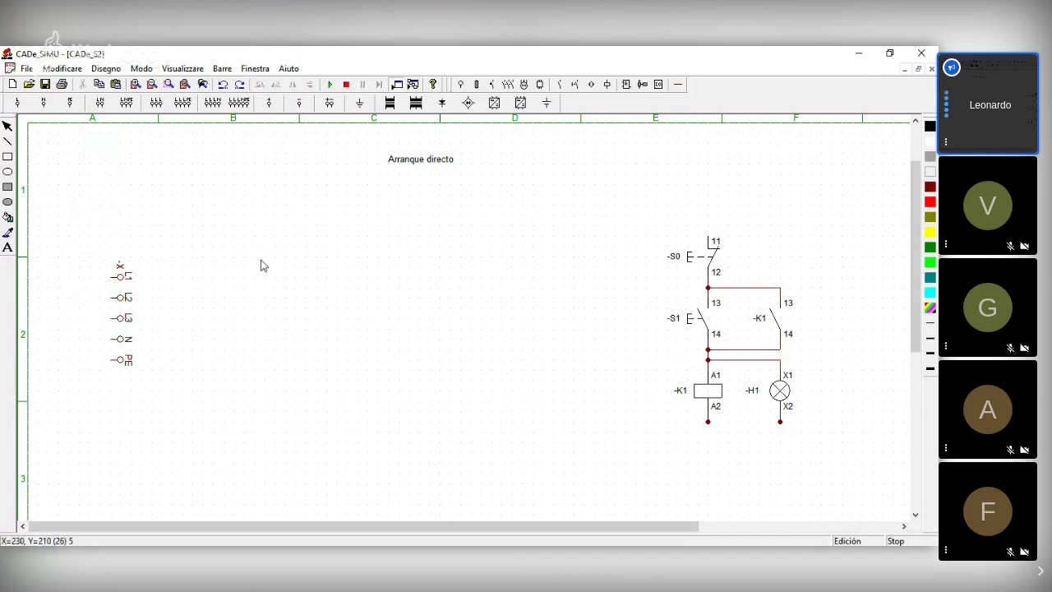
drag(127, 309, 423, 245)
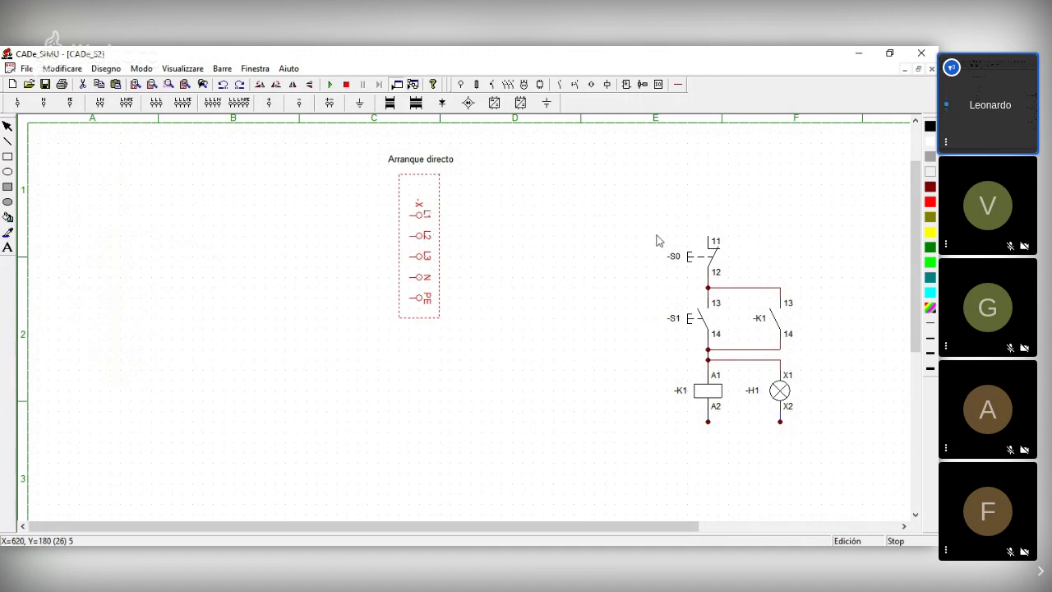
Step: Move the whole control circuit with S0, S1, K1 and H1 down by about 50 units
click(775, 383)
drag(625, 195, 826, 466)
drag(793, 391, 792, 442)
click(622, 435)
Step: Move the five-terminal supply back to column A, and rotate and mirror it so L1 is uppermost and the terminals face right
drag(412, 244, 785, 230)
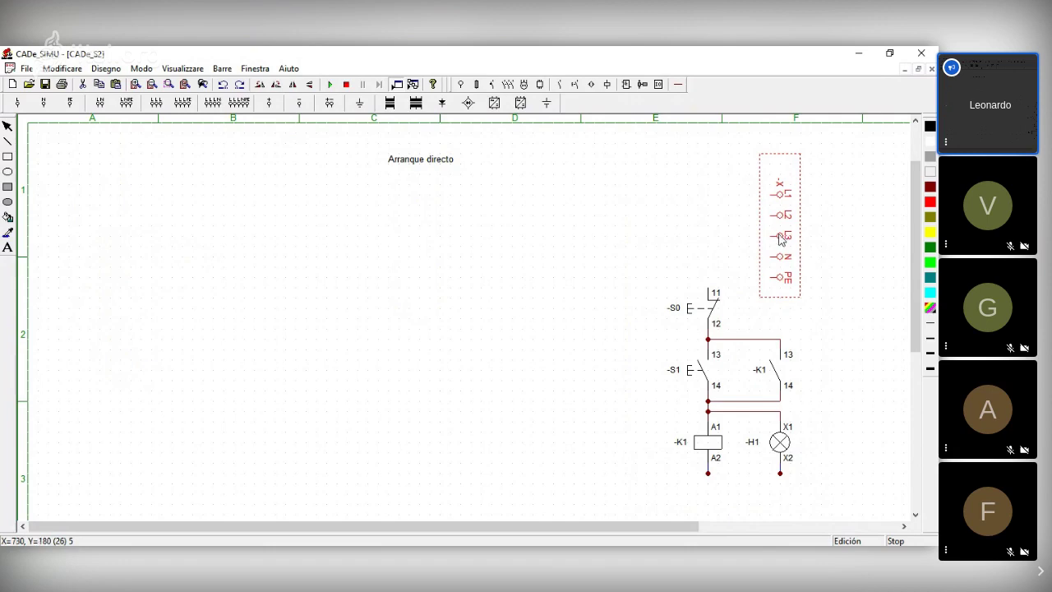
drag(781, 238, 172, 249)
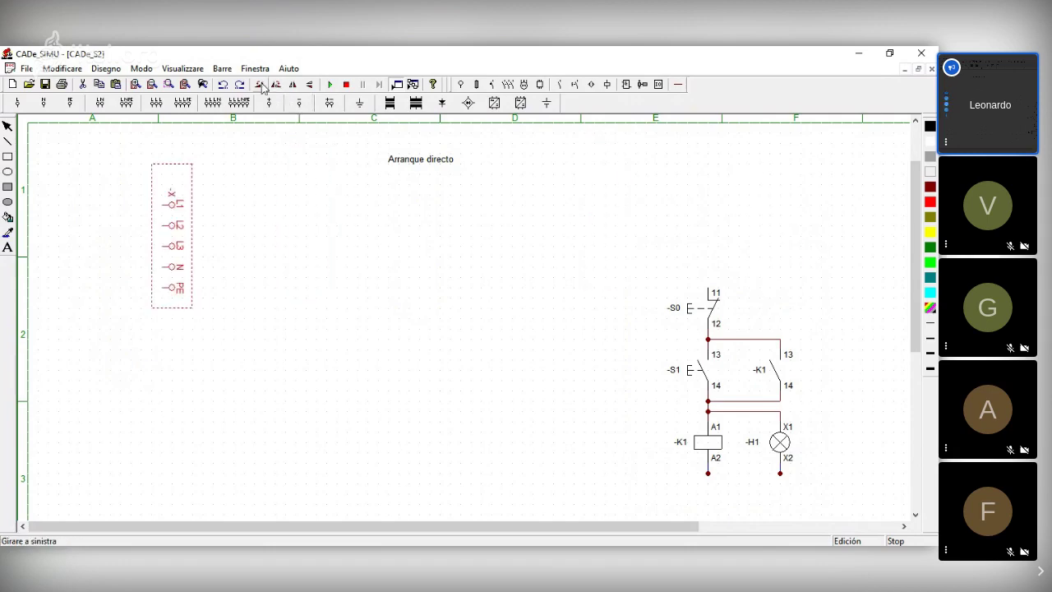
click(260, 85)
click(260, 85)
drag(160, 187, 132, 230)
click(310, 85)
Step: Clear the name of the L1, L2, L3, N and PE supply
double_click(132, 230)
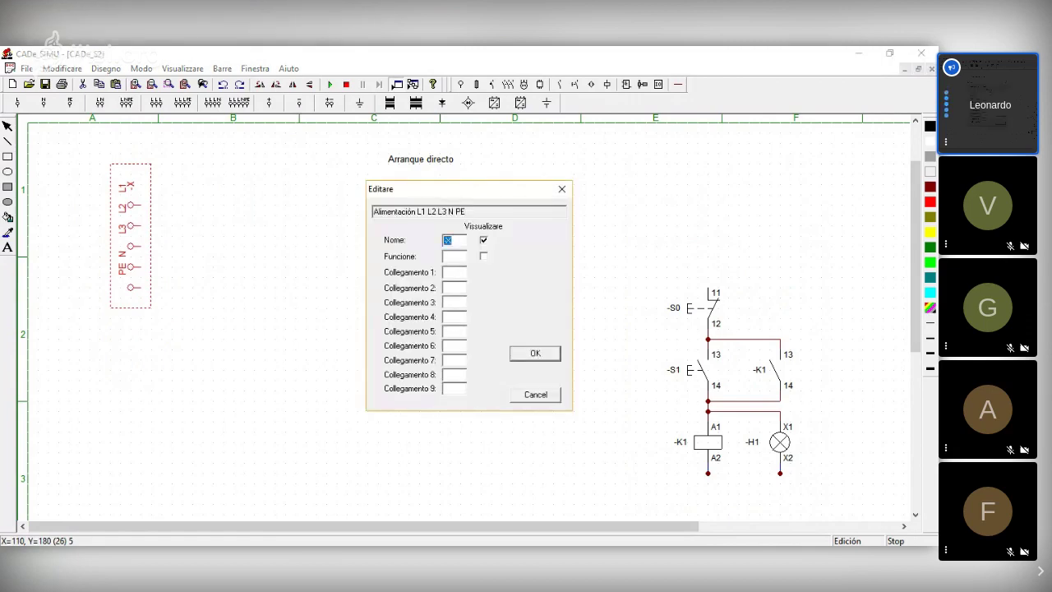
key(Delete)
key(Return)
click(245, 284)
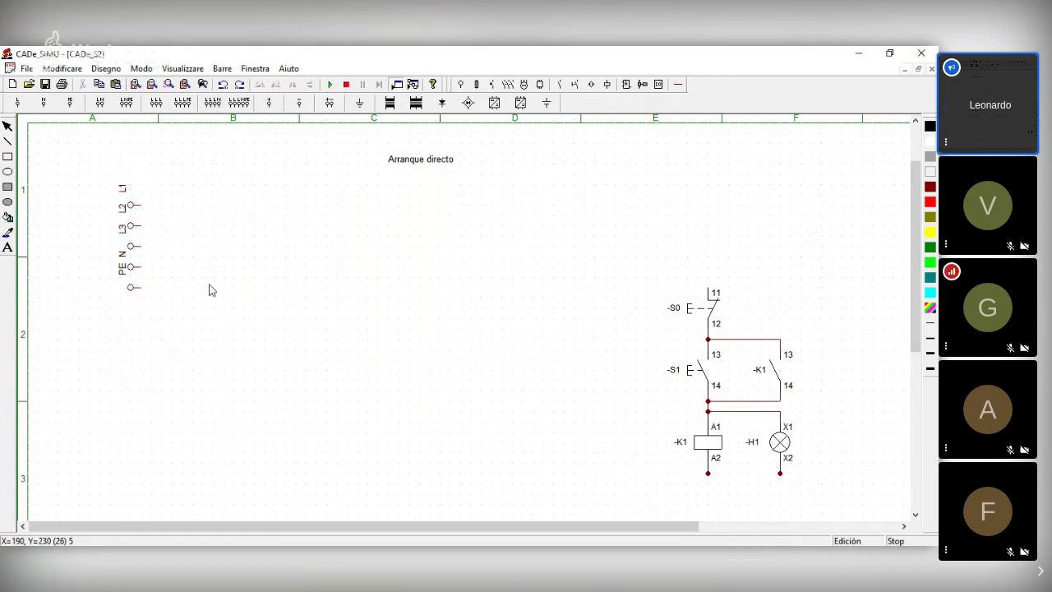
Step: Move the whole control circuit about 50 units to the right and 30 units down
click(138, 85)
scroll(433, 281, up, 1)
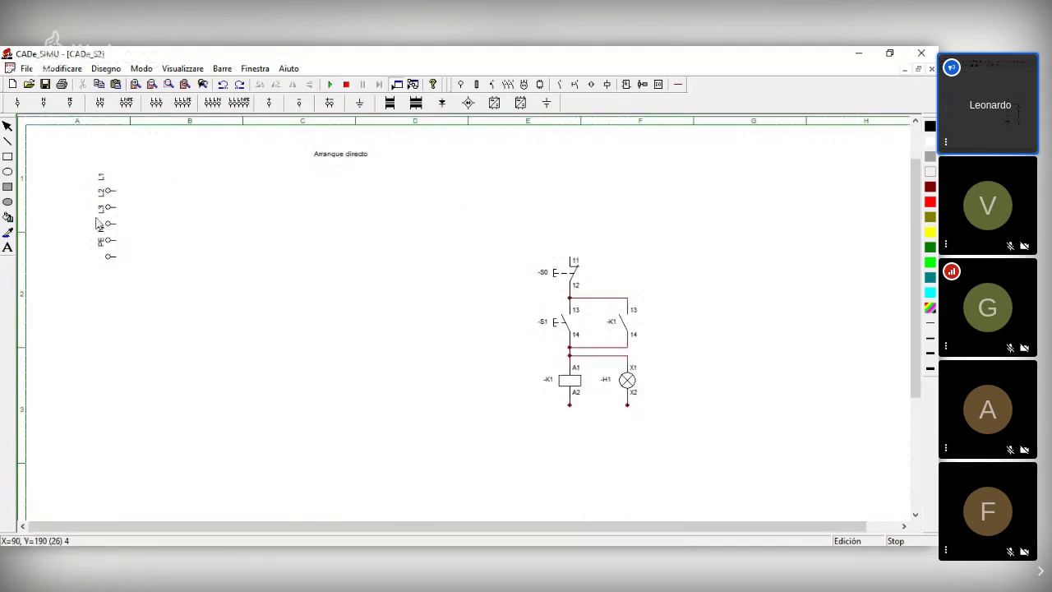
drag(439, 233, 690, 428)
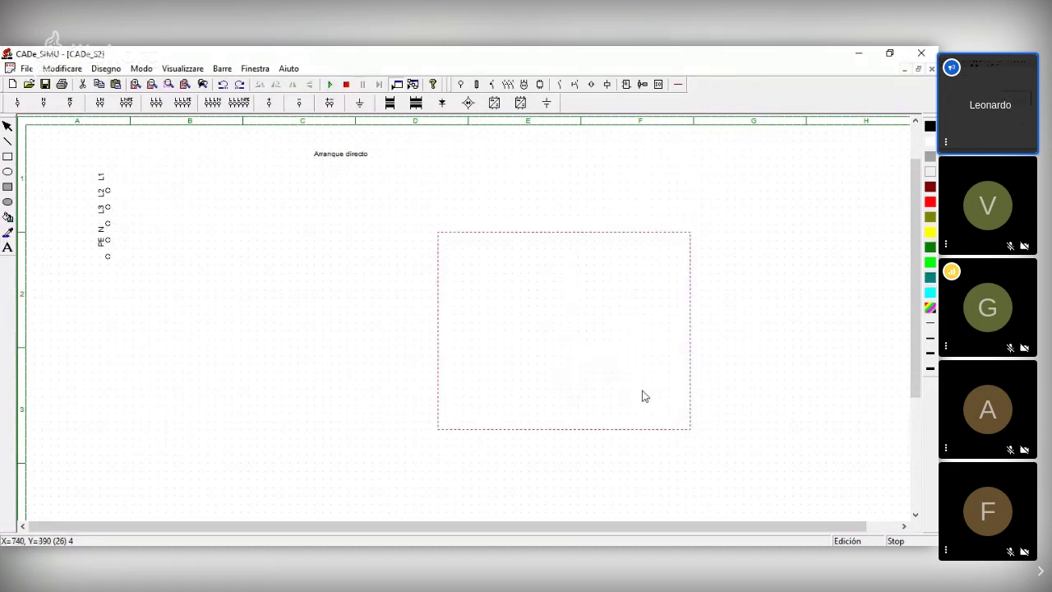
click(419, 413)
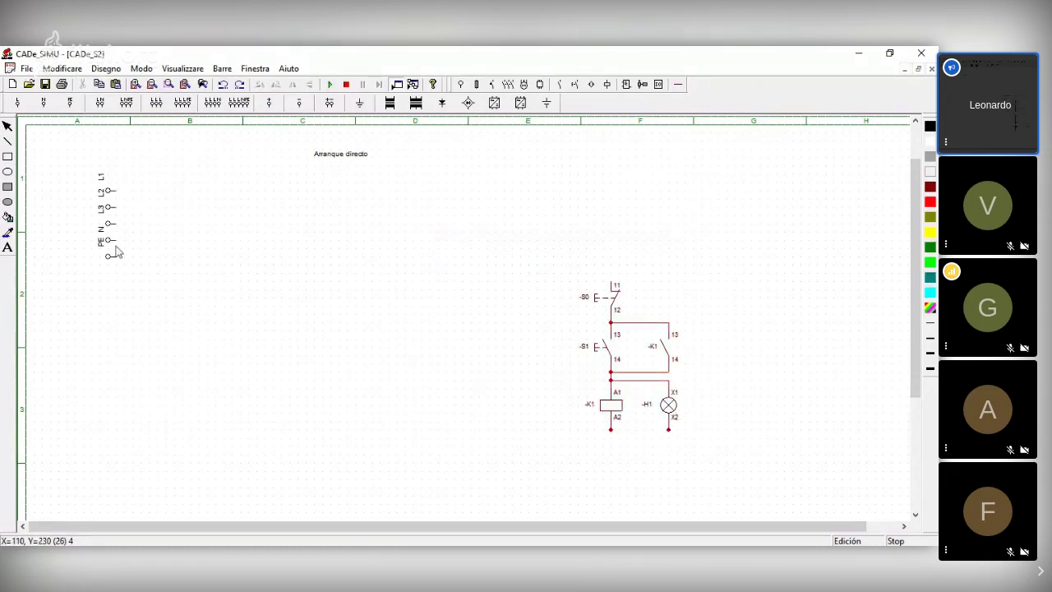
Step: Try a triple horizontal wire from terminals L1, L2 and L3 to column D, and undo it
click(678, 84)
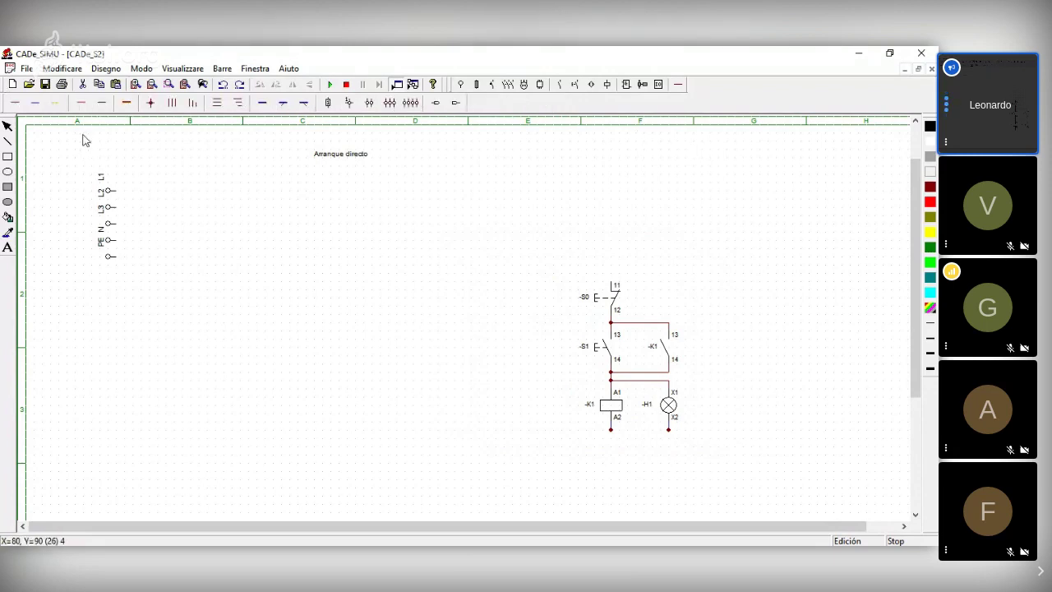
click(219, 103)
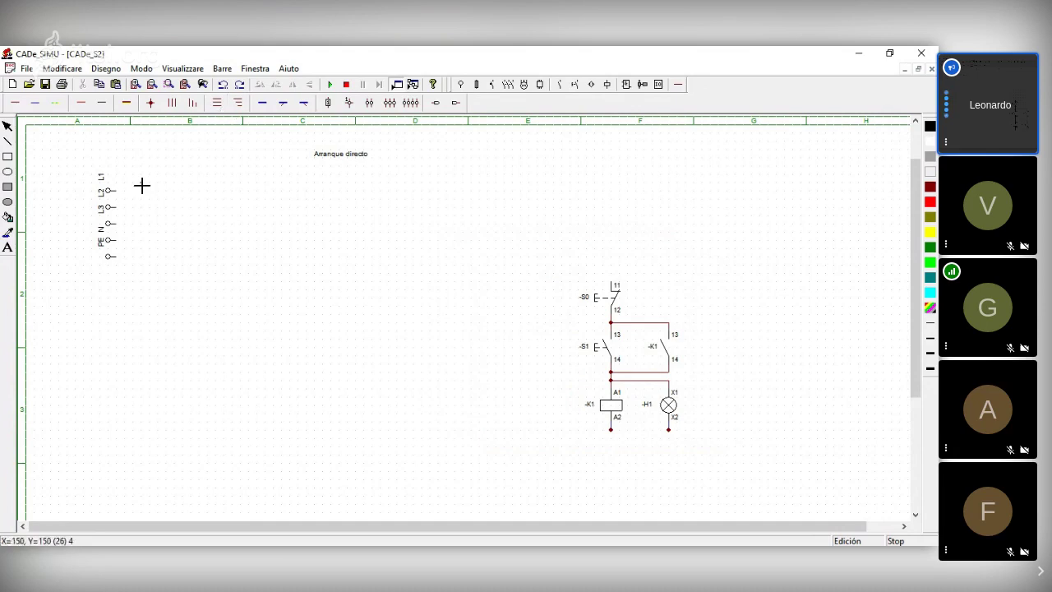
drag(124, 193, 406, 197)
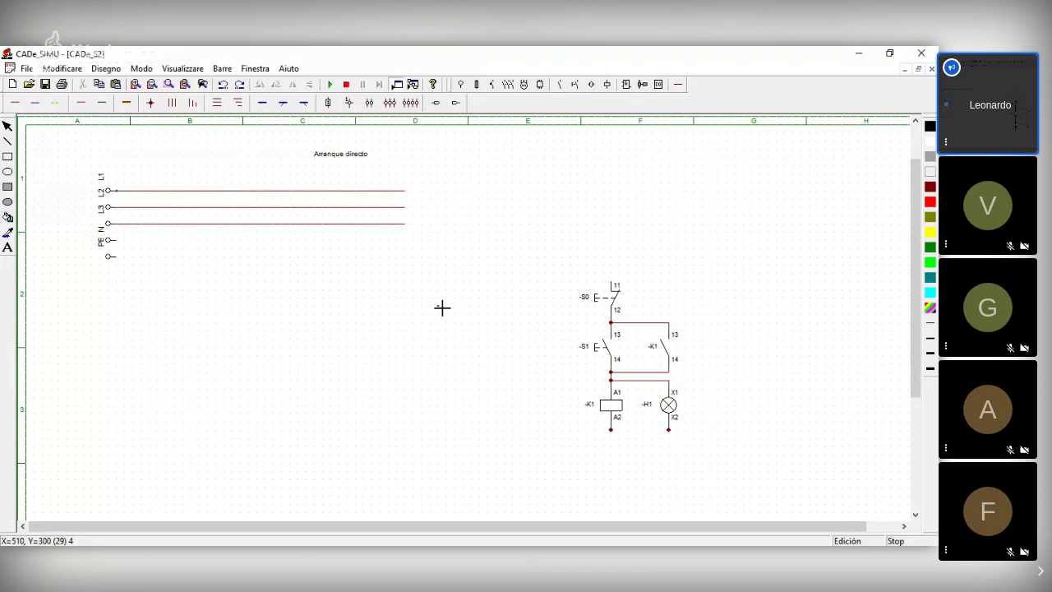
key(ctrl+z)
key(ctrl+z)
key(ctrl+z)
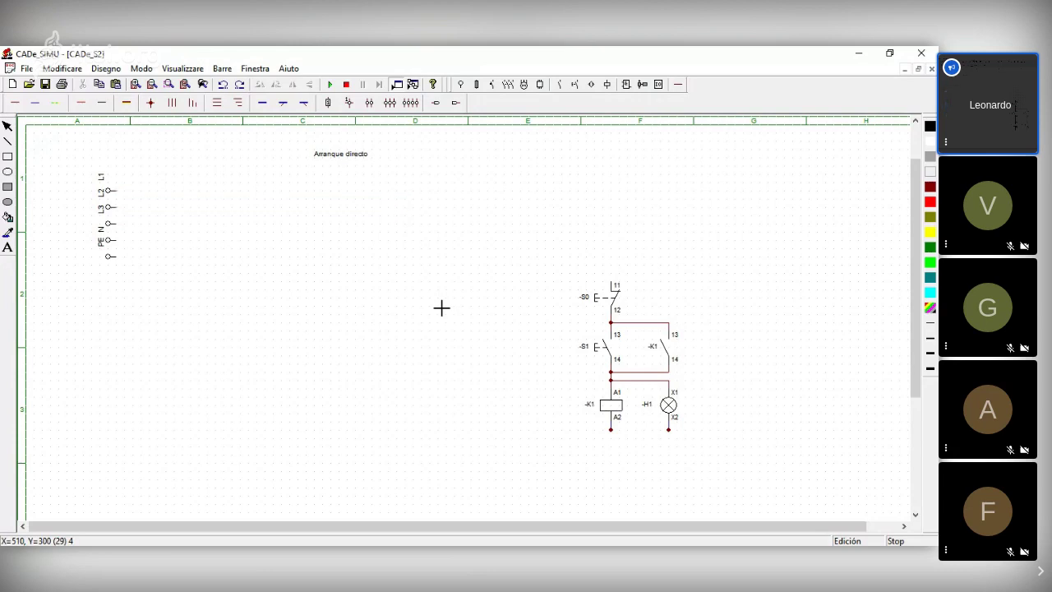
Step: Draw horizontal supply lines to the boundary of columns G and H: phase wires from L1, L2 and L3, neutral from N, protective earth from PE
click(15, 102)
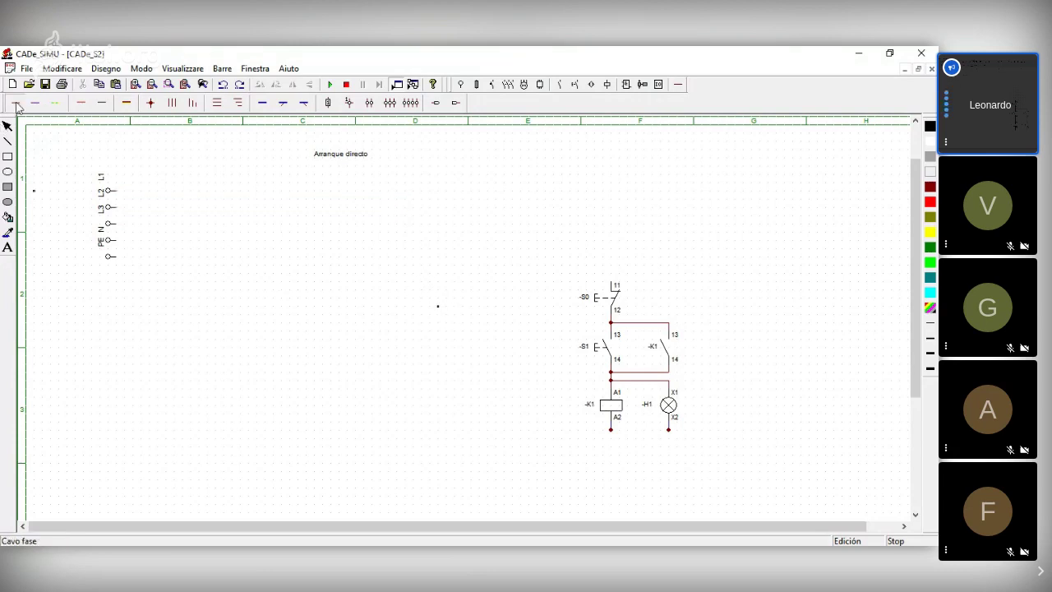
drag(117, 190, 813, 200)
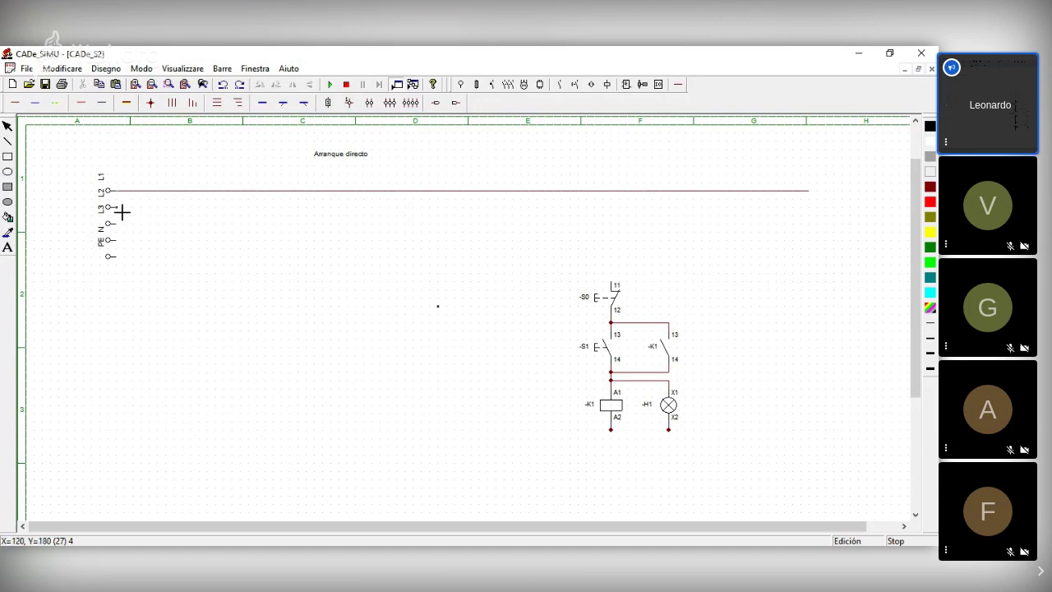
drag(121, 212, 811, 214)
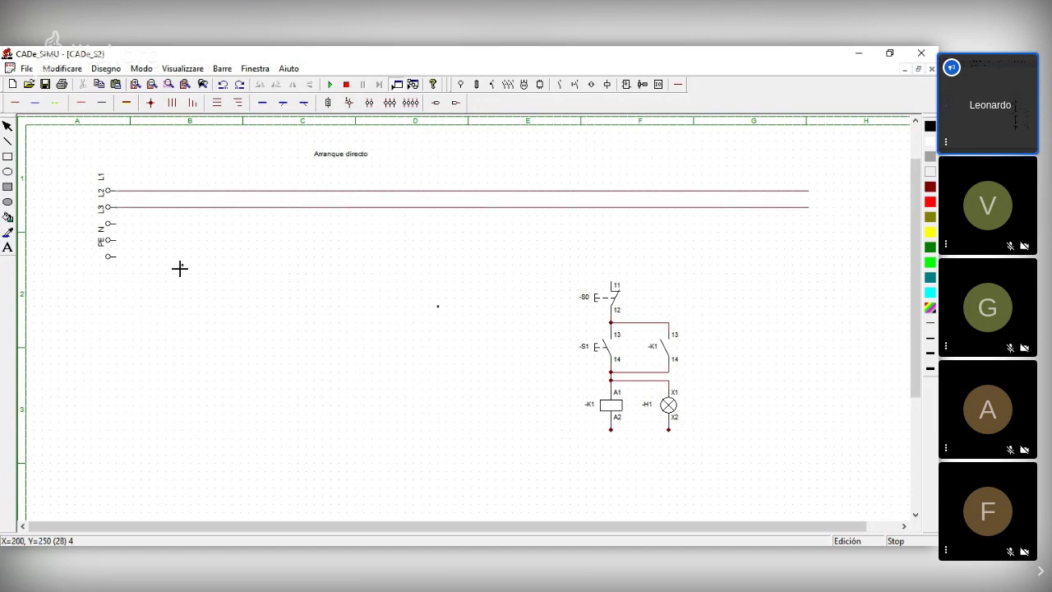
drag(118, 225, 810, 224)
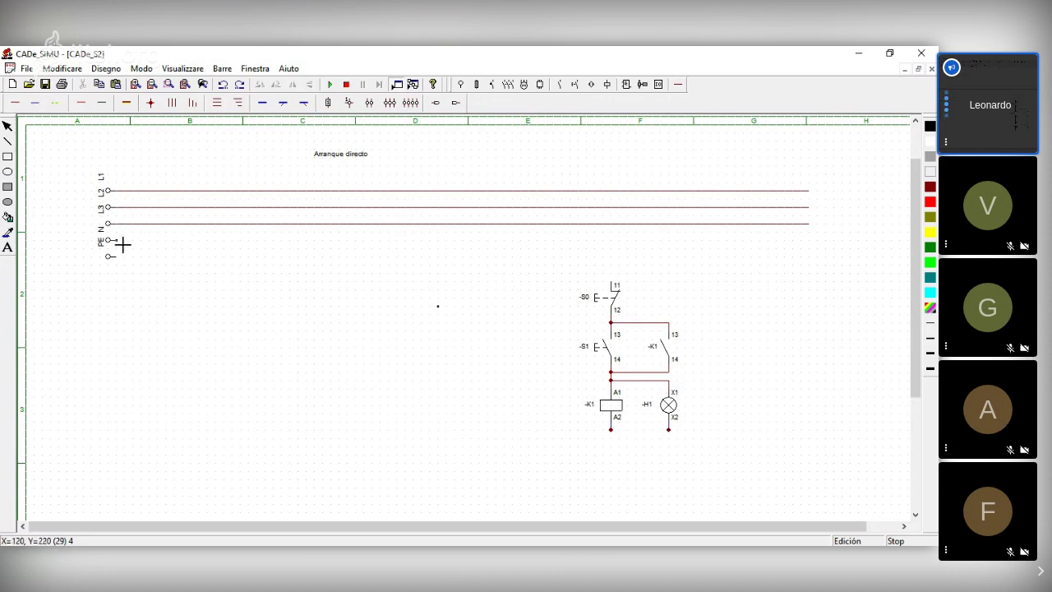
drag(119, 241, 809, 240)
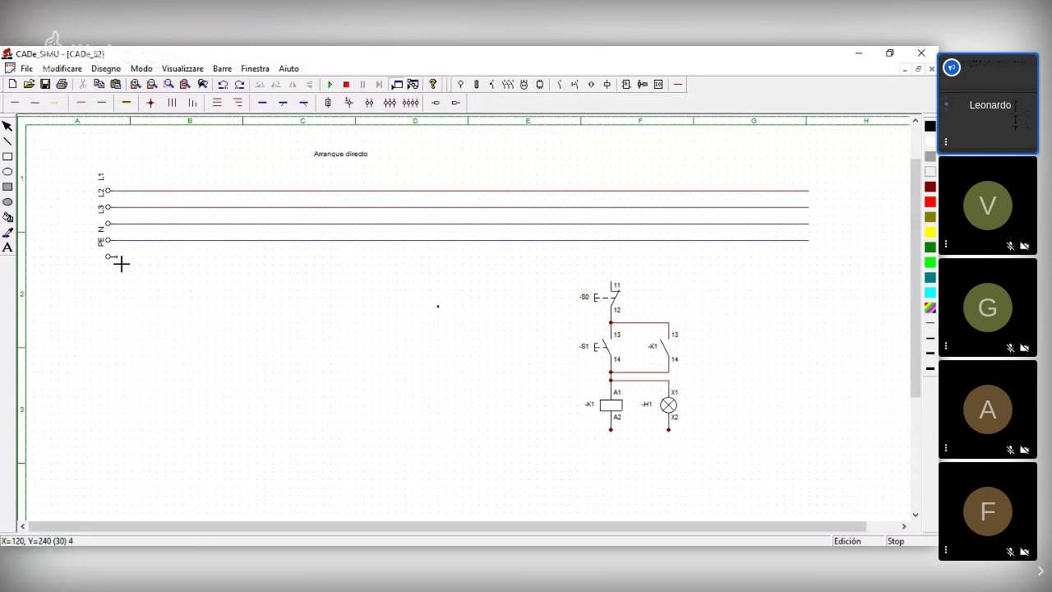
drag(122, 265, 800, 289)
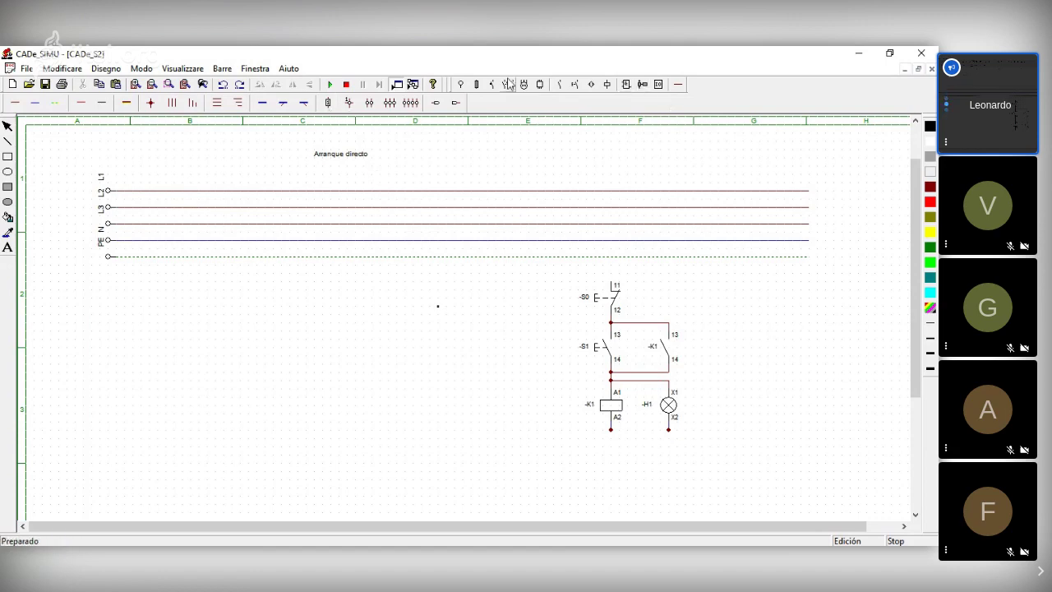
Step: Move the whole control circuit, including stop button -S0, down about 30 units below the supply lines
click(477, 85)
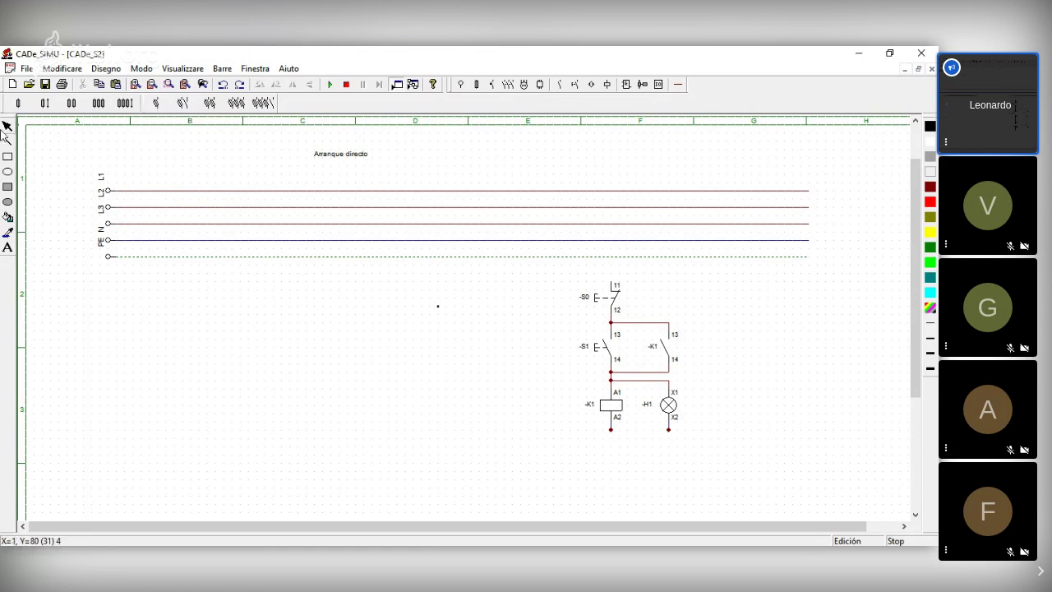
drag(554, 282, 674, 425)
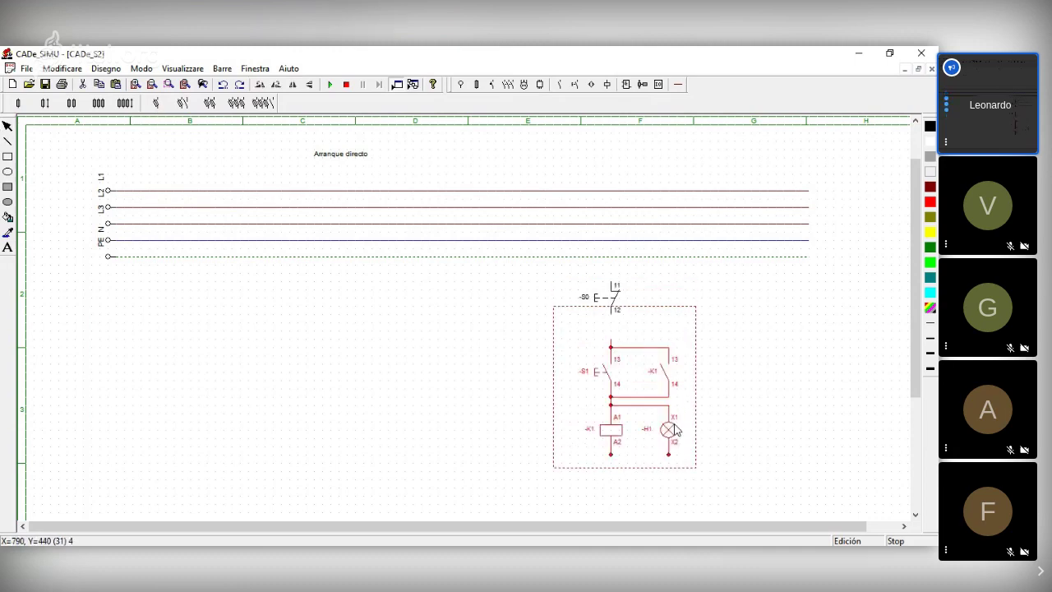
click(639, 290)
drag(621, 300, 620, 325)
click(689, 333)
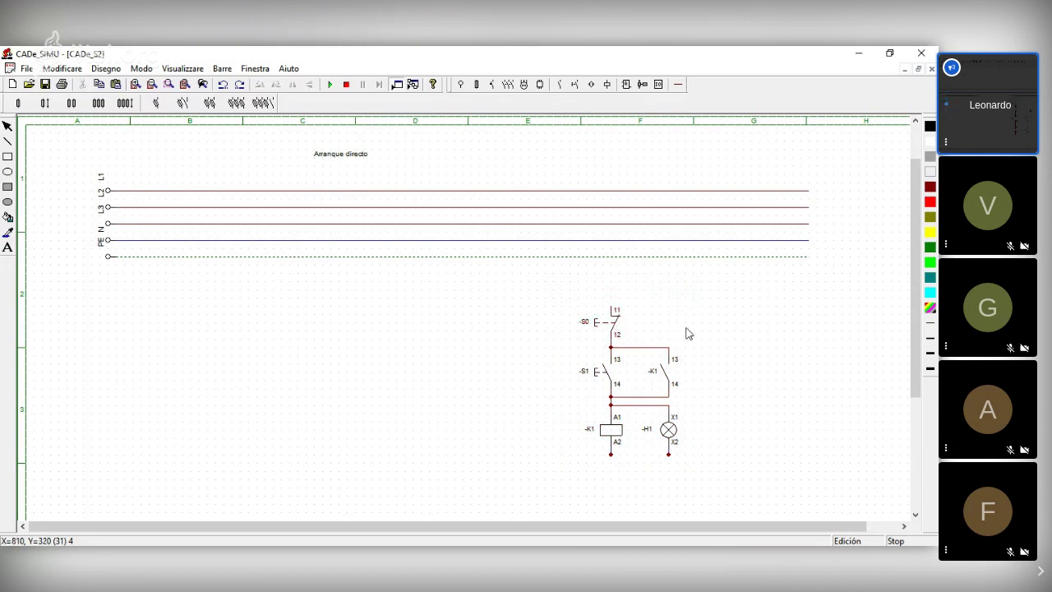
Step: Place a single-pole fuse disconnector (Seccionador I) directly above stop button -S0, name it -F1 and align it with the control branch
click(156, 103)
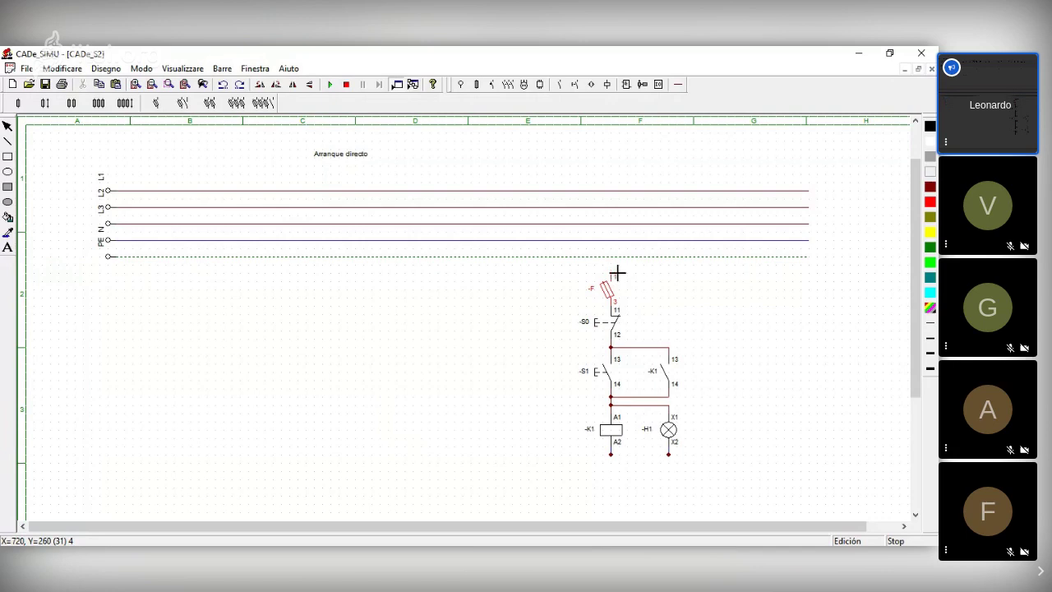
click(617, 271)
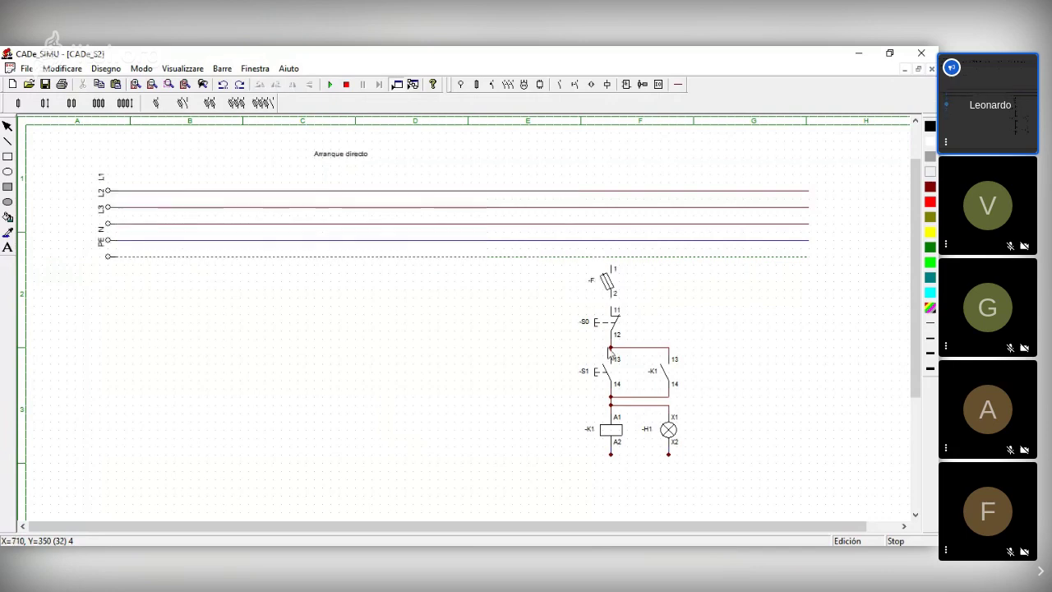
double_click(603, 292)
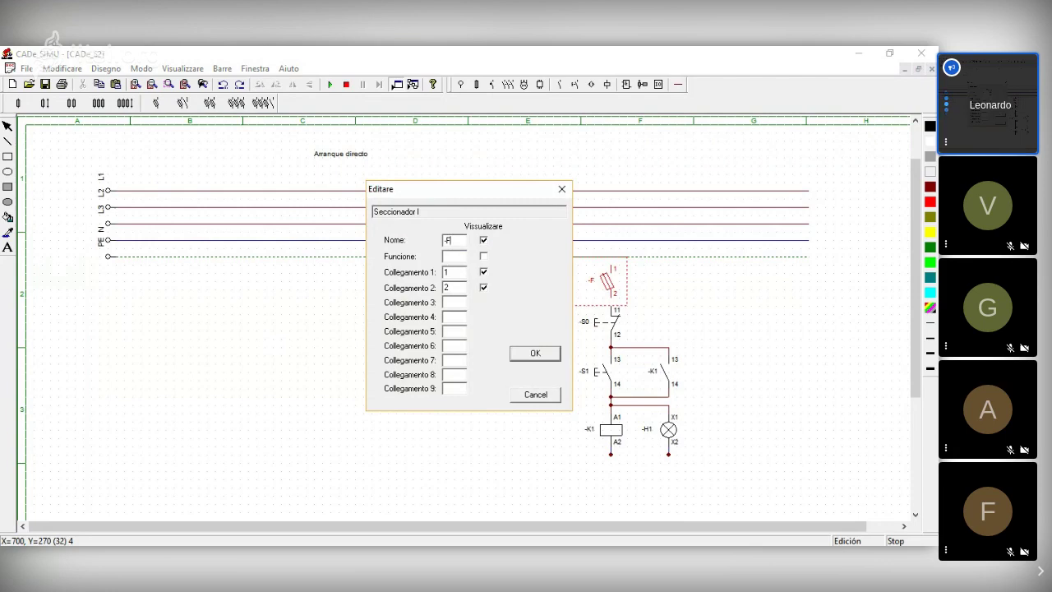
key(Return)
mouse_move(603, 292)
mouse_down()
mouse_move(461, 251)
mouse_move(610, 291)
mouse_up()
double_click(607, 291)
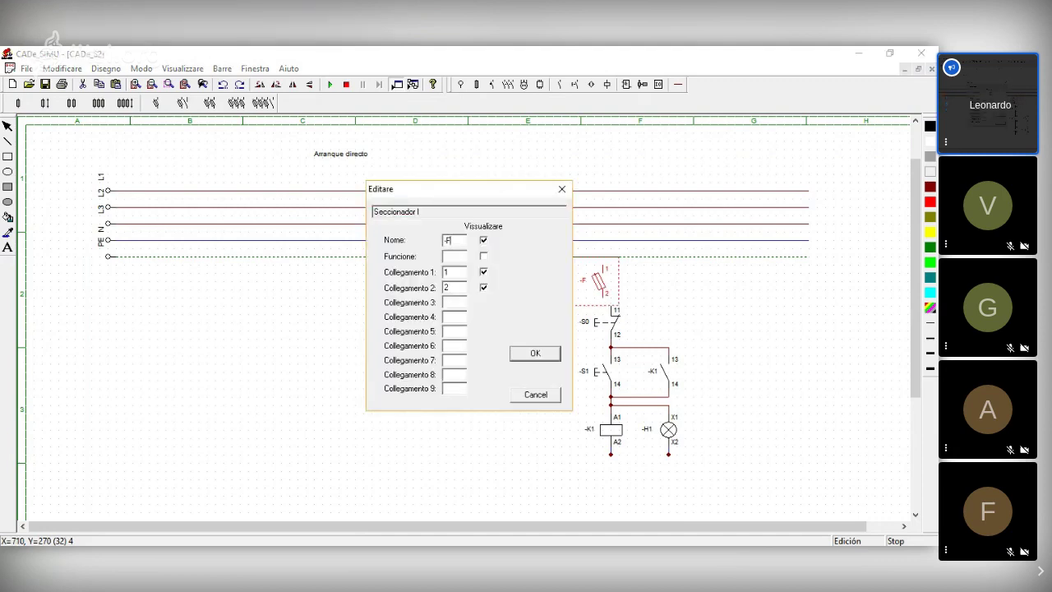
text(1)
key(Return)
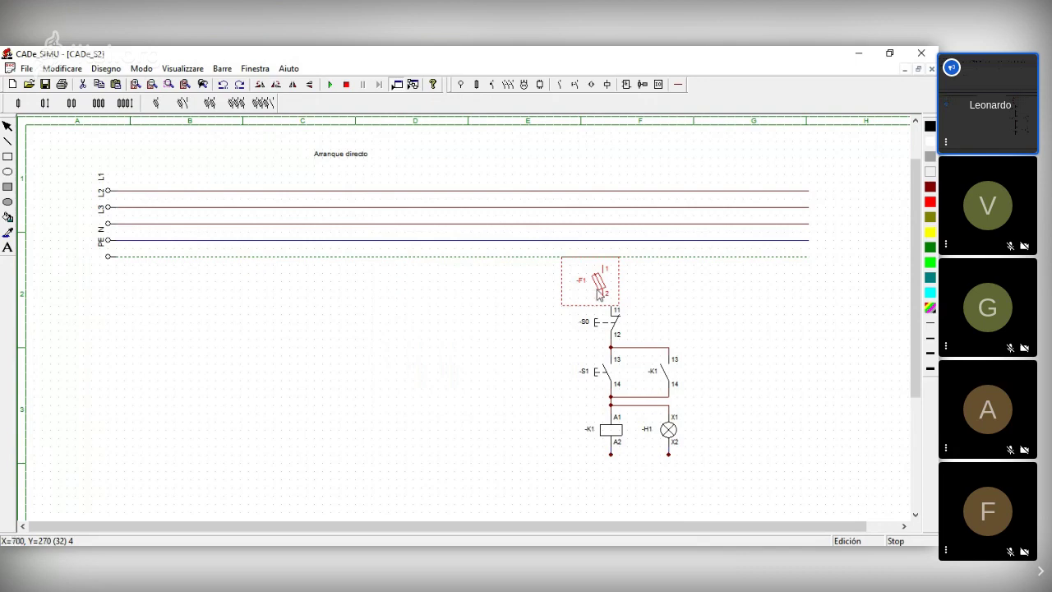
drag(599, 294, 606, 294)
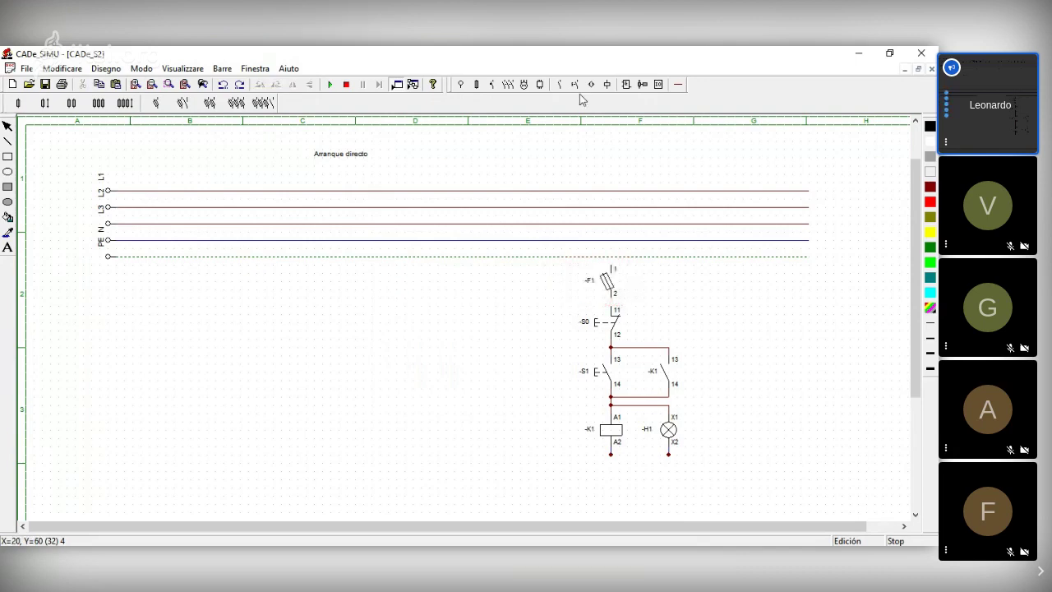
Step: Draw a vertical phase wire from the upper terminal of fuse -F1 to the L1 supply line
click(678, 84)
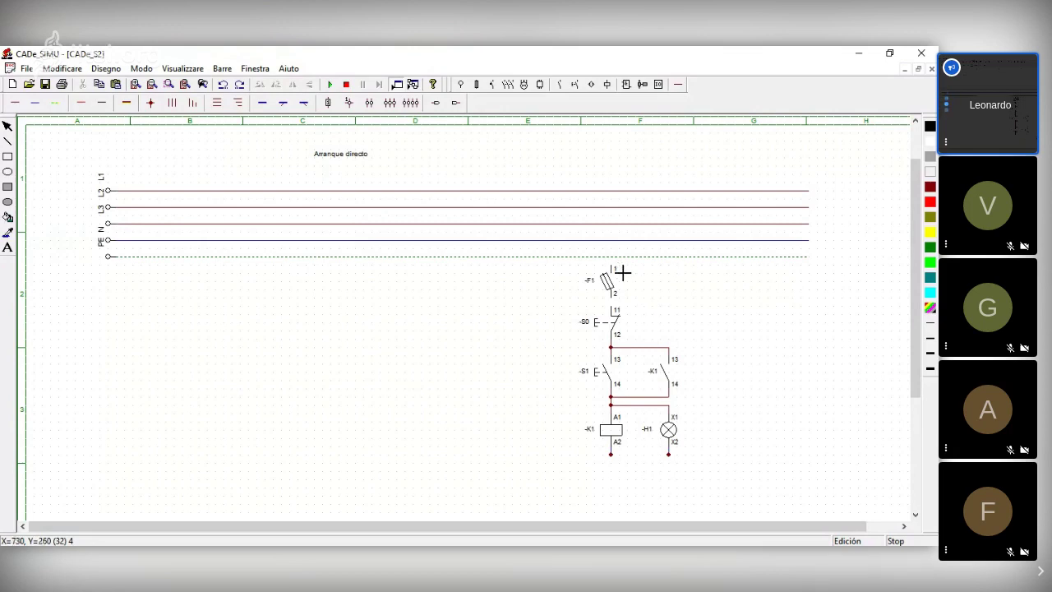
drag(612, 269, 615, 191)
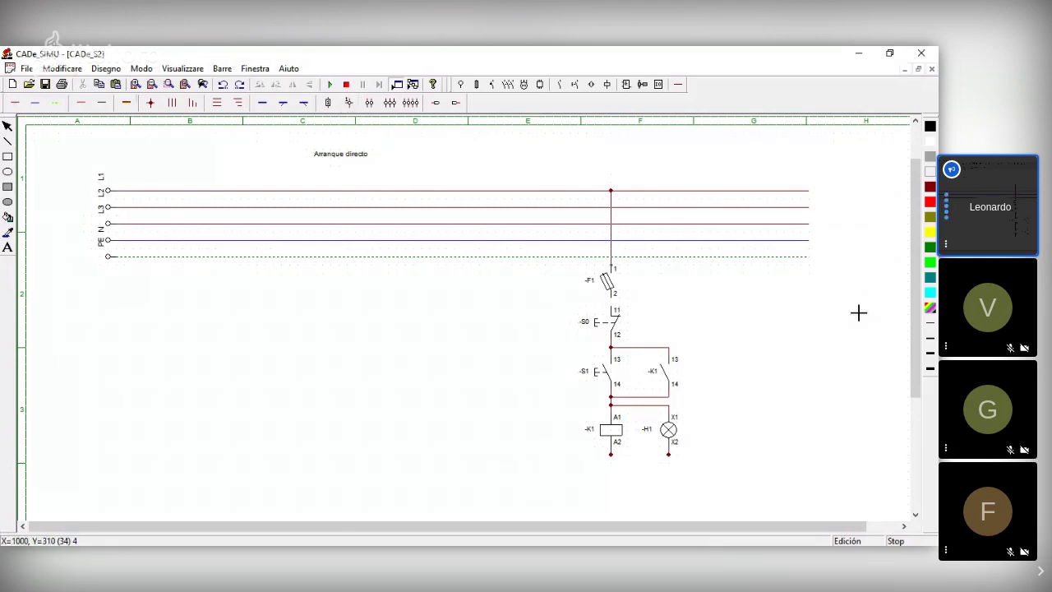
Step: Try routing a neutral wire from the lower terminals of coil -K1 and lamp -H1 up to the N line, and undo it
click(613, 454)
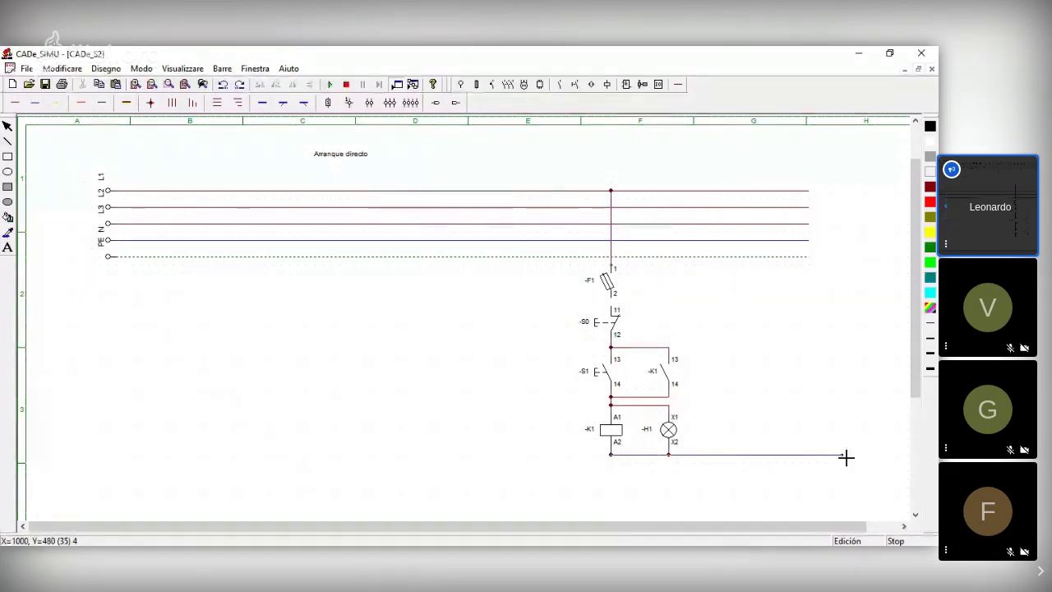
click(842, 240)
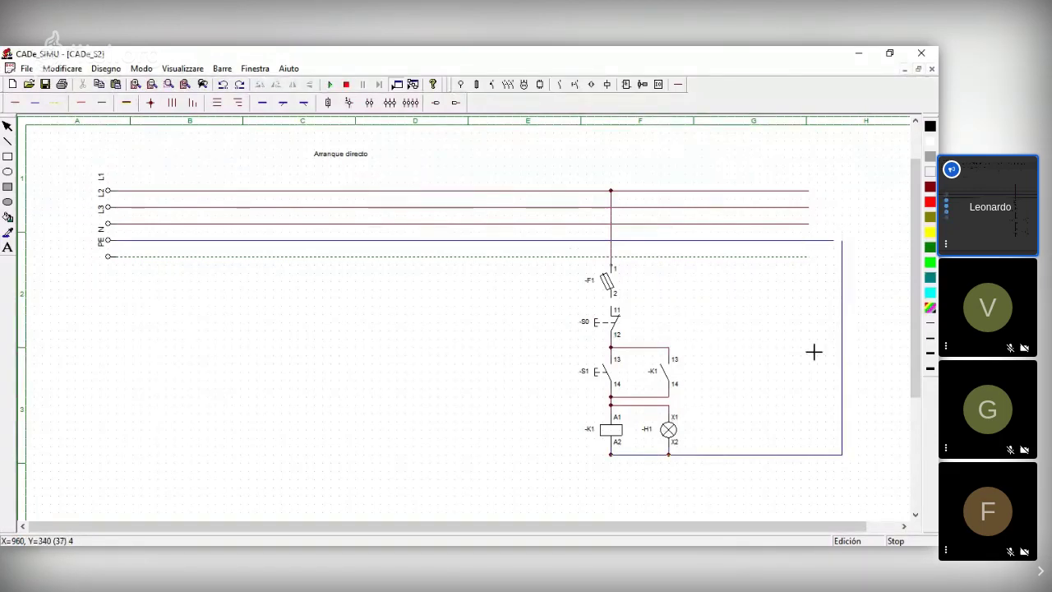
click(843, 241)
key(ctrl+z)
key(ctrl+z)
key(ctrl+z)
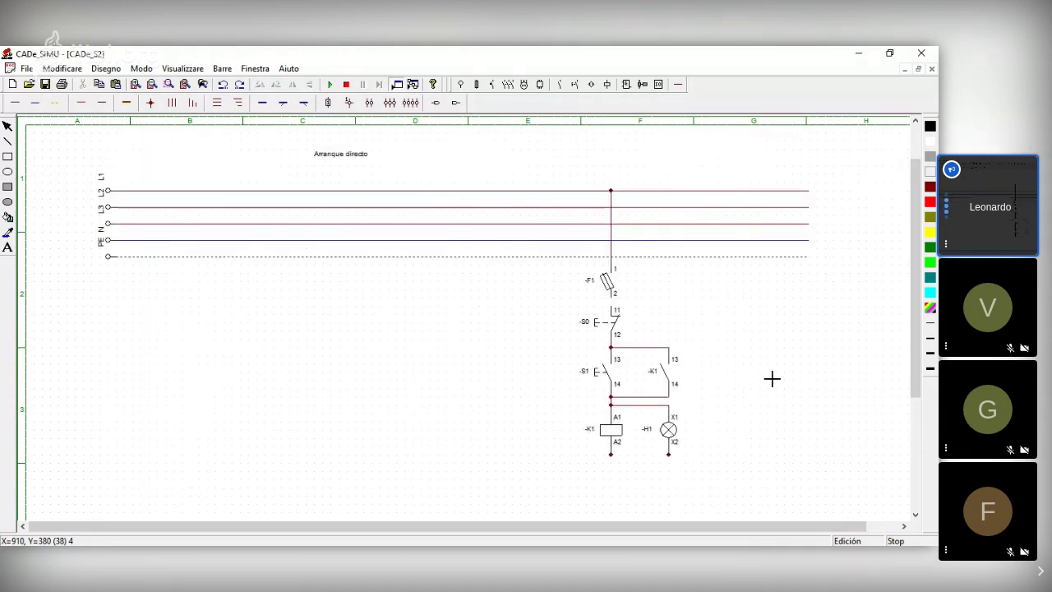
key(ctrl+z)
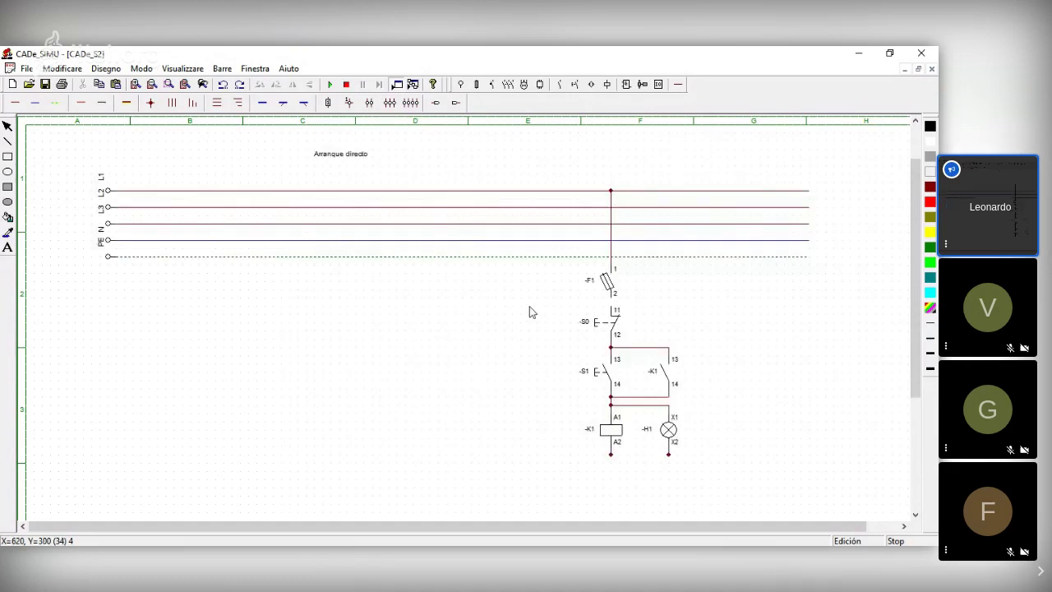
Step: Move the control circuit below -F1 down about 20 units and draw a horizontal neutral wire from -K1 A2 through -H1 X2 into column H
drag(529, 297, 677, 454)
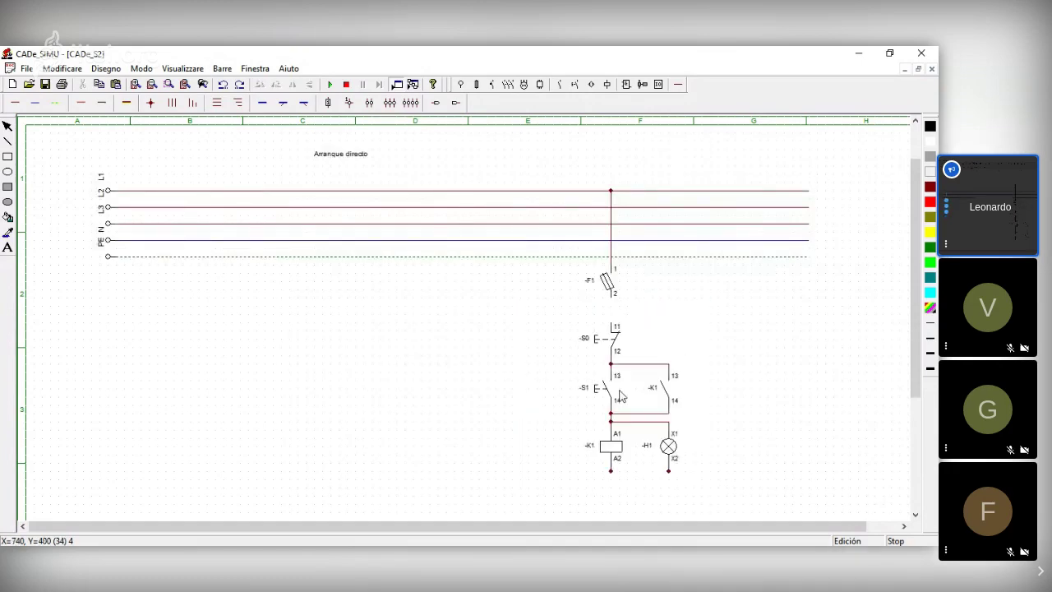
click(152, 103)
drag(615, 477, 833, 475)
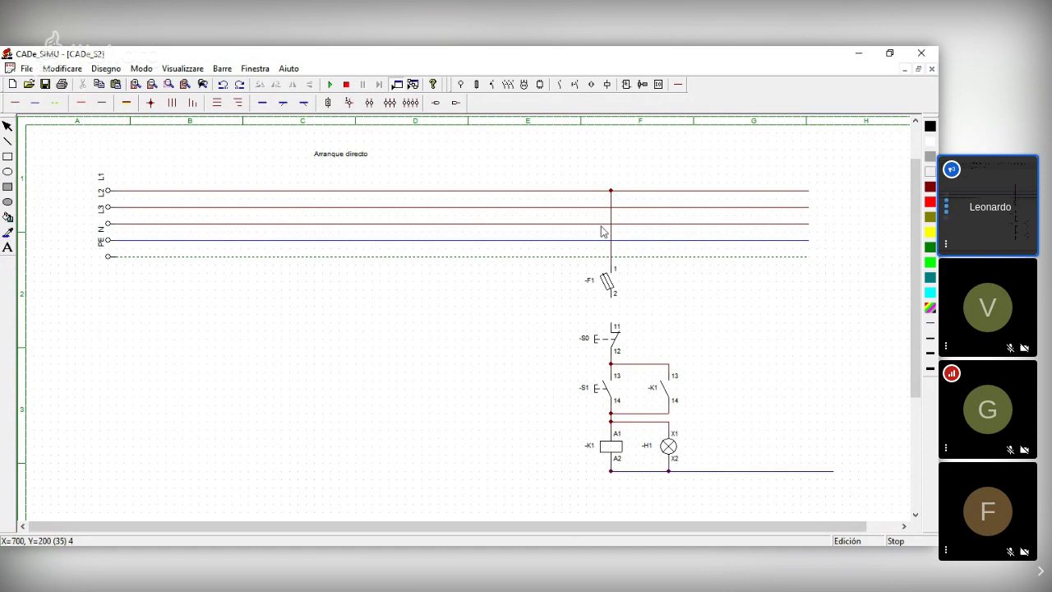
click(622, 293)
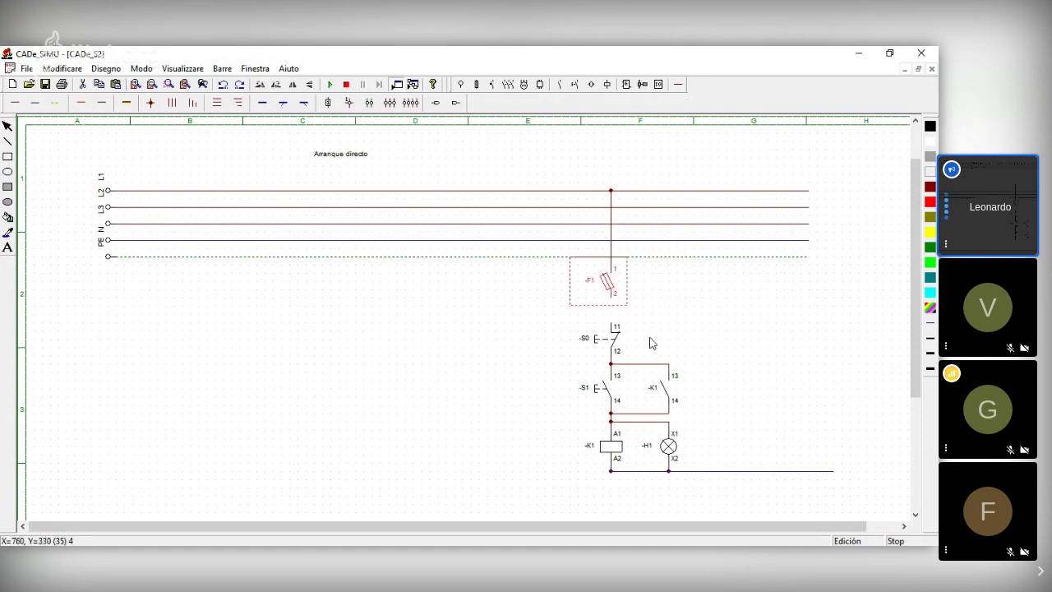
click(699, 321)
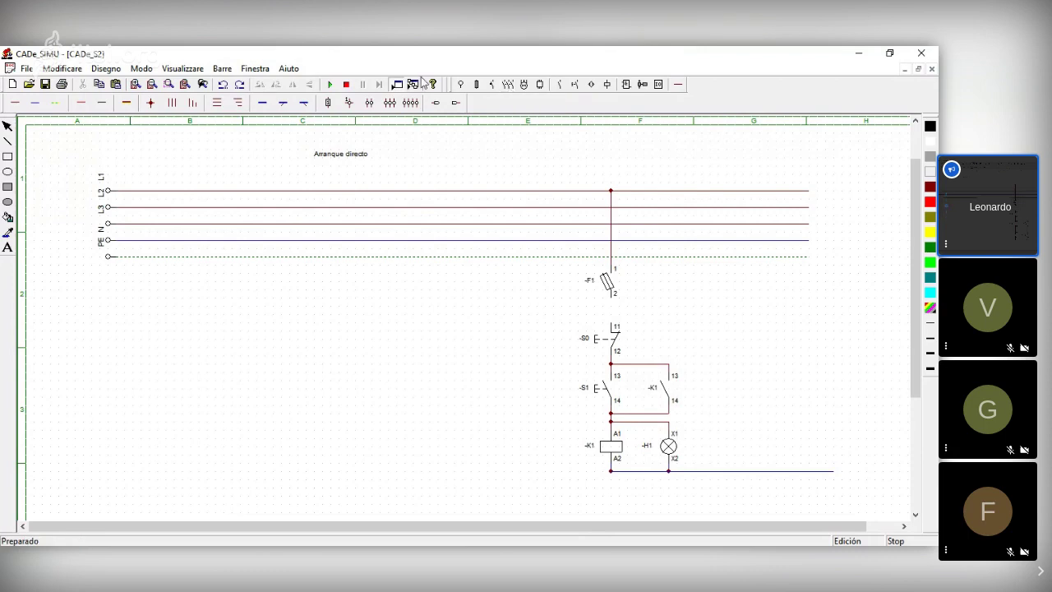
Step: Try a thermal-magnetic breaker with neutral (Interruttore magnetotermico IIIN) below the supply lines around columns B and C, and delete it
click(477, 85)
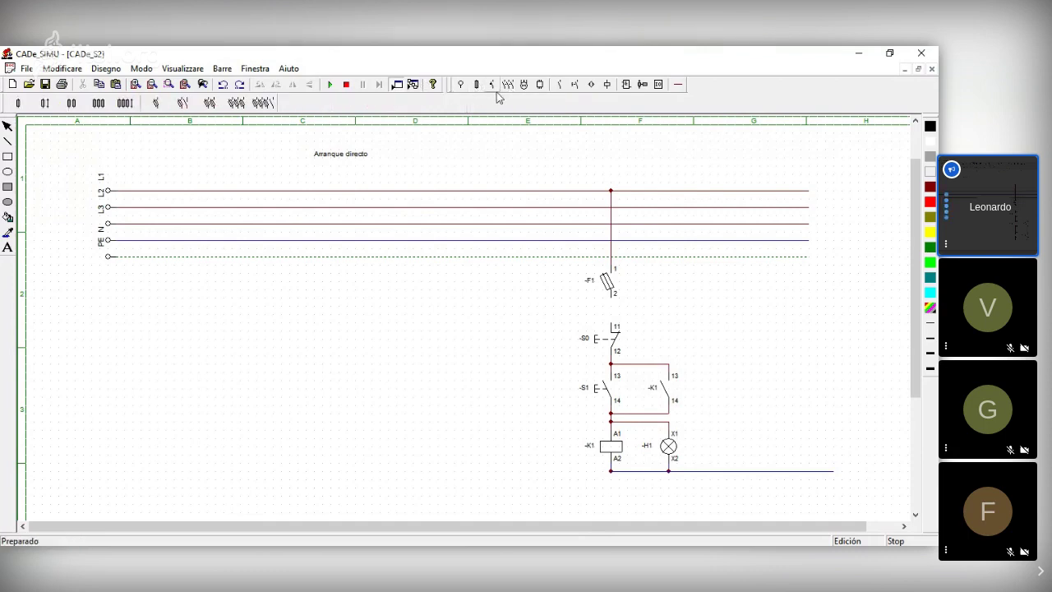
click(507, 87)
click(494, 85)
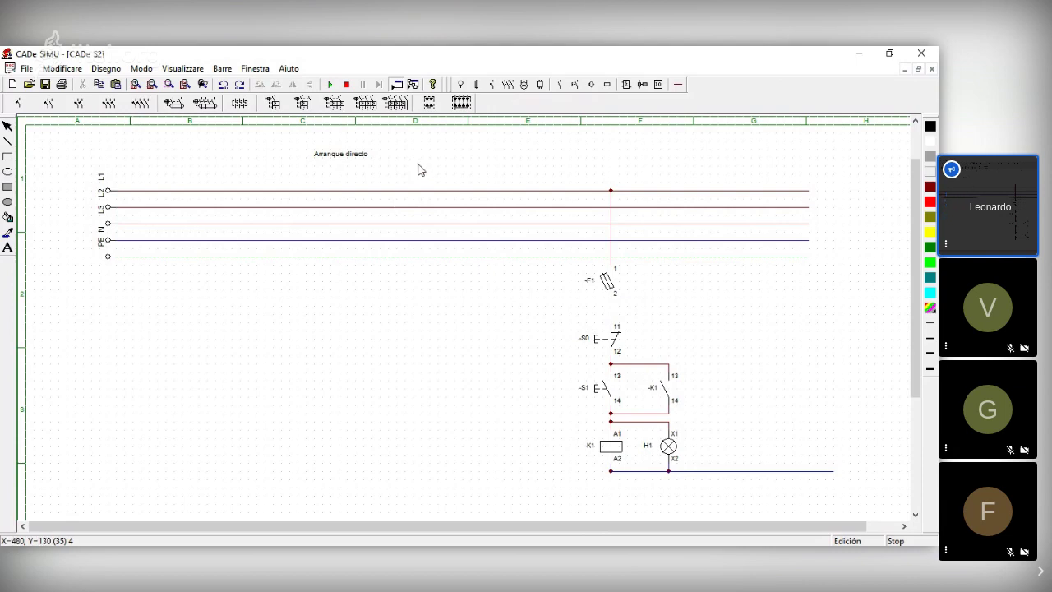
click(396, 103)
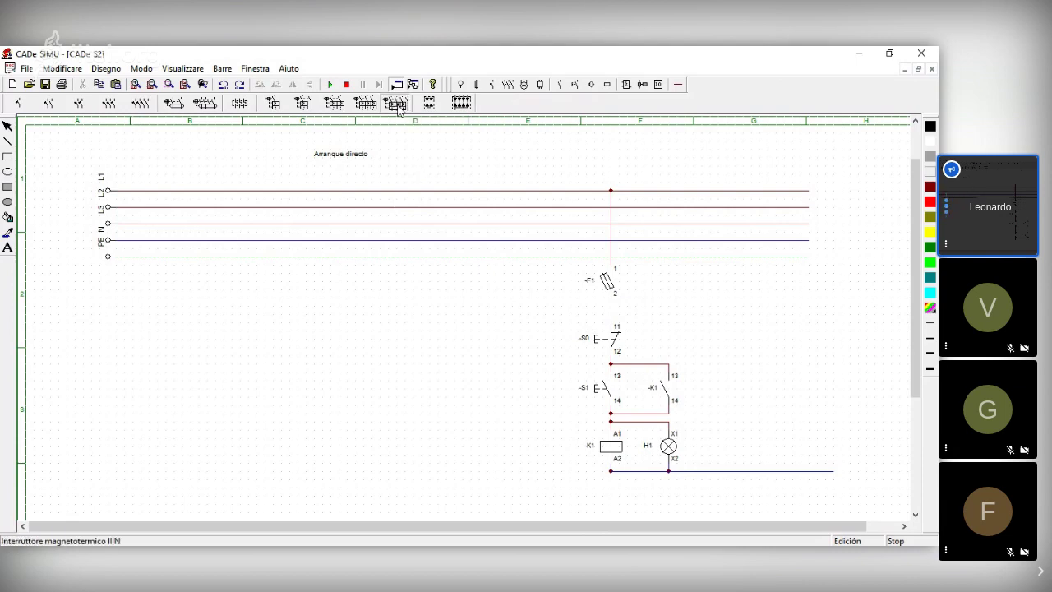
click(254, 288)
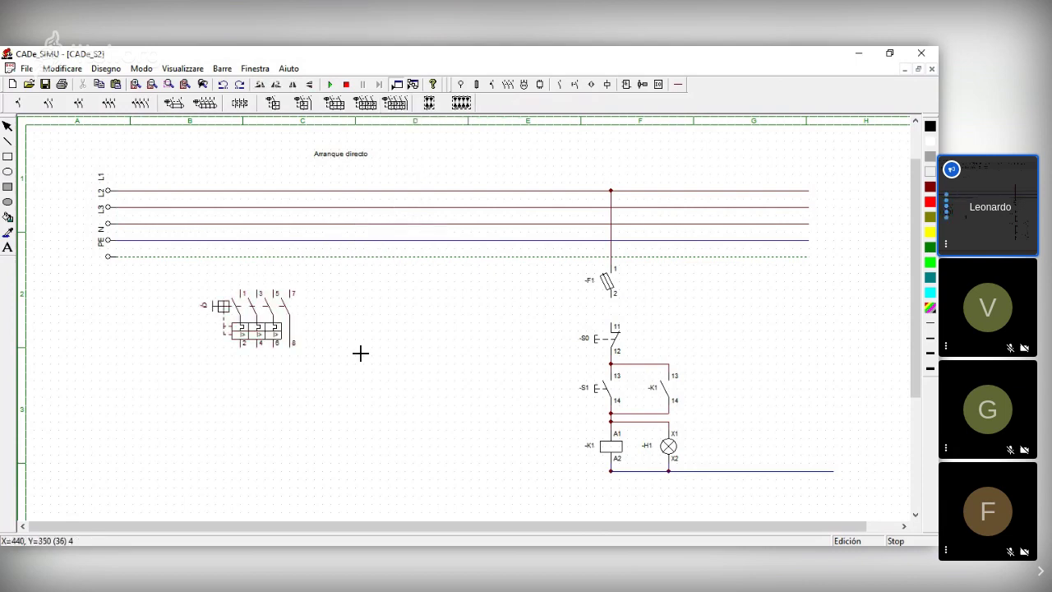
click(271, 331)
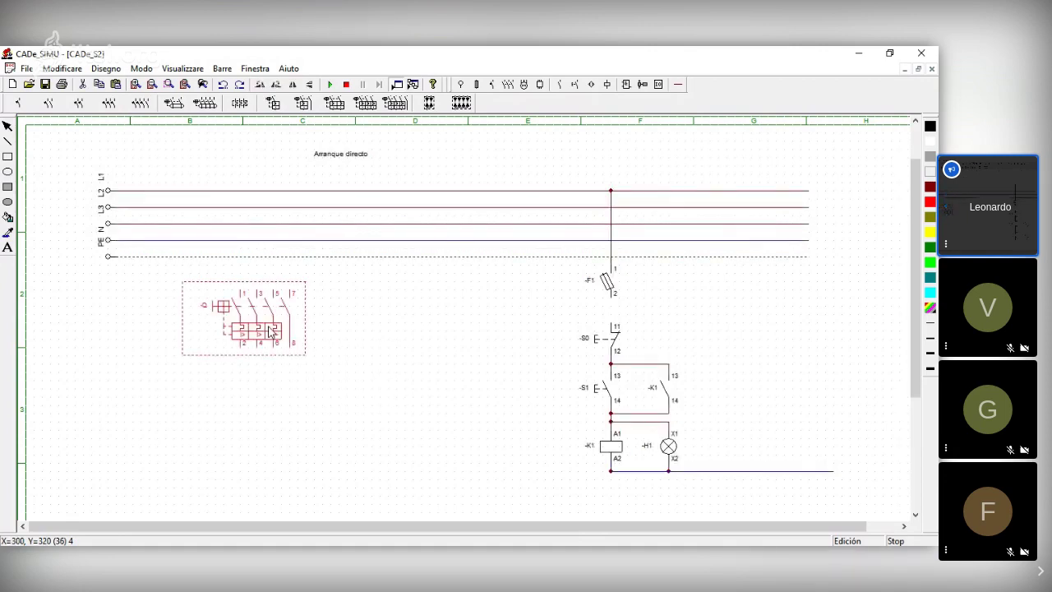
key(Delete)
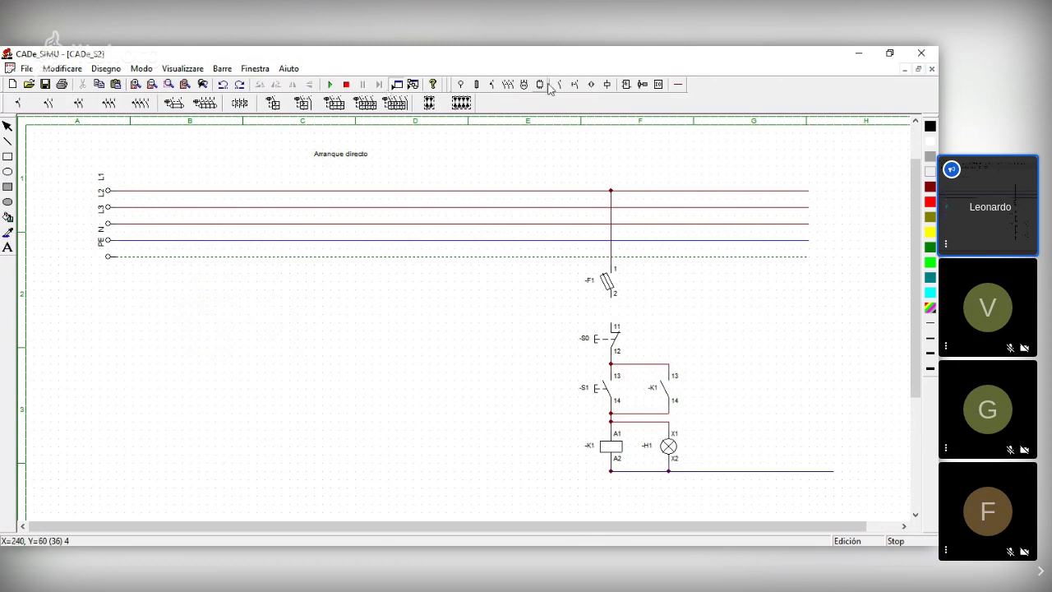
Step: Place a three-pole fuse disconnector (Seccionador III) below the supply lines in column C
click(476, 84)
click(263, 103)
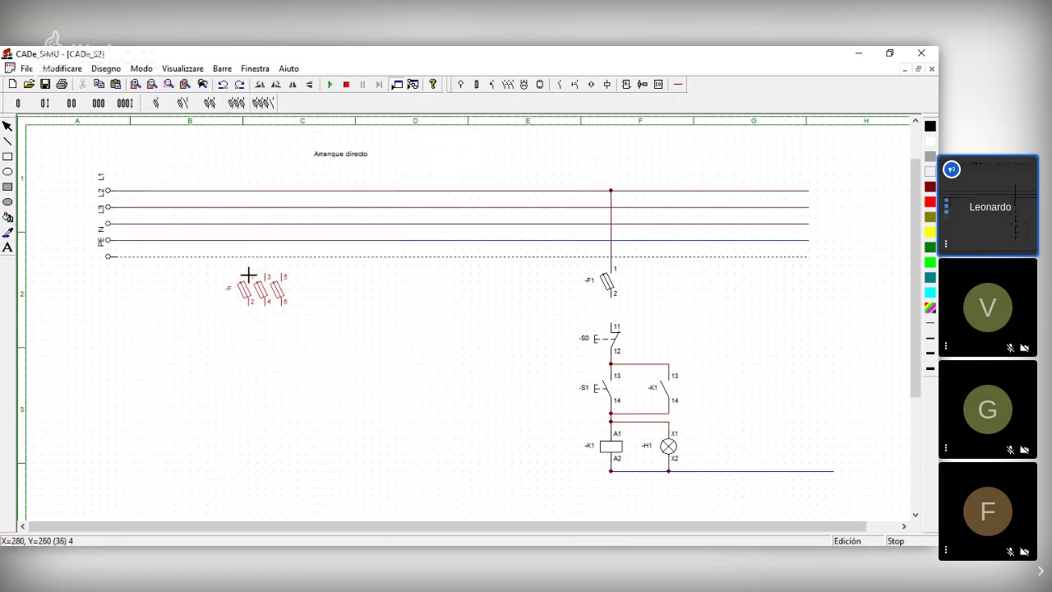
click(252, 275)
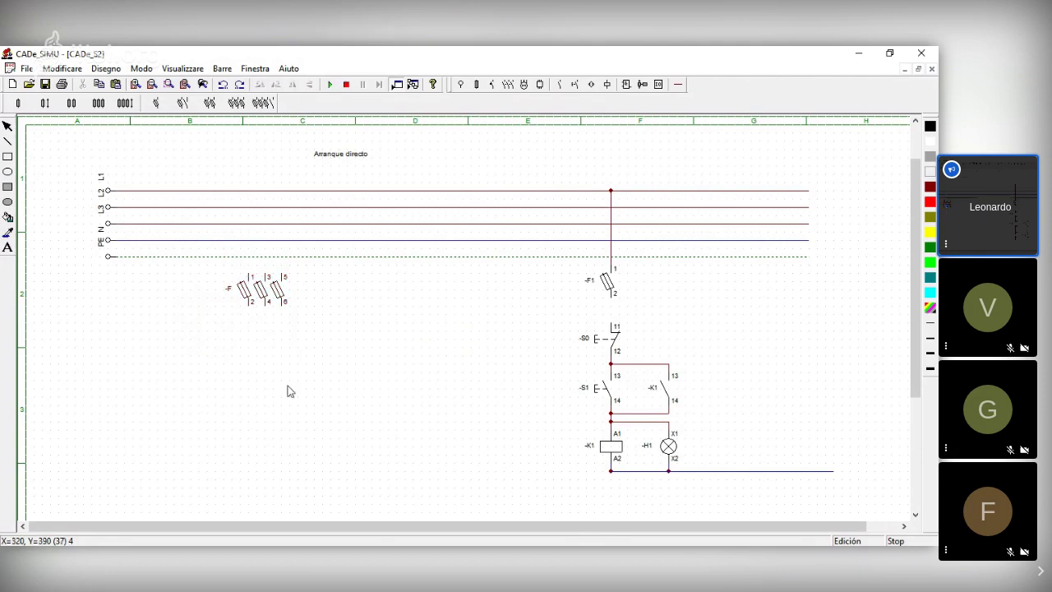
drag(264, 303, 280, 303)
drag(224, 265, 332, 312)
Step: Name the three-pole fuse disconnector -F1
double_click(297, 304)
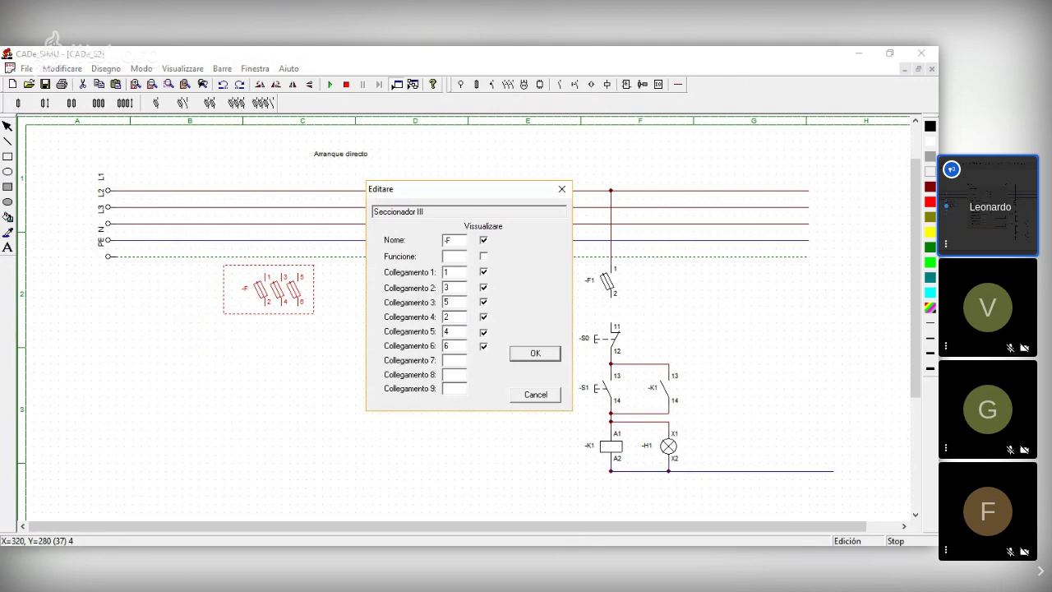
key(Return)
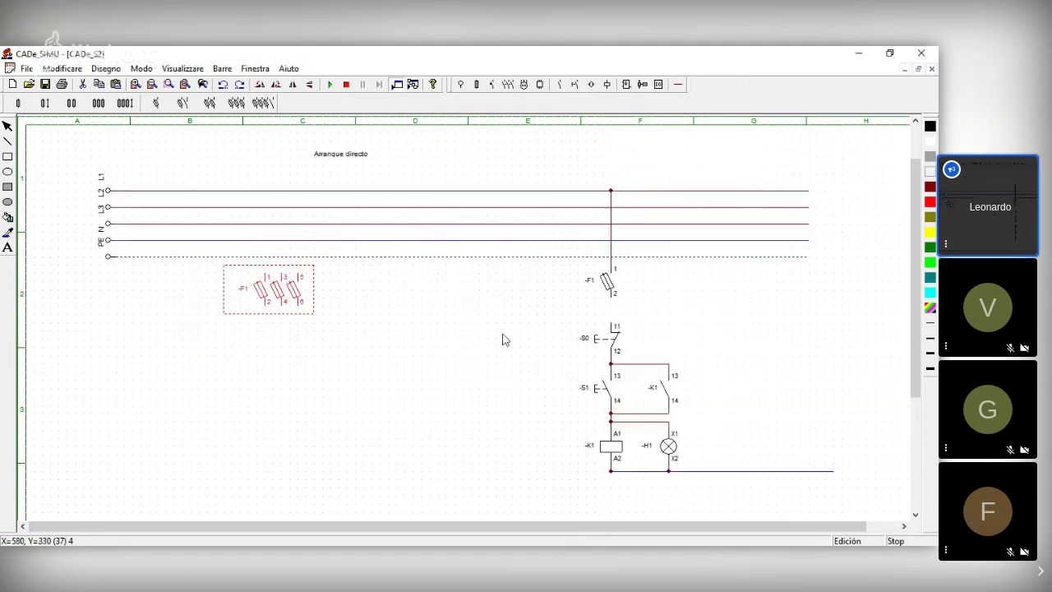
click(603, 281)
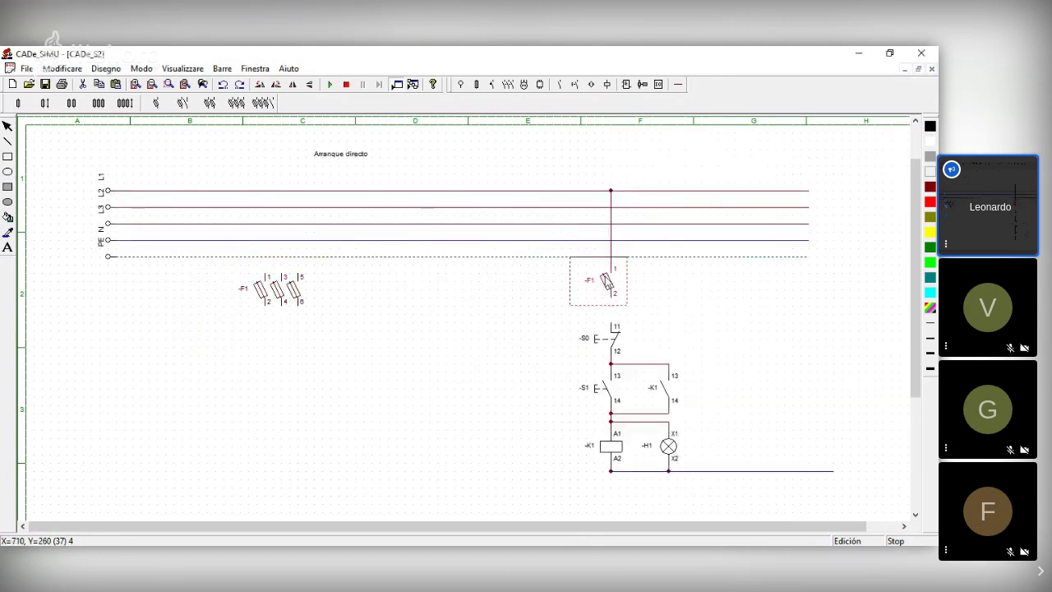
click(282, 286)
click(593, 282)
Step: Rename the three-pole fuse disconnector as -F2
double_click(284, 288)
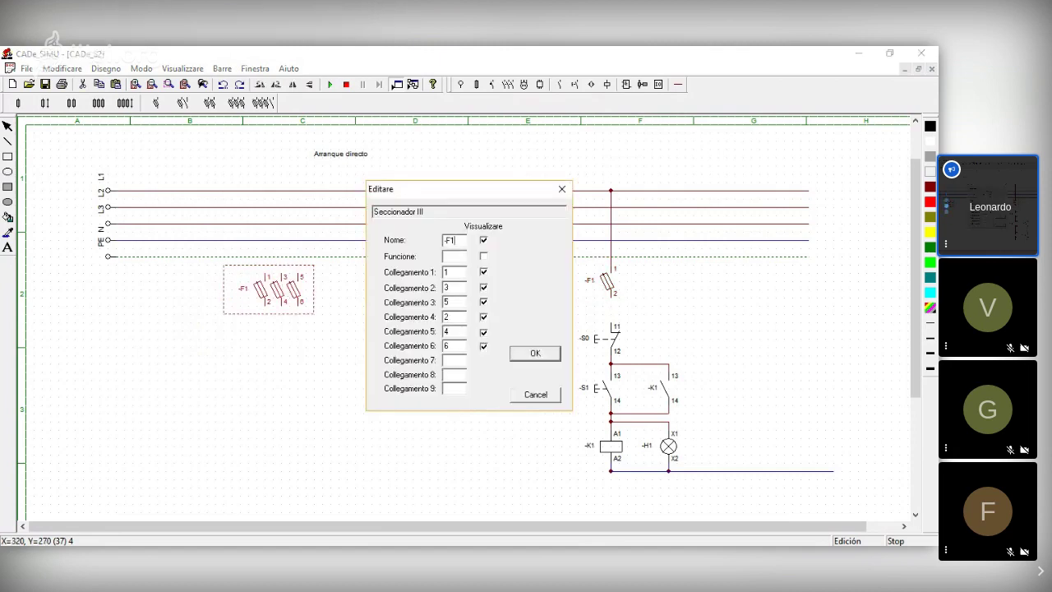
key(BackSpace)
text(2)
key(Return)
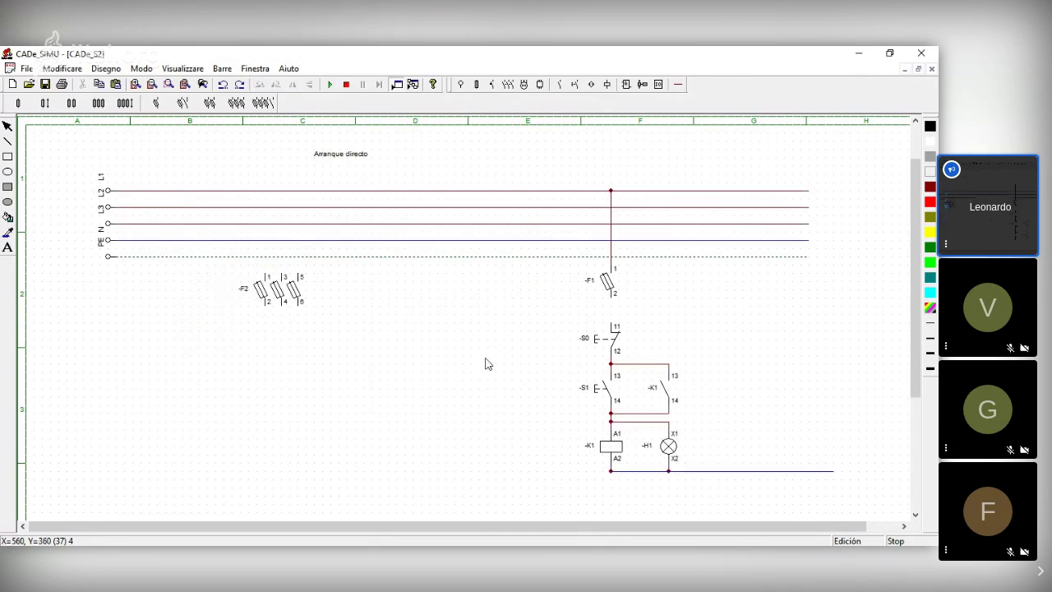
Step: Shift fuse disconnector -F2 about 10 units to the right and 10 units up, level with -F1
click(302, 296)
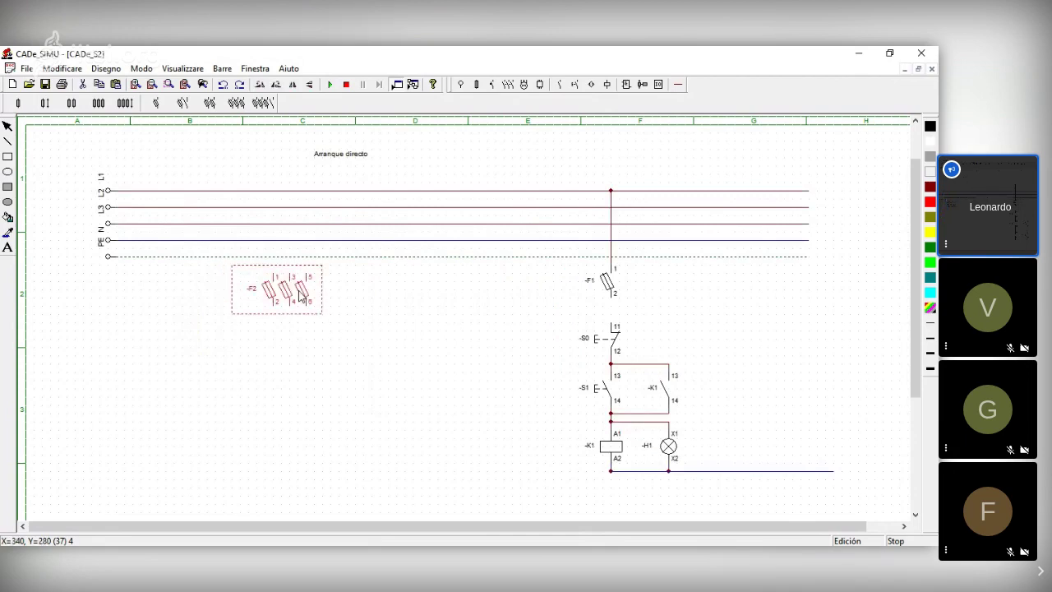
drag(300, 292, 300, 285)
click(334, 292)
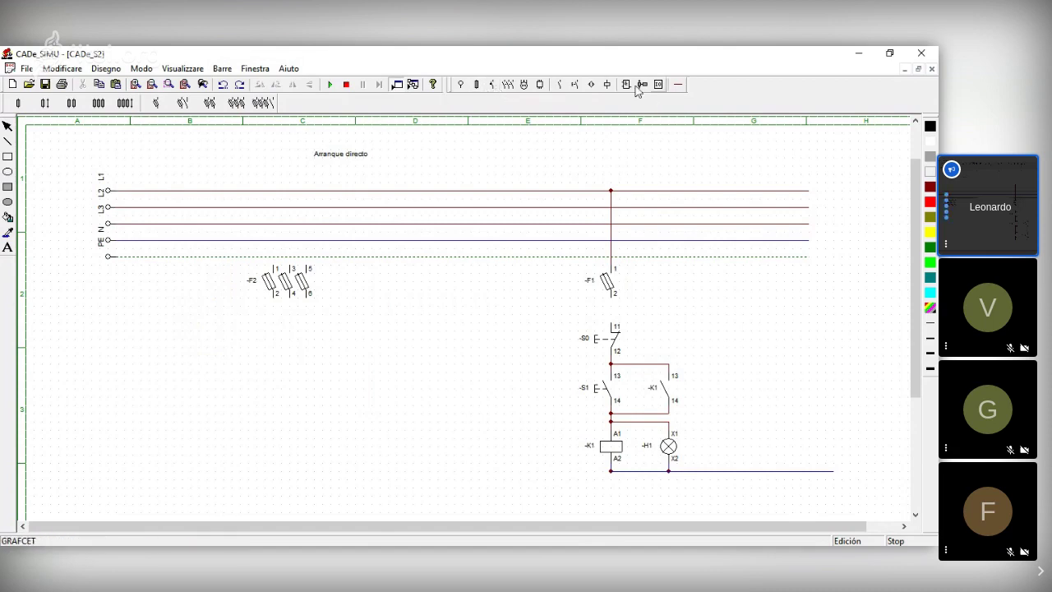
Step: Place a three-phase motor with U1, V1, W1 and PE terminals in column C, well below fuse disconnector -F2
click(523, 84)
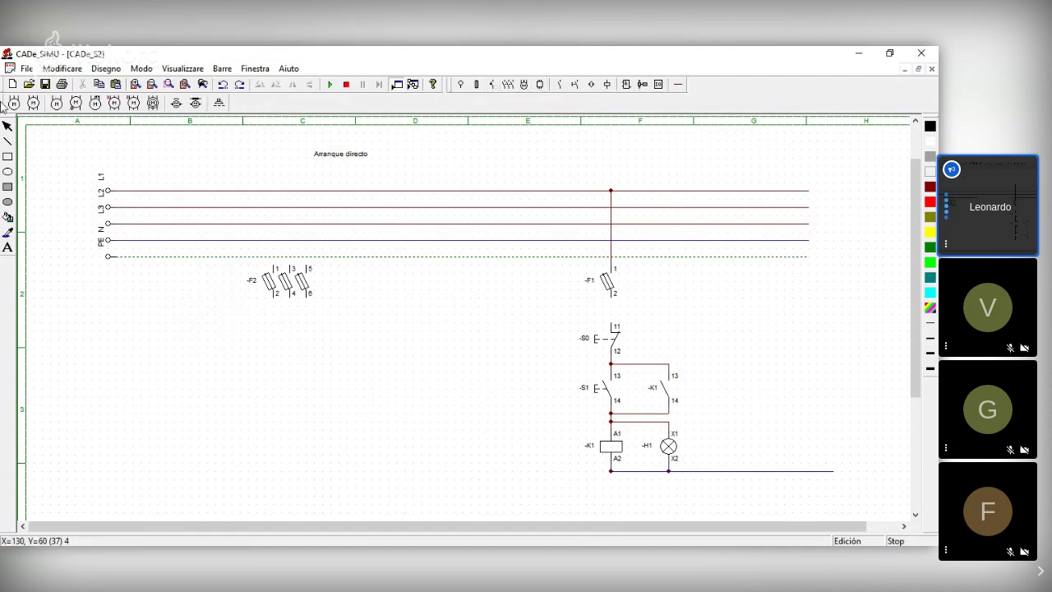
click(284, 423)
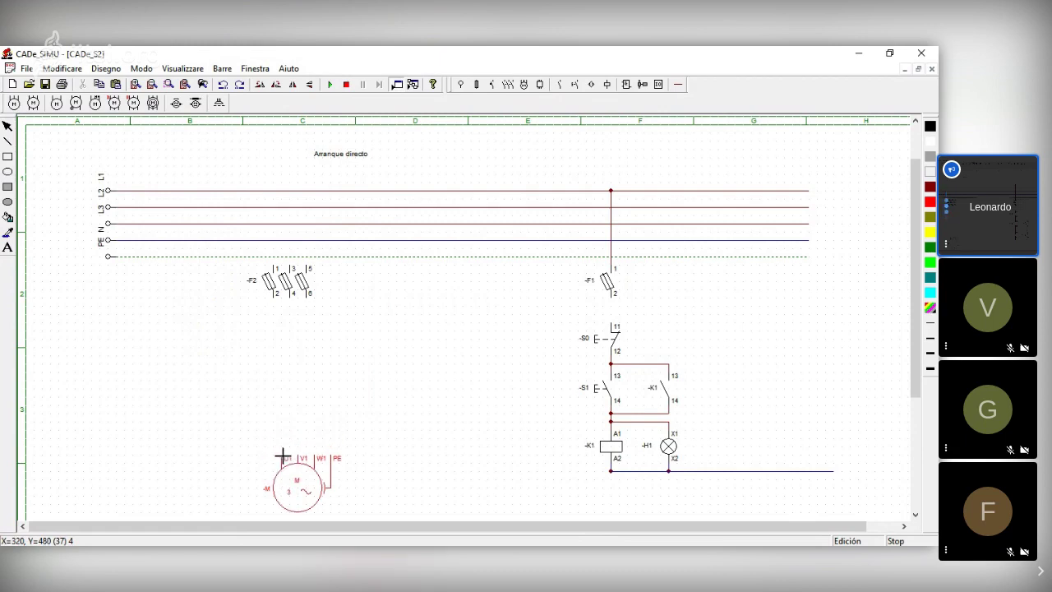
click(282, 451)
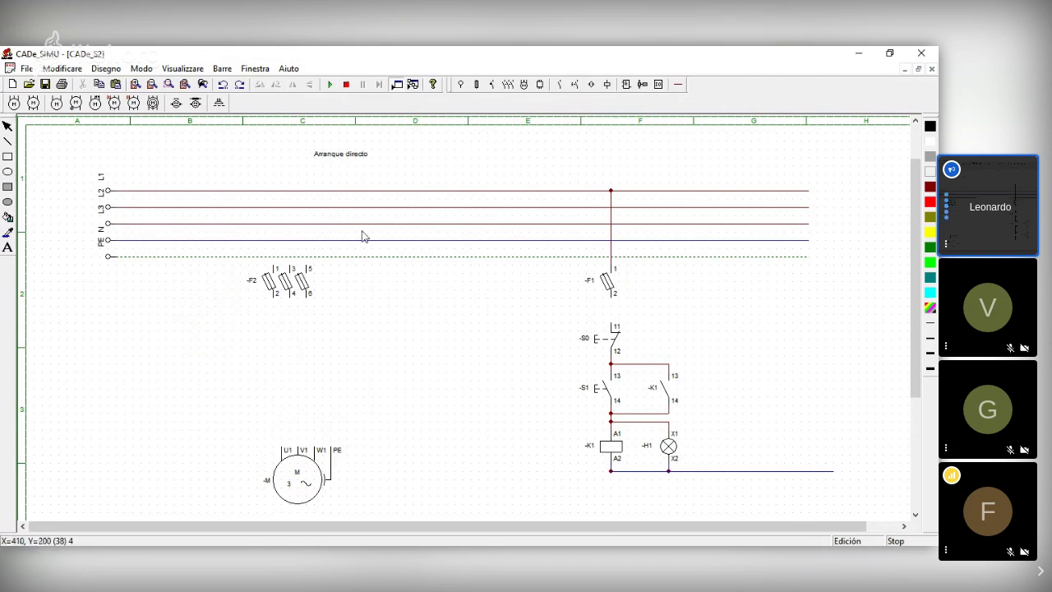
Step: Place a three-pole contactor just below fuse disconnector -F2 and shift the motor 10 units left to line up with its poles
click(491, 84)
click(83, 104)
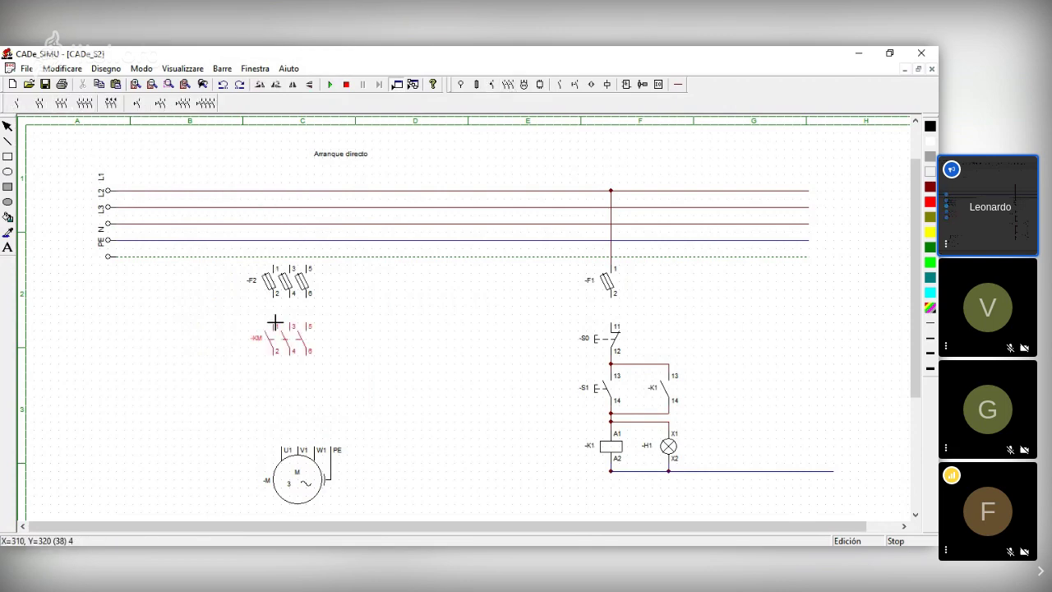
click(275, 322)
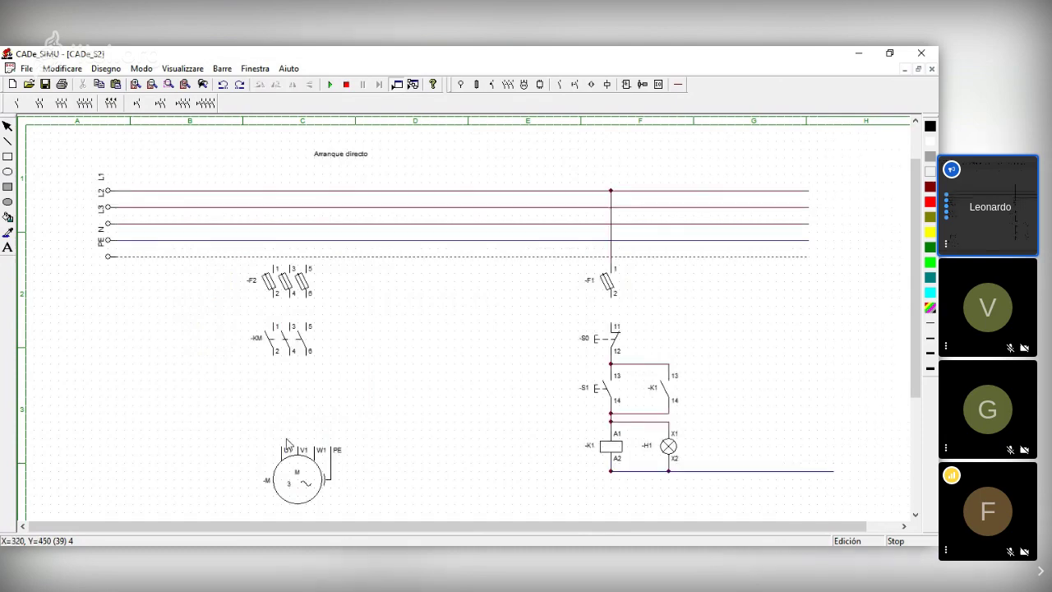
drag(293, 481, 286, 479)
click(367, 457)
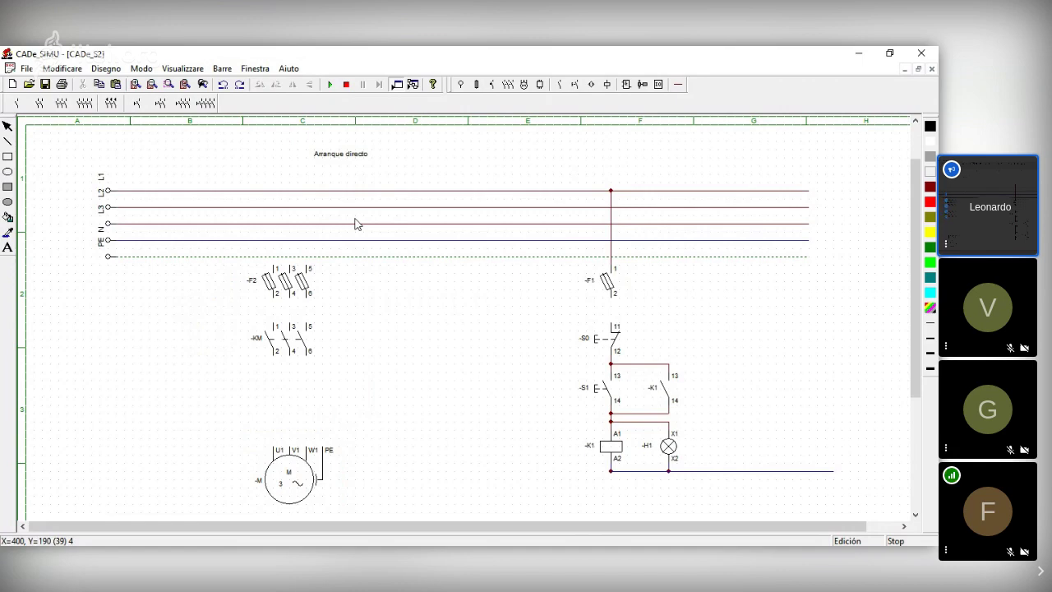
drag(191, 281, 382, 479)
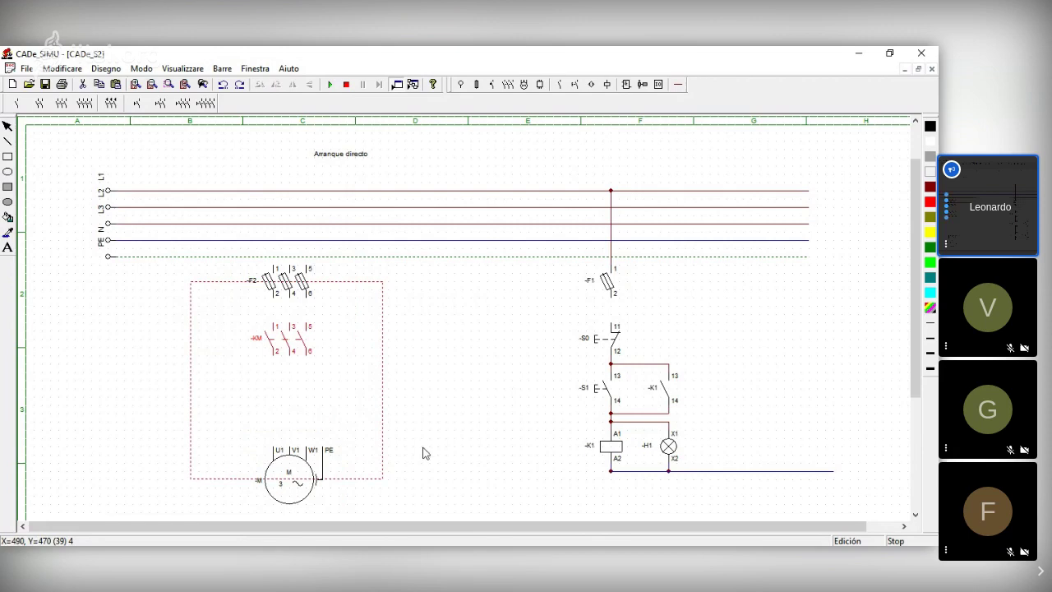
click(424, 453)
click(303, 292)
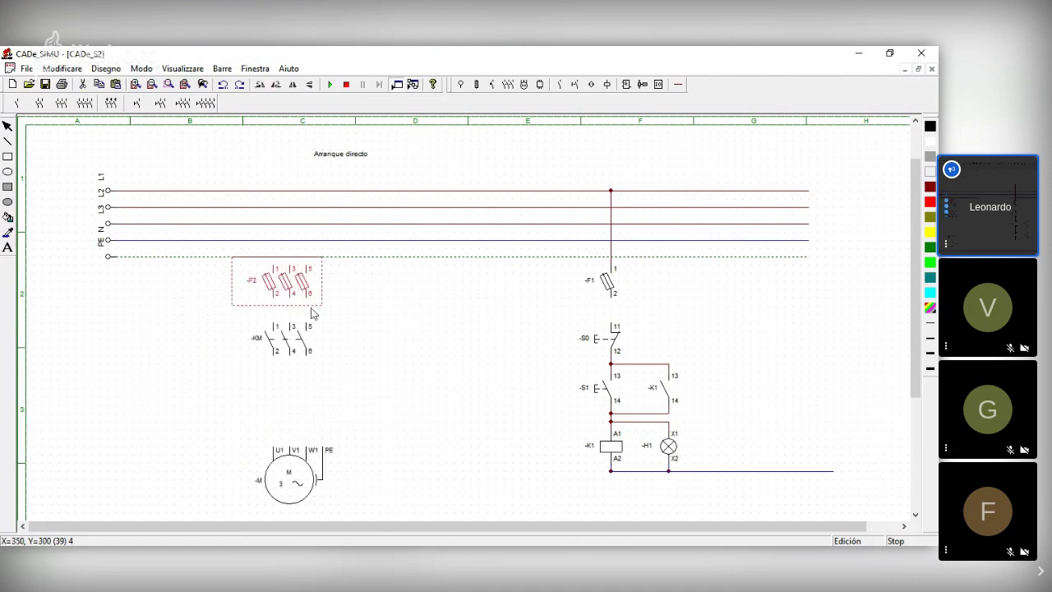
click(296, 408)
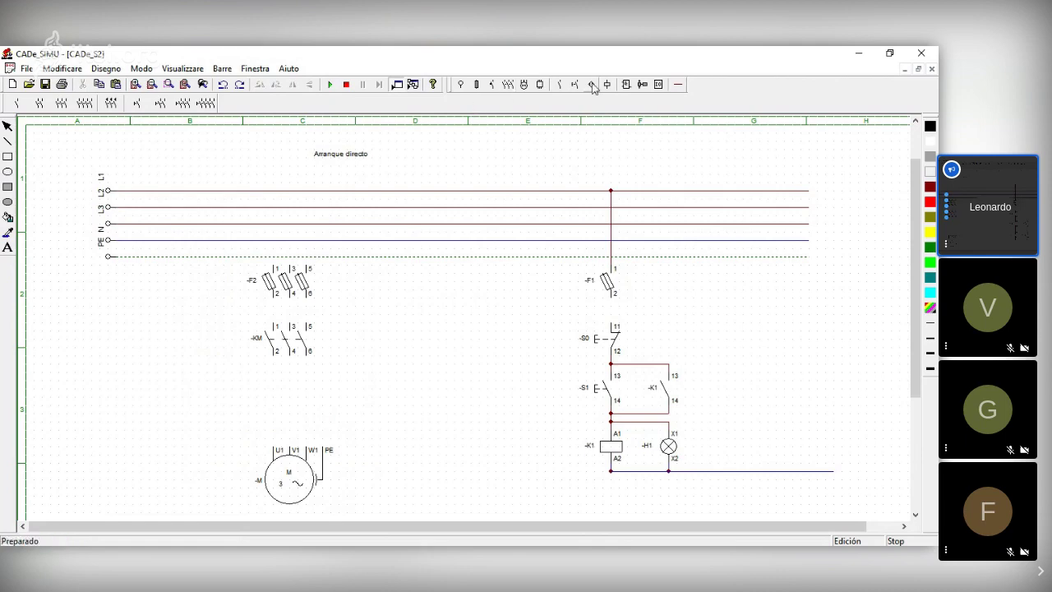
click(557, 88)
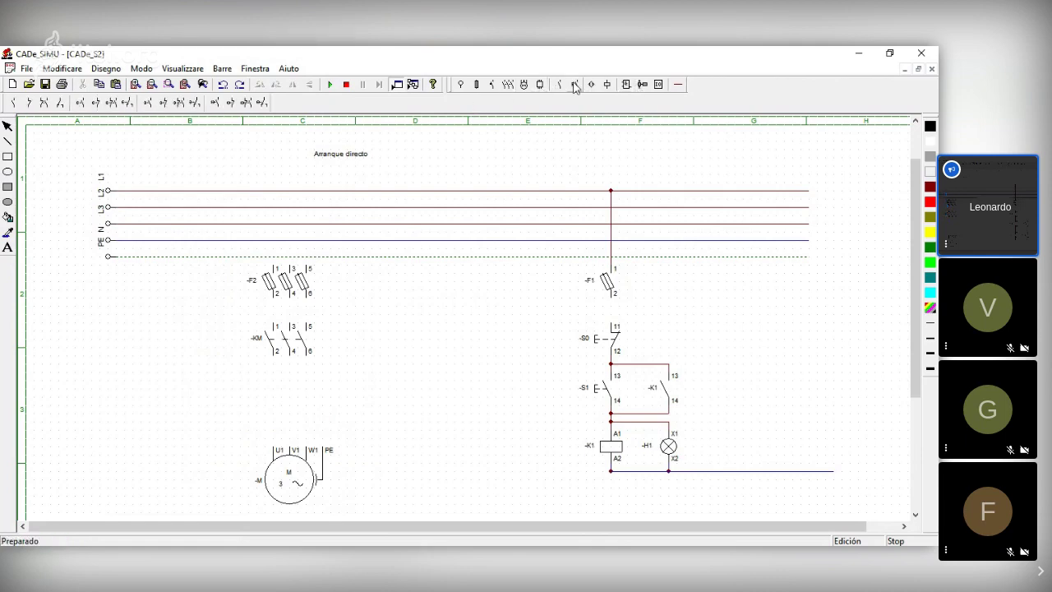
click(577, 86)
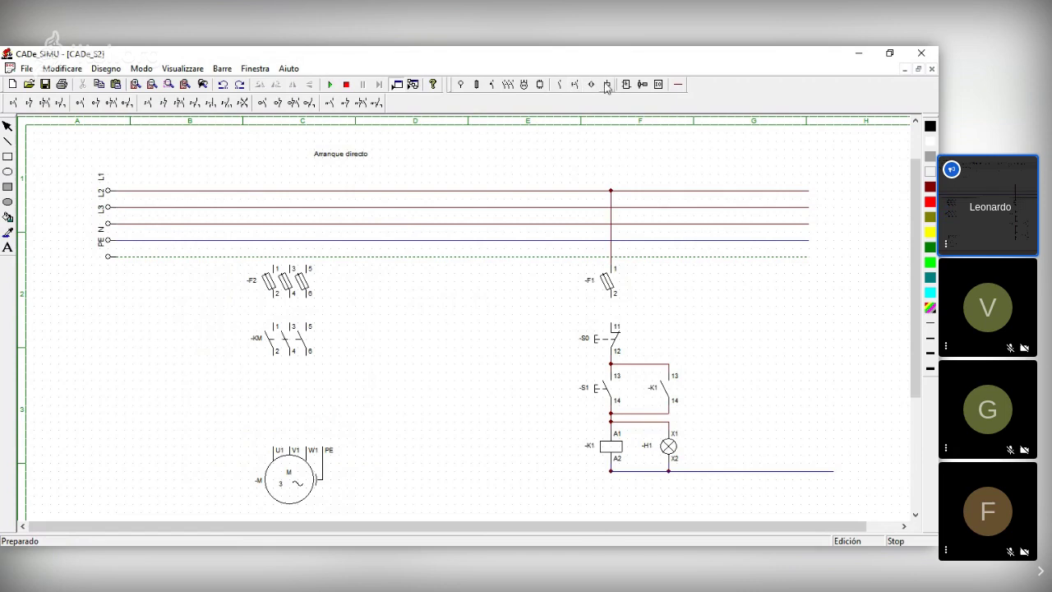
click(607, 87)
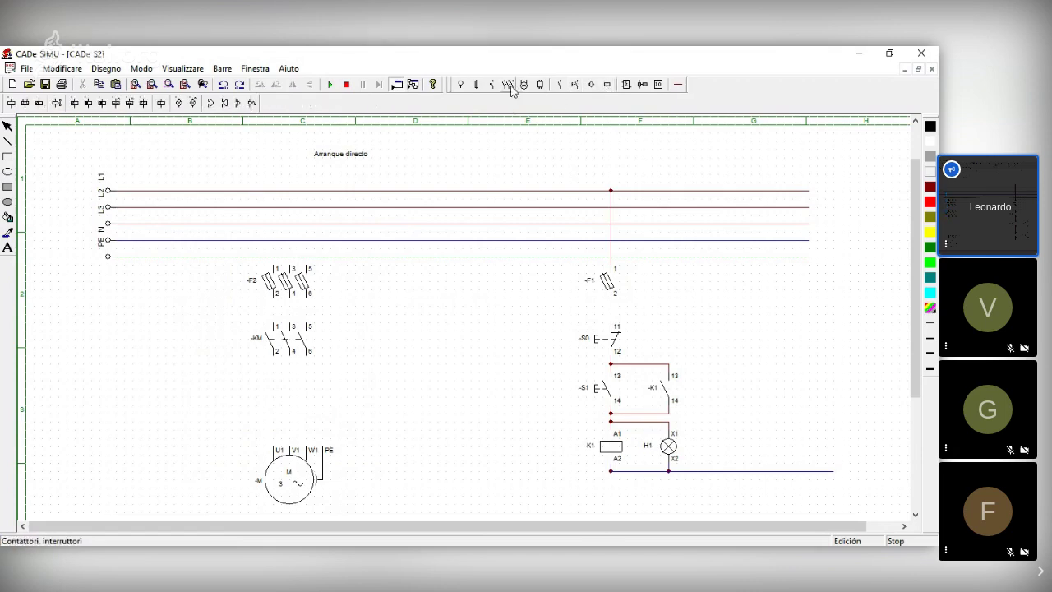
click(560, 85)
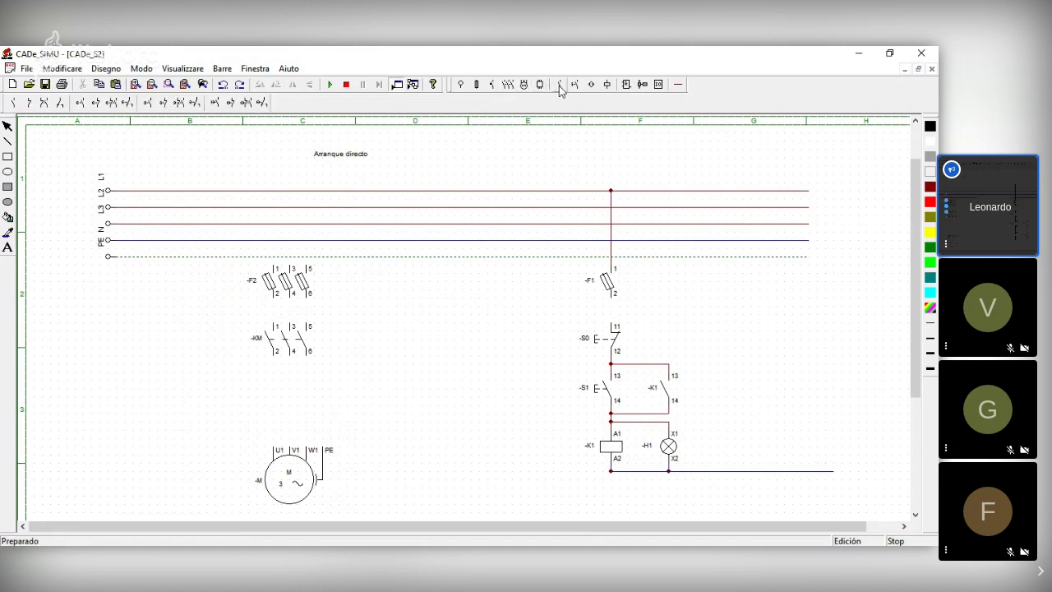
click(592, 85)
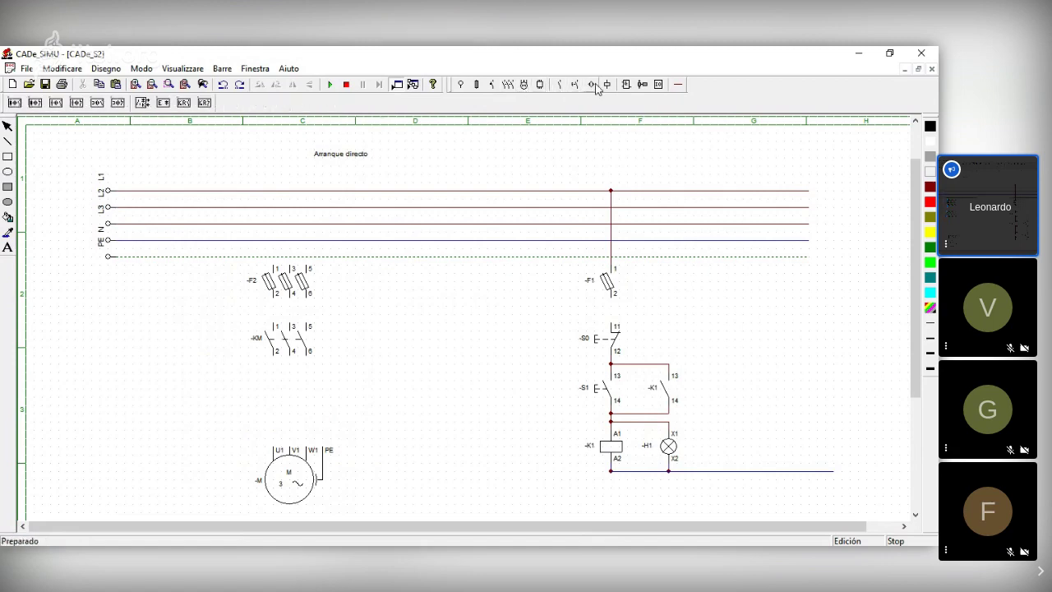
click(612, 85)
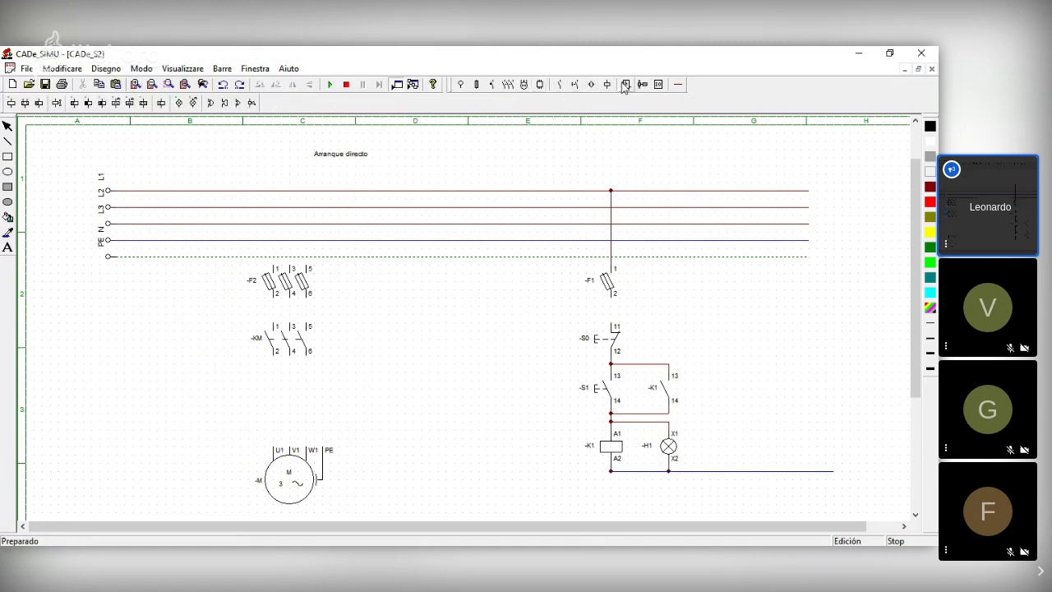
click(626, 85)
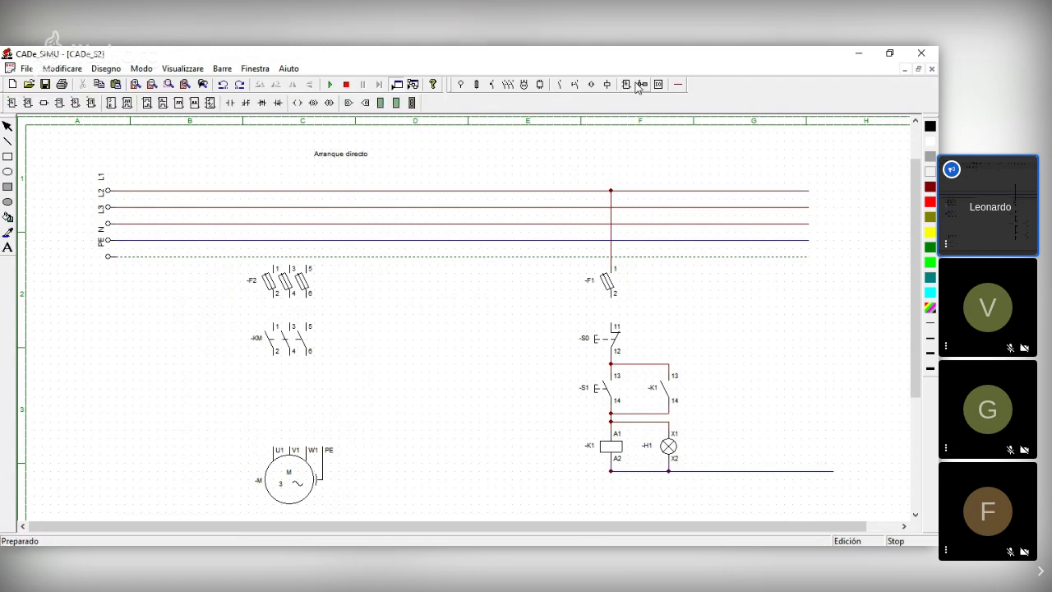
click(476, 85)
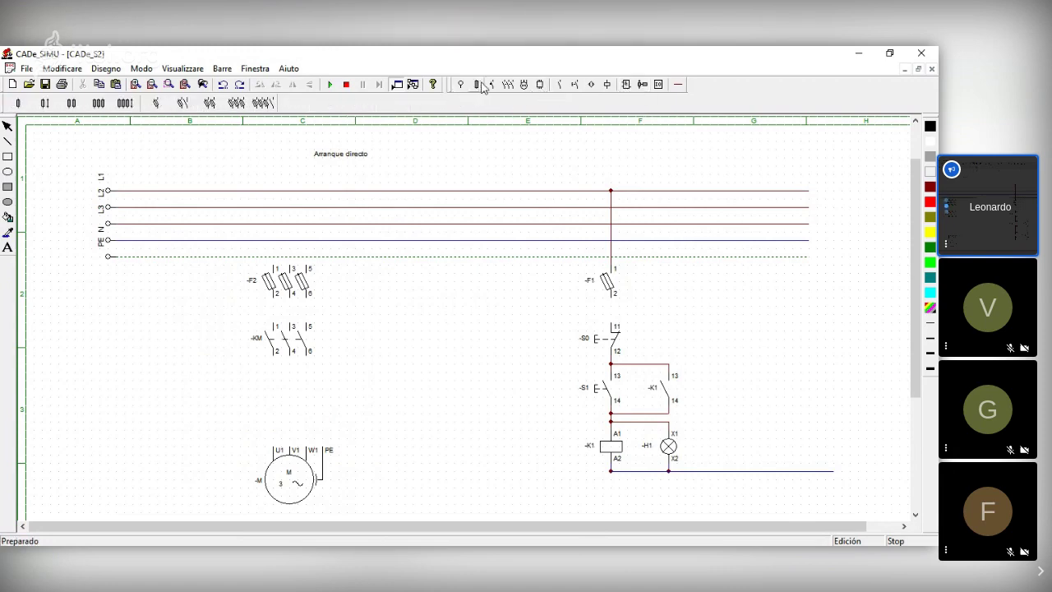
Step: Place a three-pole thermal relay (Relé térmico) between contactor -KM and the motor, aligned with the contactor's poles
click(508, 85)
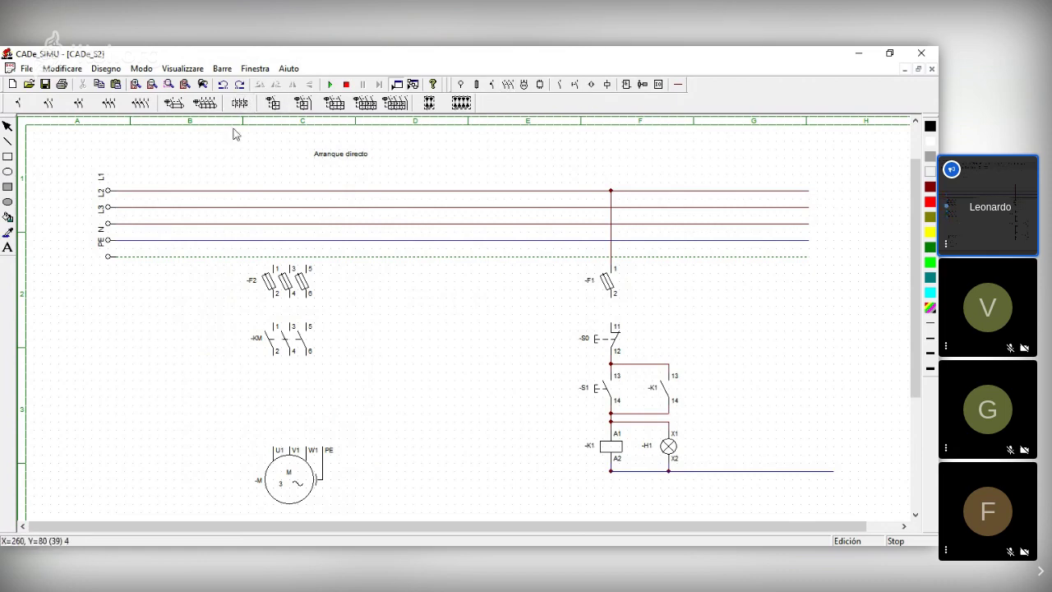
click(239, 103)
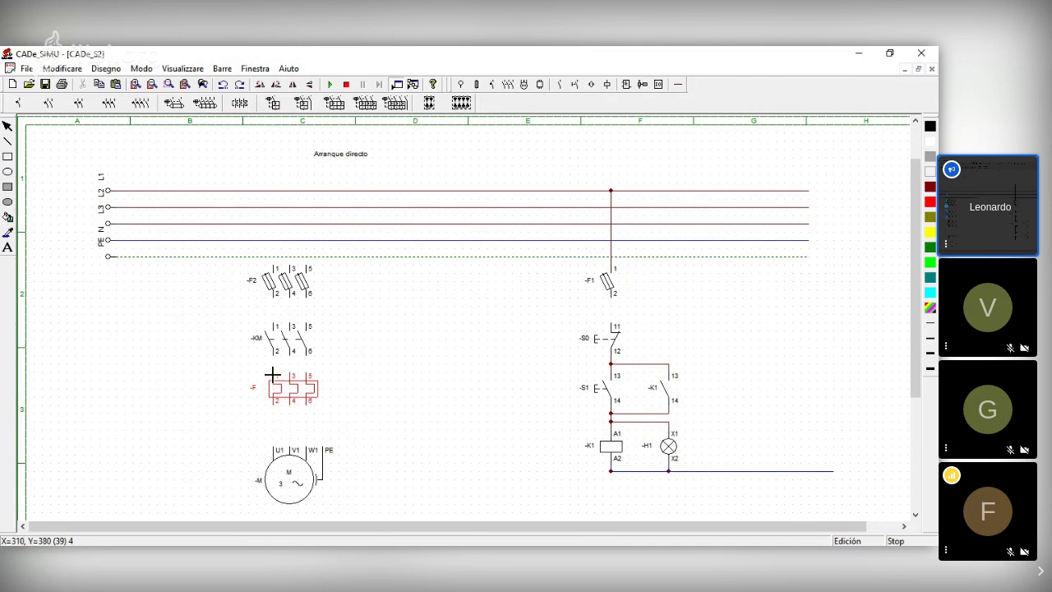
click(272, 375)
Step: Move the motor up about 30 units so it sits just below the thermal relay, still aligned with its poles
click(312, 481)
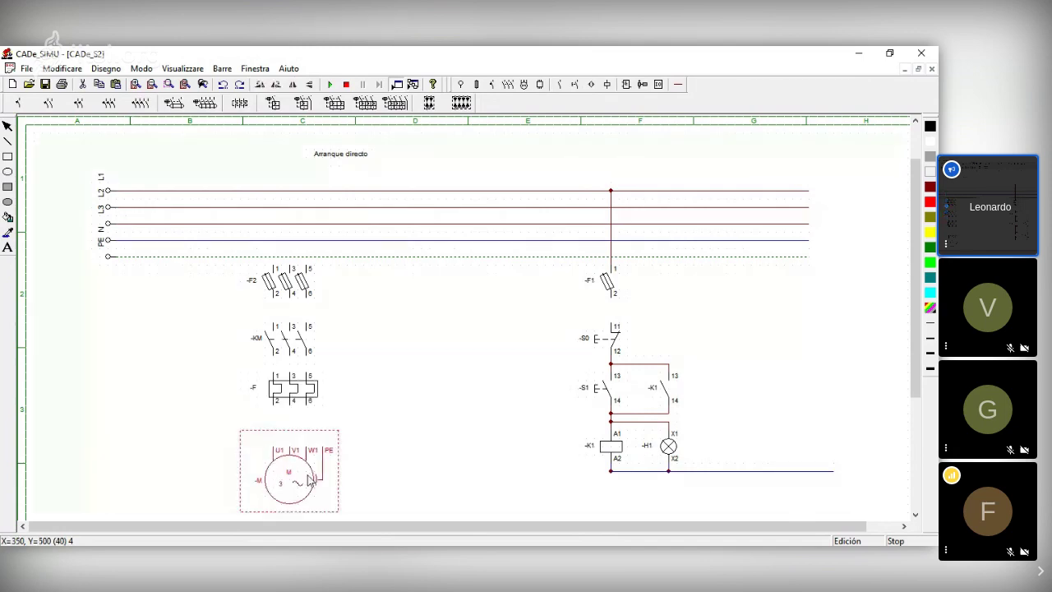
drag(312, 481, 332, 458)
click(331, 458)
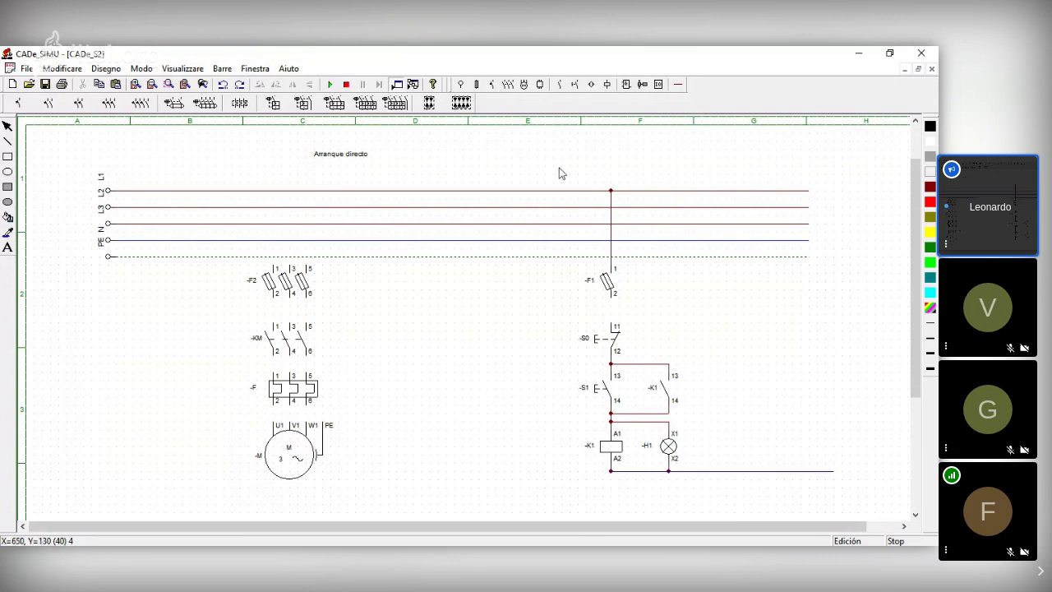
click(678, 84)
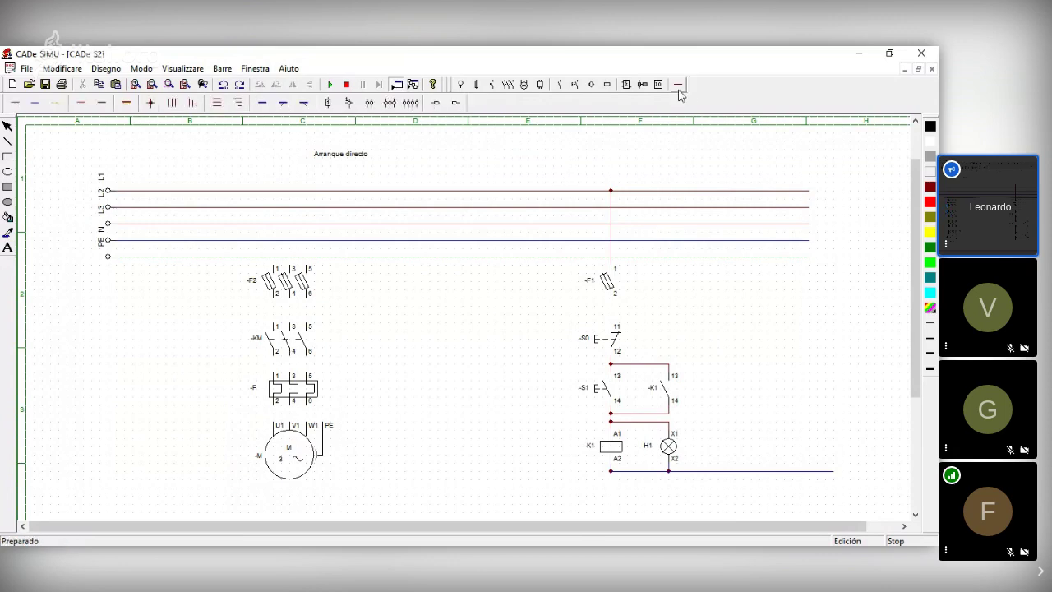
click(15, 103)
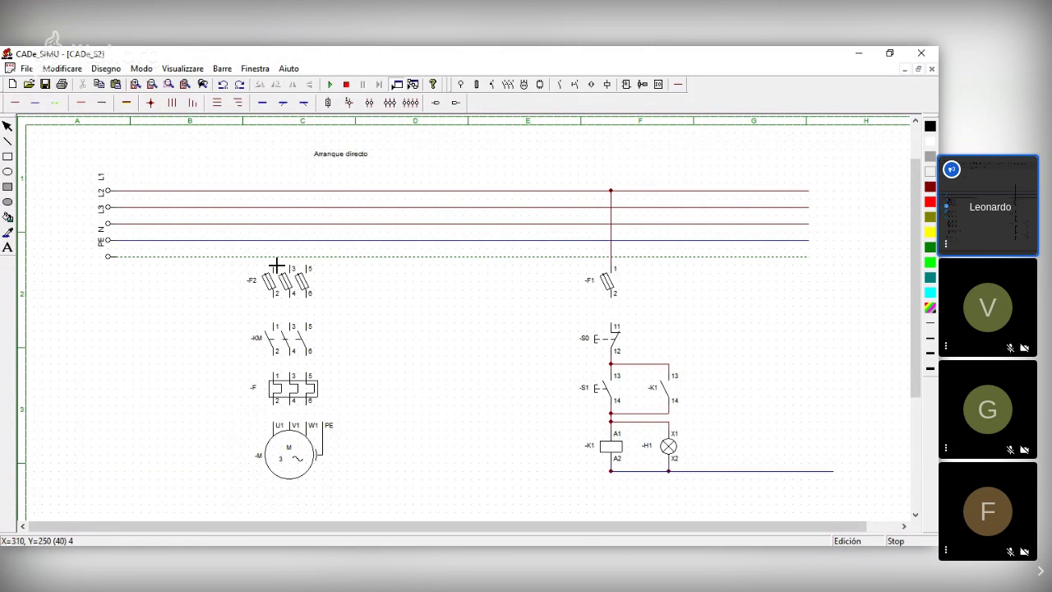
click(13, 131)
Step: Compare the names of the -K1 coil, its auxiliary contact and the -KM power contactor
click(666, 386)
click(622, 445)
click(672, 390)
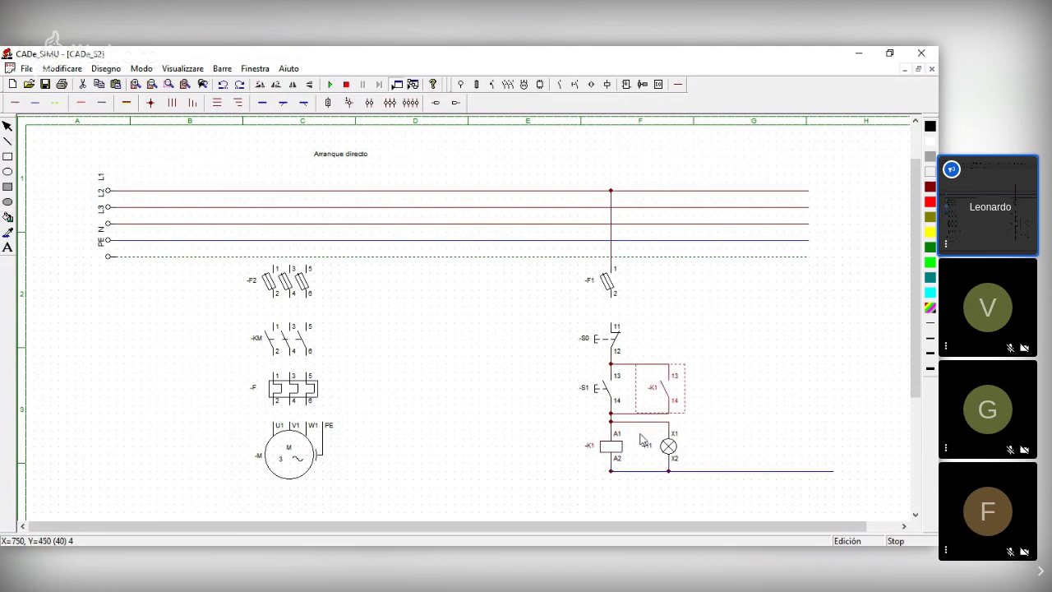
click(629, 442)
click(659, 398)
click(722, 392)
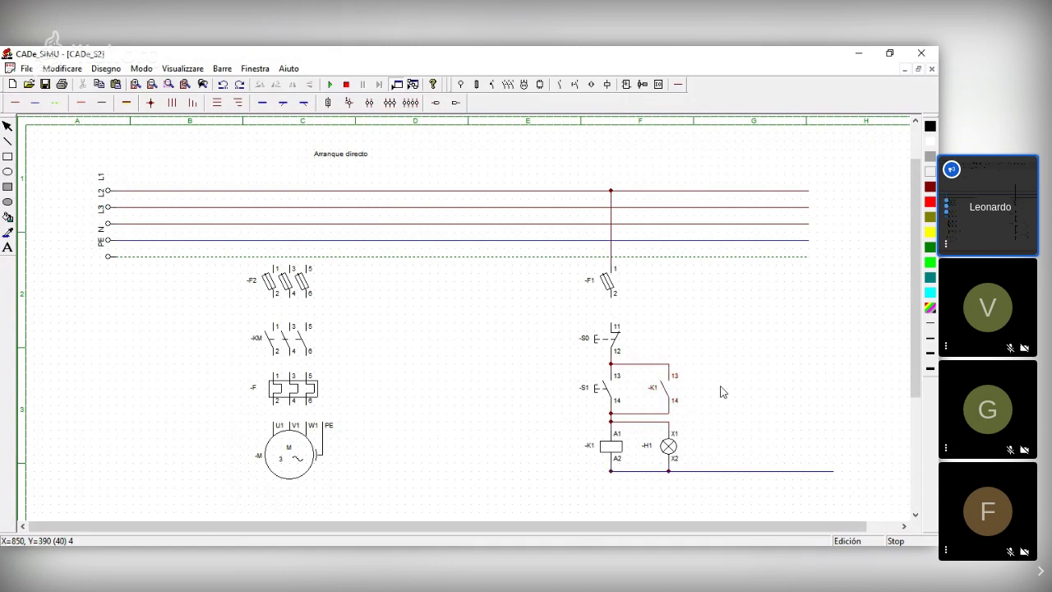
drag(611, 421, 670, 420)
click(312, 345)
click(494, 387)
Step: Rename the control circuit's -K1 coil and its 13-14 auxiliary contact as -KM1
double_click(617, 450)
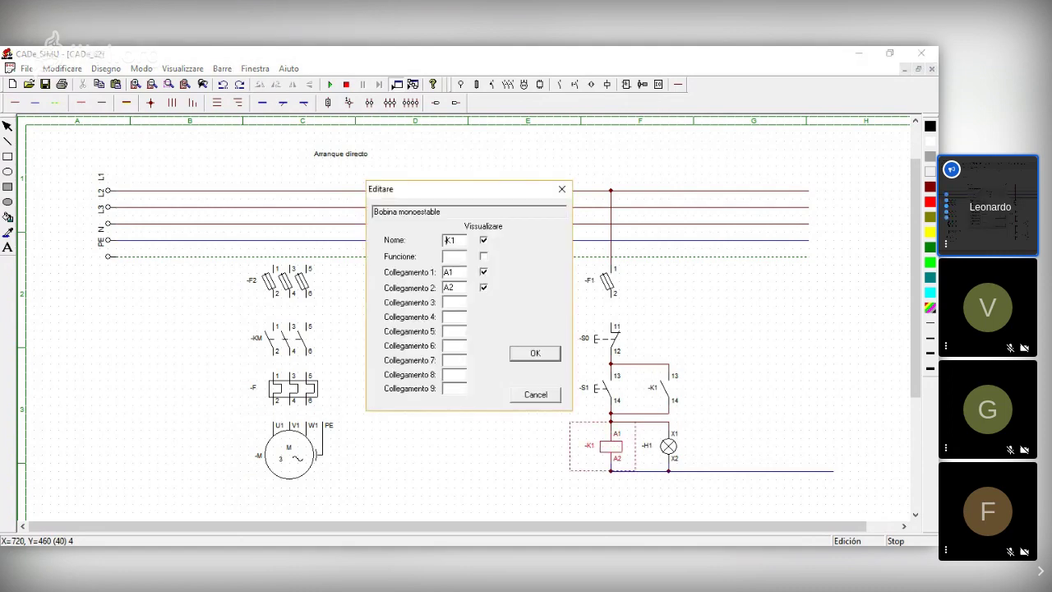
text(M)
key(Return)
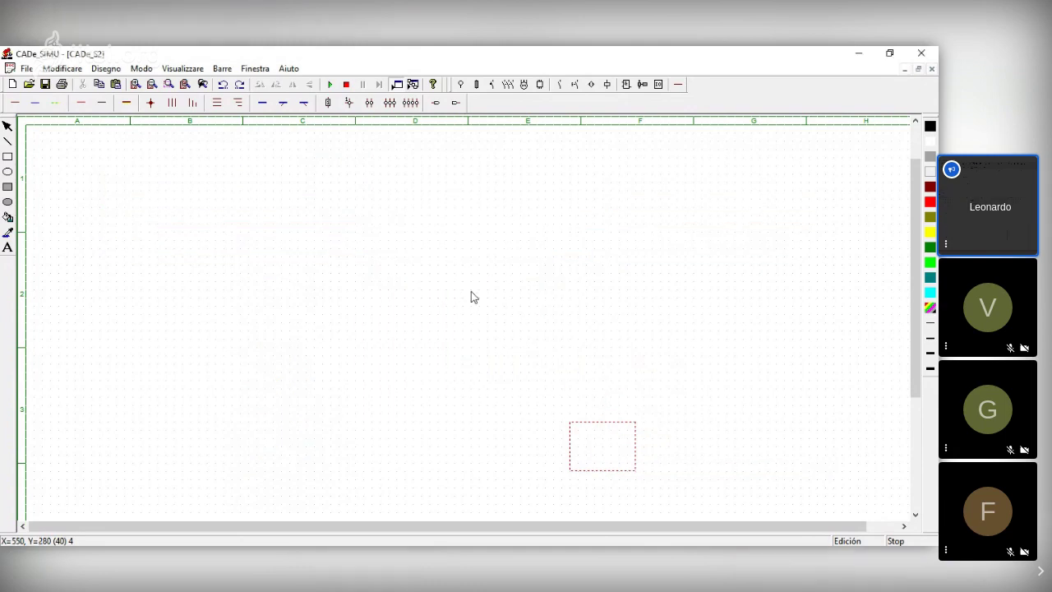
click(660, 394)
double_click(660, 396)
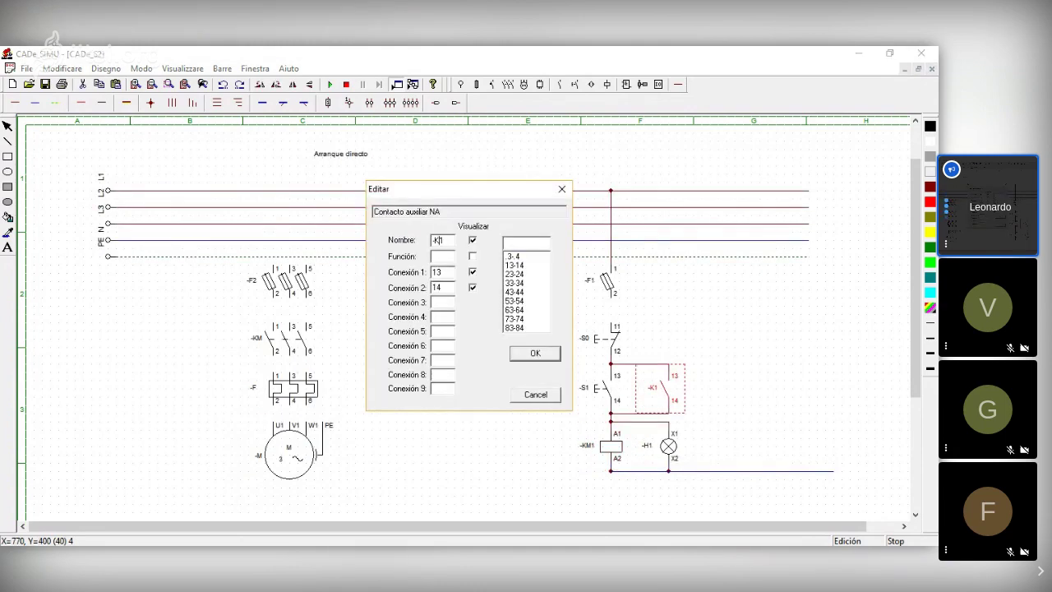
key(Escape)
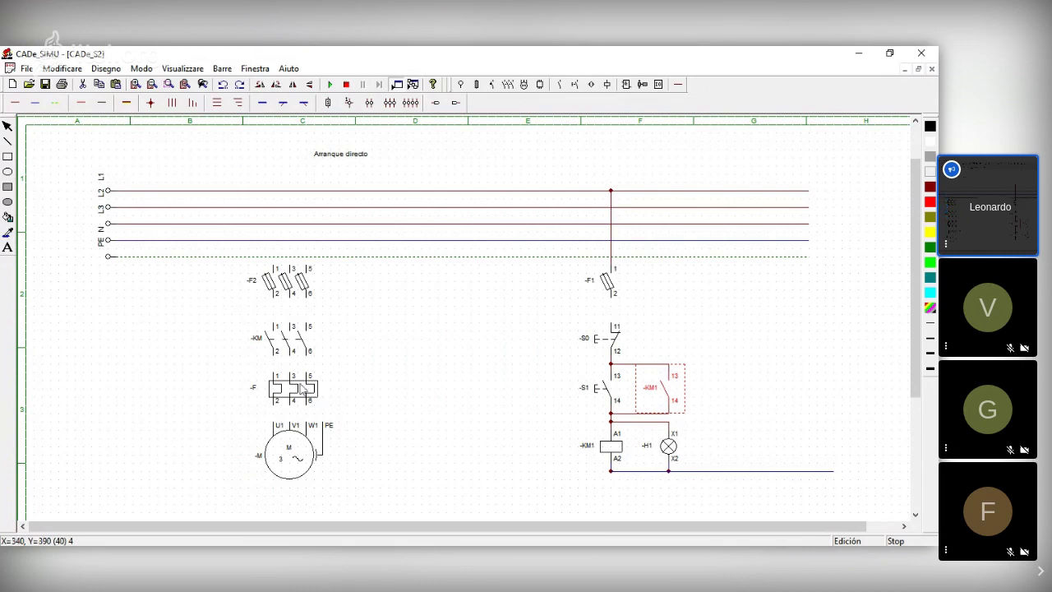
key(Delete)
Step: Rename the three-pole power contactor as -KM1 to match the coil and auxiliary contact of the control circuit
click(282, 346)
double_click(282, 345)
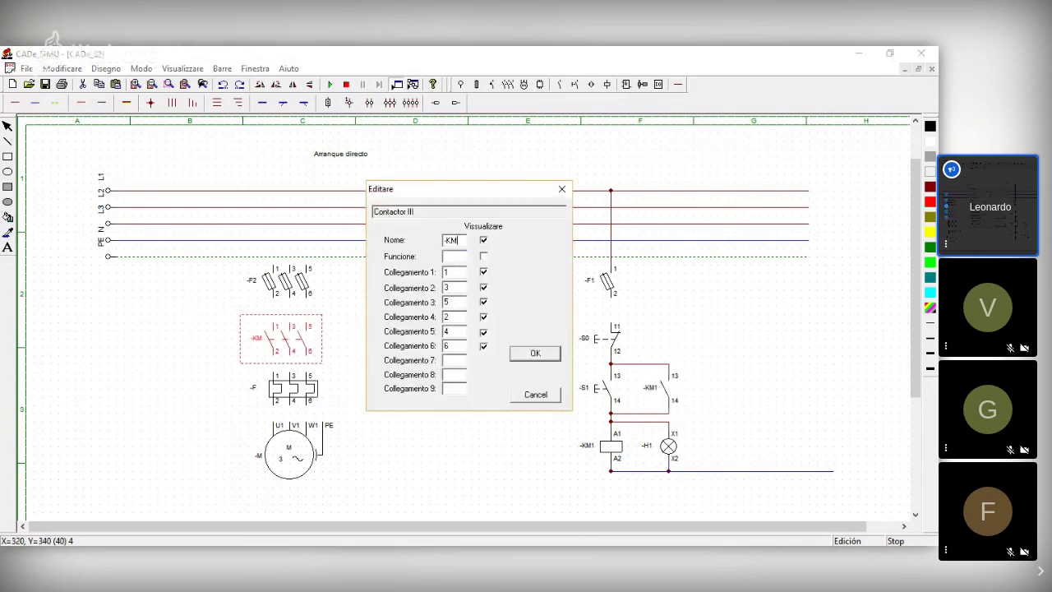
text(1)
key(Return)
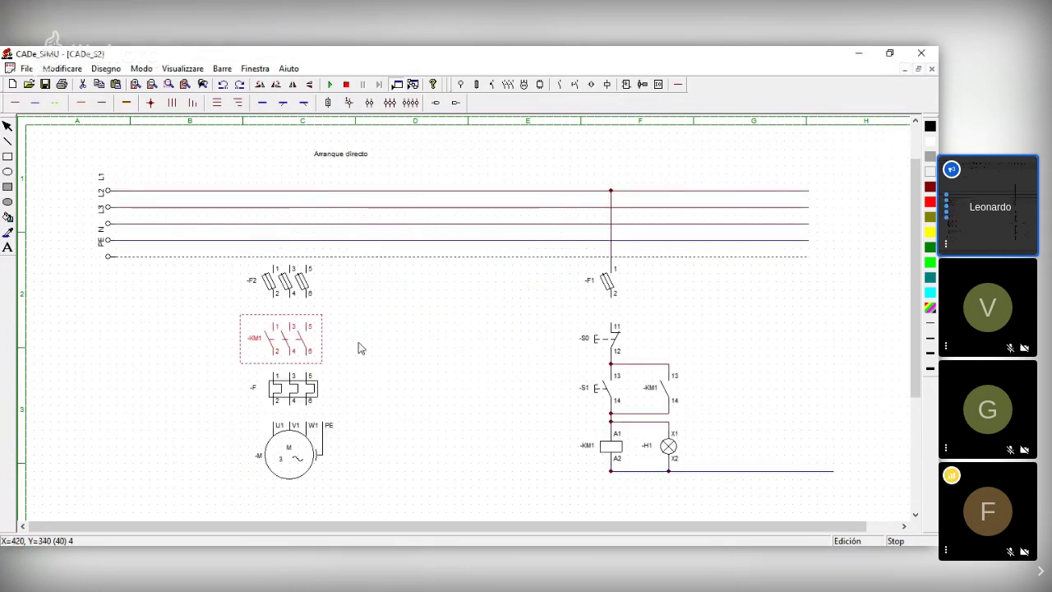
click(619, 449)
click(666, 391)
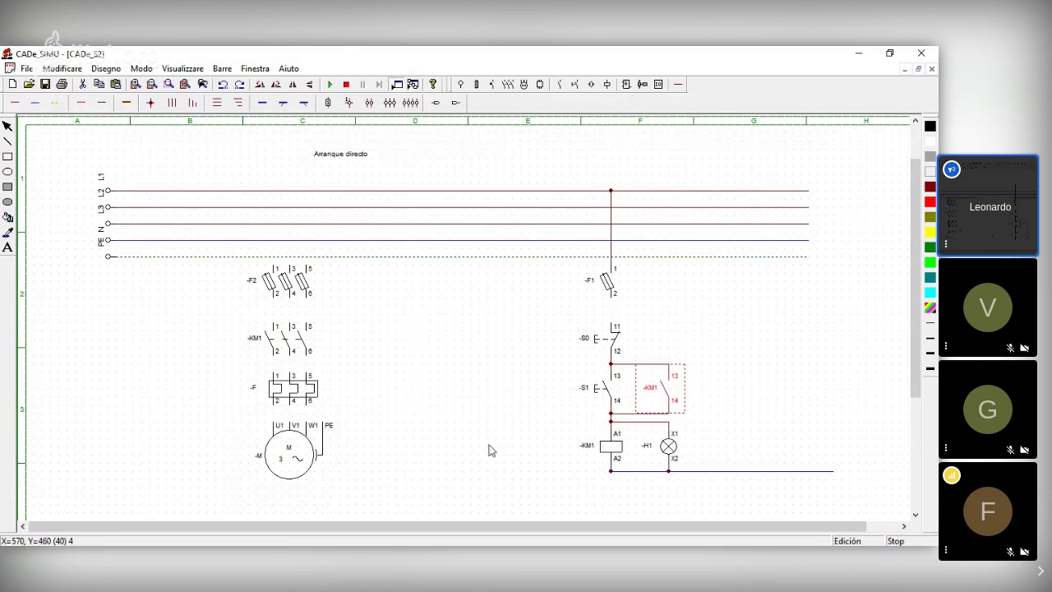
Step: Rename the thermal relay above the motor as -FR1
click(290, 400)
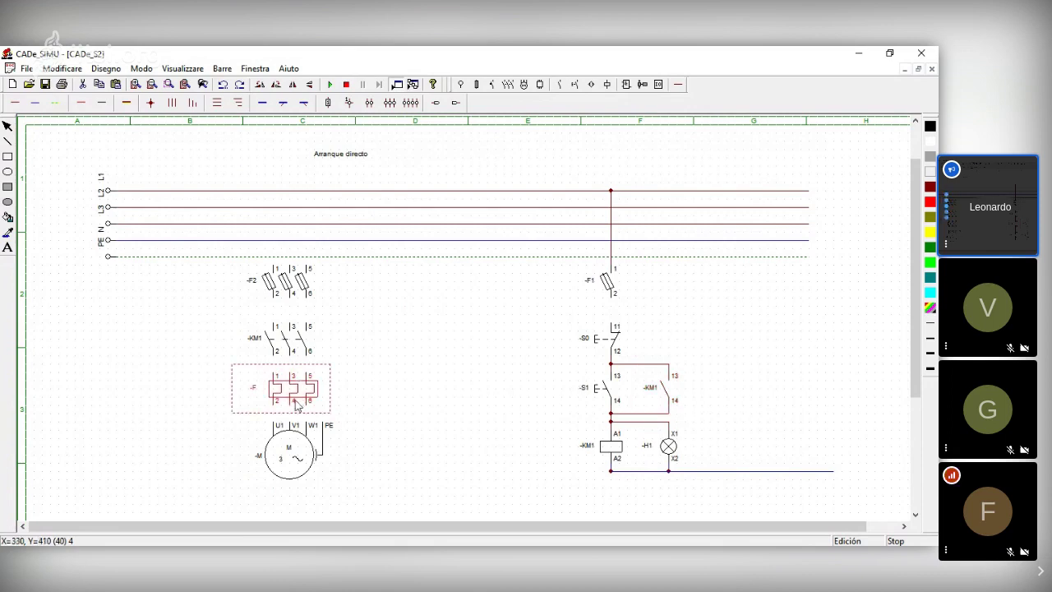
double_click(293, 397)
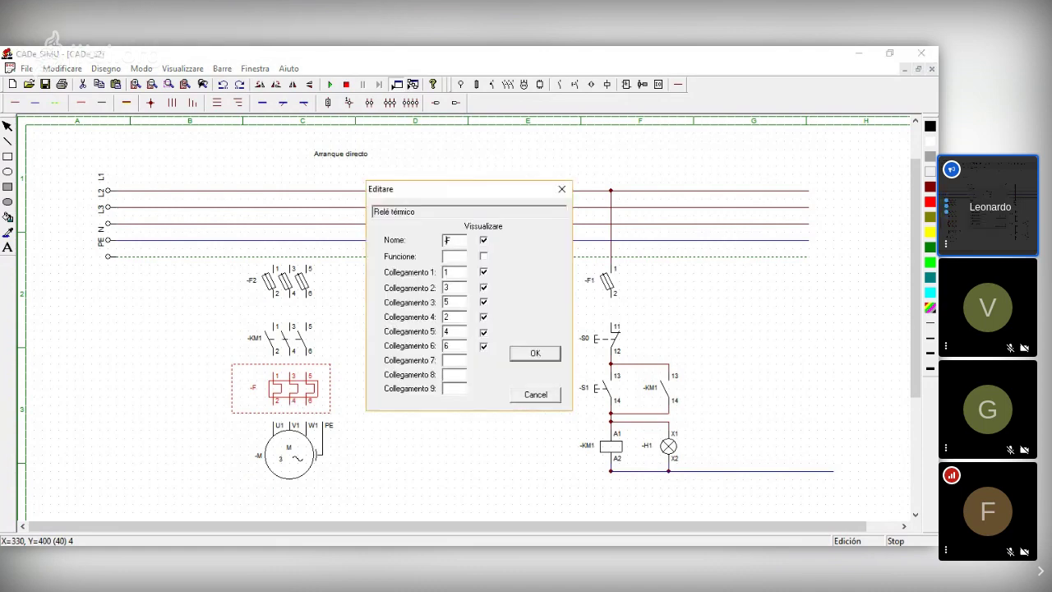
text(R1)
key(Return)
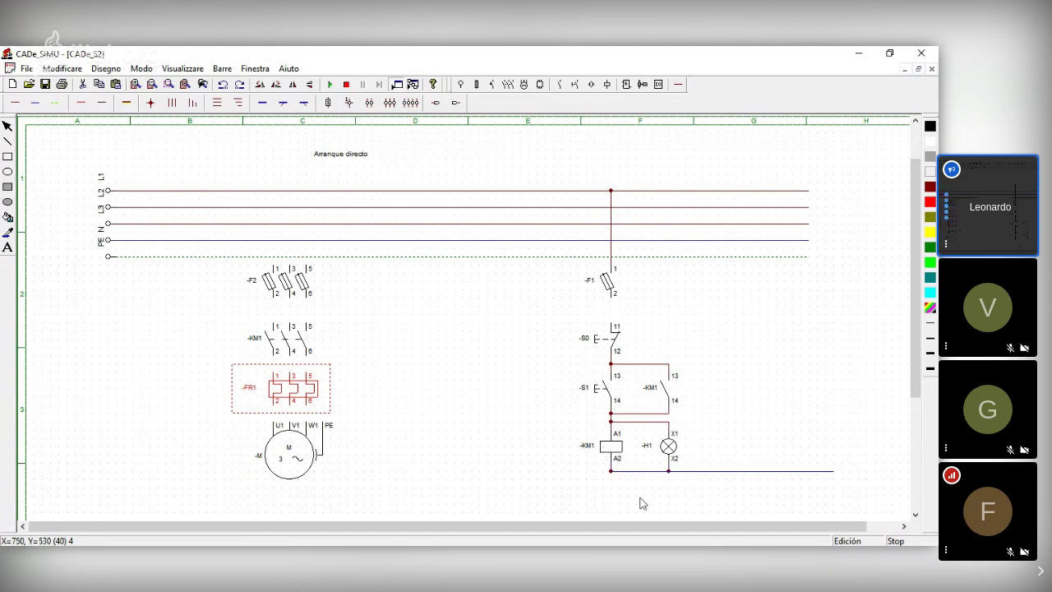
Step: Move the three-pole fuses -F2 slightly down, away from the PE supply line
click(301, 338)
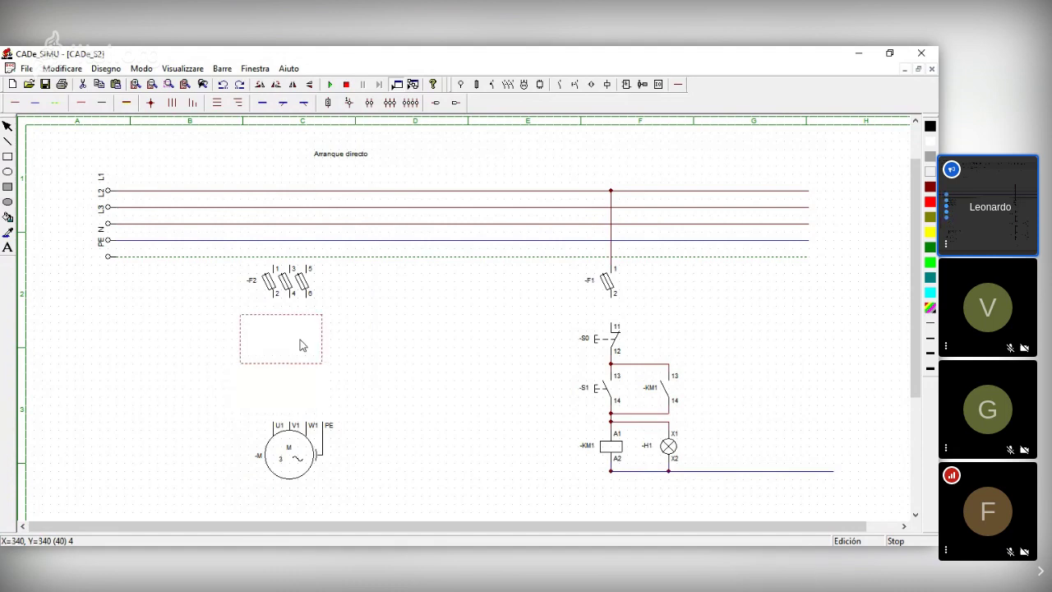
click(359, 360)
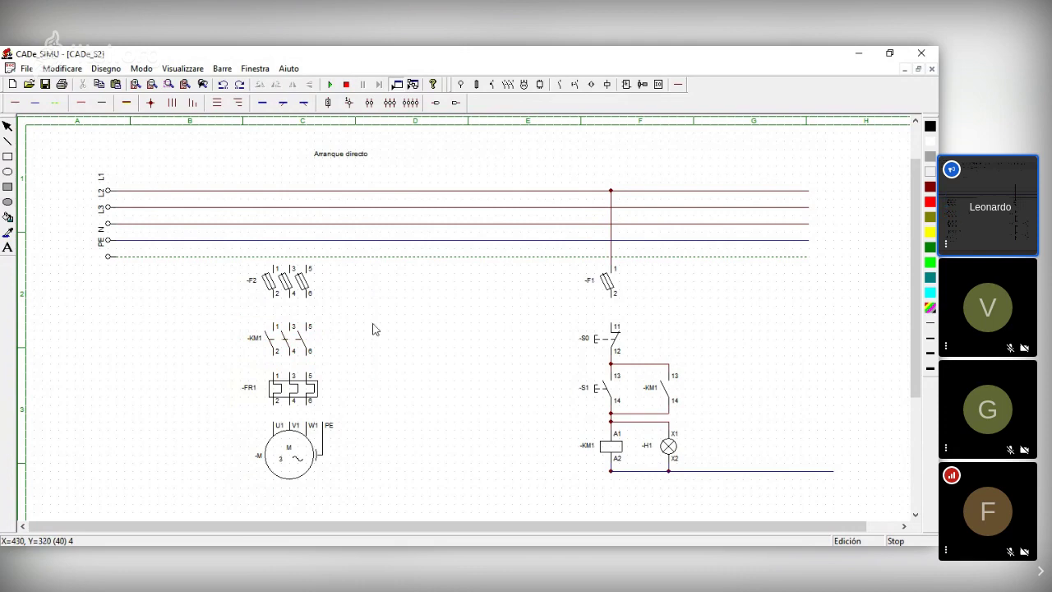
click(305, 286)
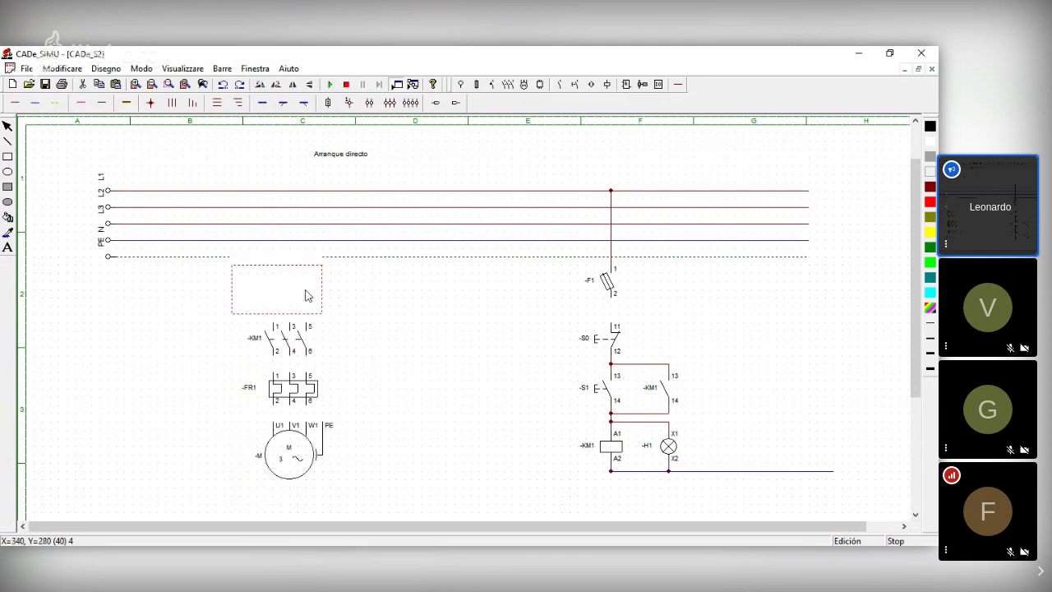
click(356, 299)
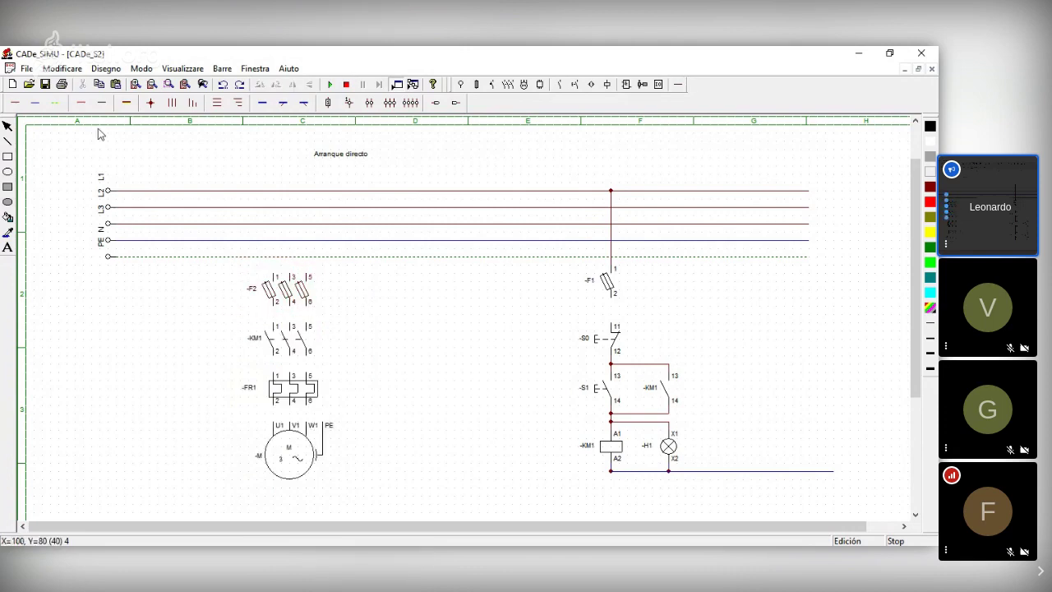
Step: Wire the power circuit from L1, L2 and L3 through -F2, -KM1 and -FR1 to the motor, and connect the motor's PE terminal to the PE line
click(17, 102)
drag(274, 272, 274, 192)
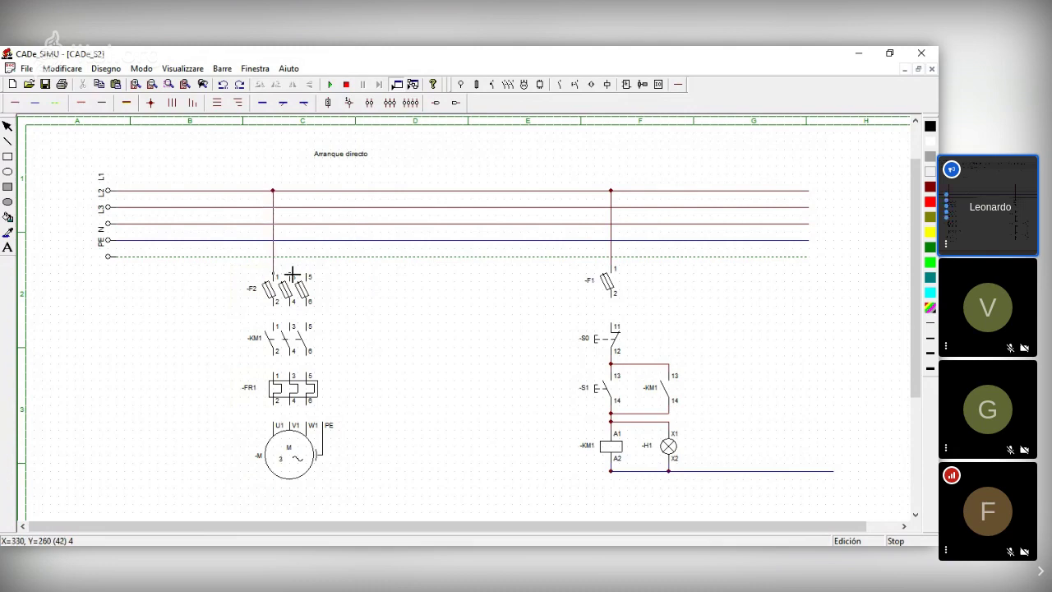
drag(290, 273, 290, 208)
drag(308, 273, 306, 223)
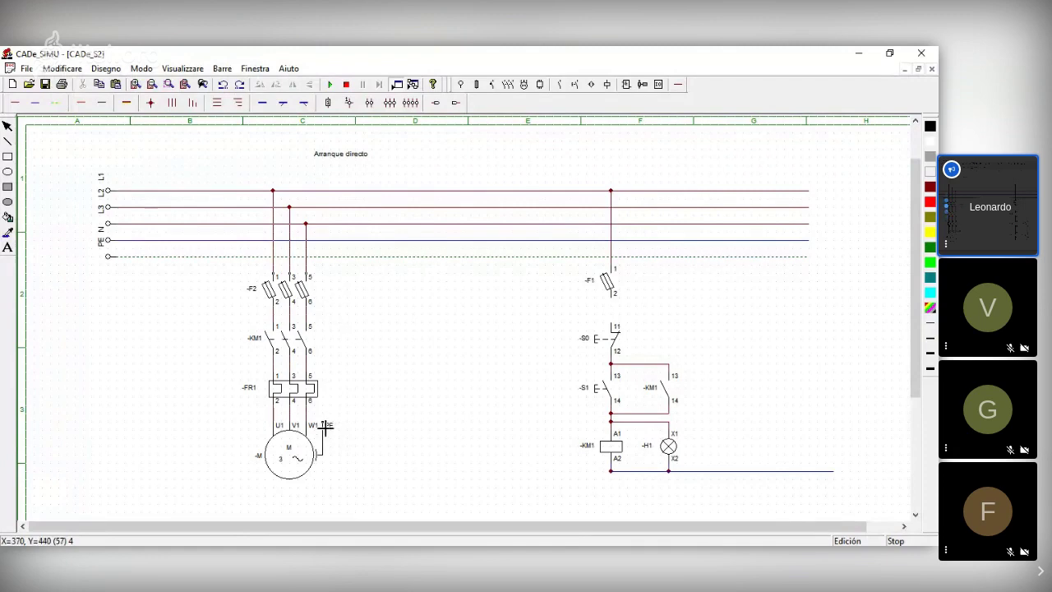
drag(326, 425, 325, 257)
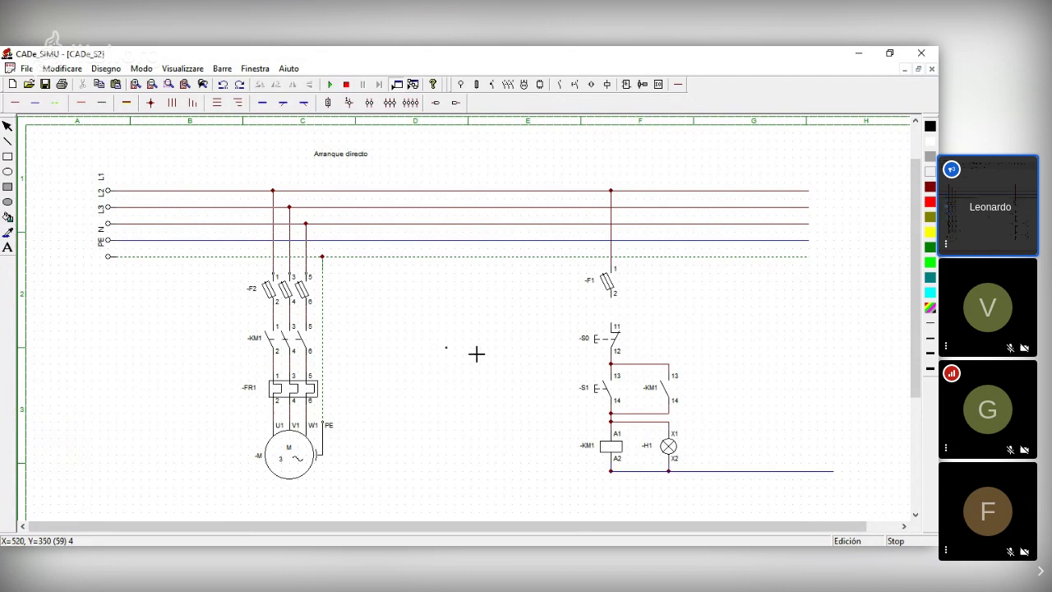
Step: Place the text label "Diagrama de fuerza" beneath the motor in the power circuit
click(7, 247)
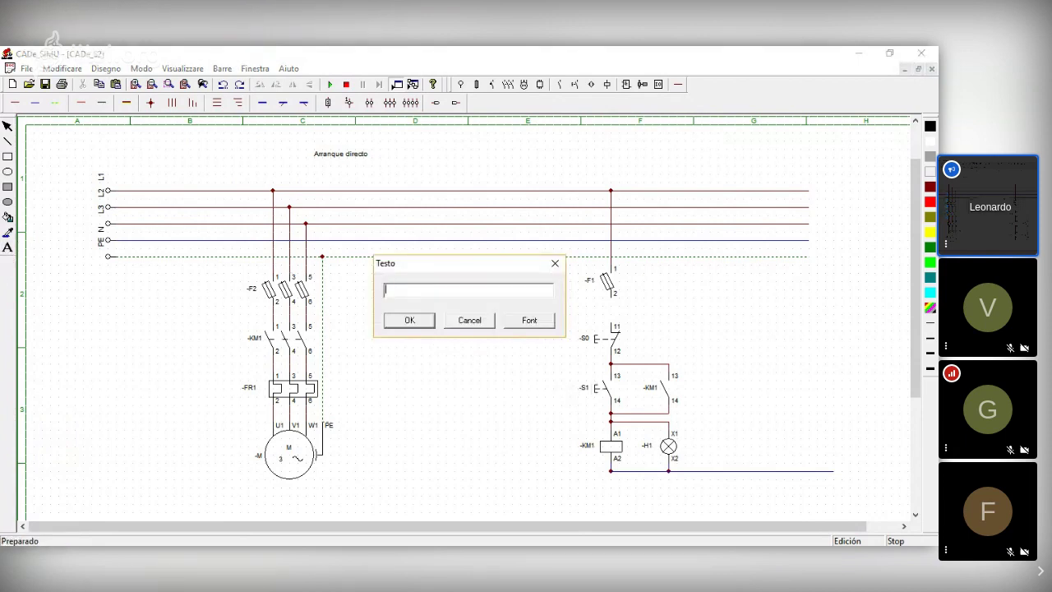
text(Diagrama de fuer)
click(477, 319)
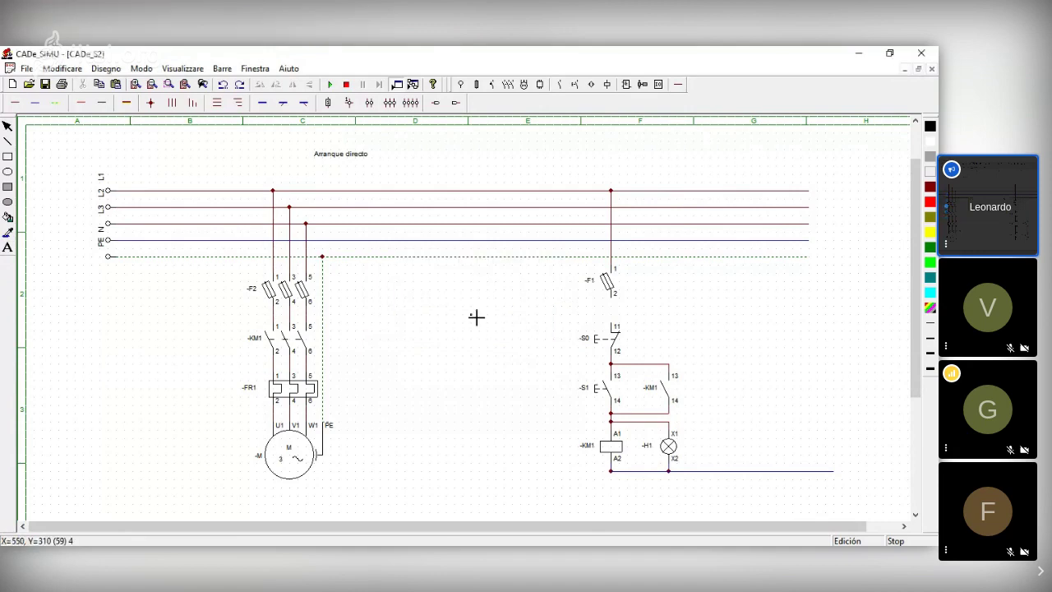
click(258, 499)
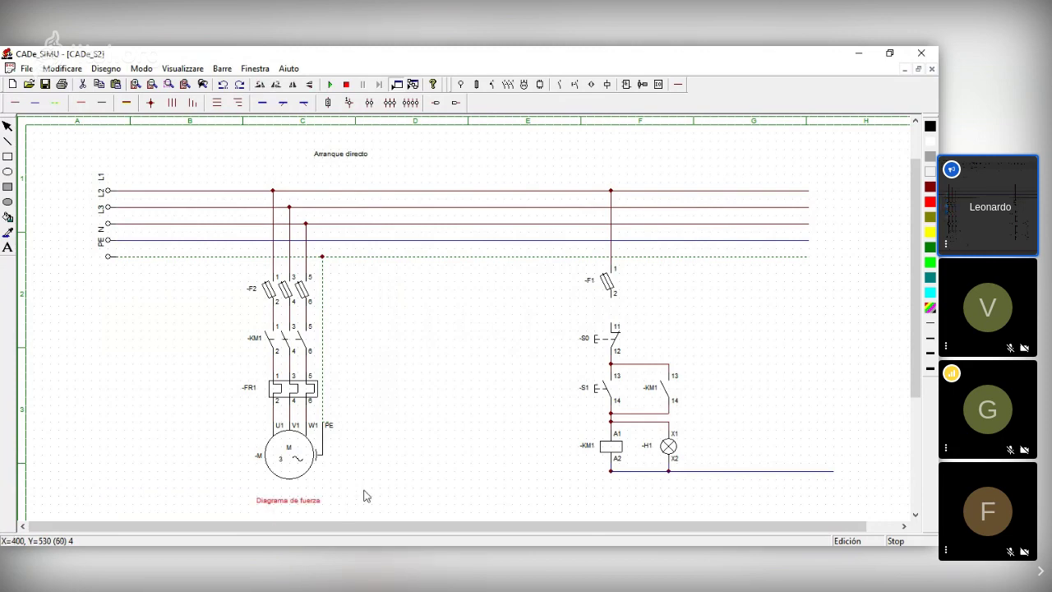
Step: Add the text label "Diagrama de mando" and centre it beneath the control circuit
click(7, 248)
text(C)
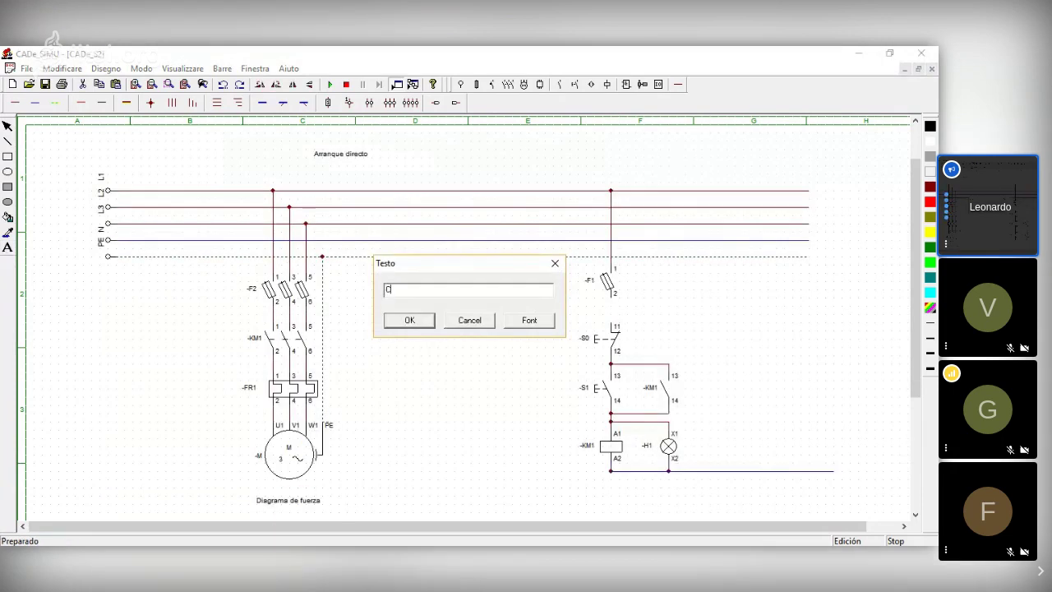
text(ir)
key(BackSpace)
key(BackSpace)
key(BackSpace)
text(Diagrama de mando)
key(Return)
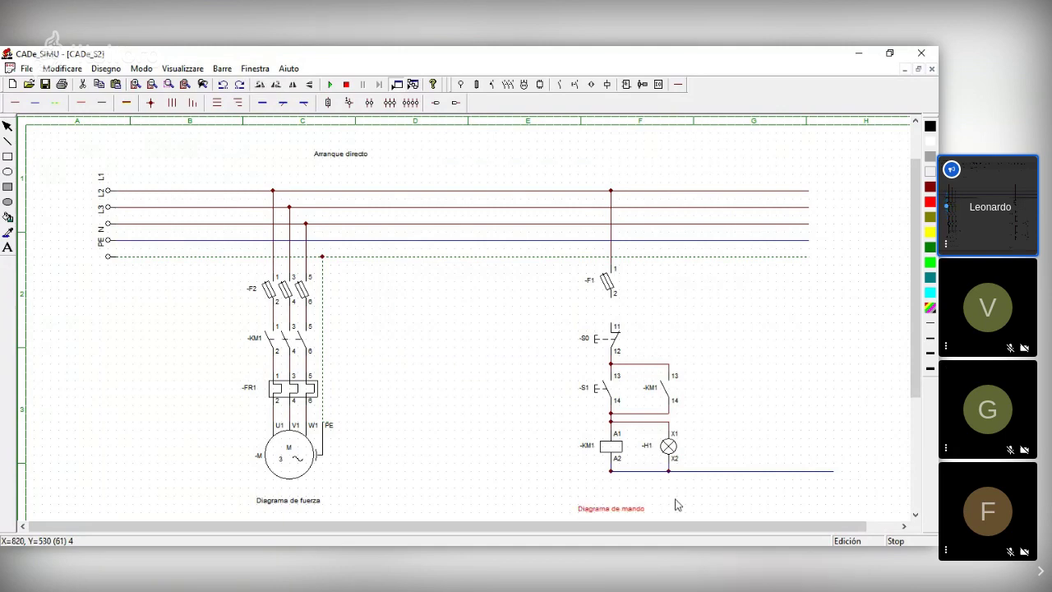
click(618, 508)
click(703, 507)
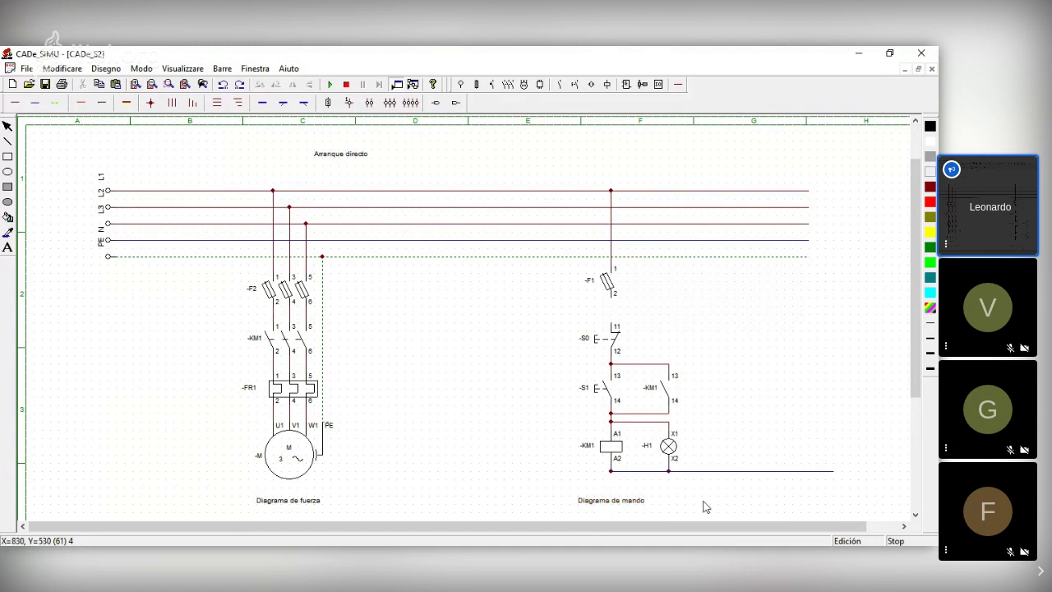
drag(610, 502, 649, 501)
click(581, 498)
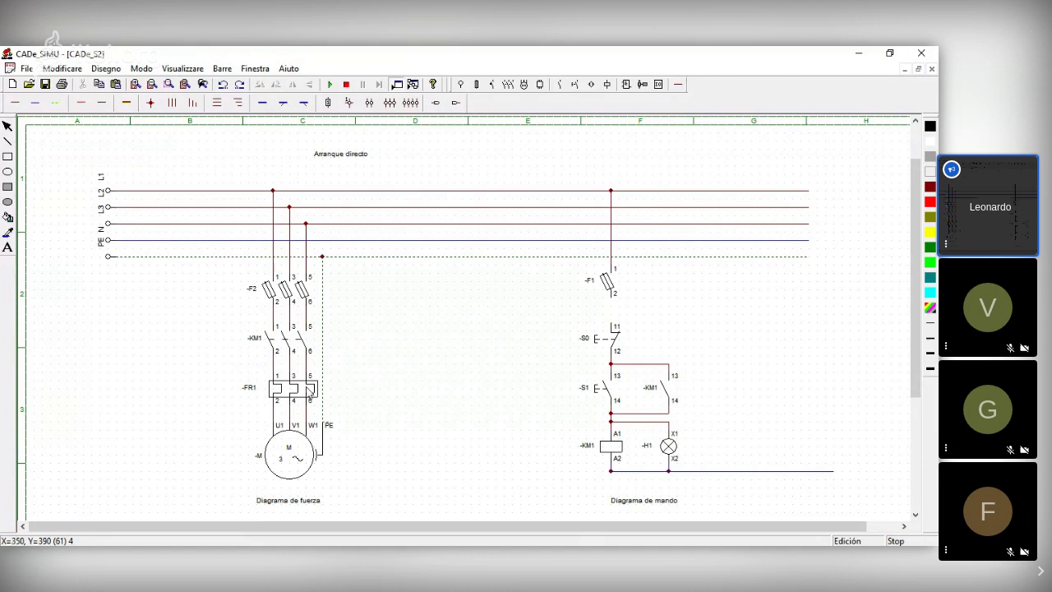
click(310, 392)
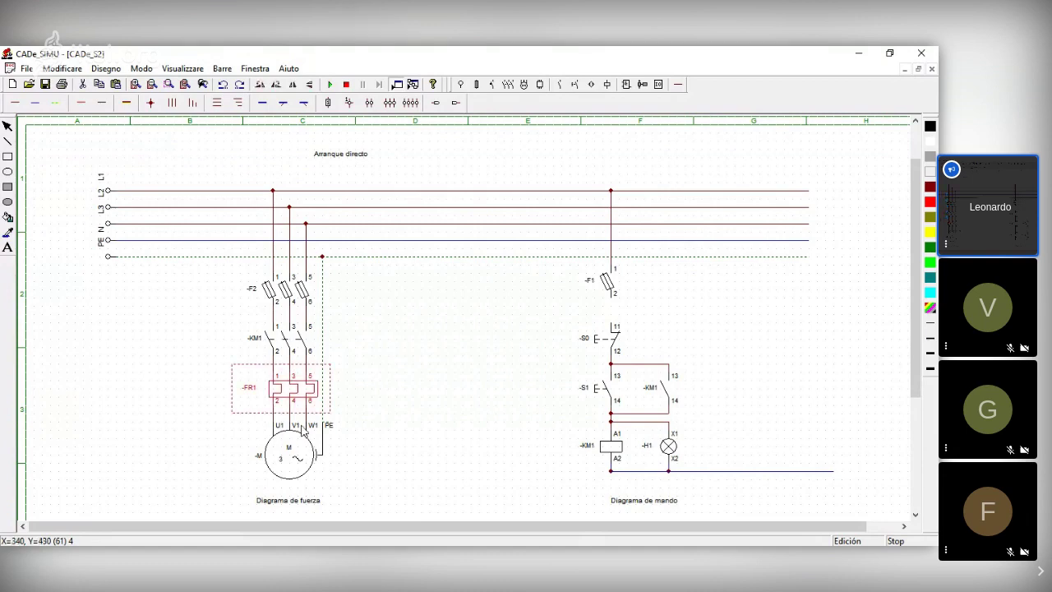
click(296, 421)
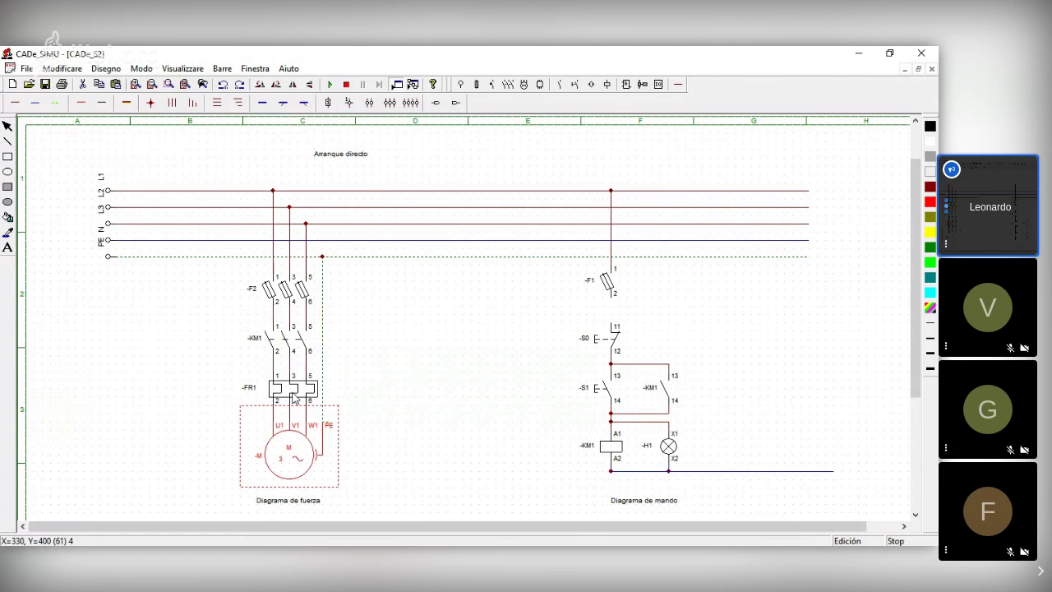
click(294, 396)
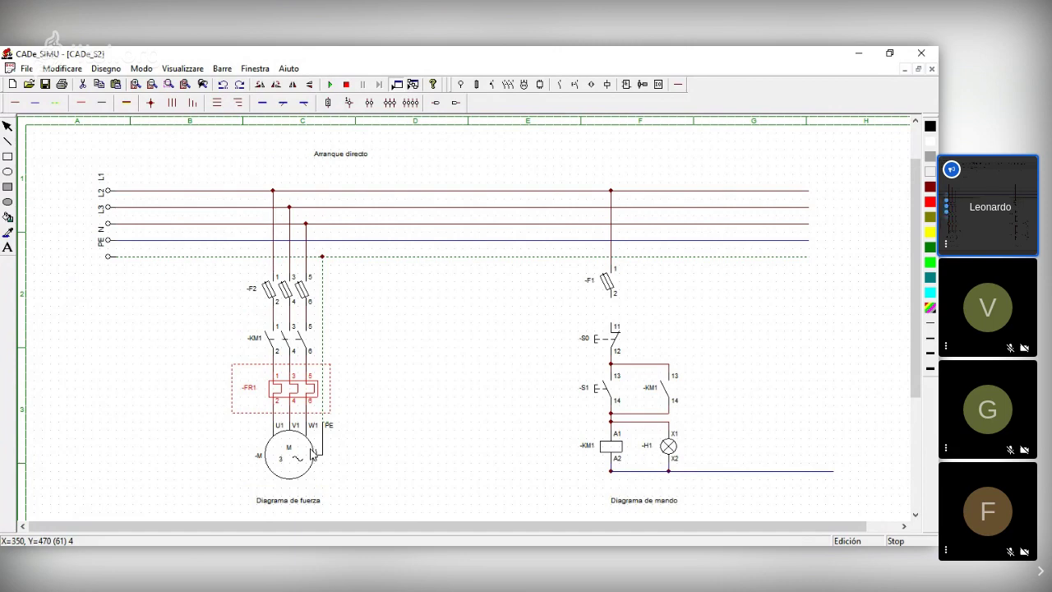
Step: Shift the control circuit below -F1 down and insert the thermal relay's normally closed 95-96 contact above -S0
drag(562, 315, 830, 481)
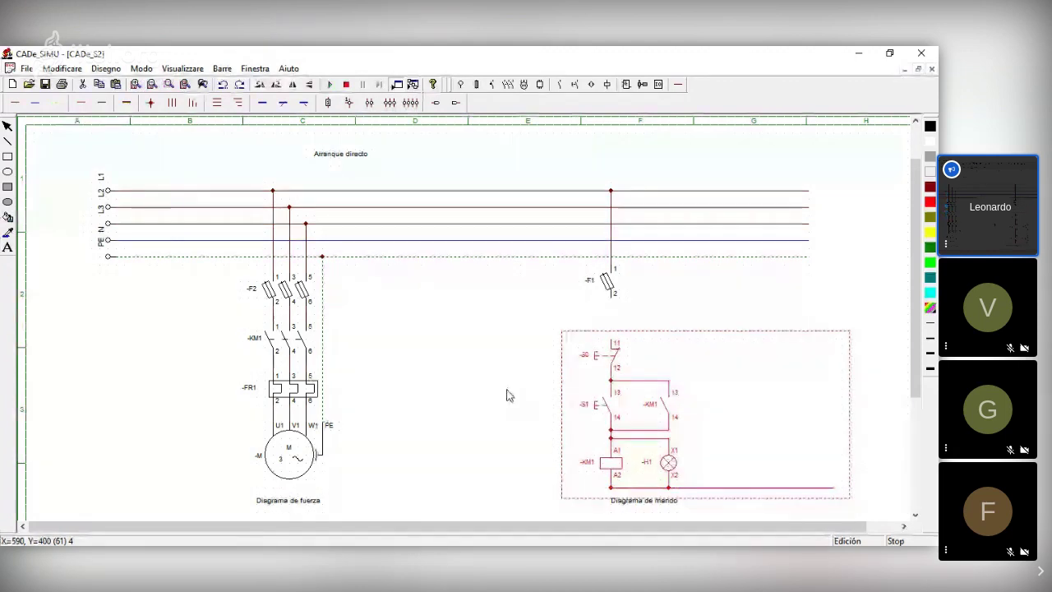
click(506, 396)
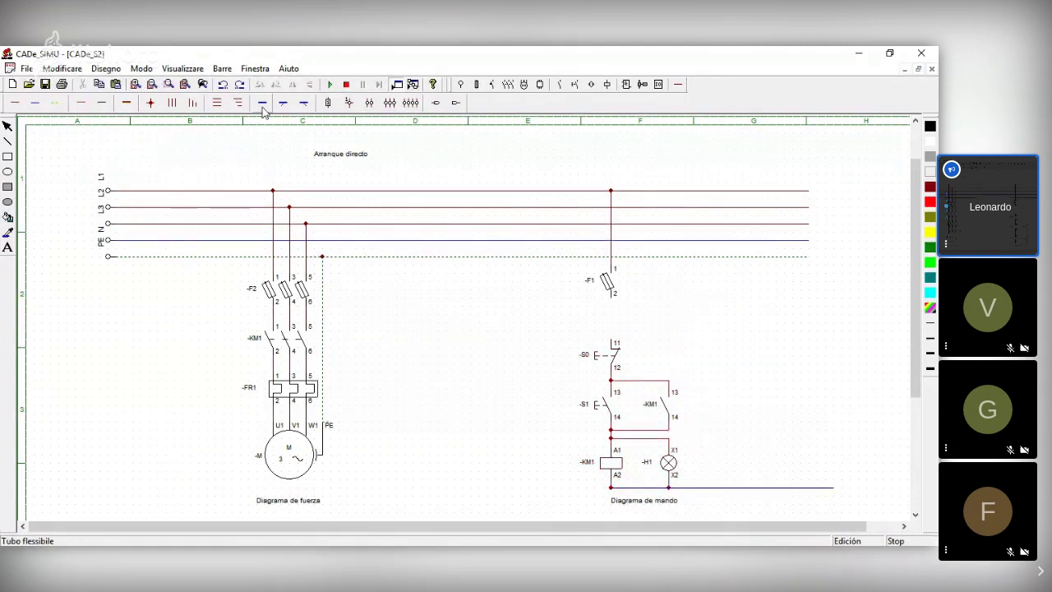
click(477, 84)
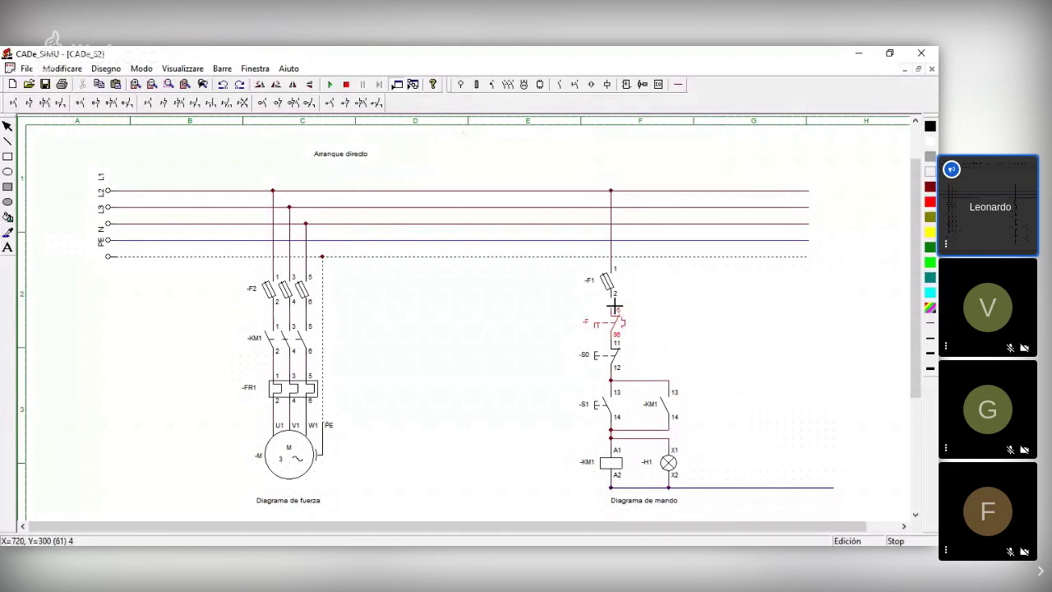
click(615, 306)
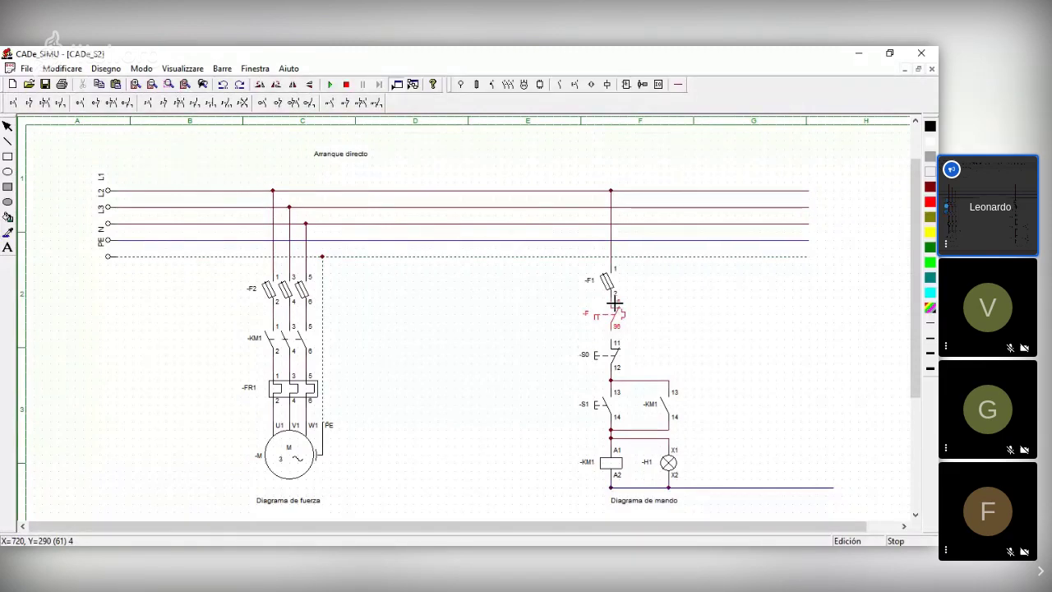
Step: Lower the control circuit and the 95-96 contact one more grid step each, and wire the contact between -F1 and -S0
drag(547, 337, 834, 505)
key(Delete)
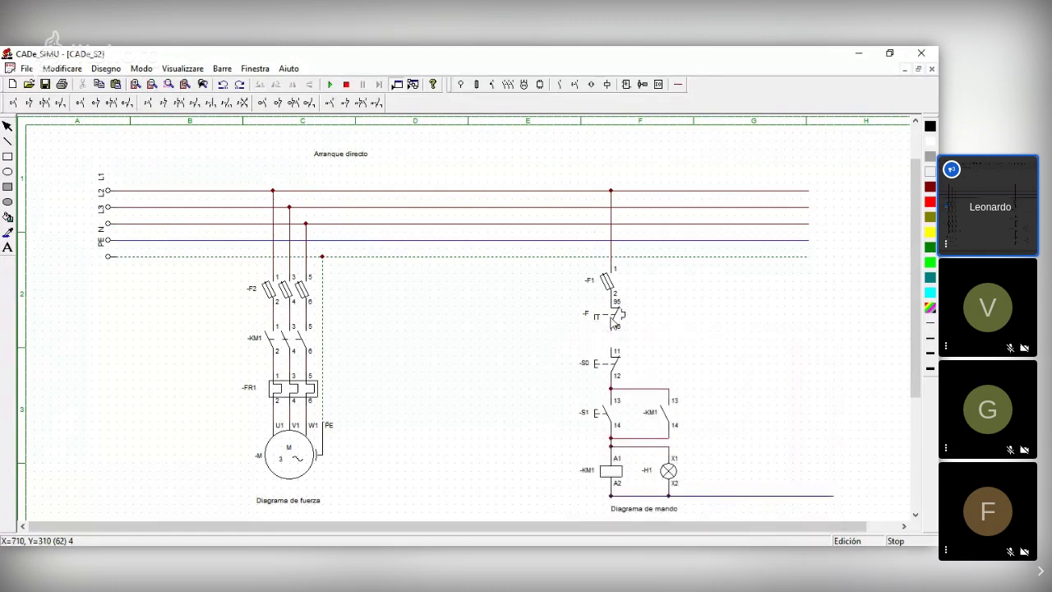
drag(609, 323, 610, 332)
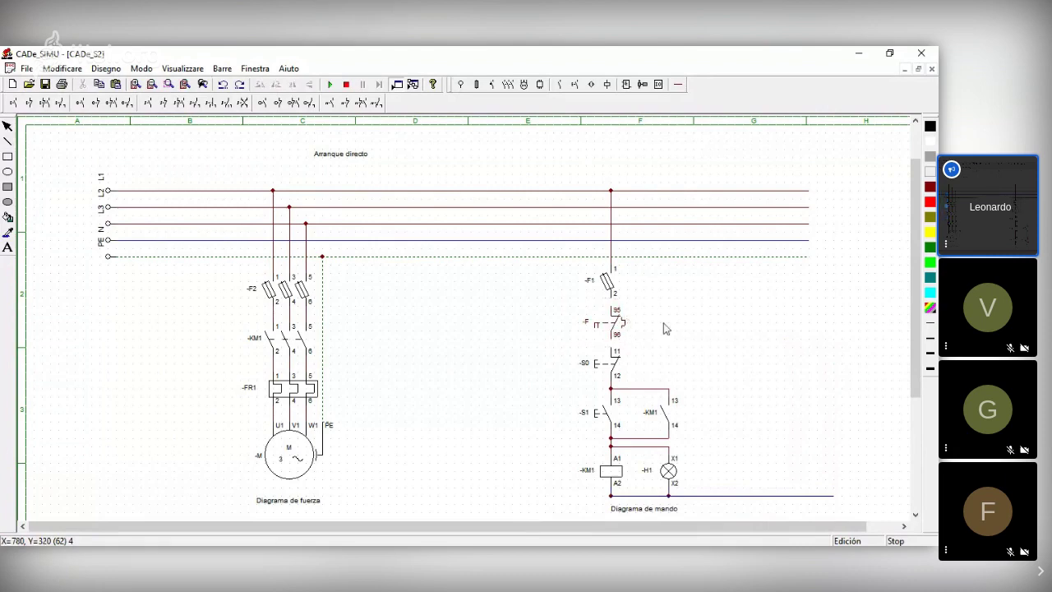
click(591, 84)
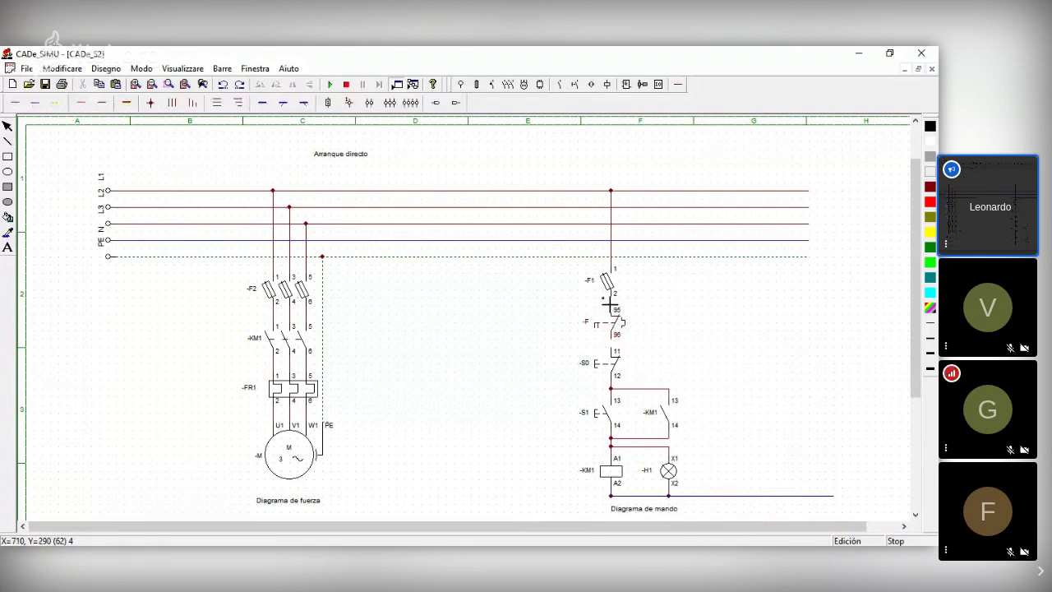
drag(611, 299, 611, 310)
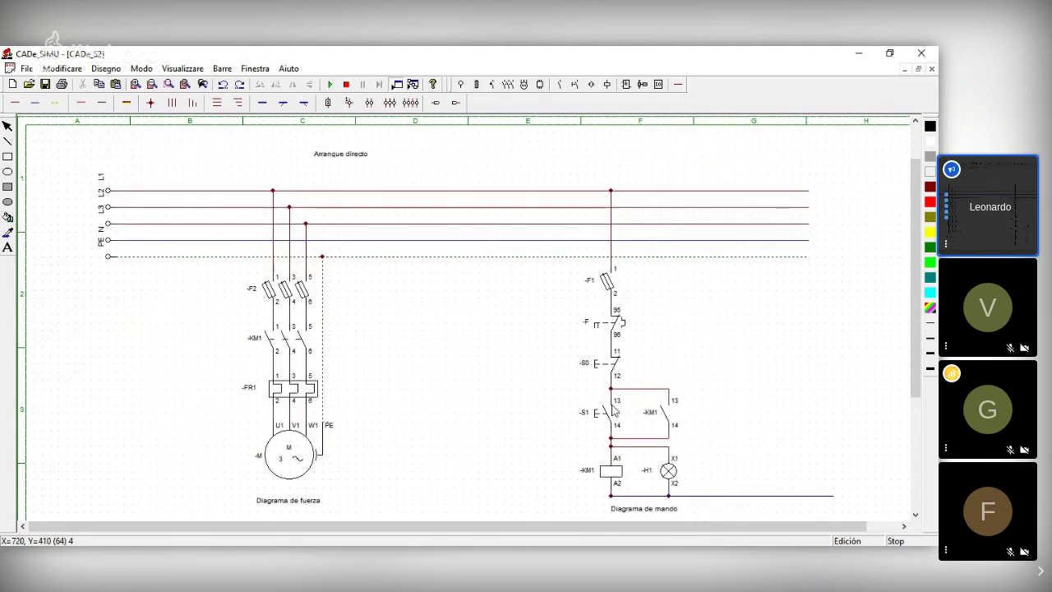
Step: Rename the 95-96 contact of the control circuit as -FR1 to match the thermal relay in the power circuit
click(614, 329)
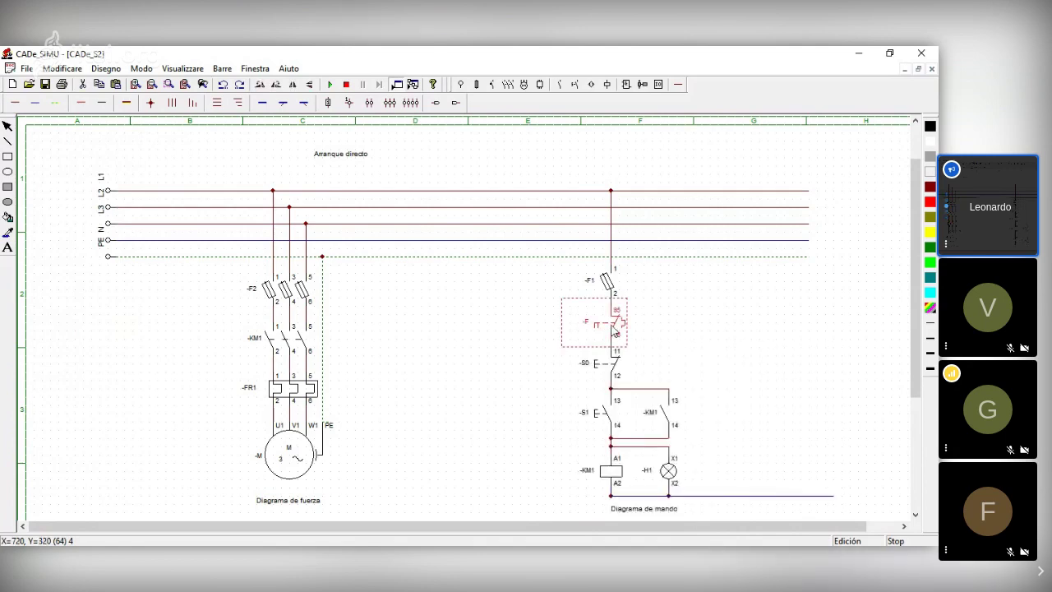
click(252, 398)
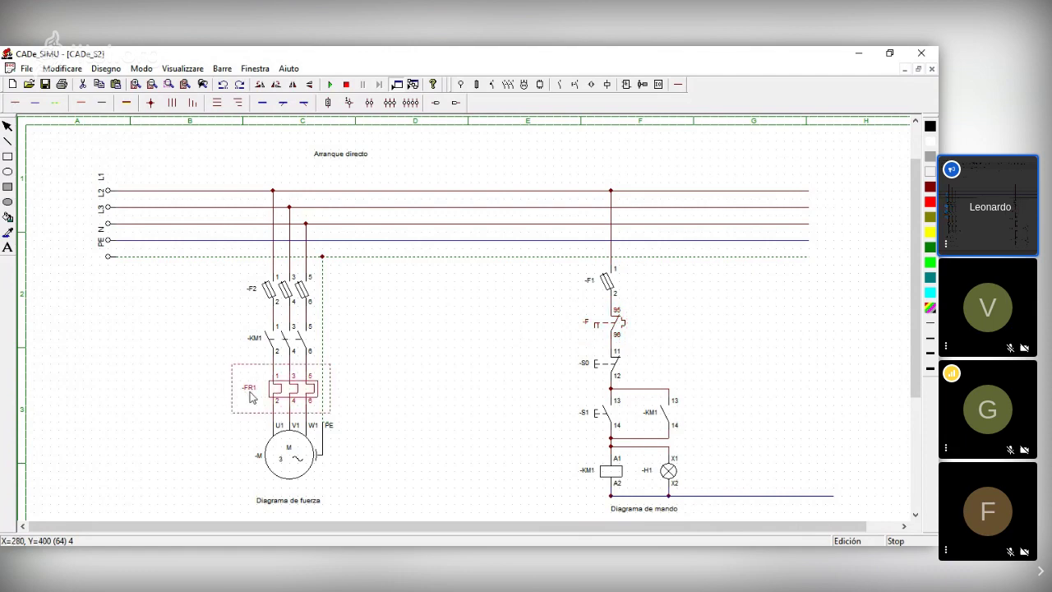
click(606, 332)
double_click(606, 332)
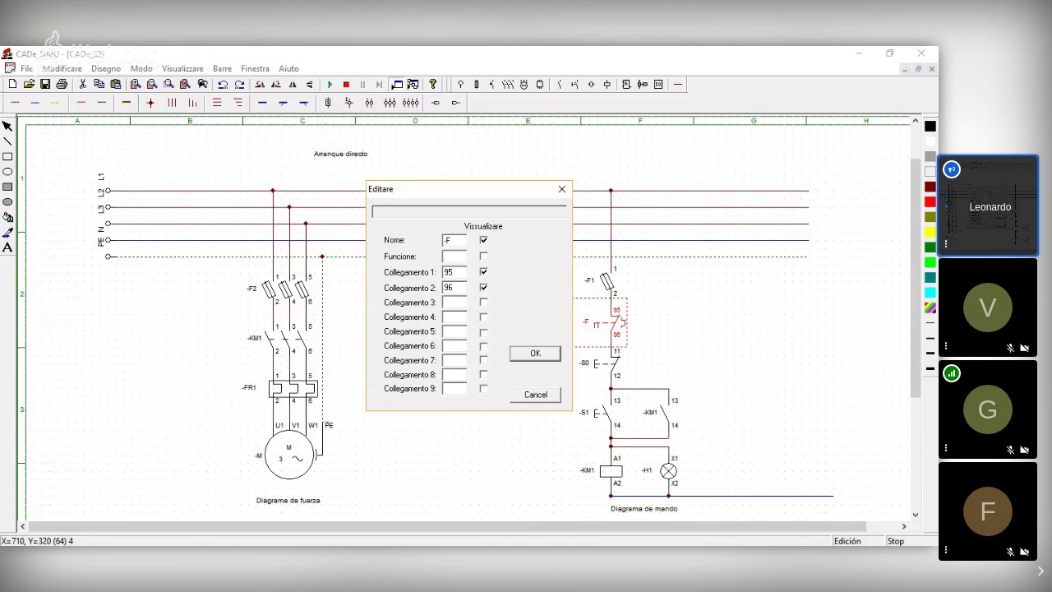
text(R1)
key(BackSpace)
text(R1)
key(Return)
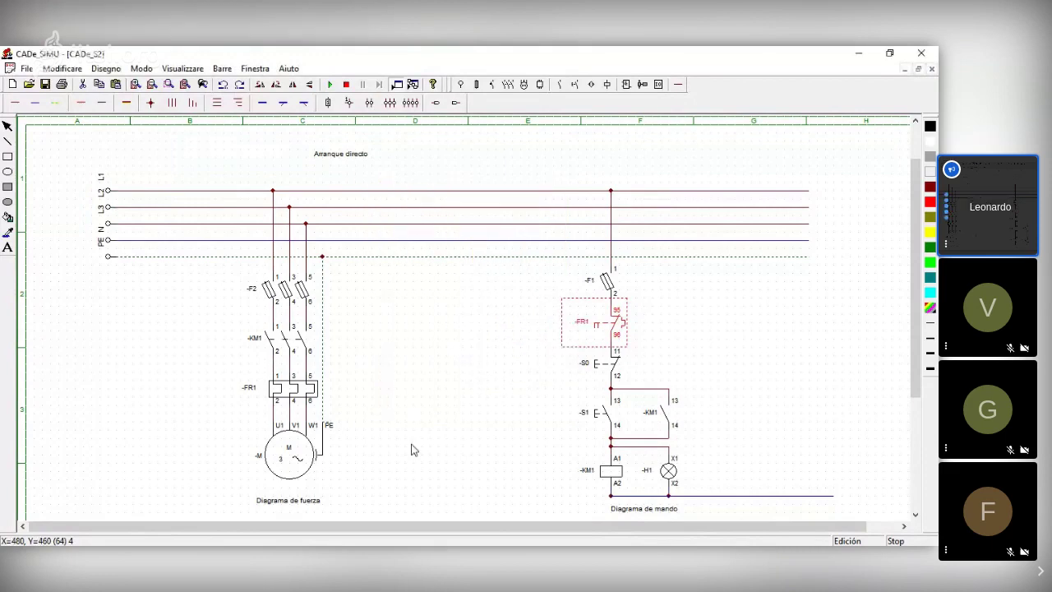
click(278, 393)
click(576, 344)
click(743, 410)
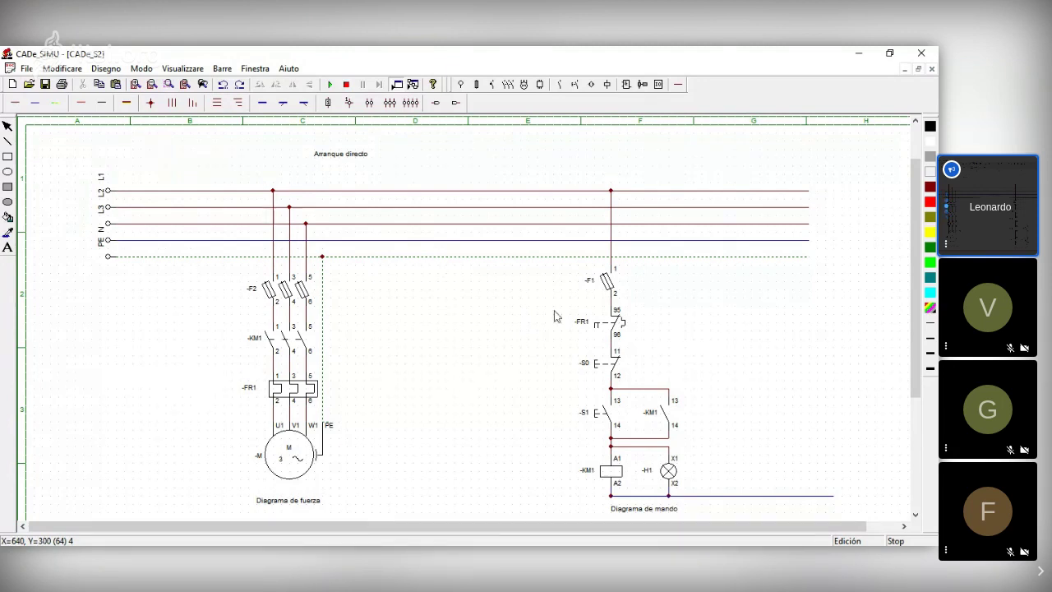
click(618, 324)
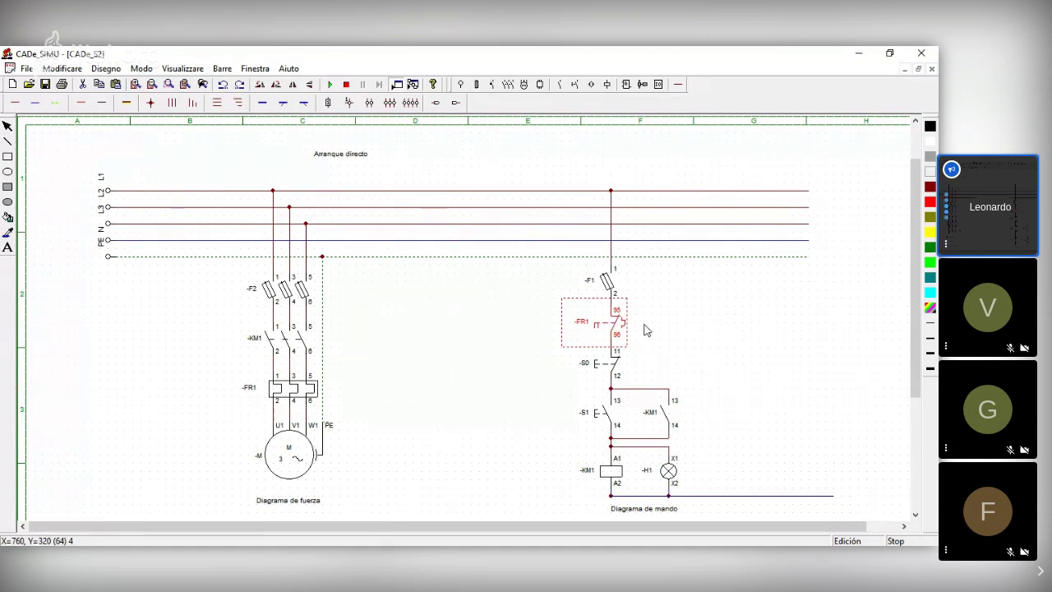
click(504, 332)
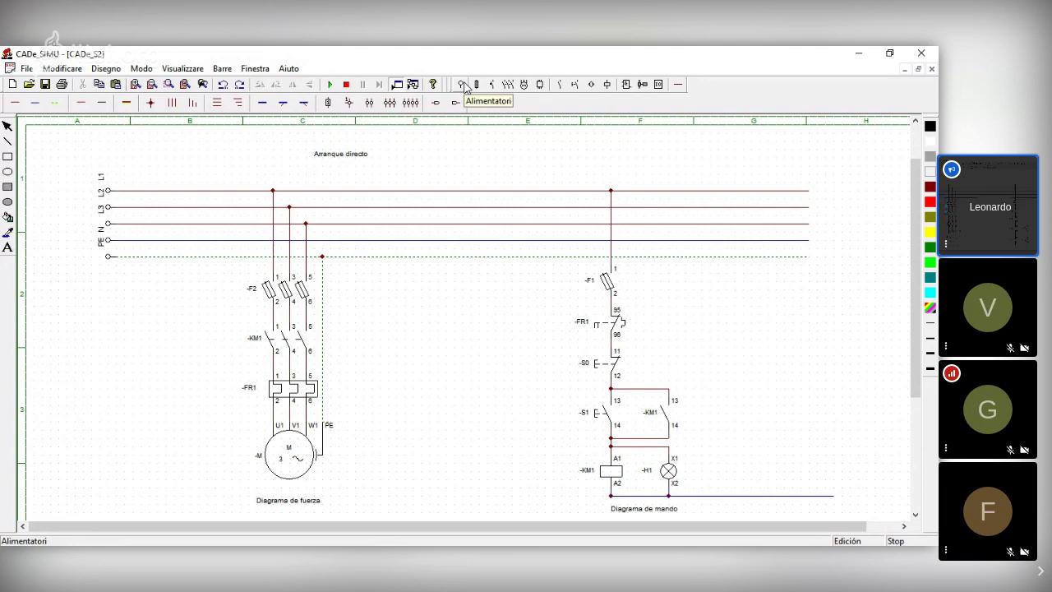
click(607, 83)
click(193, 105)
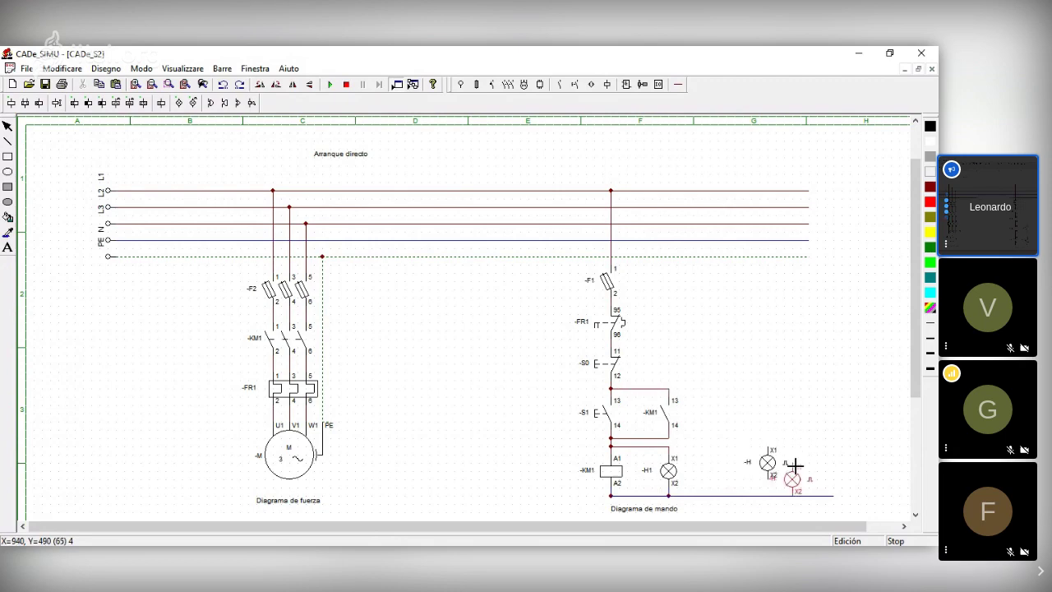
click(768, 453)
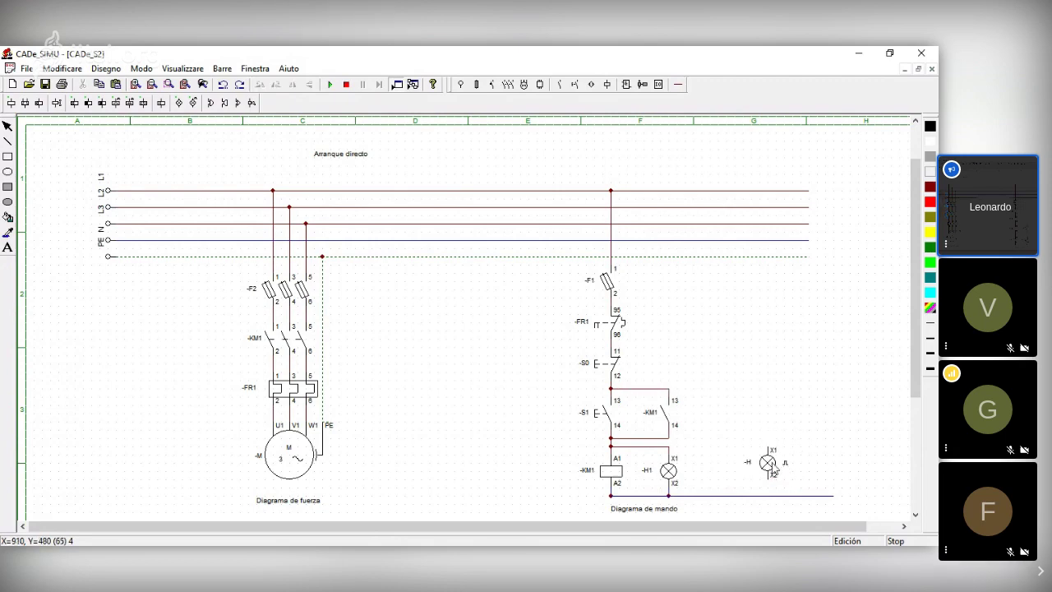
click(768, 463)
key(Delete)
Step: Insert another signal lamp to the right of -H1 above the neutral line and name it -HL2
click(180, 104)
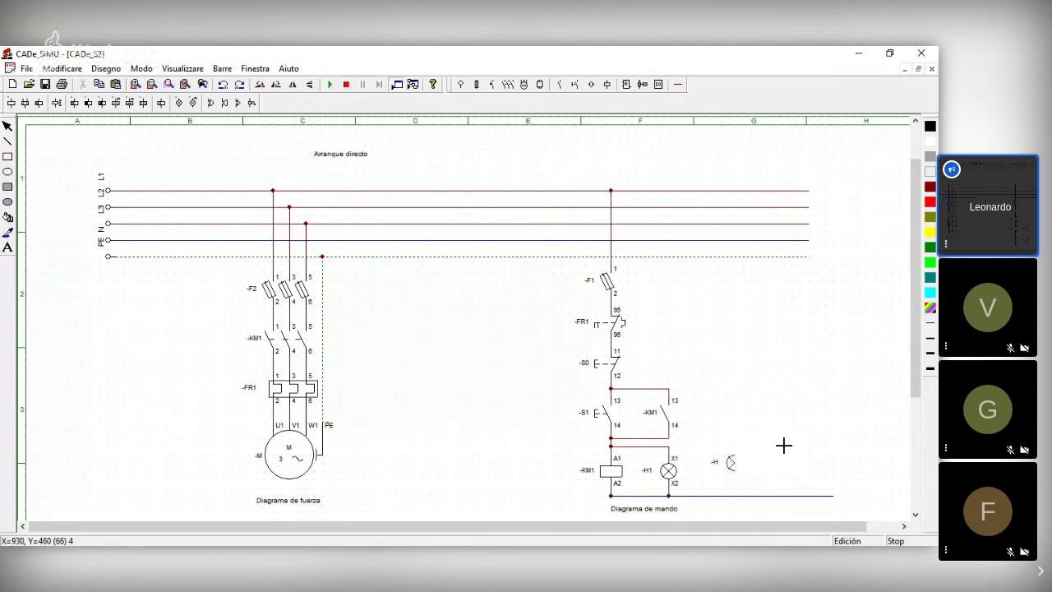
click(735, 469)
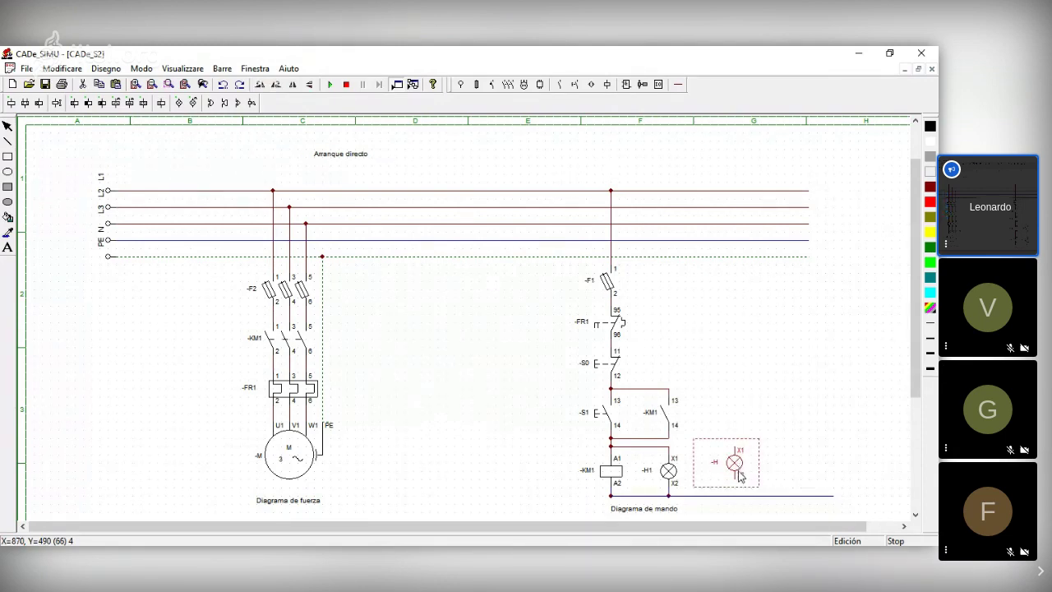
click(744, 475)
double_click(736, 472)
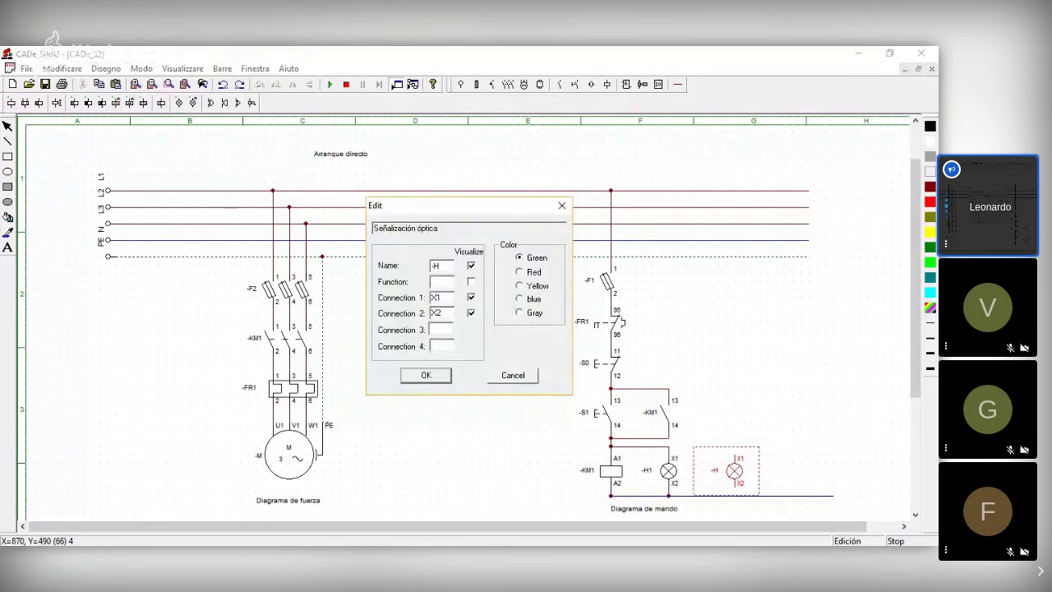
text(L2)
key(Return)
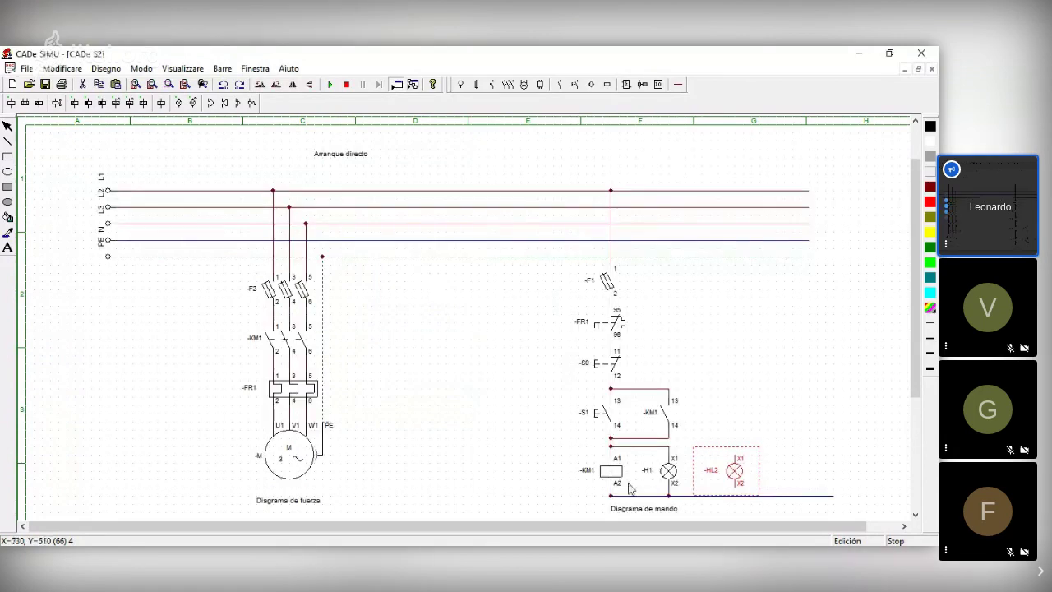
Step: Rename the signal lamp beside coil -KM1 as -HL1 and keep its colour set to Green
double_click(674, 480)
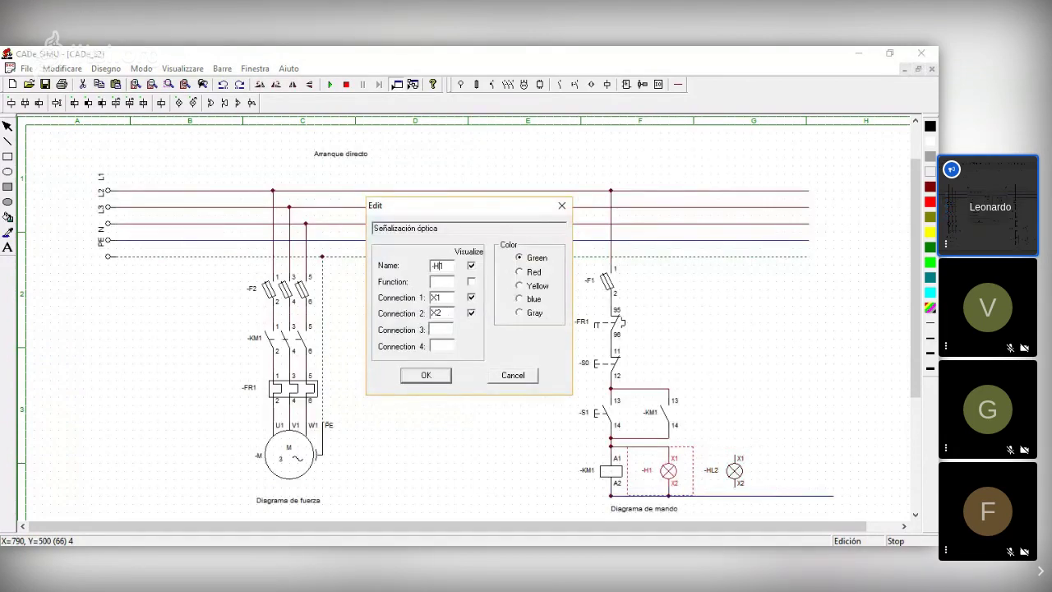
key(Escape)
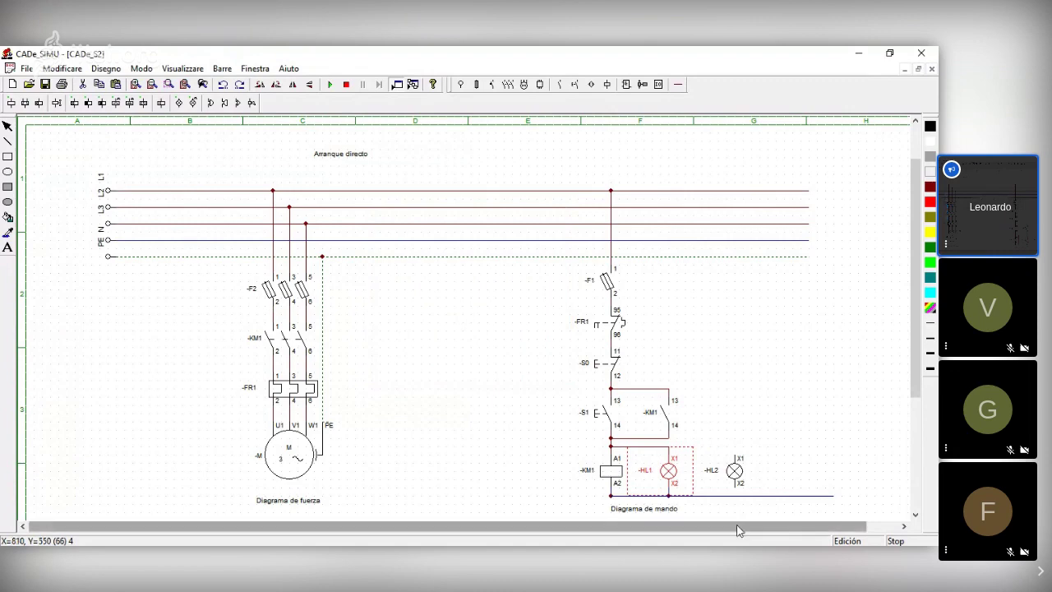
key(Delete)
key(ctrl+z)
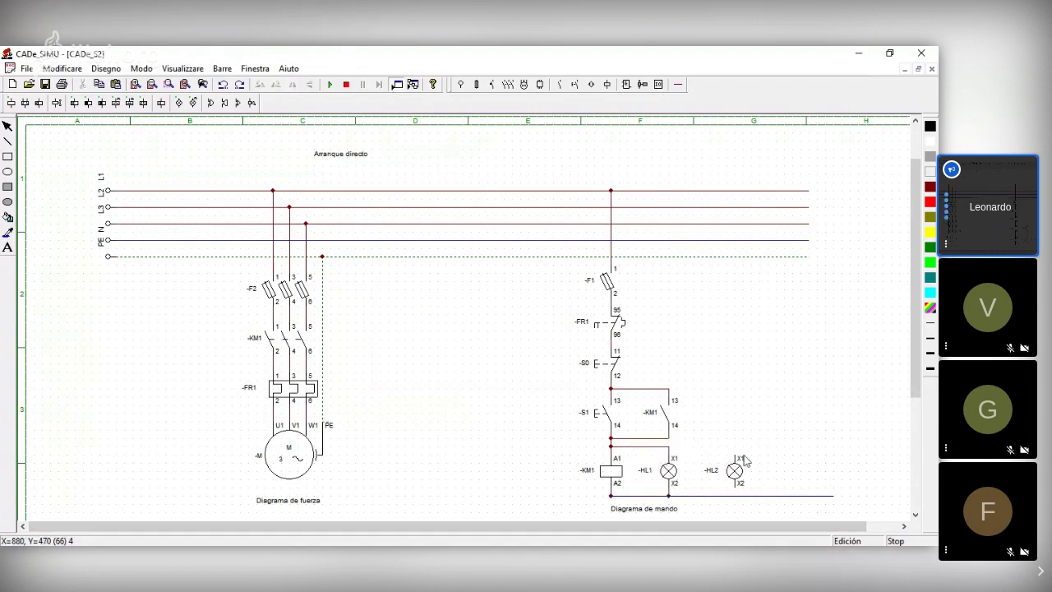
double_click(663, 479)
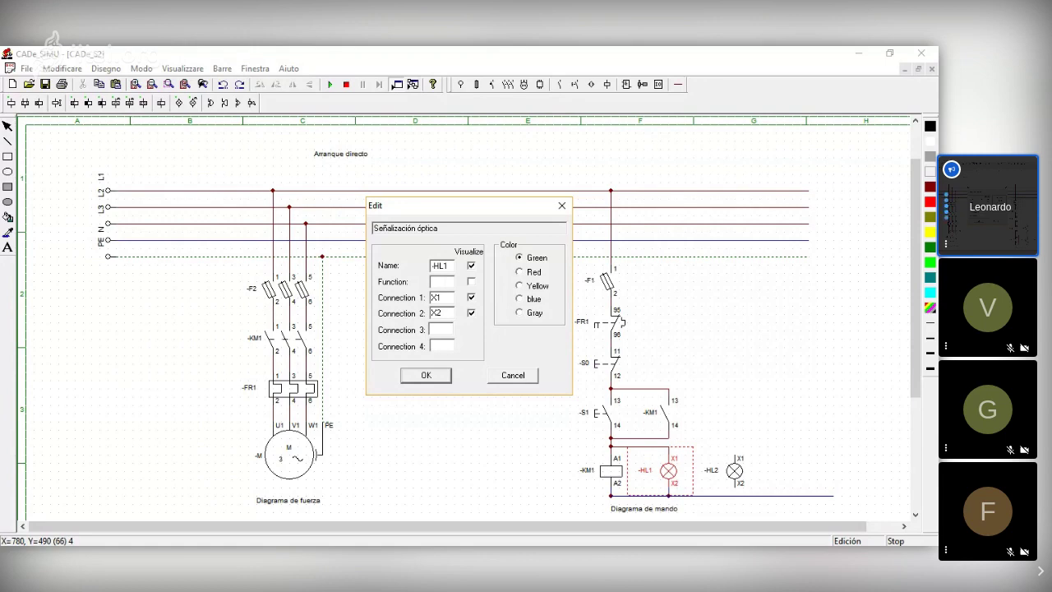
click(448, 380)
Step: Set the colour of lamp -HL2 to Yellow
drag(742, 485, 735, 481)
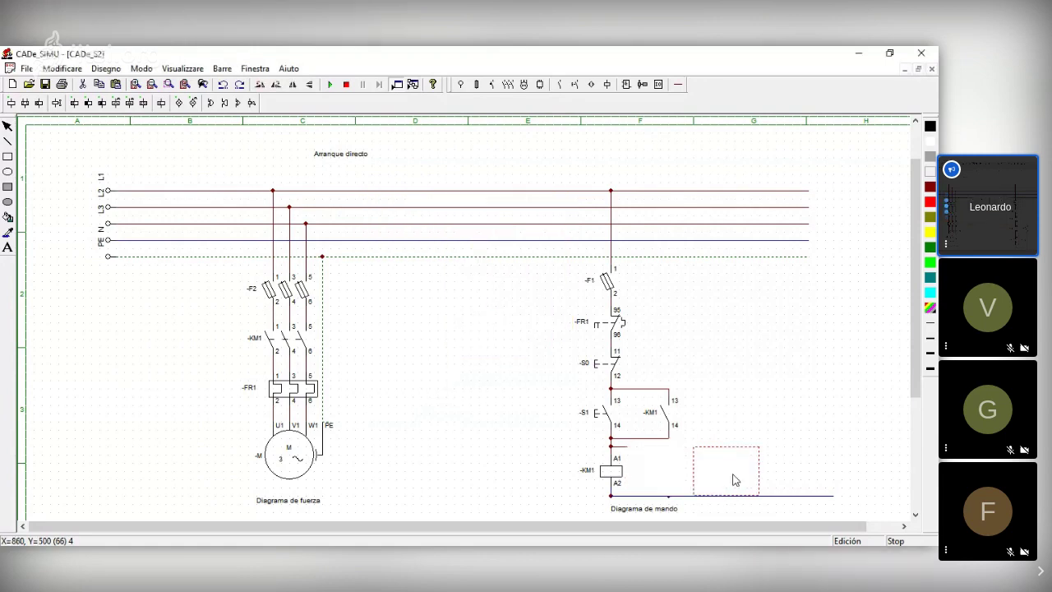
click(736, 481)
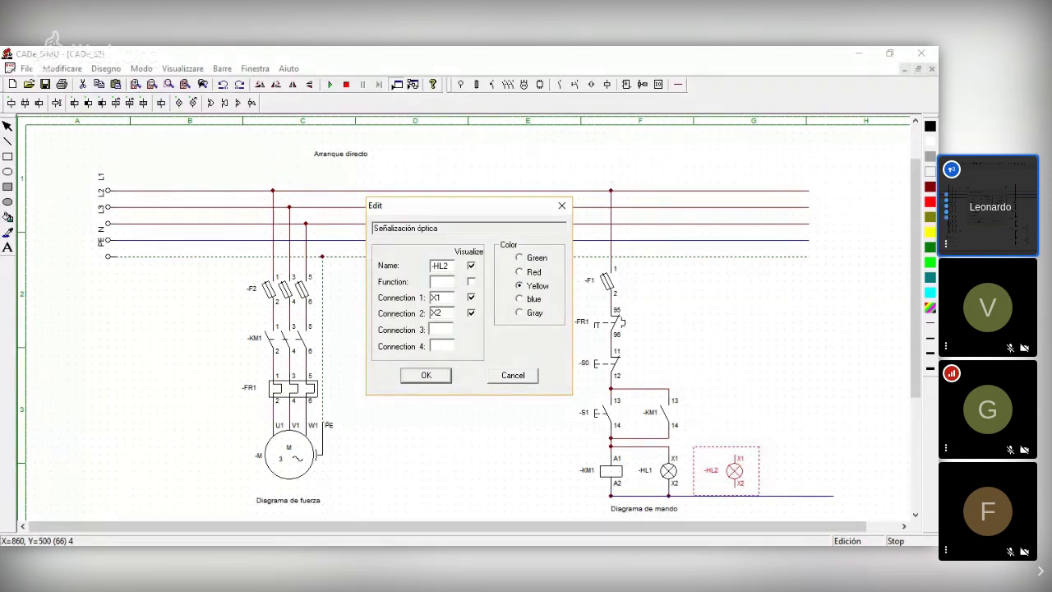
key(Return)
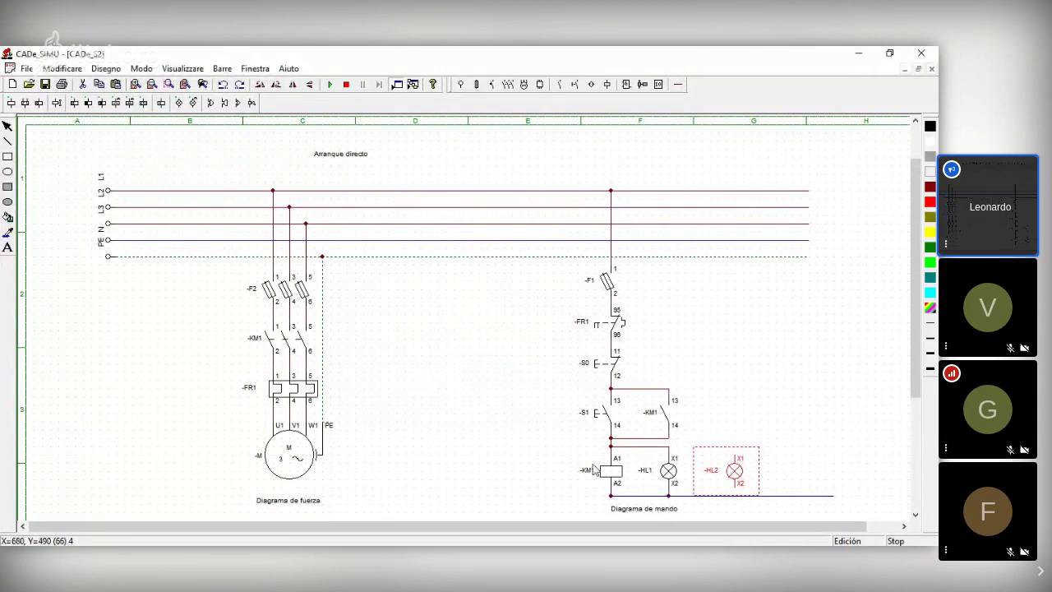
click(777, 436)
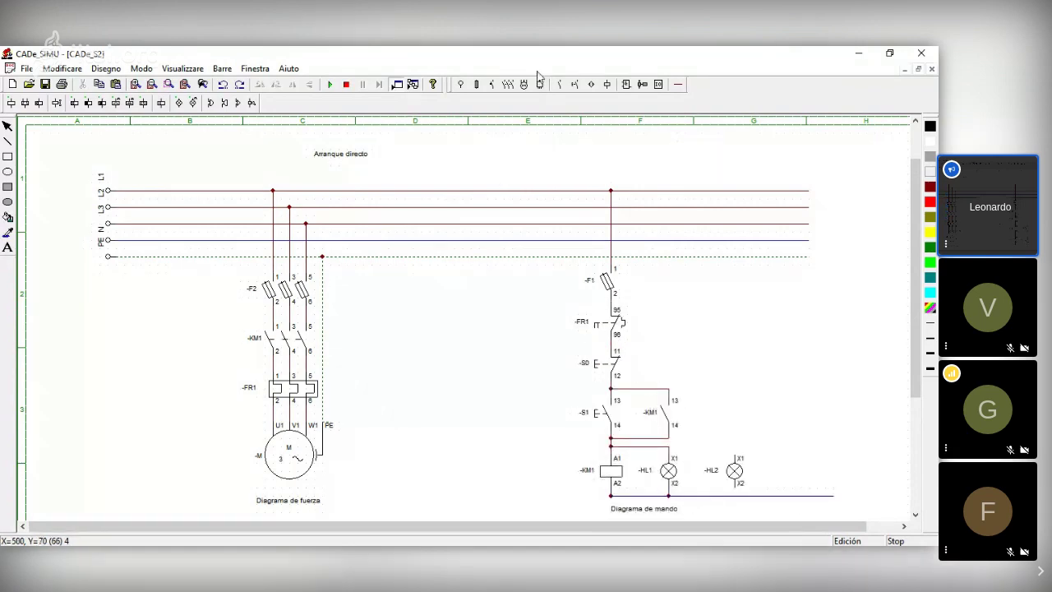
Step: Insert the thermal relay's normally open 97-98 contact above -HL2, level with the -FR1 95-96 contact
click(559, 84)
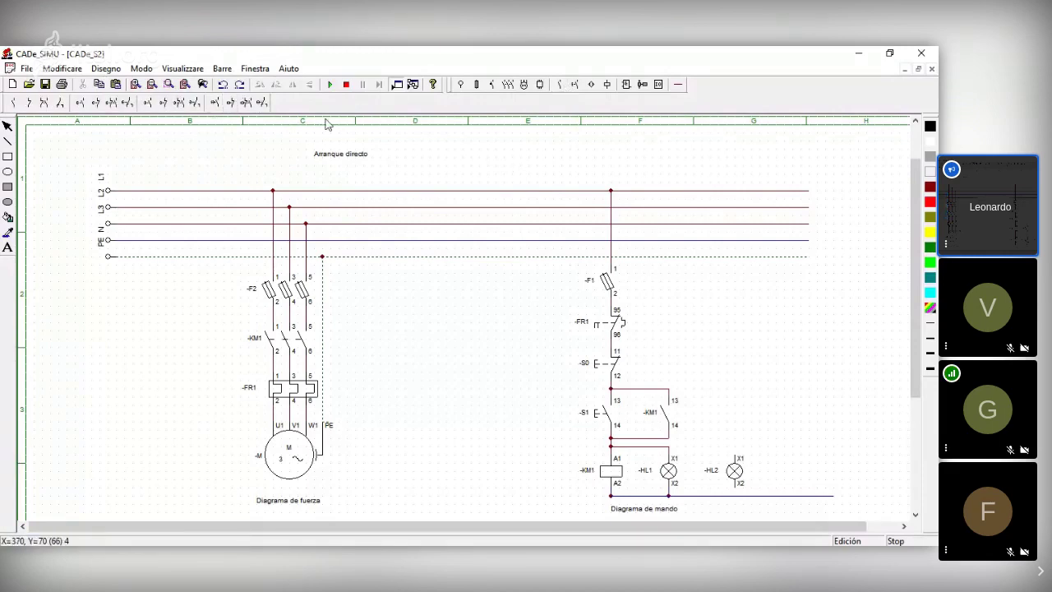
click(573, 84)
click(344, 102)
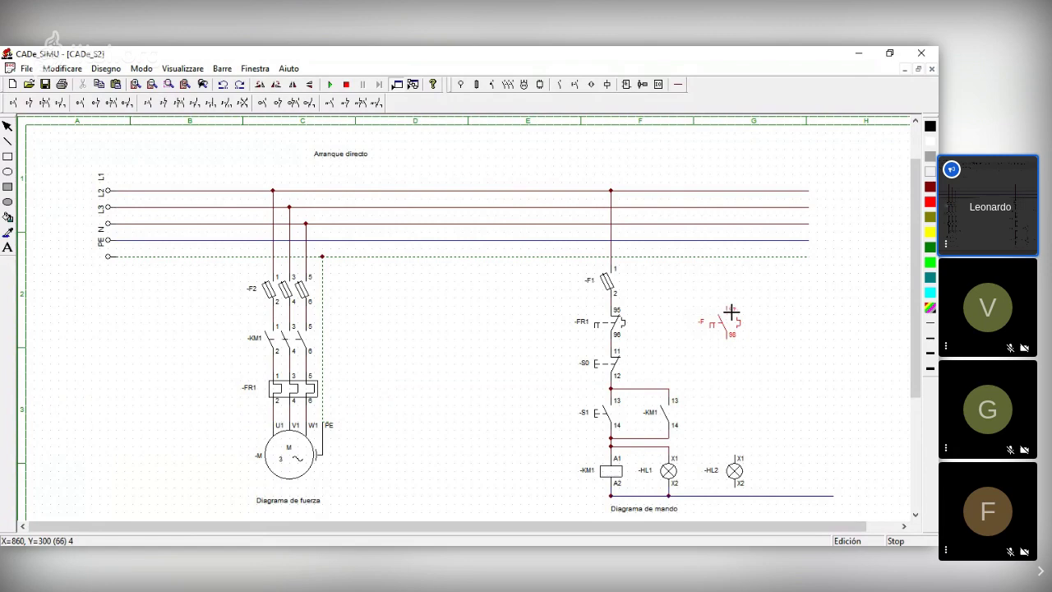
click(730, 311)
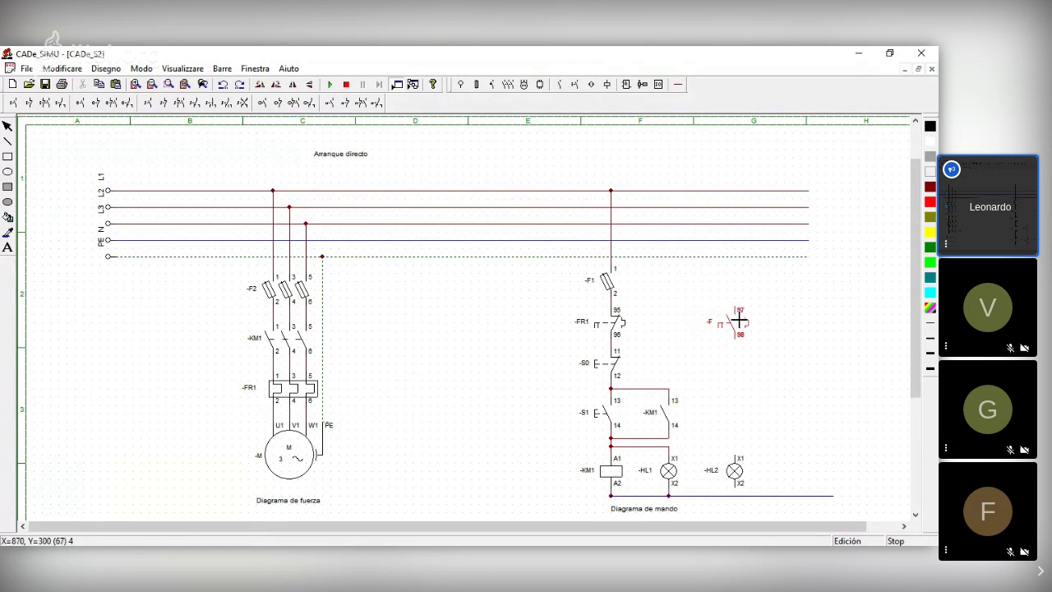
right_click(761, 401)
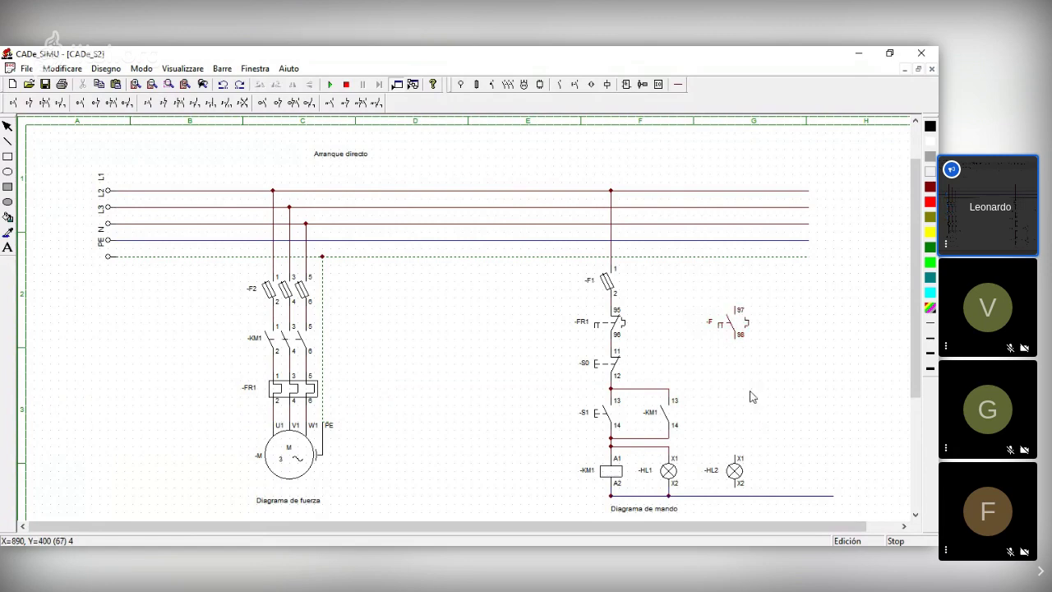
Step: Wire the 97-98 contact between the output of -F1 and lamp -HL2, and connect the lamp to the neutral line
click(678, 84)
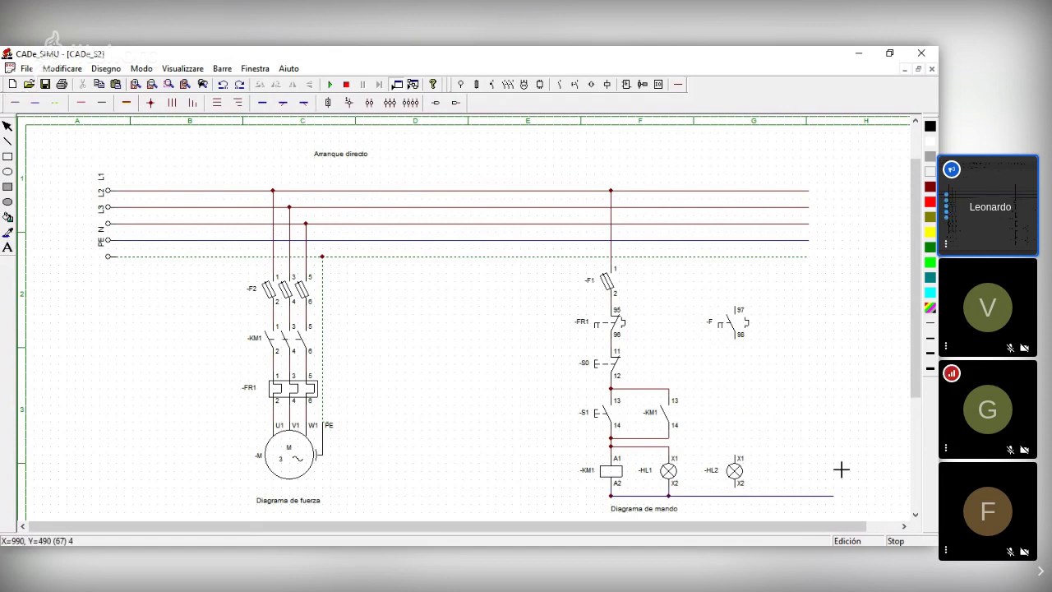
drag(735, 337, 735, 448)
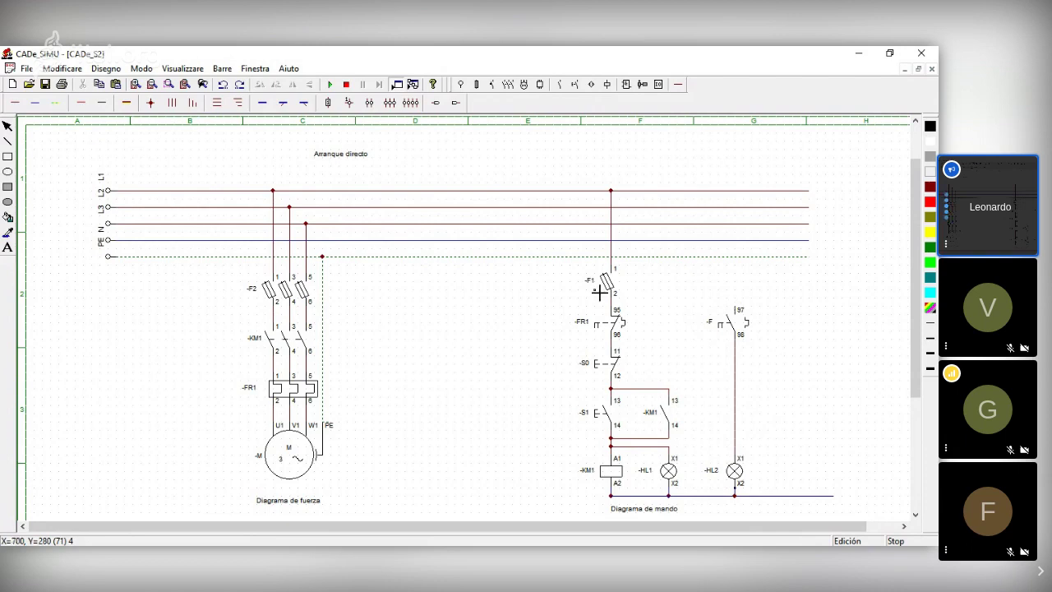
click(677, 84)
drag(739, 307, 613, 298)
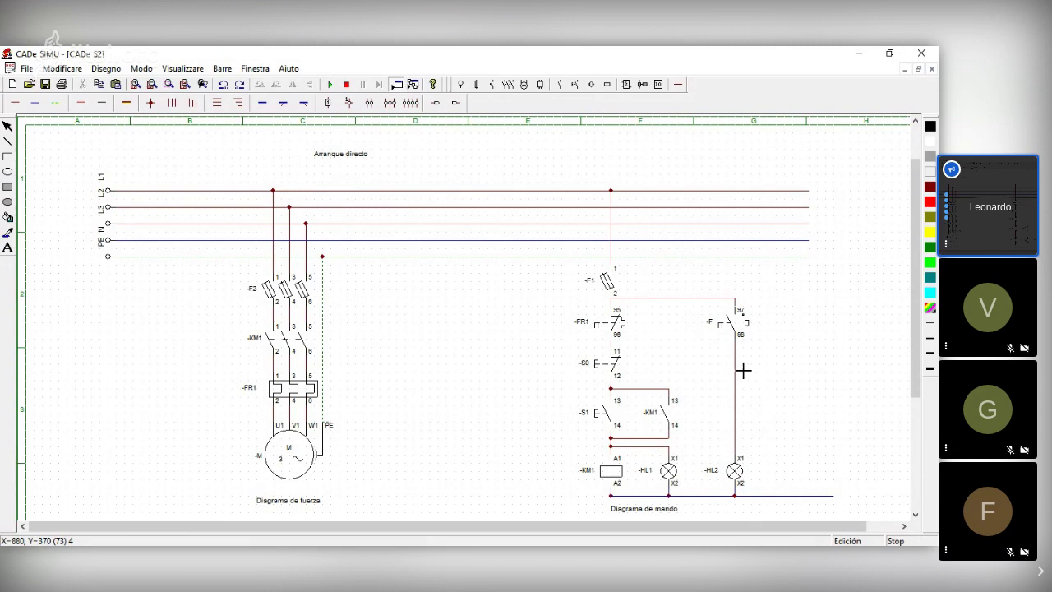
right_click(690, 355)
Step: Delete the wires above and below the 97-98 contact, shift the contact aside and return it to its place above -HL2
click(702, 299)
key(Delete)
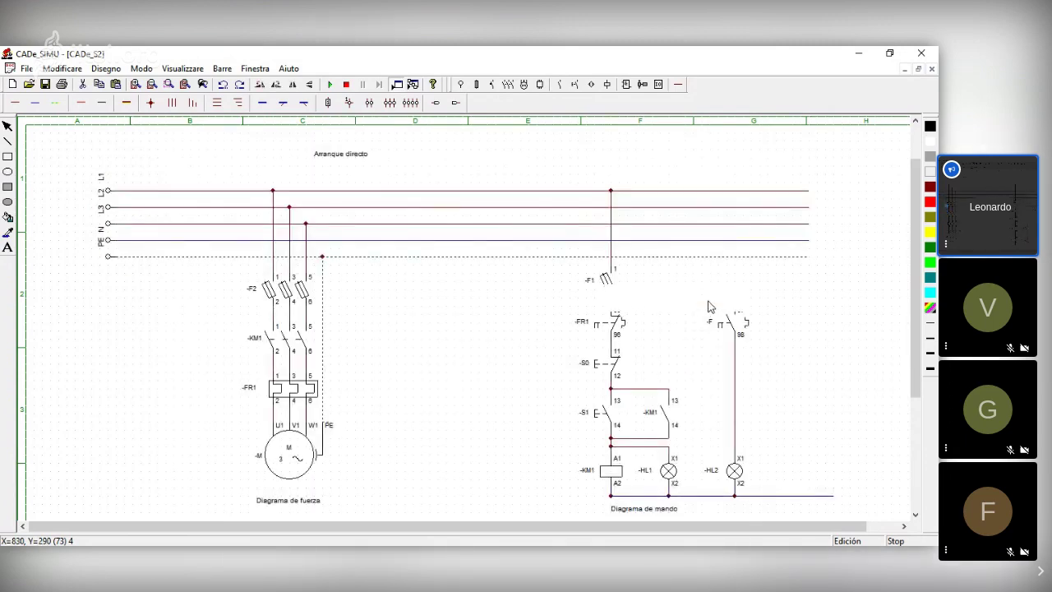
click(743, 328)
drag(743, 329, 809, 321)
click(728, 313)
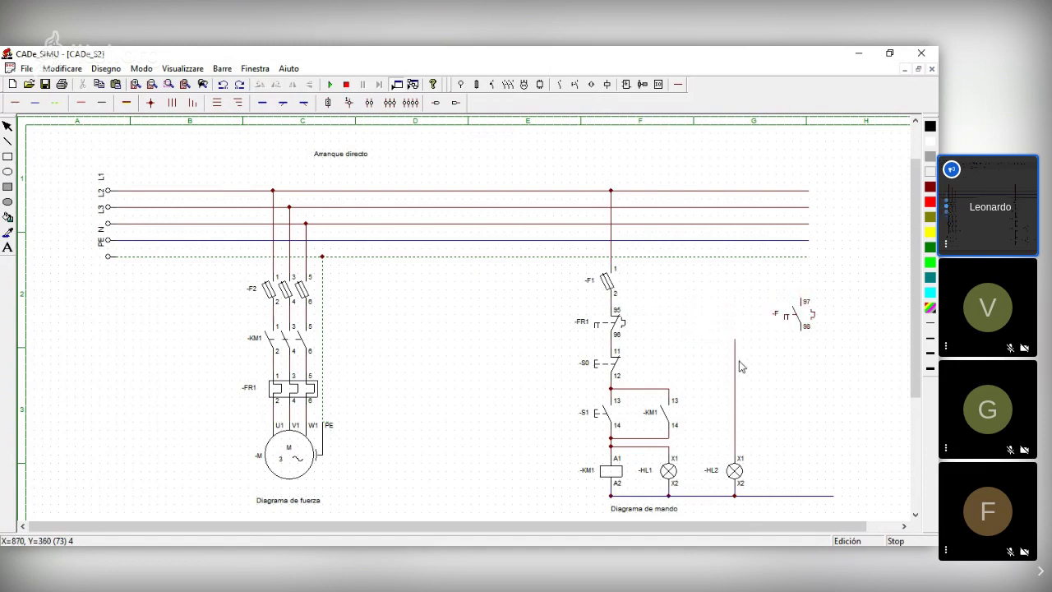
click(783, 341)
drag(783, 341, 751, 337)
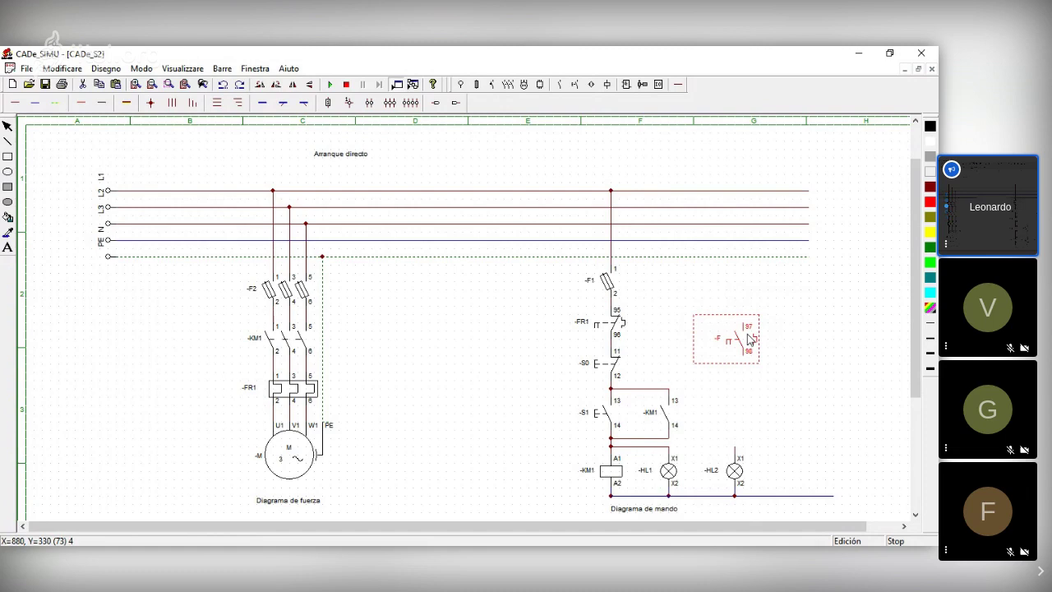
drag(750, 338, 745, 332)
drag(744, 331, 743, 331)
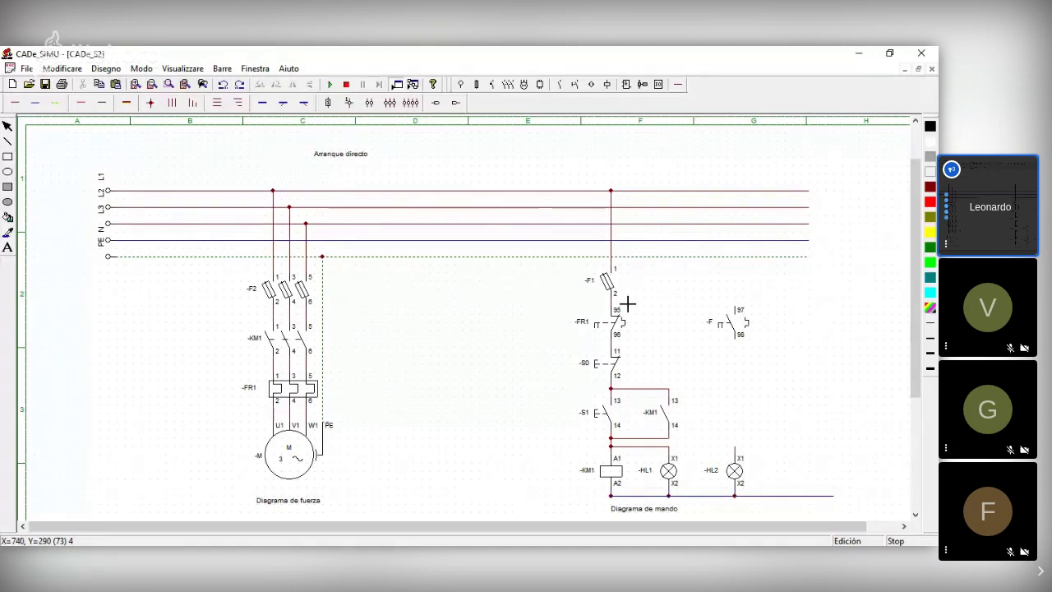
Step: Wire terminal 97 to the line below -F1 again, and terminal 98 down to lamp -HL2
drag(615, 298, 736, 298)
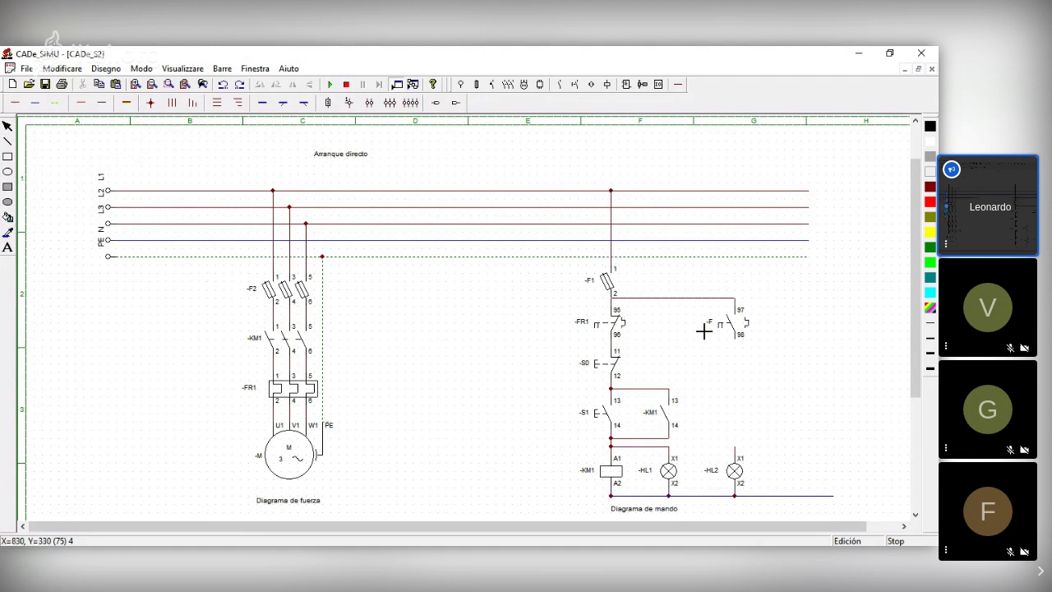
click(738, 337)
click(736, 451)
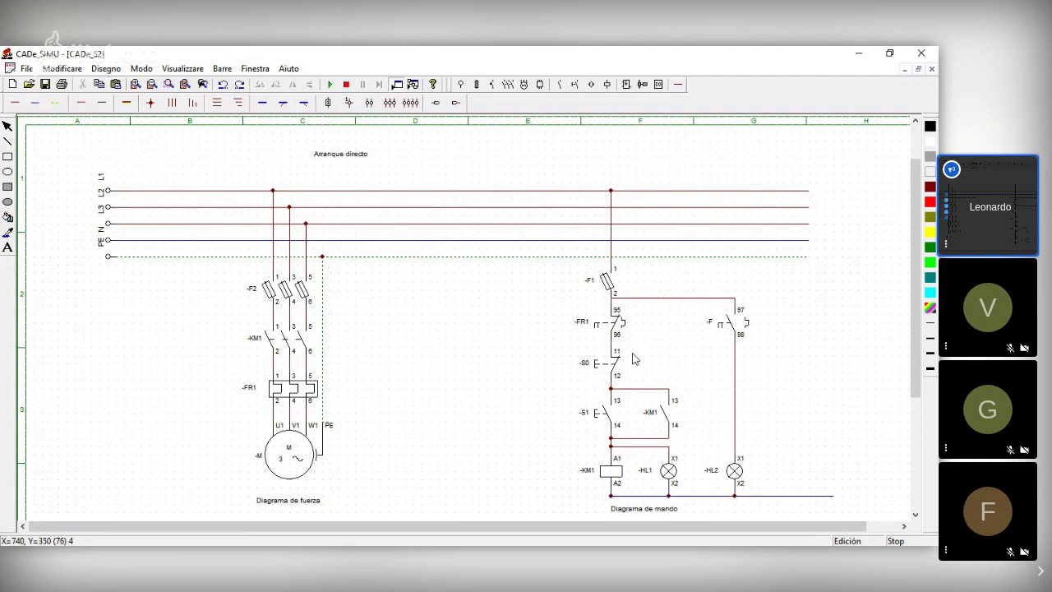
Step: Rename the 97-98 contact as -FR1 to match the thermal relay in the power circuit
click(718, 330)
click(718, 329)
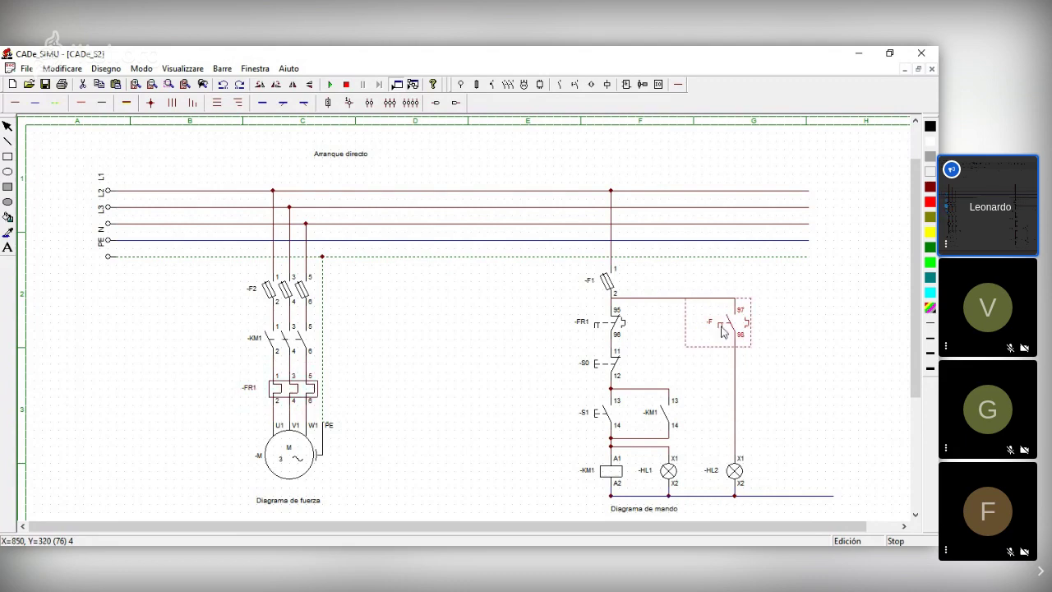
click(317, 388)
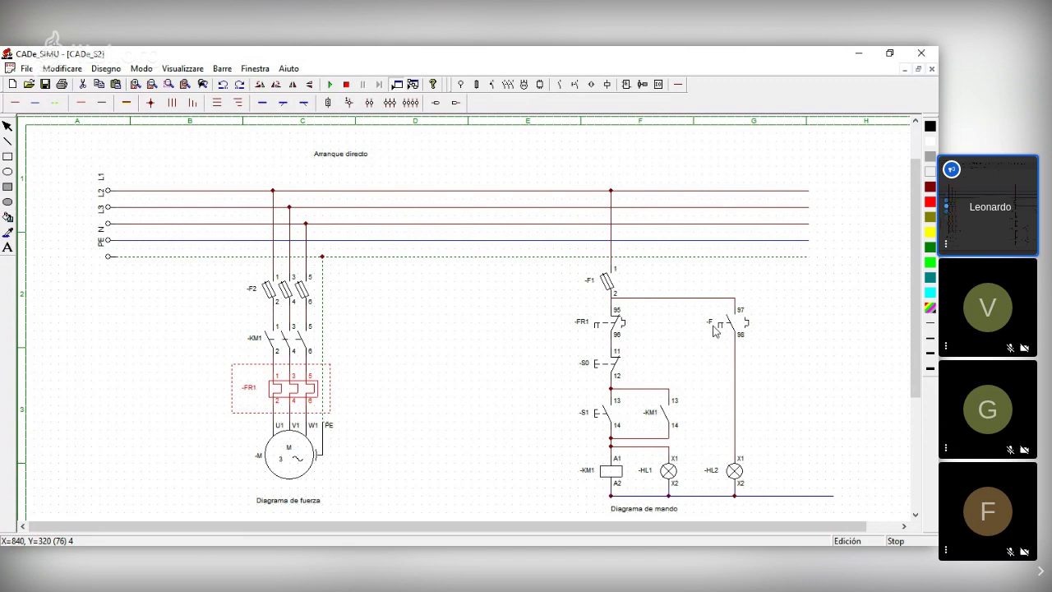
double_click(715, 330)
key(Return)
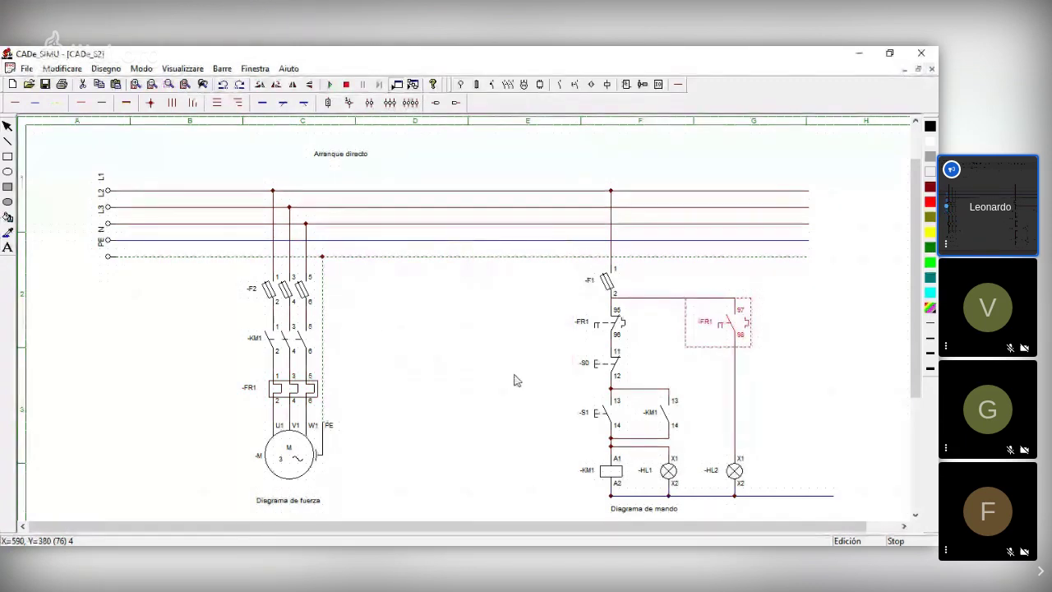
click(612, 325)
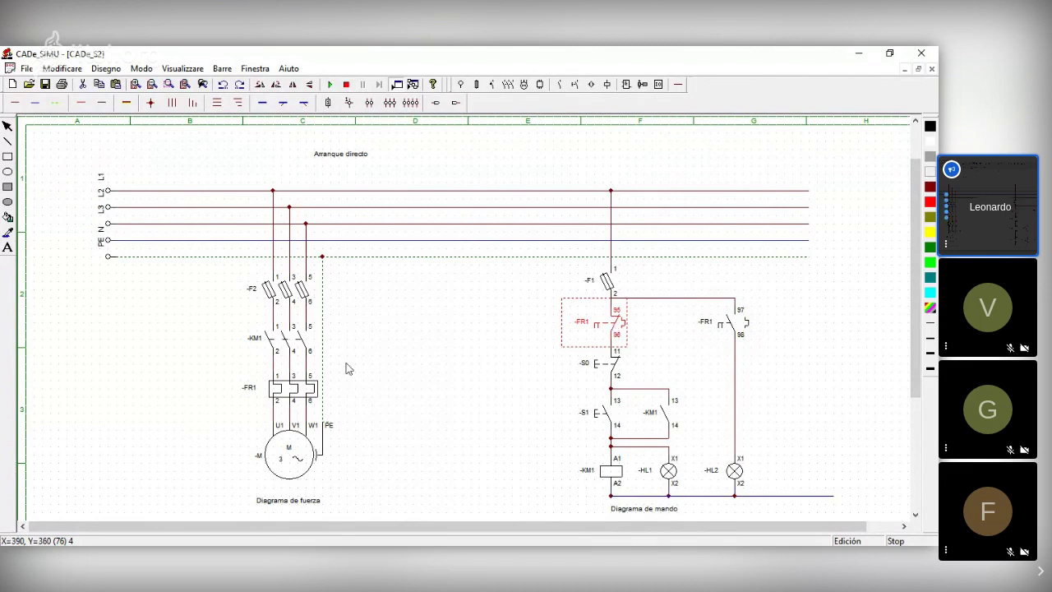
click(738, 332)
click(748, 472)
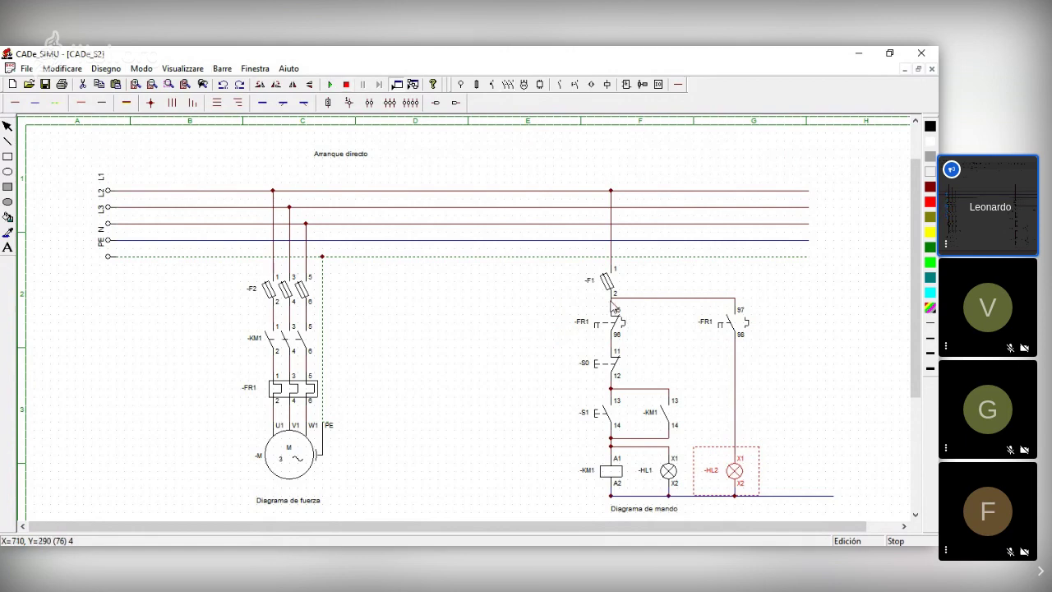
Step: Add a connection node at the branch below -F1 and delete the node at the neutral line's corner beneath coil -KM1
click(151, 103)
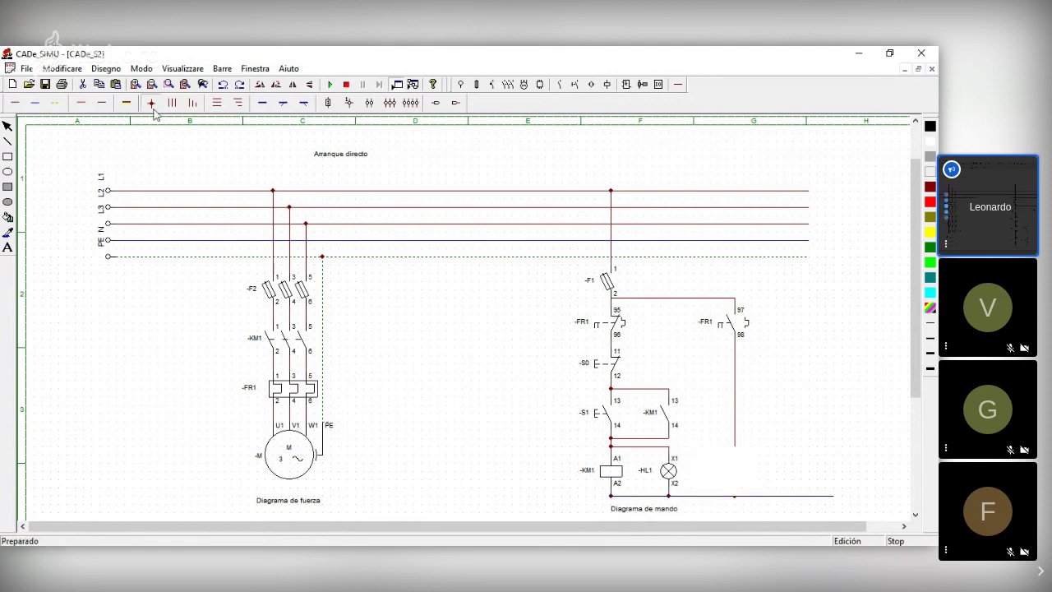
click(612, 301)
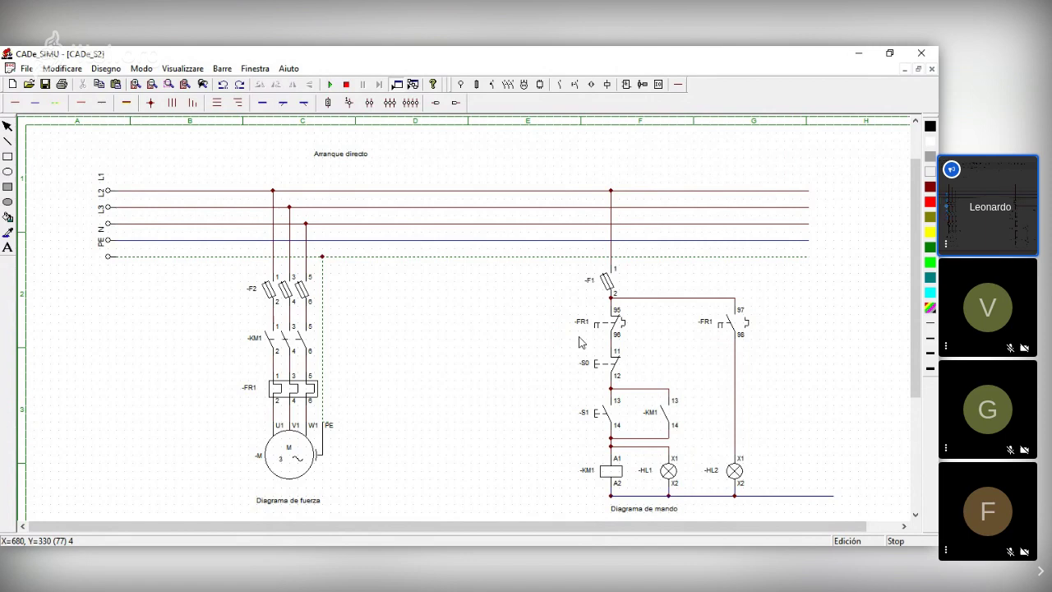
click(611, 503)
key(Delete)
scroll(515, 418, down, 1)
scroll(470, 406, up, 1)
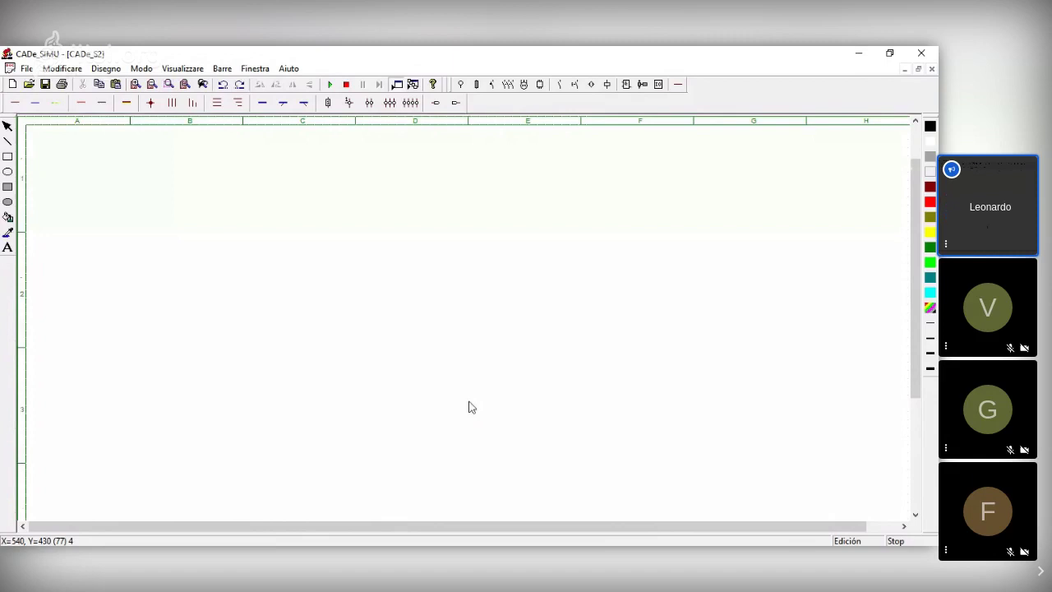
scroll(469, 408, down, 1)
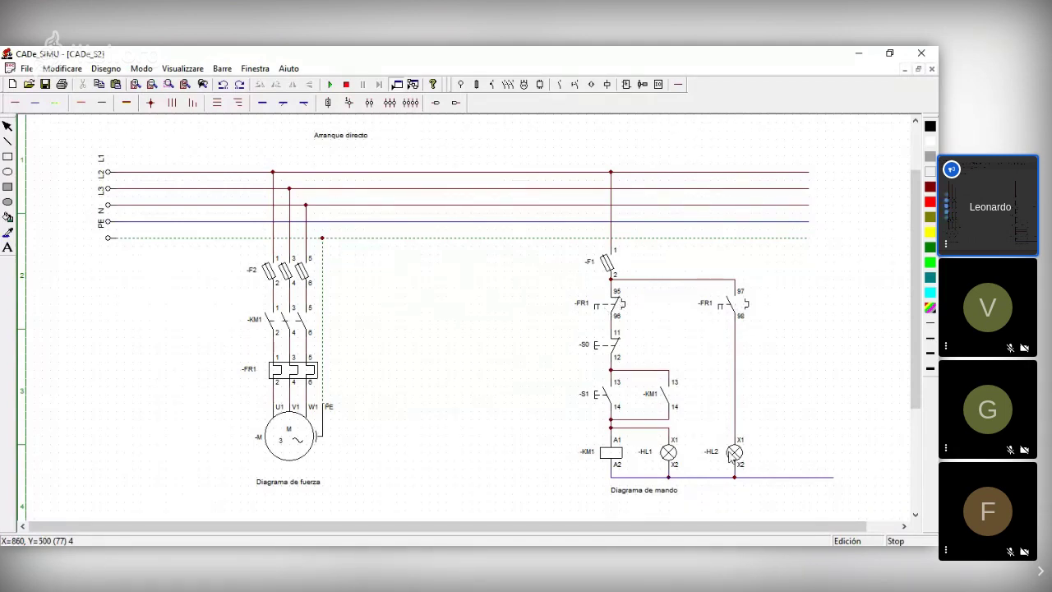
click(617, 349)
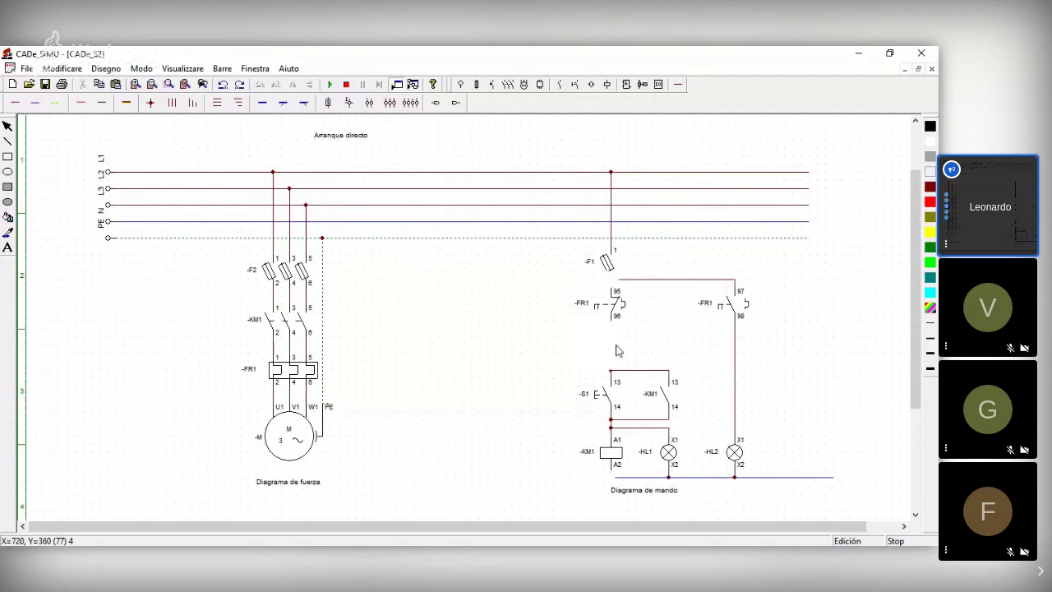
Step: Examine start pushbutton -S1, stop pushbutton -S0, coil -KM1, its 13-14 holding contact and the -KM1 main contacts in the power circuit
click(606, 396)
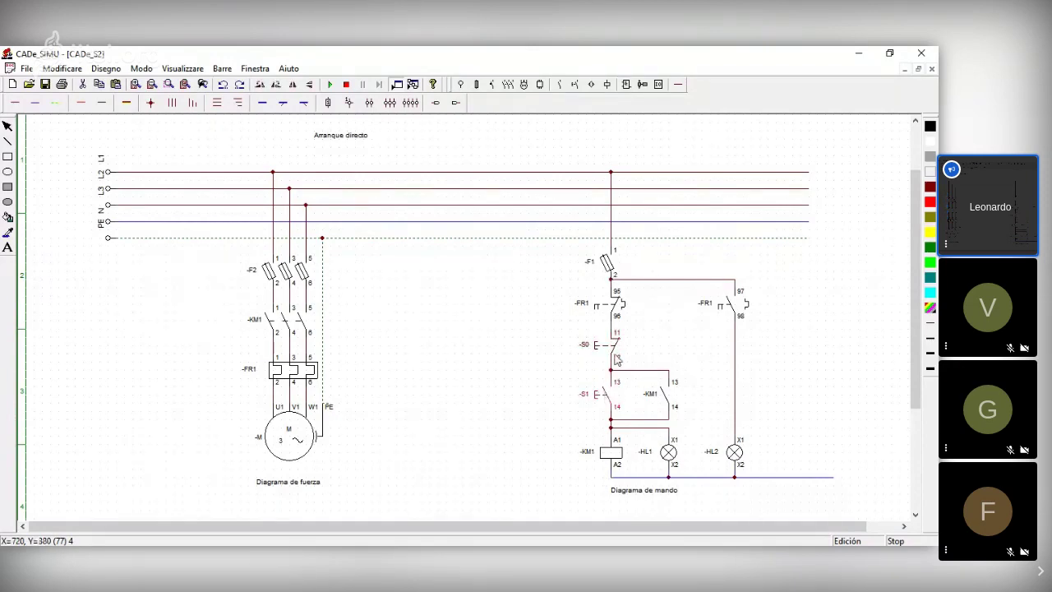
click(609, 397)
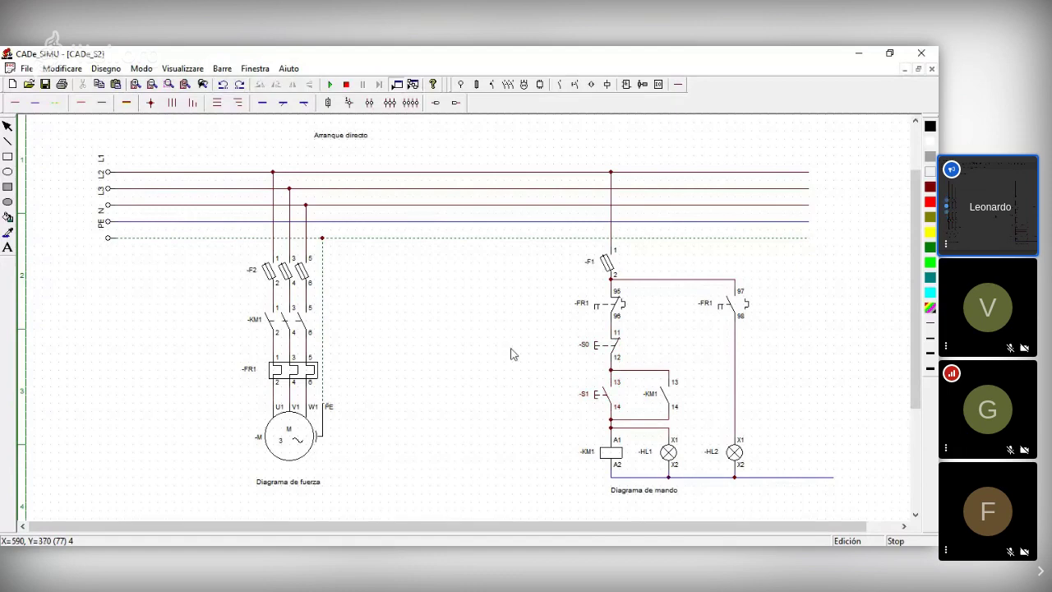
mouse_move(521, 337)
mouse_down()
mouse_move(640, 419)
mouse_move(684, 470)
mouse_up()
click(601, 349)
click(666, 399)
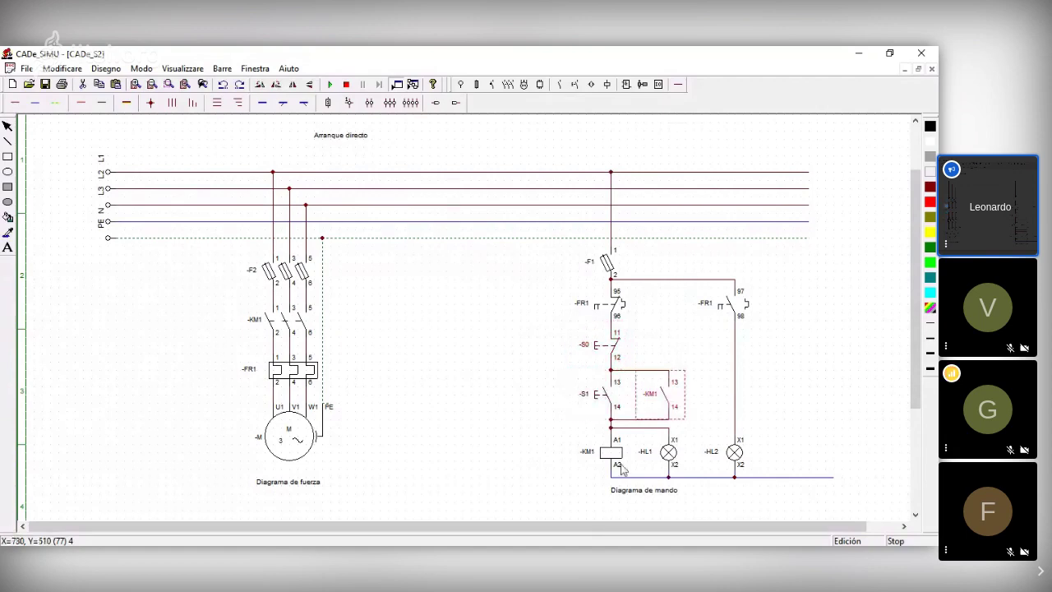
click(622, 468)
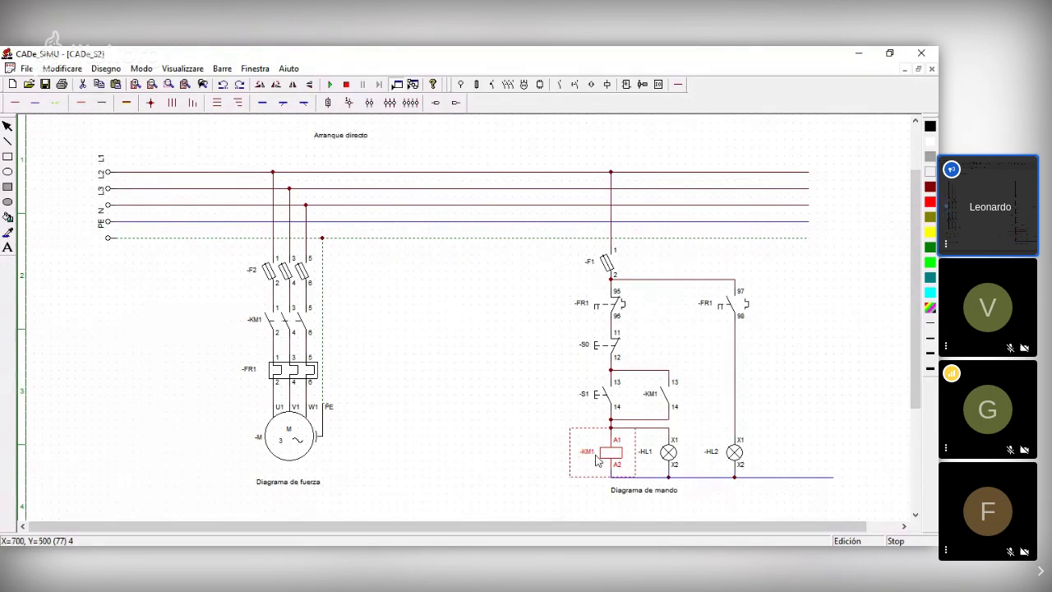
click(667, 404)
click(619, 458)
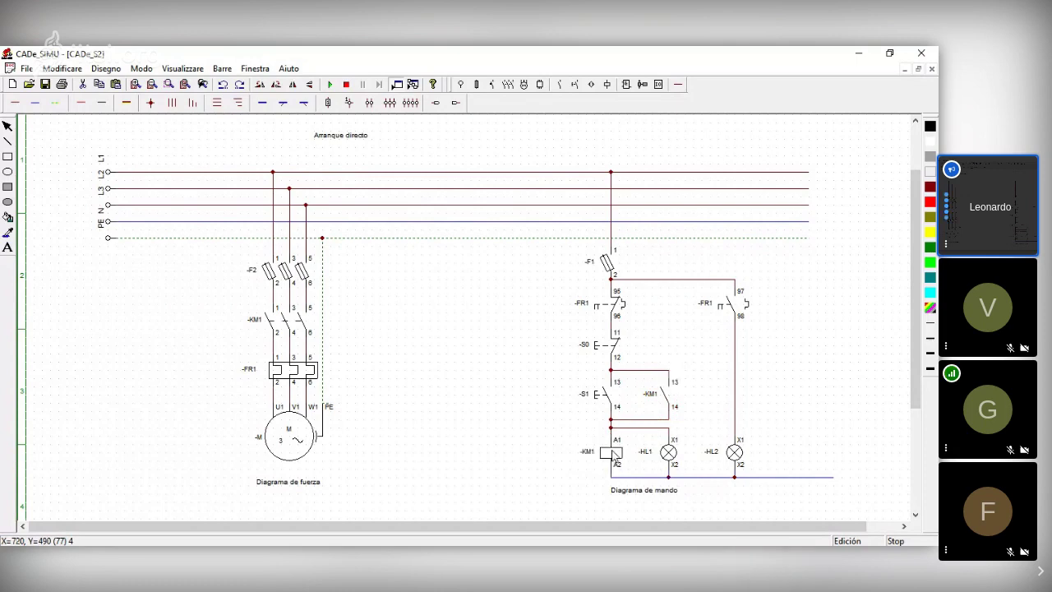
click(616, 453)
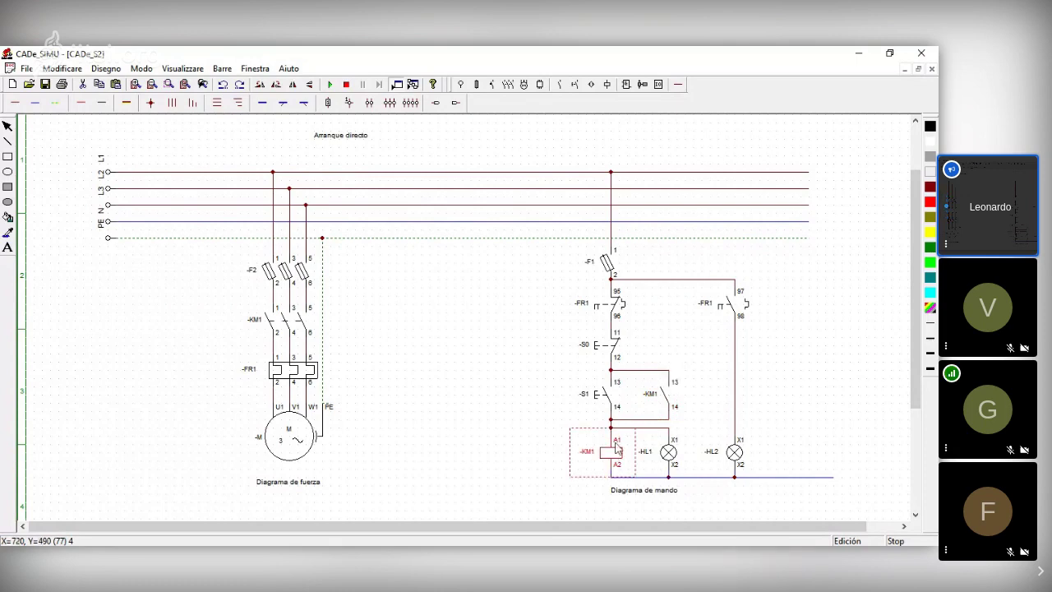
click(660, 393)
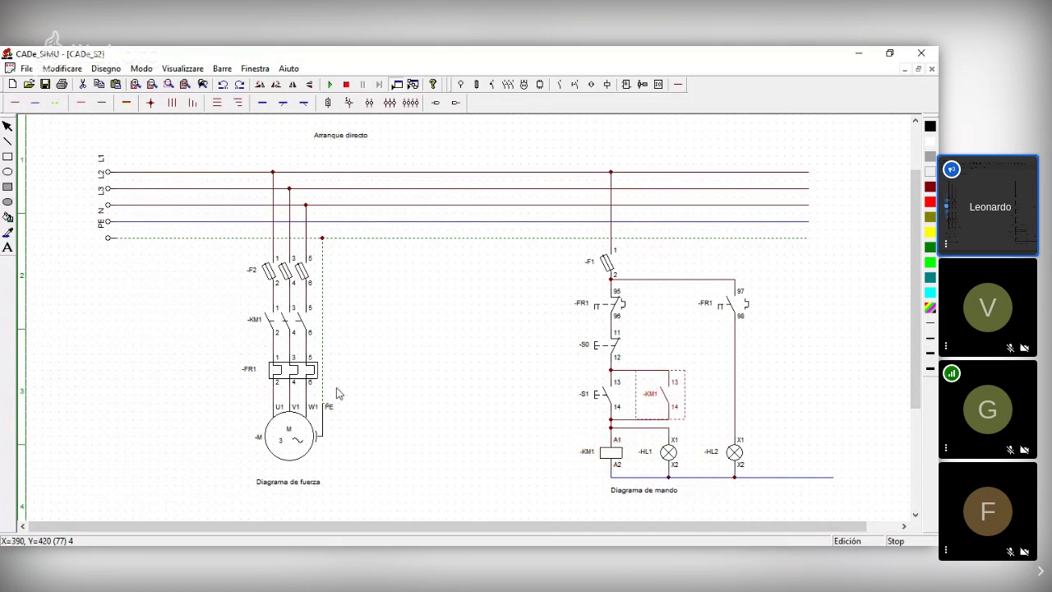
click(291, 321)
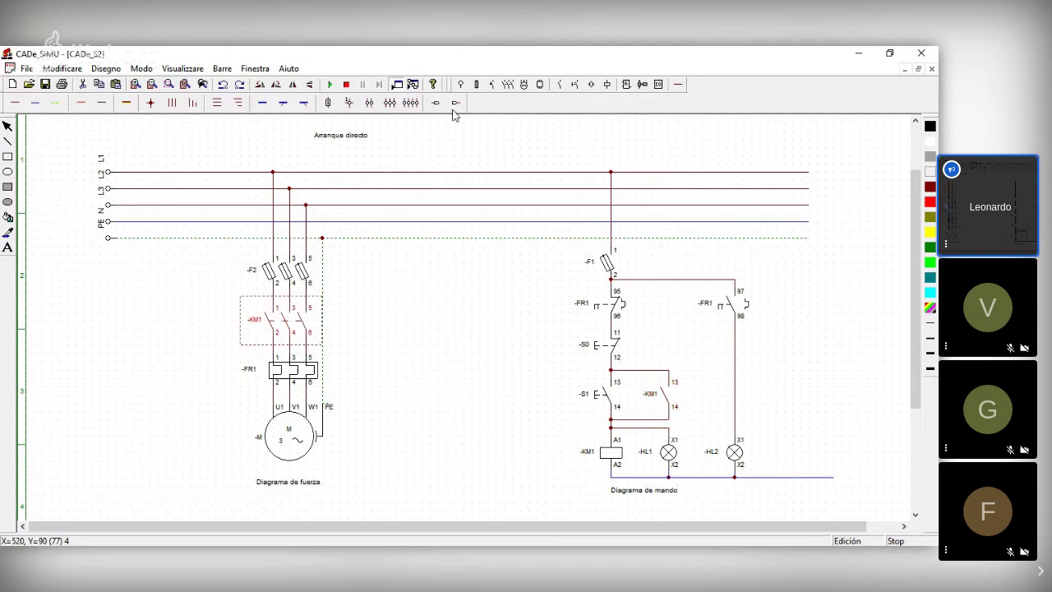
Step: Start the simulation and close control fuse -F1 and three-pole fuse -F2
click(330, 84)
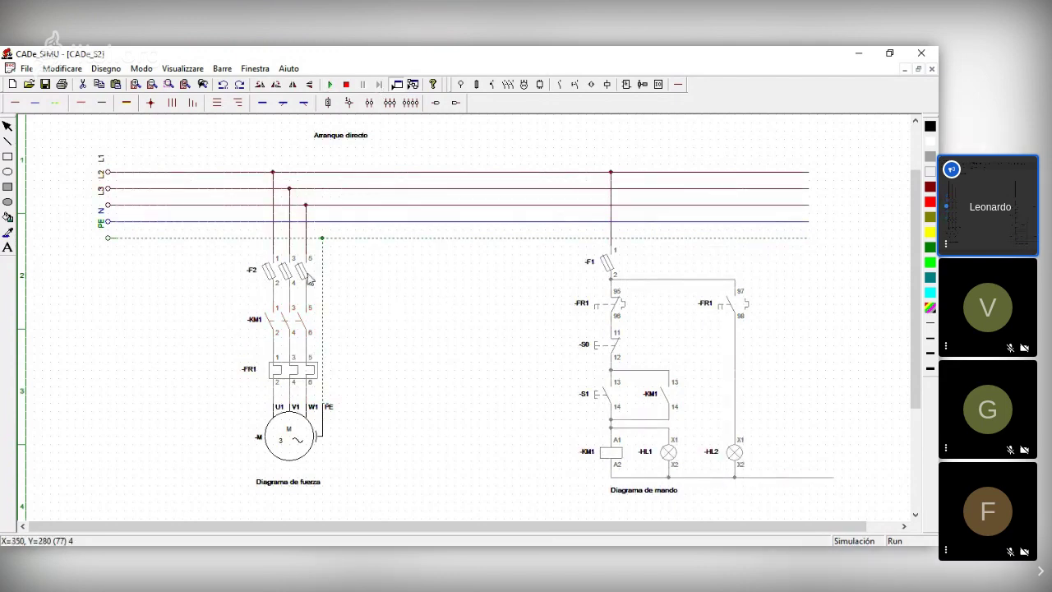
click(608, 262)
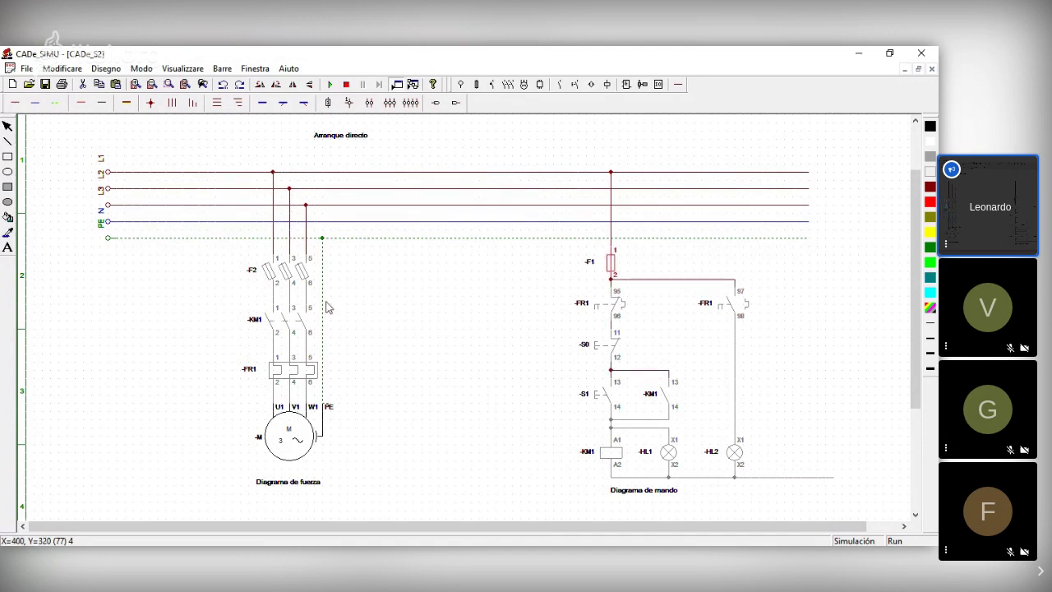
click(289, 271)
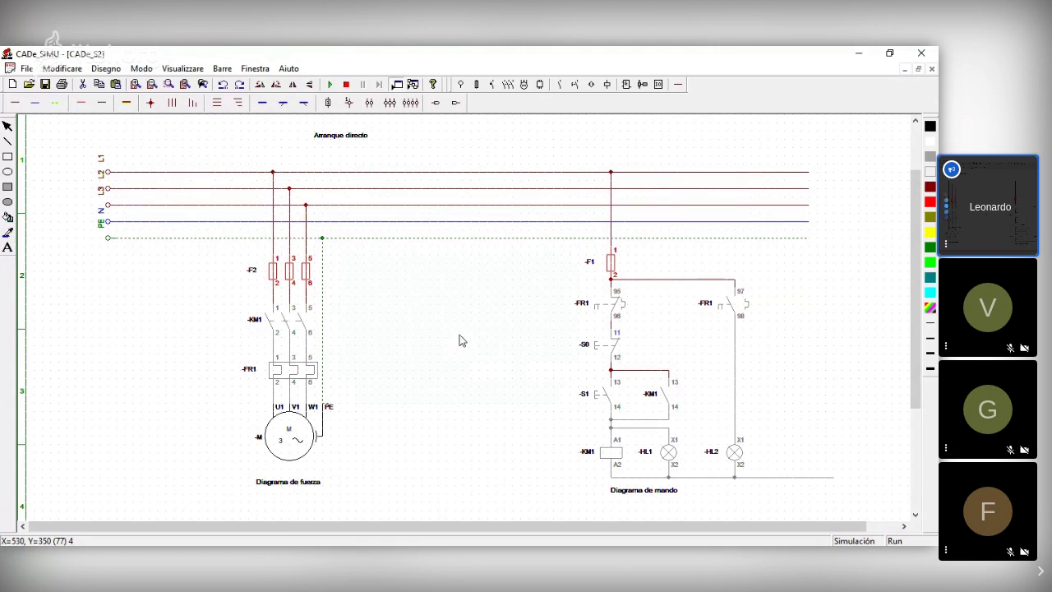
Step: Test start pushbutton -S1 repeatedly in the running simulation, and stop the simulation
click(606, 395)
click(605, 397)
click(605, 398)
click(605, 398)
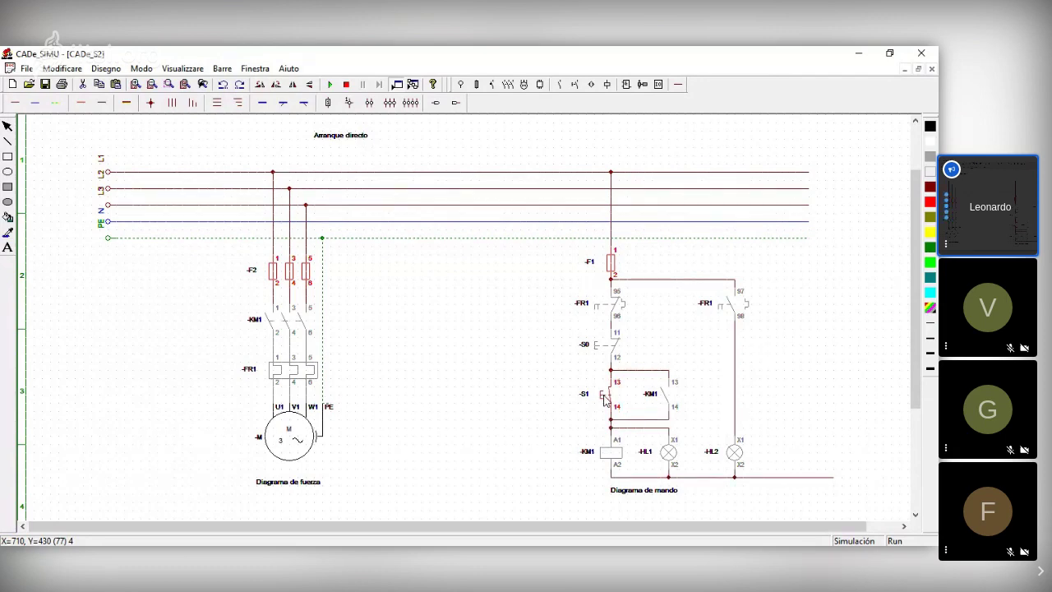
click(605, 398)
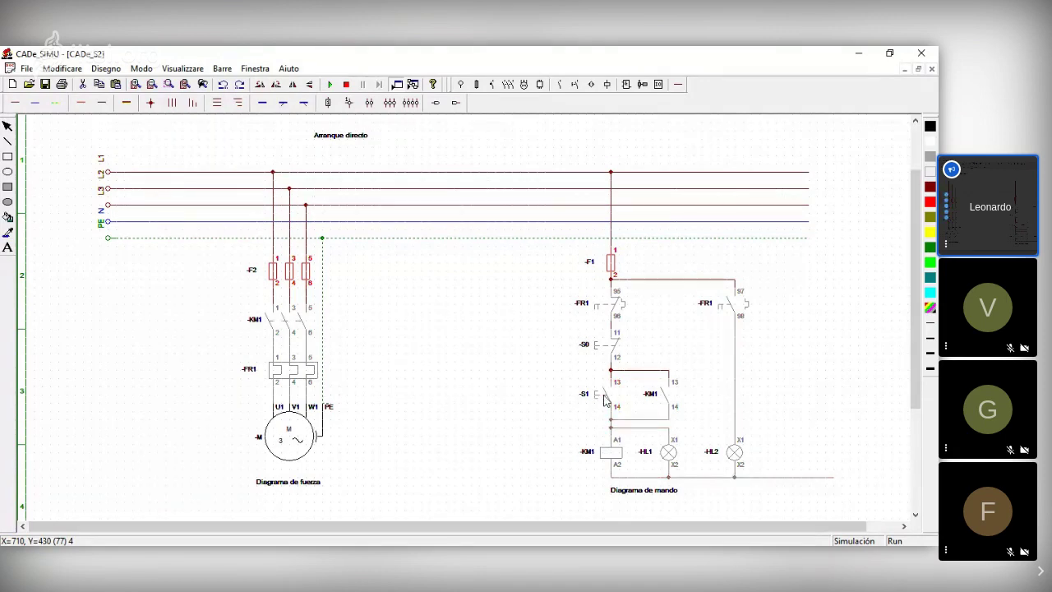
click(605, 397)
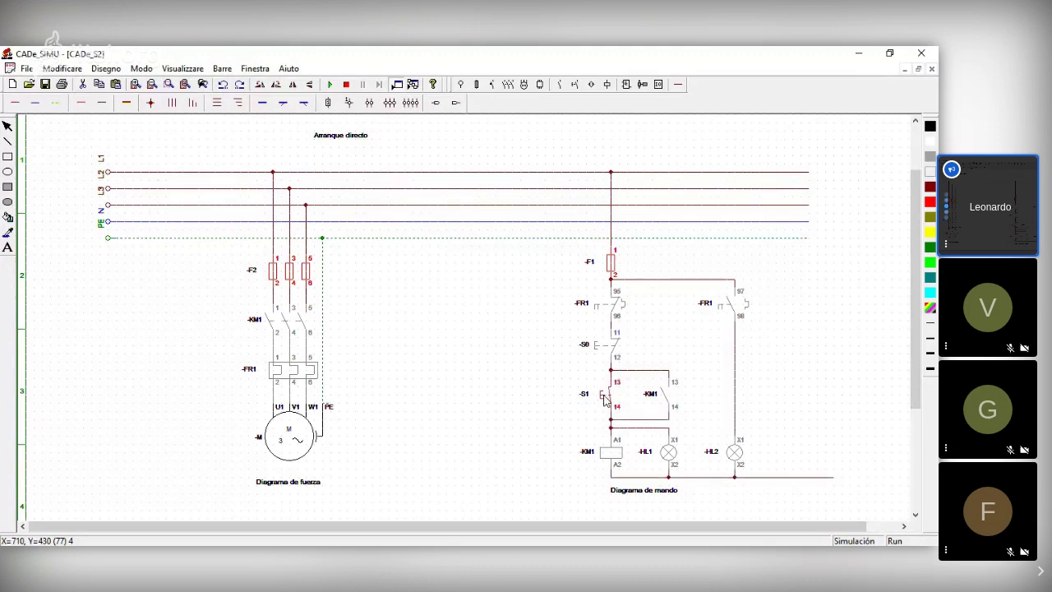
click(605, 398)
click(606, 398)
click(605, 398)
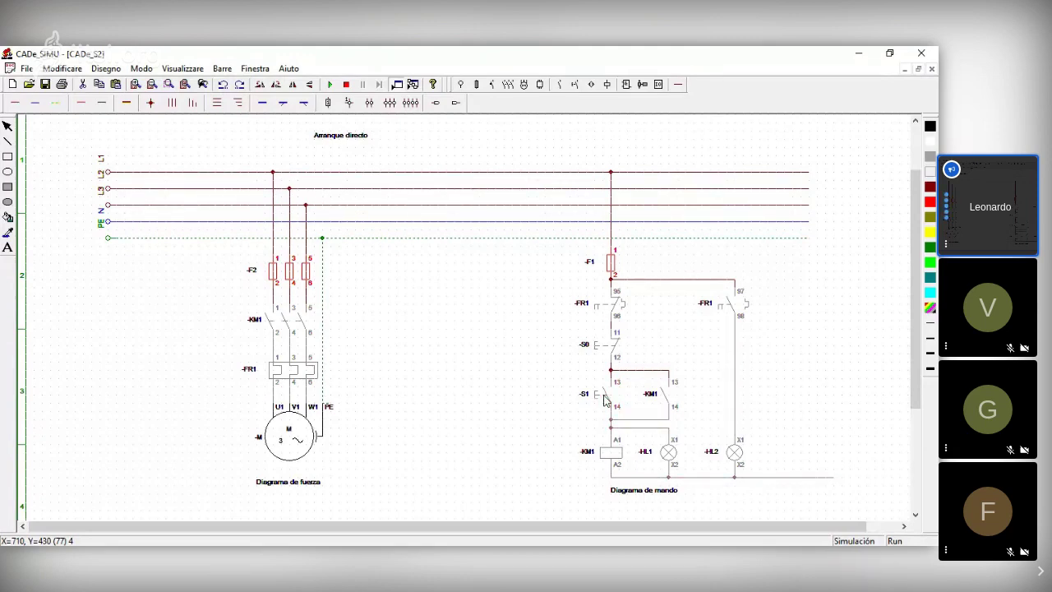
click(604, 399)
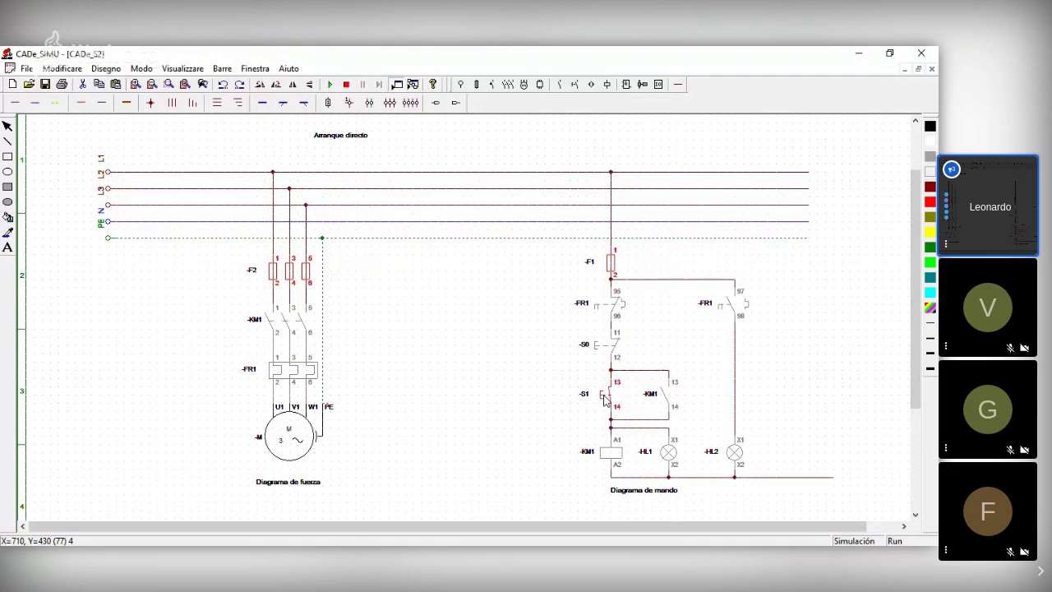
click(604, 399)
click(605, 398)
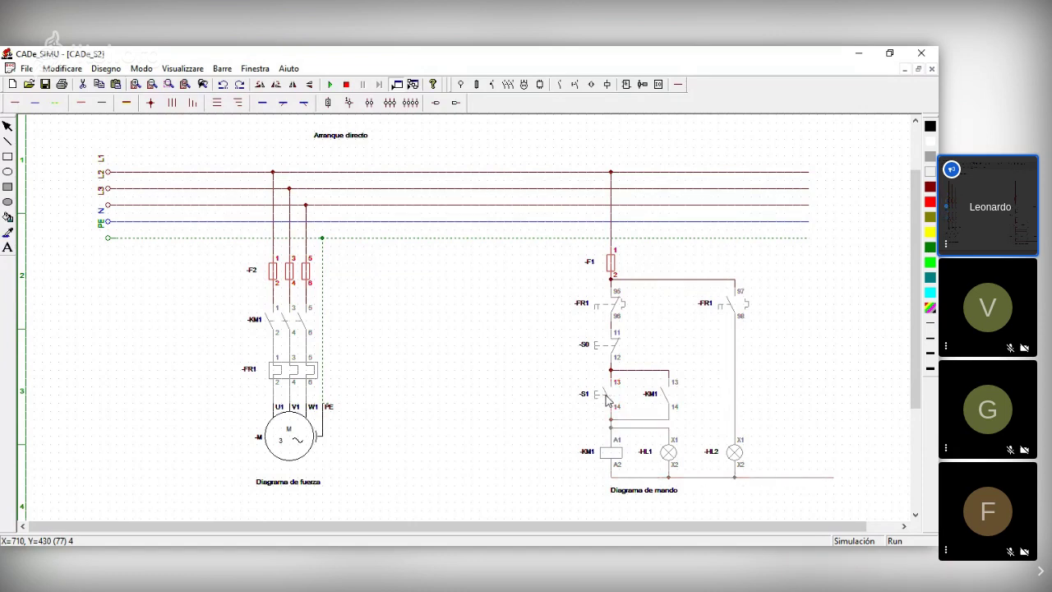
click(605, 397)
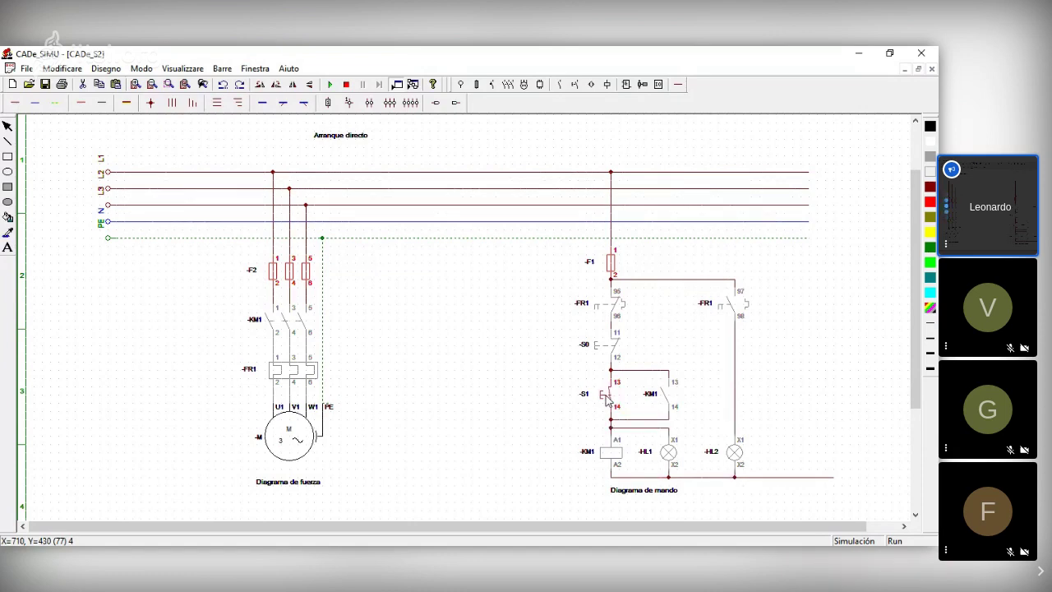
click(609, 394)
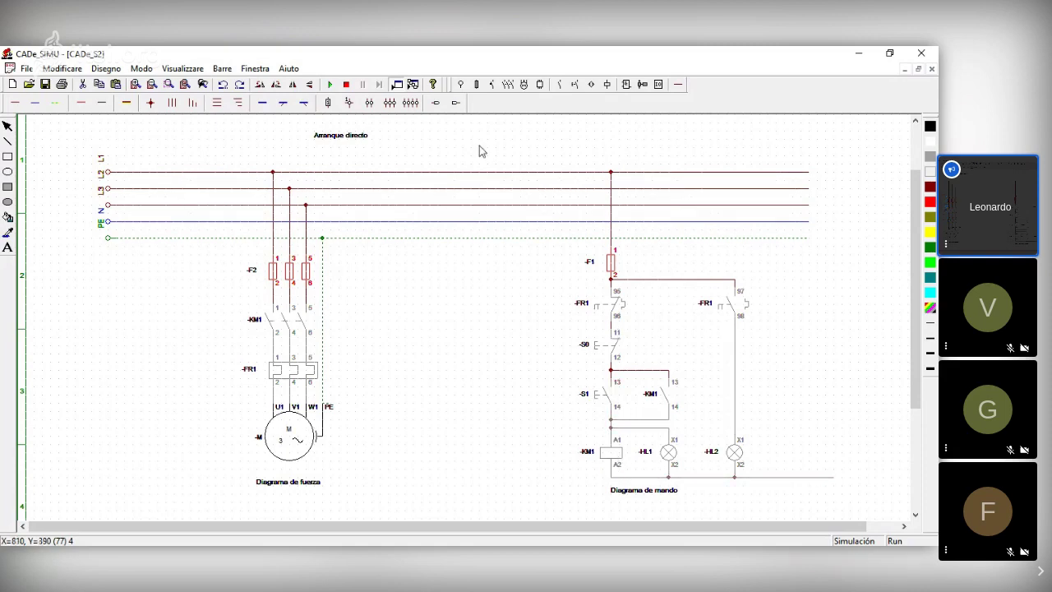
click(349, 86)
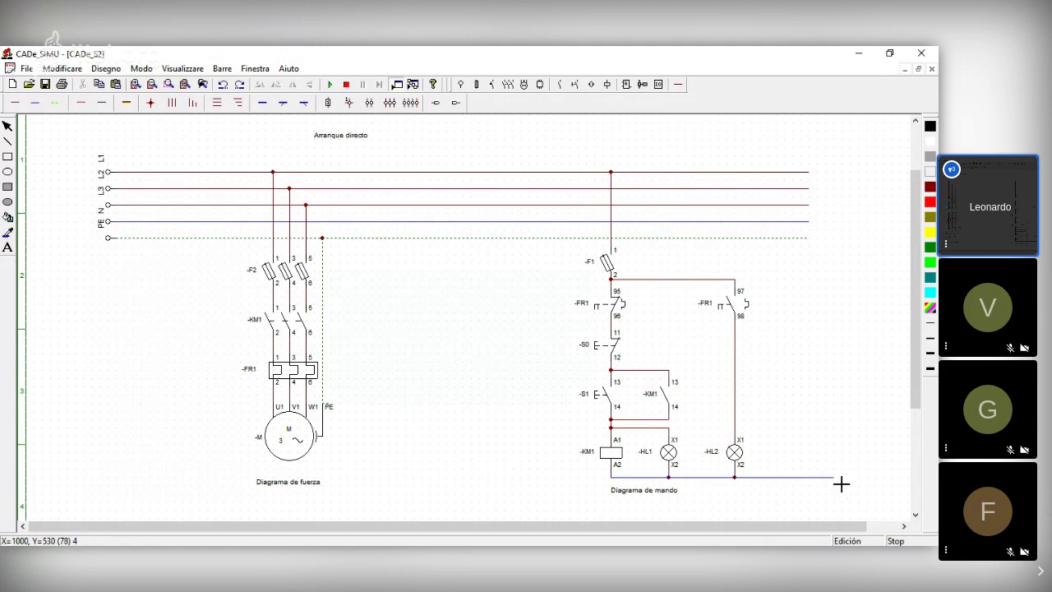
Step: Wire the open end of the control circuit's neutral line up to the end of supply line N
drag(837, 482, 832, 238)
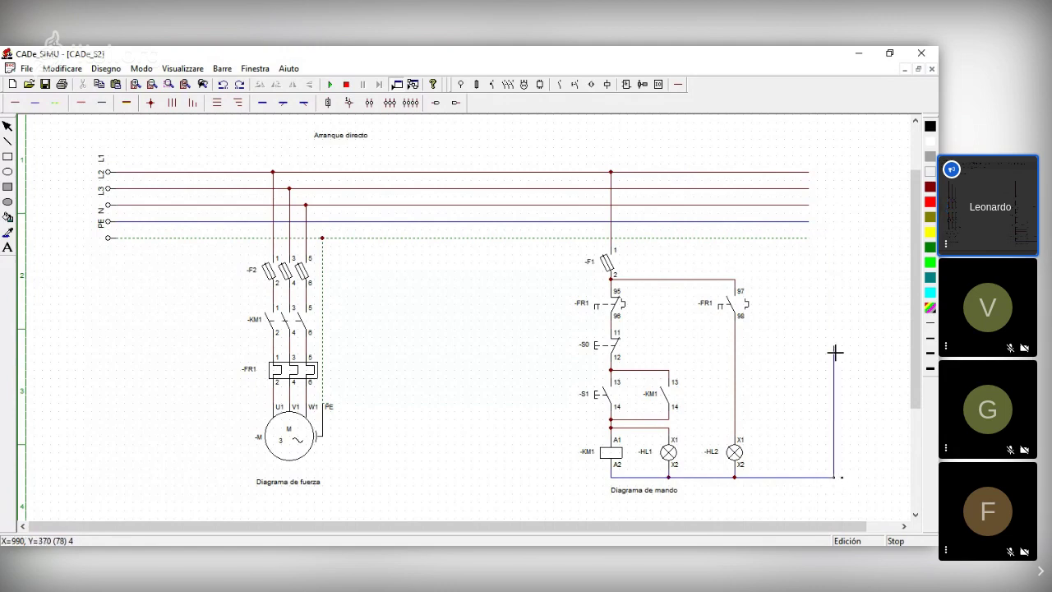
drag(831, 365, 810, 222)
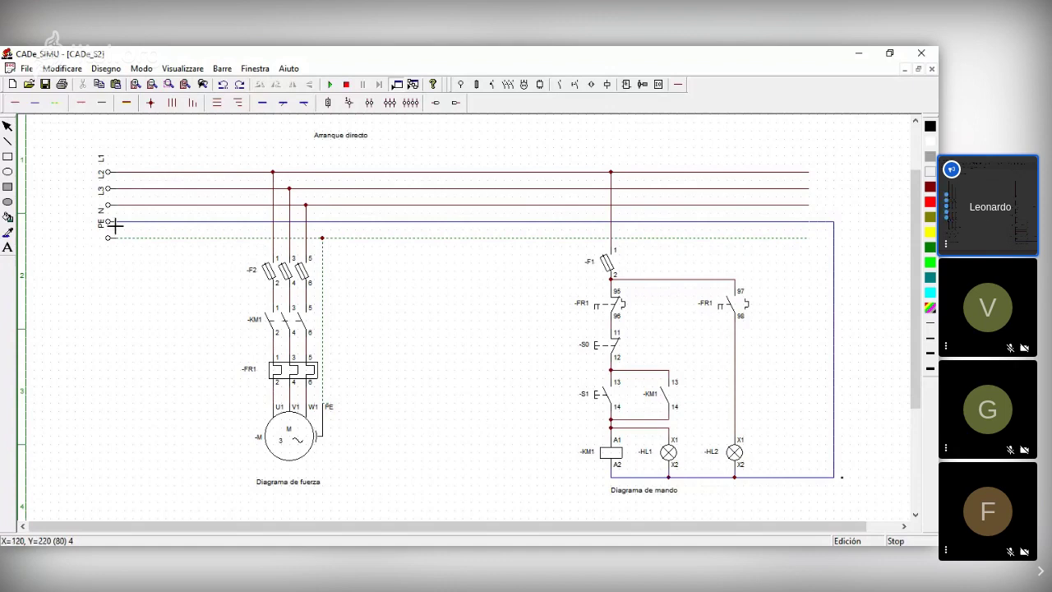
right_click(445, 325)
Step: Delete the L1-L2-L3-N-PE supply terminal symbol and undo the deletion
click(101, 229)
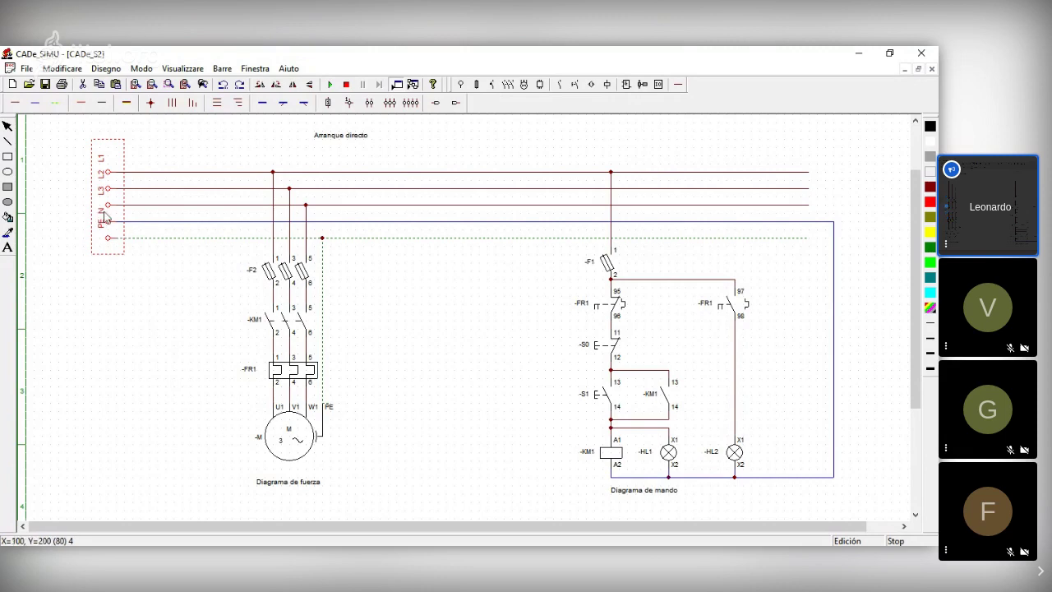
key(Delete)
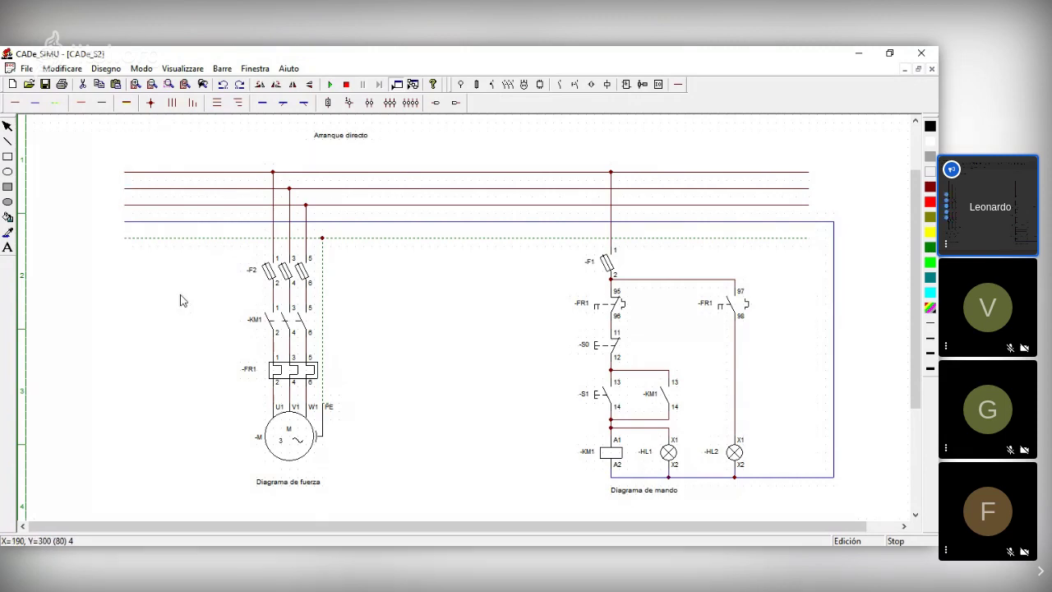
key(ctrl+z)
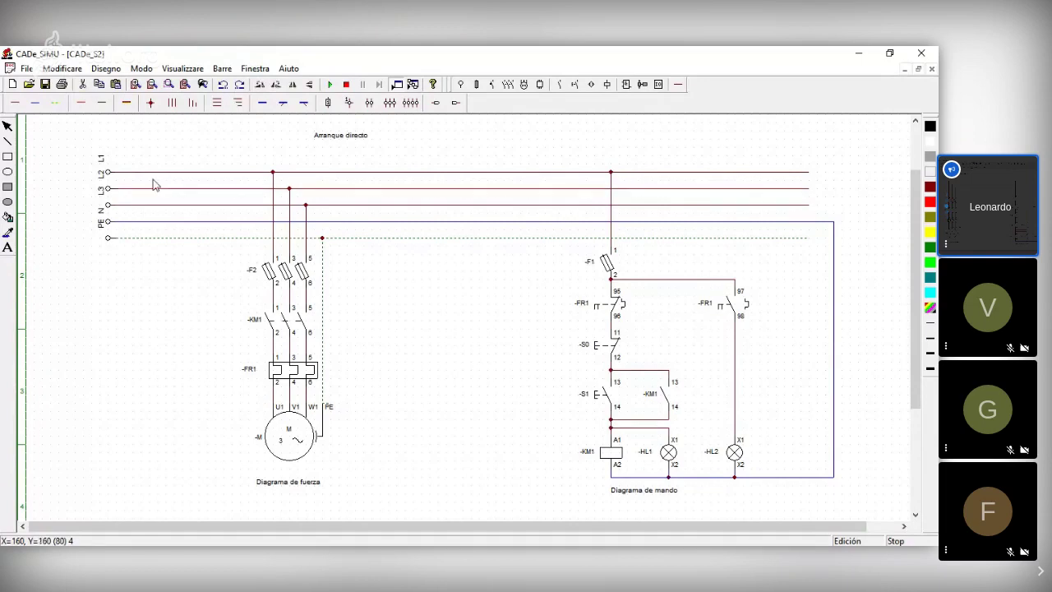
Step: Run the simulation again with the neutral connected, and close fuses -F1 and -F2
click(331, 85)
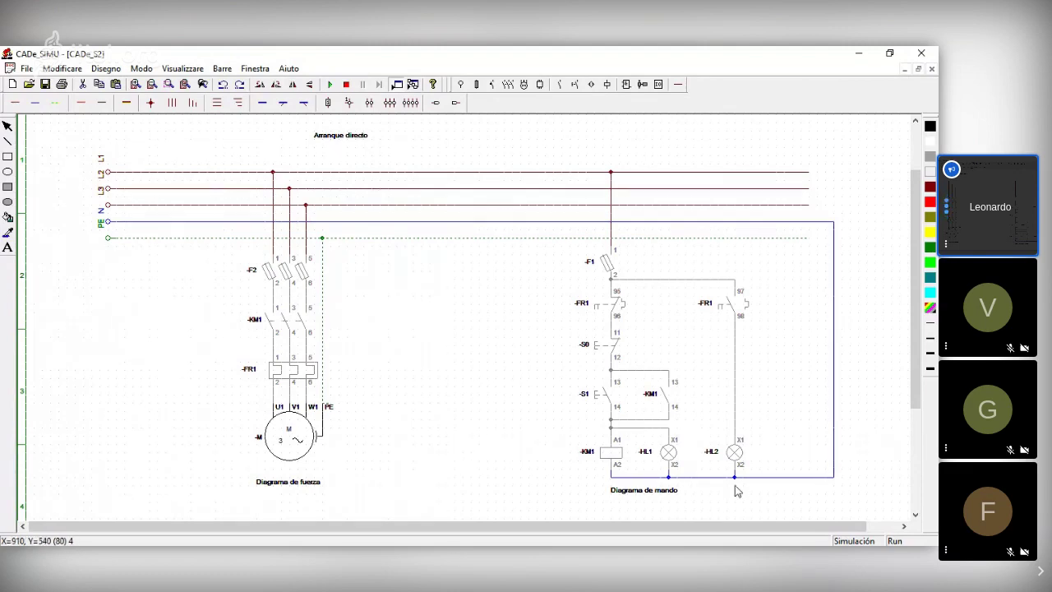
click(608, 265)
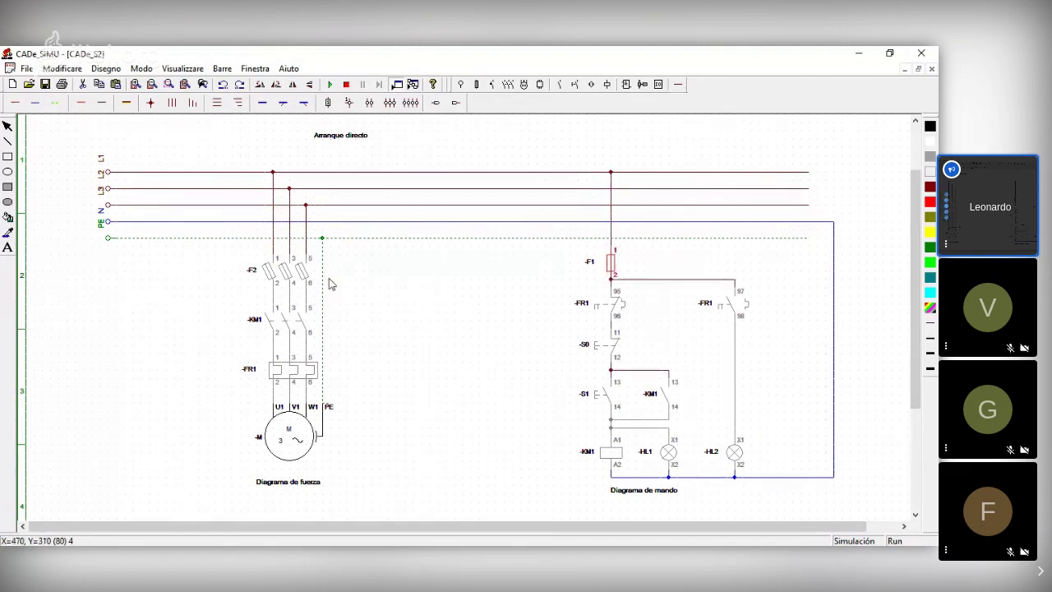
click(296, 270)
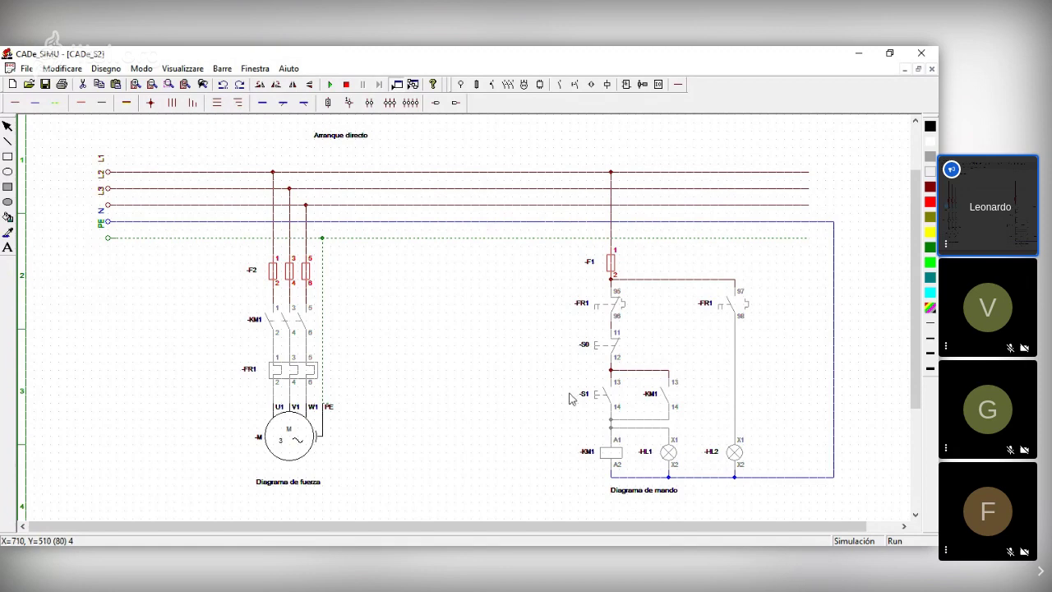
Step: Test the simulated circuit by starting the motor with -S1, operating stop pushbutton -S0 twice, and restarting with -S1
click(608, 400)
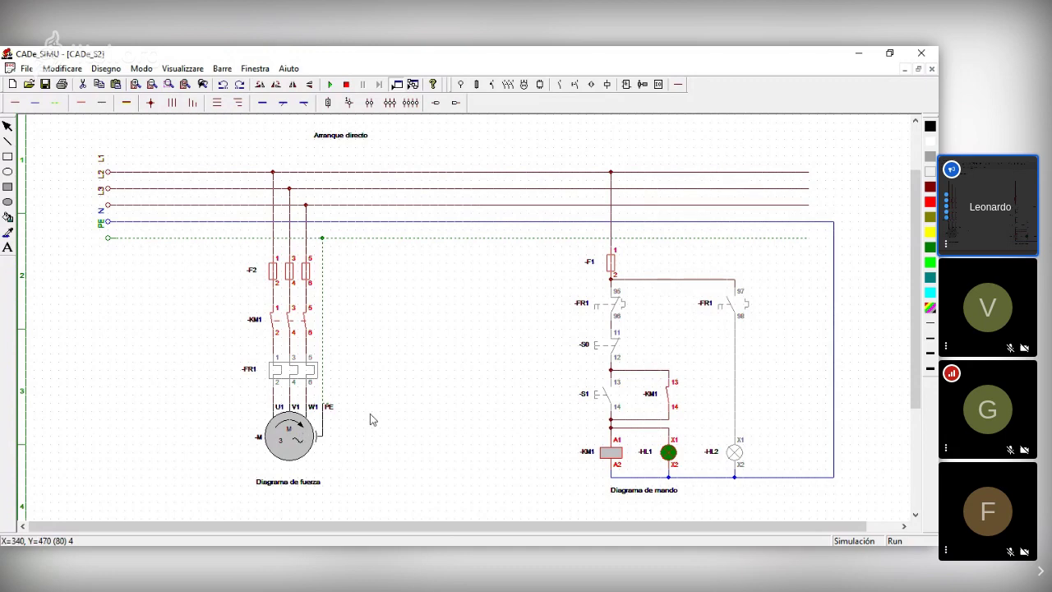
click(595, 352)
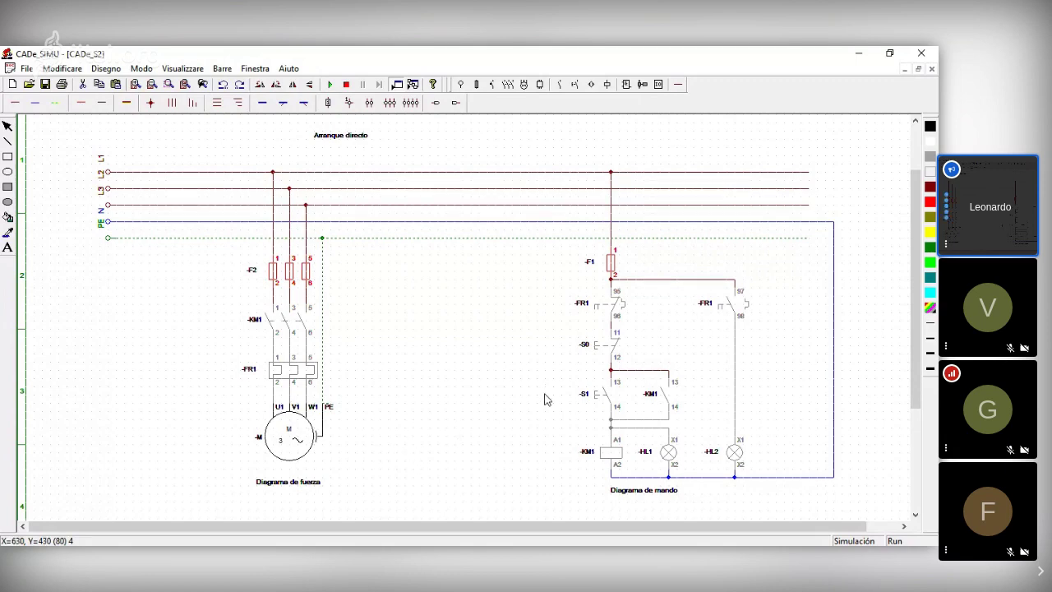
click(599, 349)
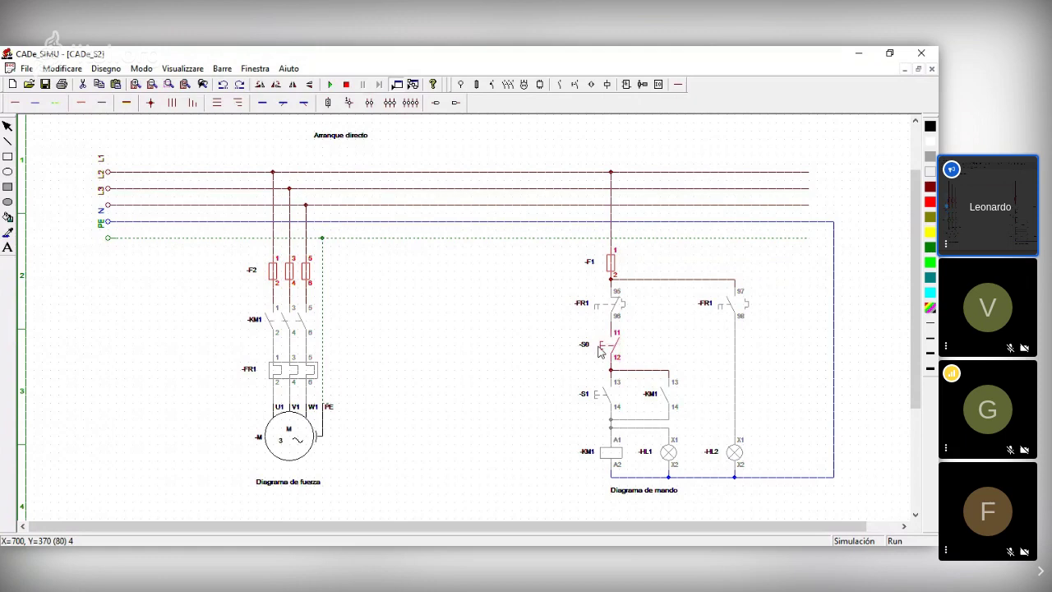
click(600, 395)
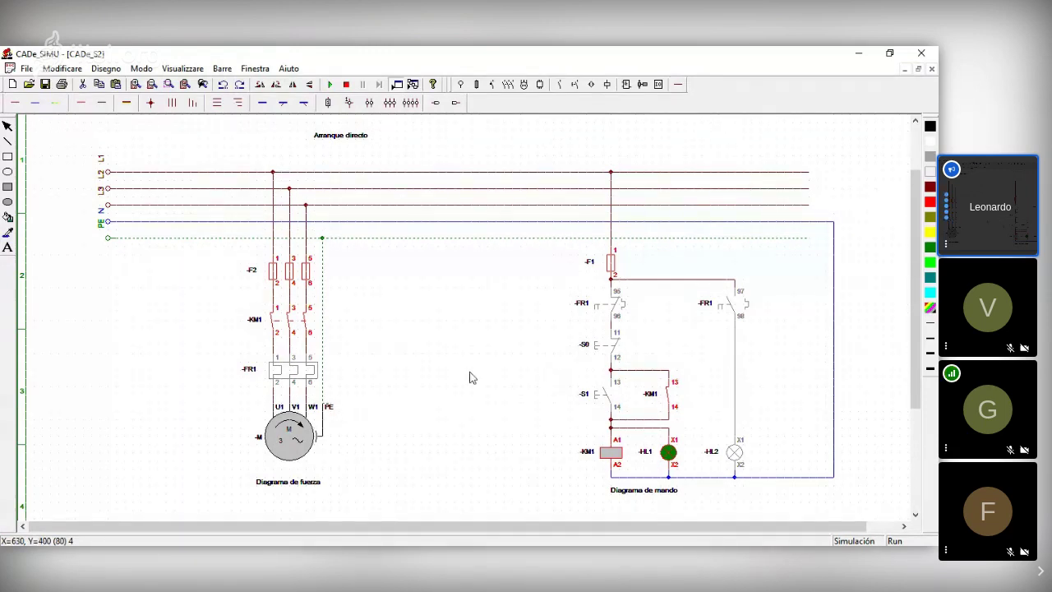
Step: Trip thermal relay -FR1 while the motor runs, reset it, and restart the motor with -S1
click(295, 377)
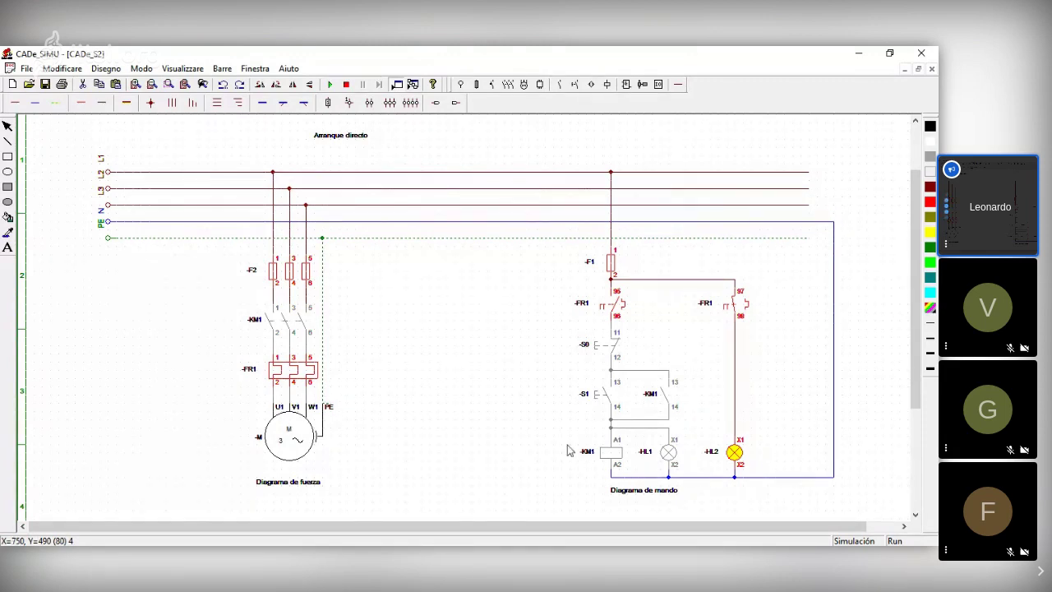
click(284, 372)
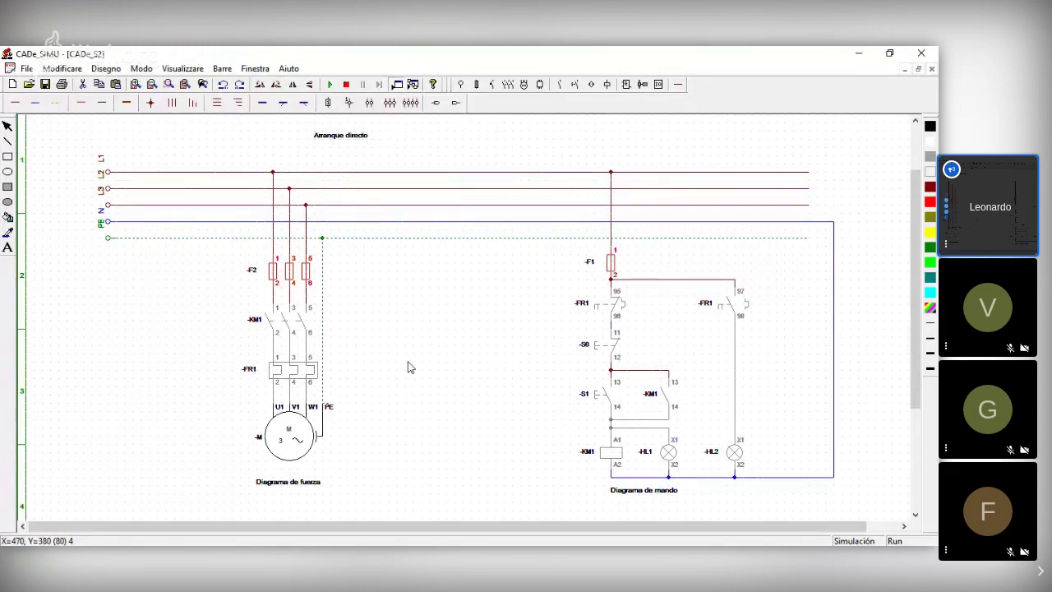
click(600, 401)
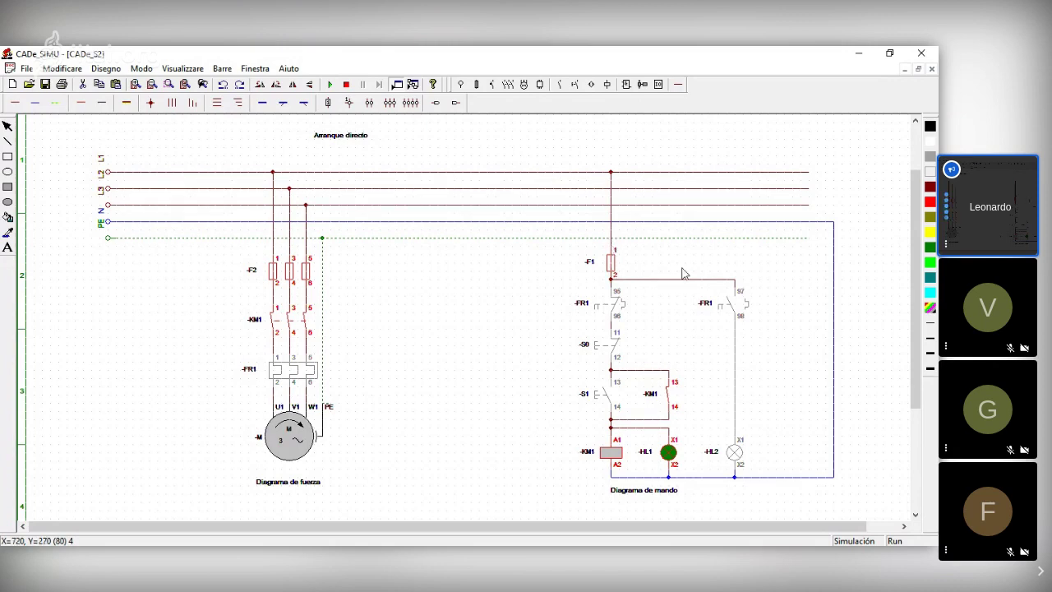
Step: Open and reclose control fuse -F1 repeatedly in the simulation, leave it closed, and restart the motor with -S1
click(611, 263)
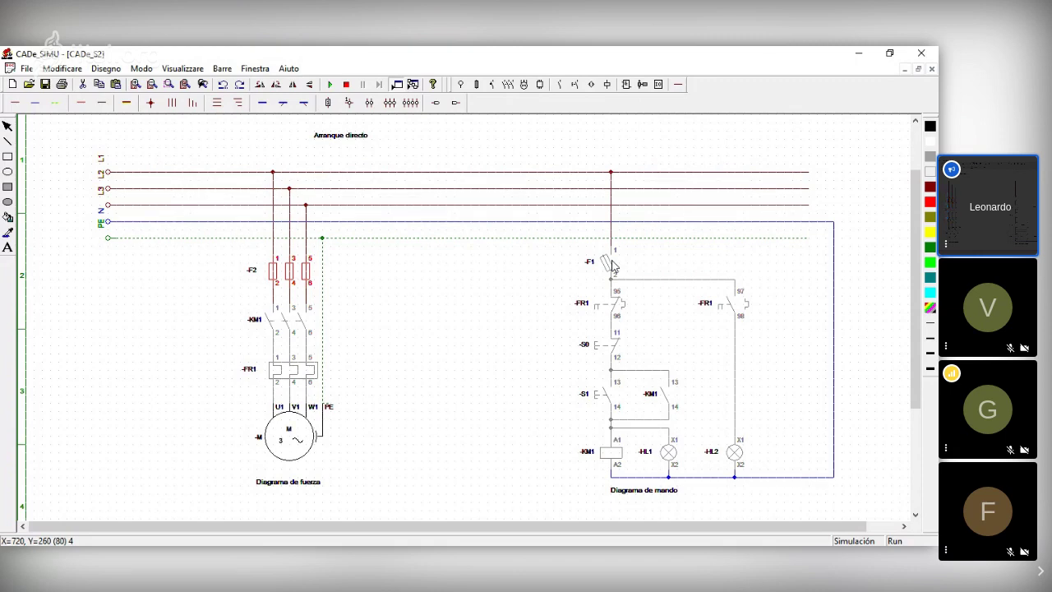
click(609, 269)
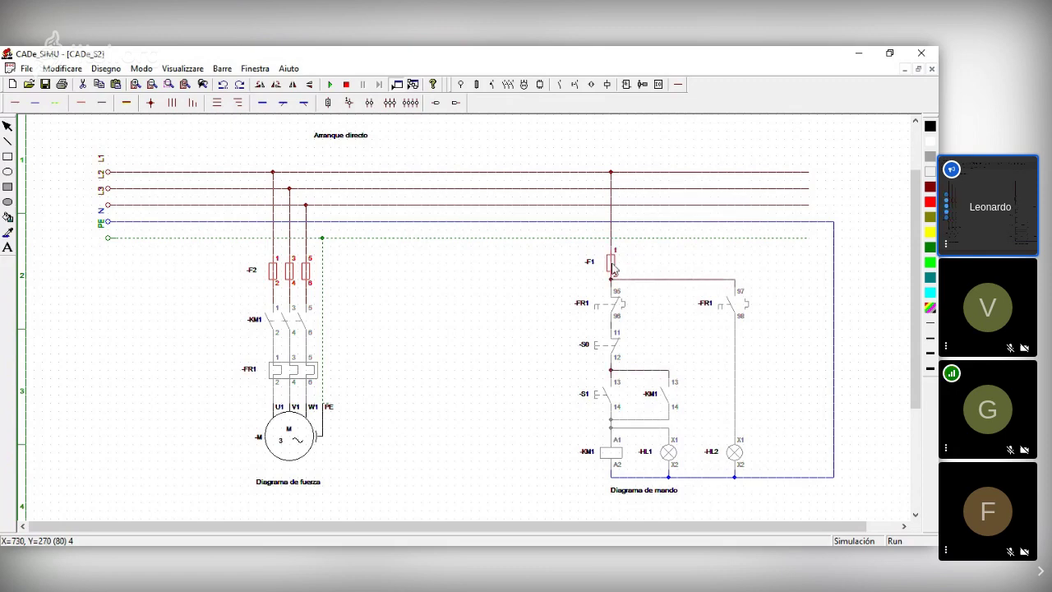
click(624, 269)
click(613, 269)
click(613, 270)
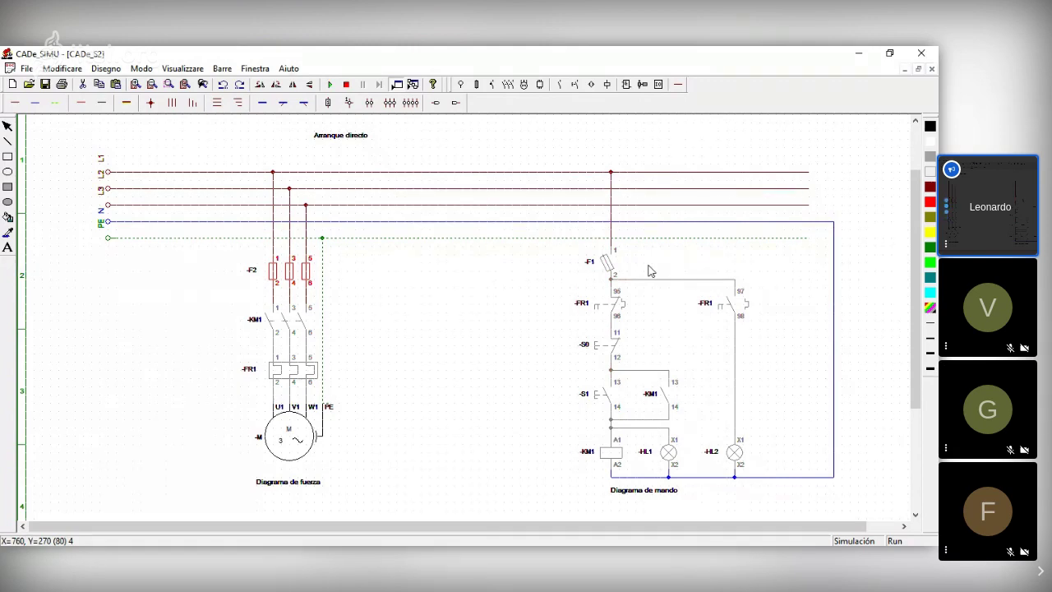
click(610, 265)
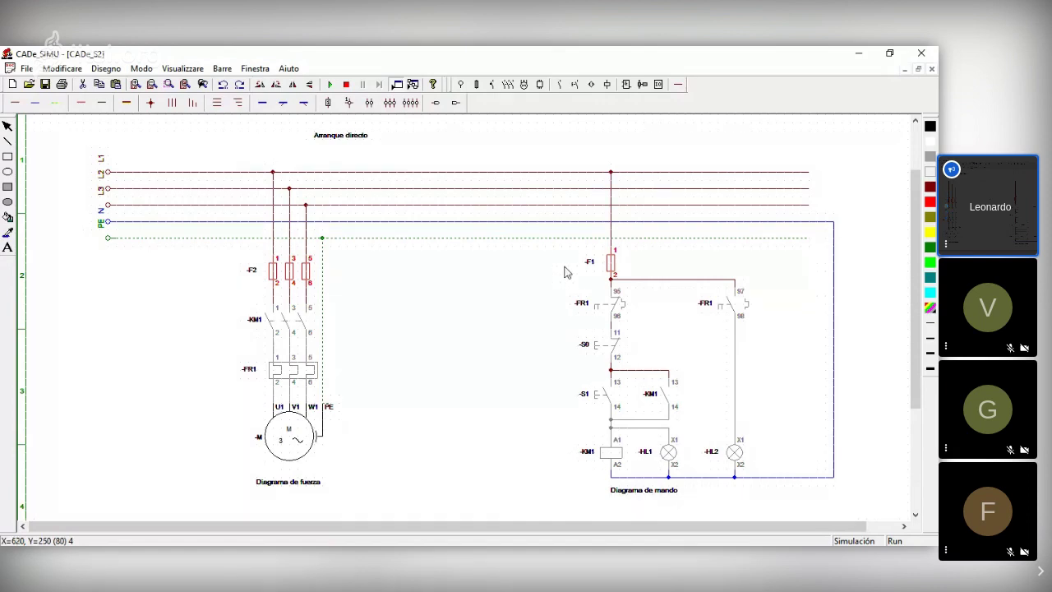
click(610, 263)
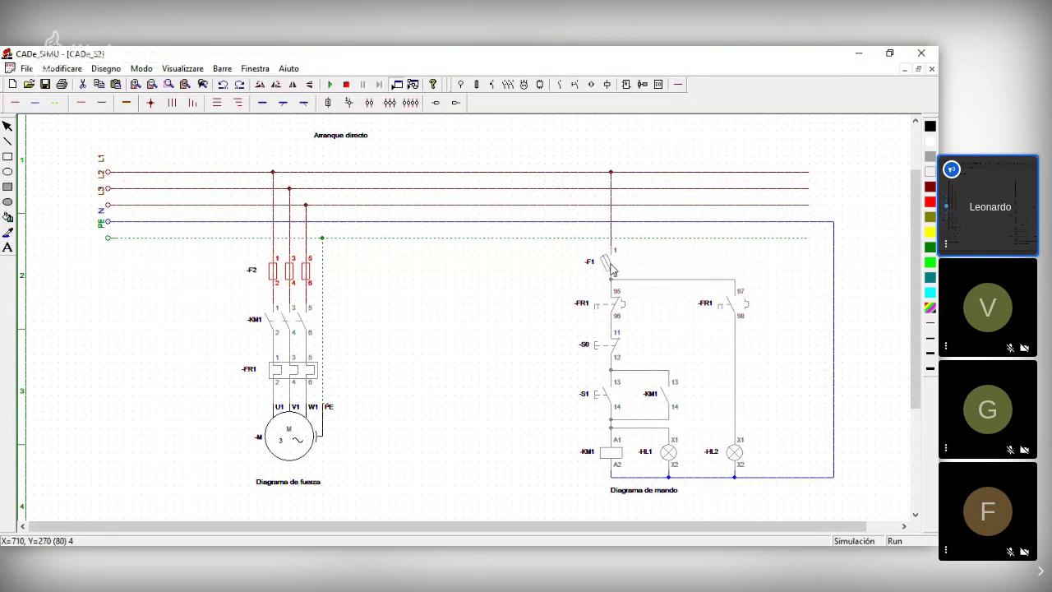
click(610, 263)
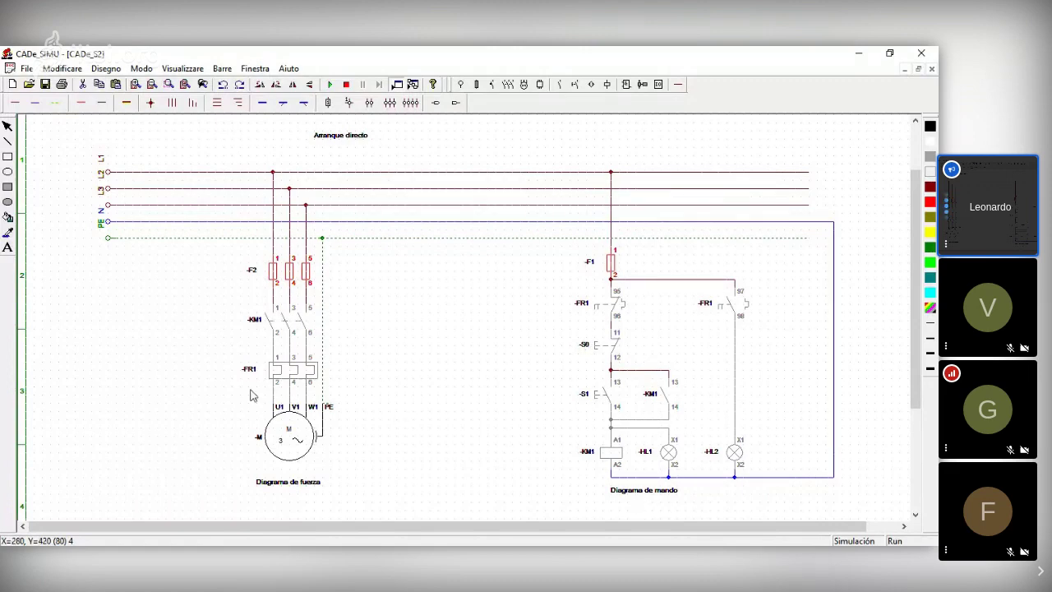
click(607, 399)
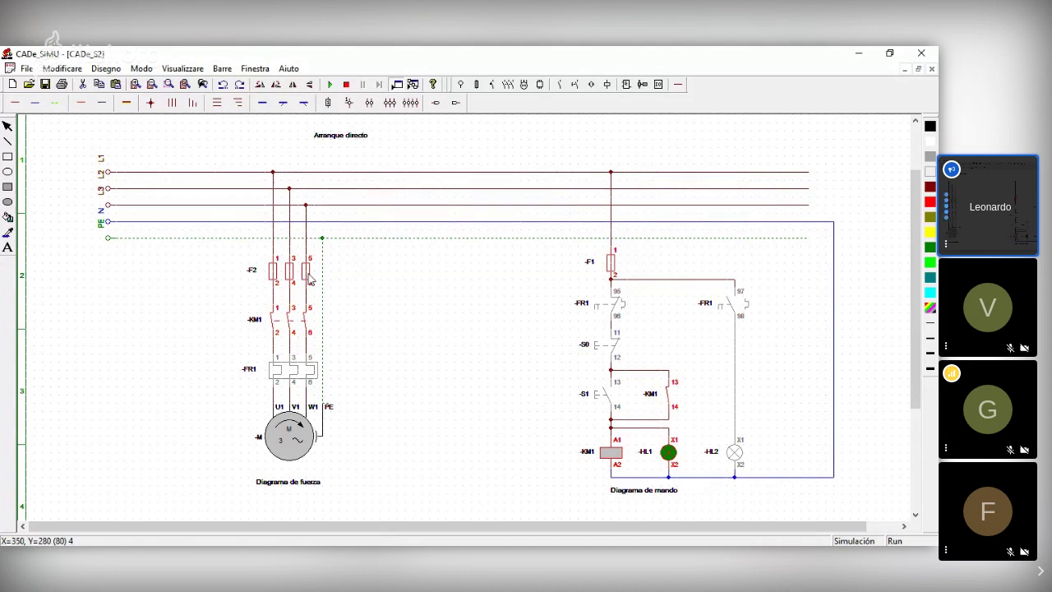
Step: Open and reclose power fuses -F2 while contactor -KM1 is energized, and stop the simulation
click(310, 279)
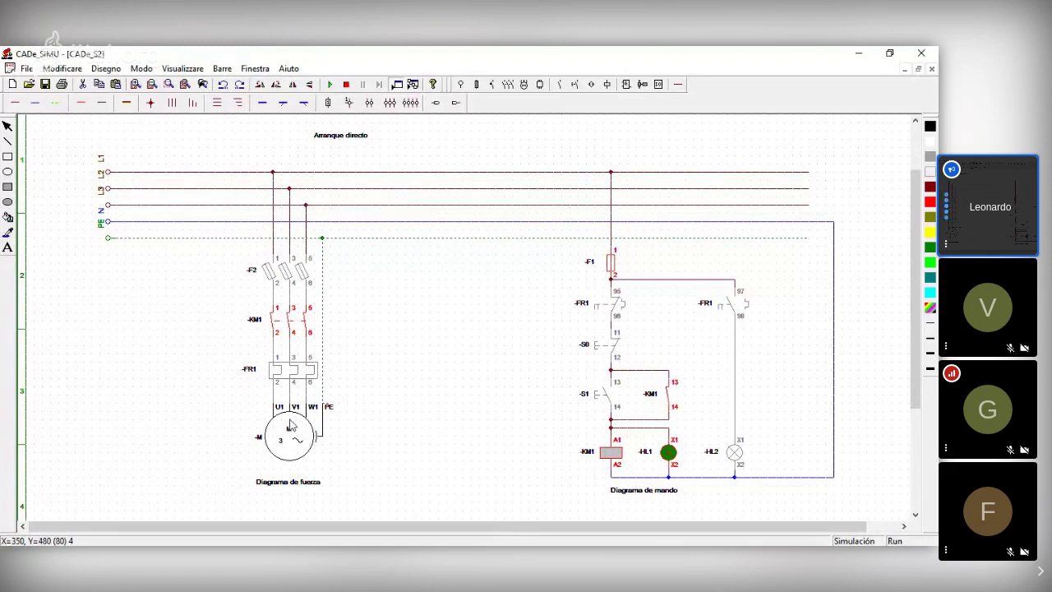
click(308, 278)
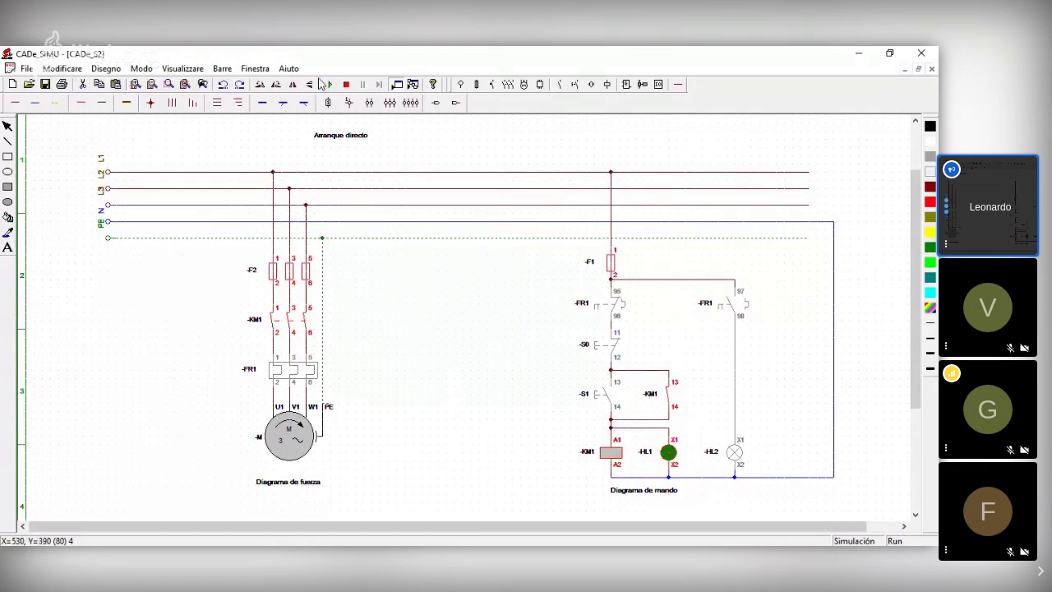
click(346, 85)
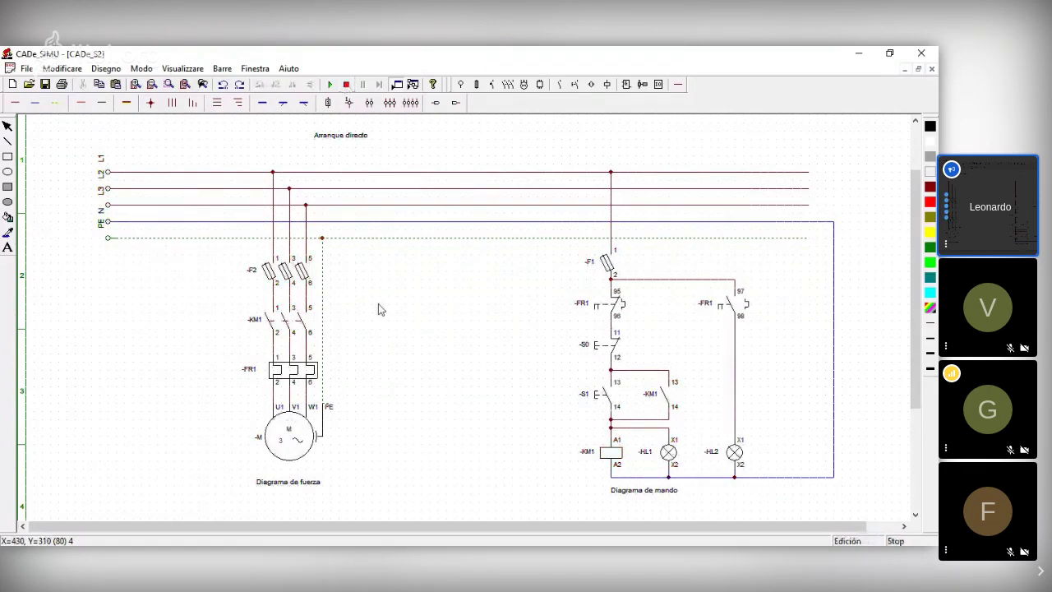